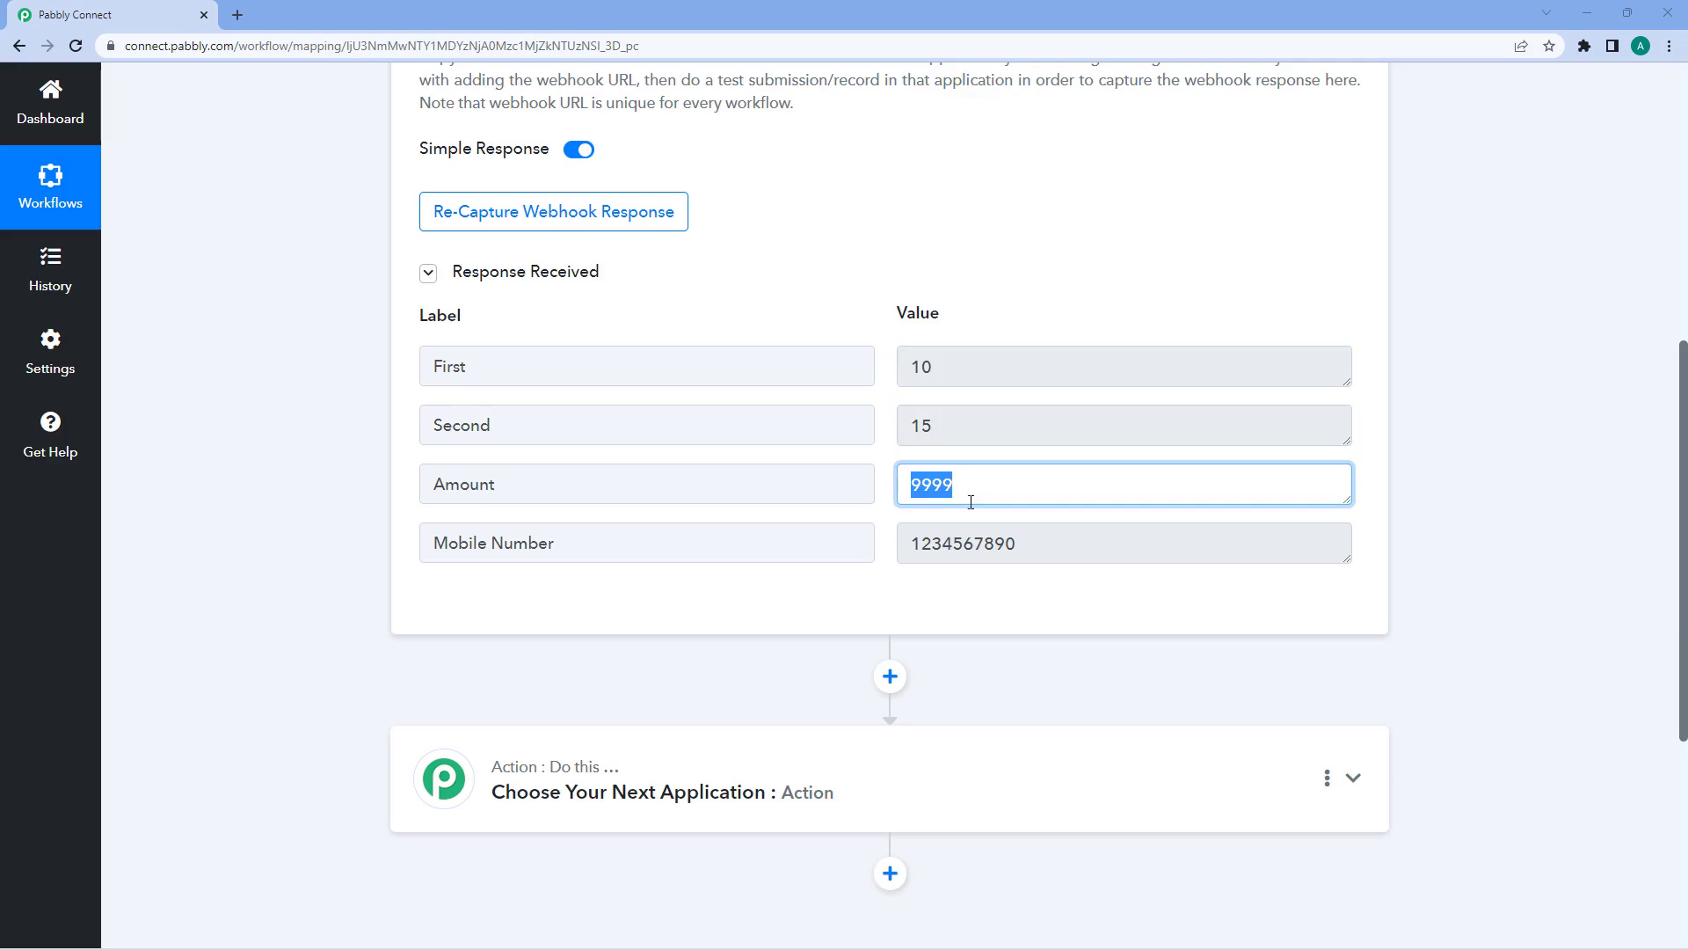
- Search the action step's apps for "Num" and choose Number Formatter as its application
click(1050, 545)
click(889, 519)
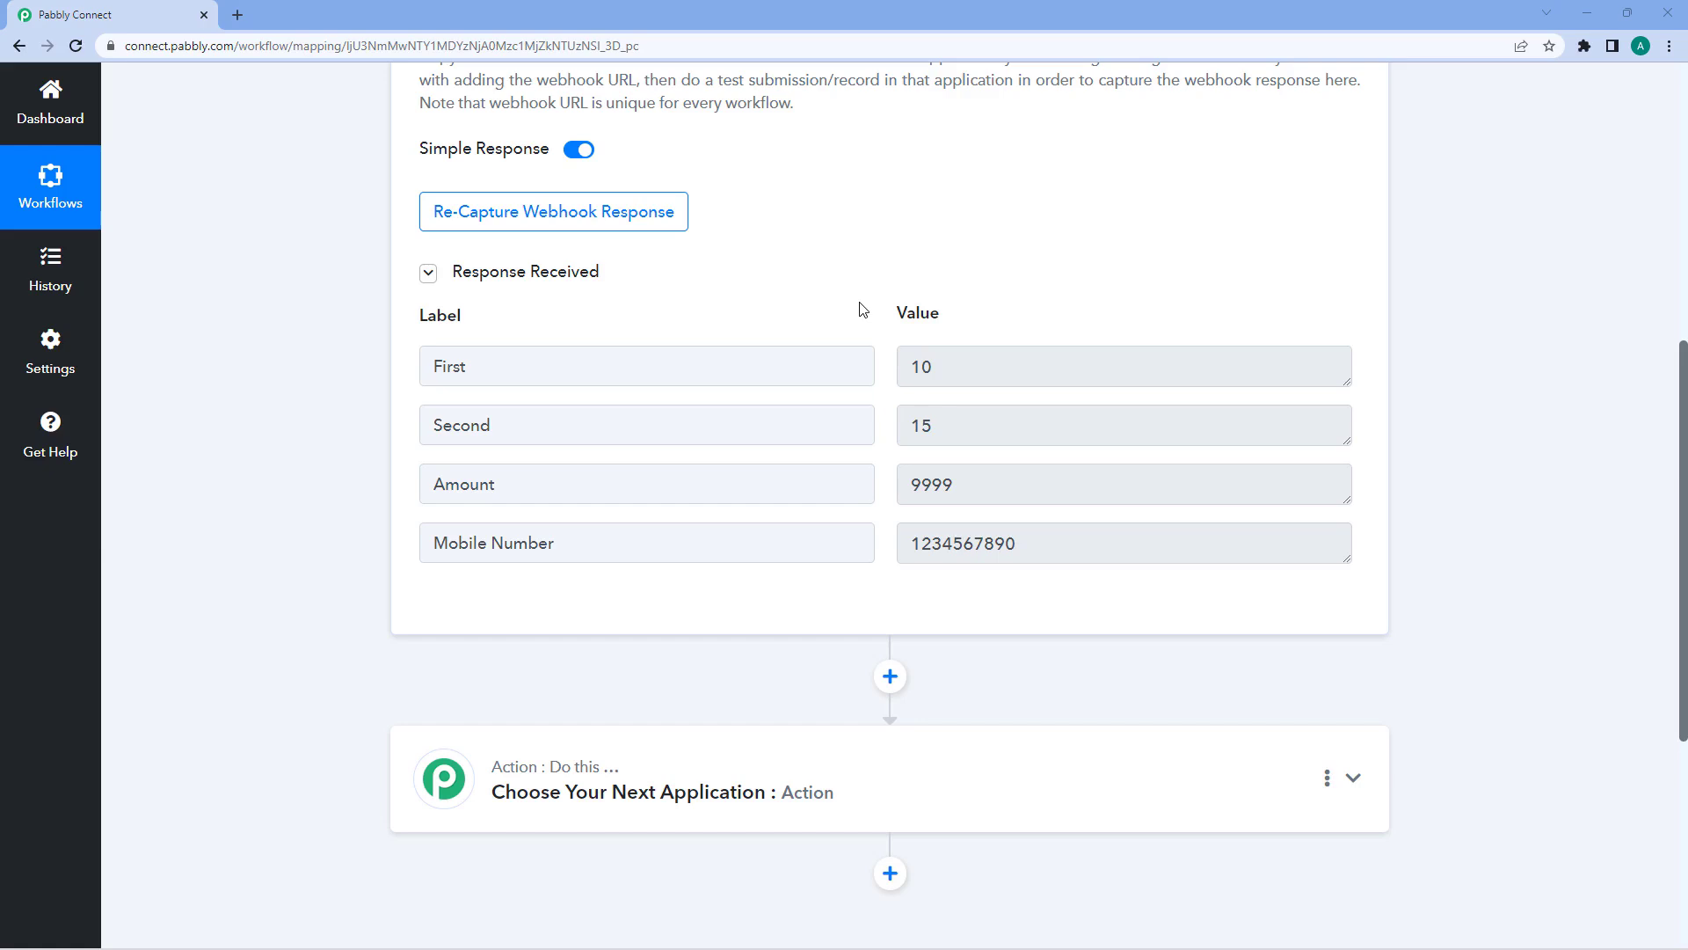
scroll(862, 308, down, 5)
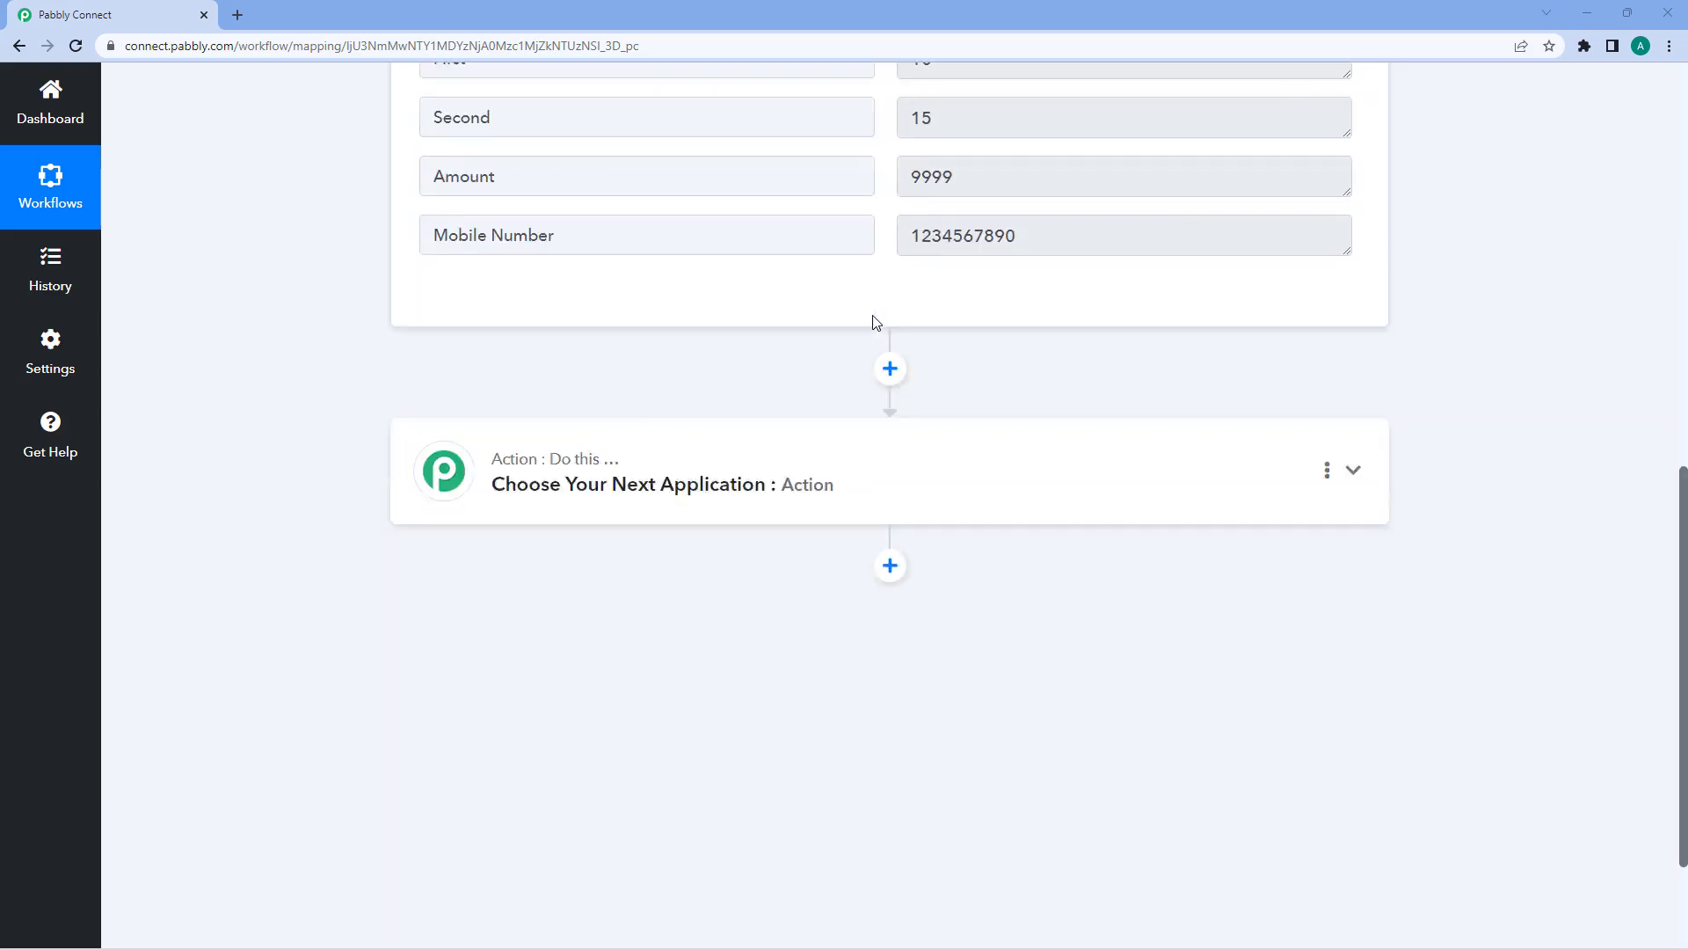
click(882, 319)
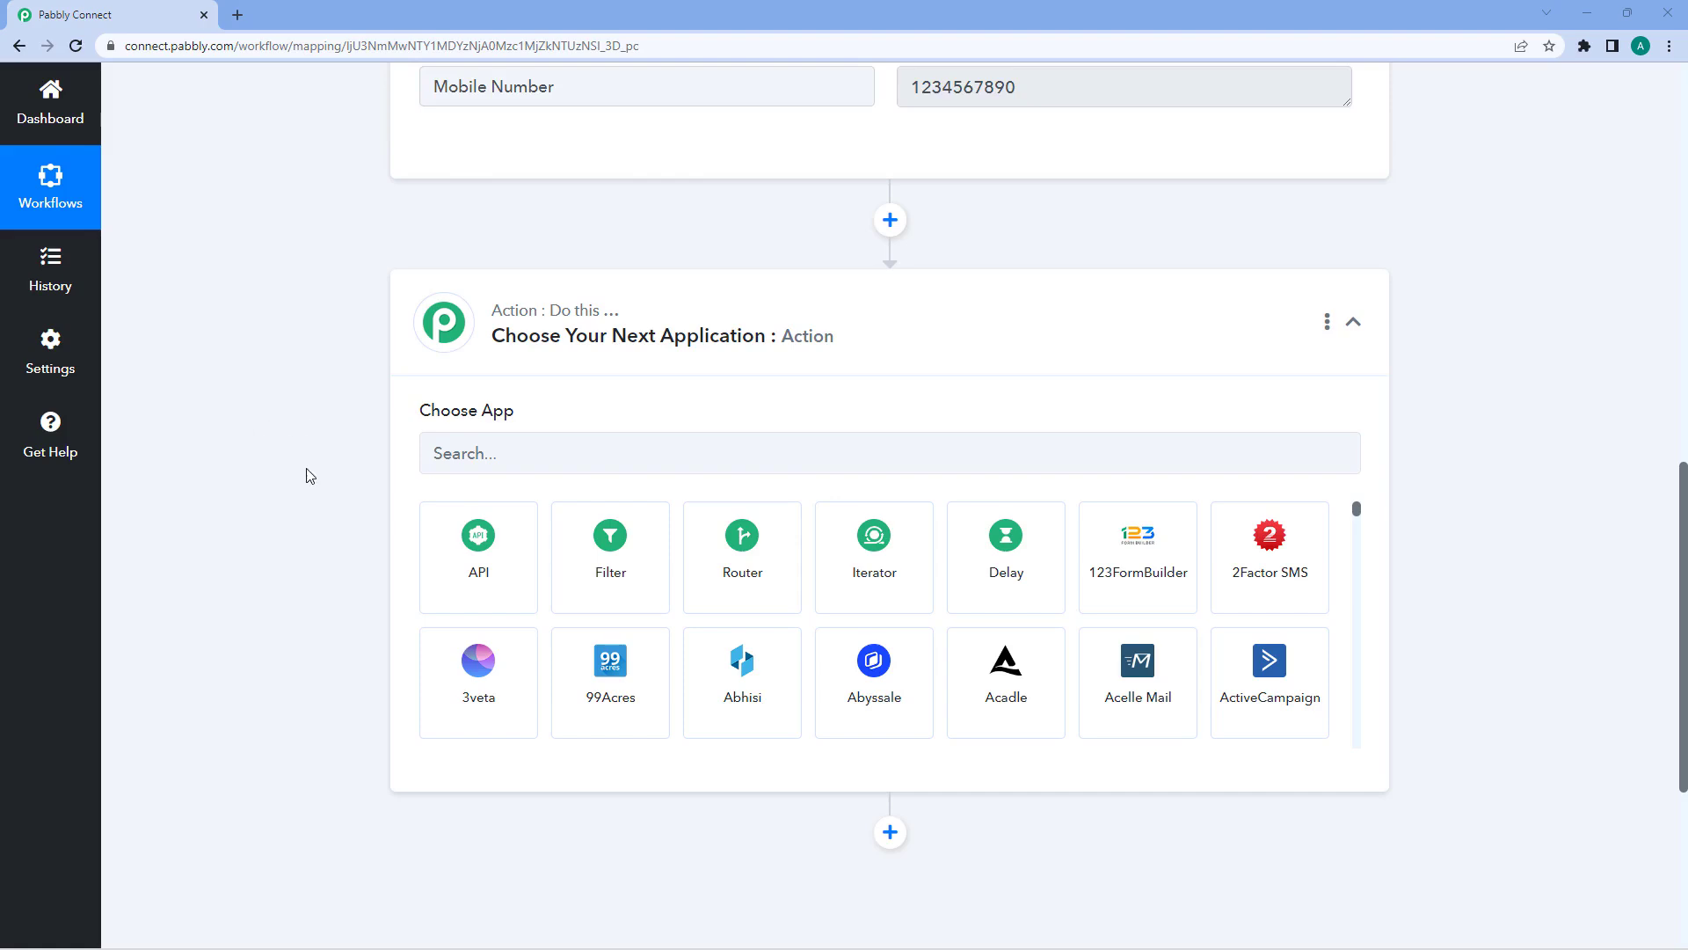
click(503, 456)
text(Num)
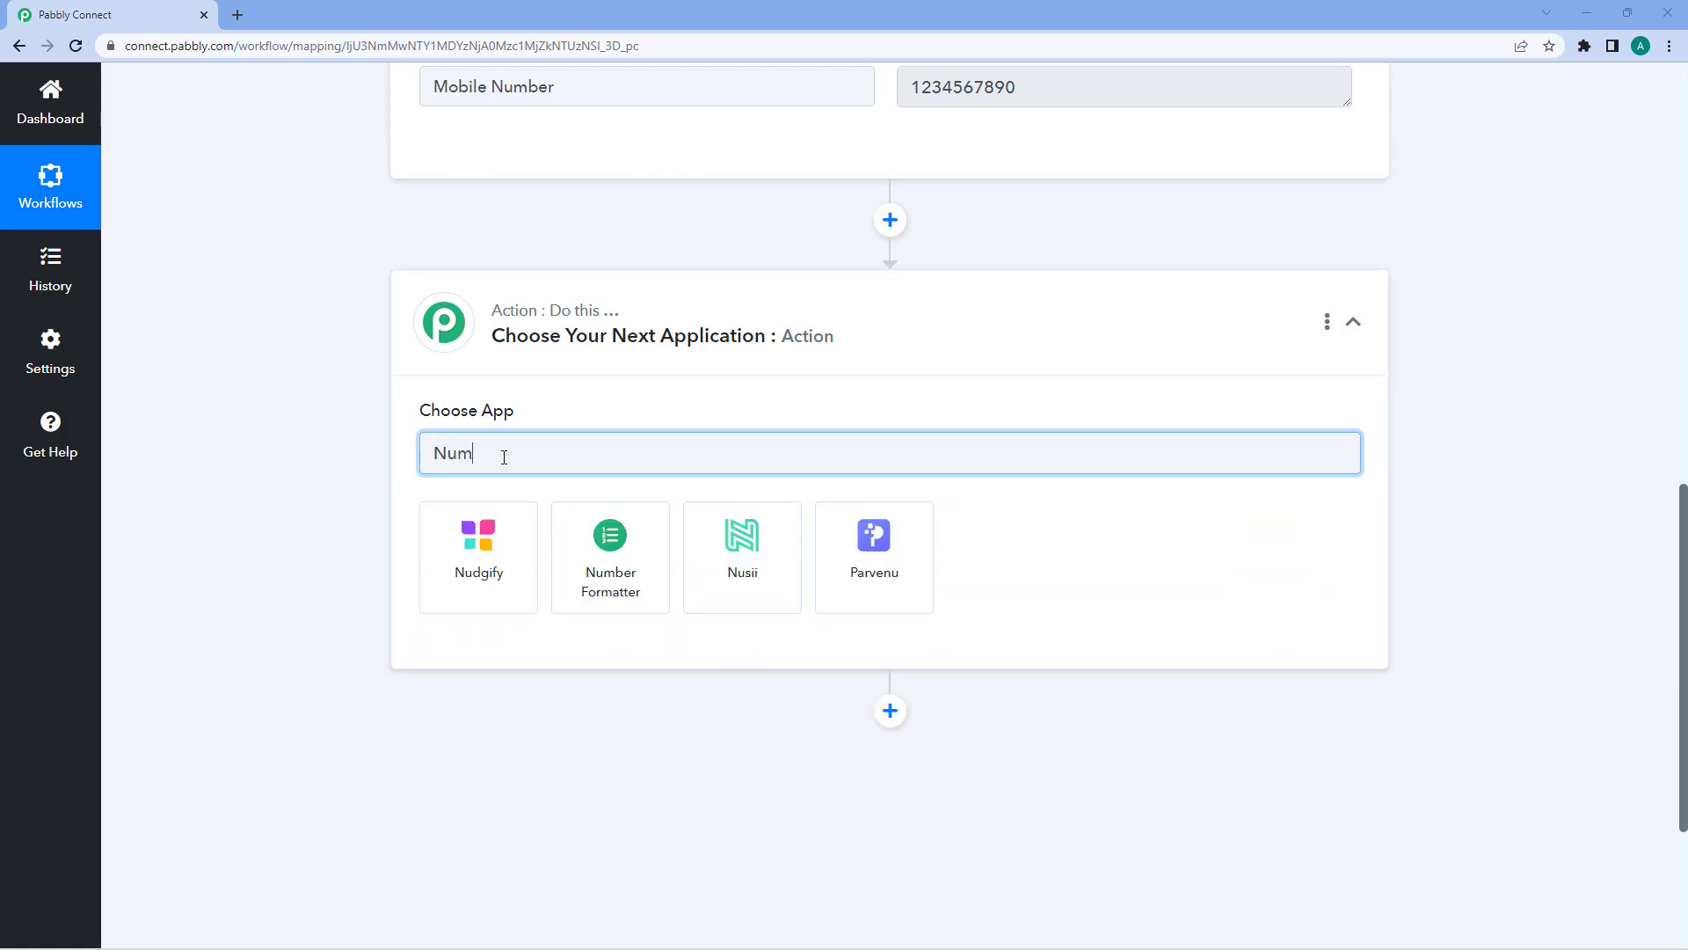
click(505, 535)
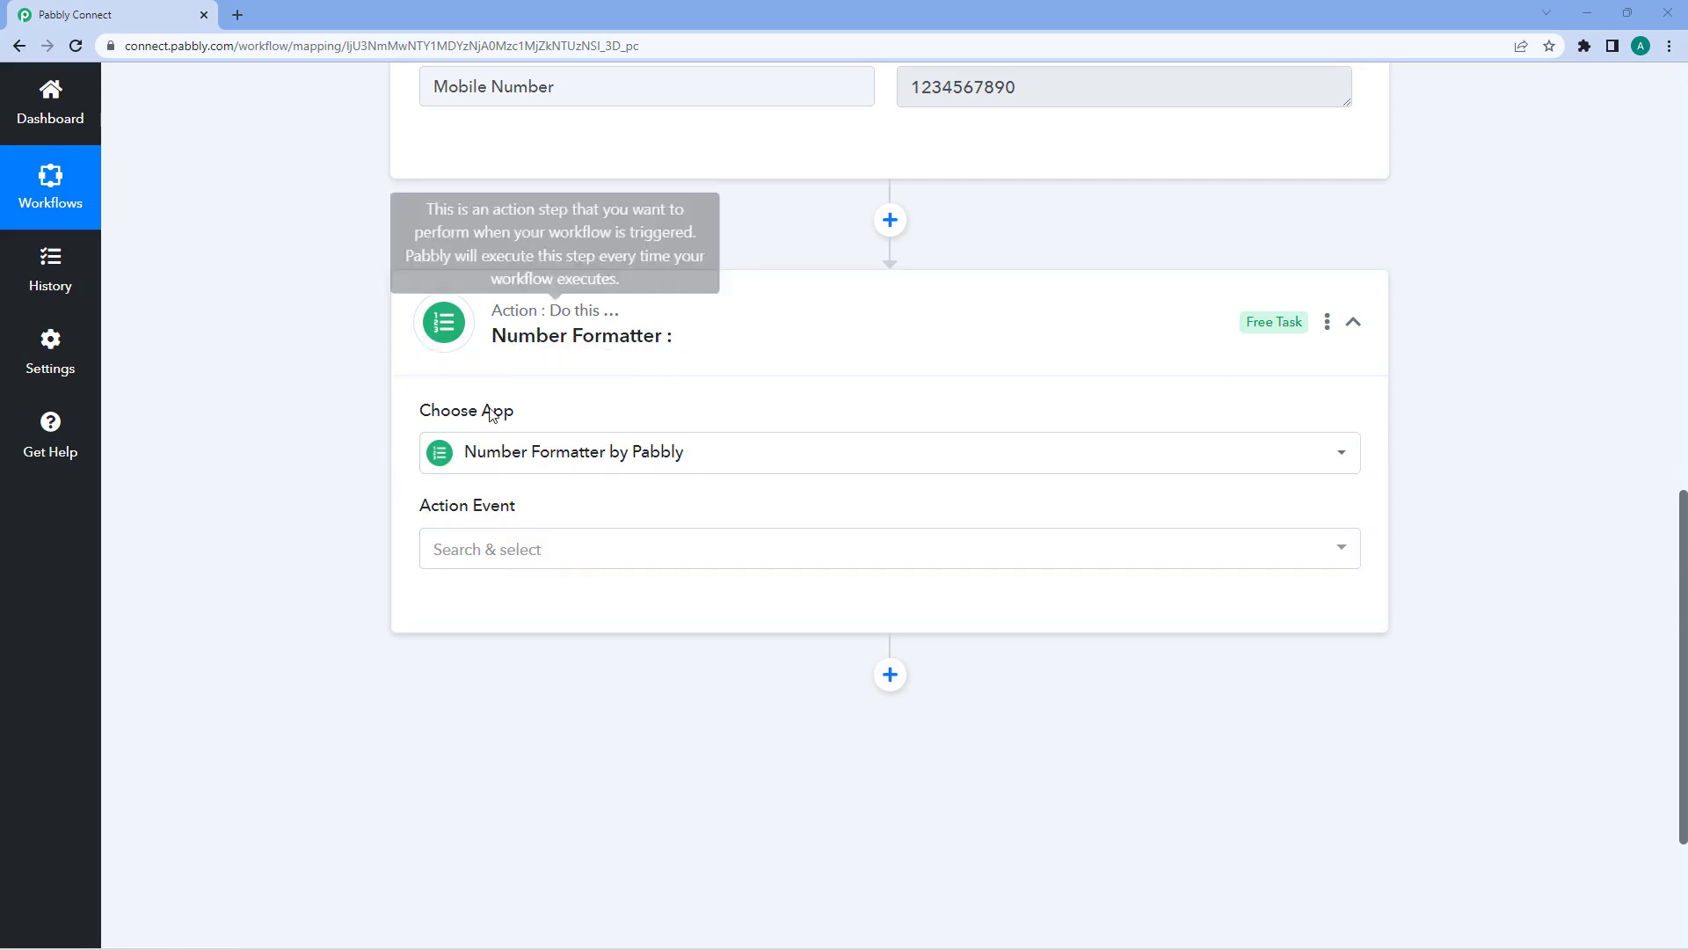
- Set the Number Formatter action event to Format Number and connect it
scroll(585, 370, down, 1)
scroll(391, 387, down, 1)
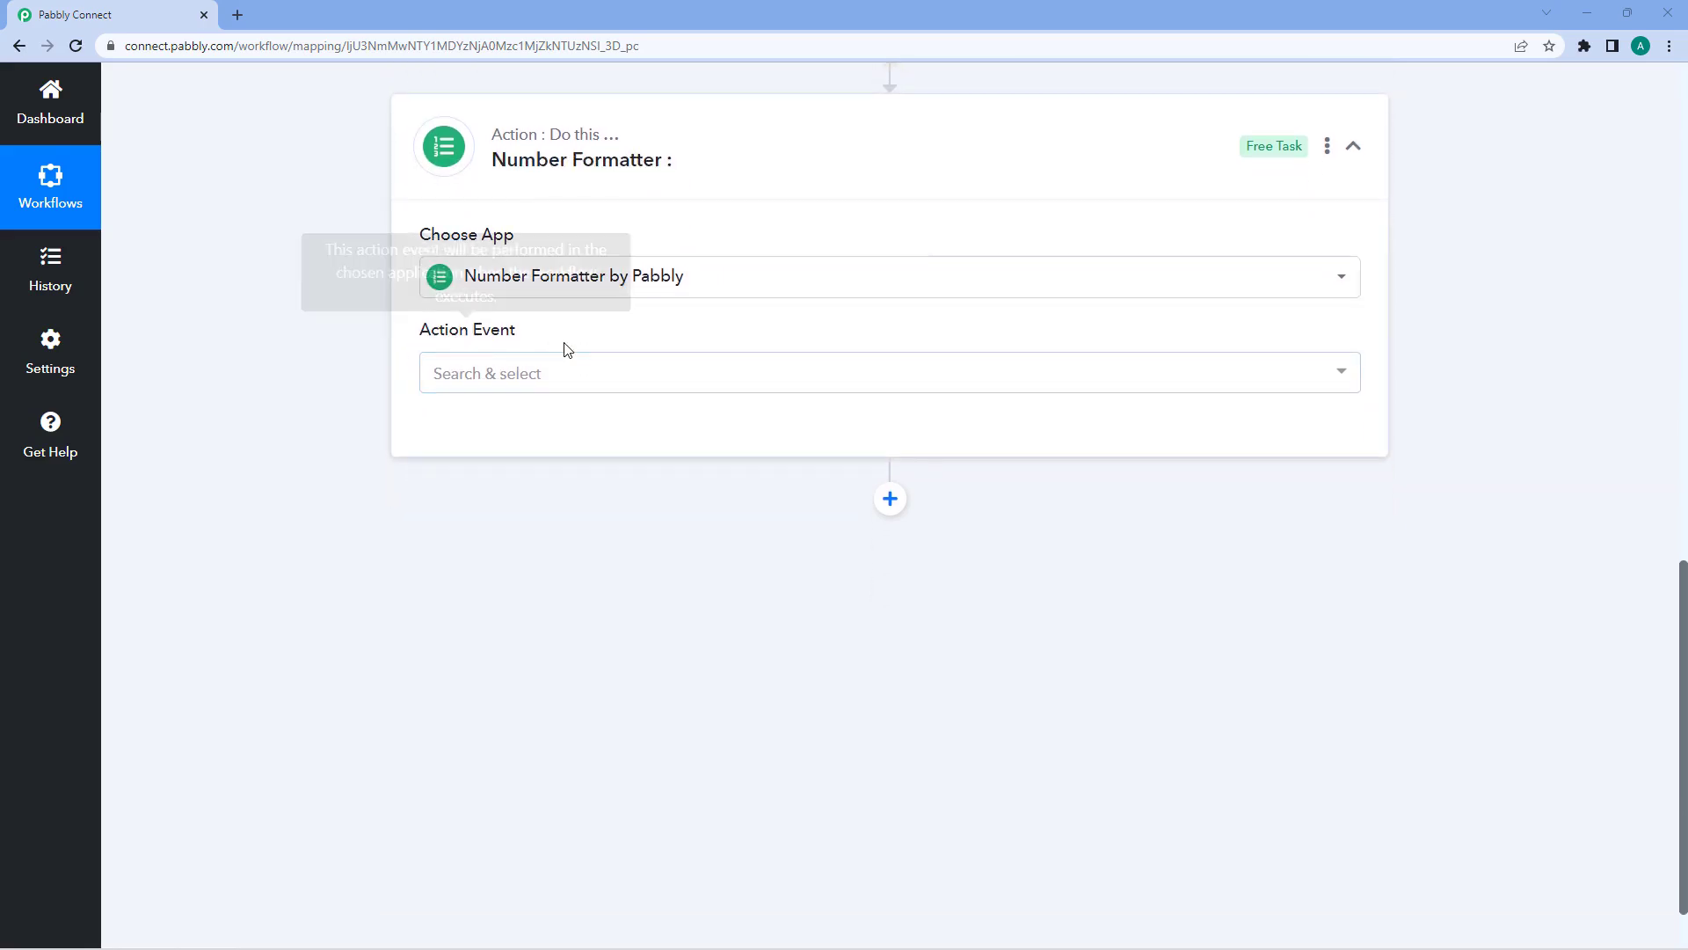
click(578, 373)
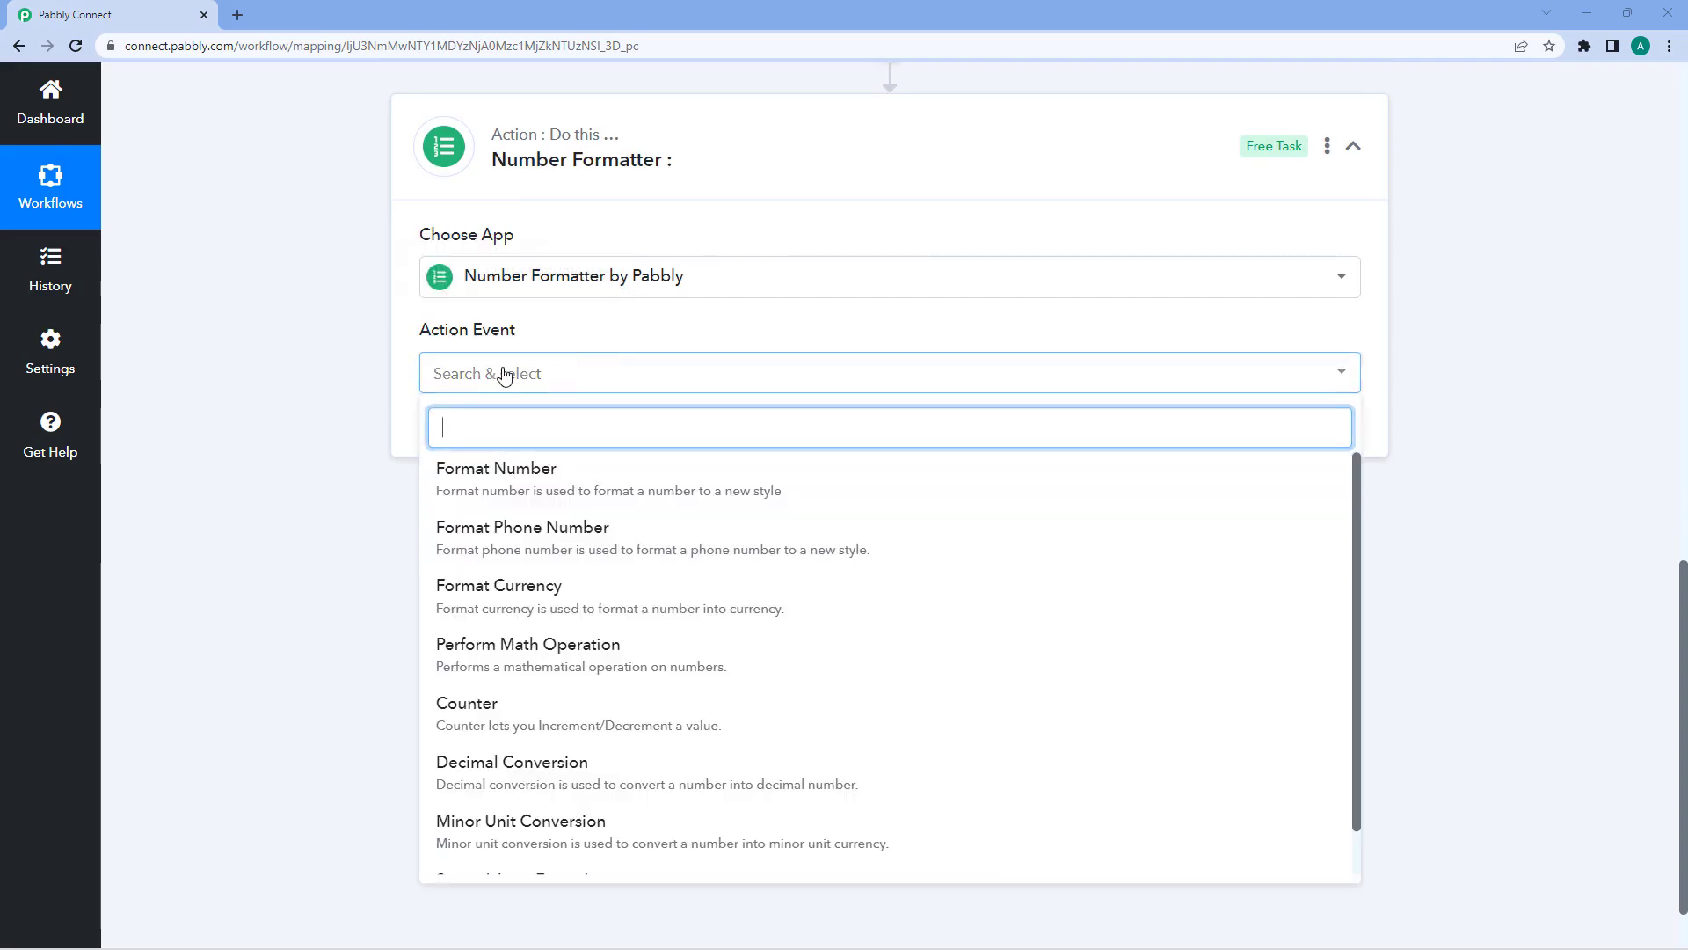
scroll(378, 401, down, 1)
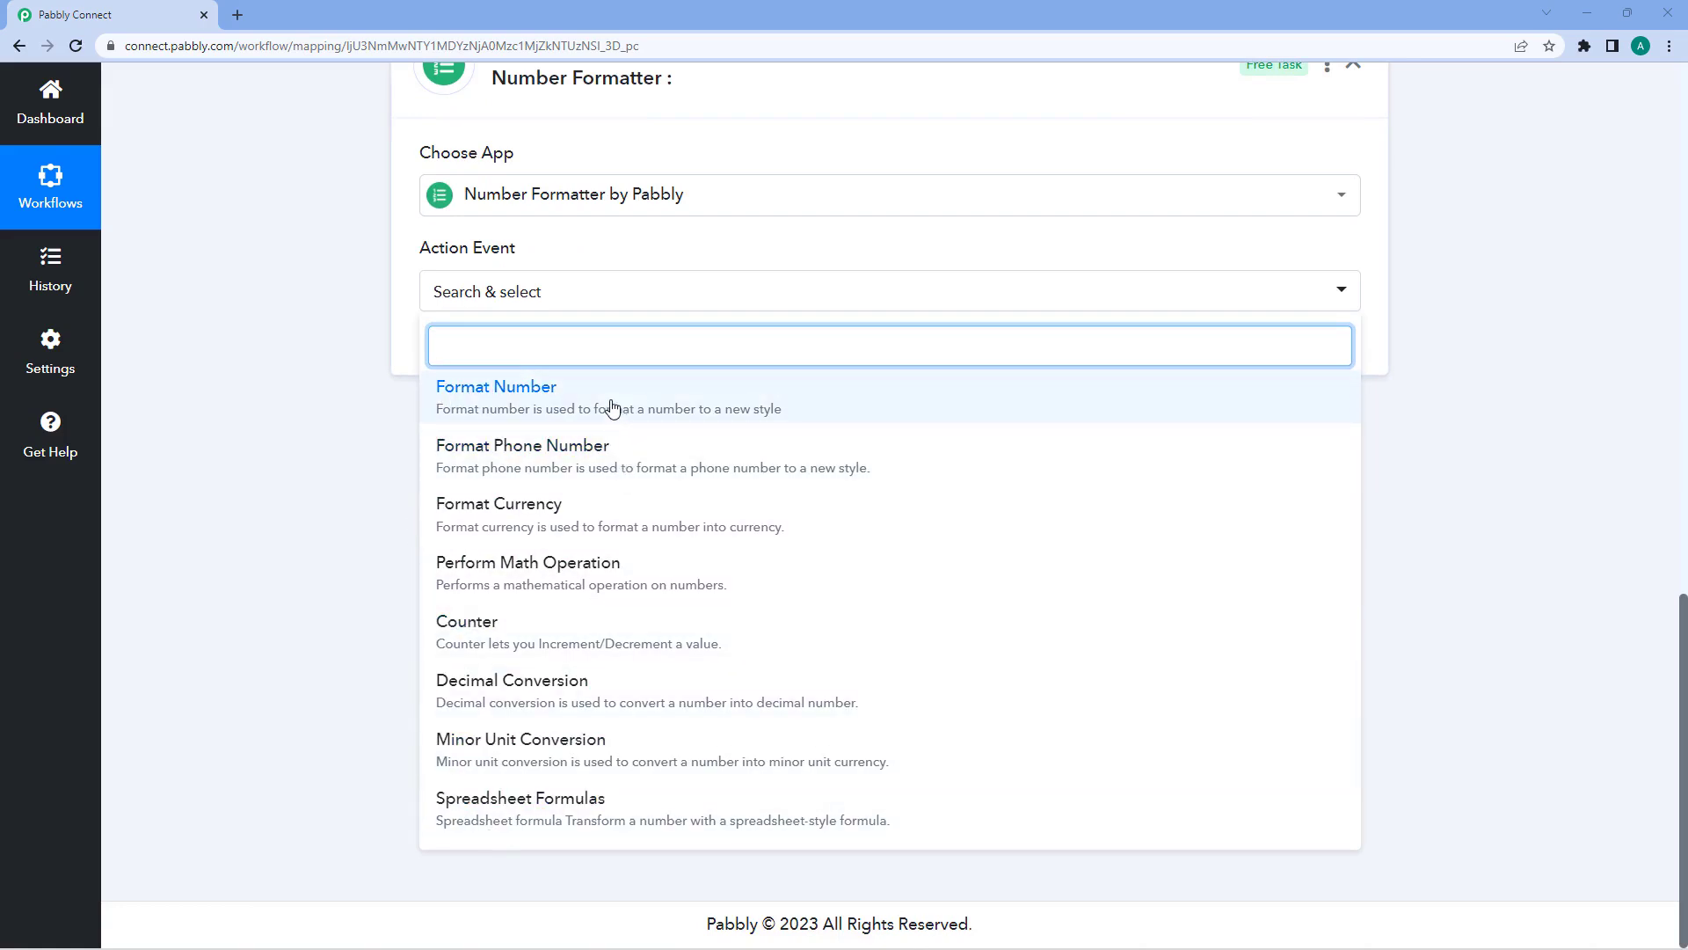
click(561, 396)
click(487, 361)
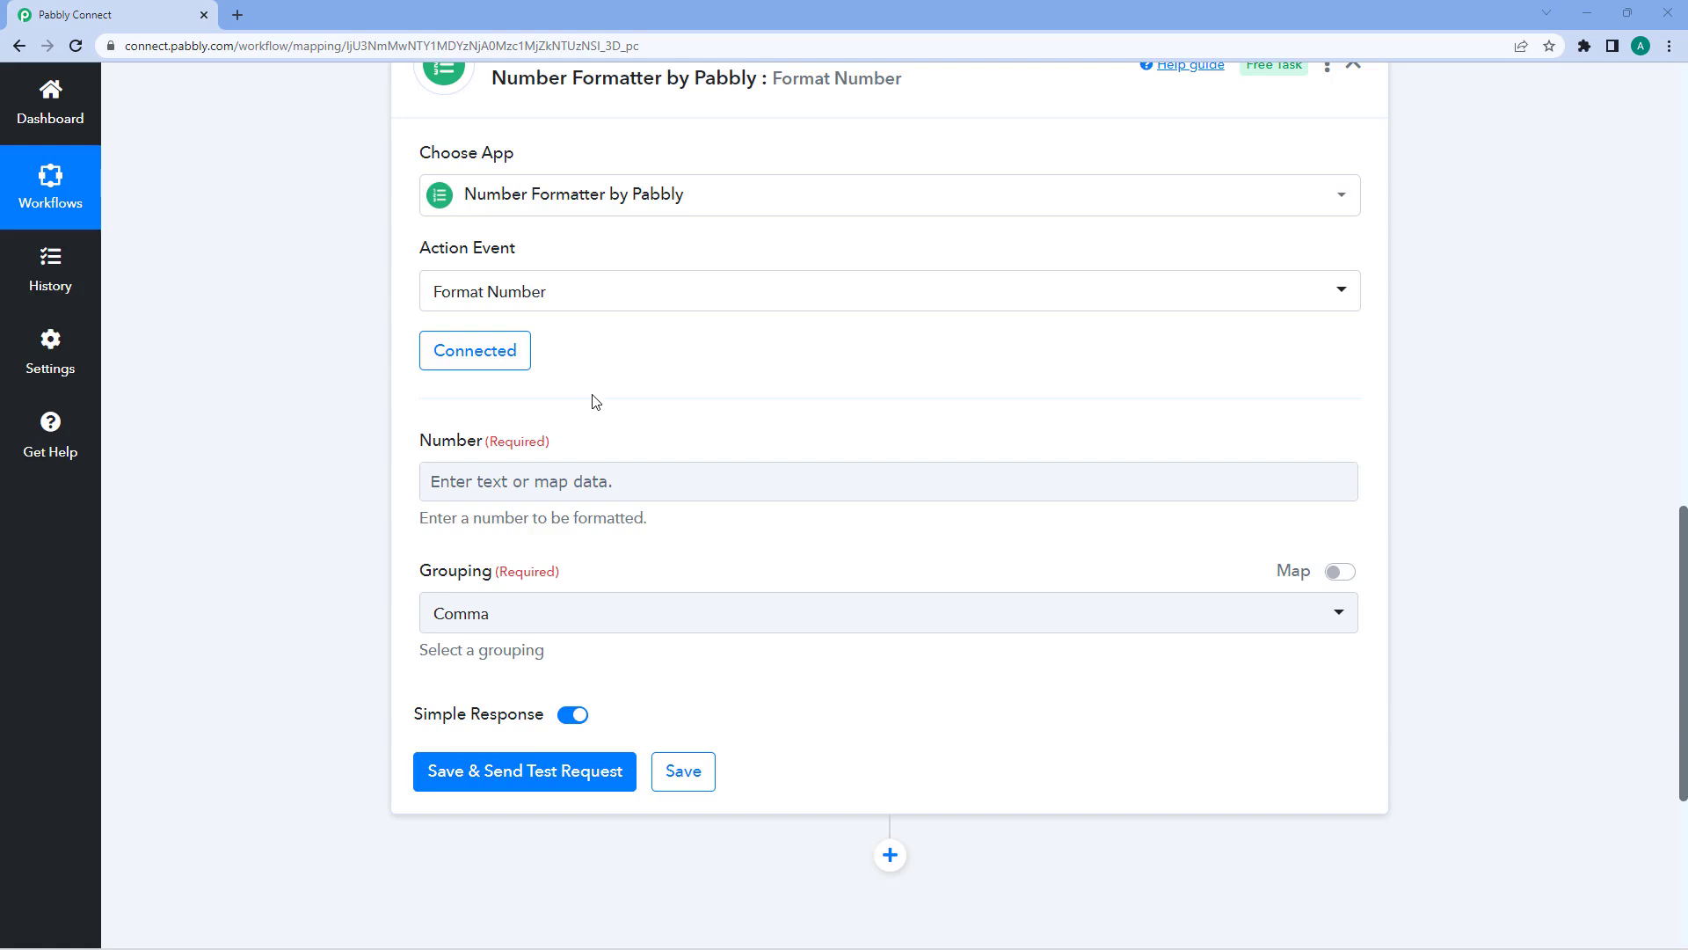
scroll(591, 400, down, 2)
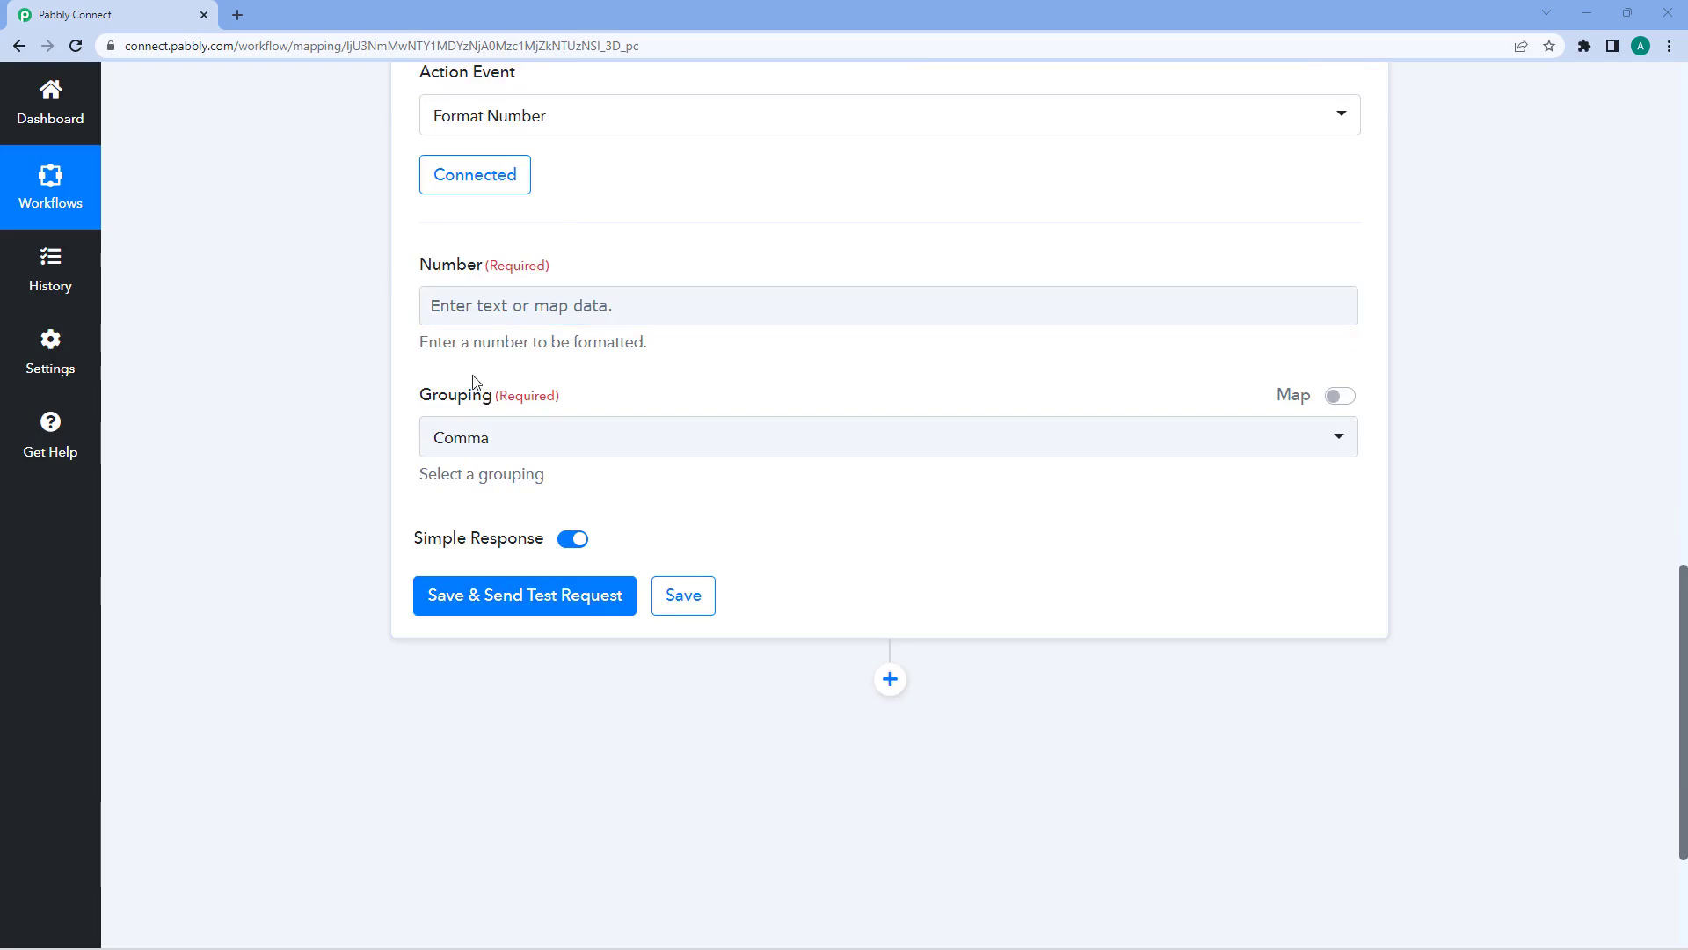
click(554, 440)
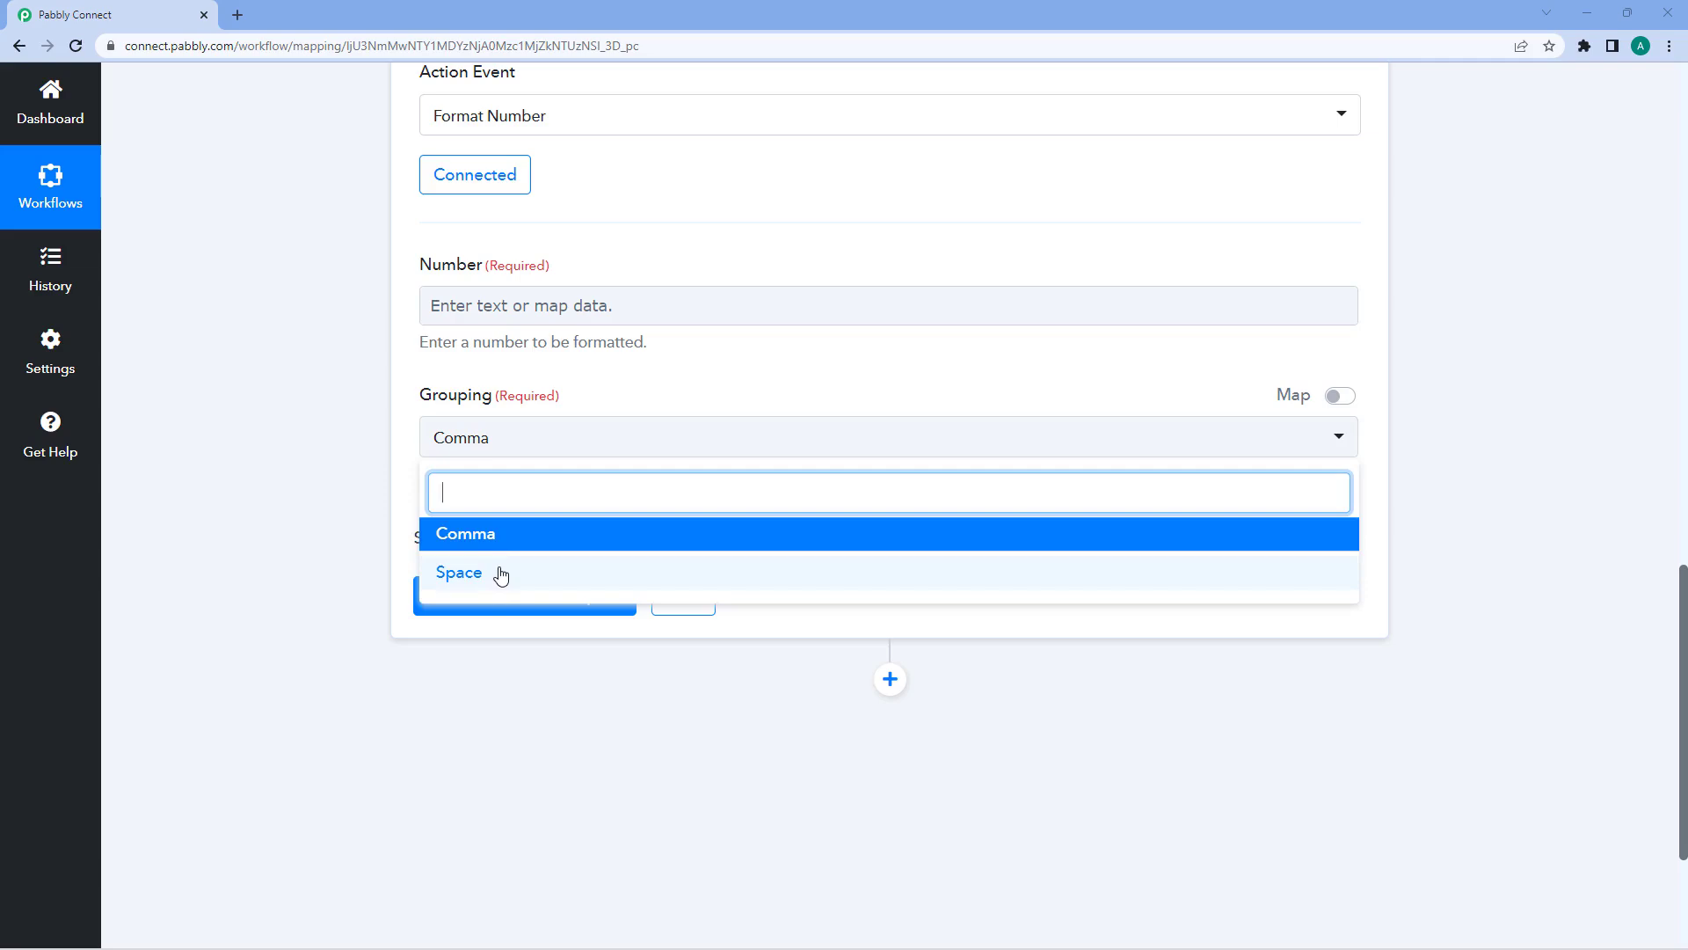
click(595, 380)
click(568, 303)
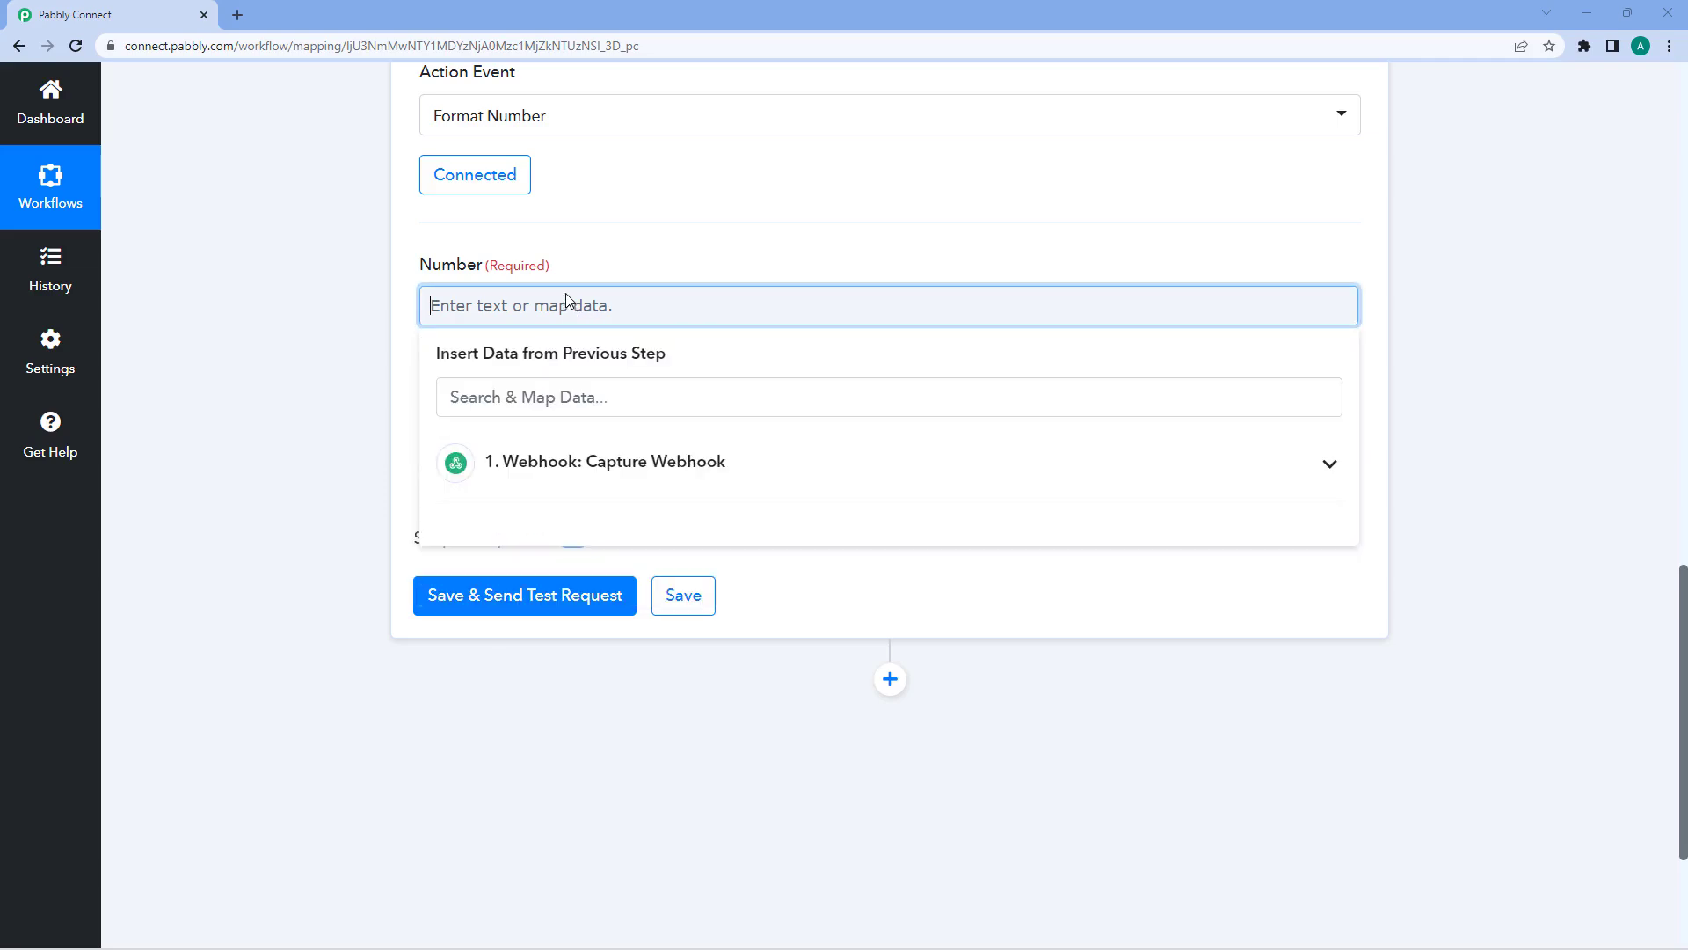
text(3214)
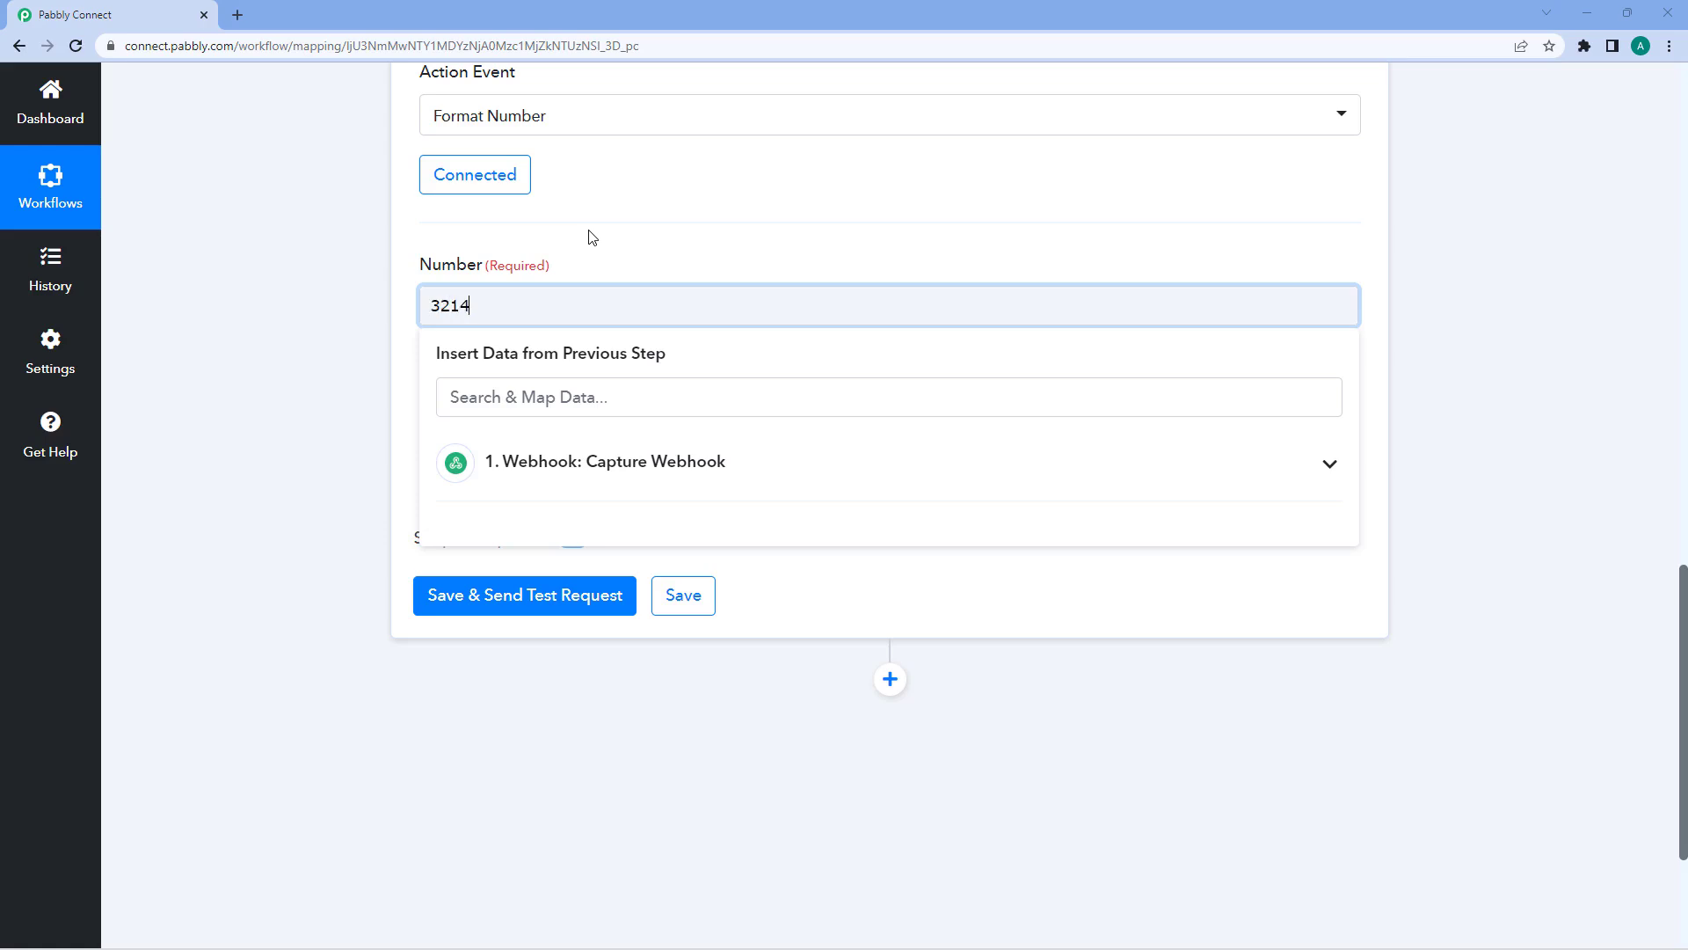
text(659875)
click(592, 237)
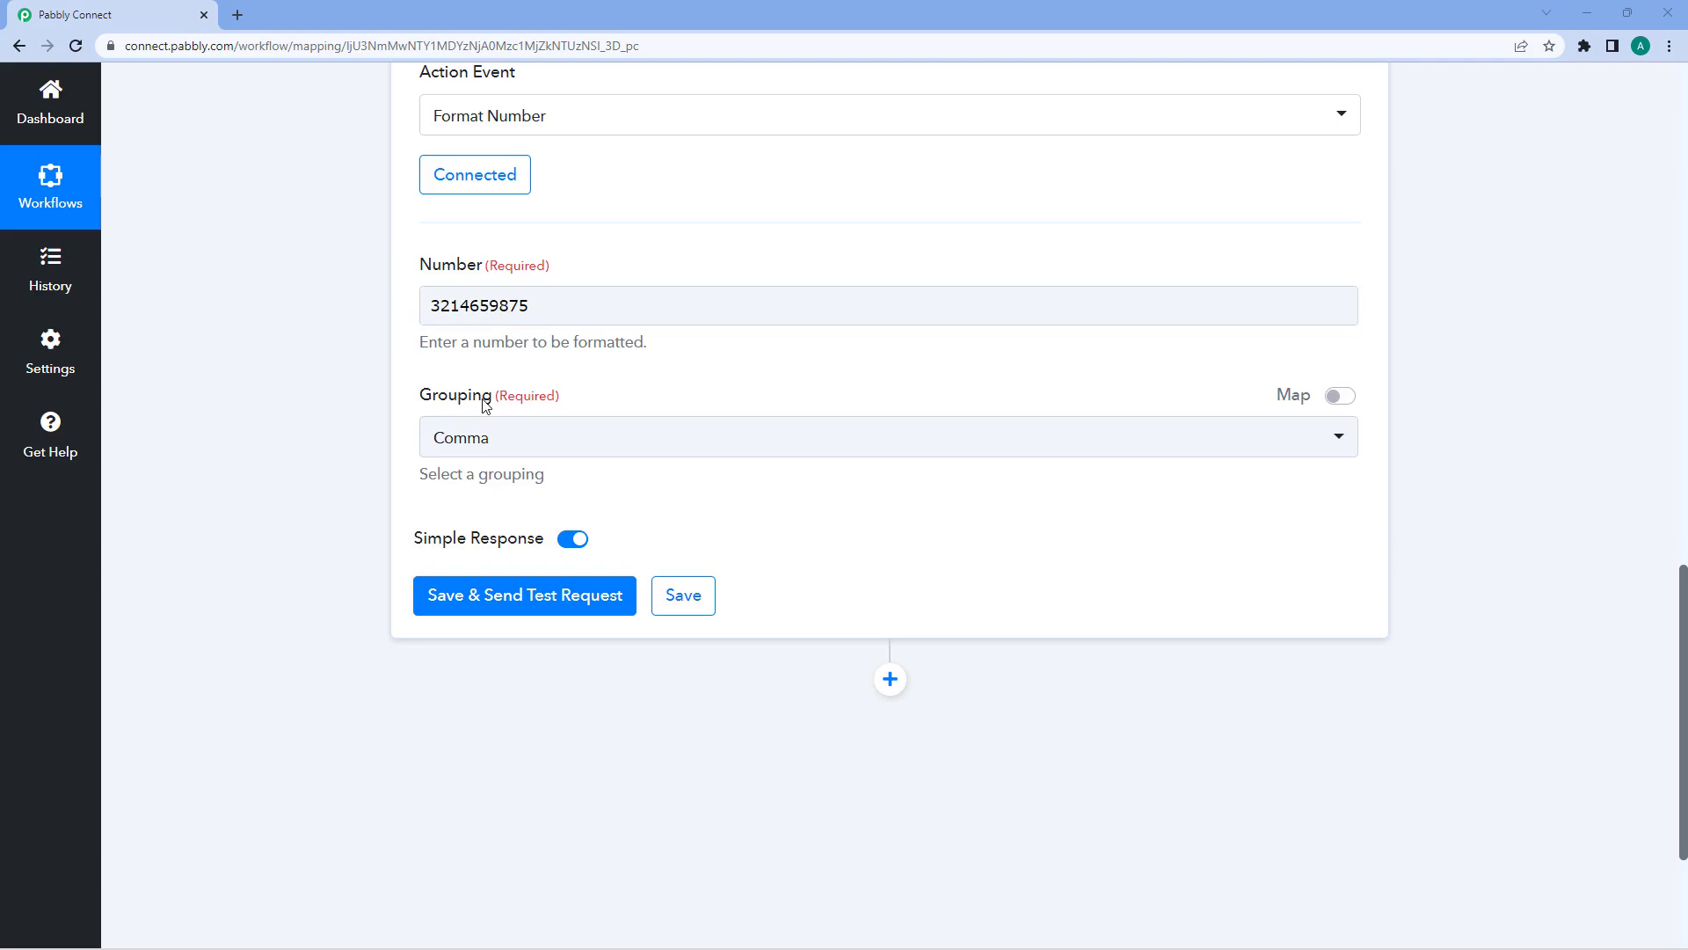
- Choose Comma as the grouping, then save the action and send a test request
click(498, 451)
click(502, 533)
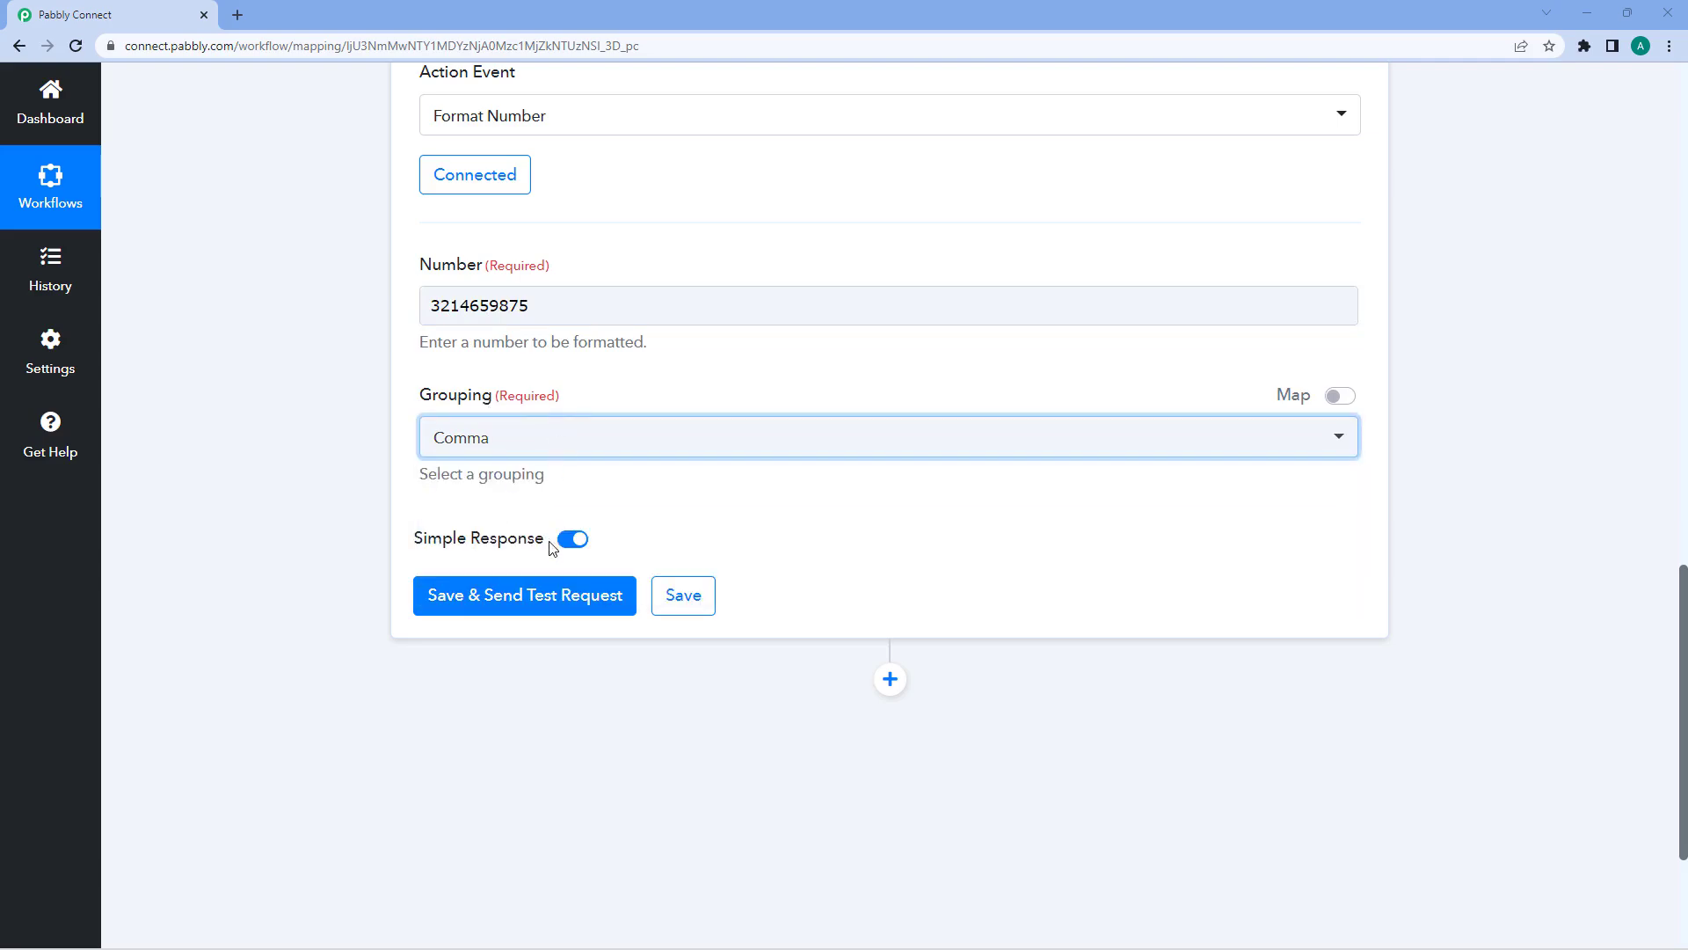
click(554, 596)
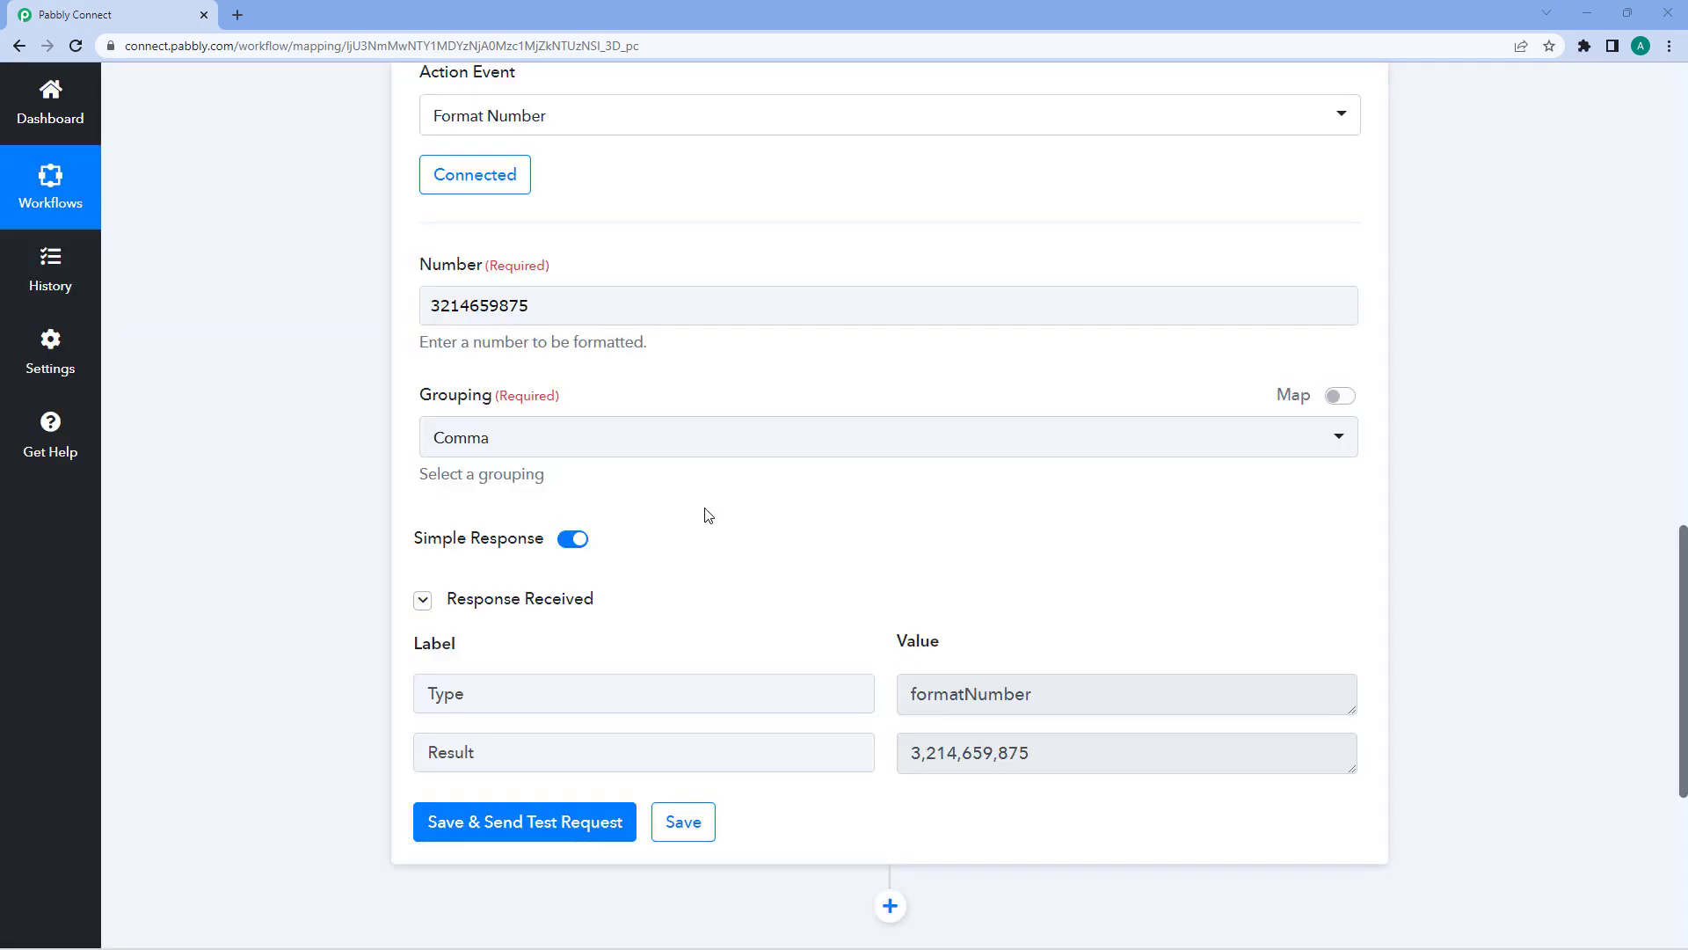
- Examine the comma placement in the formatted result and compare it with the number entered
drag(1077, 745, 911, 753)
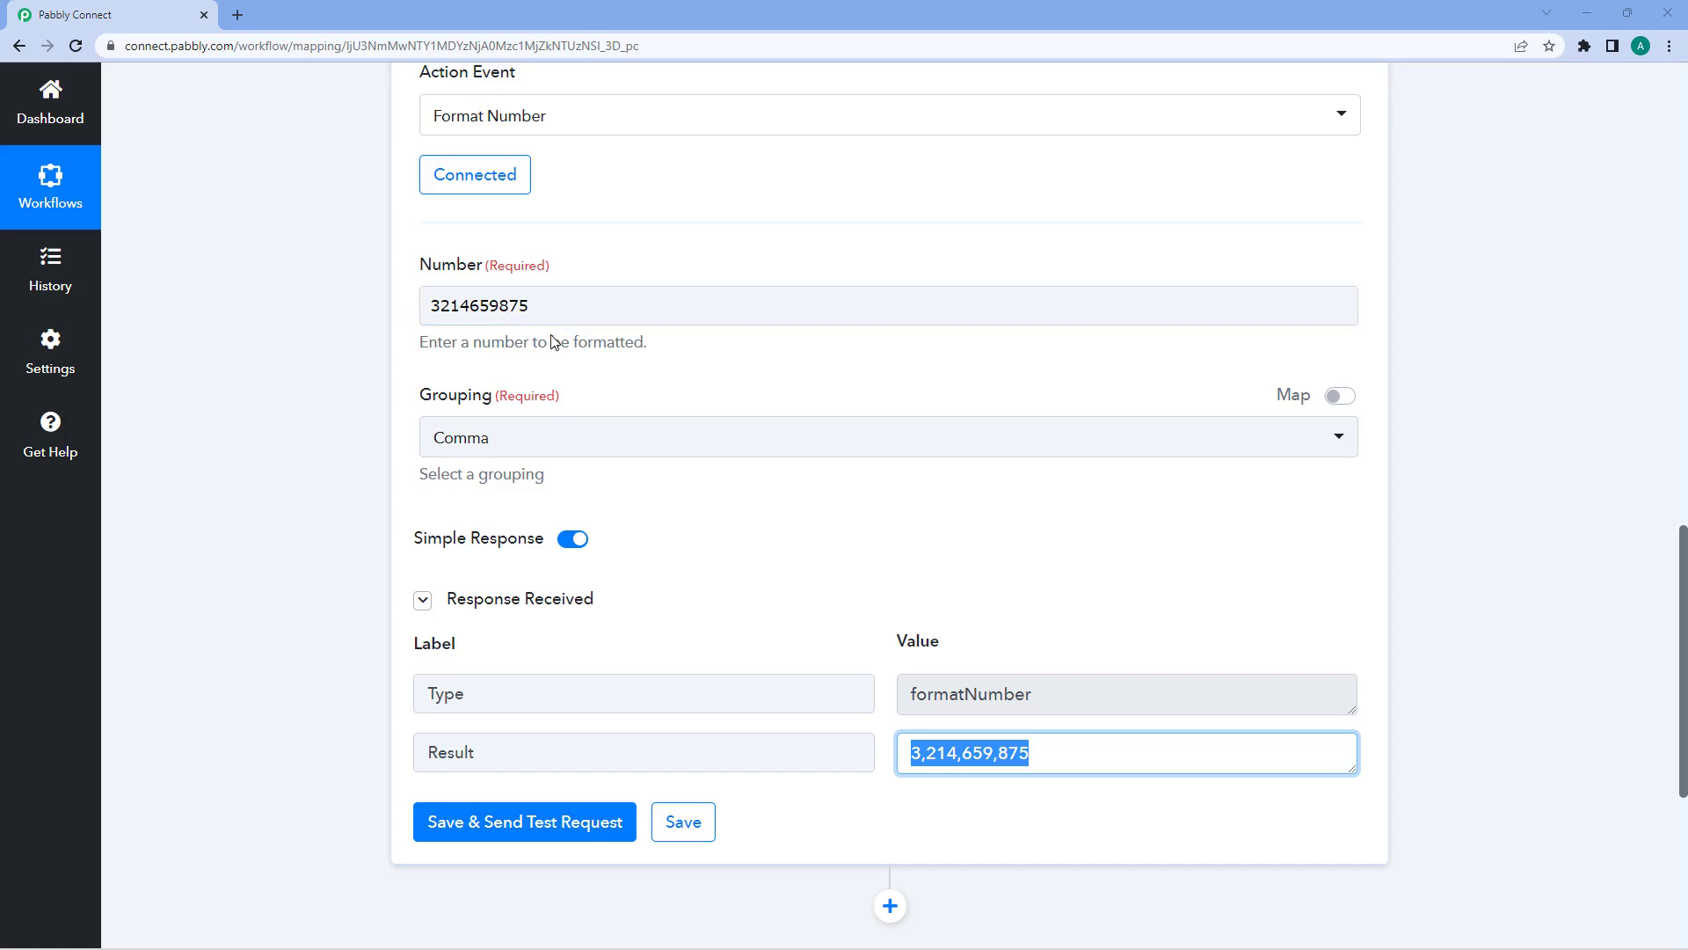
click(782, 615)
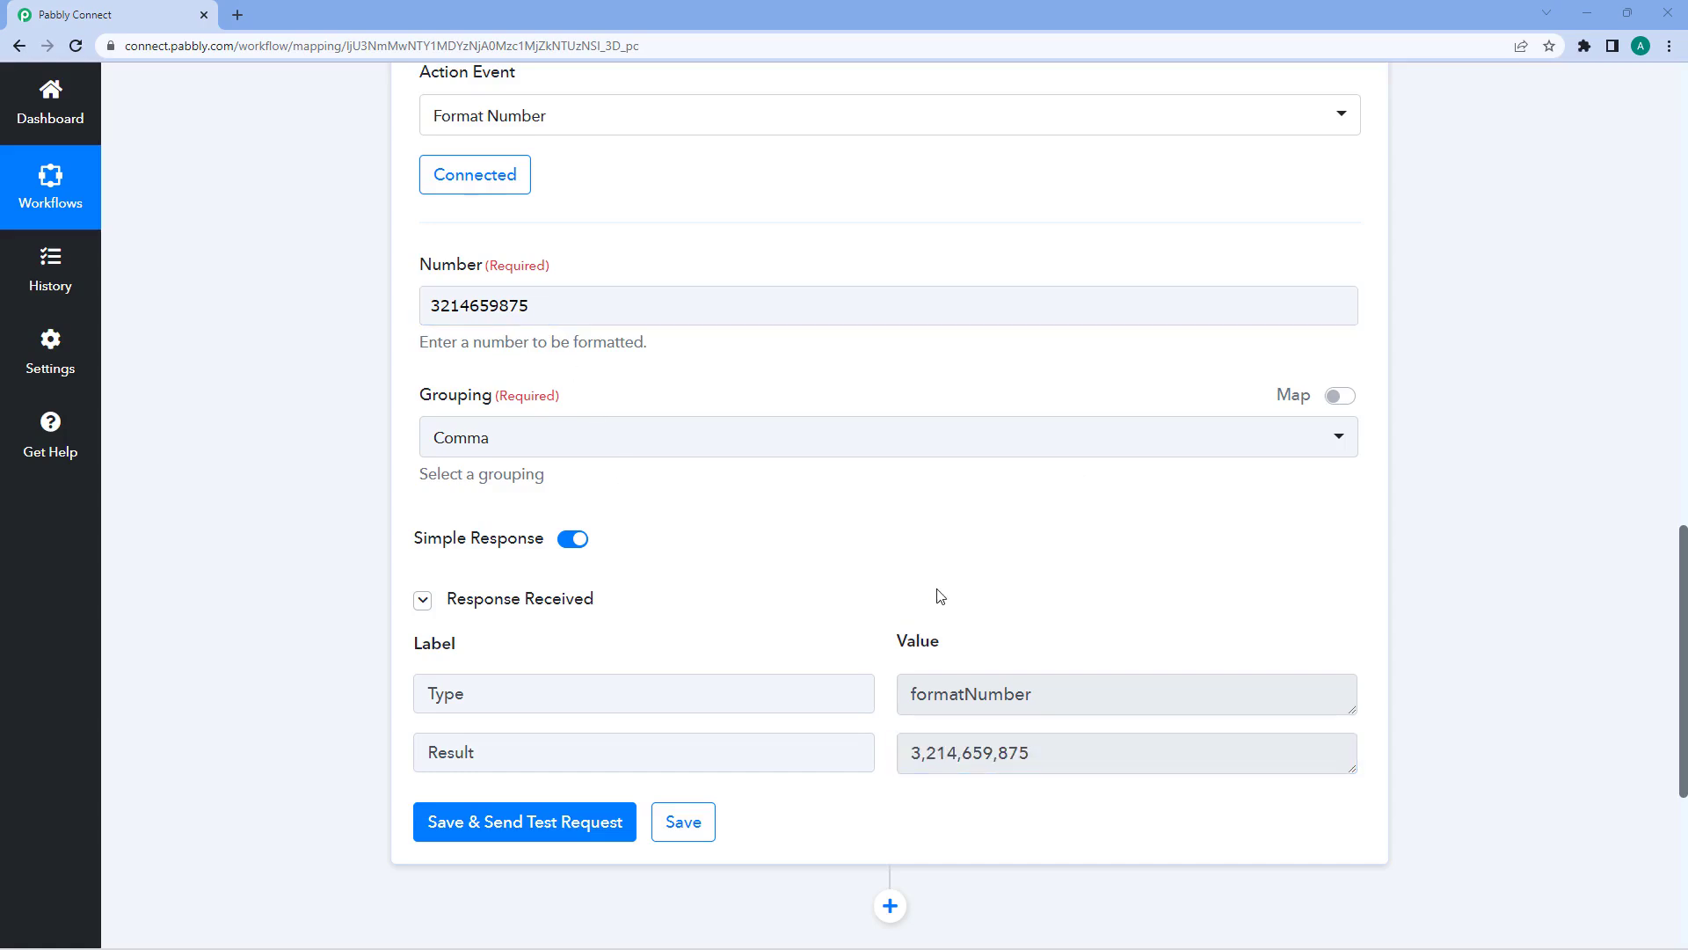
scroll(1032, 656, down, 1)
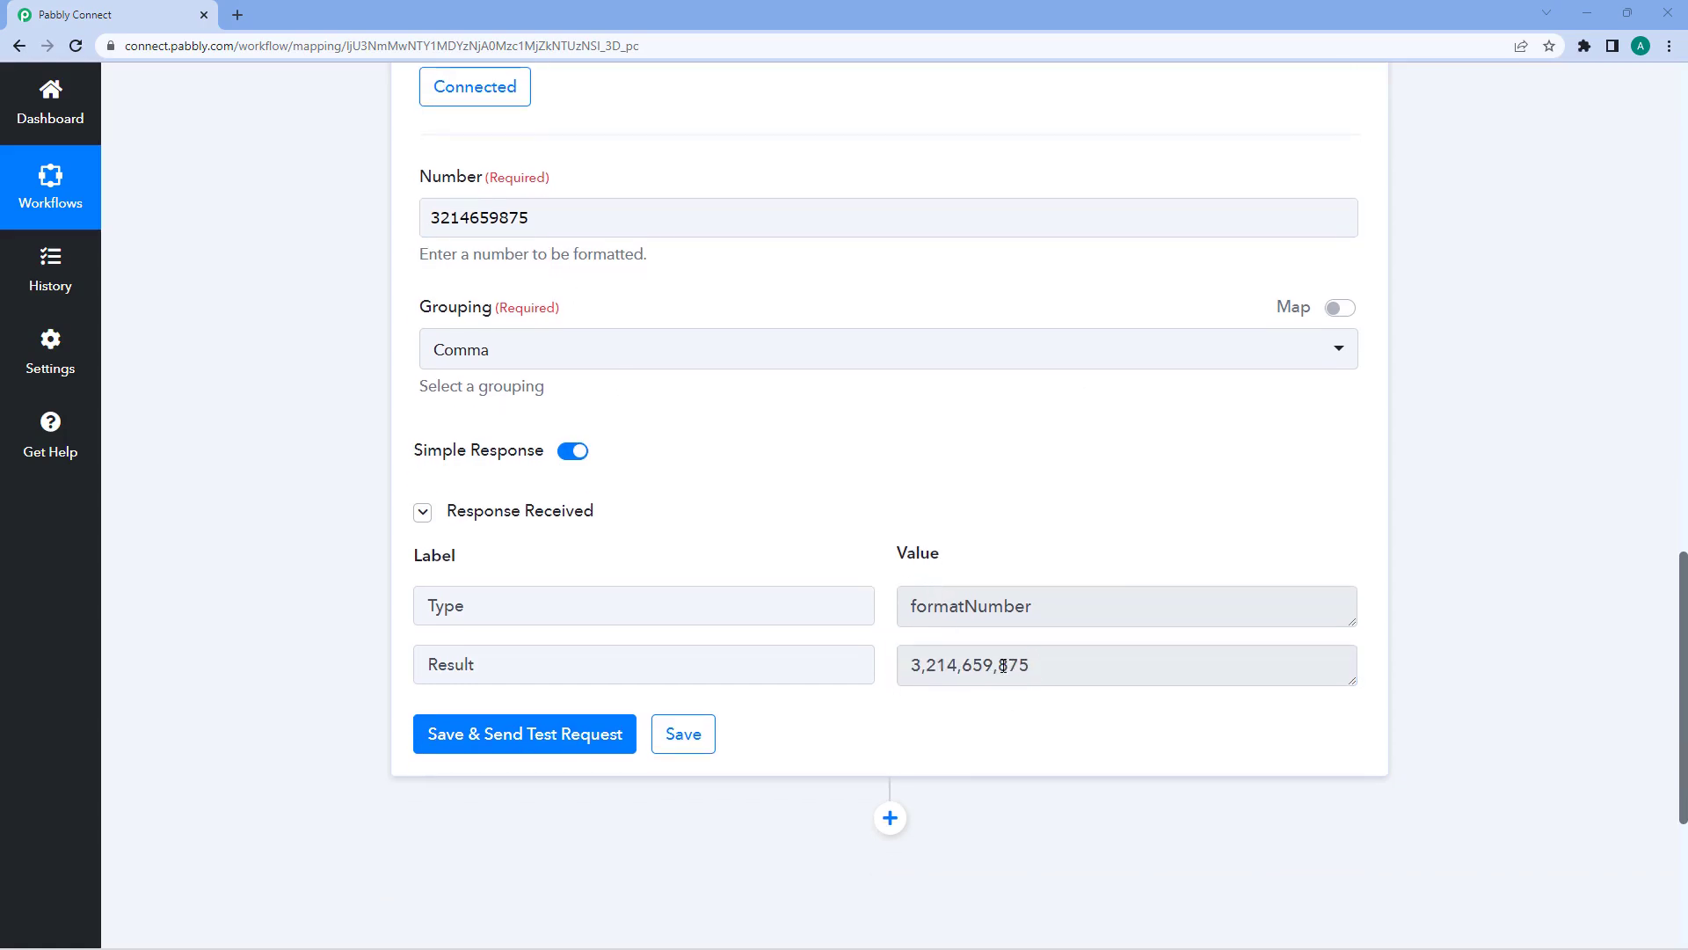
drag(1003, 666, 920, 666)
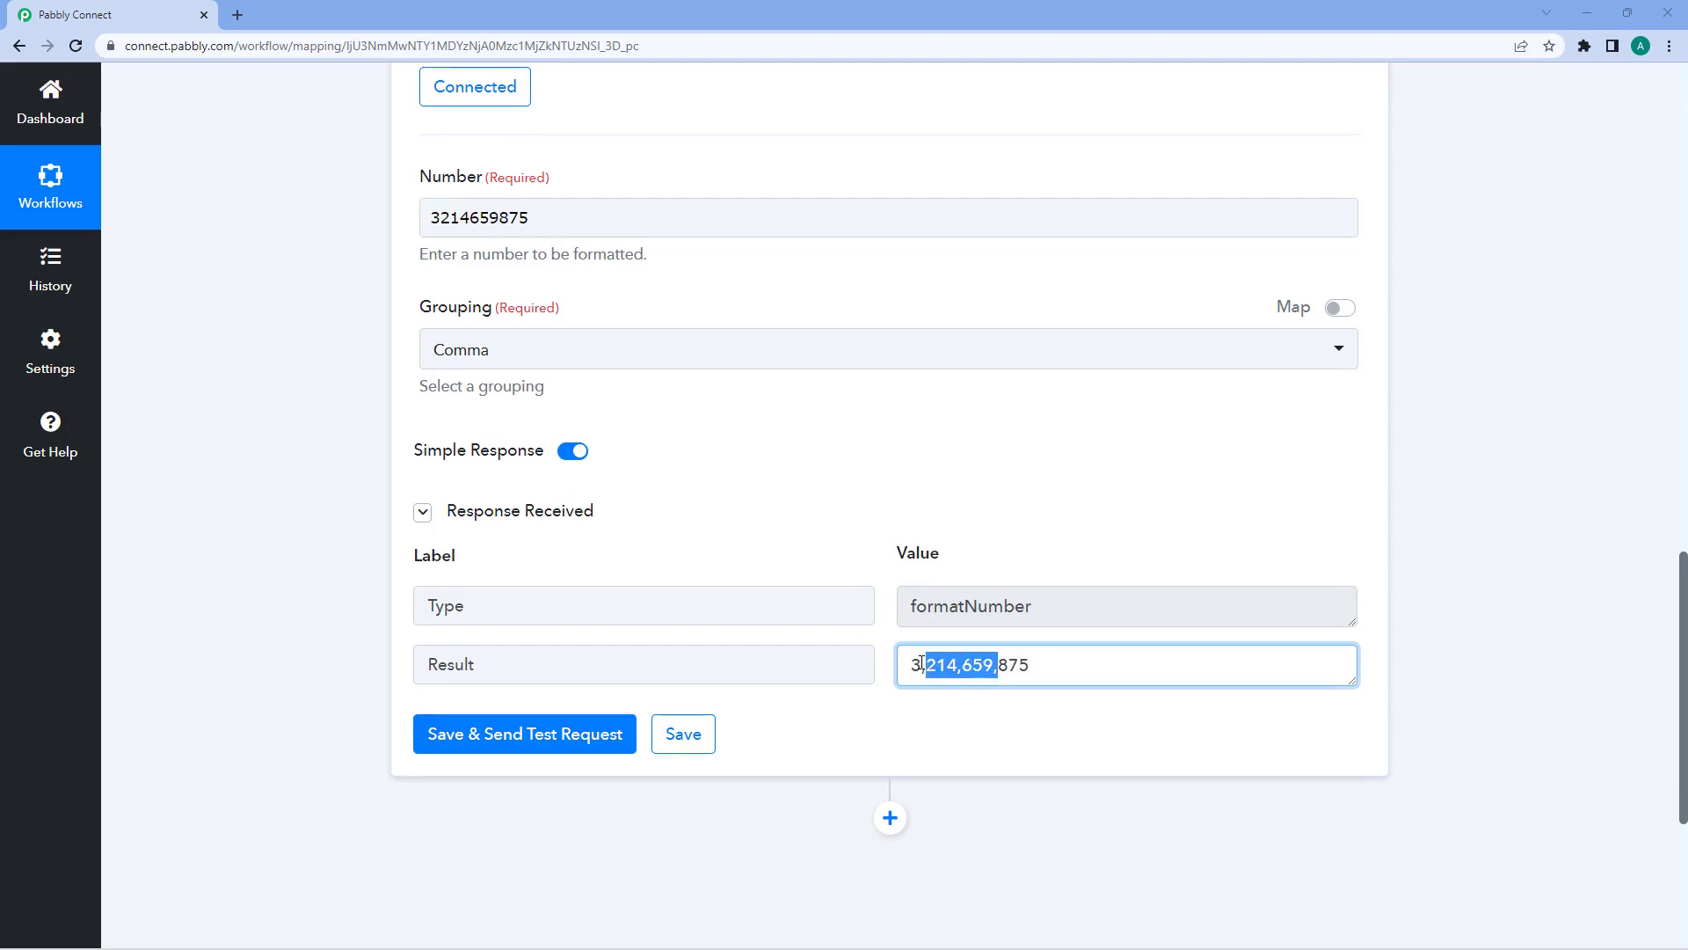
click(914, 666)
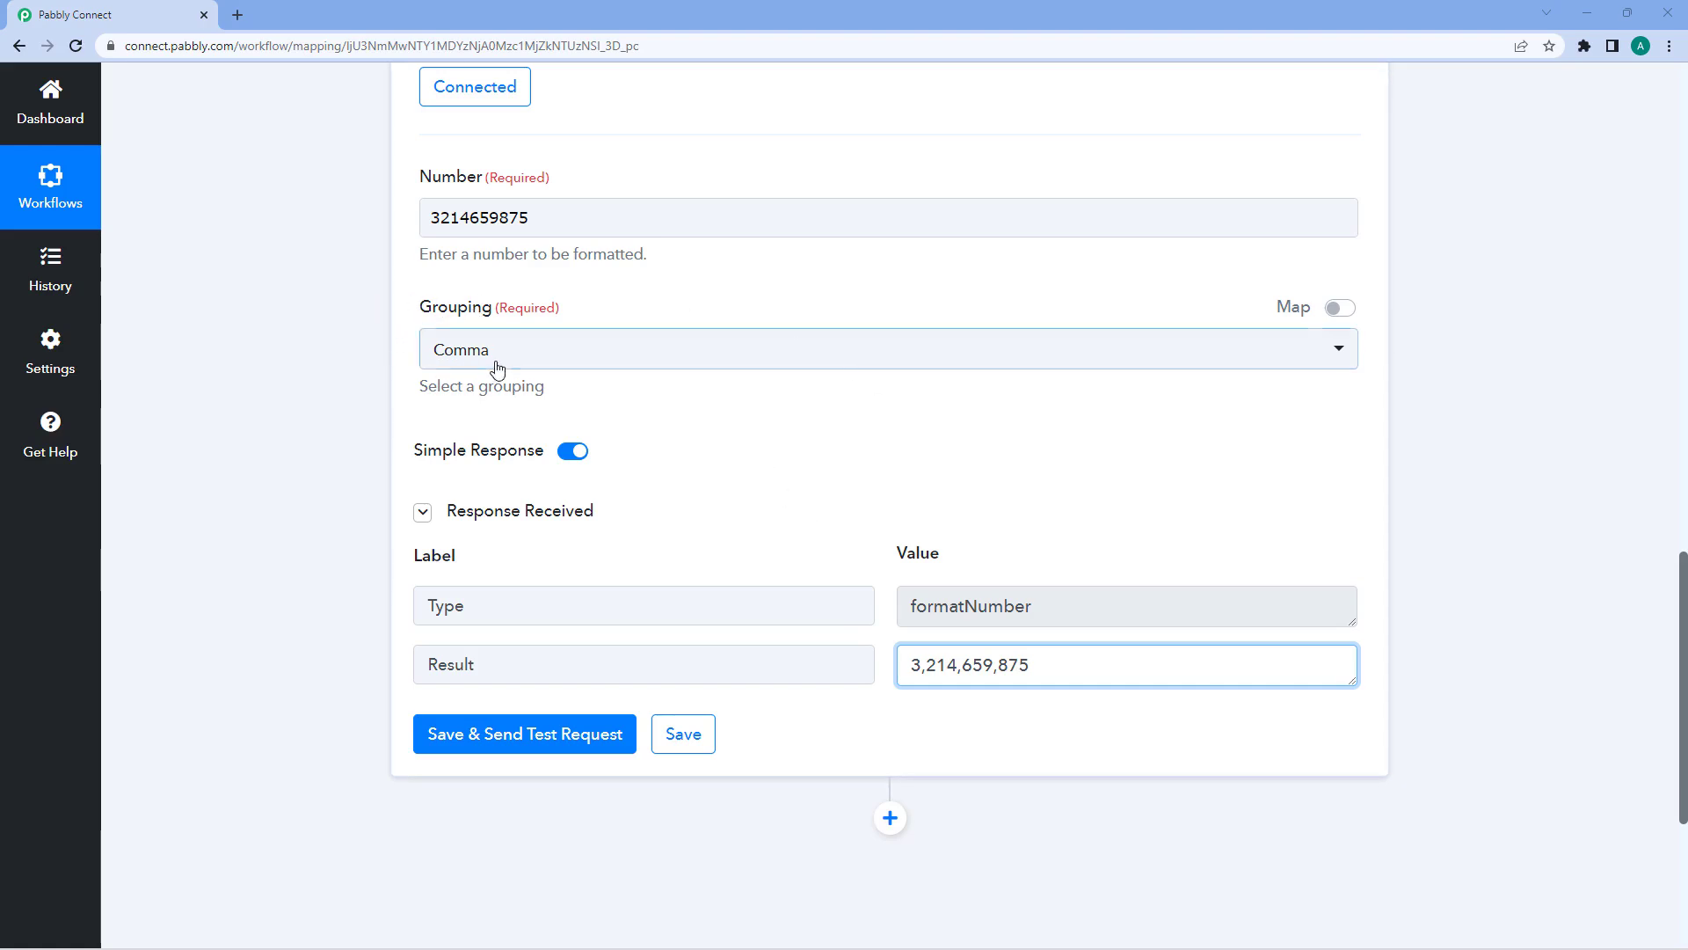
drag(908, 667, 1070, 666)
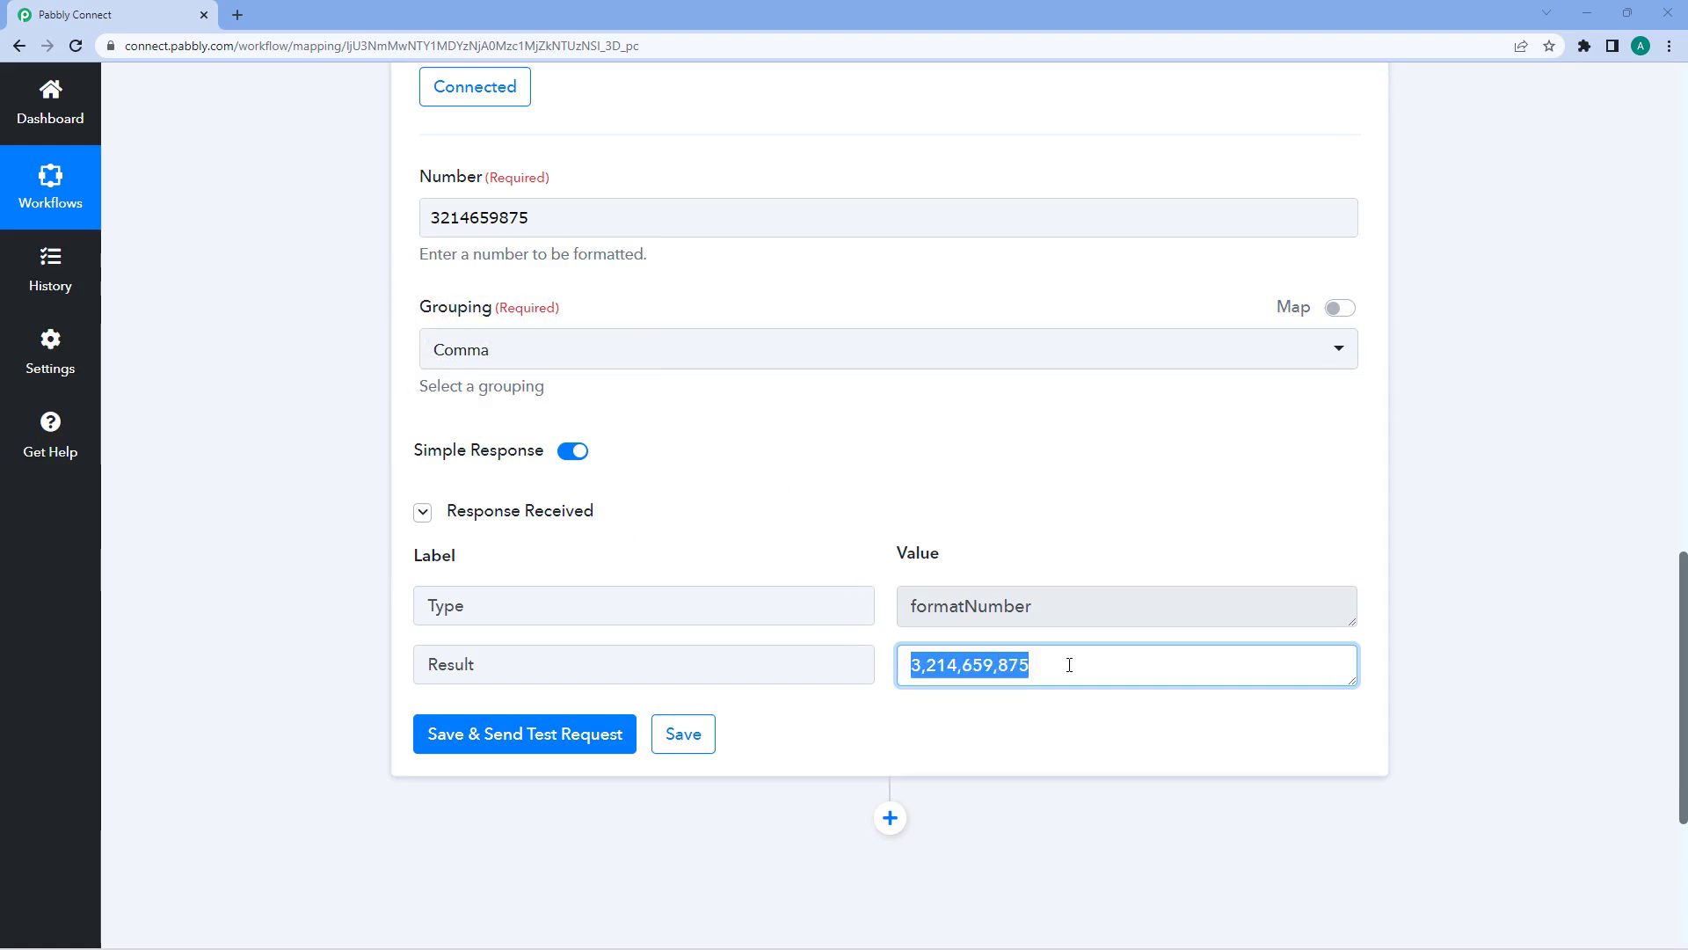
click(827, 491)
drag(576, 218, 380, 228)
click(872, 530)
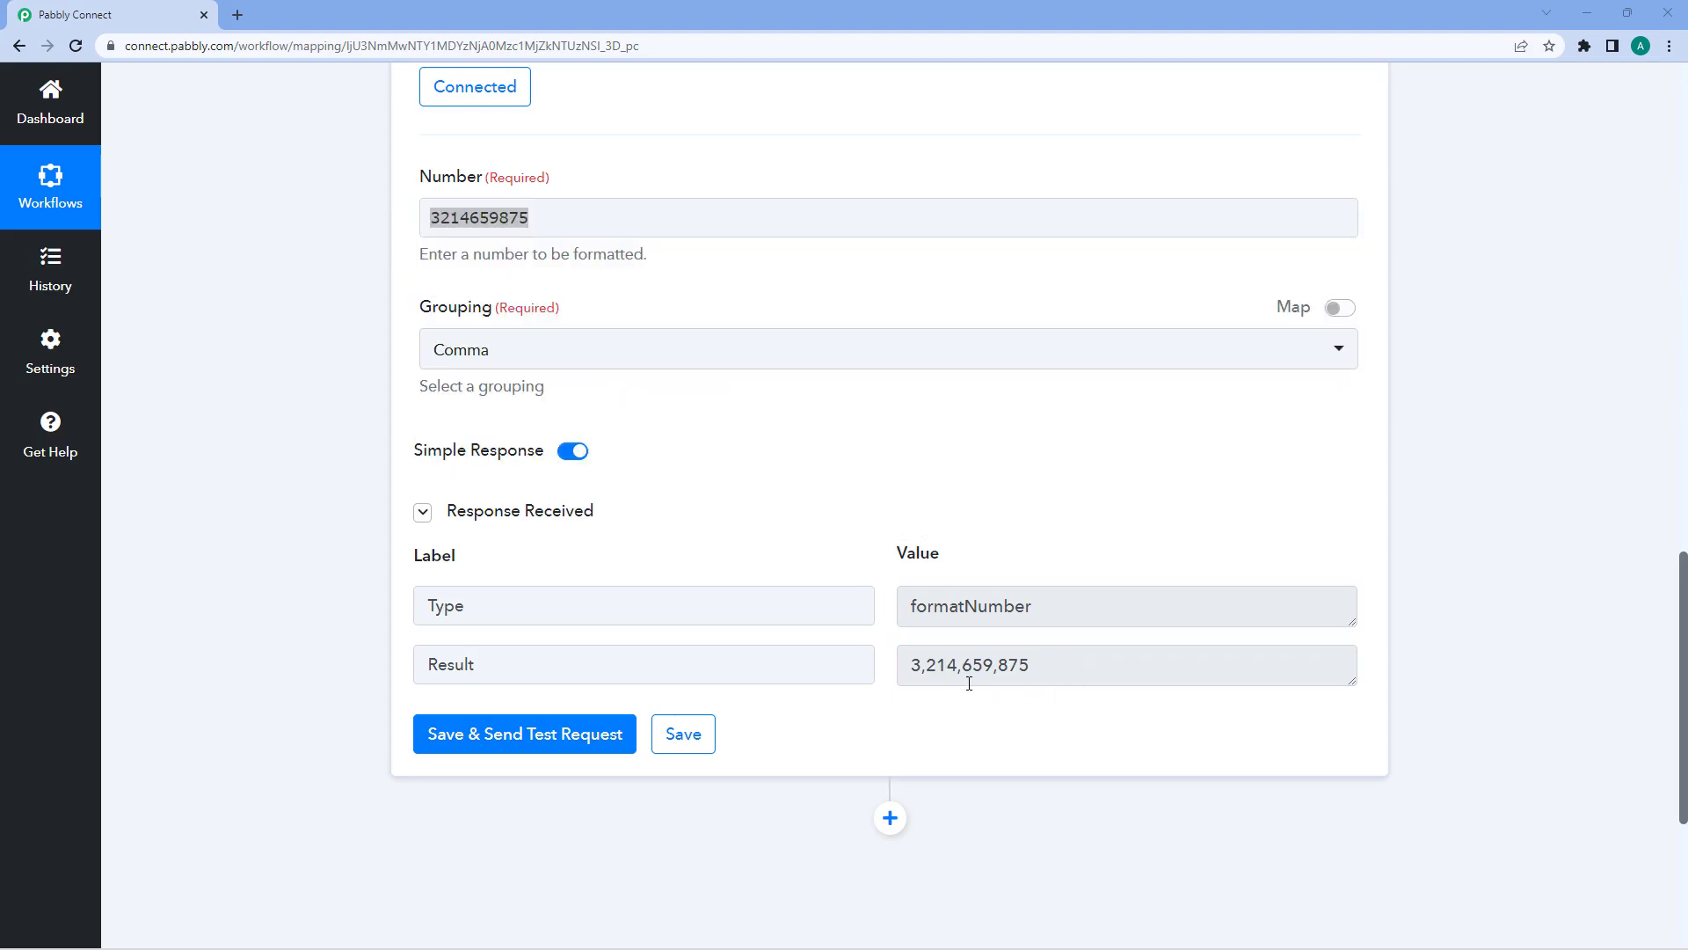
- Change the grouping to Space, then save the action and send another test request
click(531, 347)
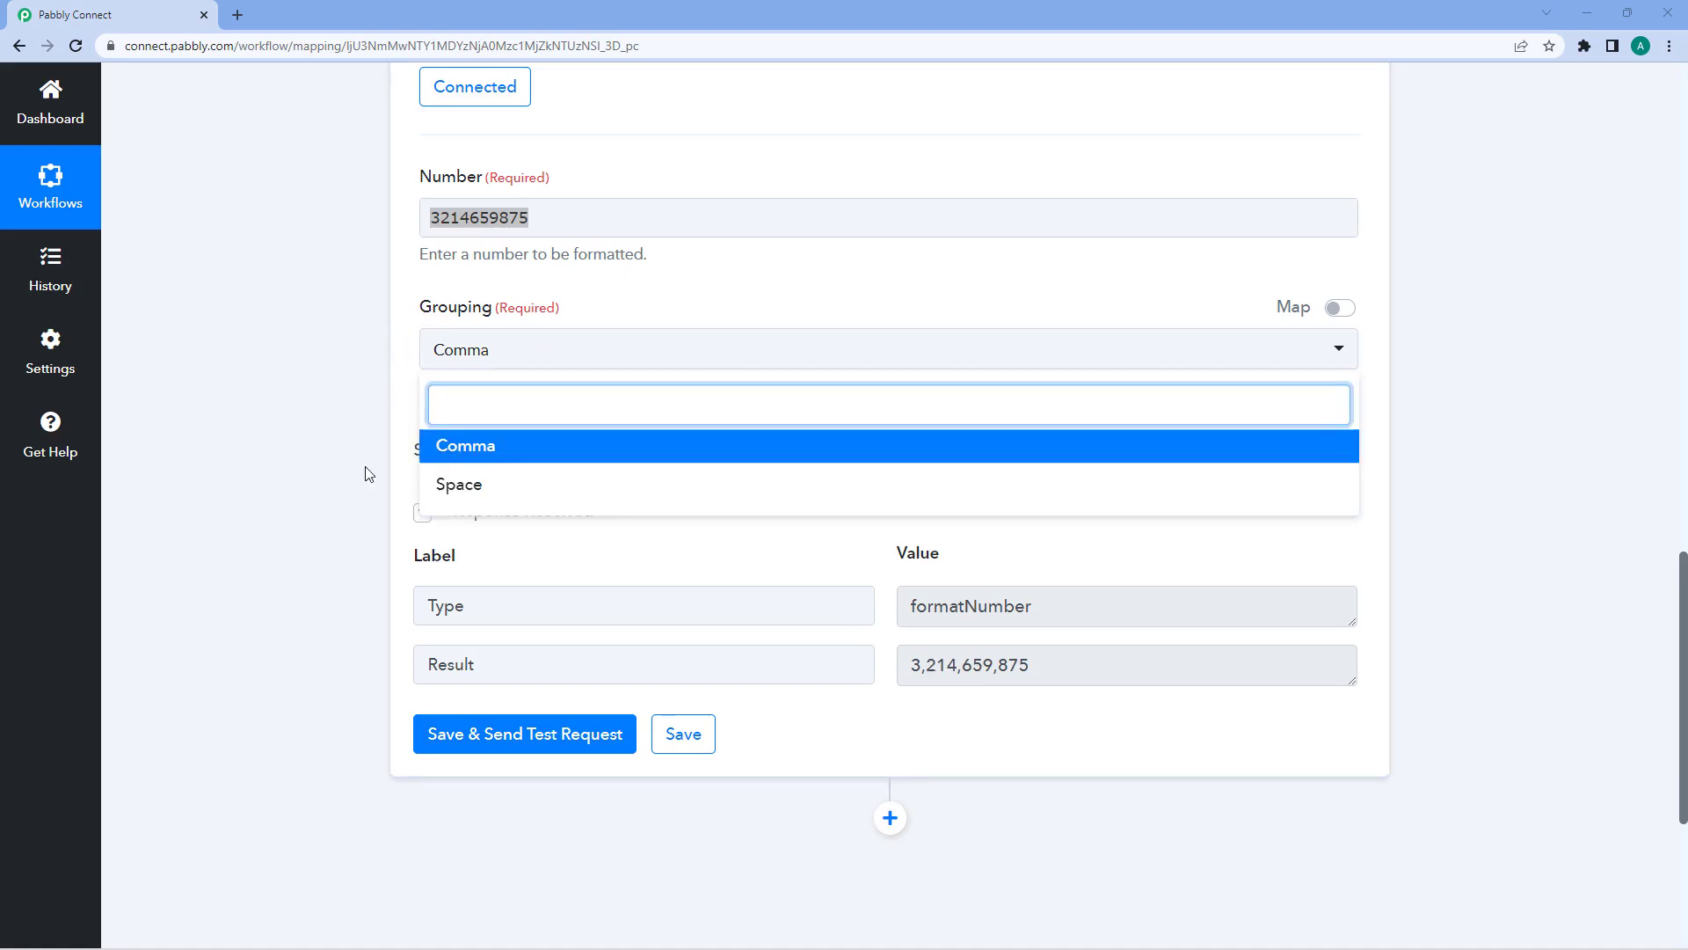
click(491, 495)
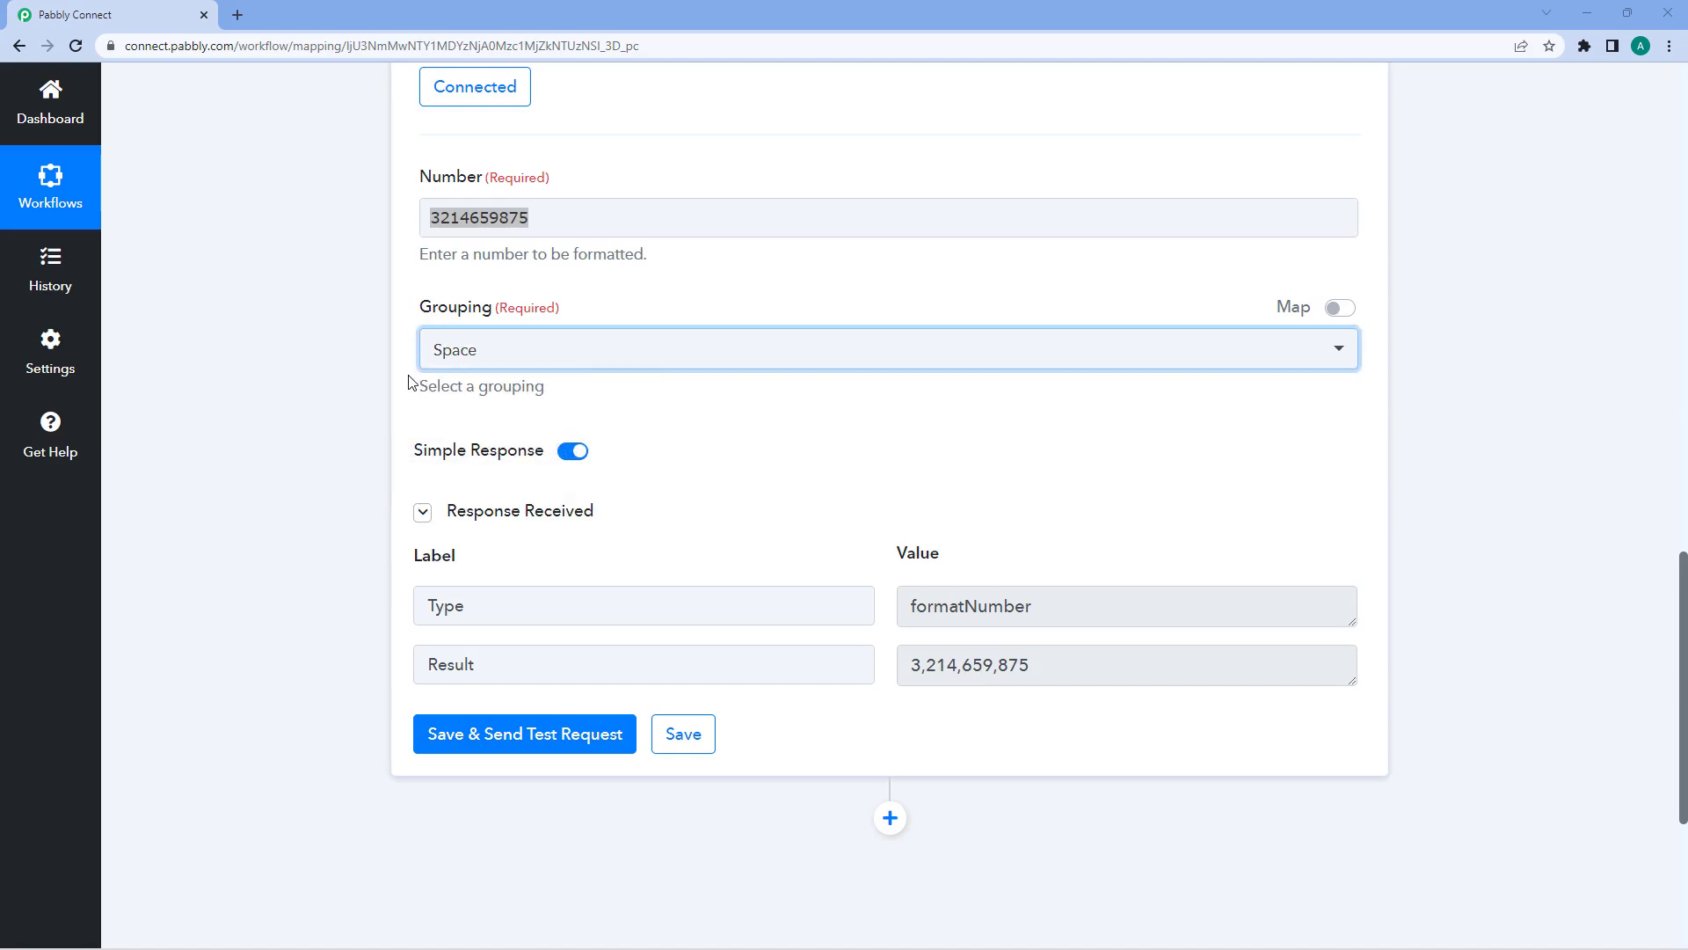
click(534, 733)
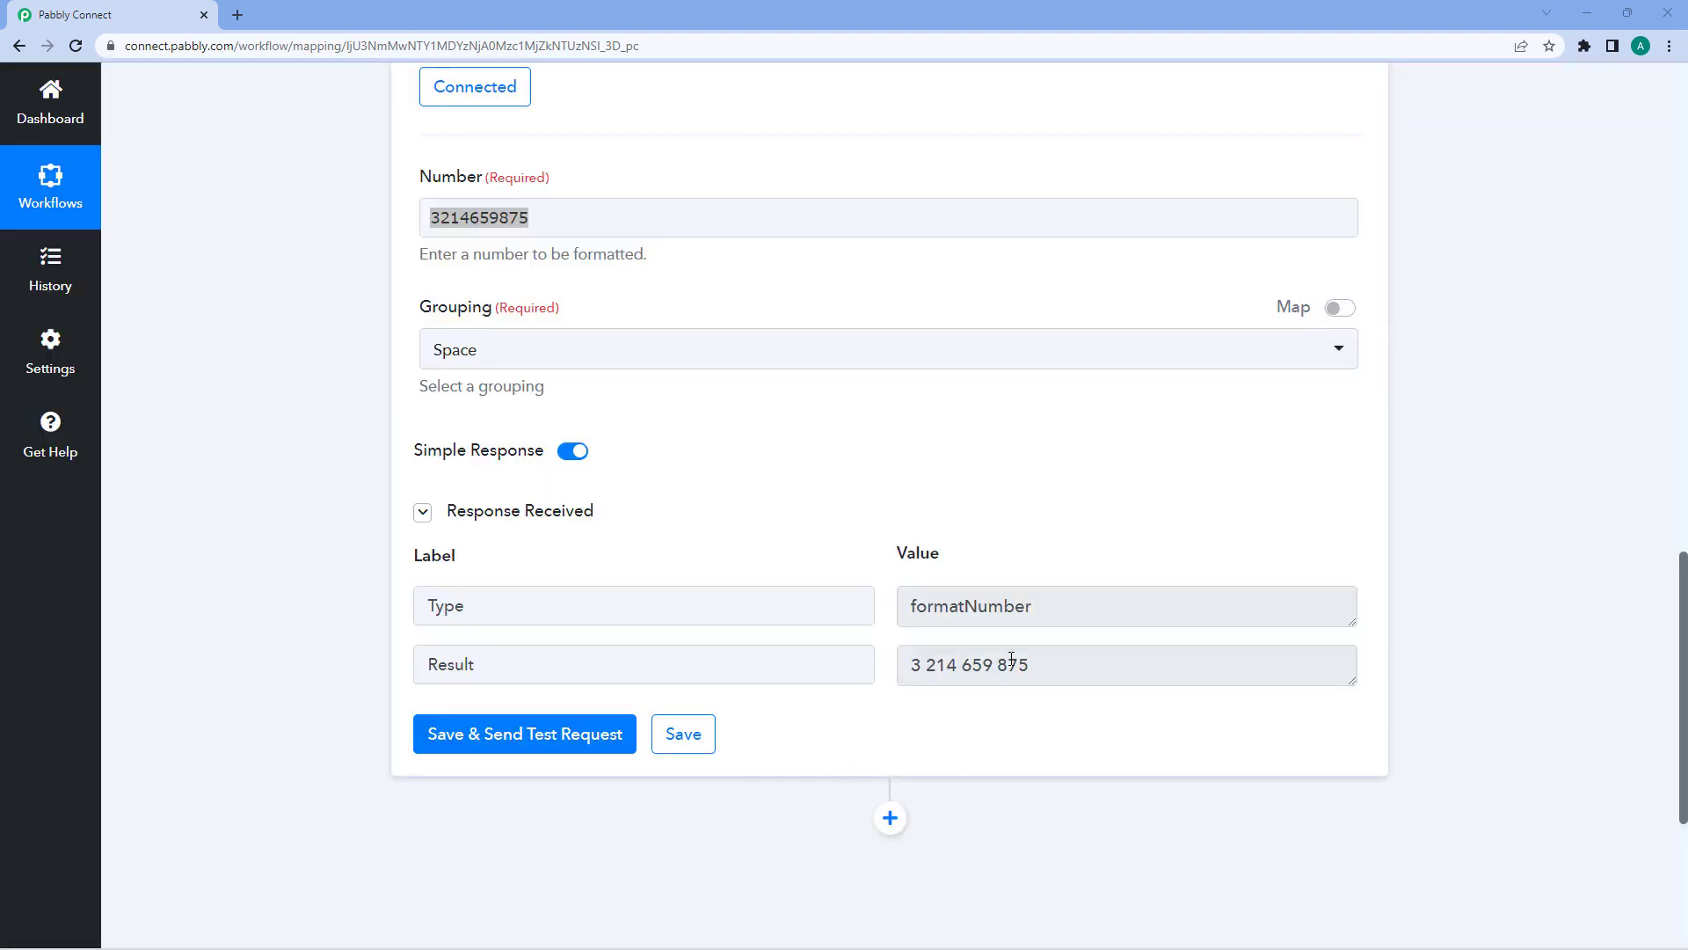
- Examine where the spaces separate the digit groups in the formatted result and review the number entered
click(994, 664)
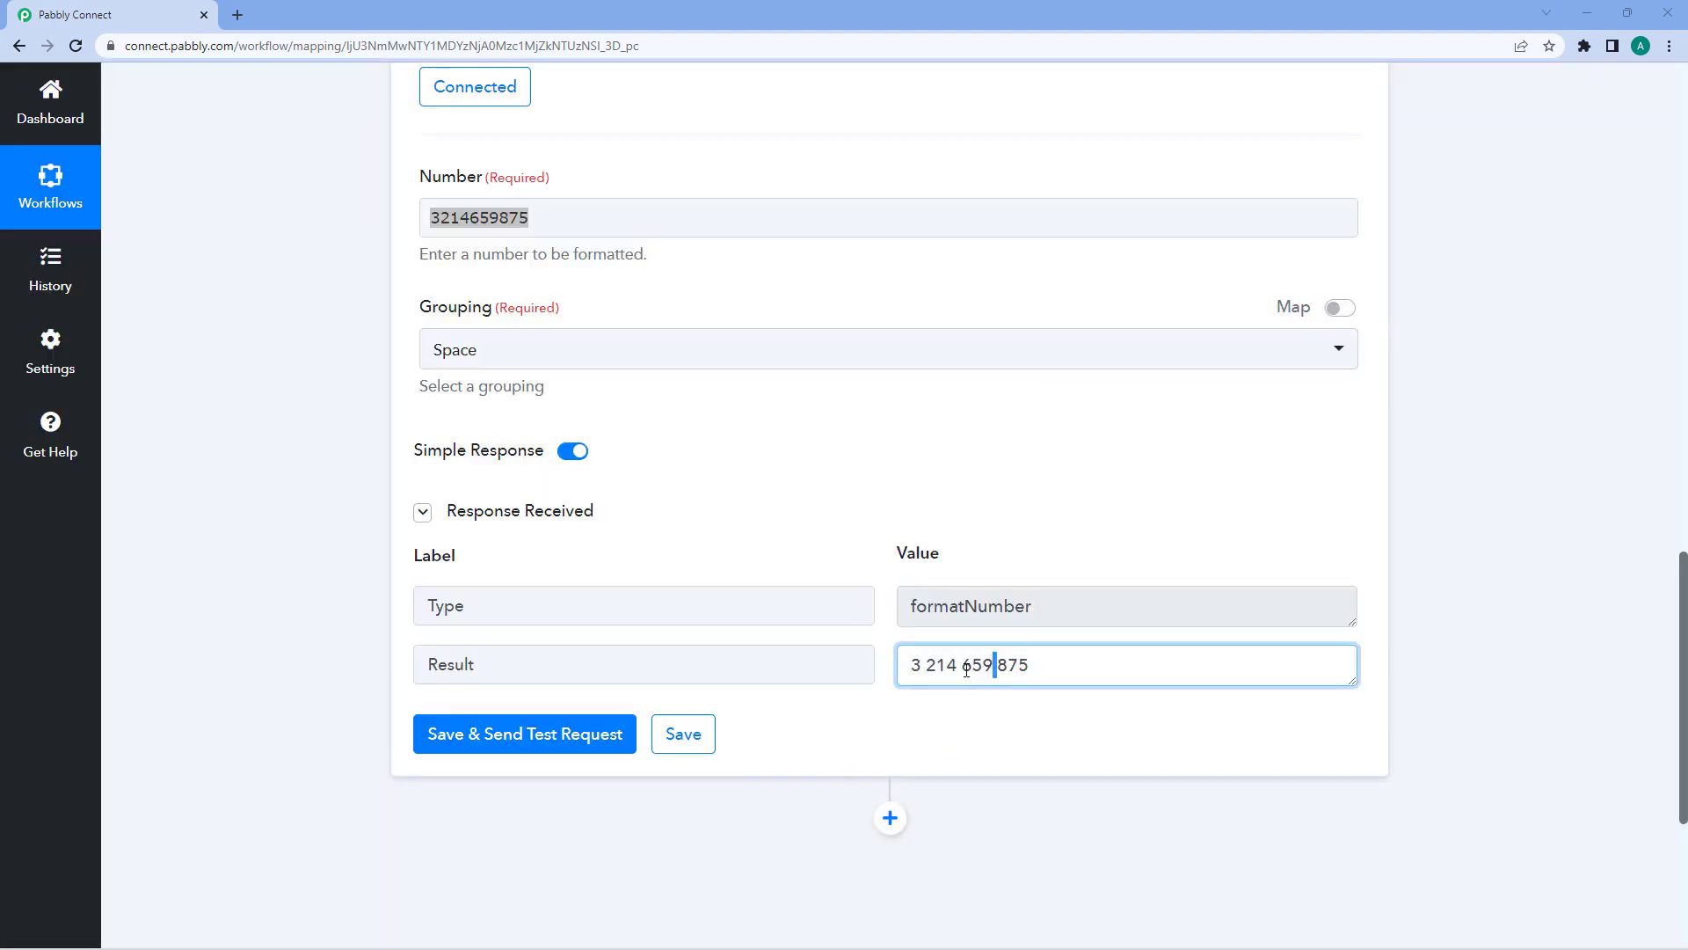
click(959, 666)
click(924, 668)
click(795, 531)
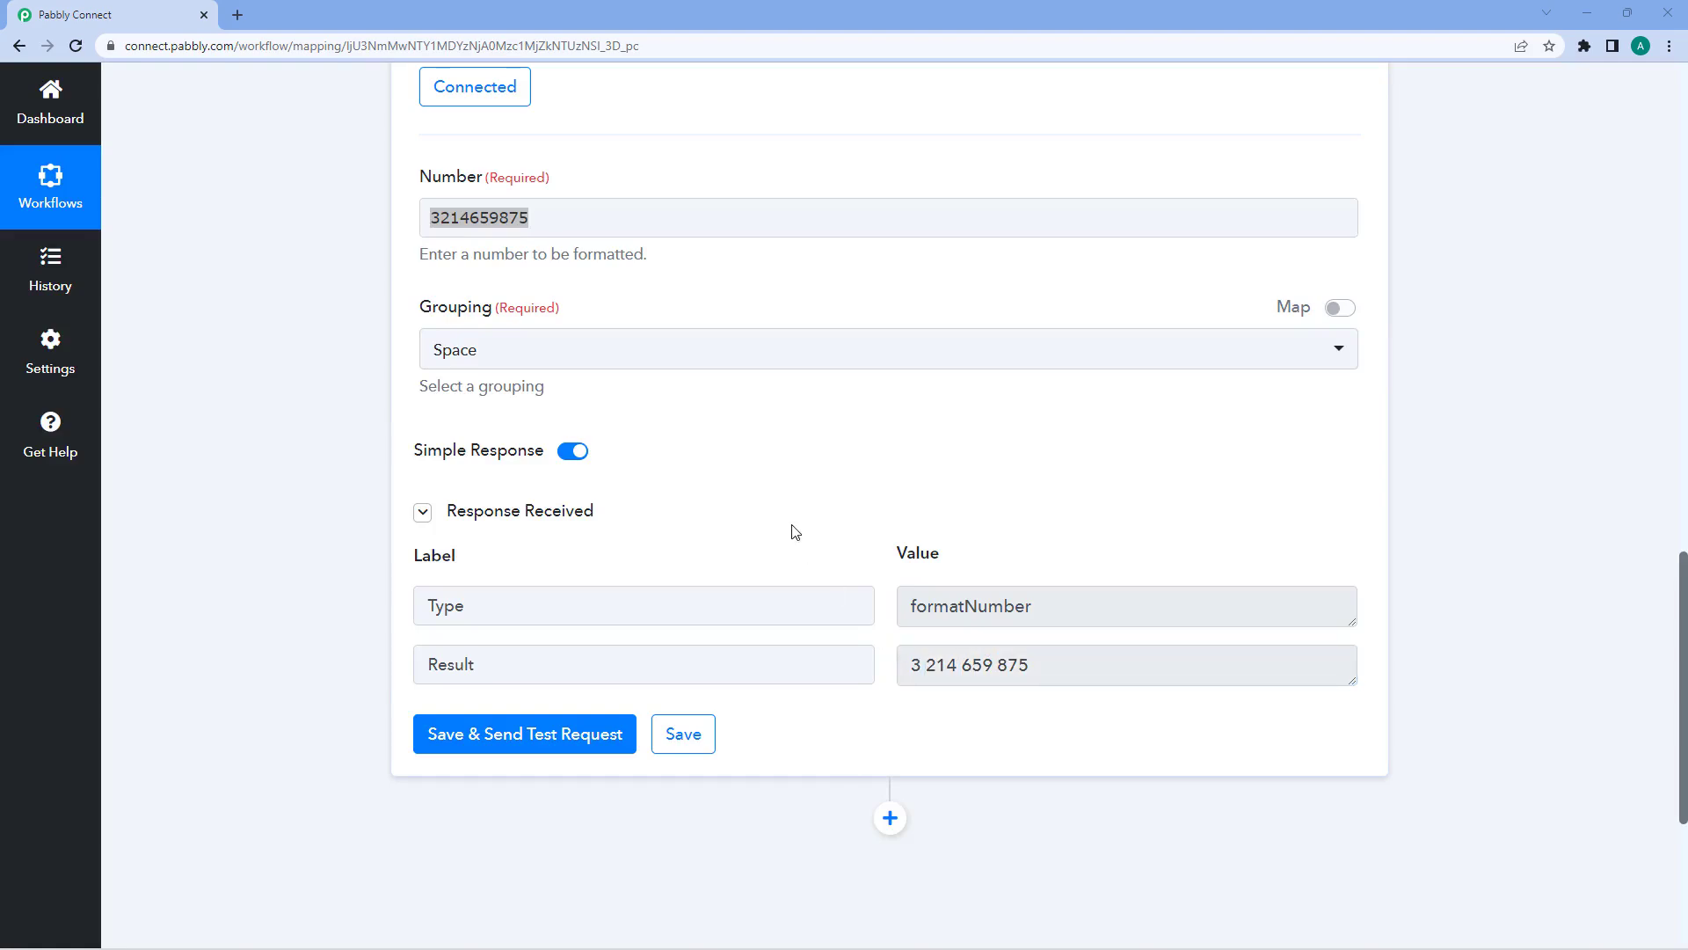
scroll(871, 392, up, 2)
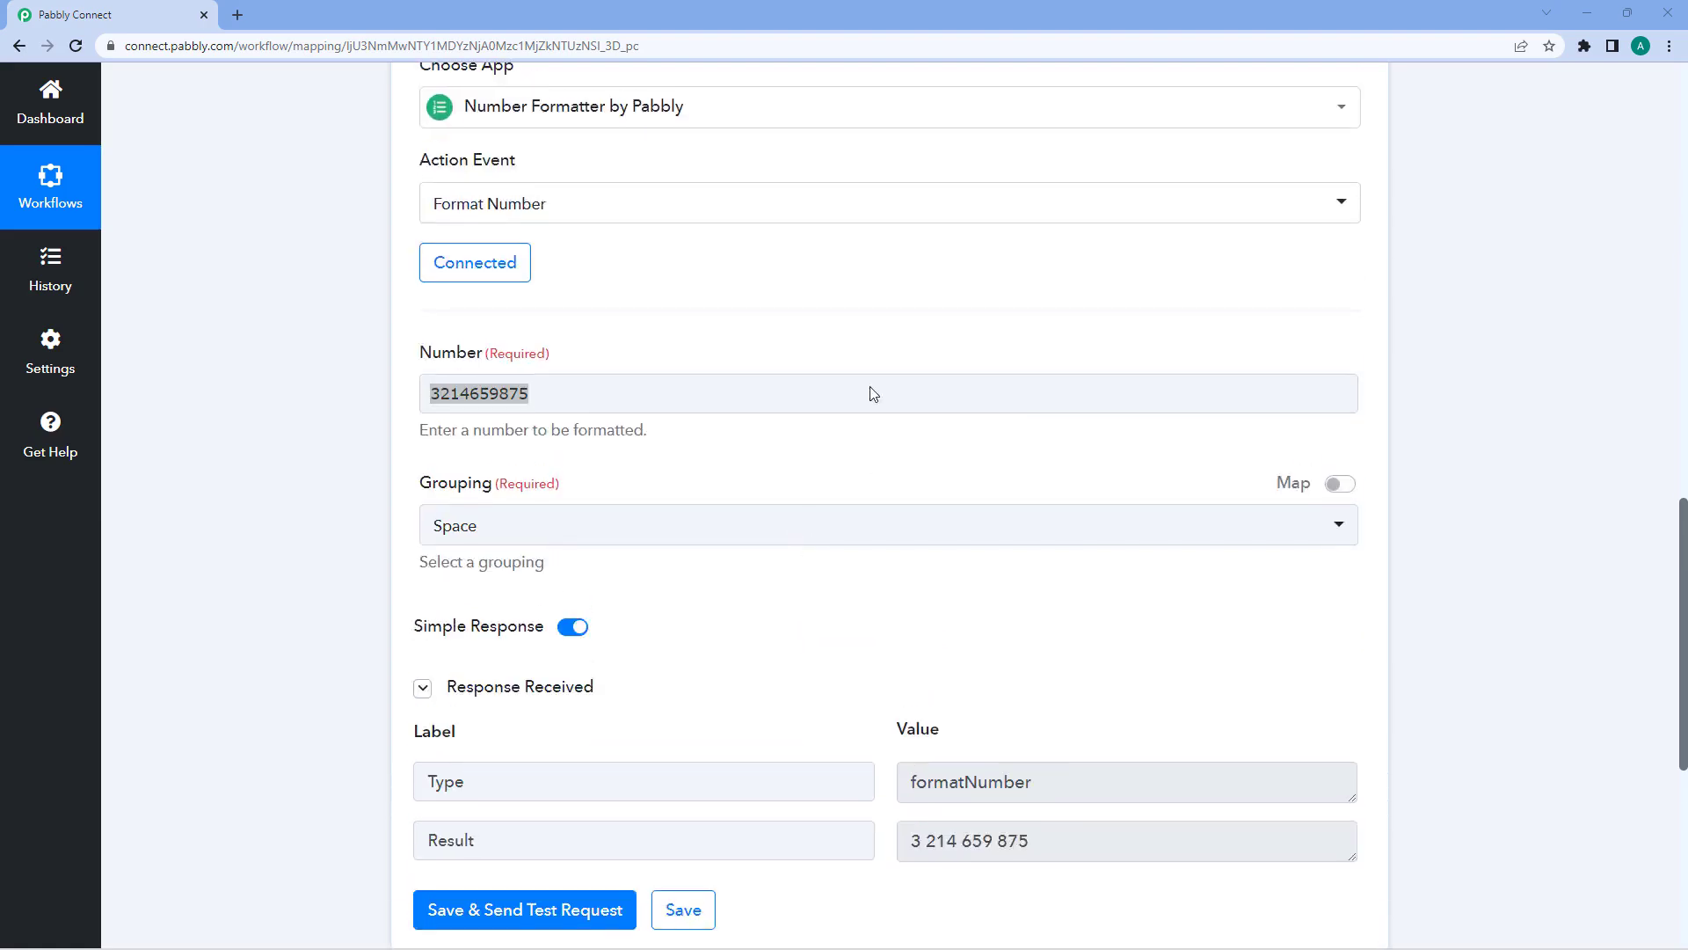
click(599, 392)
click(622, 336)
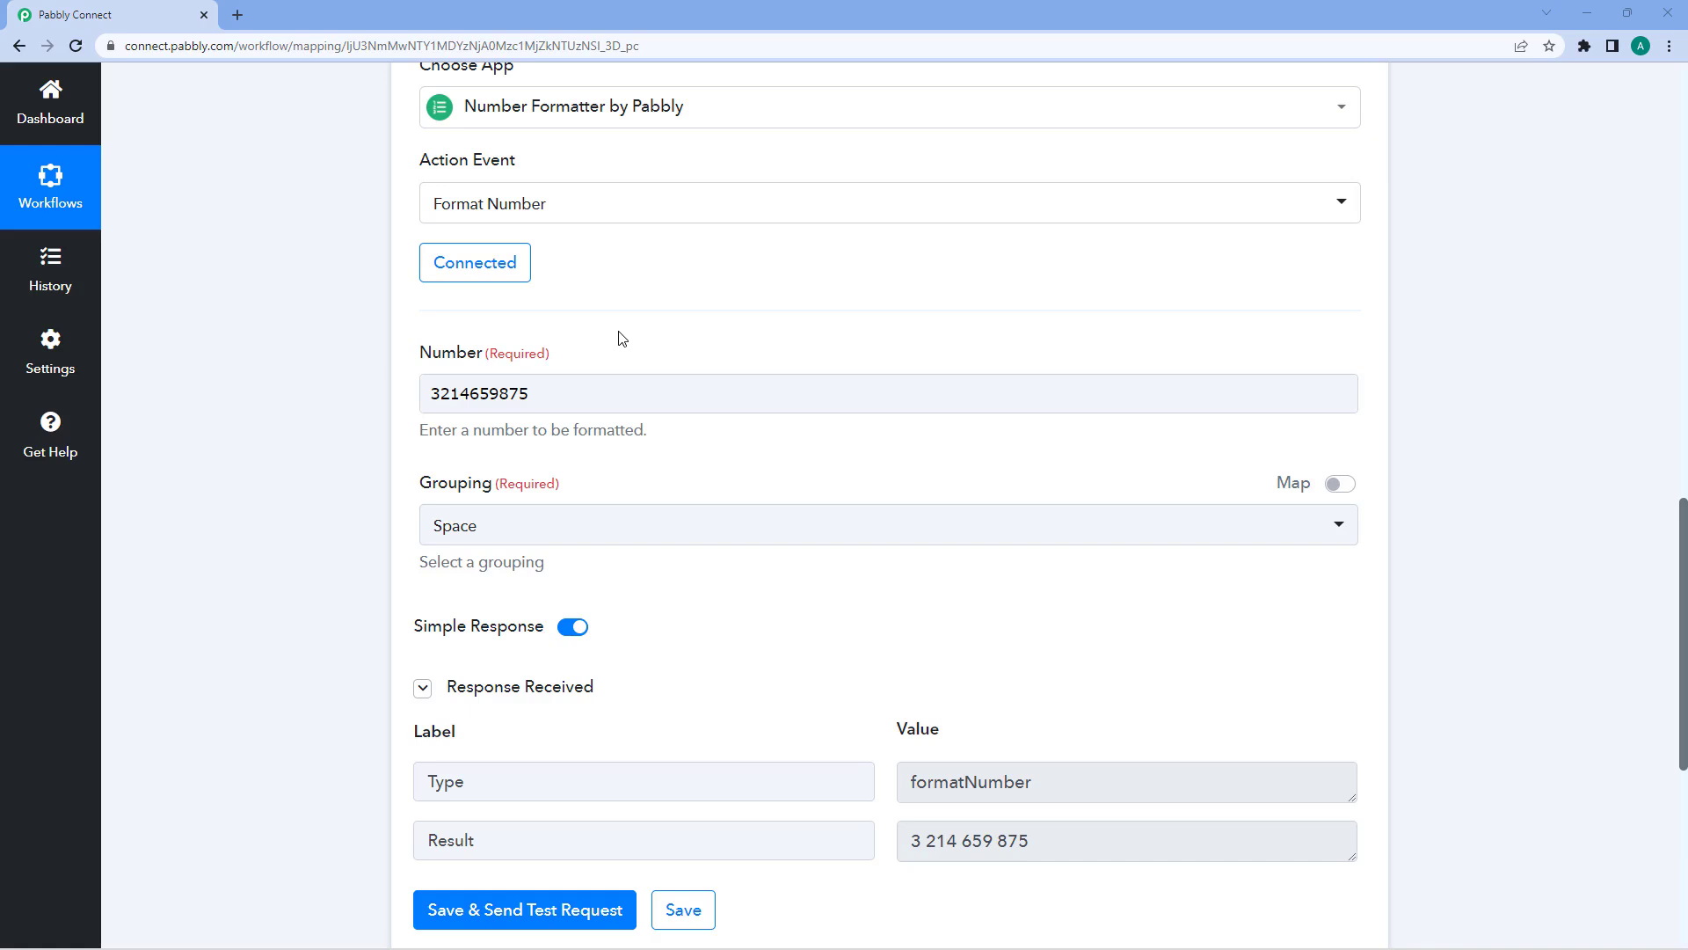
- Switch the Number Formatter action event to Format Phone Number and connect it
scroll(622, 338, up, 2)
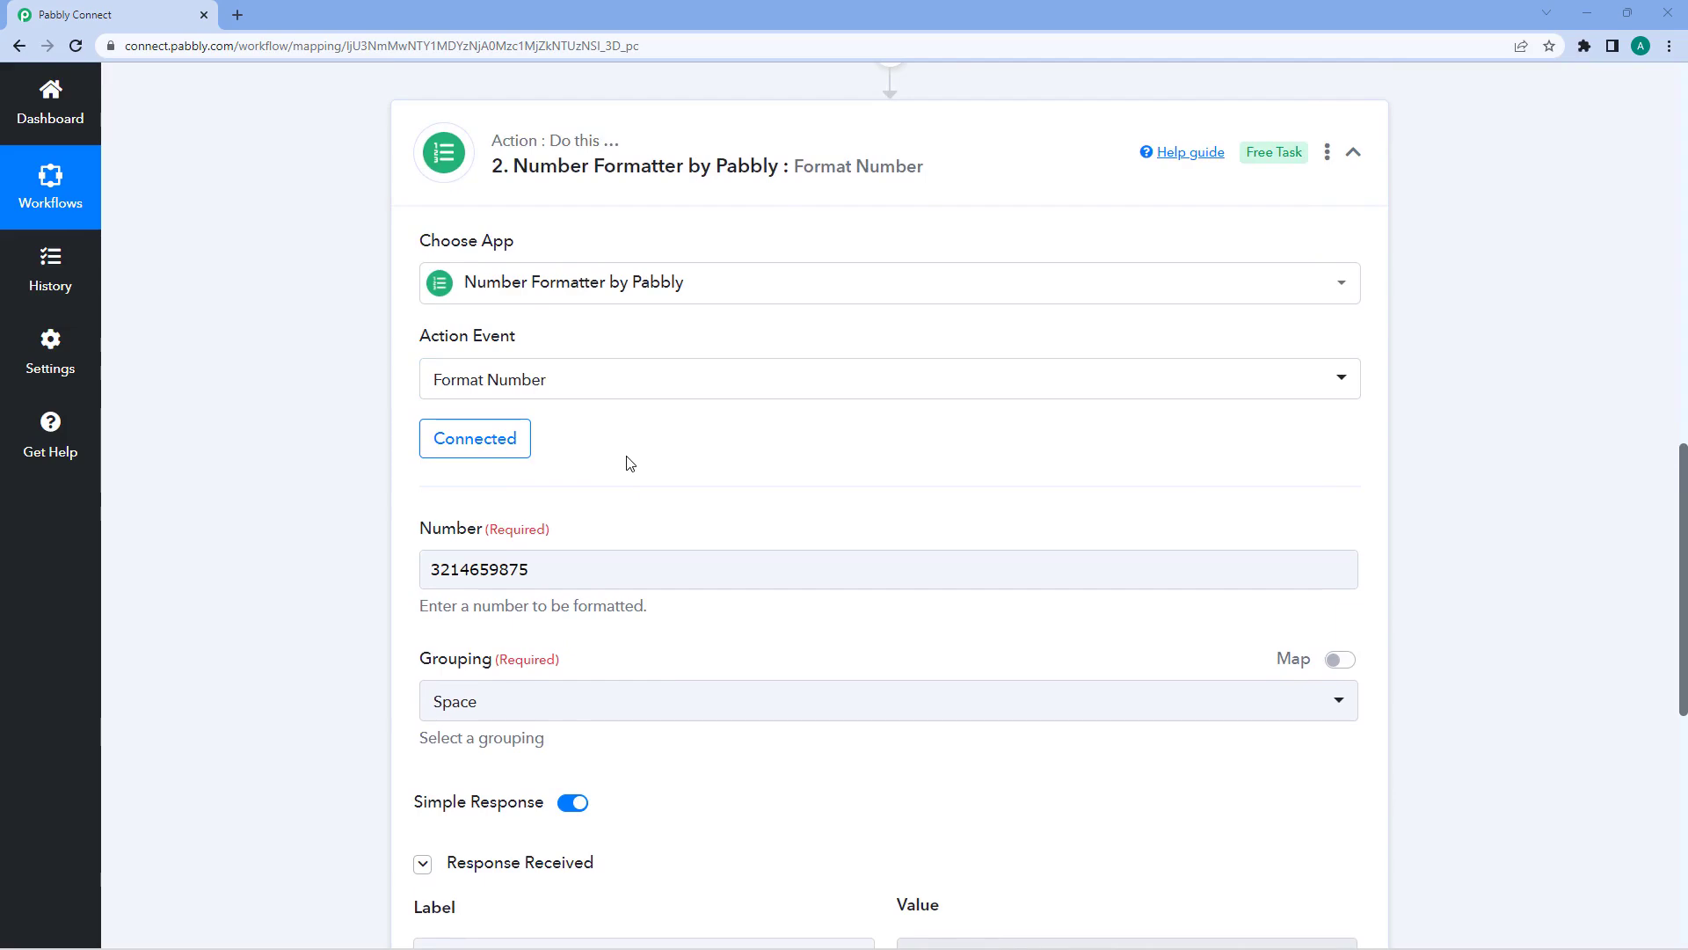
click(591, 390)
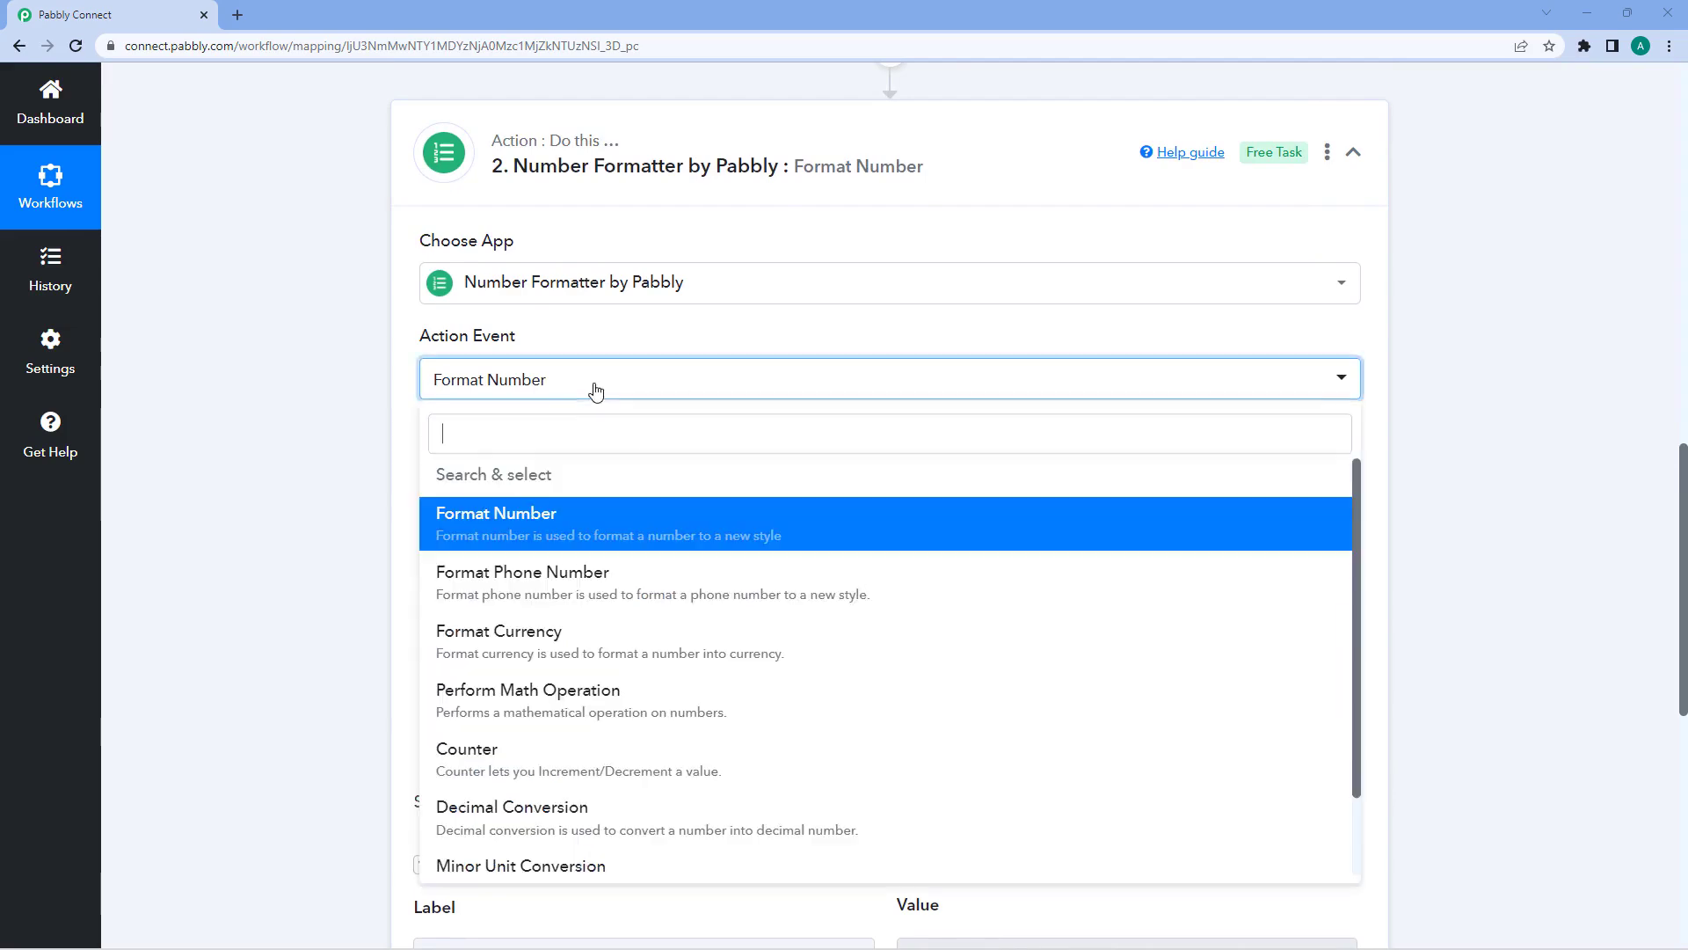
scroll(303, 419, down, 2)
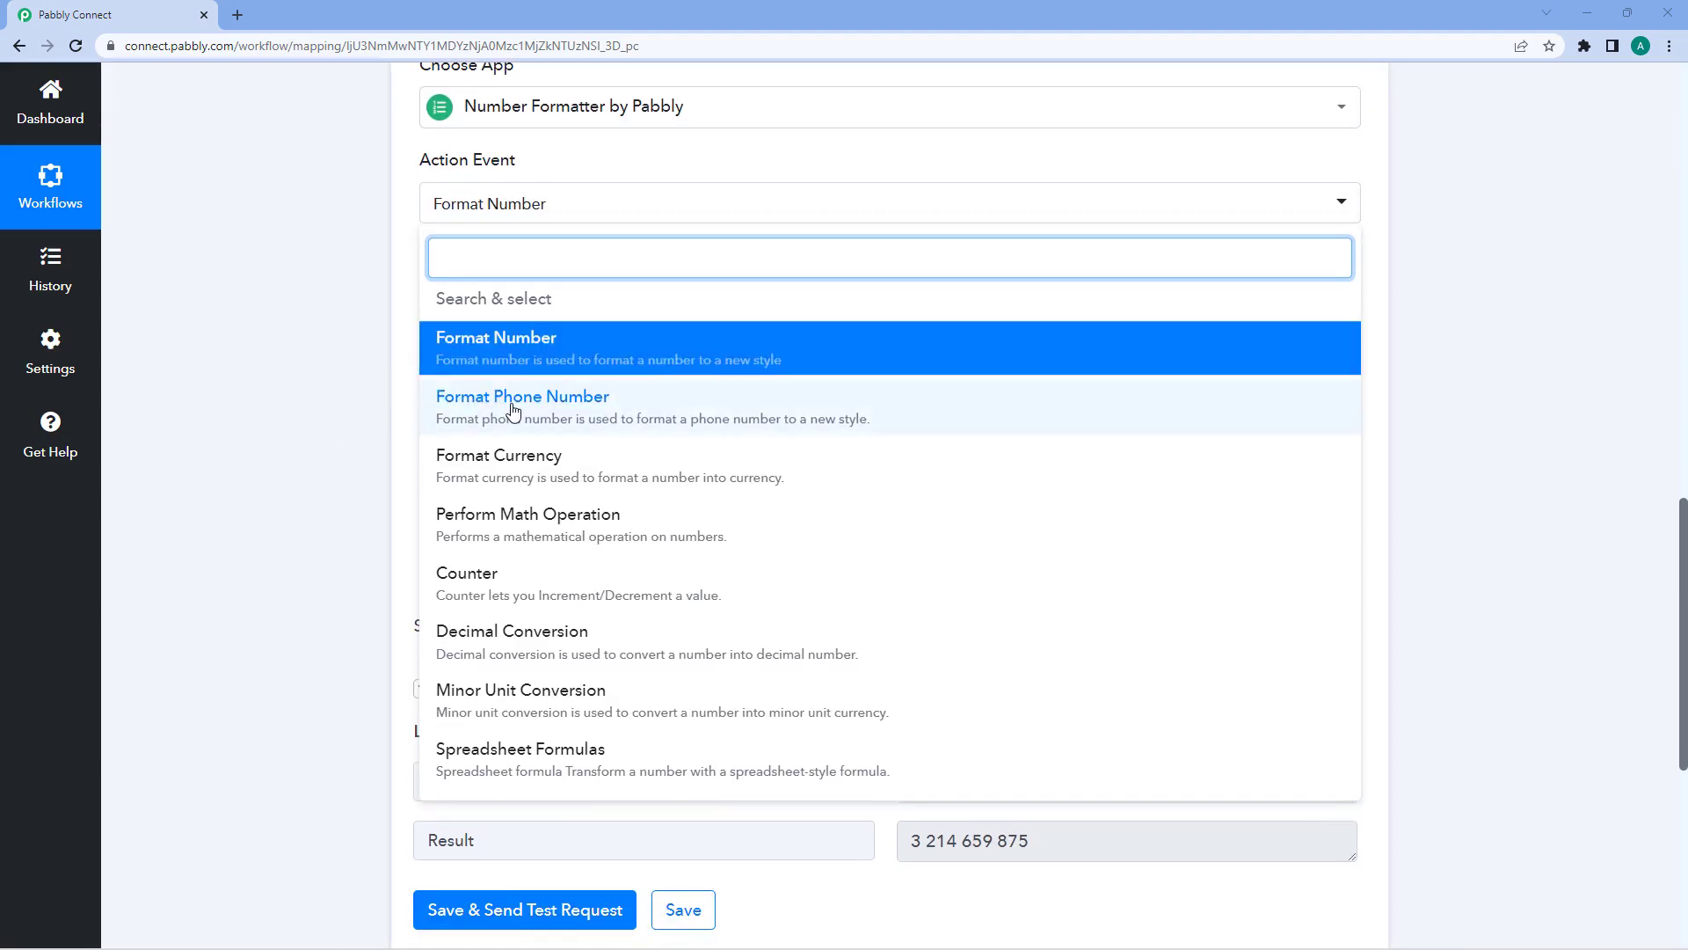
click(514, 409)
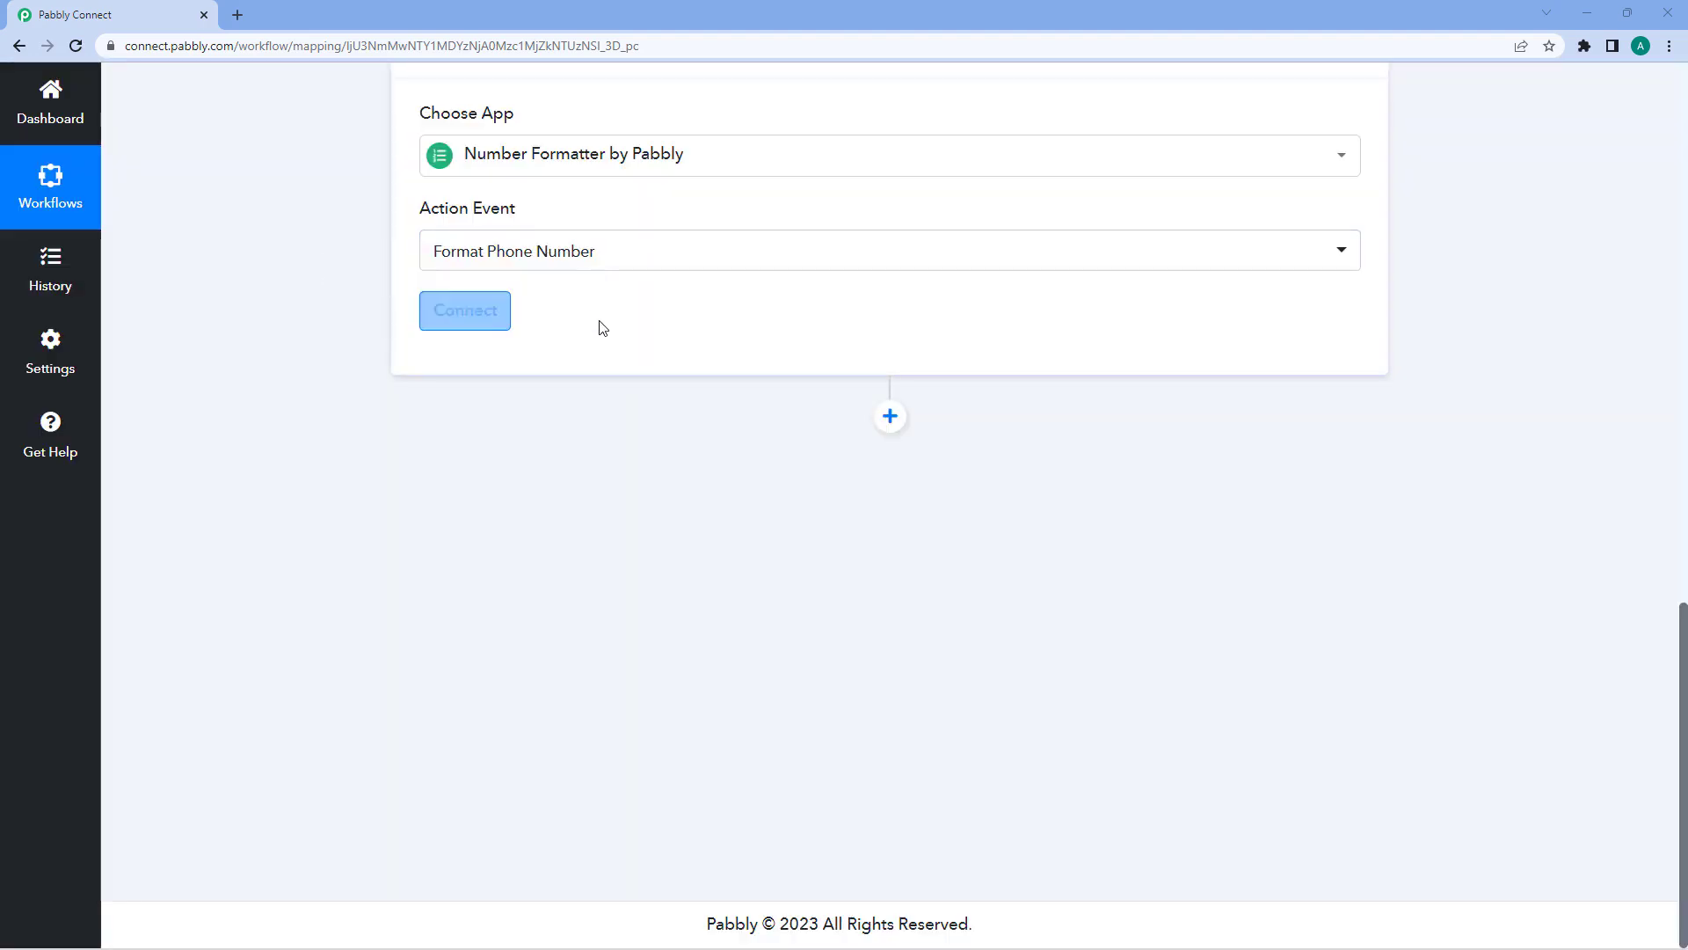
click(458, 321)
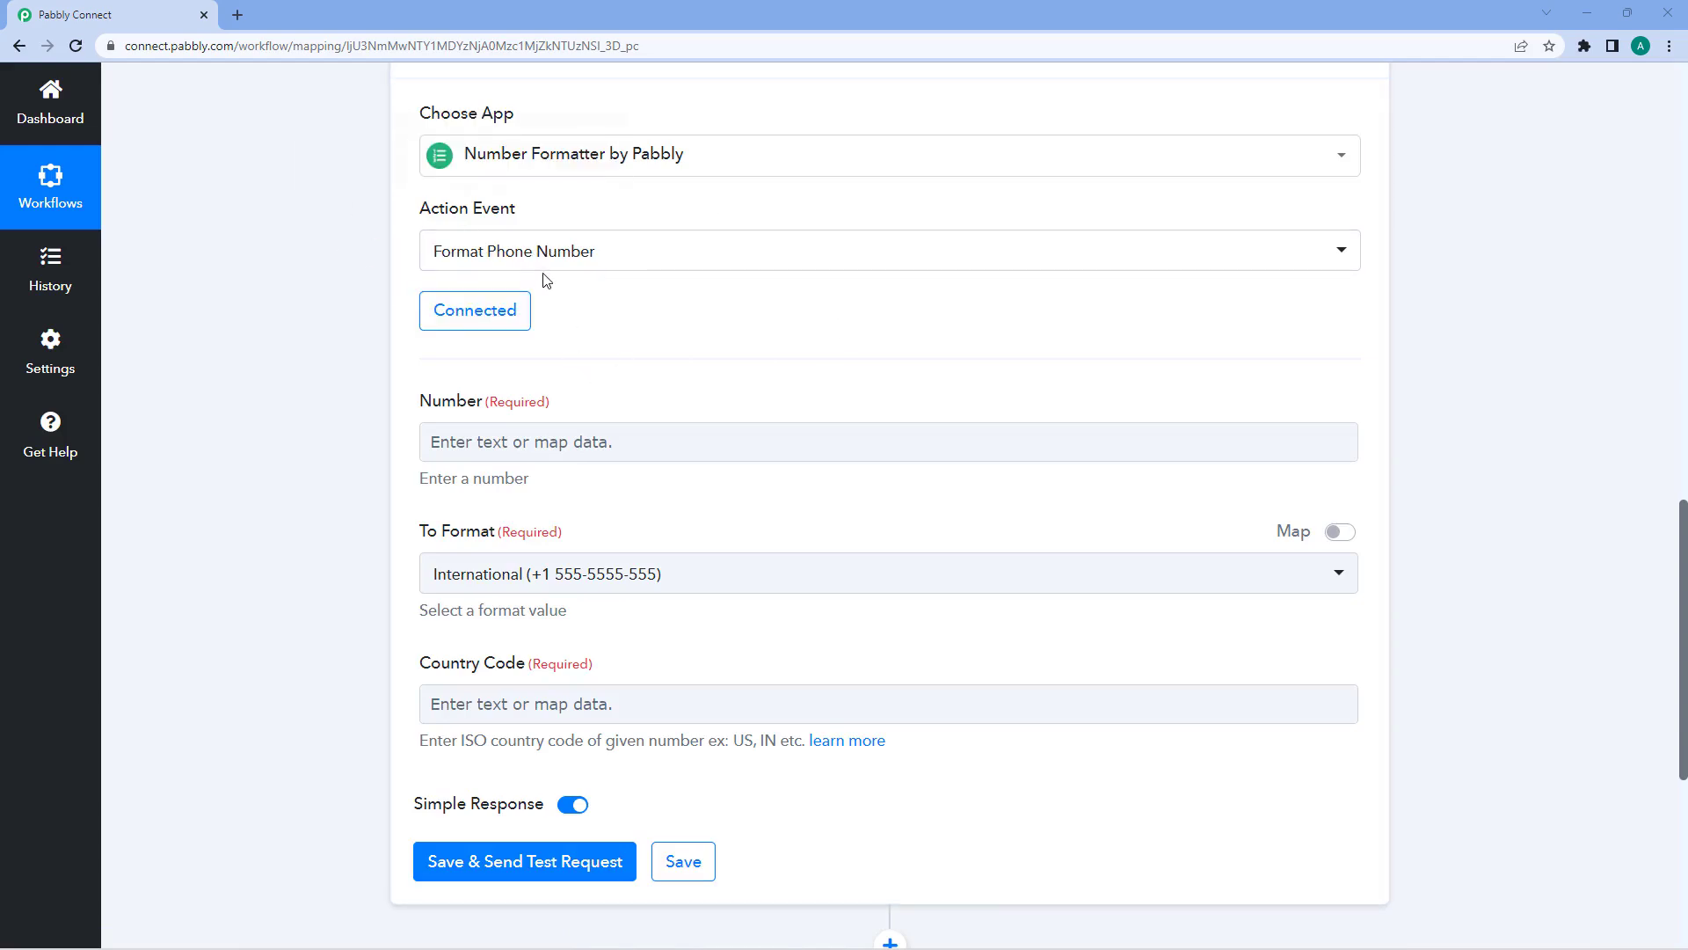
- Review the phone number formatting fields and the formats offered under To Format
scroll(584, 332, down, 1)
click(463, 632)
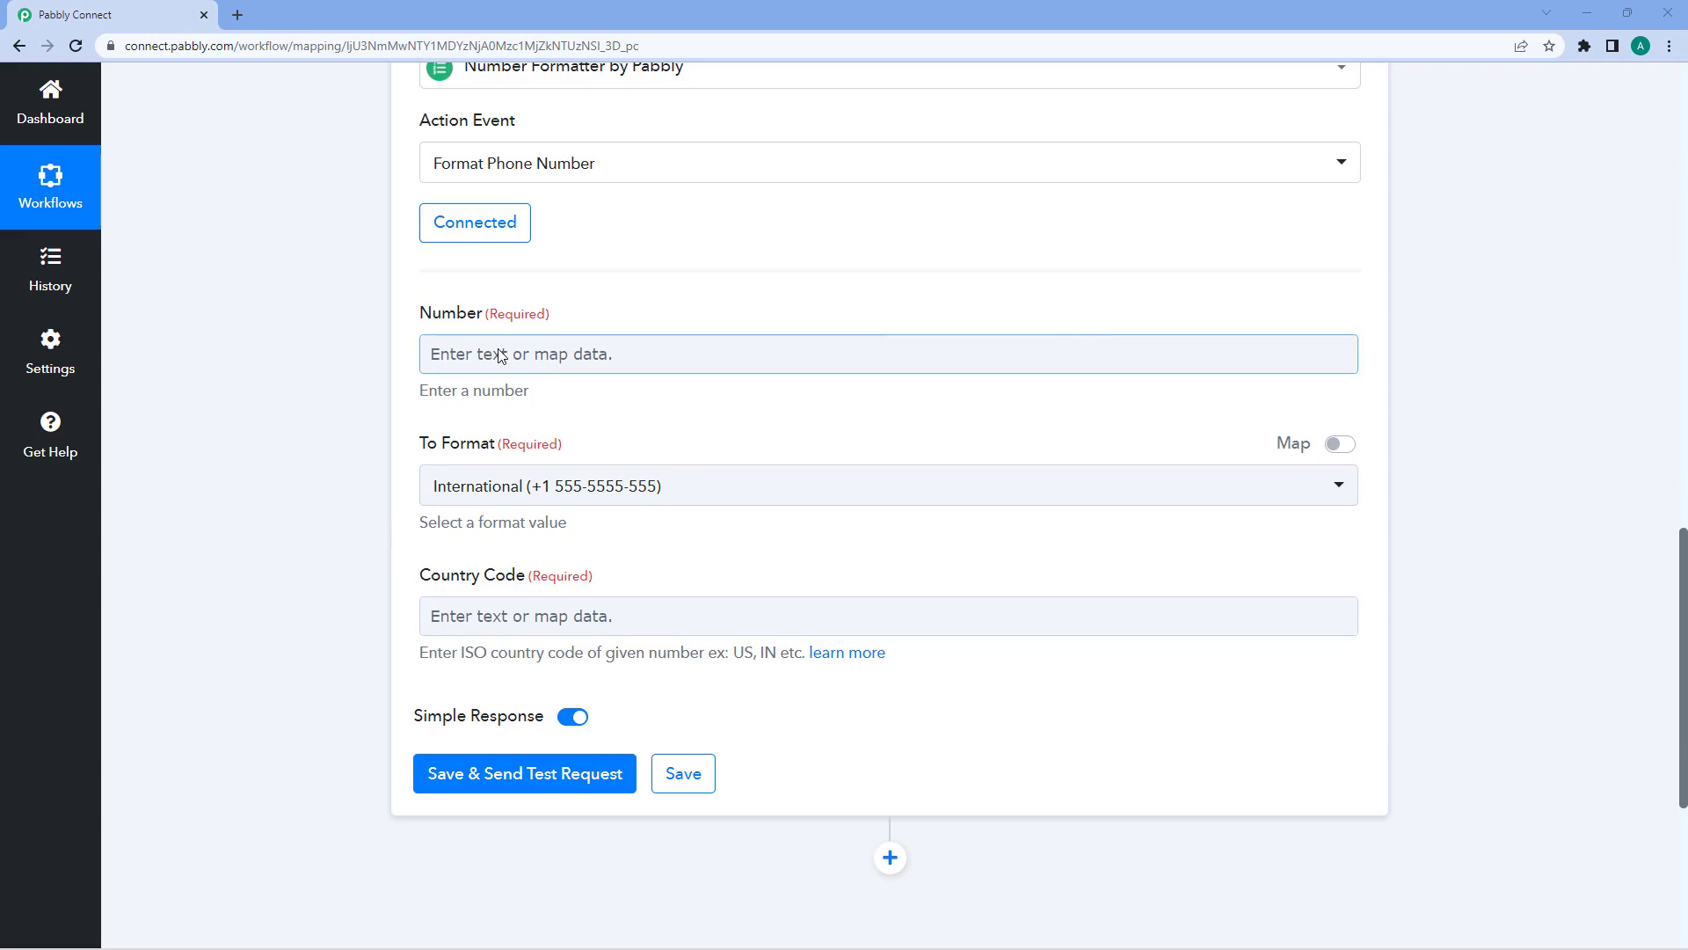
scroll(498, 354, down, 1)
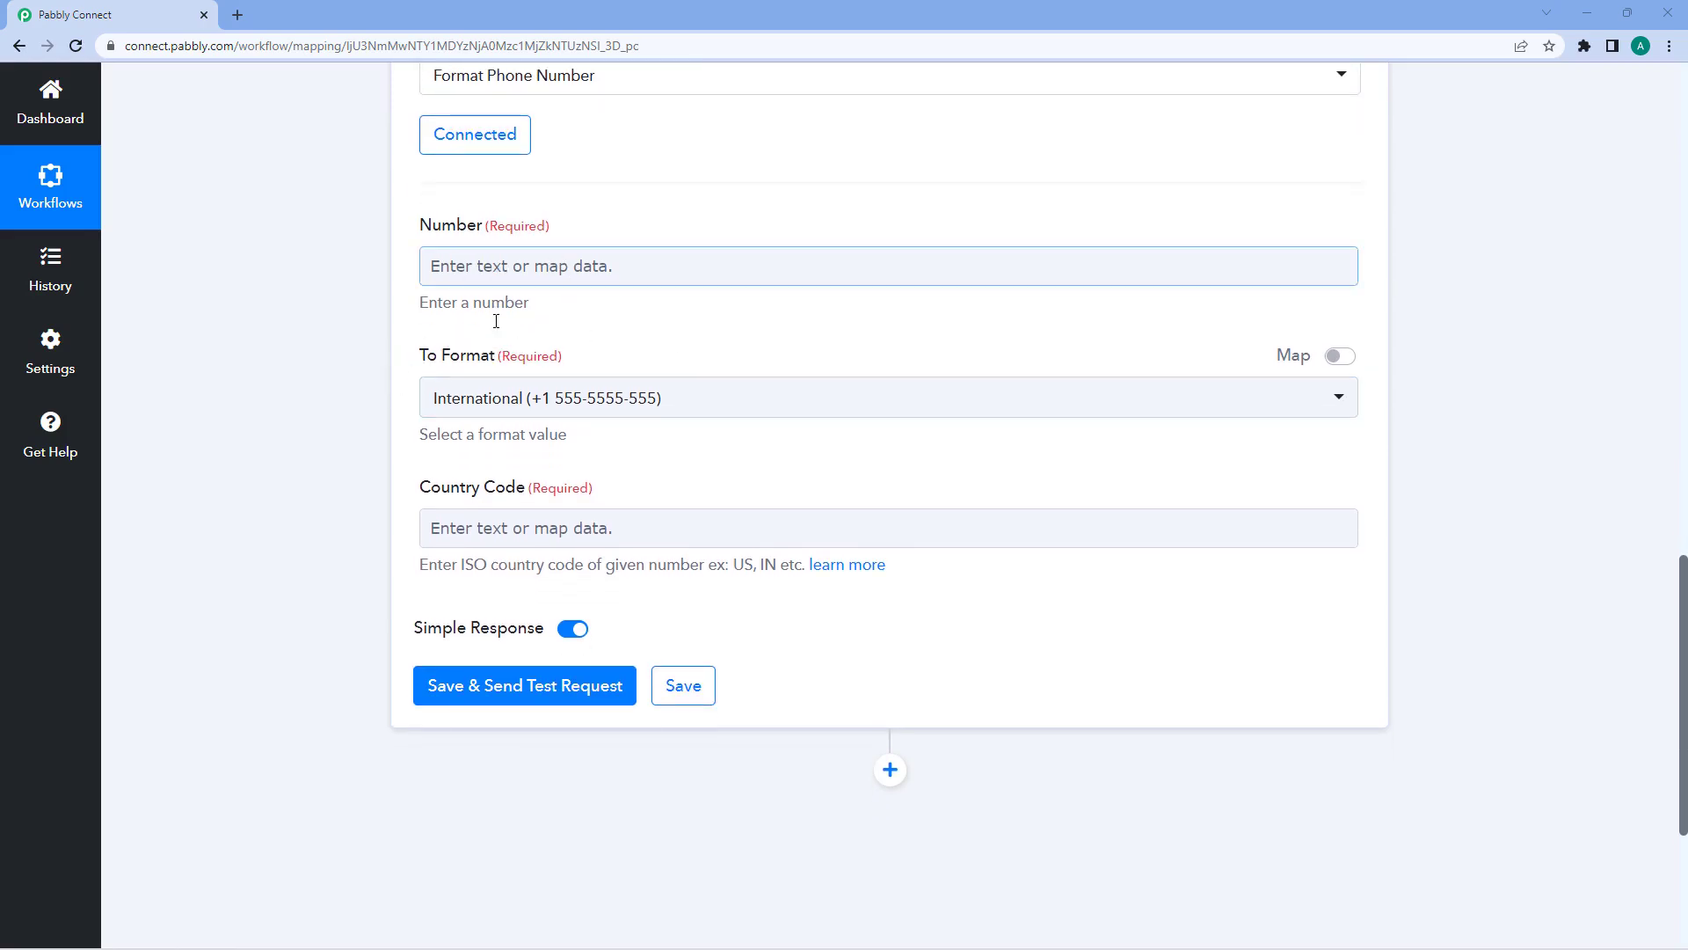
click(593, 401)
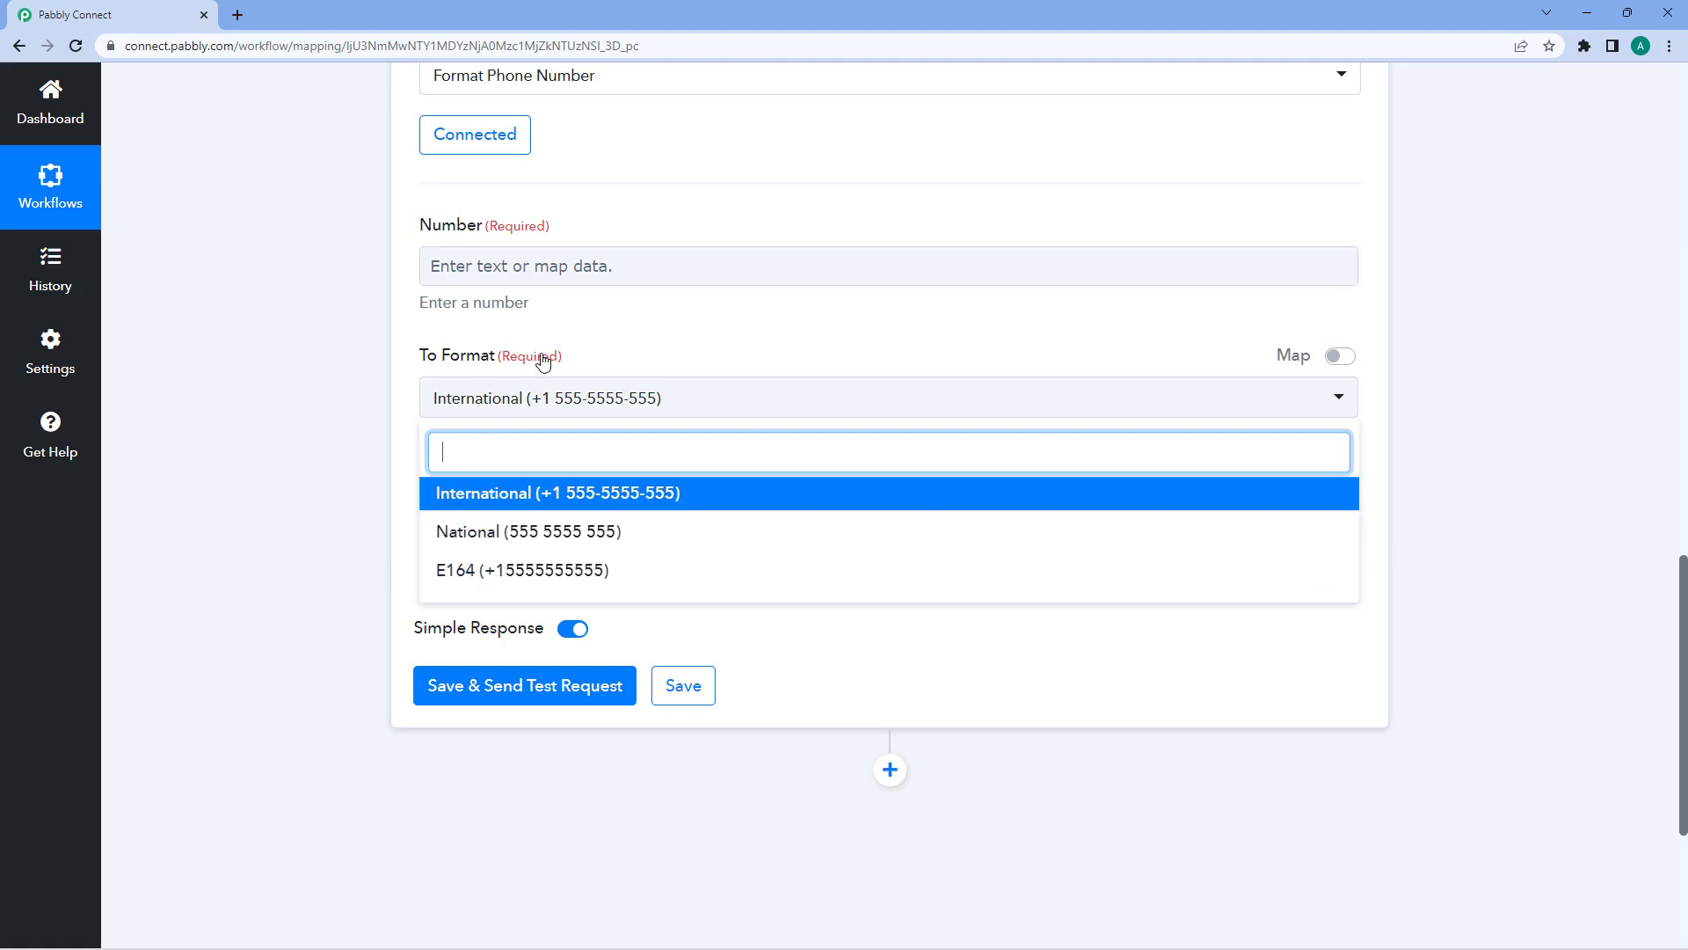
click(605, 340)
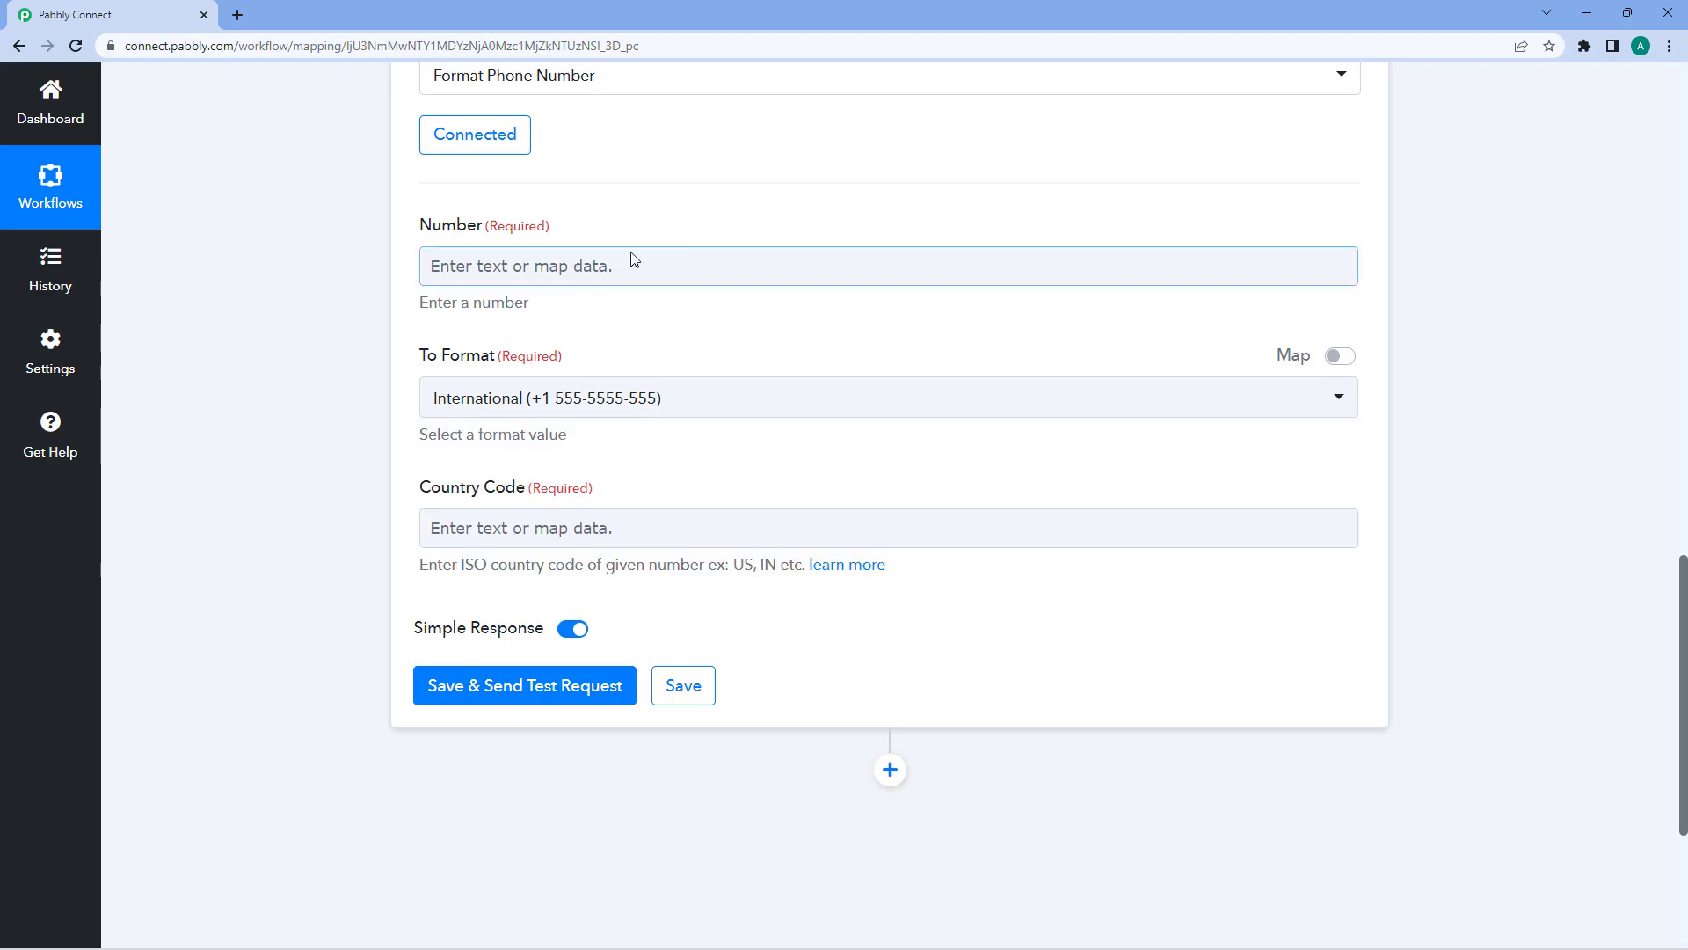
- Check the mobile number in the webhook response and map Mobile Number from that step into the Number field
scroll(765, 322, up, 8)
scroll(800, 398, up, 2)
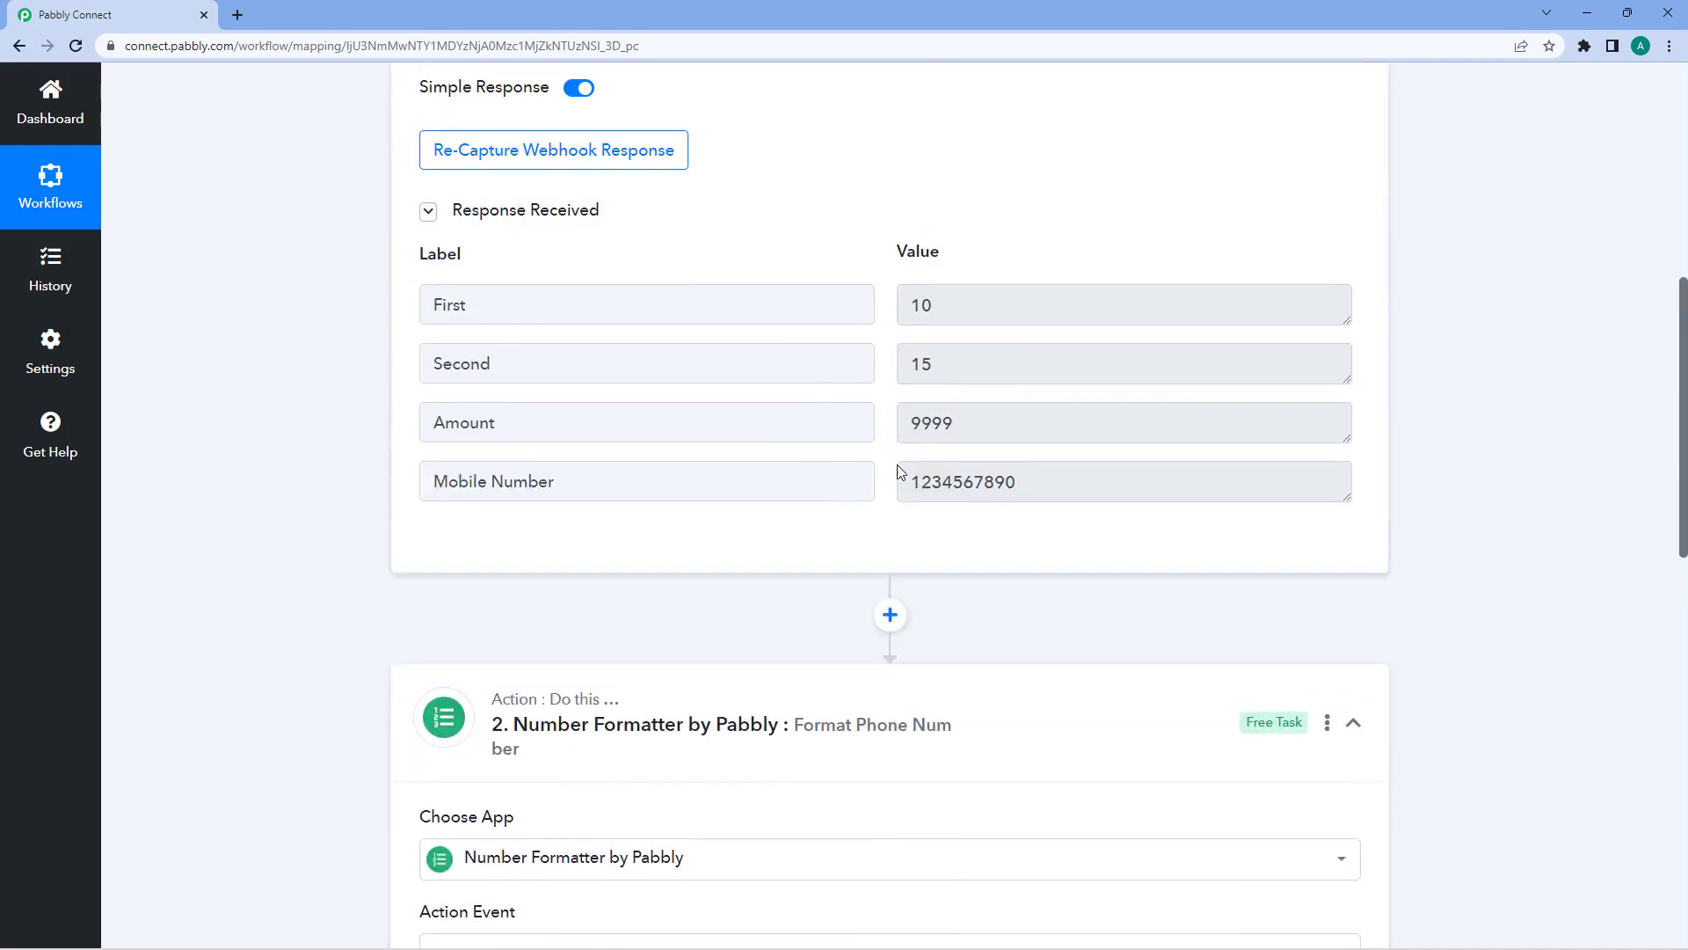
drag(905, 482, 1018, 485)
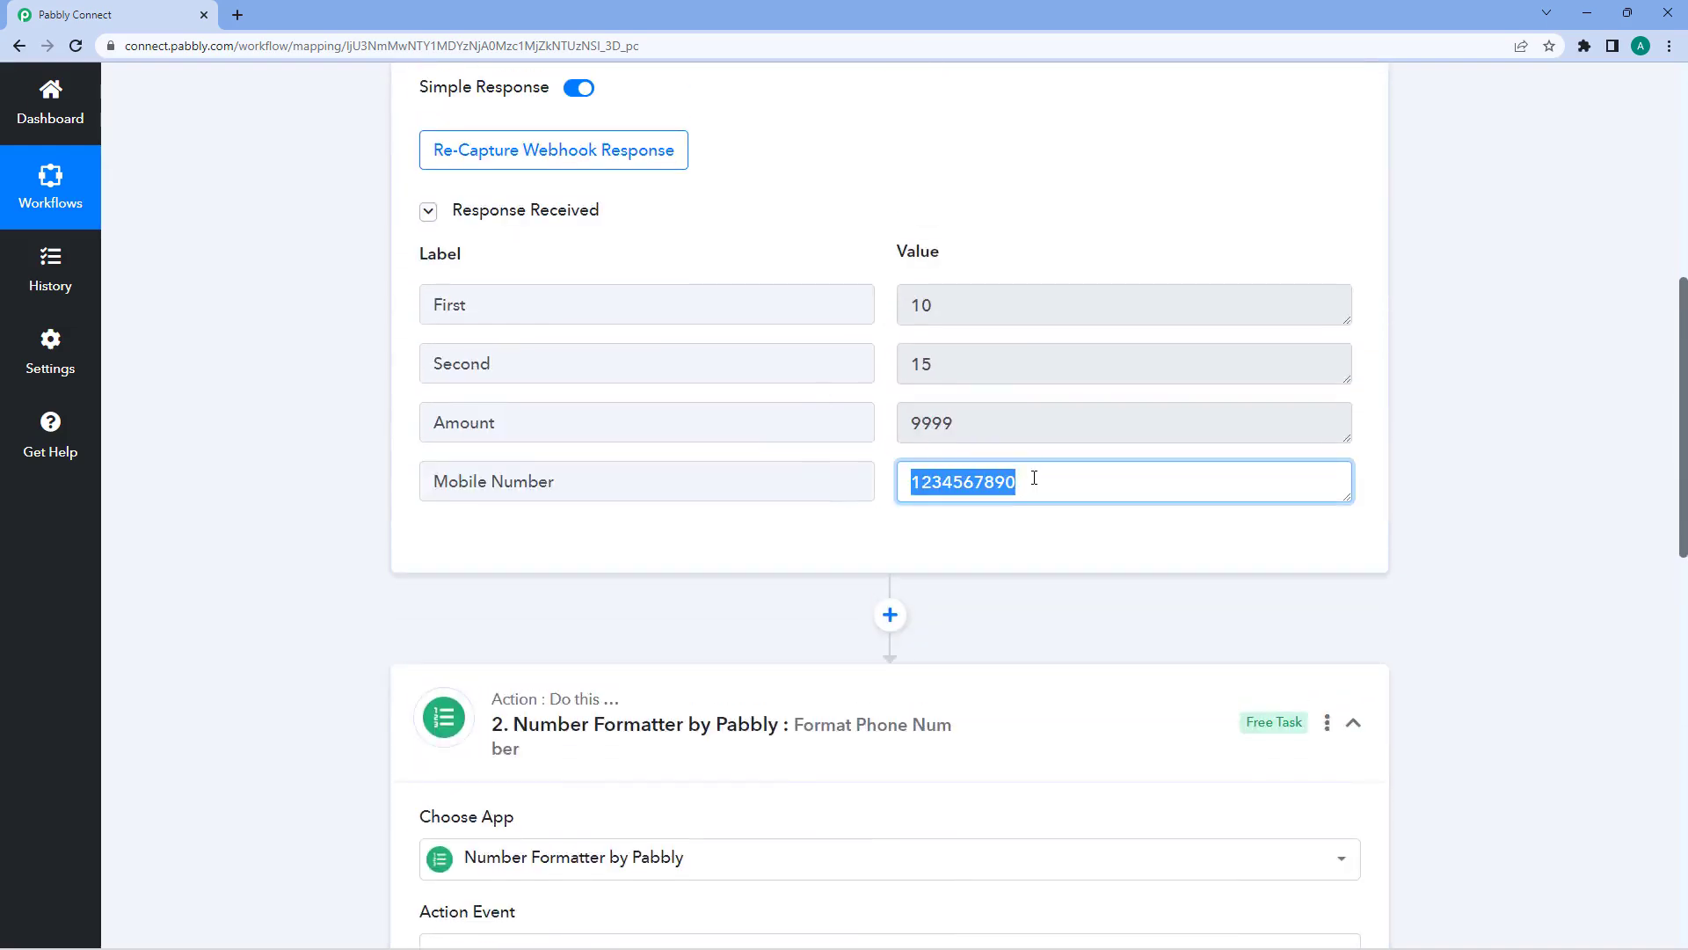
click(1036, 483)
scroll(720, 558, down, 8)
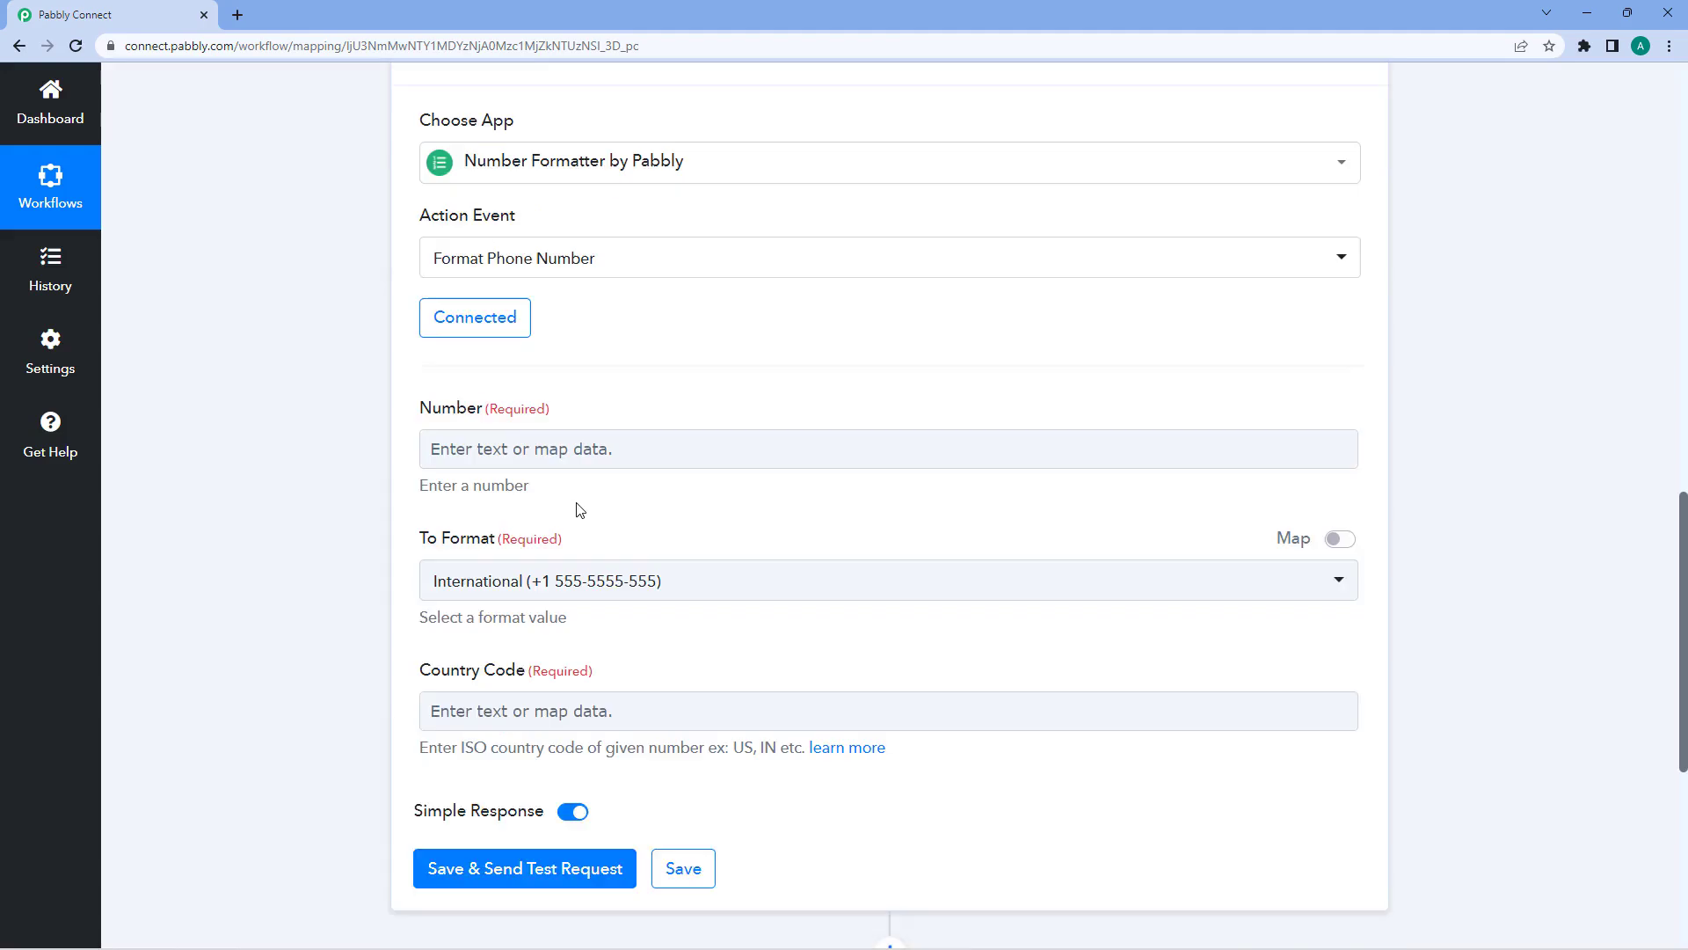
click(493, 442)
scroll(281, 428, down, 2)
click(516, 436)
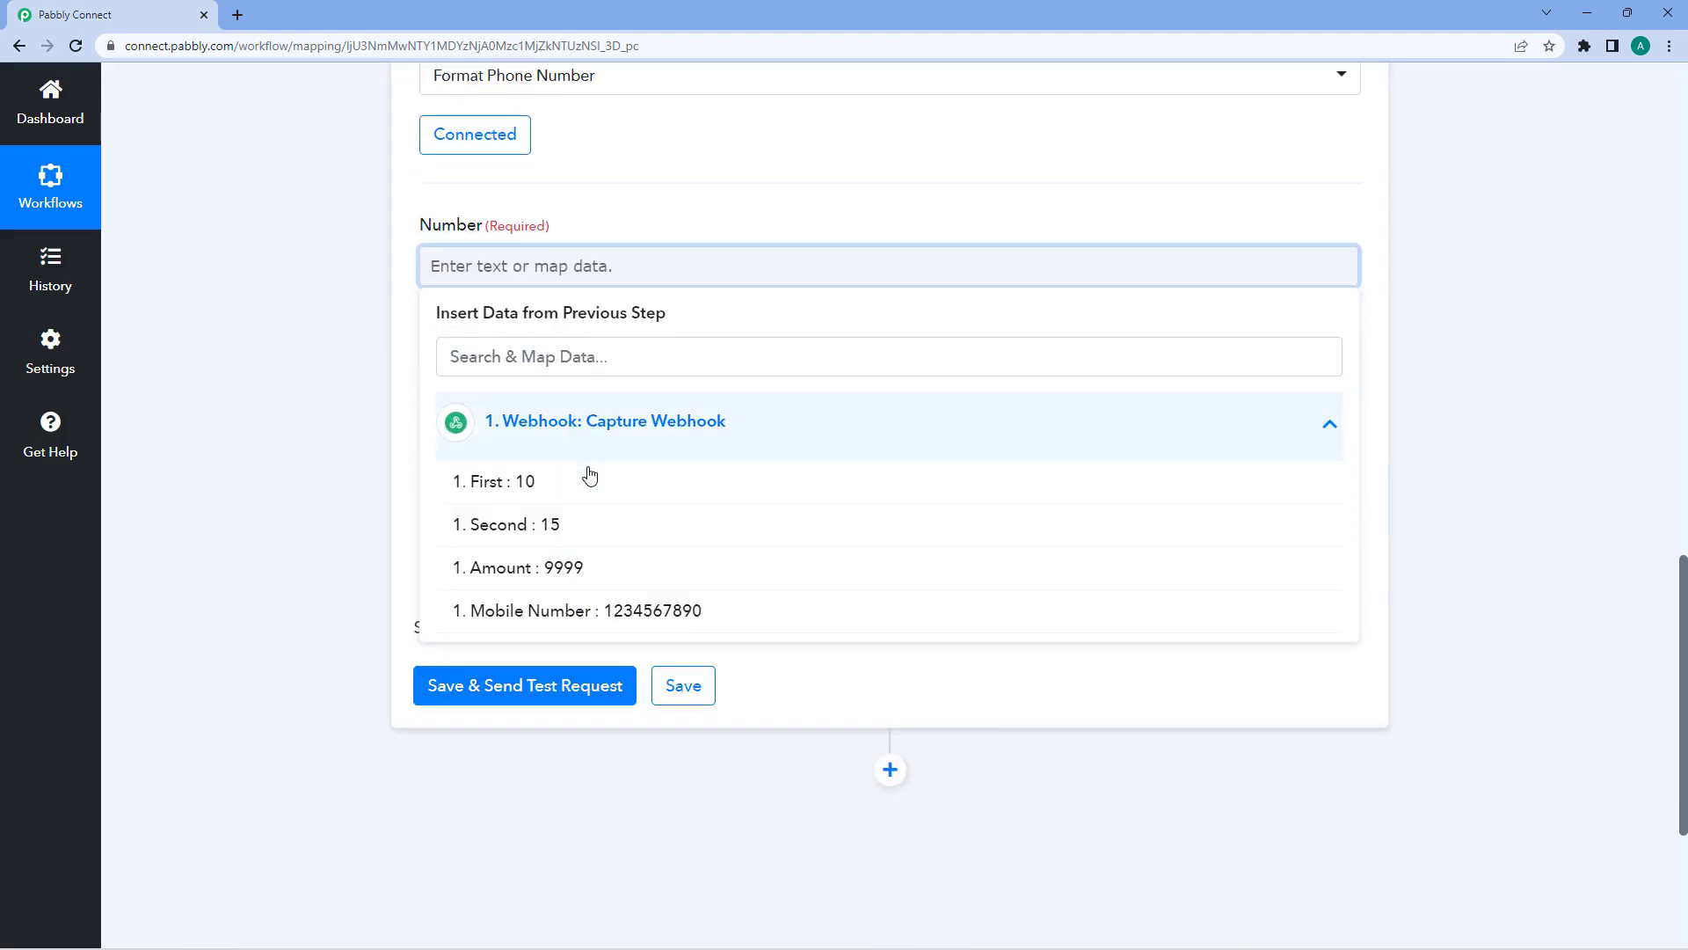
click(589, 609)
click(364, 404)
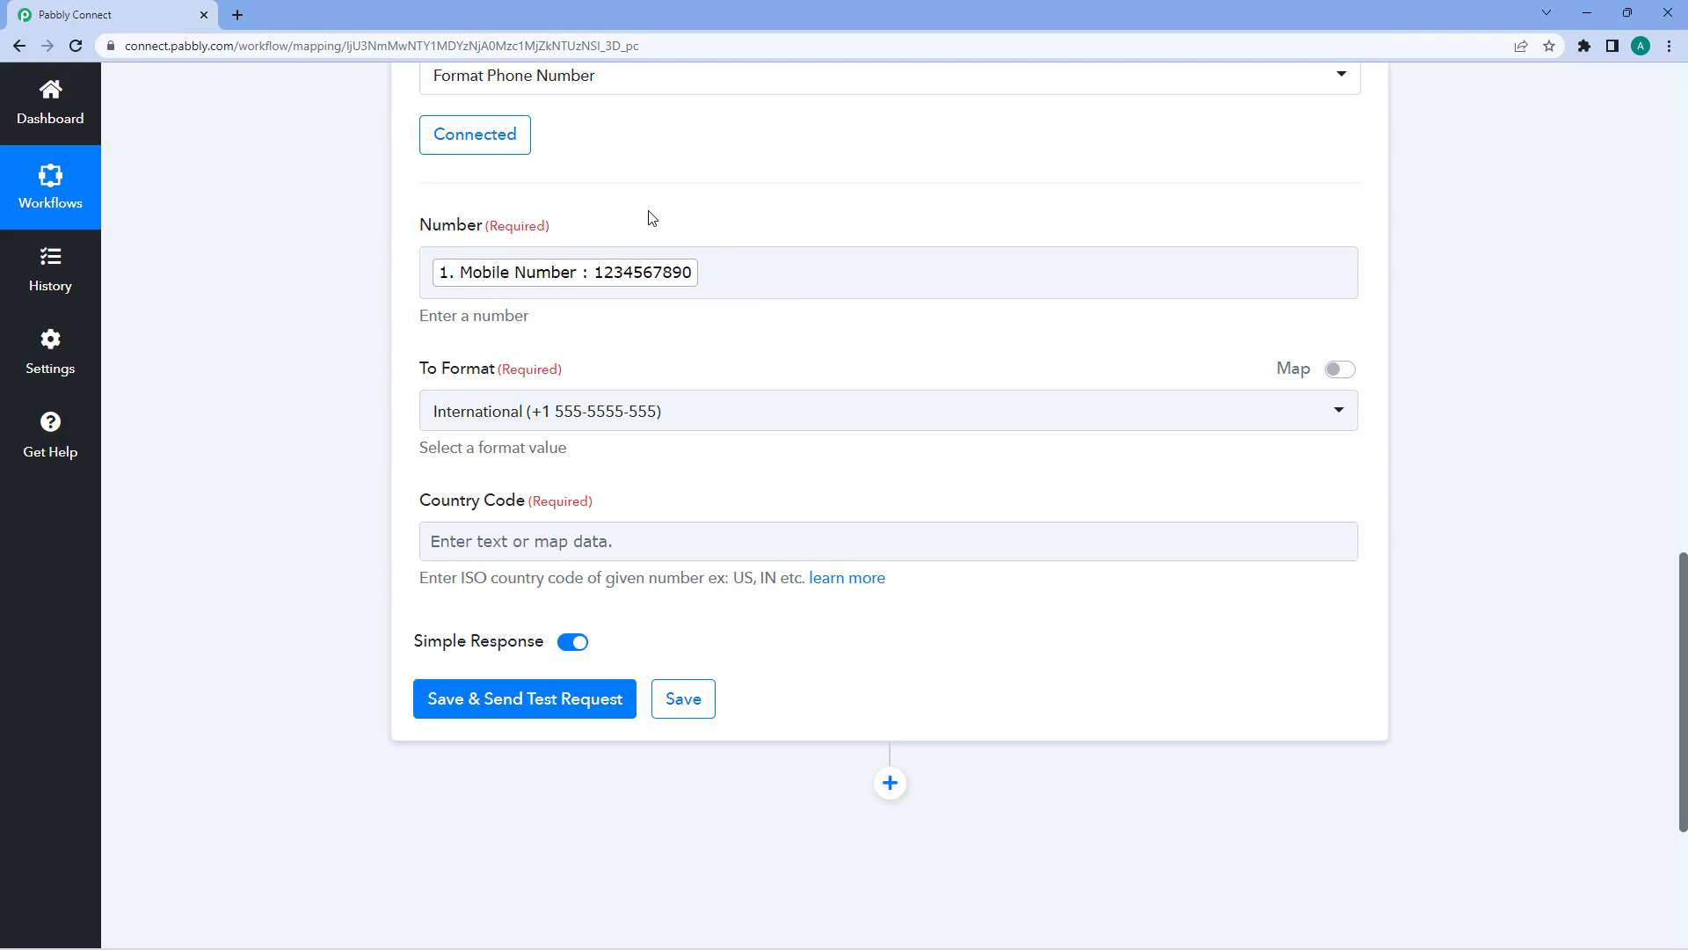
- Enter IN as the Country Code for the phone number, following the ISO examples given below the field
scroll(580, 263, down, 1)
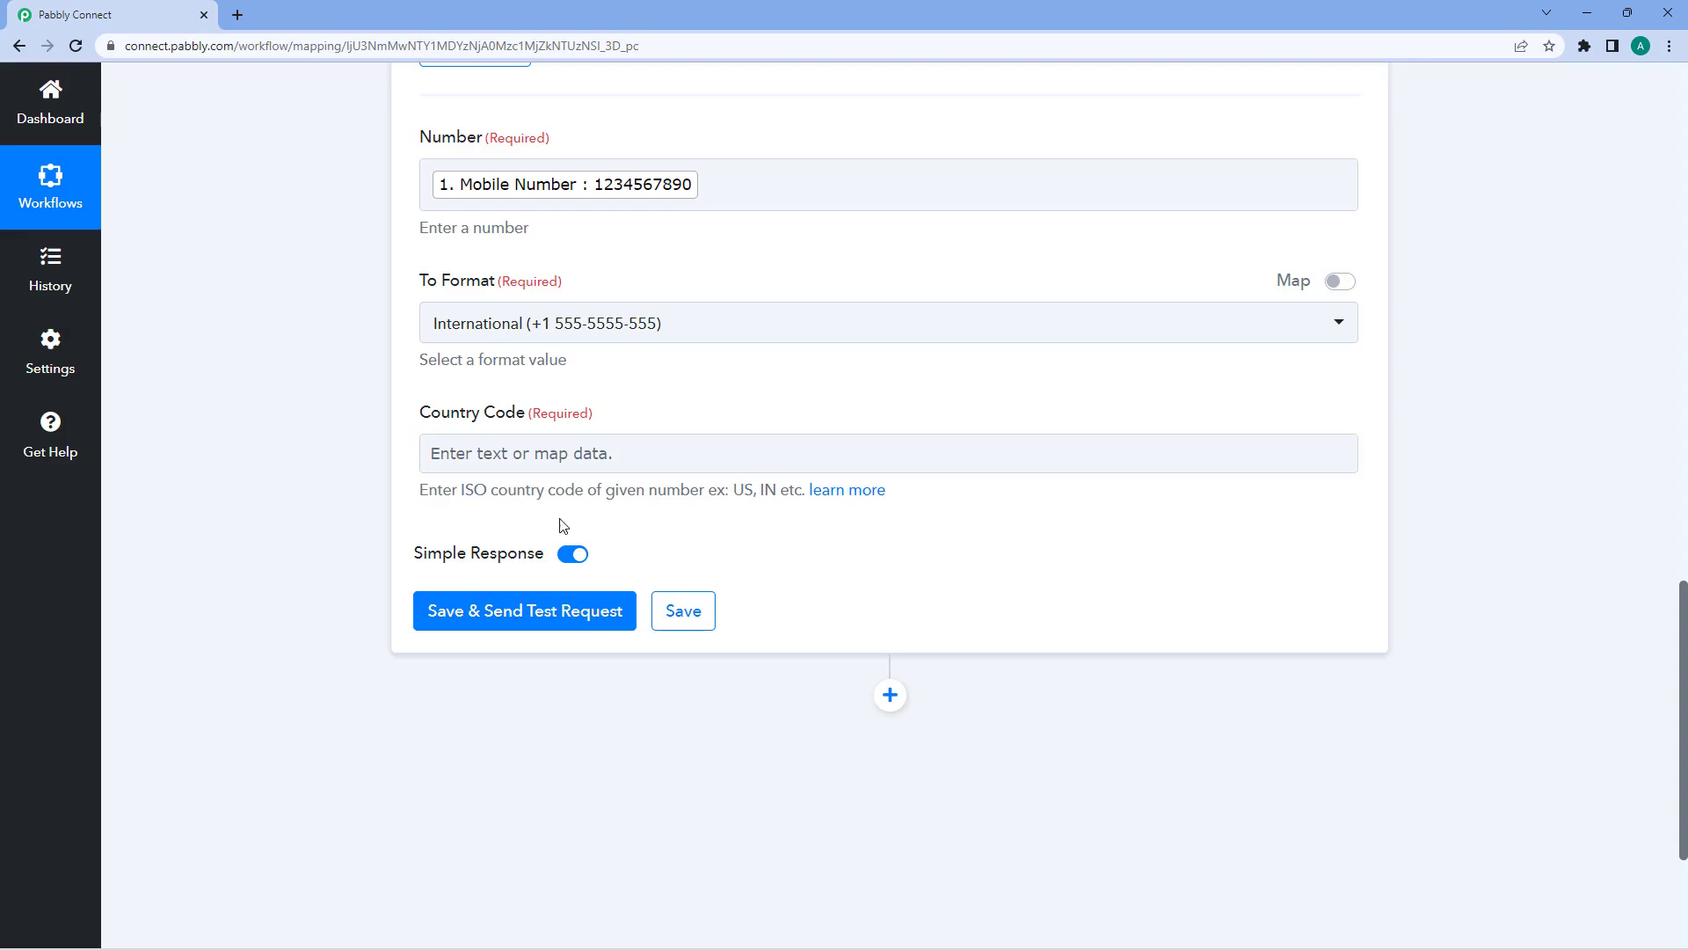
click(619, 435)
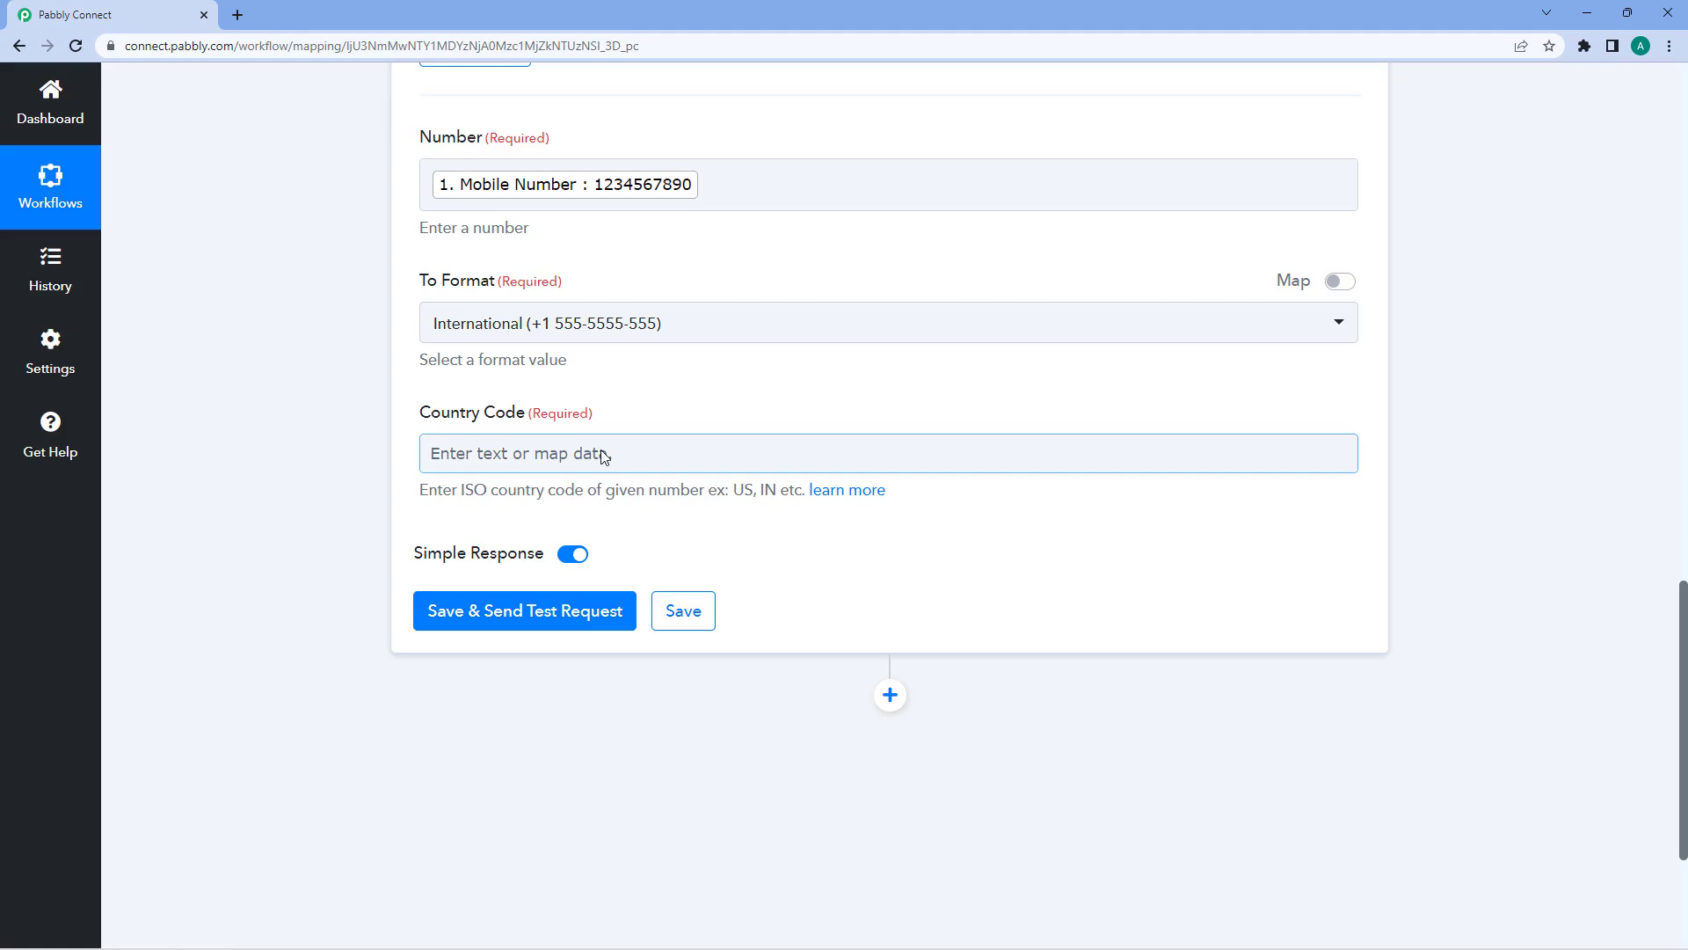
click(653, 411)
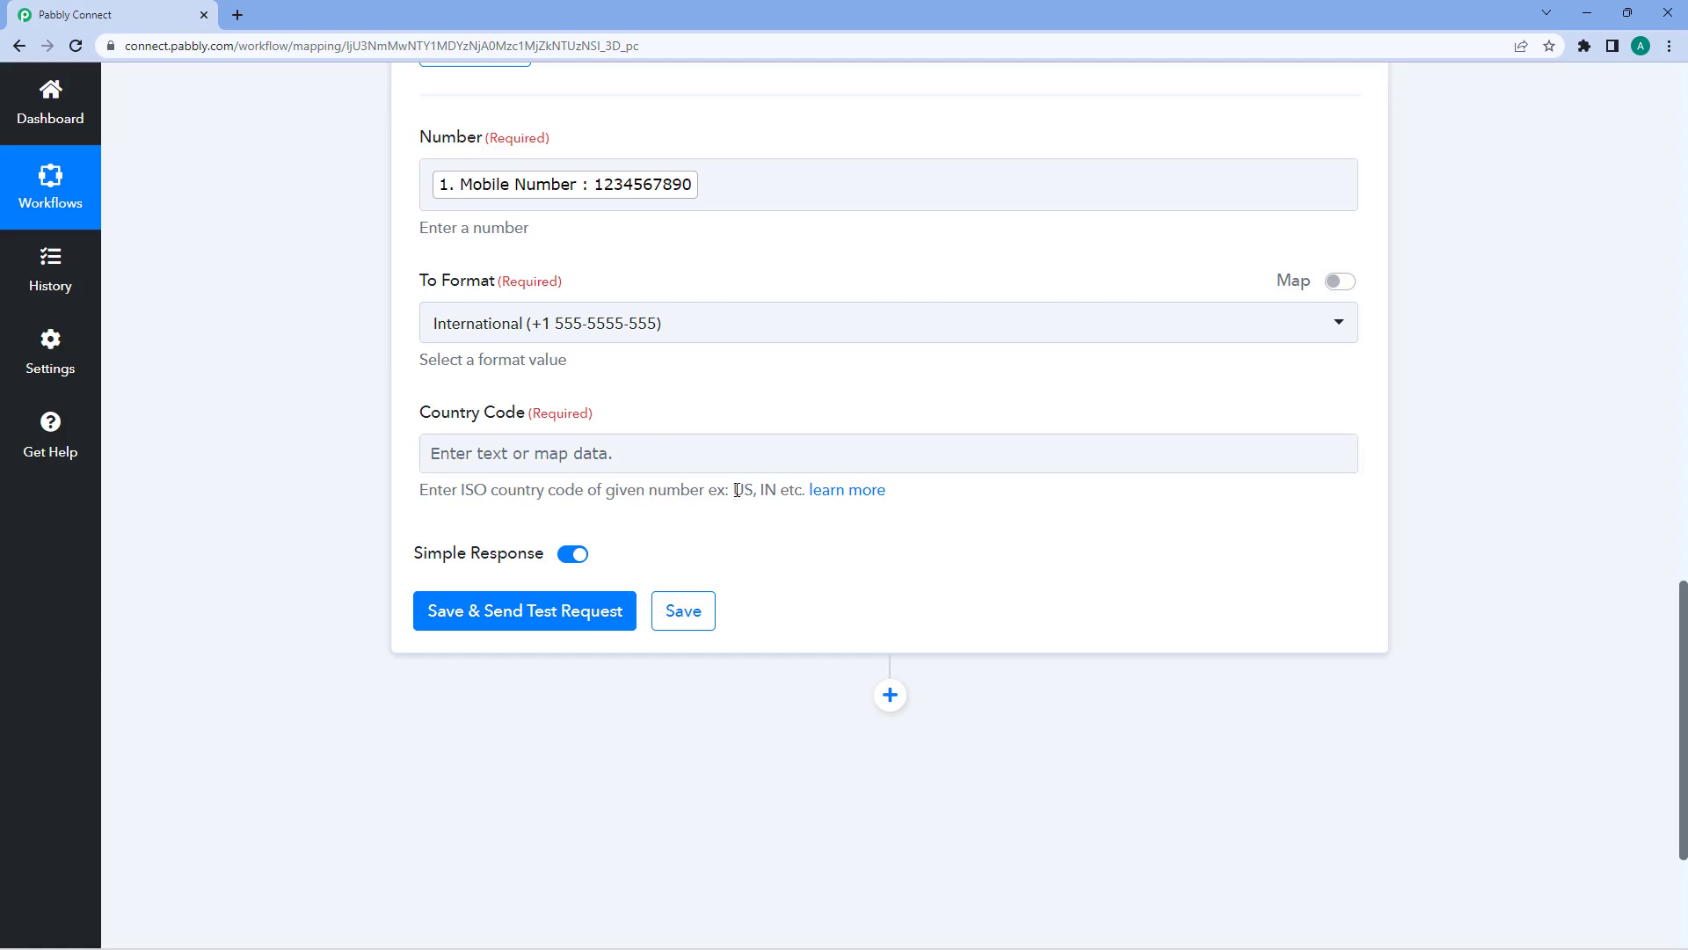
drag(734, 489, 776, 490)
click(560, 456)
text(IN)
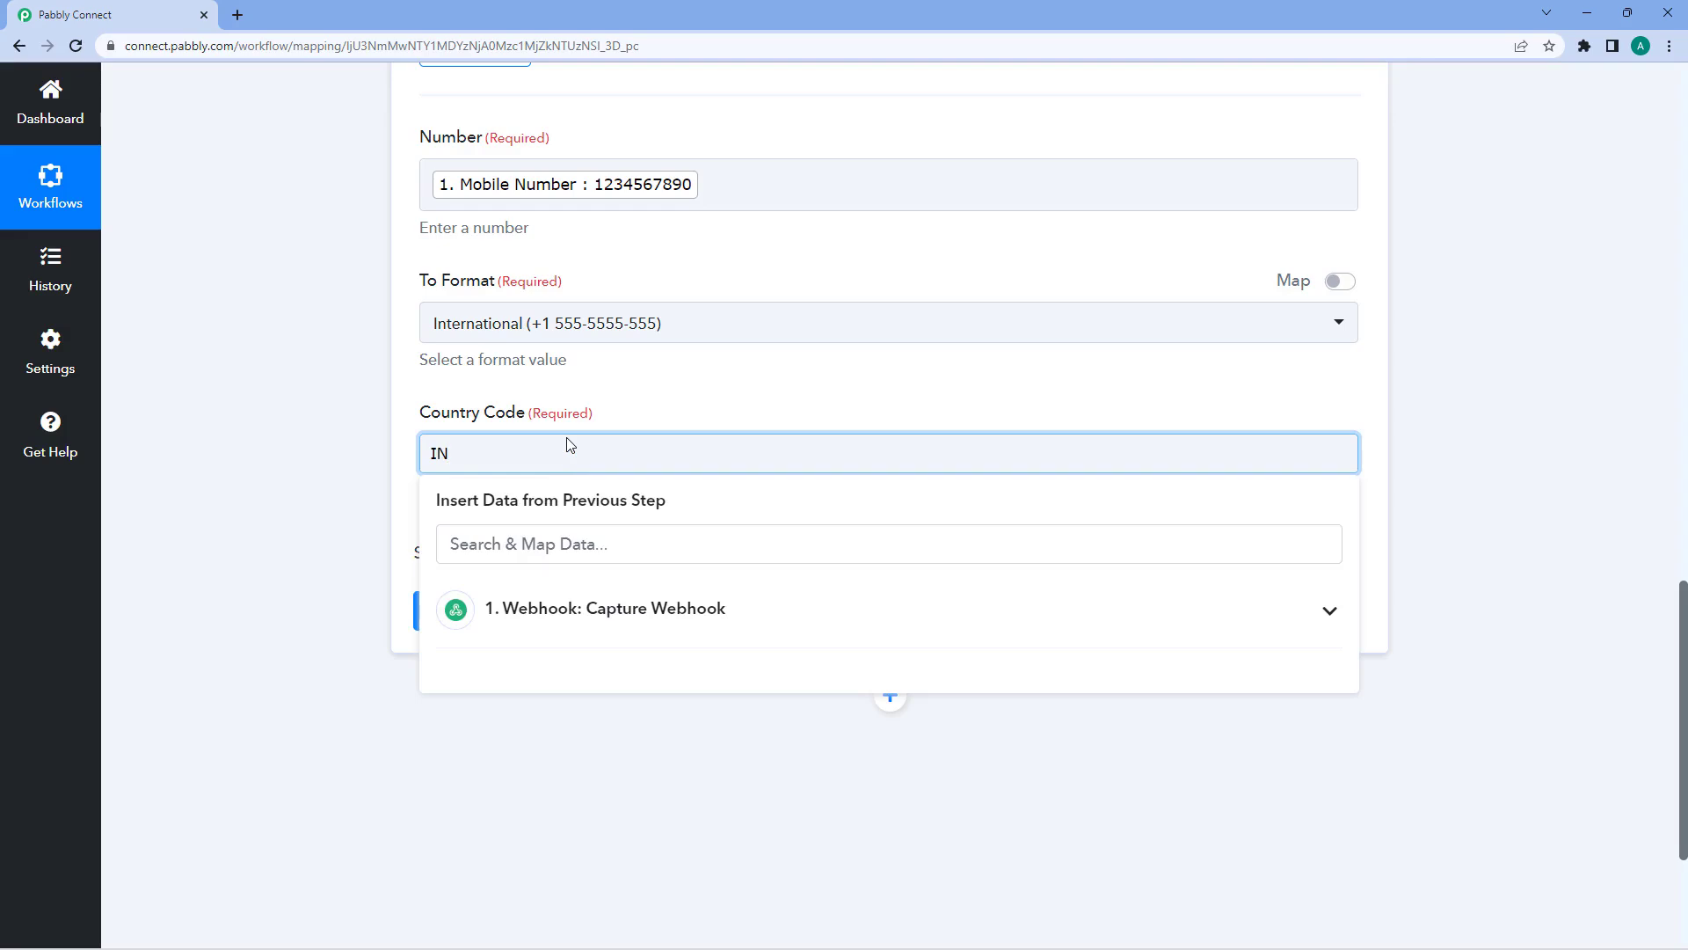
click(685, 403)
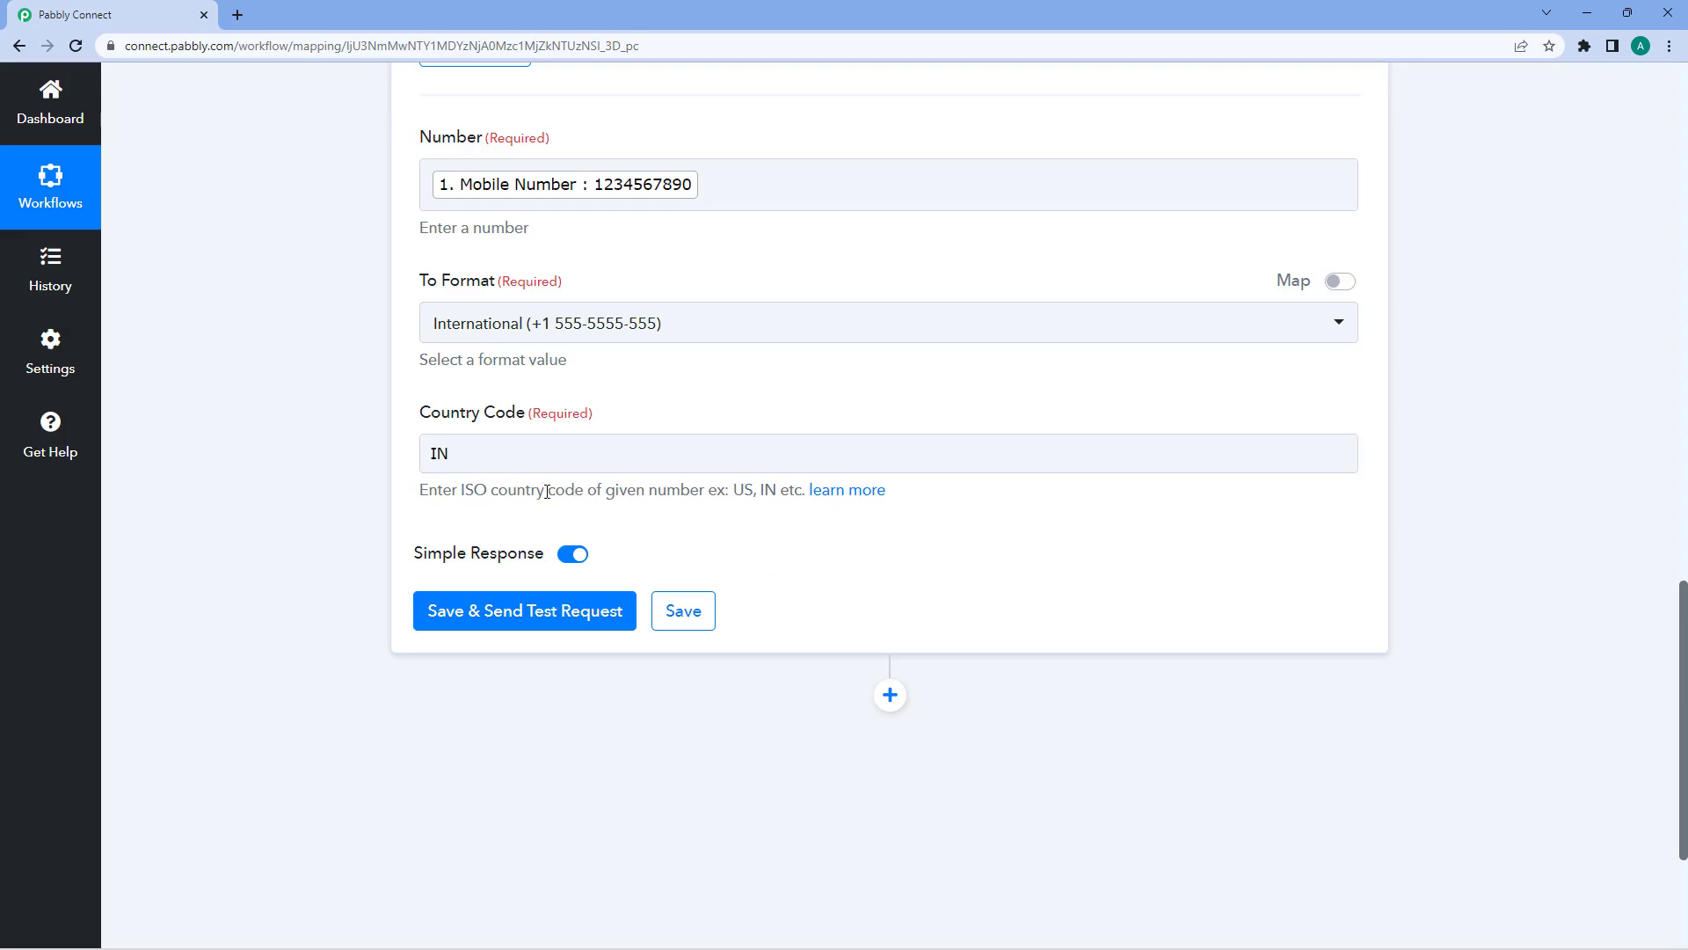
- Open the linked country code reference, browse the ISO Codes column of the table, and return to the workflow in Pabbly Connect
click(861, 499)
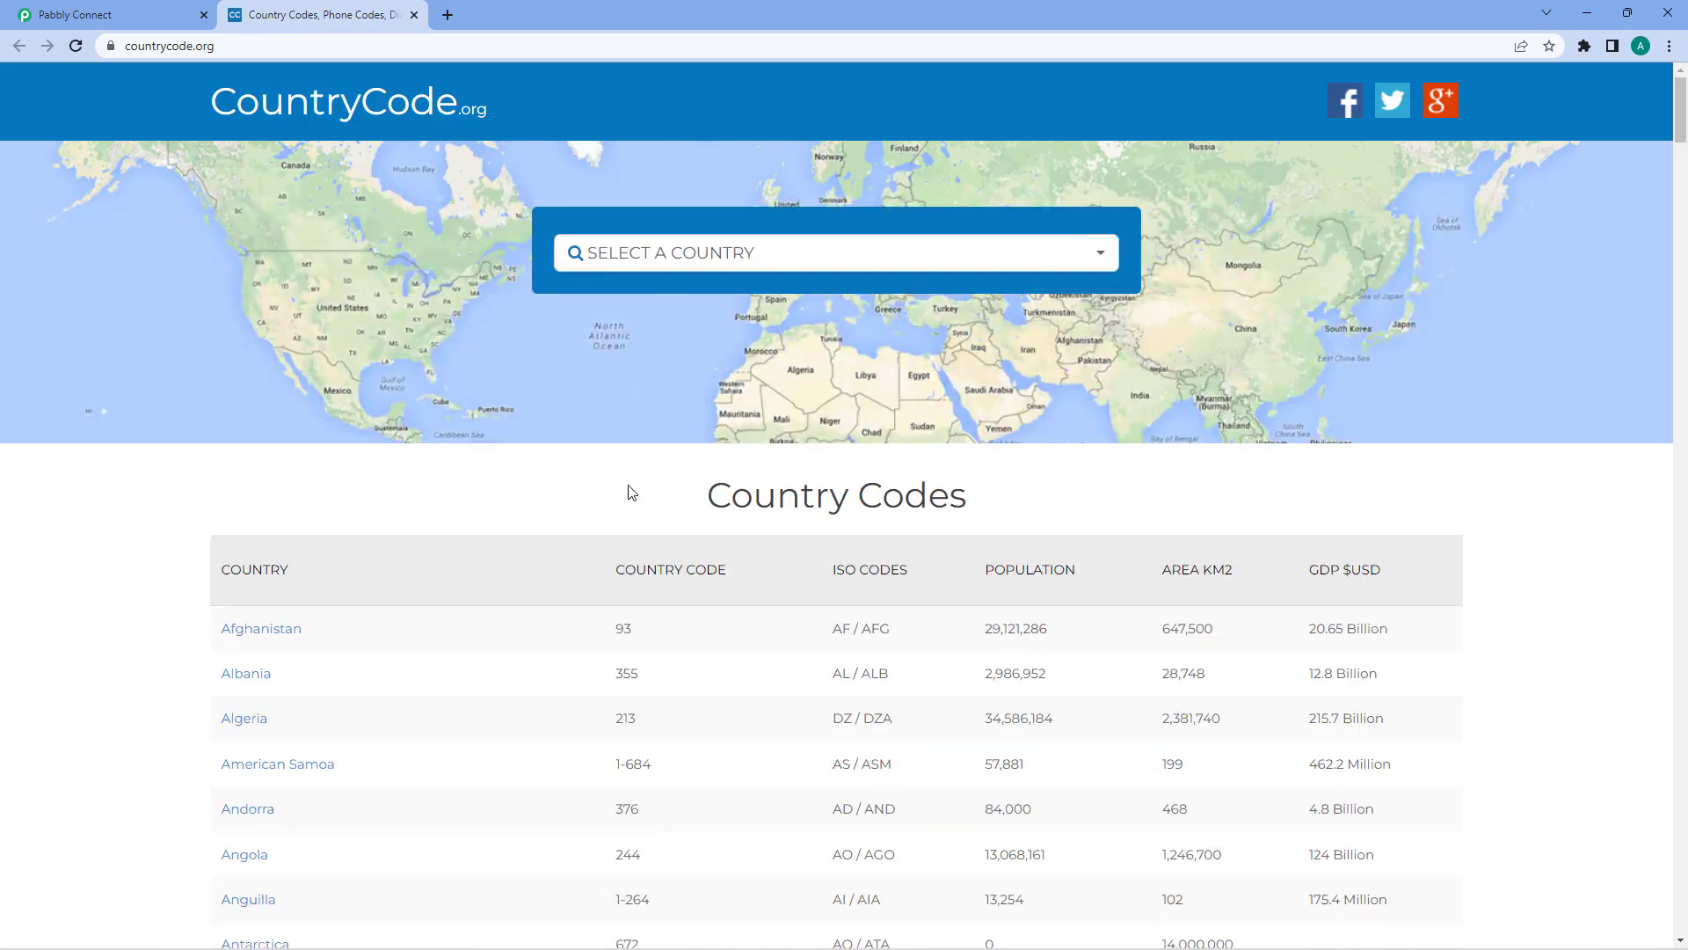
scroll(632, 493, down, 3)
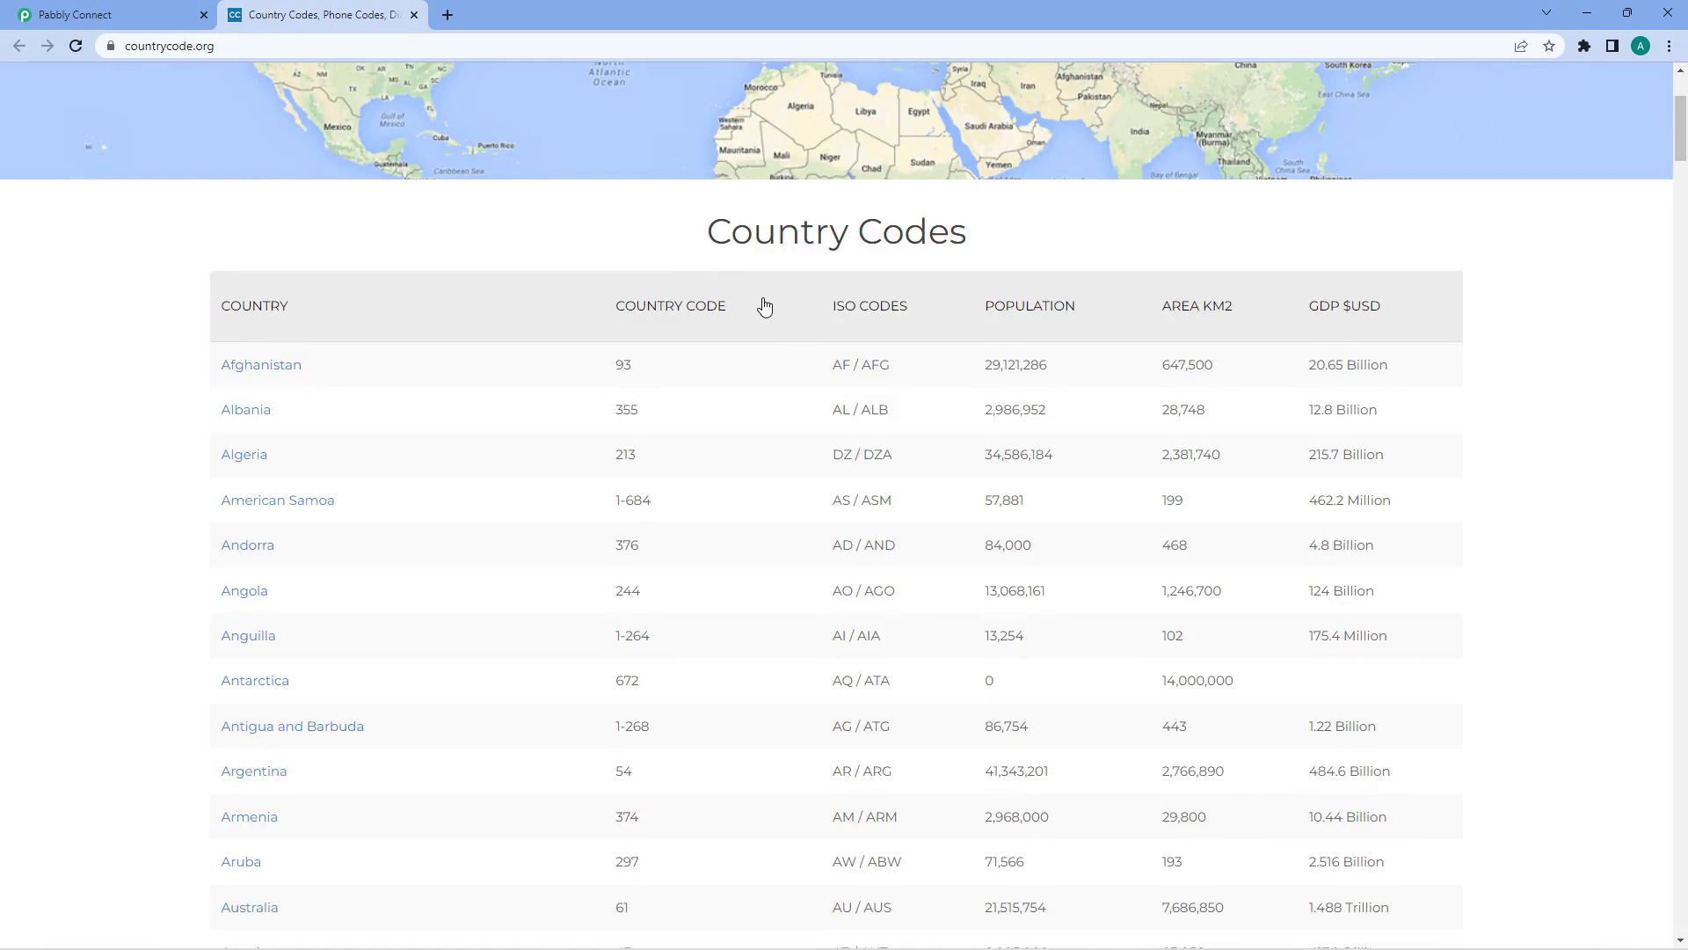
scroll(764, 306, down, 1)
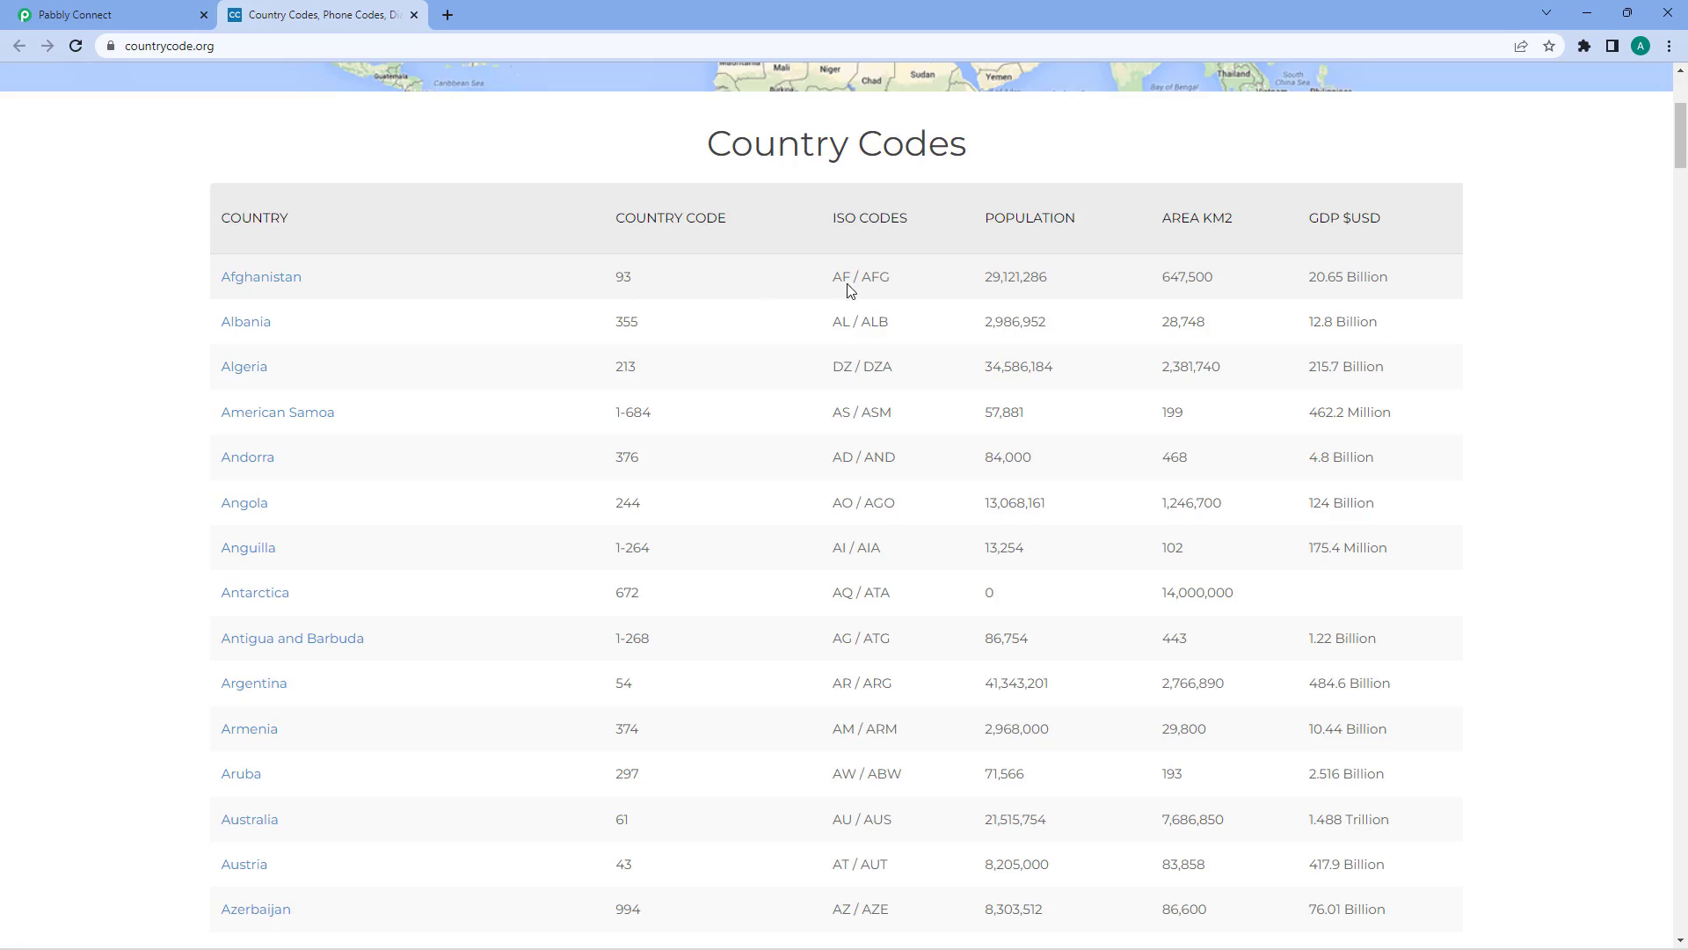
drag(834, 285, 849, 288)
scroll(830, 304, down, 9)
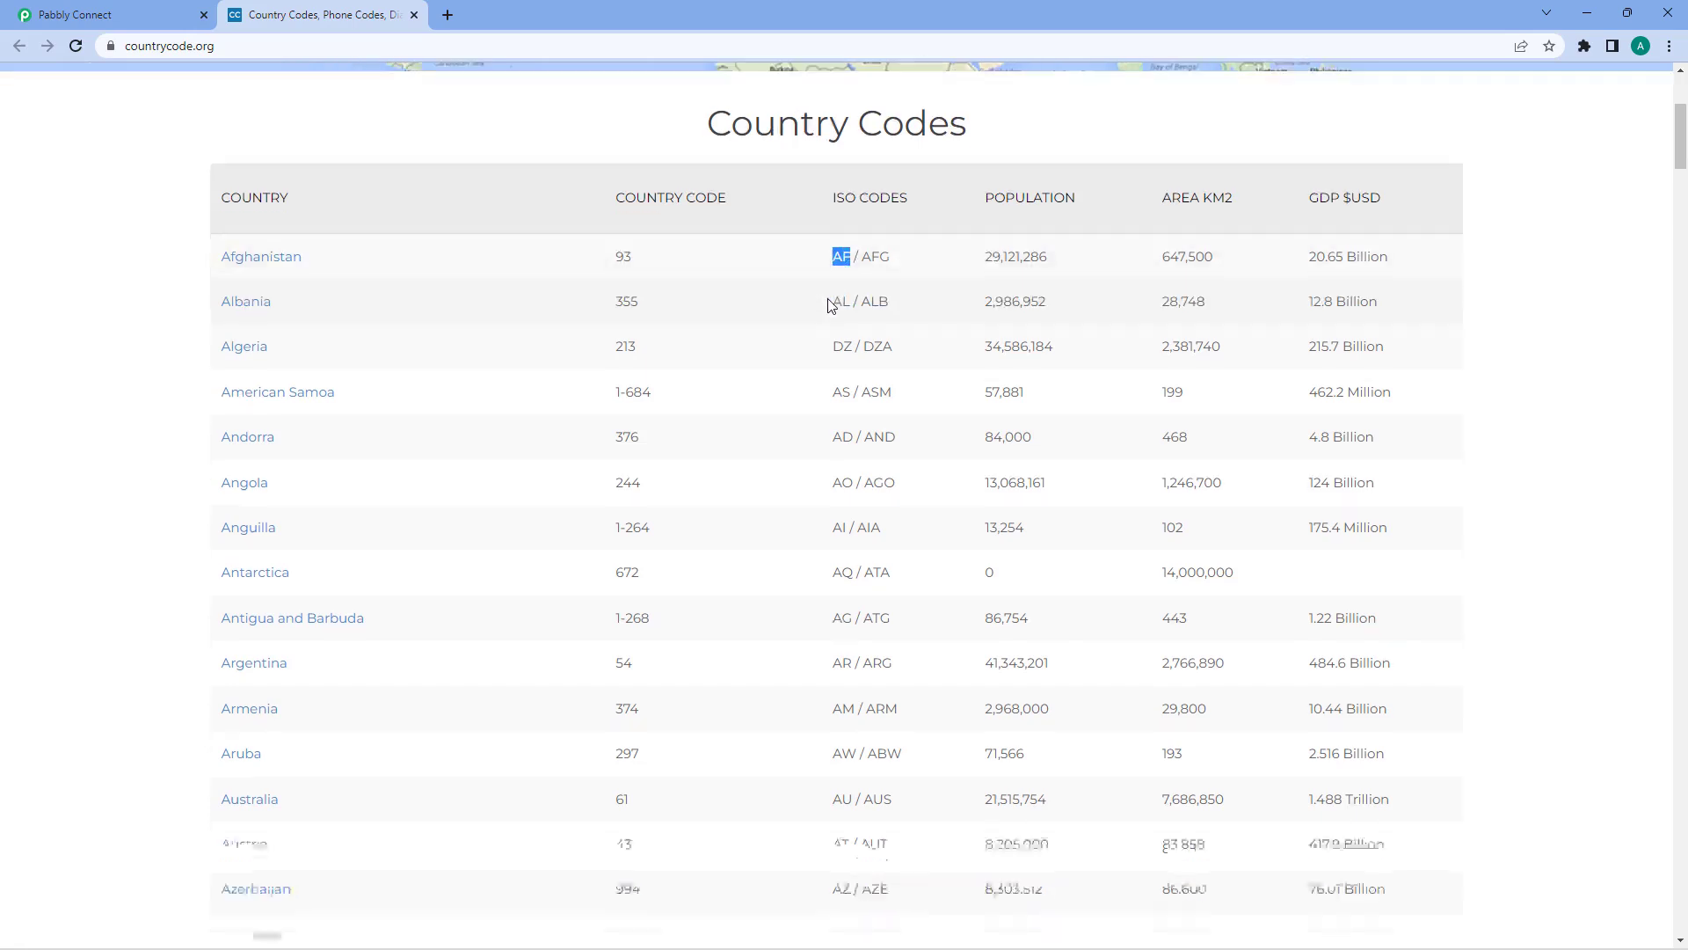
scroll(830, 303, down, 8)
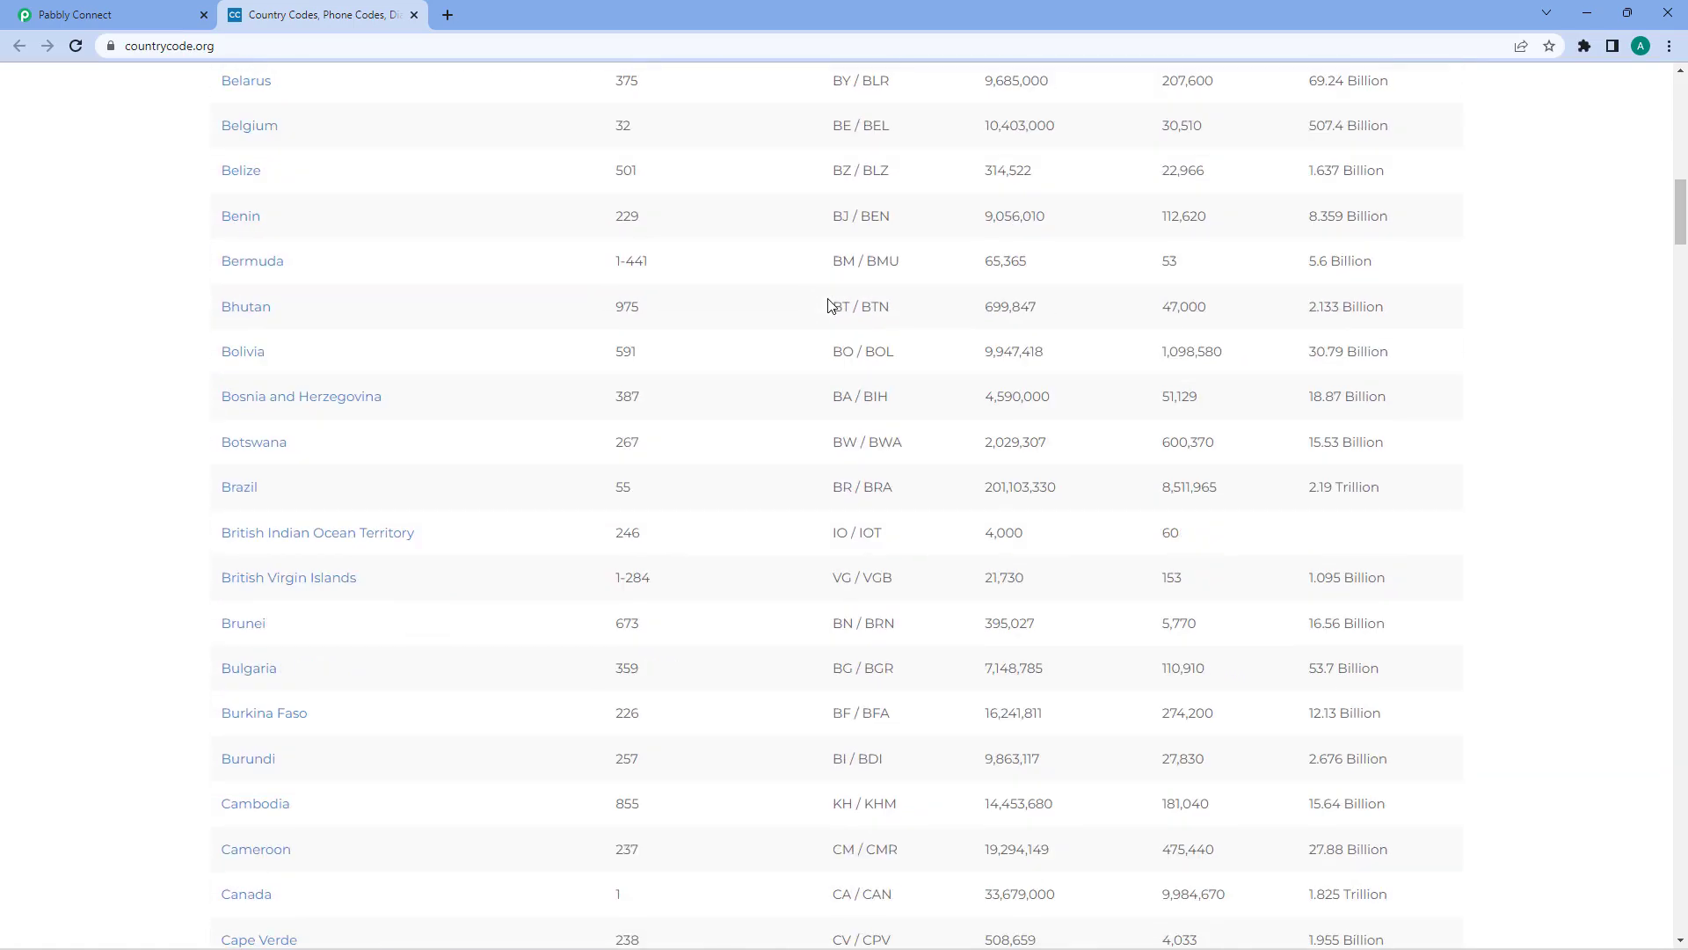
scroll(835, 382, up, 18)
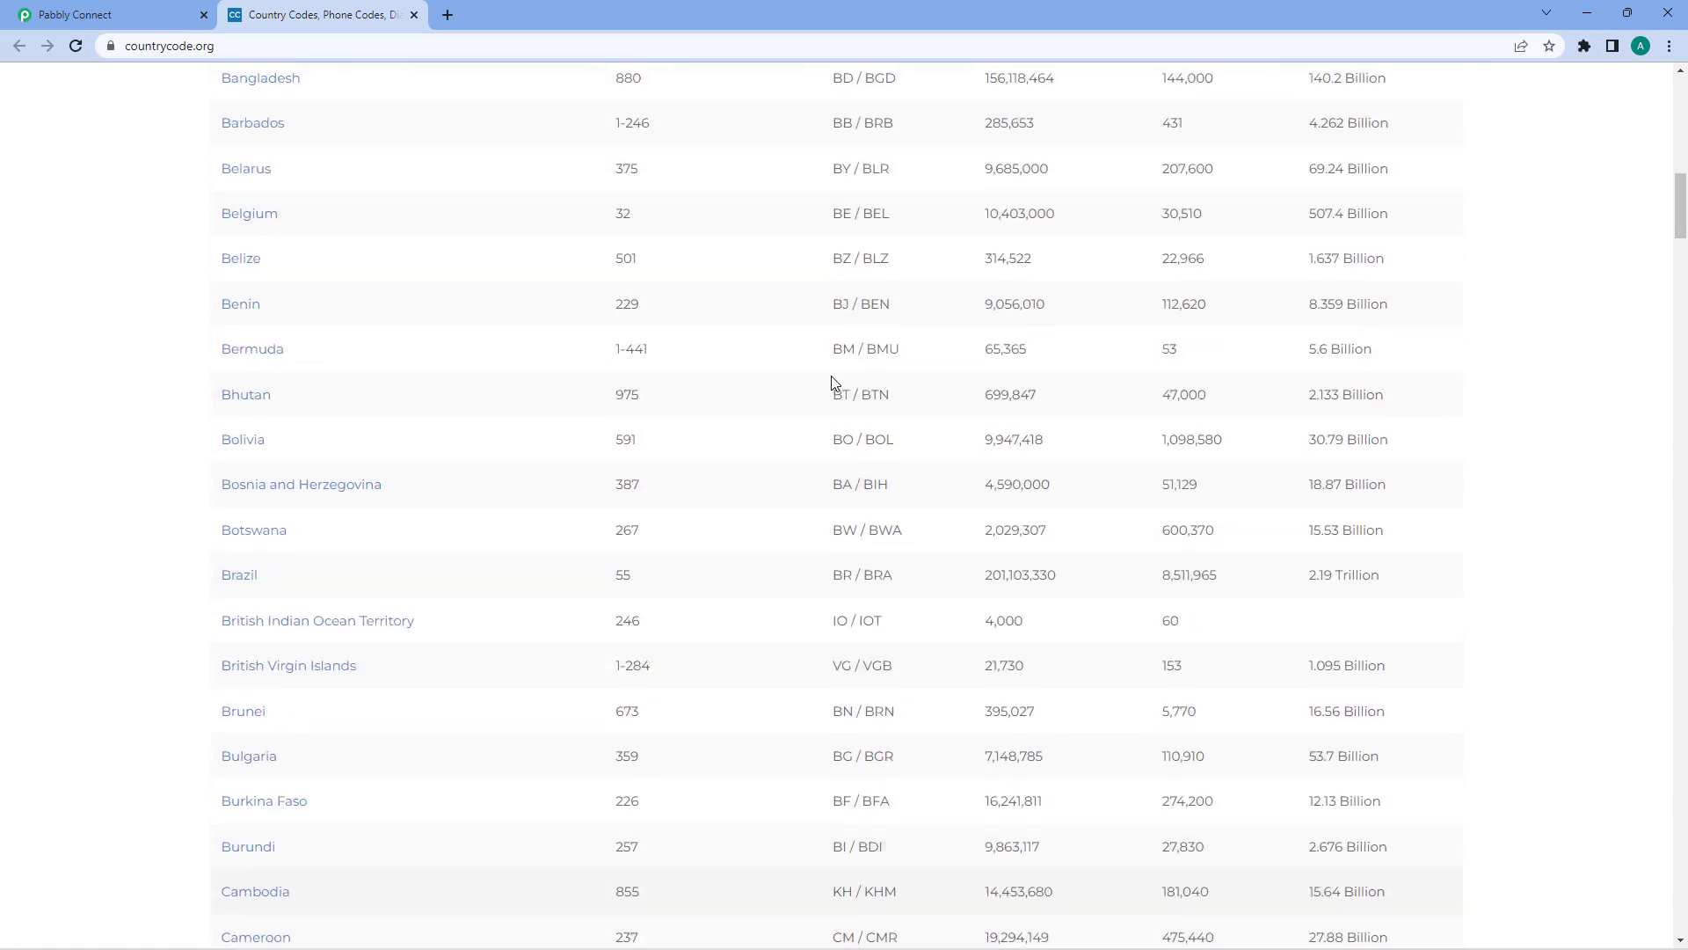
scroll(834, 383, up, 3)
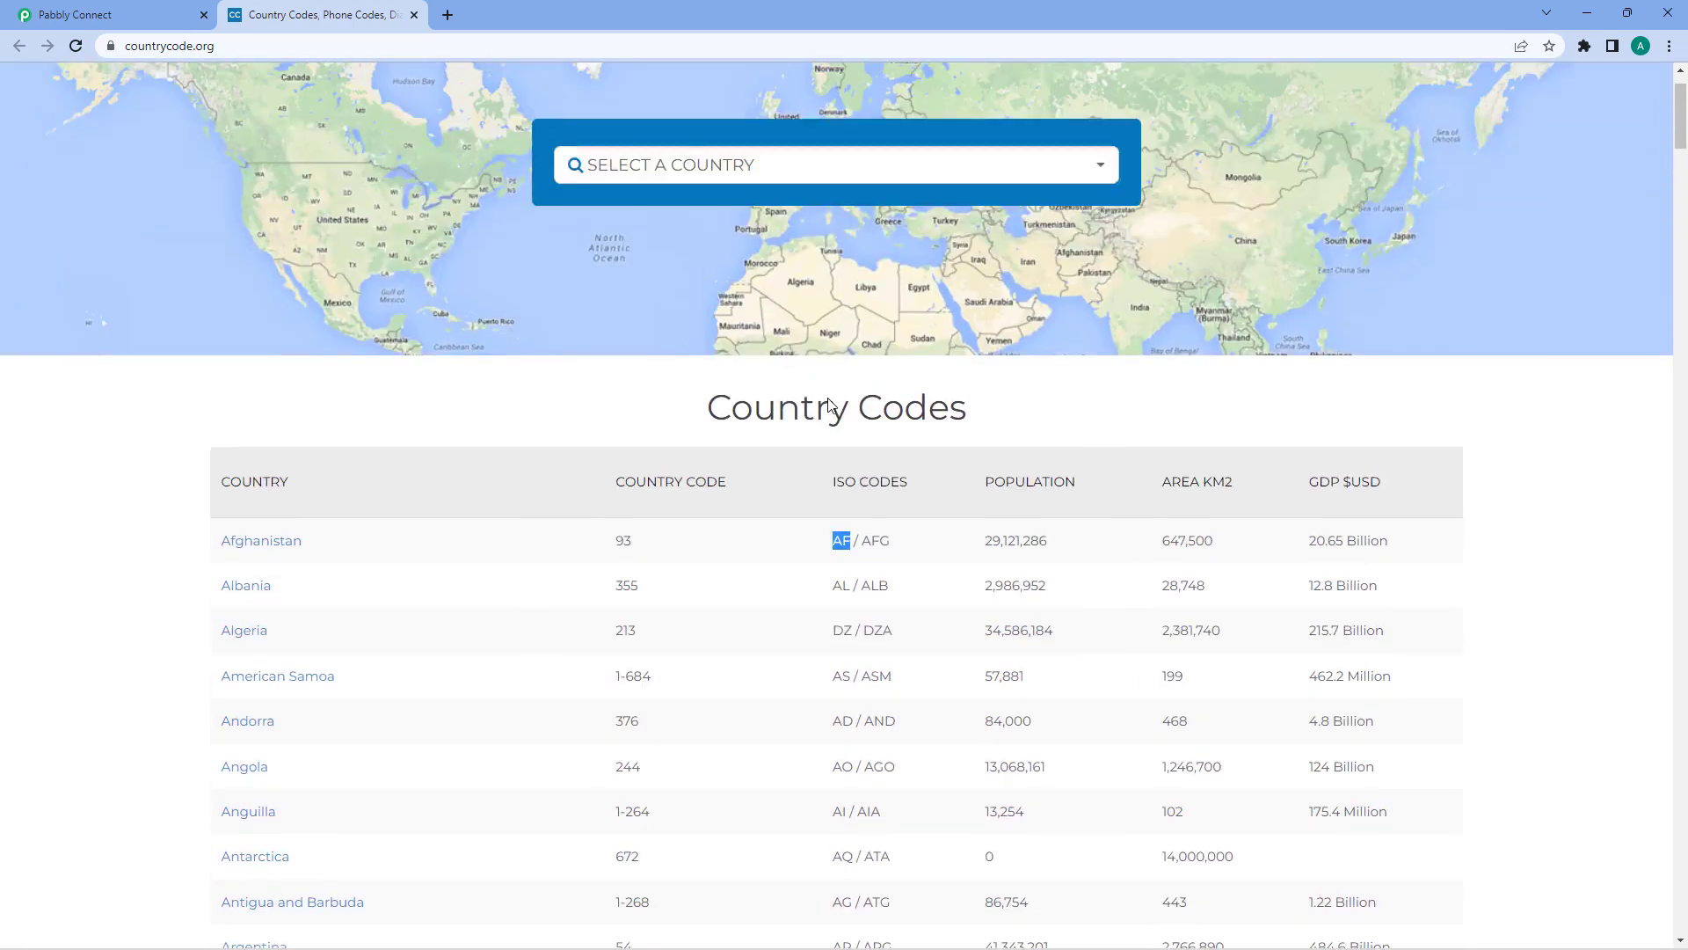
click(666, 406)
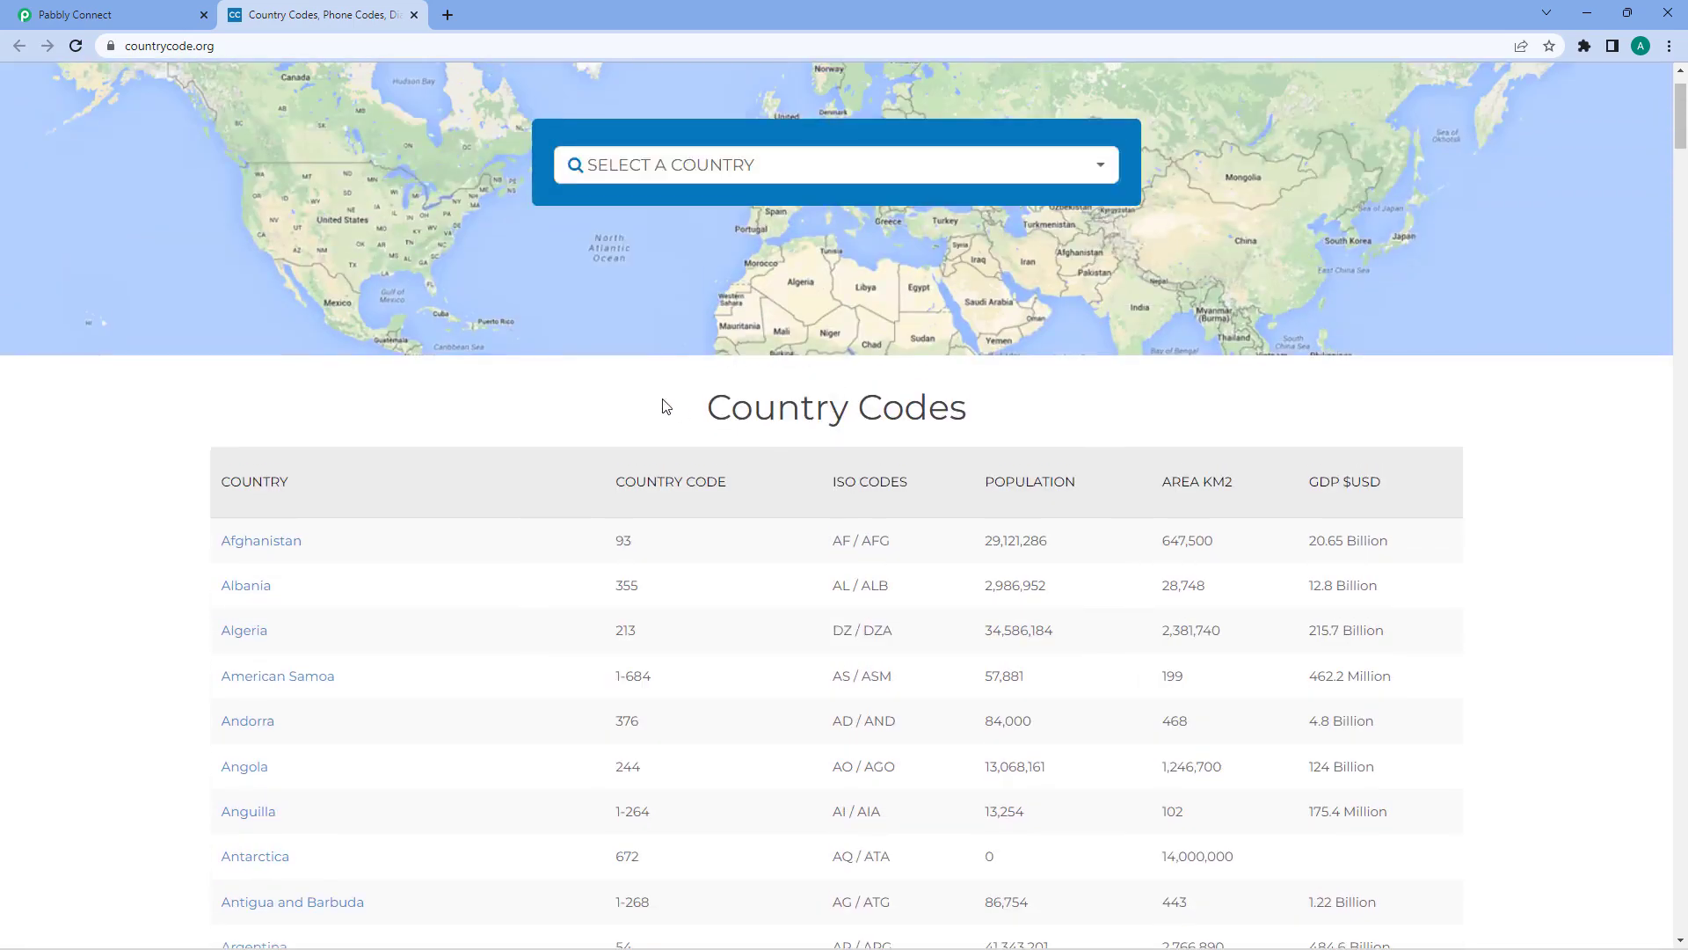
click(414, 15)
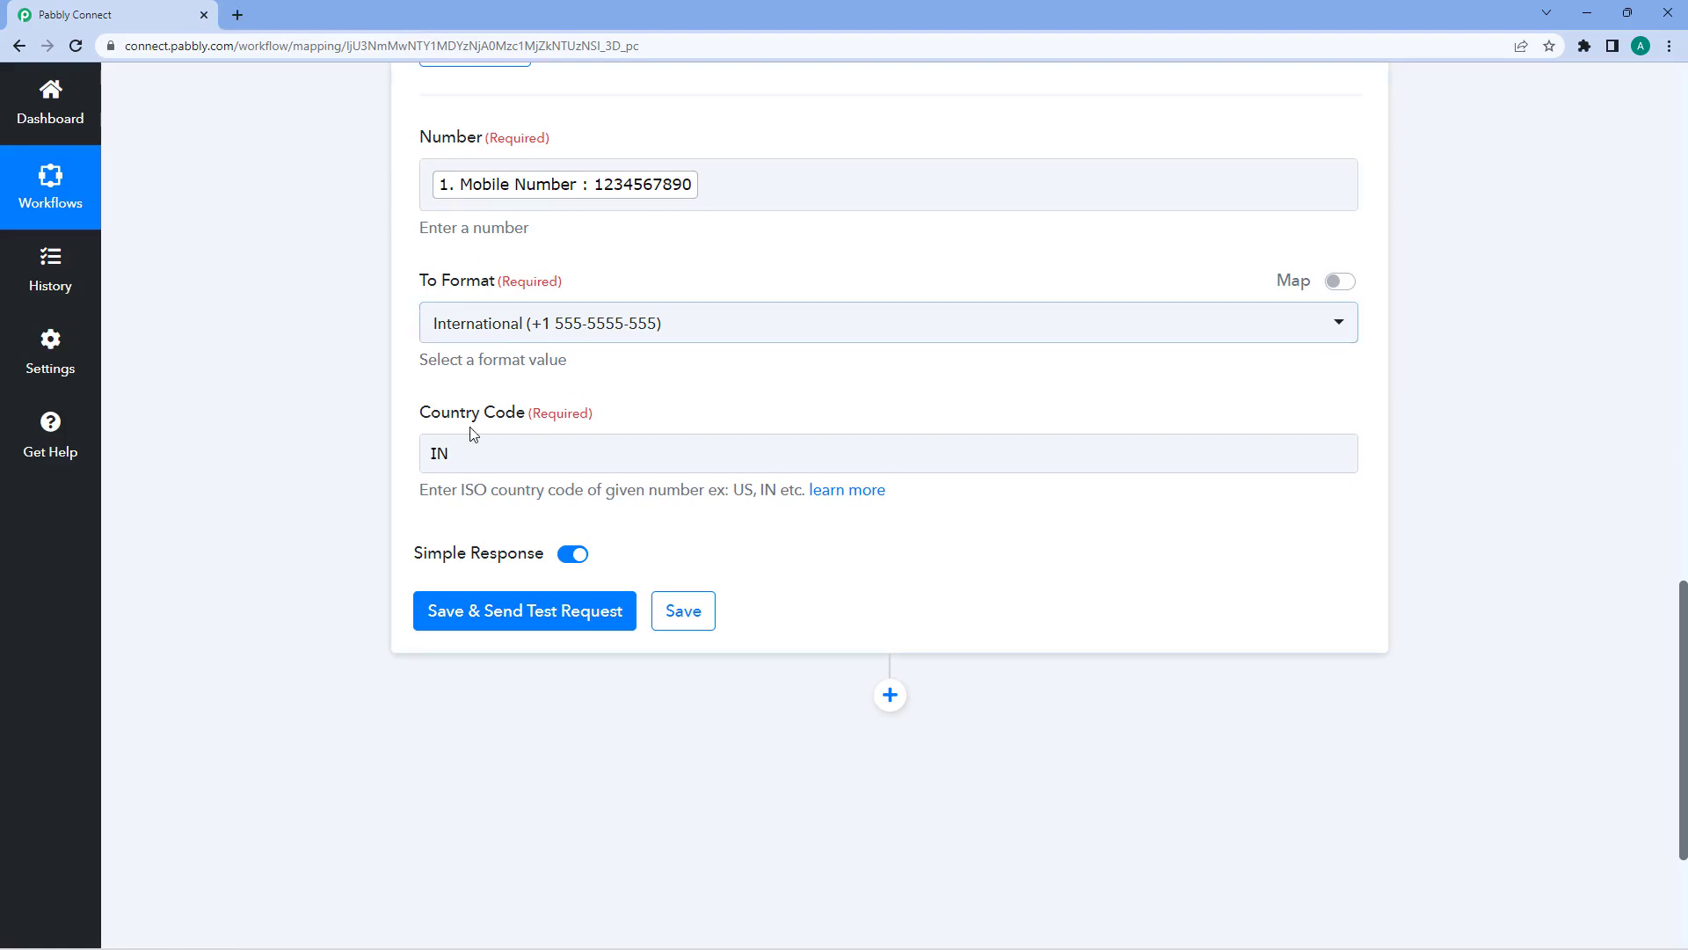
- Save the action and send a test request, then compare the formatted phone number with the country code entered
click(517, 614)
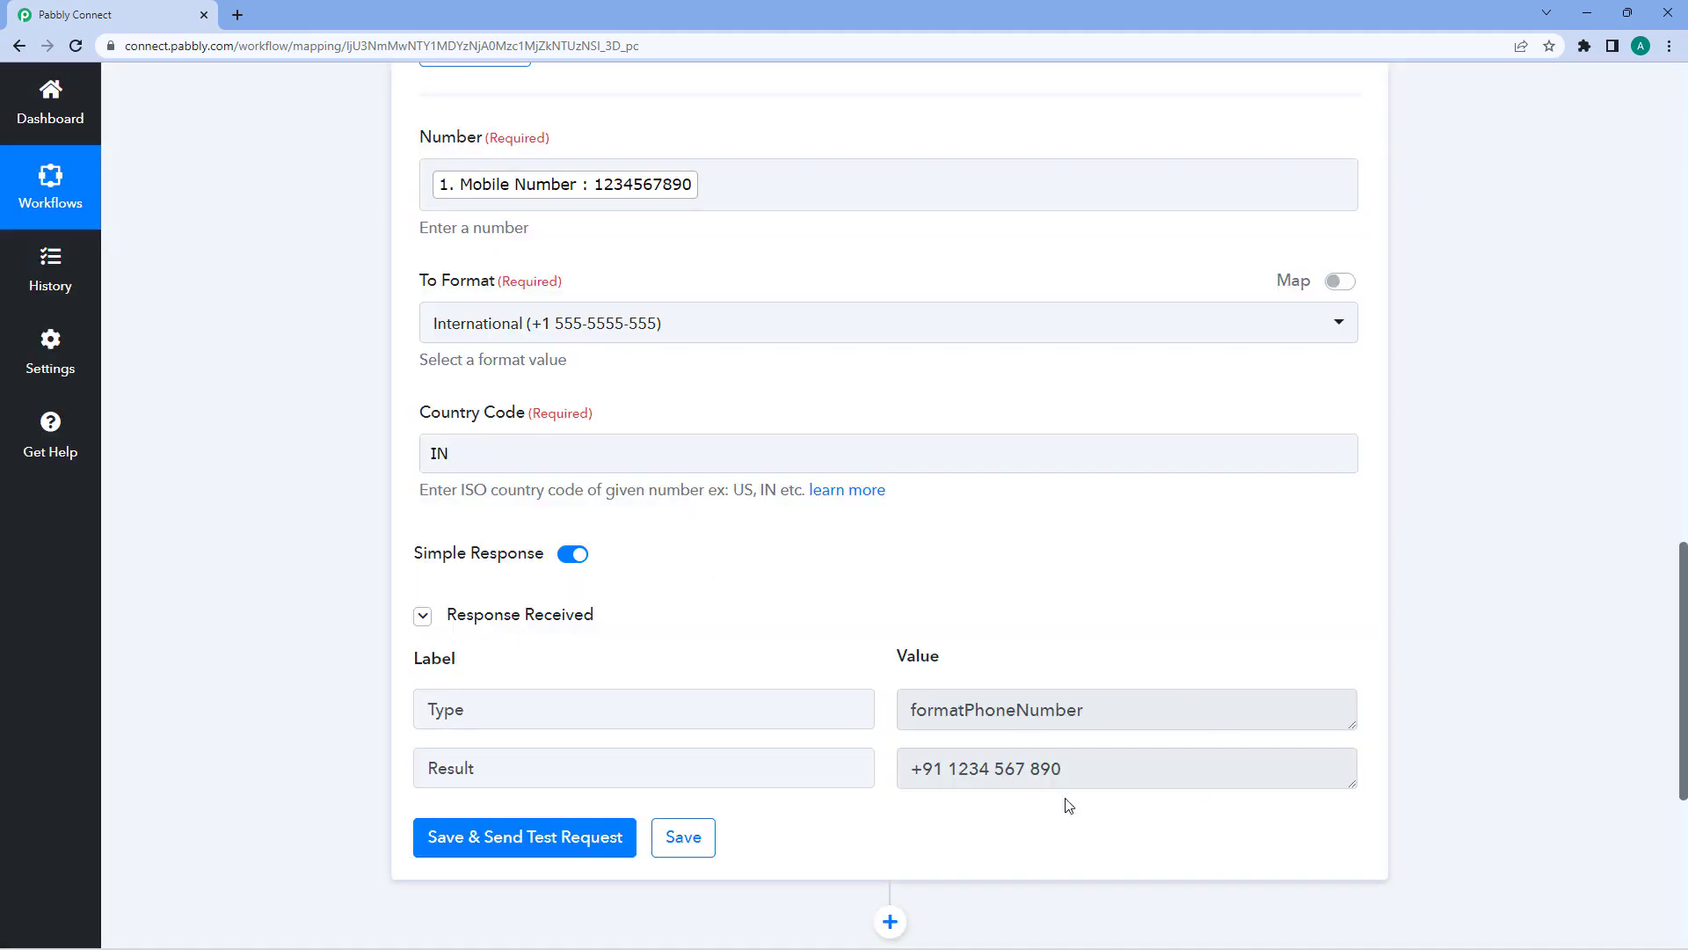
mouse_move(1077, 769)
mouse_down()
mouse_move(907, 772)
mouse_move(1064, 769)
mouse_up()
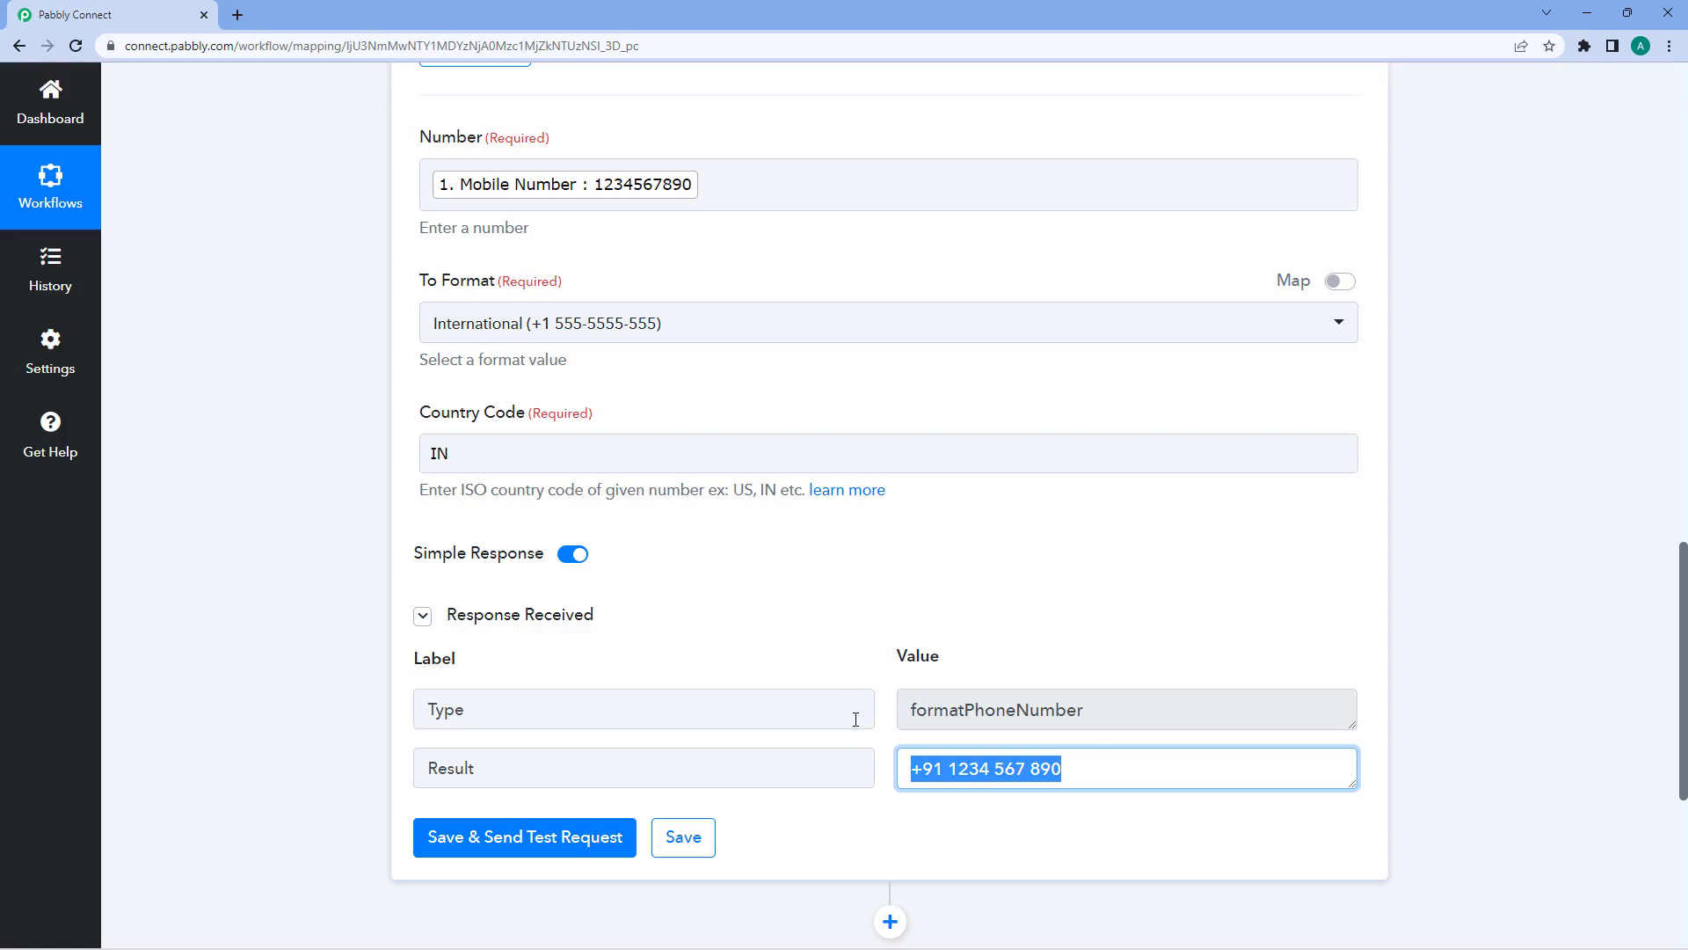
click(998, 774)
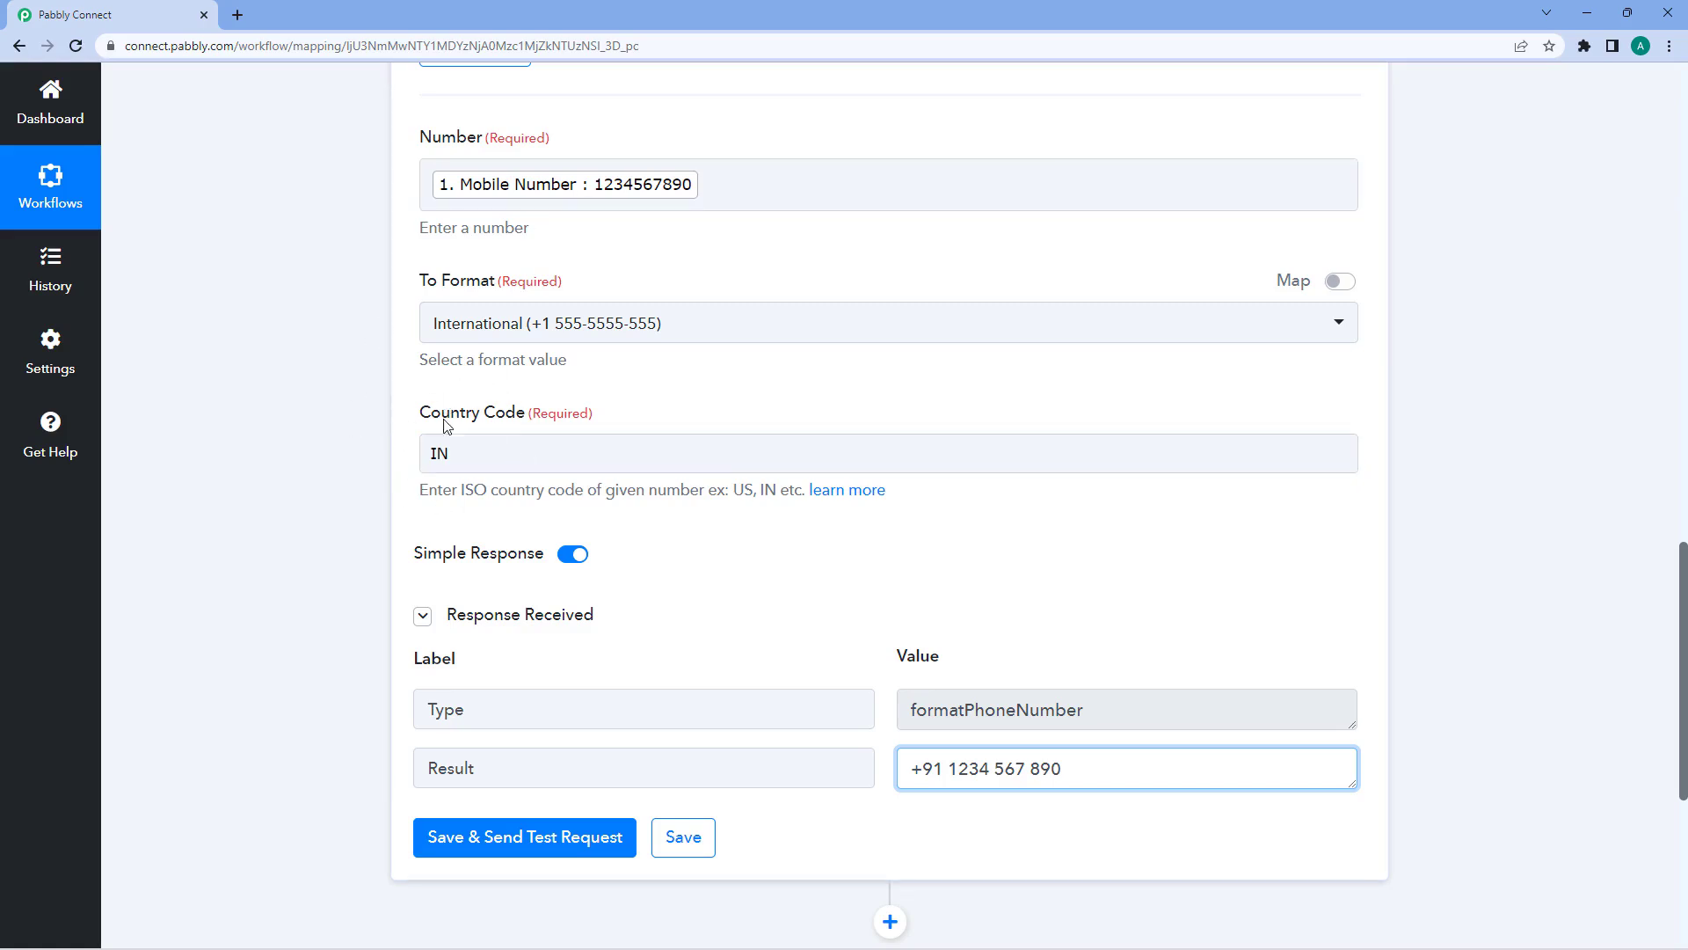
drag(428, 454, 494, 457)
click(493, 459)
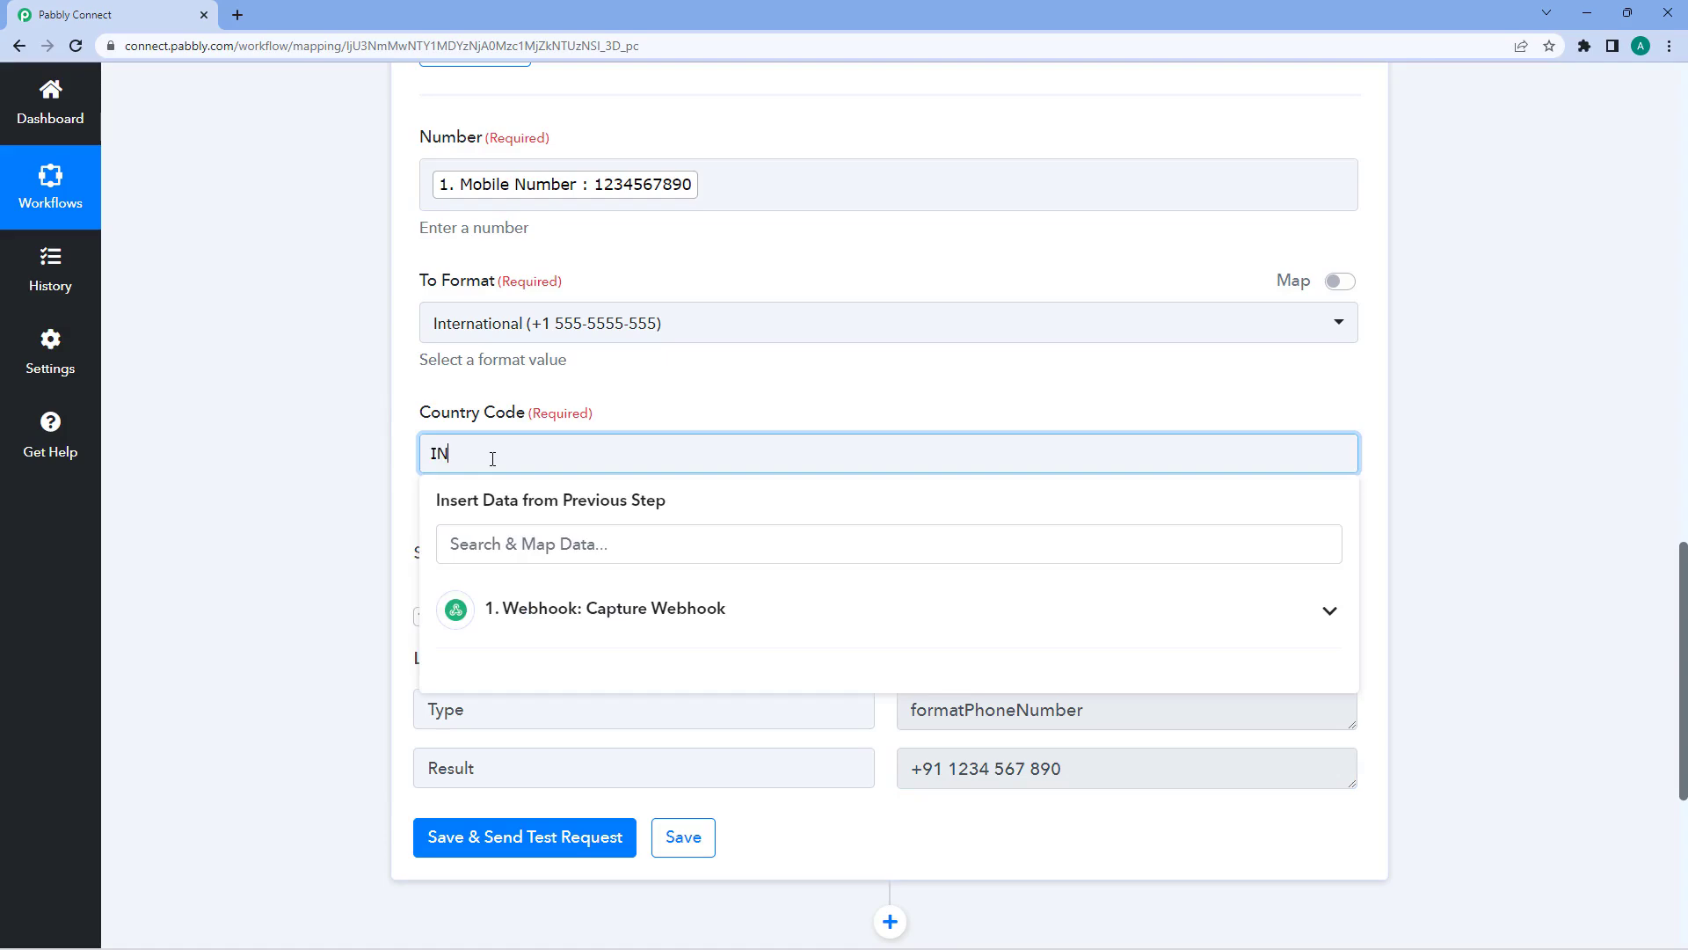
click(638, 417)
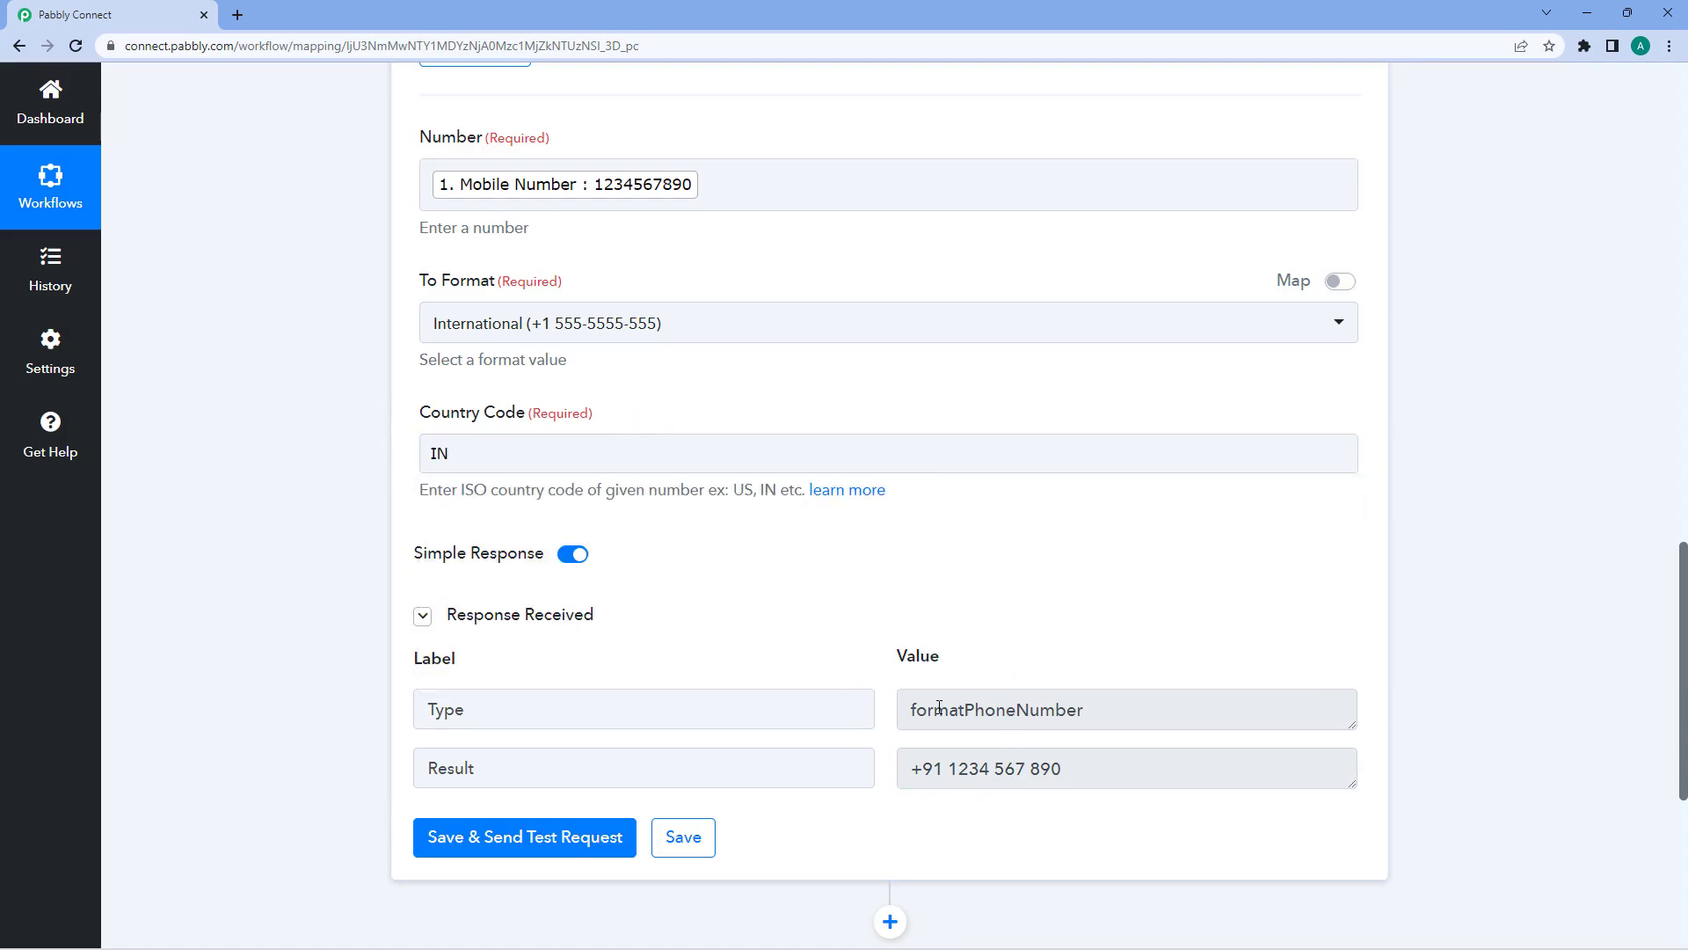
drag(911, 768, 1112, 765)
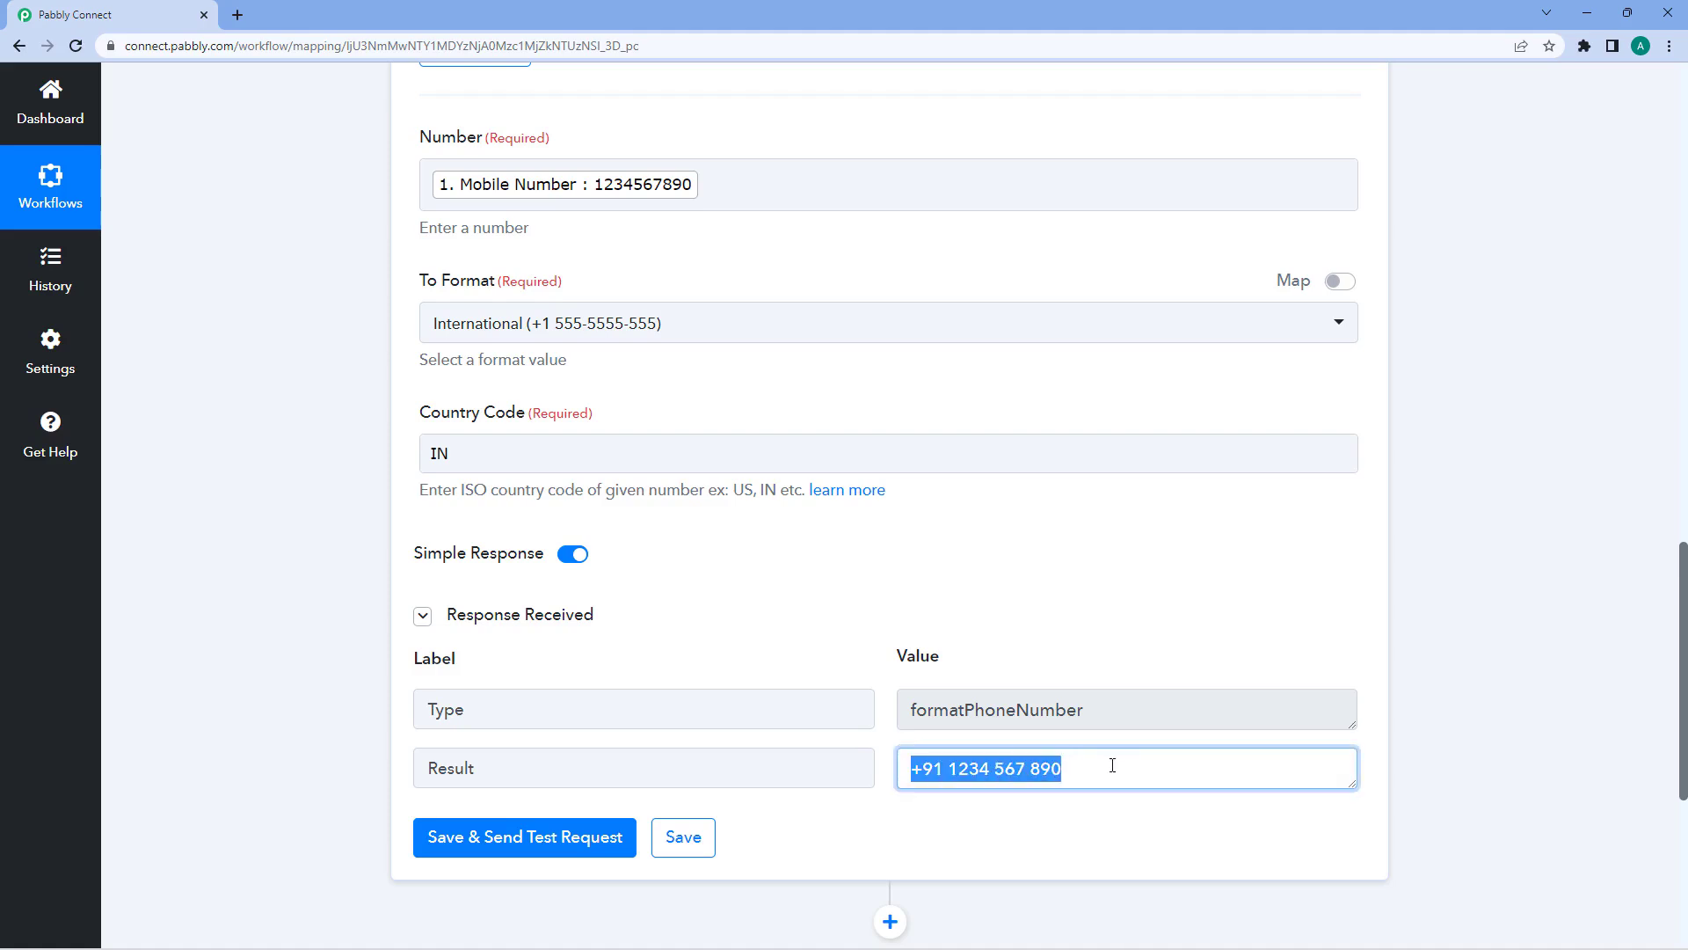
click(1003, 638)
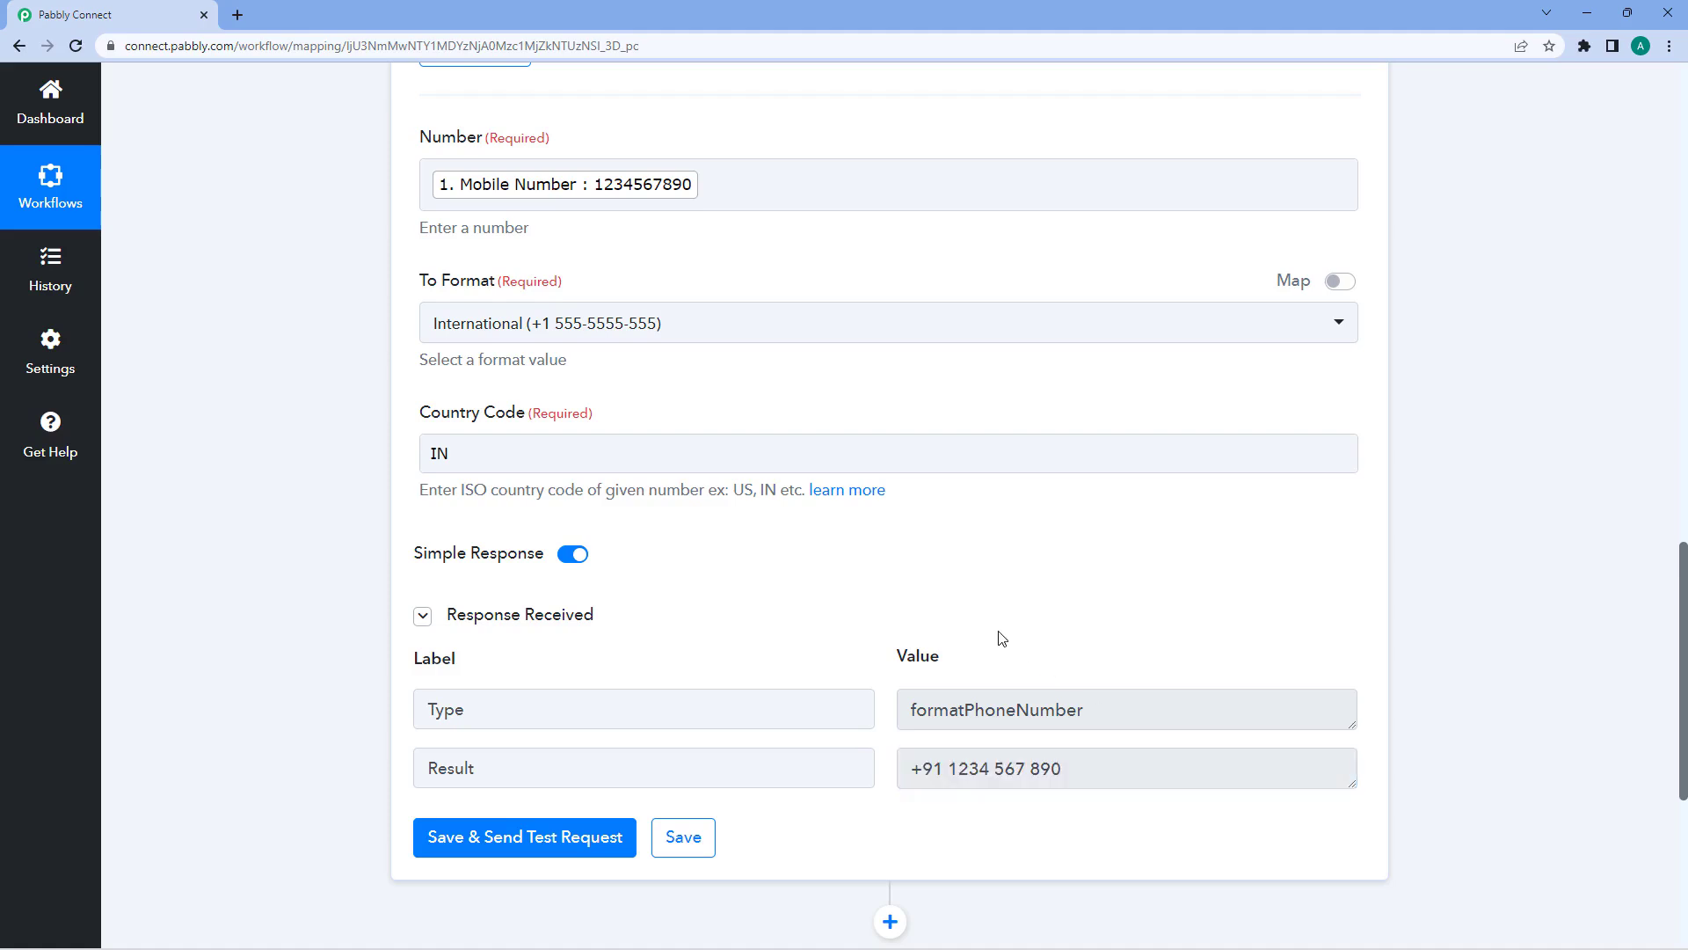
- Replace the mapped mobile number with the formatted phone number copied from the result, and set To Format to National
click(706, 184)
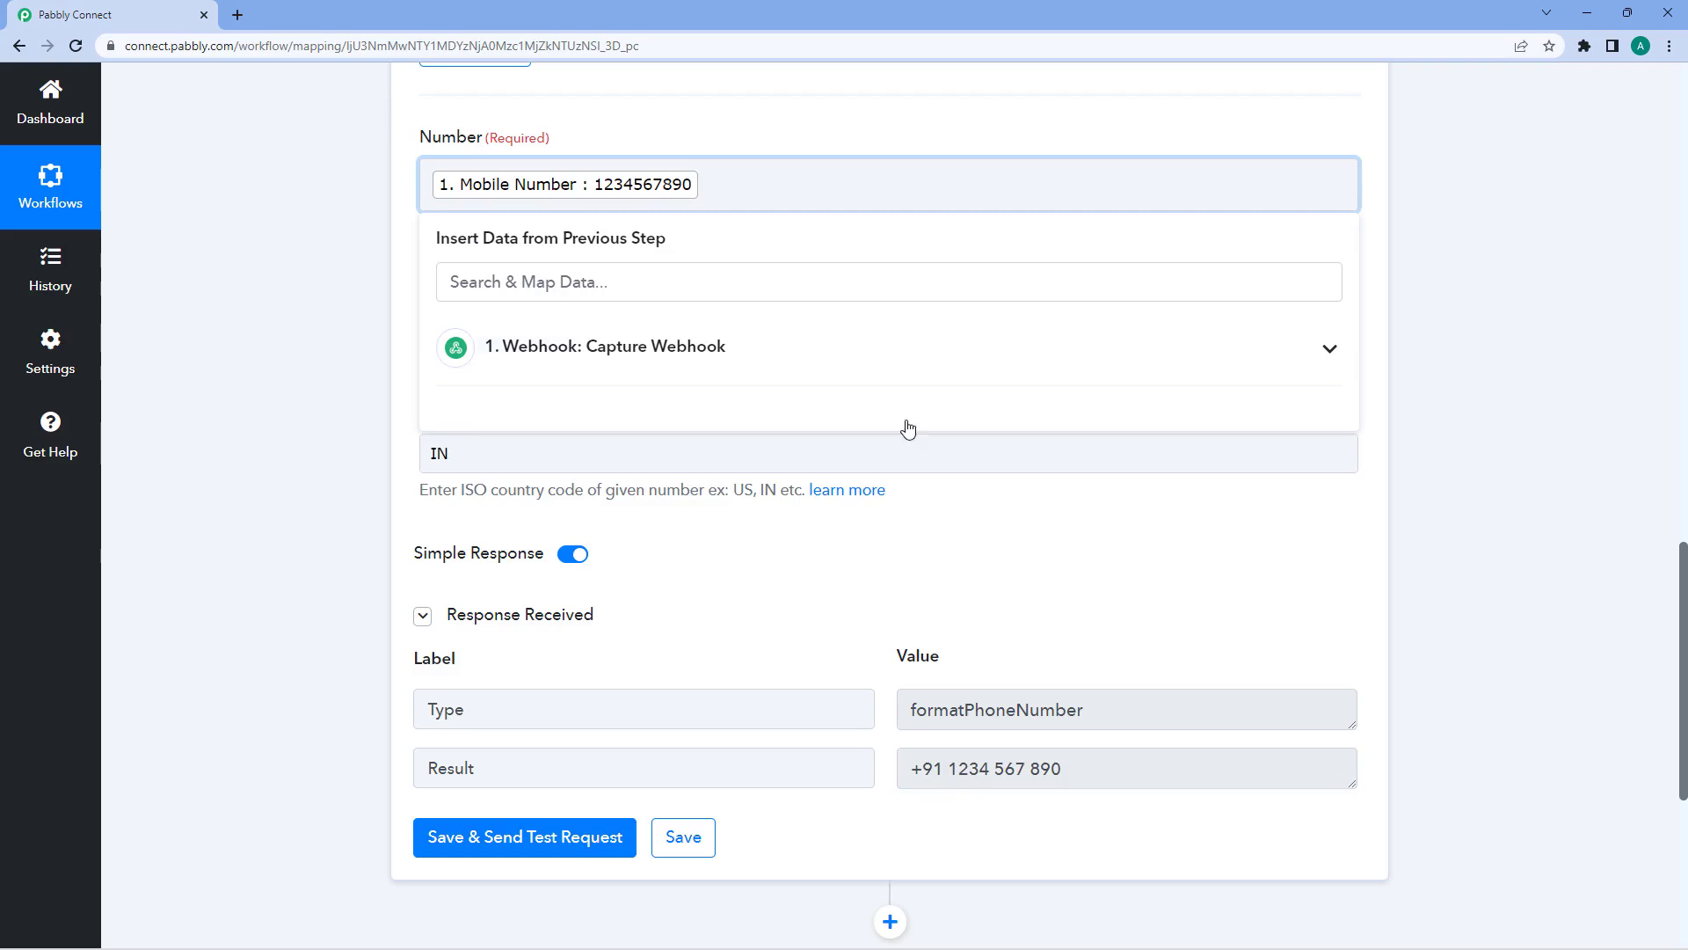
key(BackSpace)
drag(1087, 758, 886, 774)
key(ctrl+c)
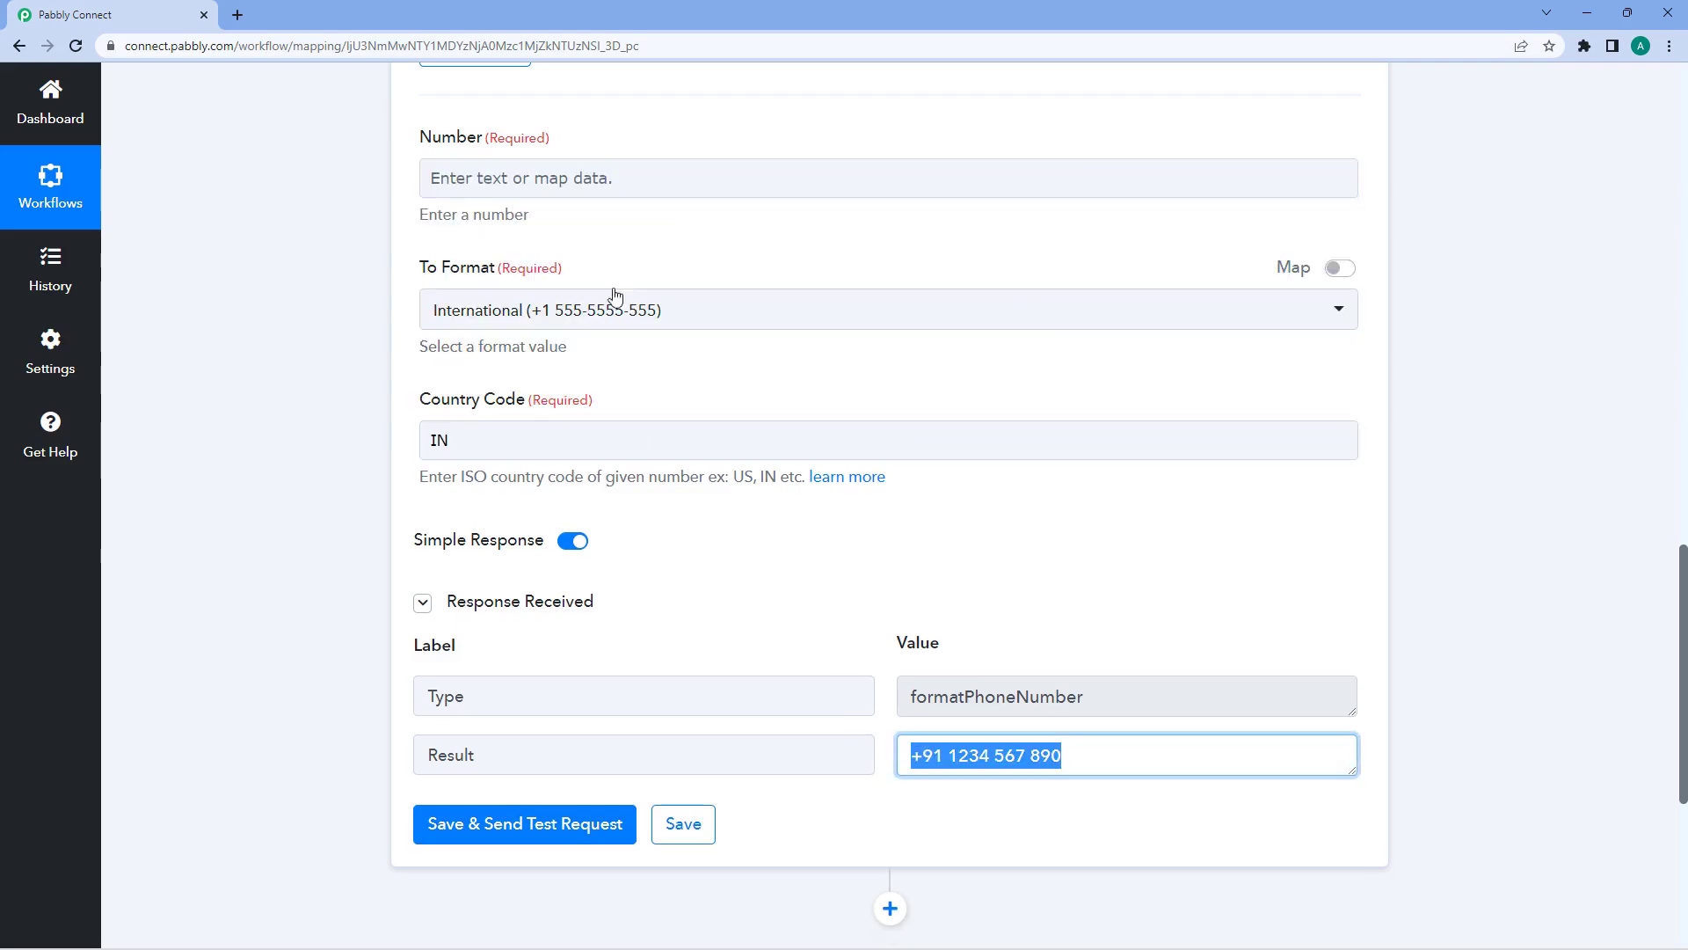
click(603, 178)
key(ctrl+v)
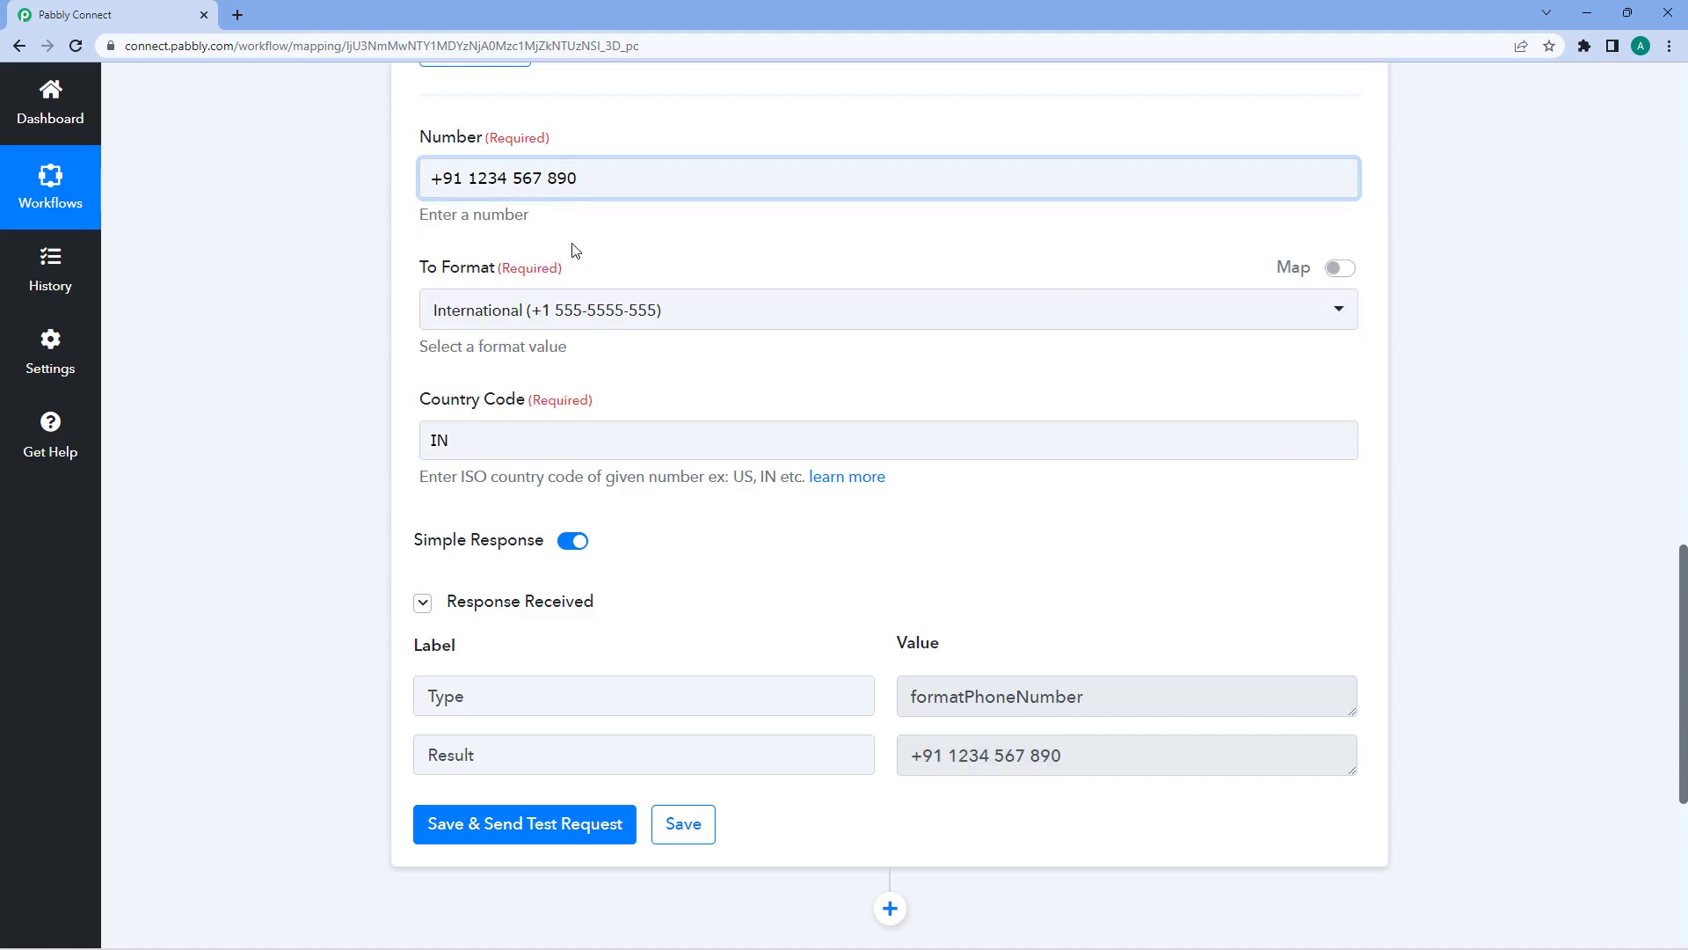
click(607, 311)
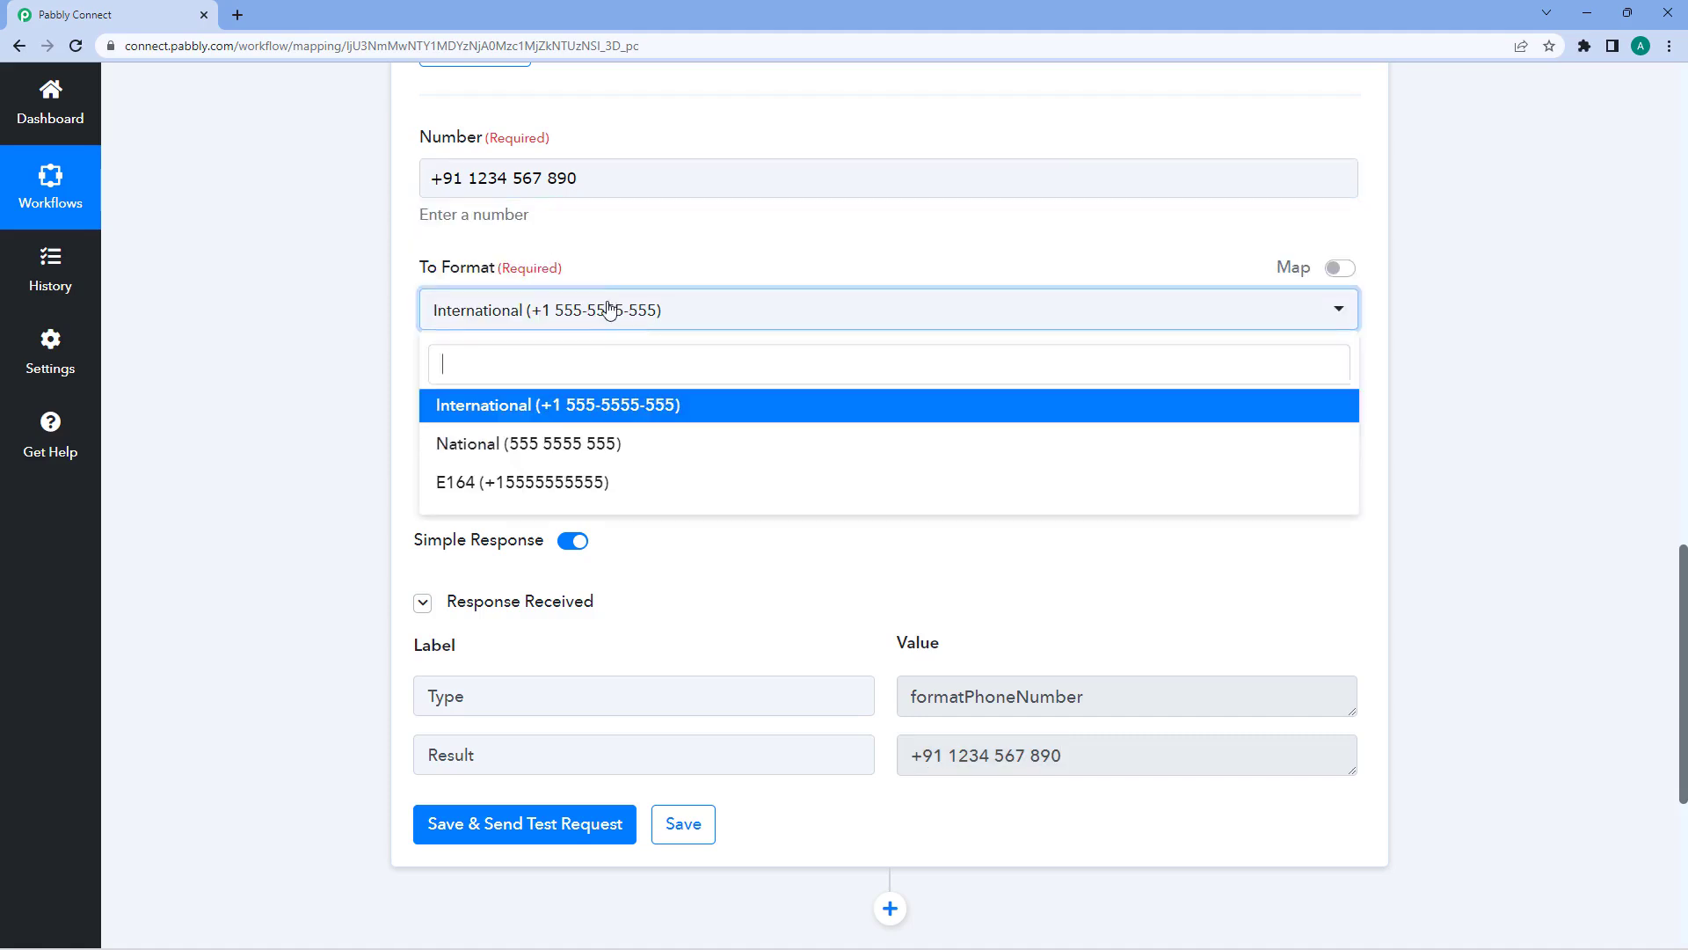
click(509, 447)
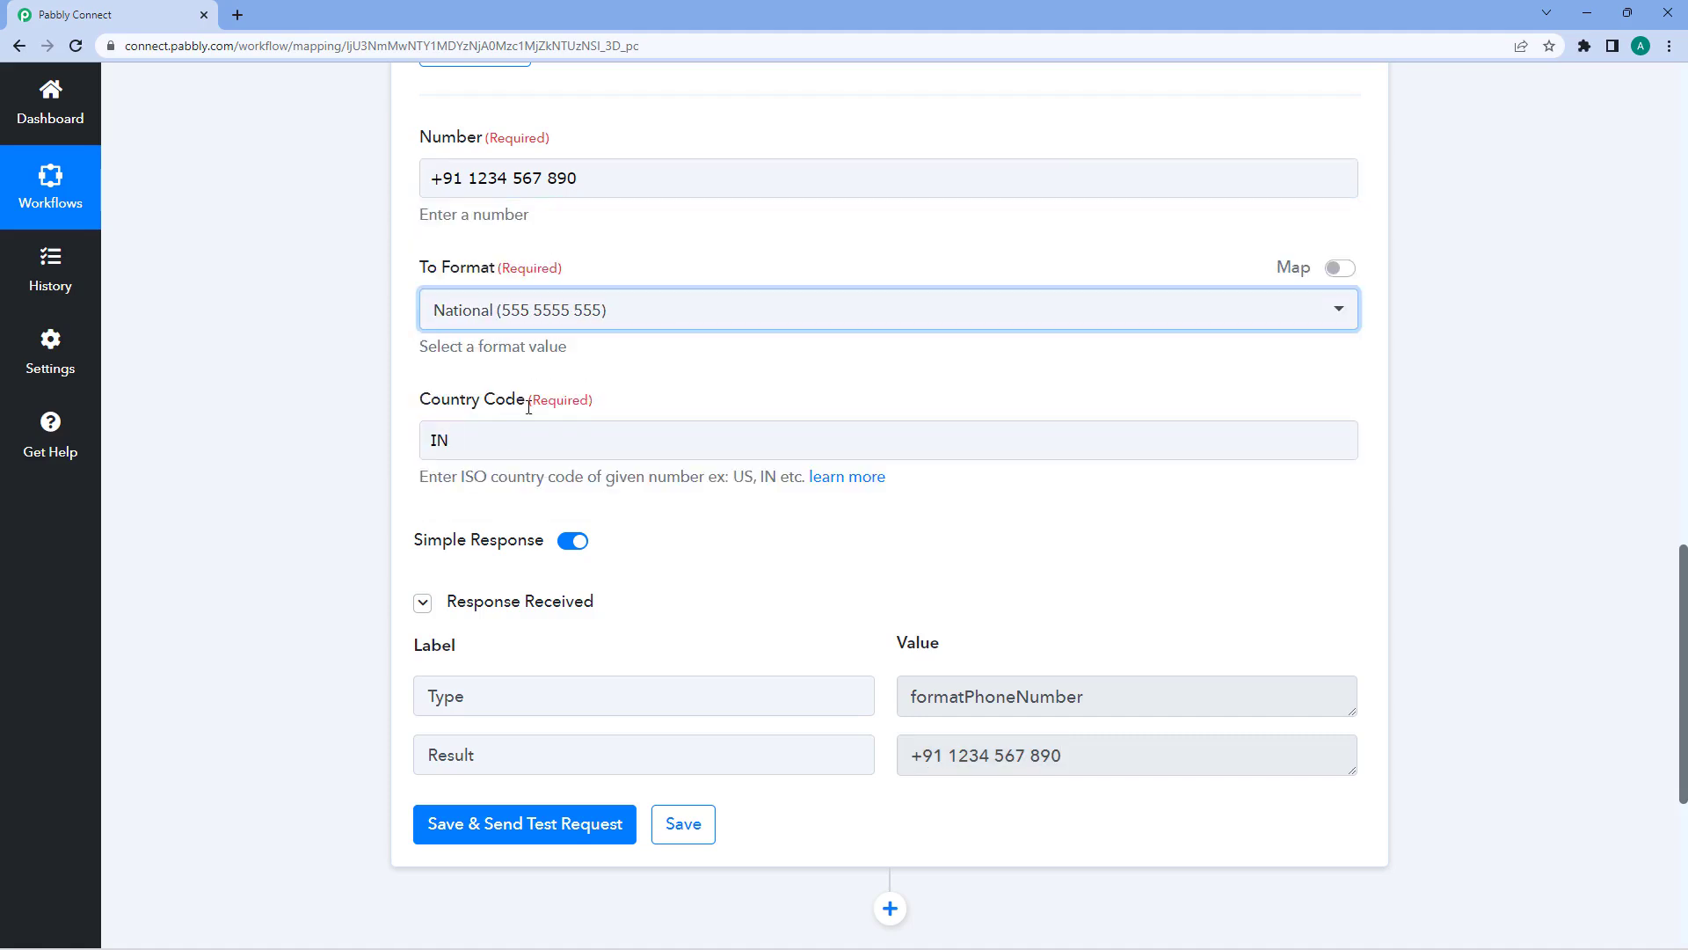
- Save the action and send a test request, then compare the National-format result with the phone number entered
click(560, 832)
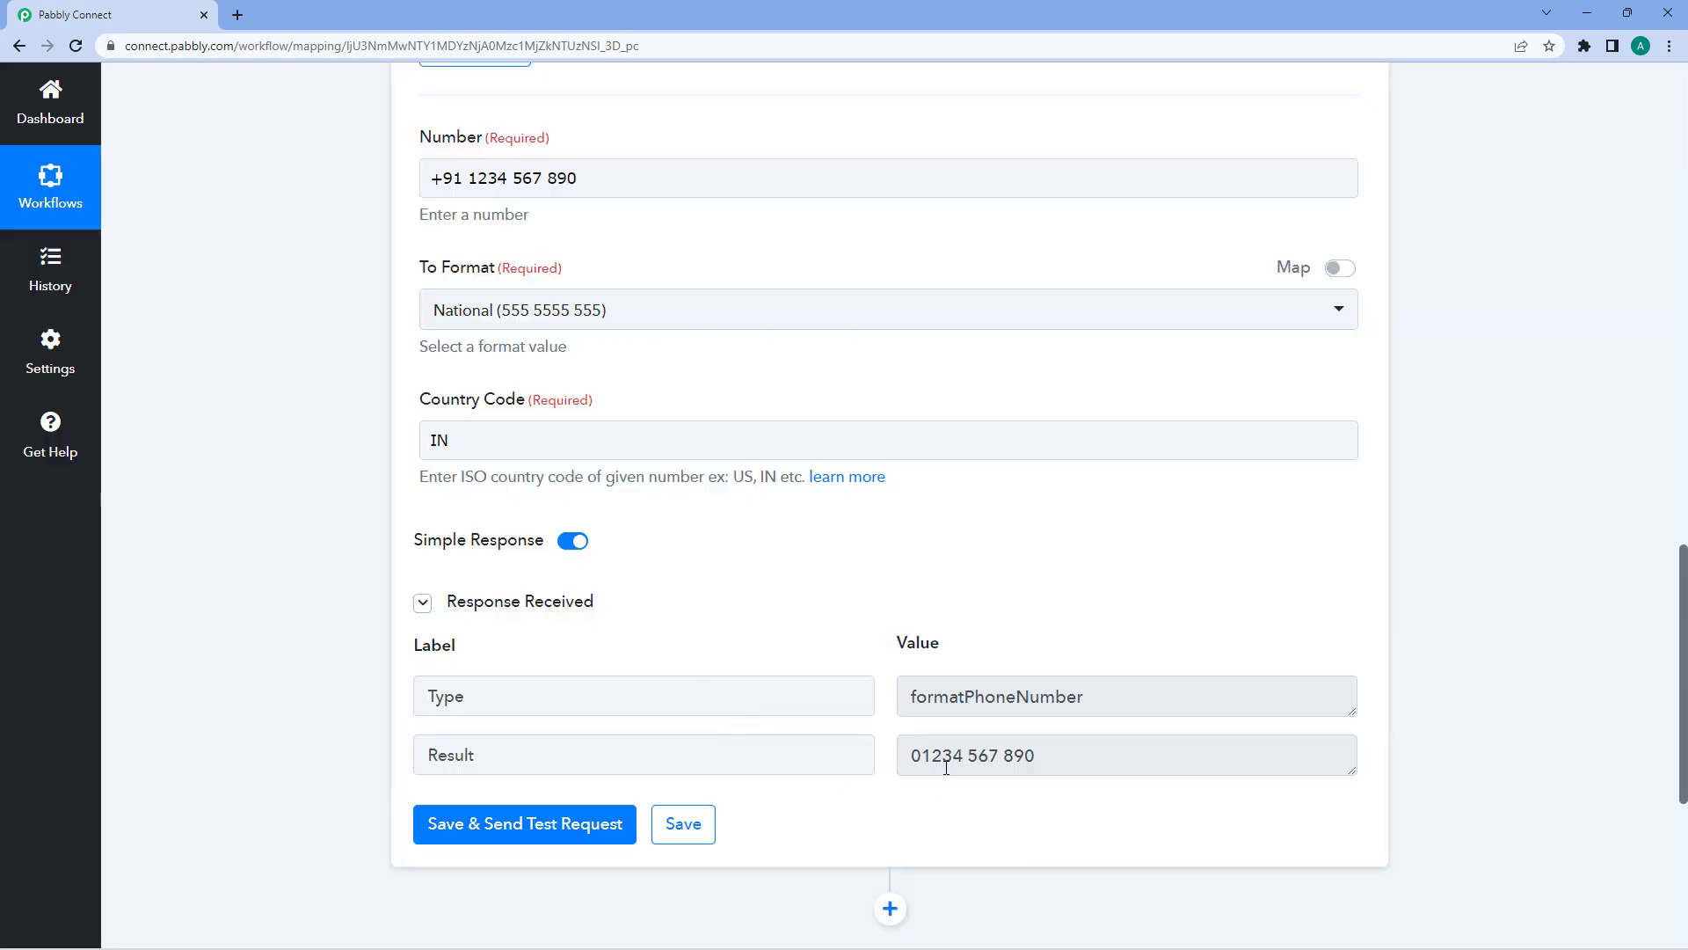
click(902, 762)
drag(914, 759, 1043, 753)
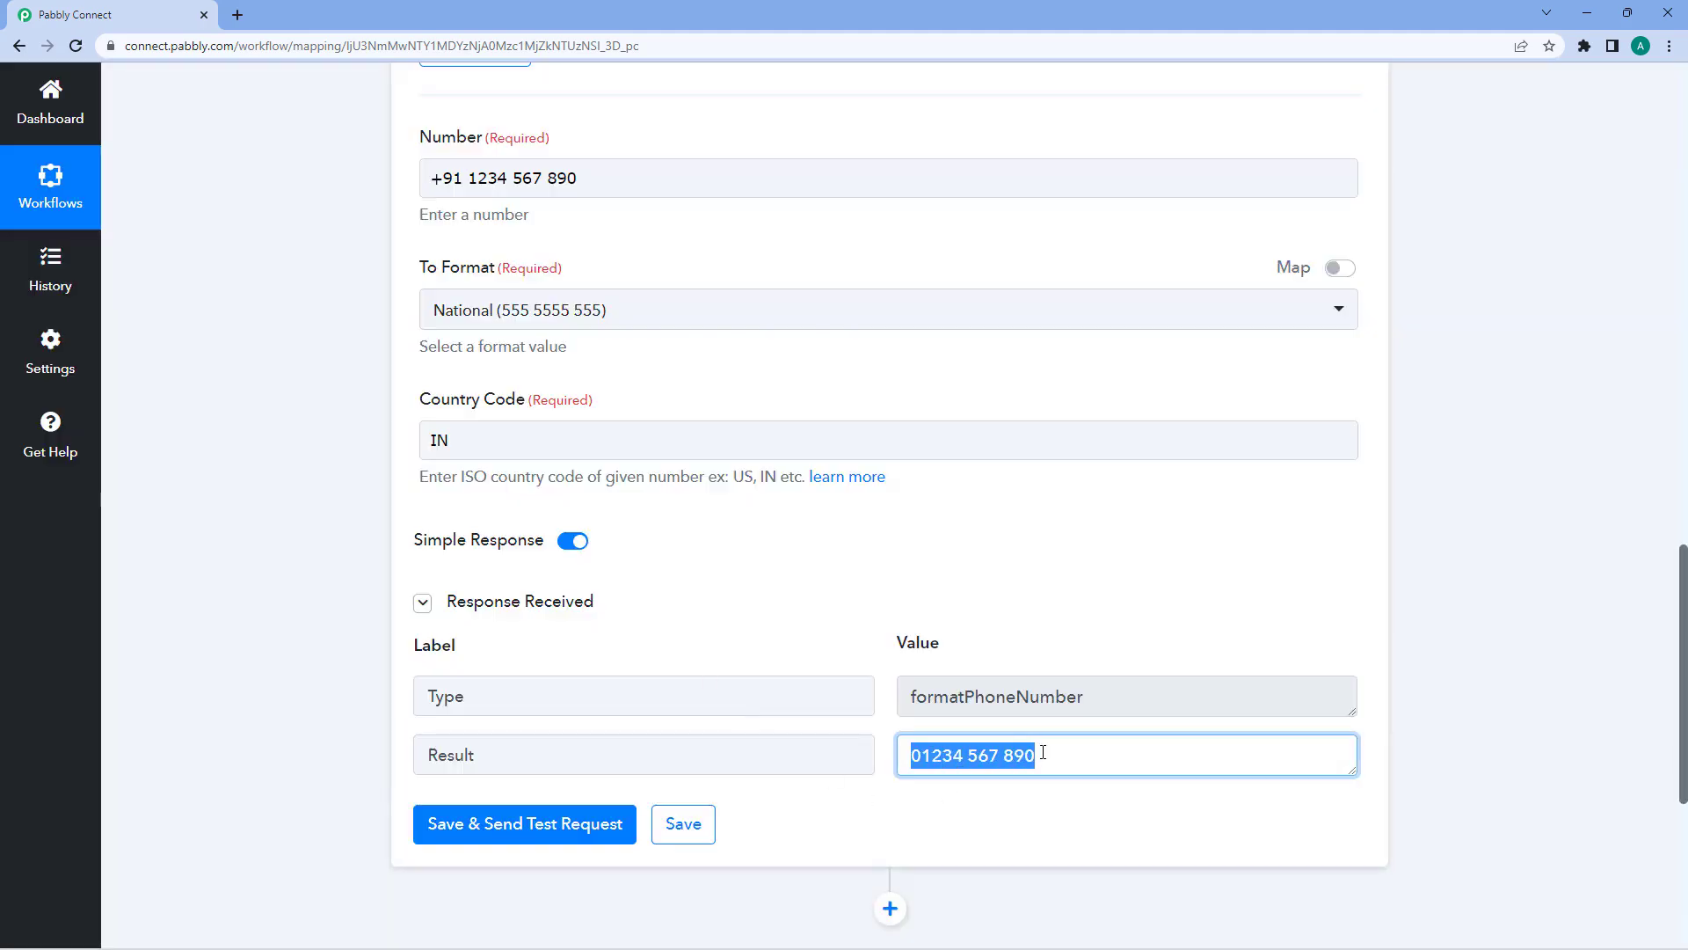
click(1053, 755)
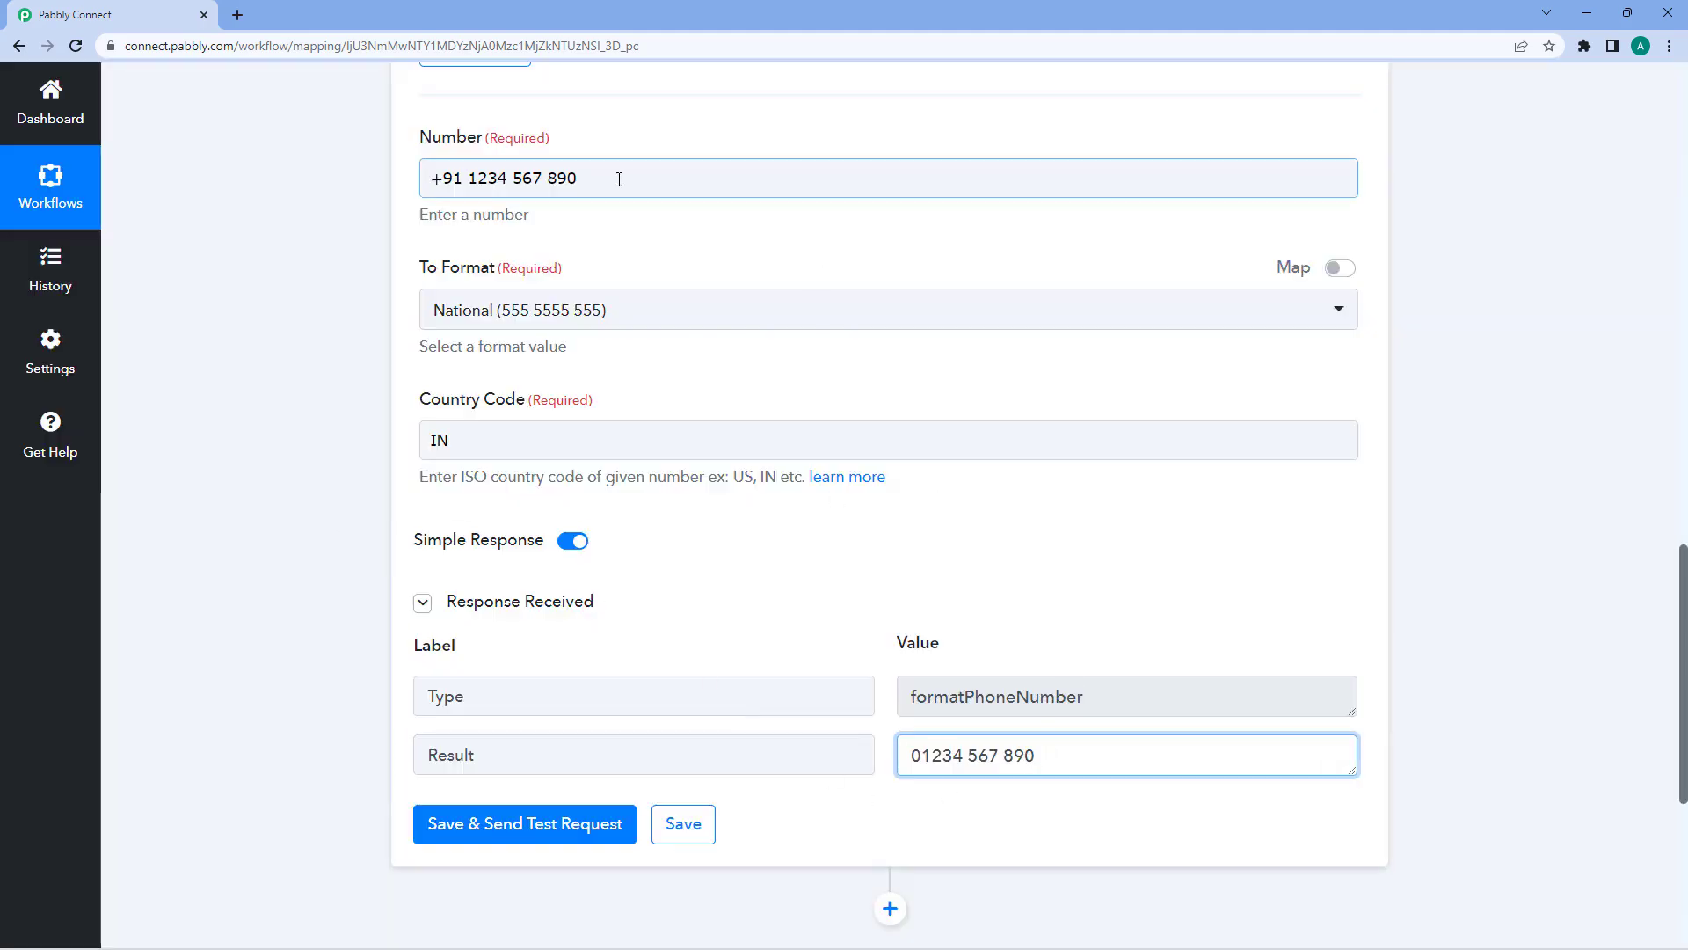
drag(431, 181, 579, 171)
click(588, 180)
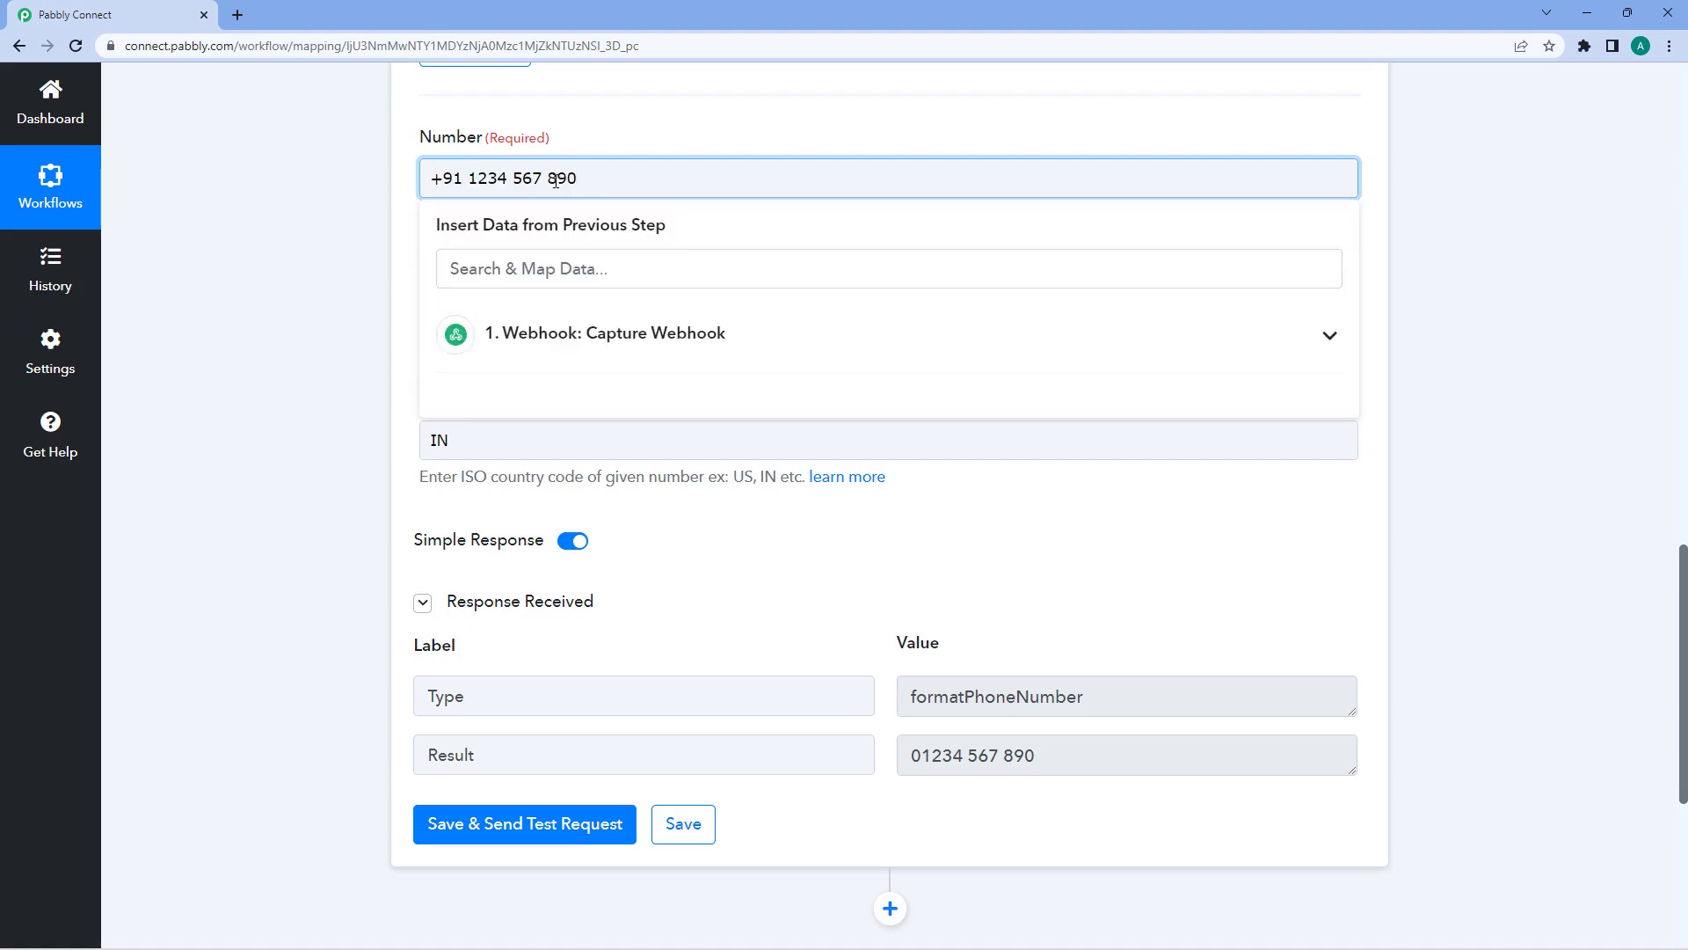
click(616, 143)
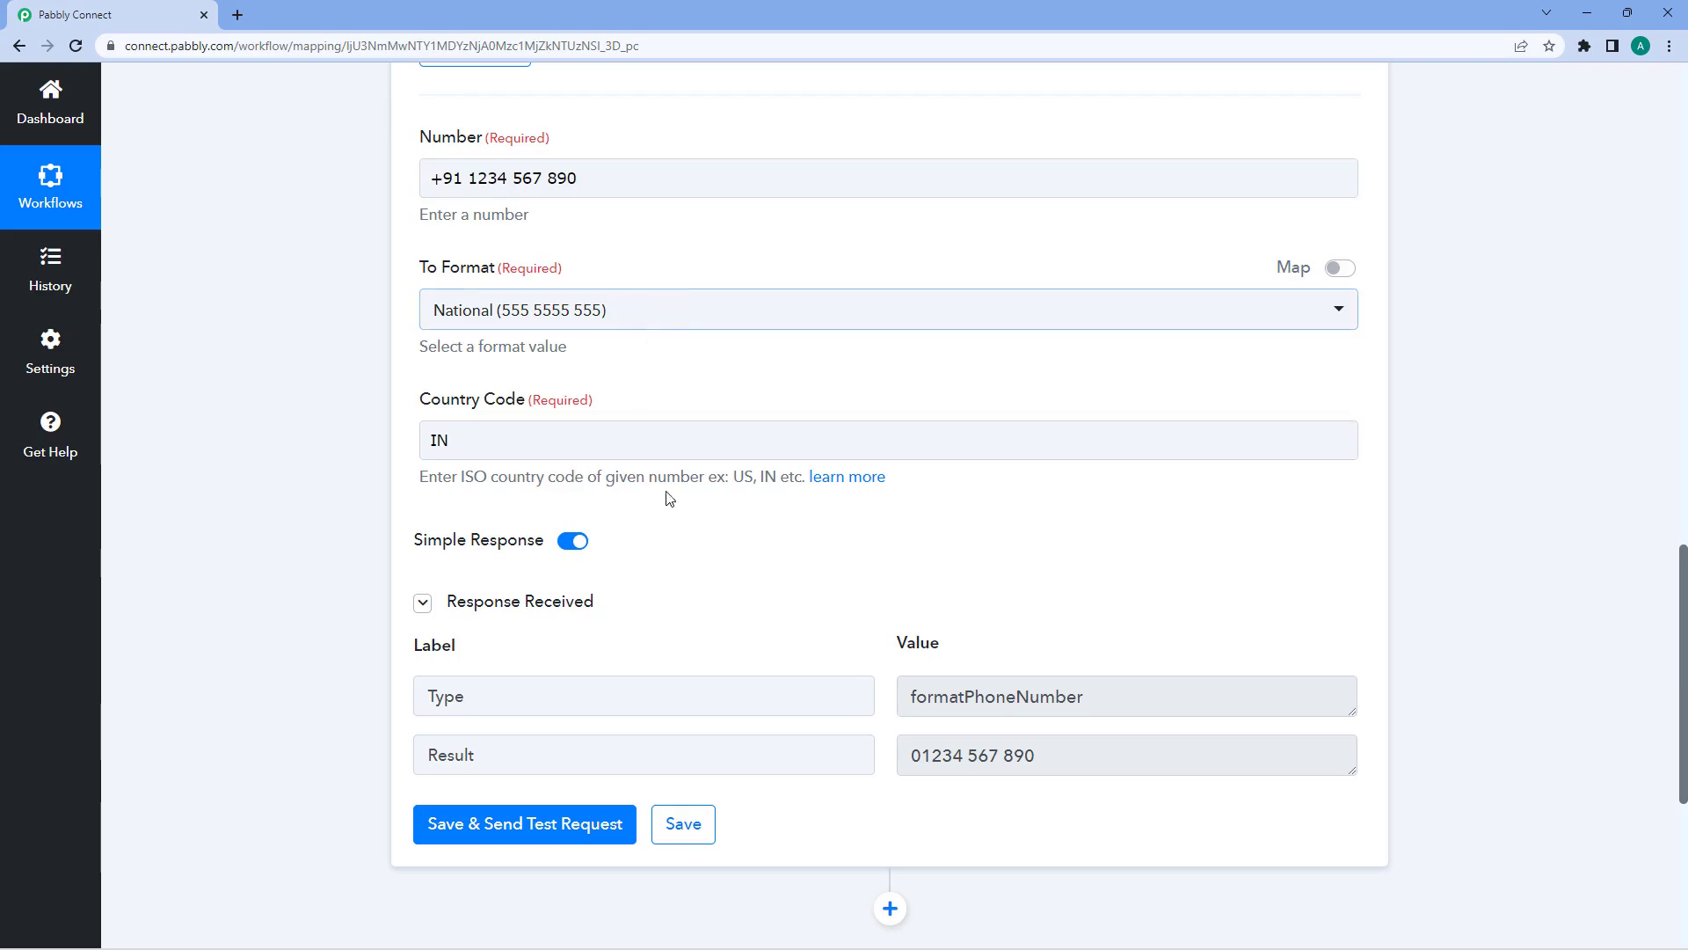
- Check the formatted phone number in the result against the National option among the To Format choices
drag(908, 759, 1059, 757)
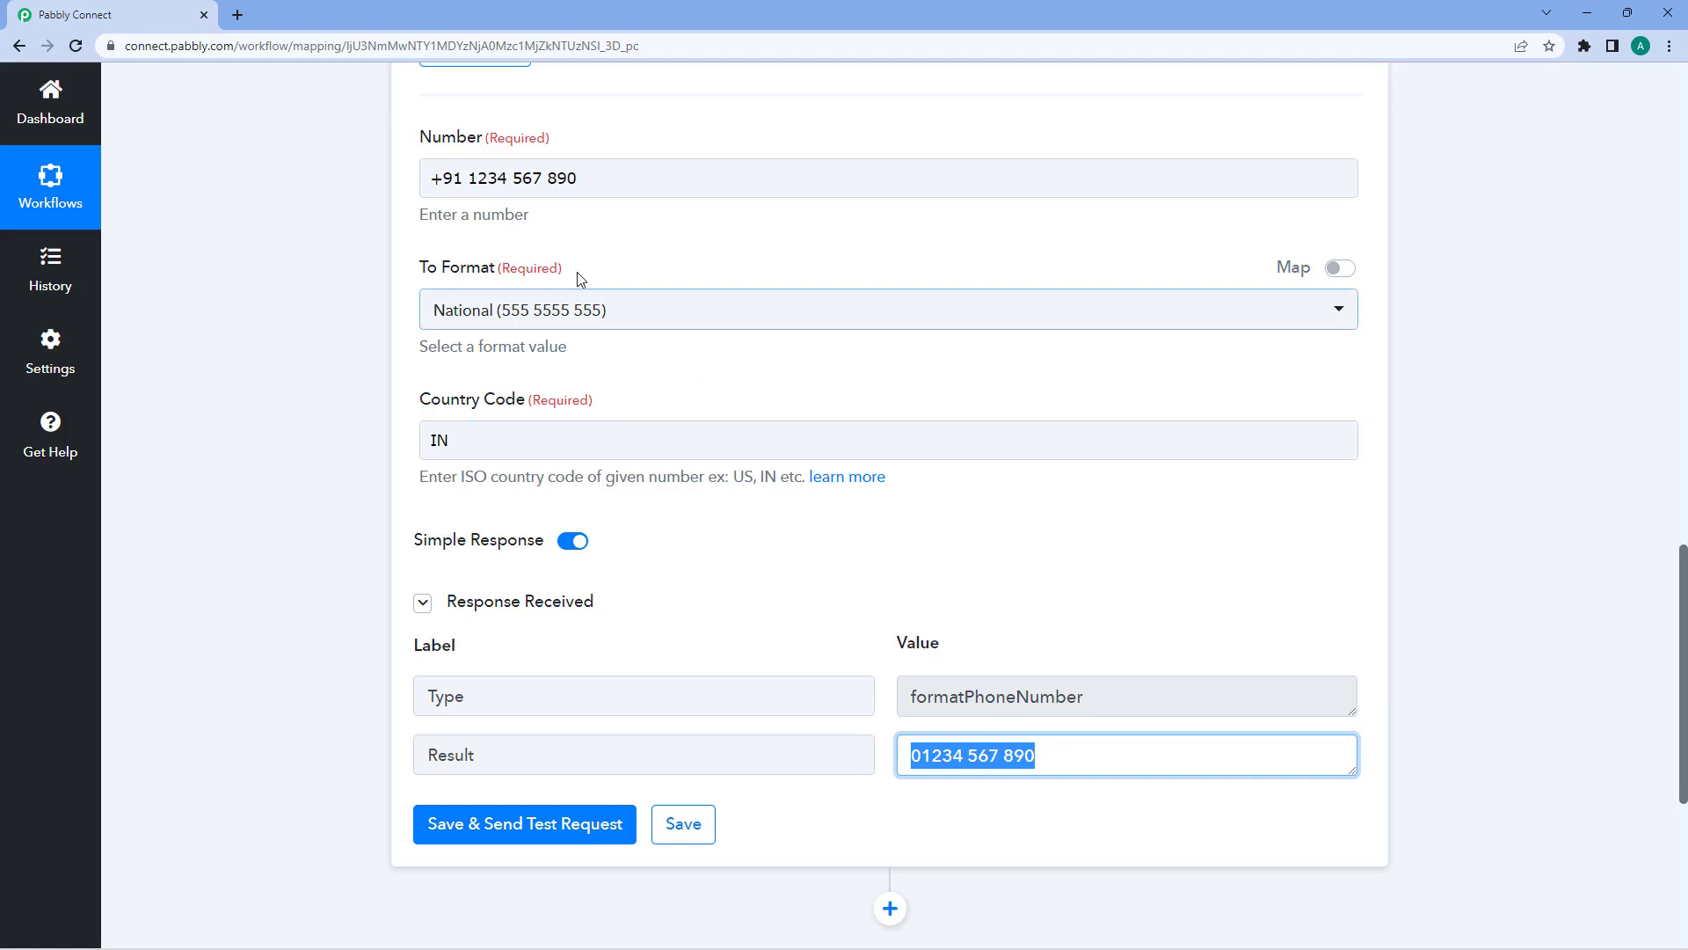
click(619, 308)
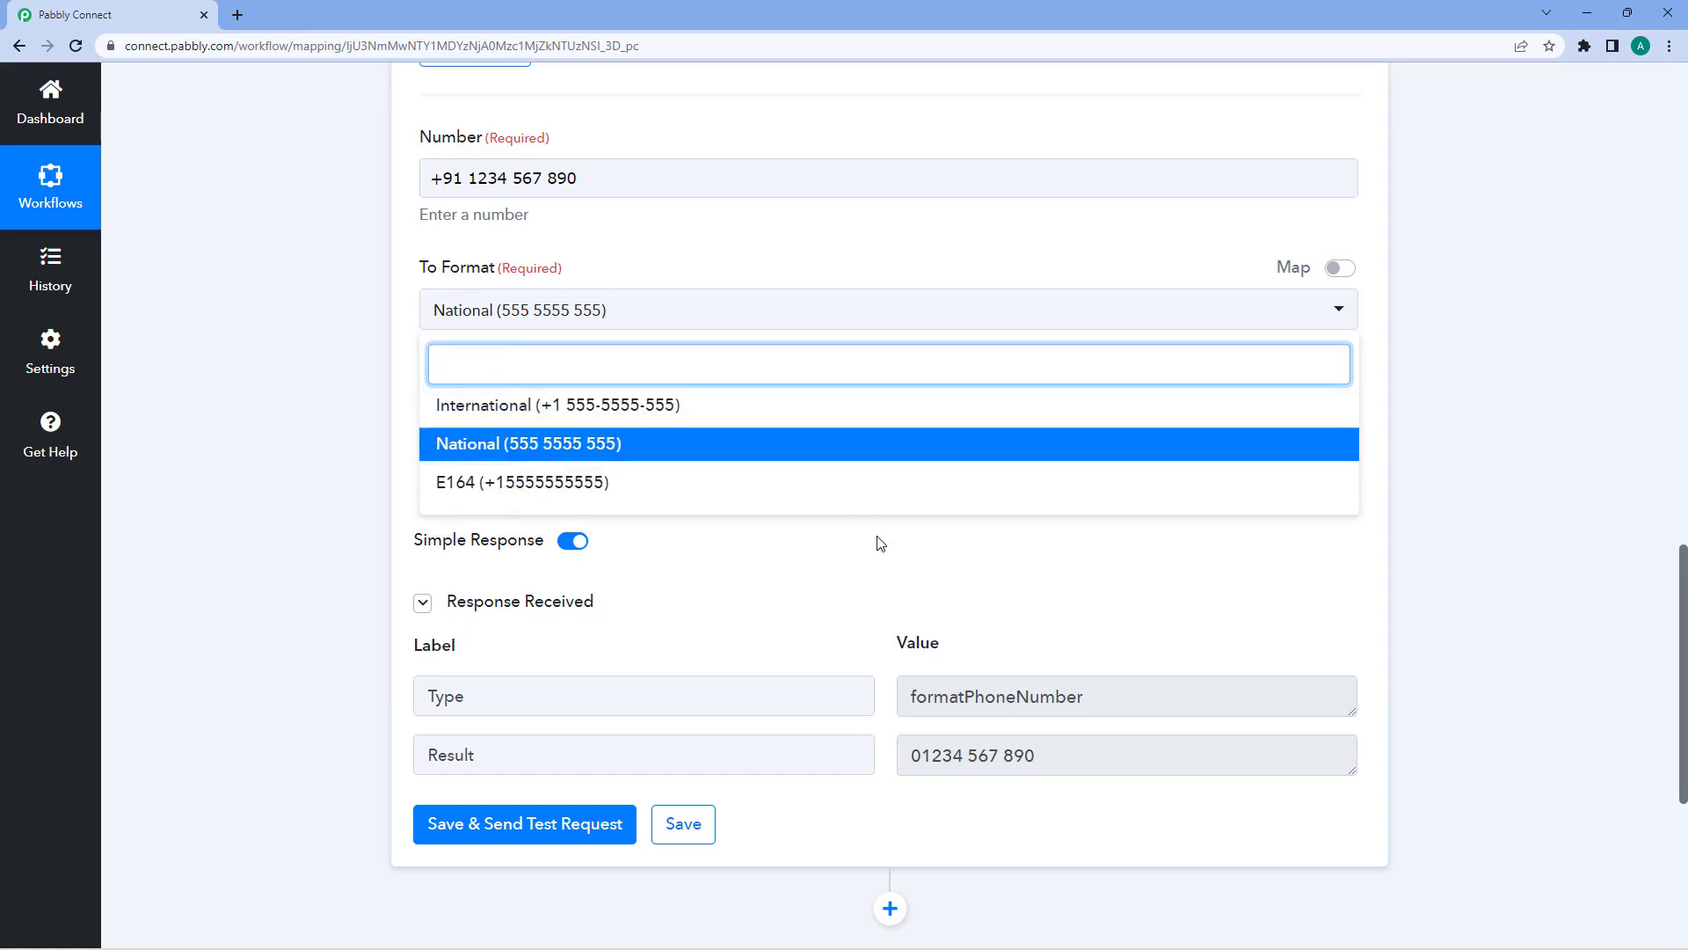
click(881, 603)
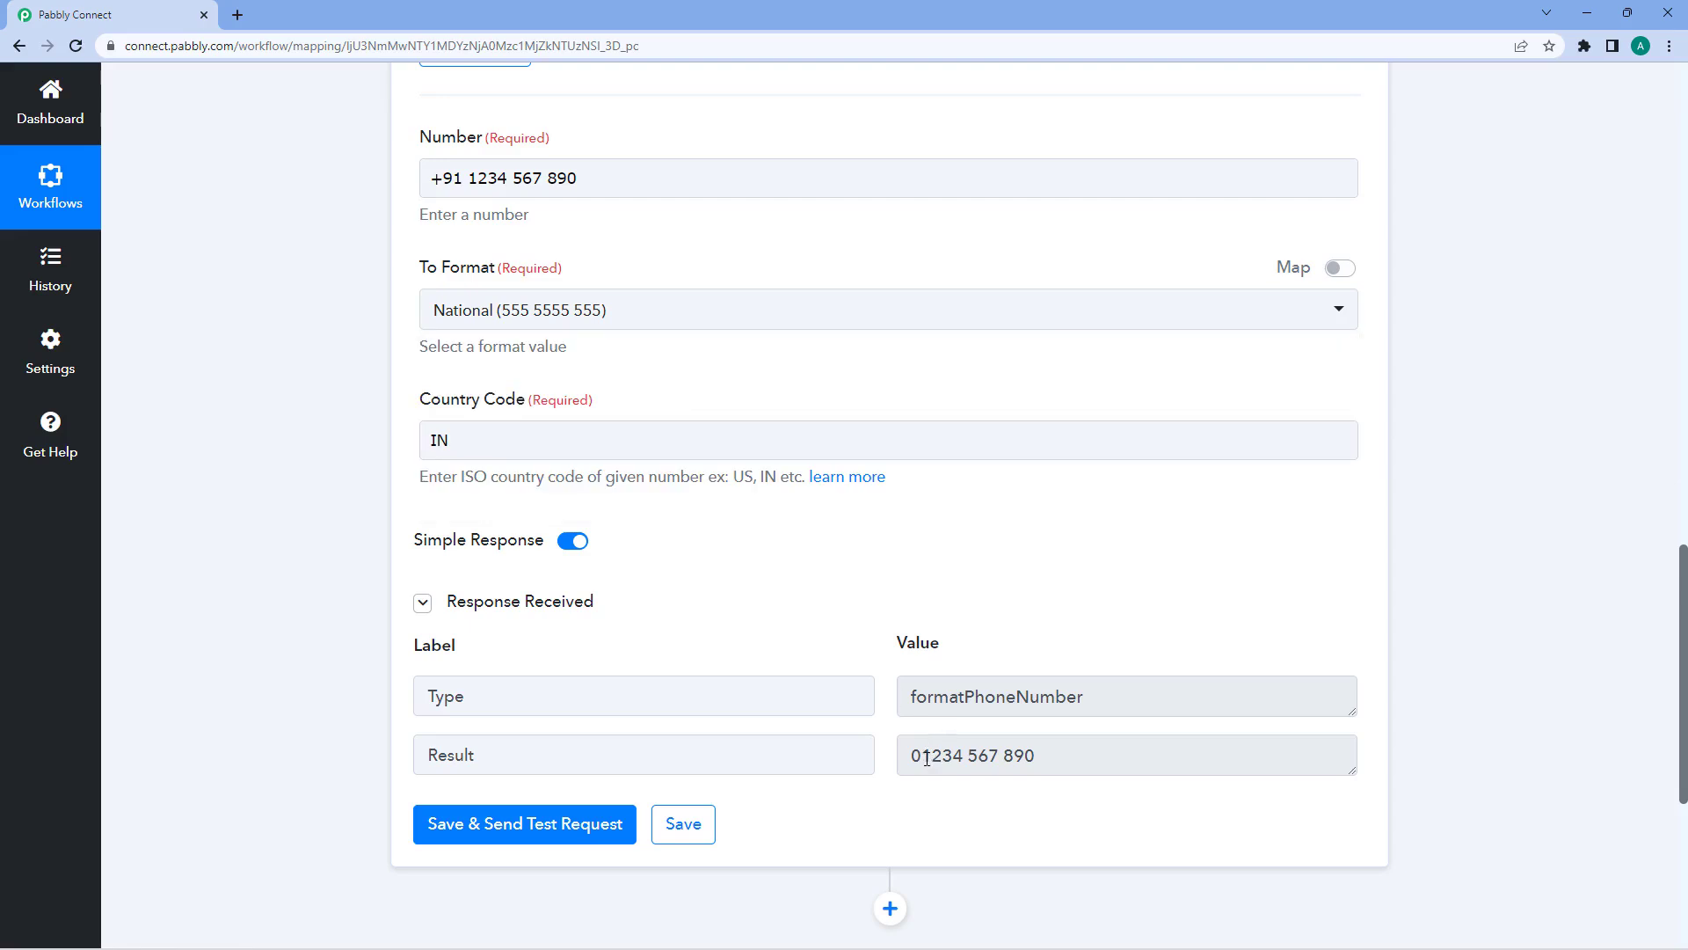
double_click(964, 756)
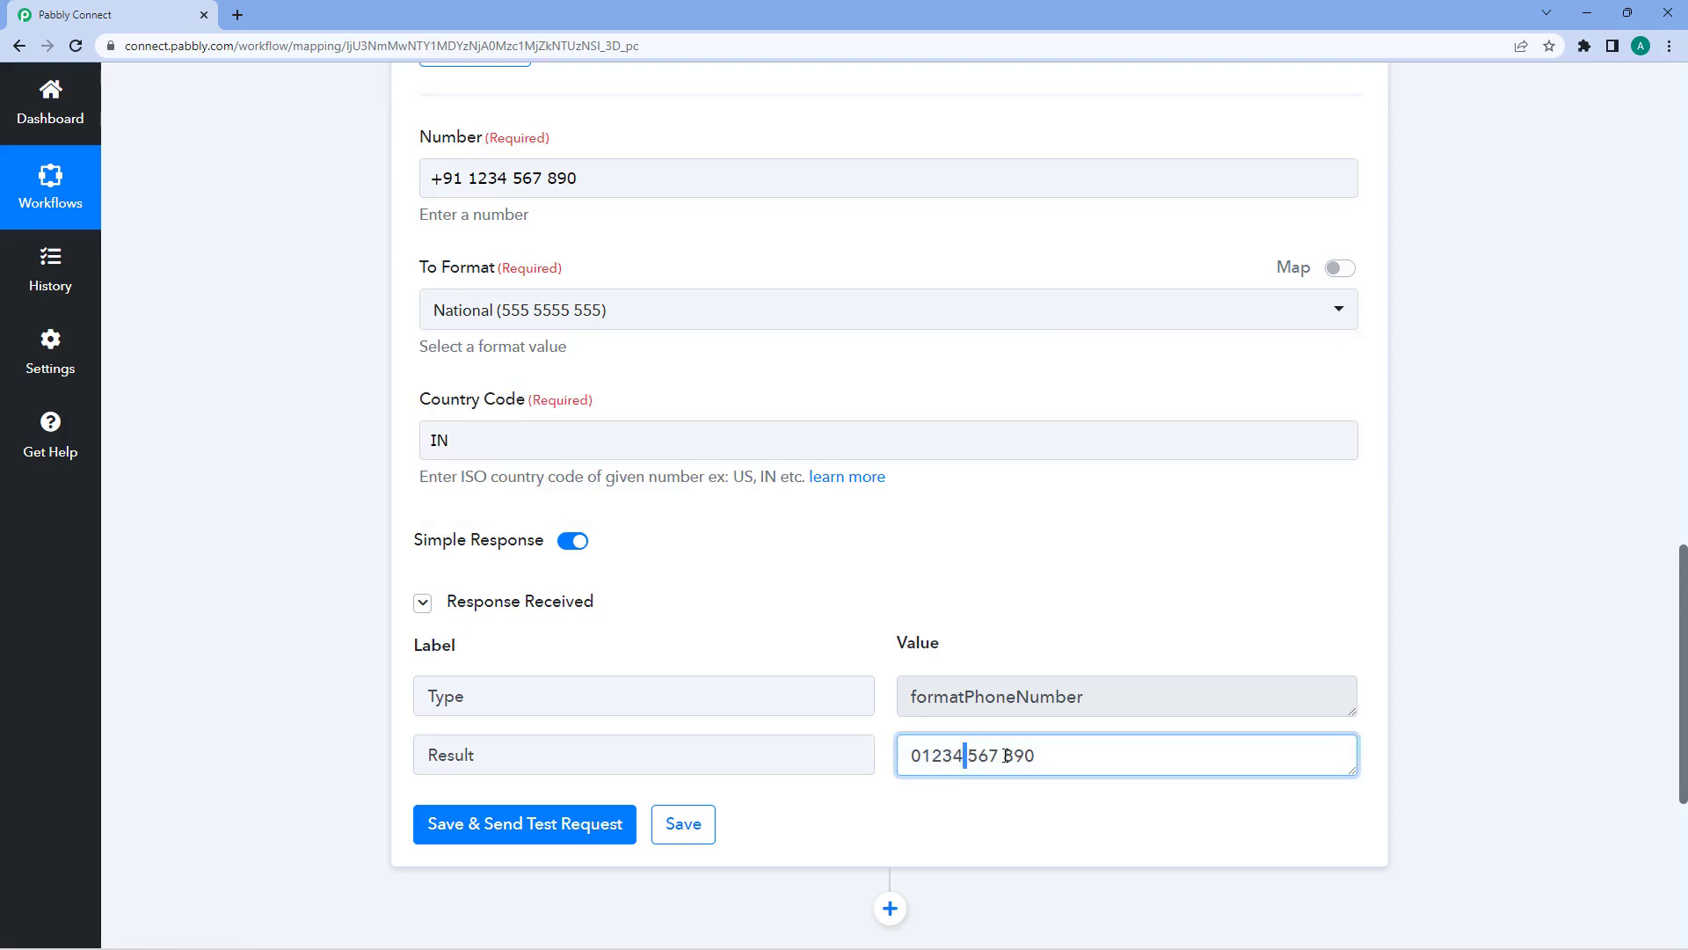
double_click(1000, 756)
click(961, 641)
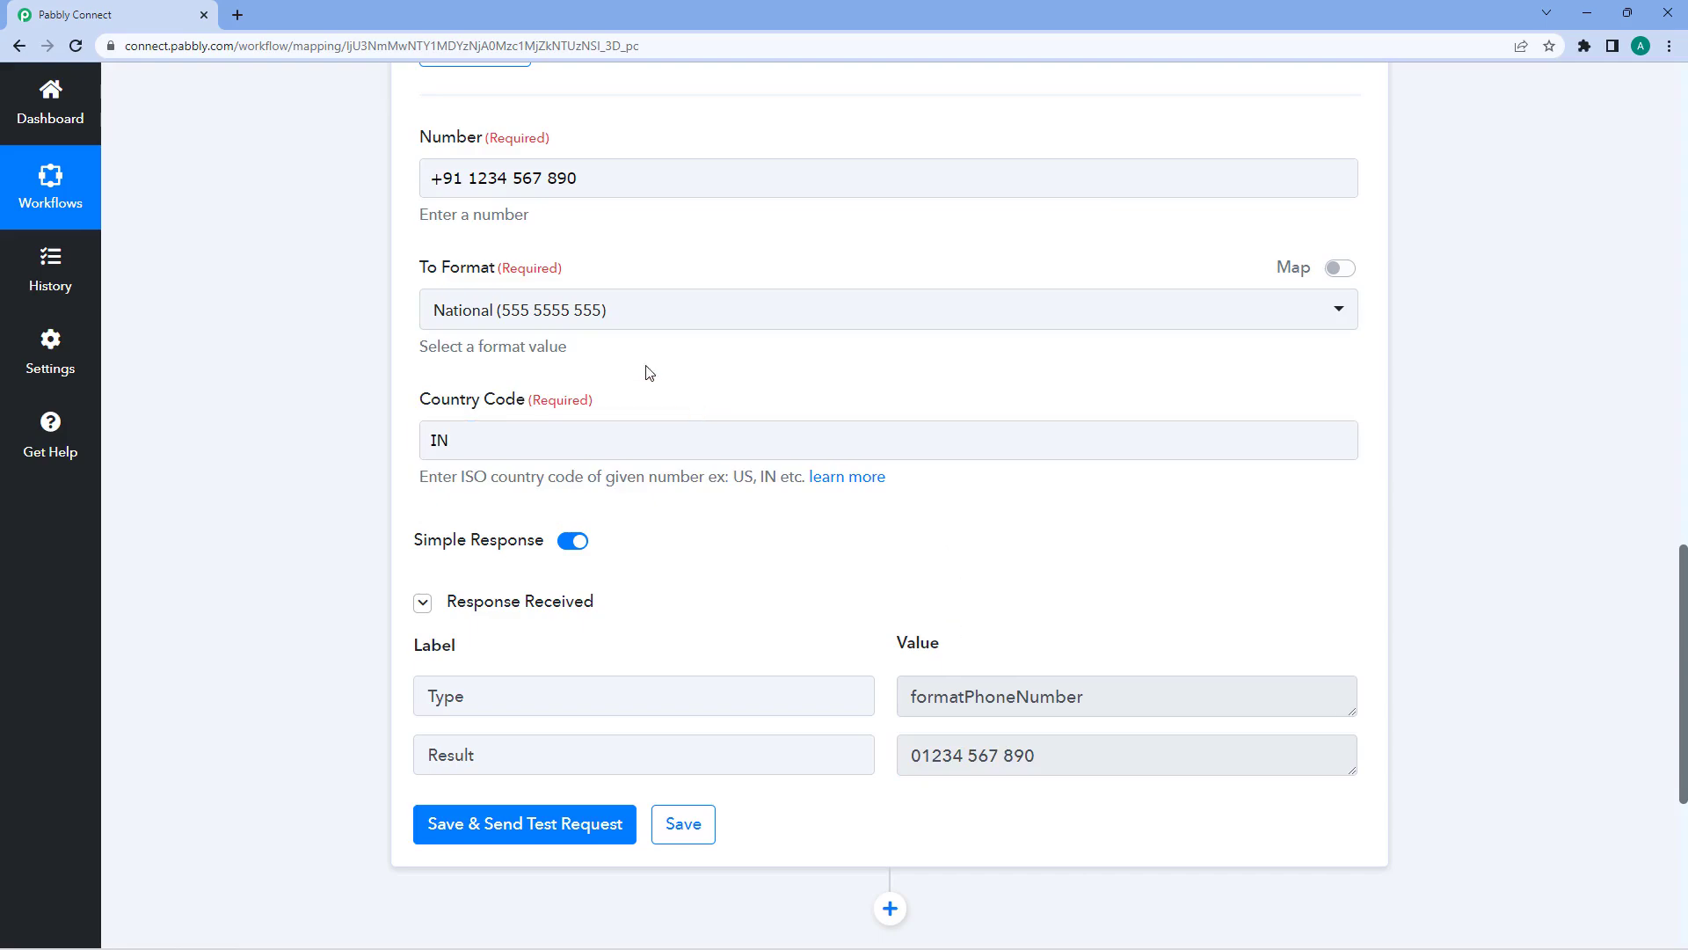
- Set To Format to E164, save and send a test request, and compare the result with the phone number entered
click(600, 318)
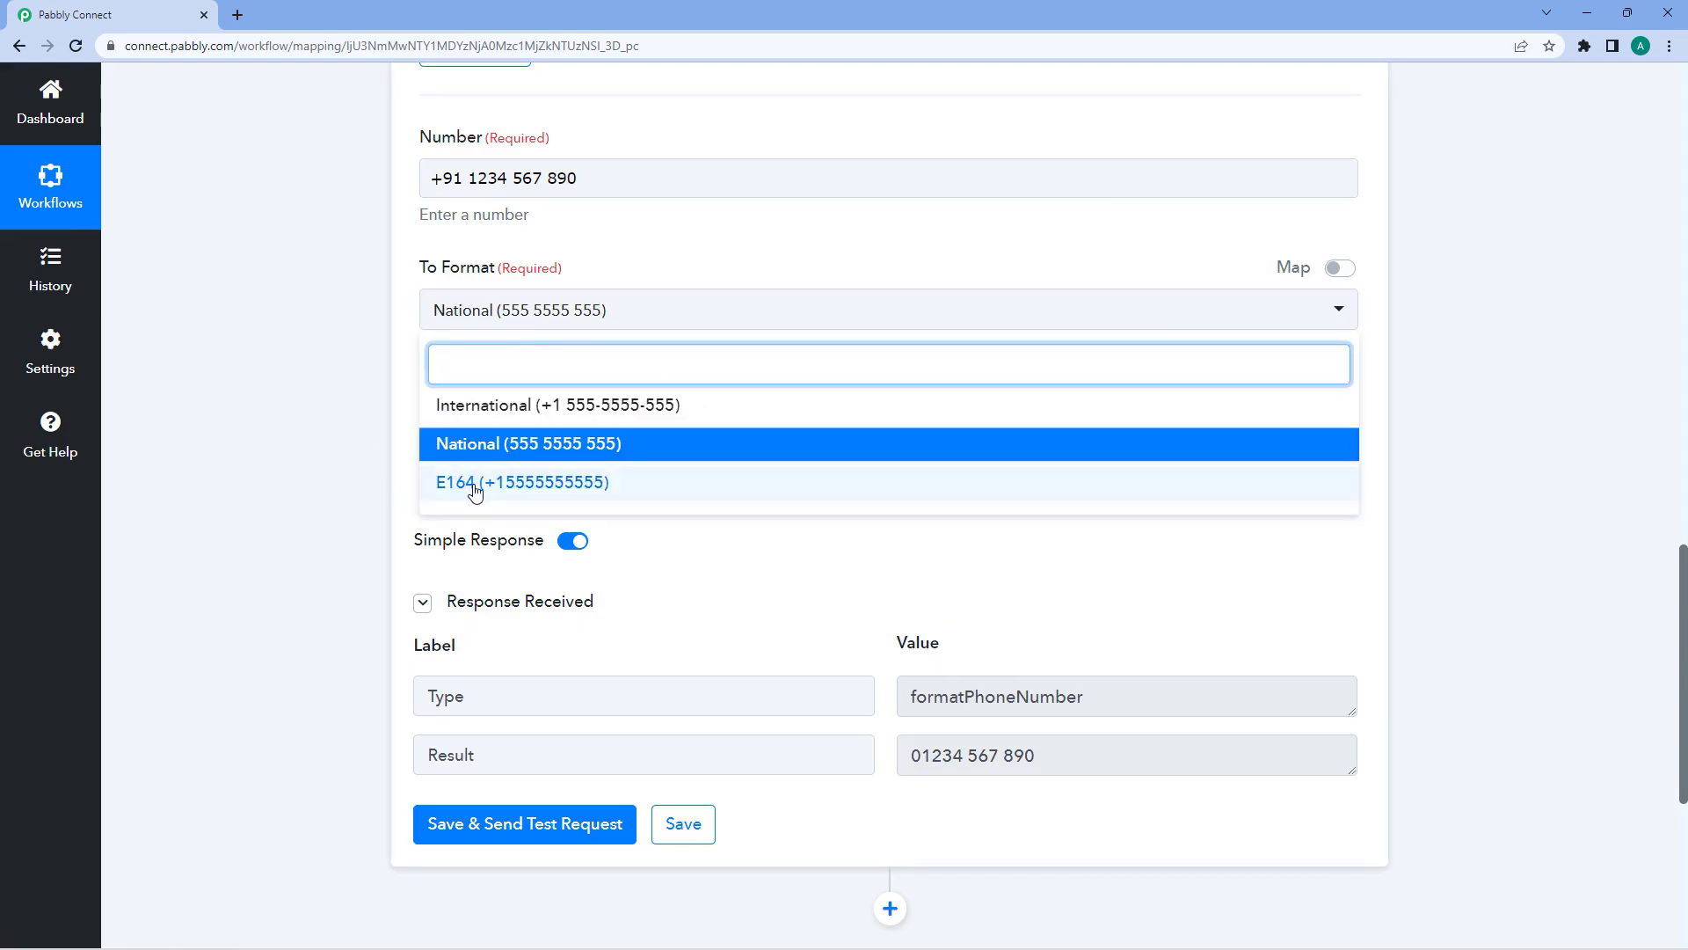
click(447, 483)
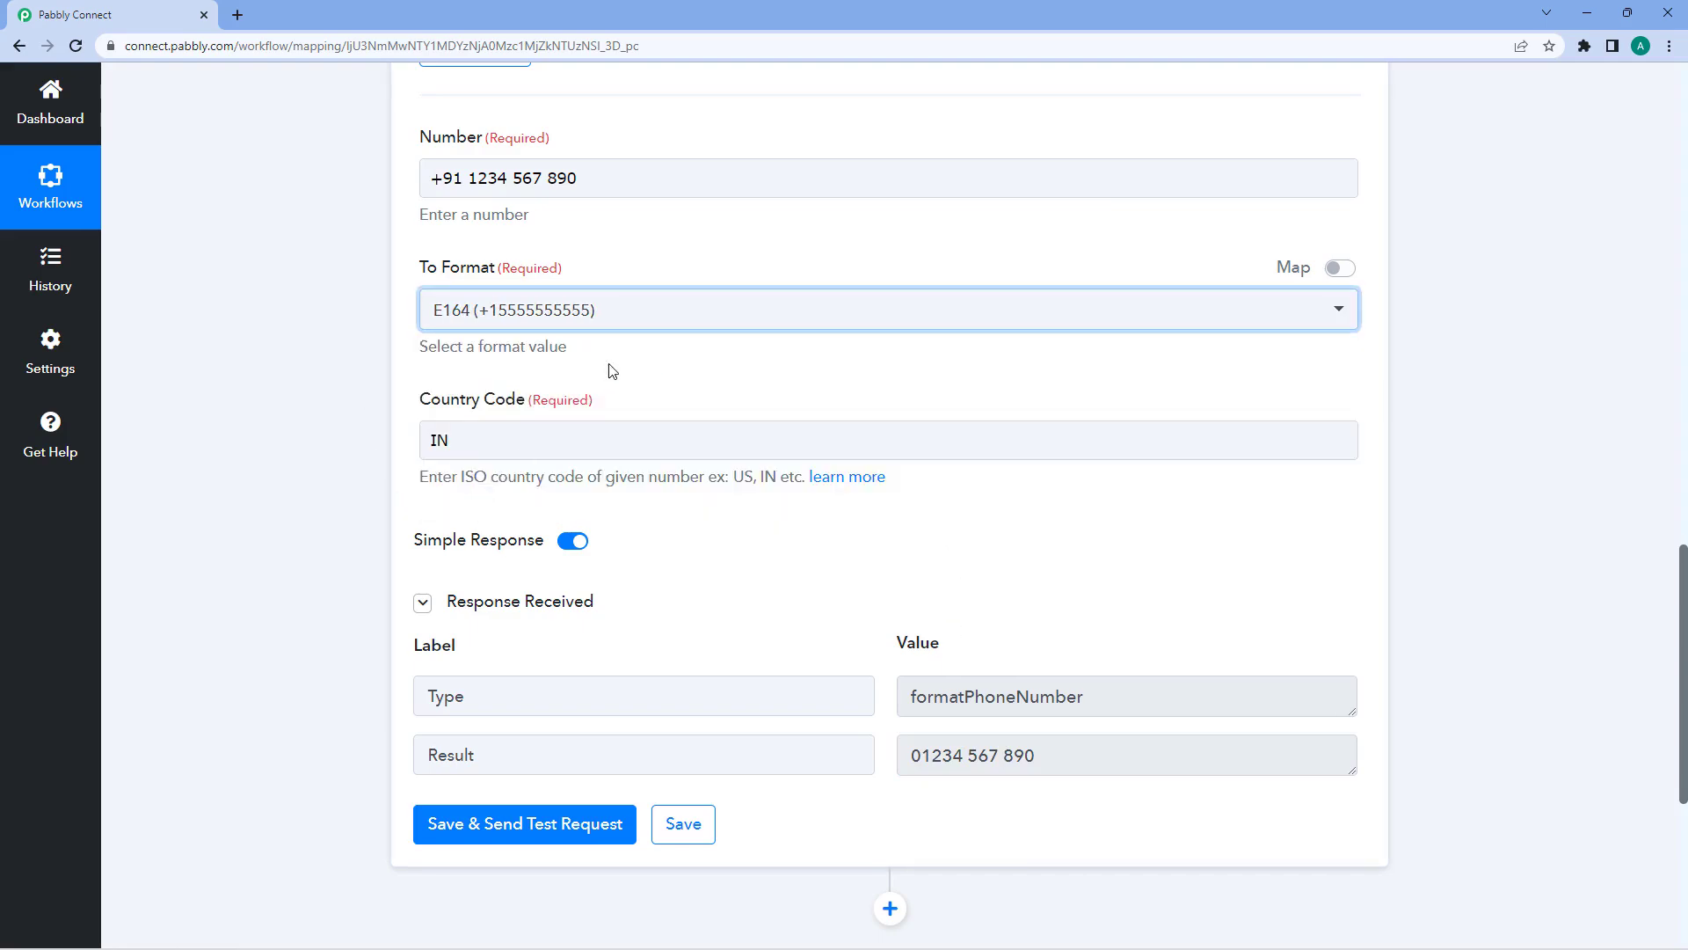
click(549, 825)
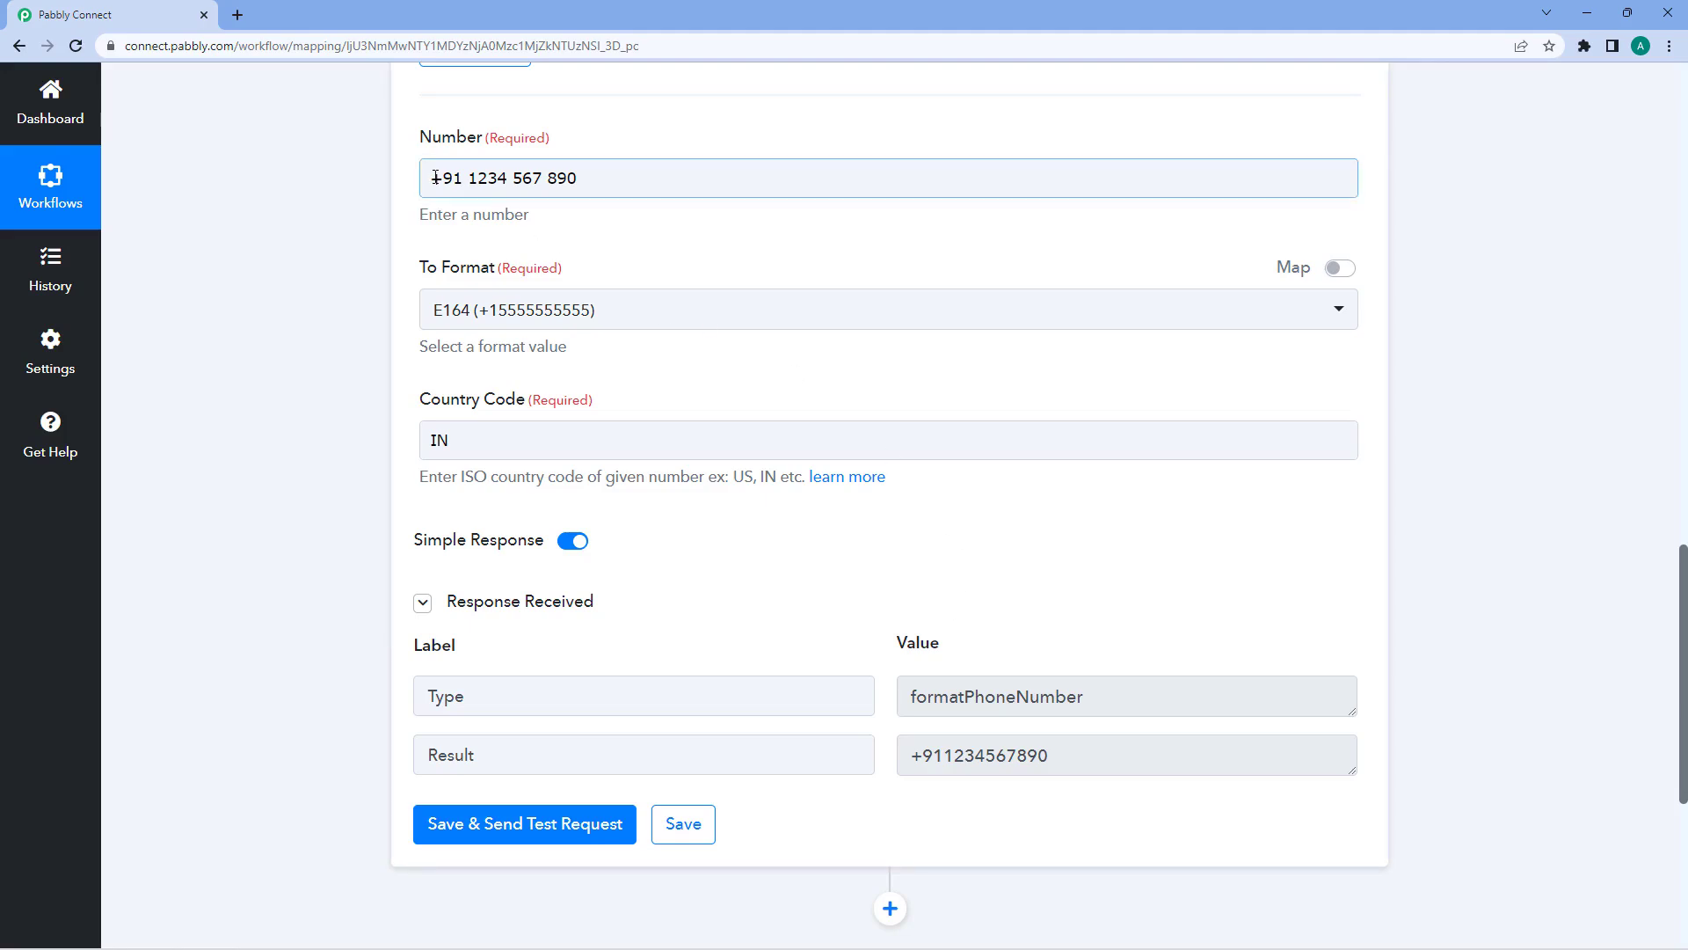
drag(430, 178, 466, 177)
double_click(471, 180)
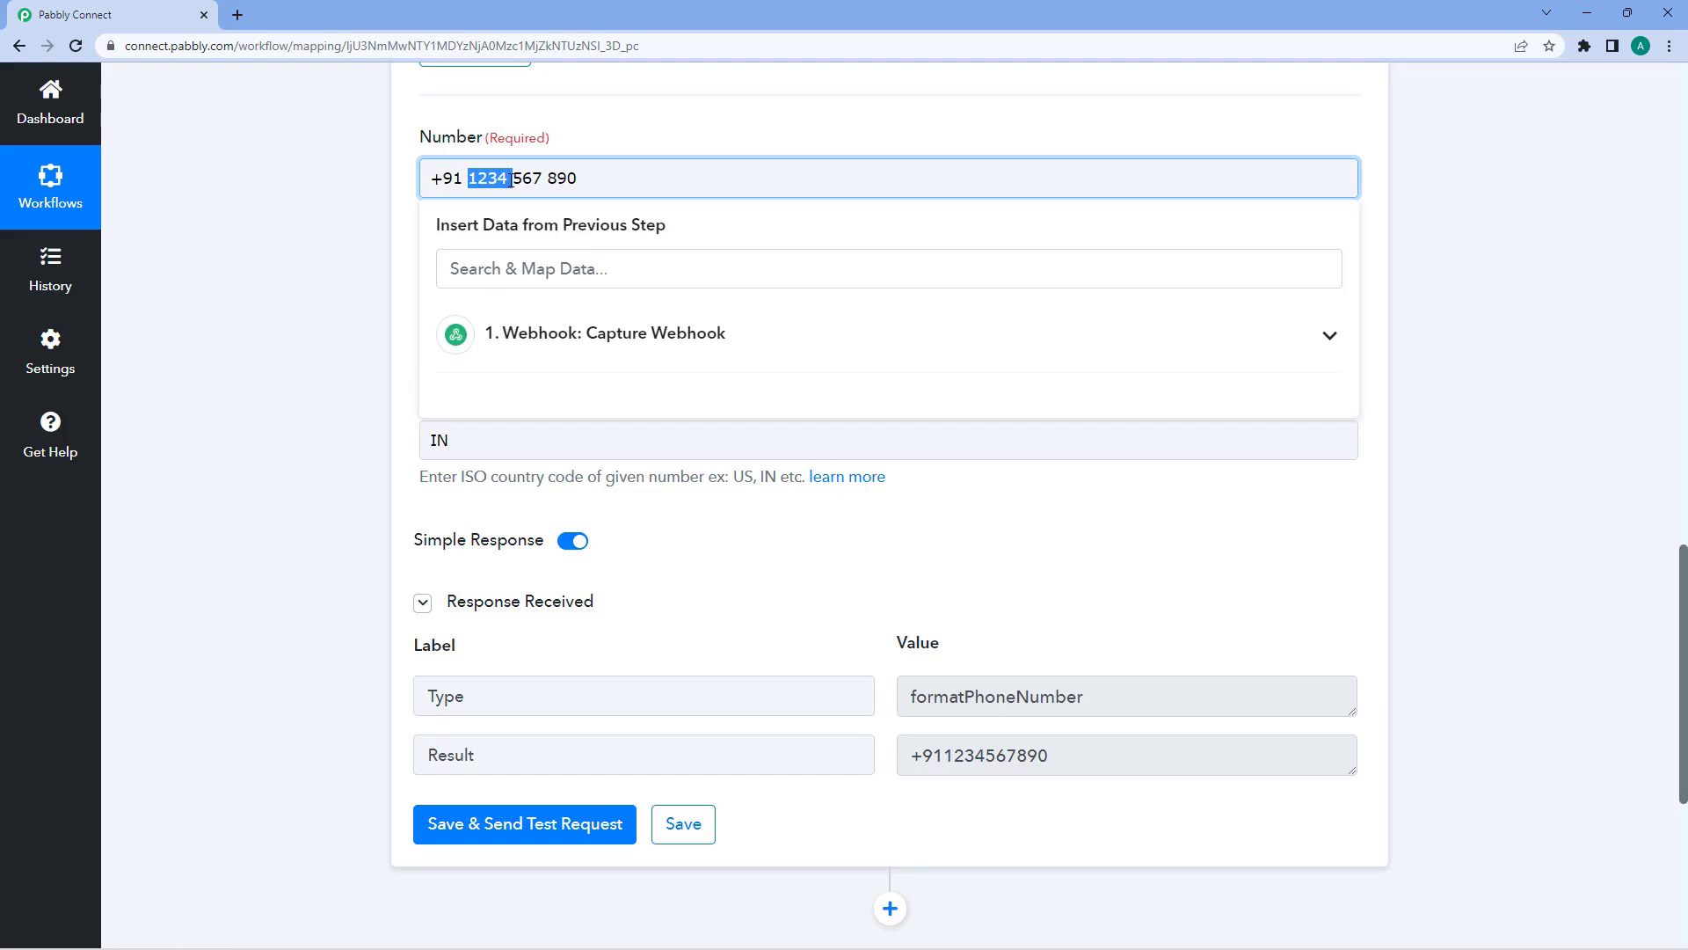
click(509, 180)
click(604, 127)
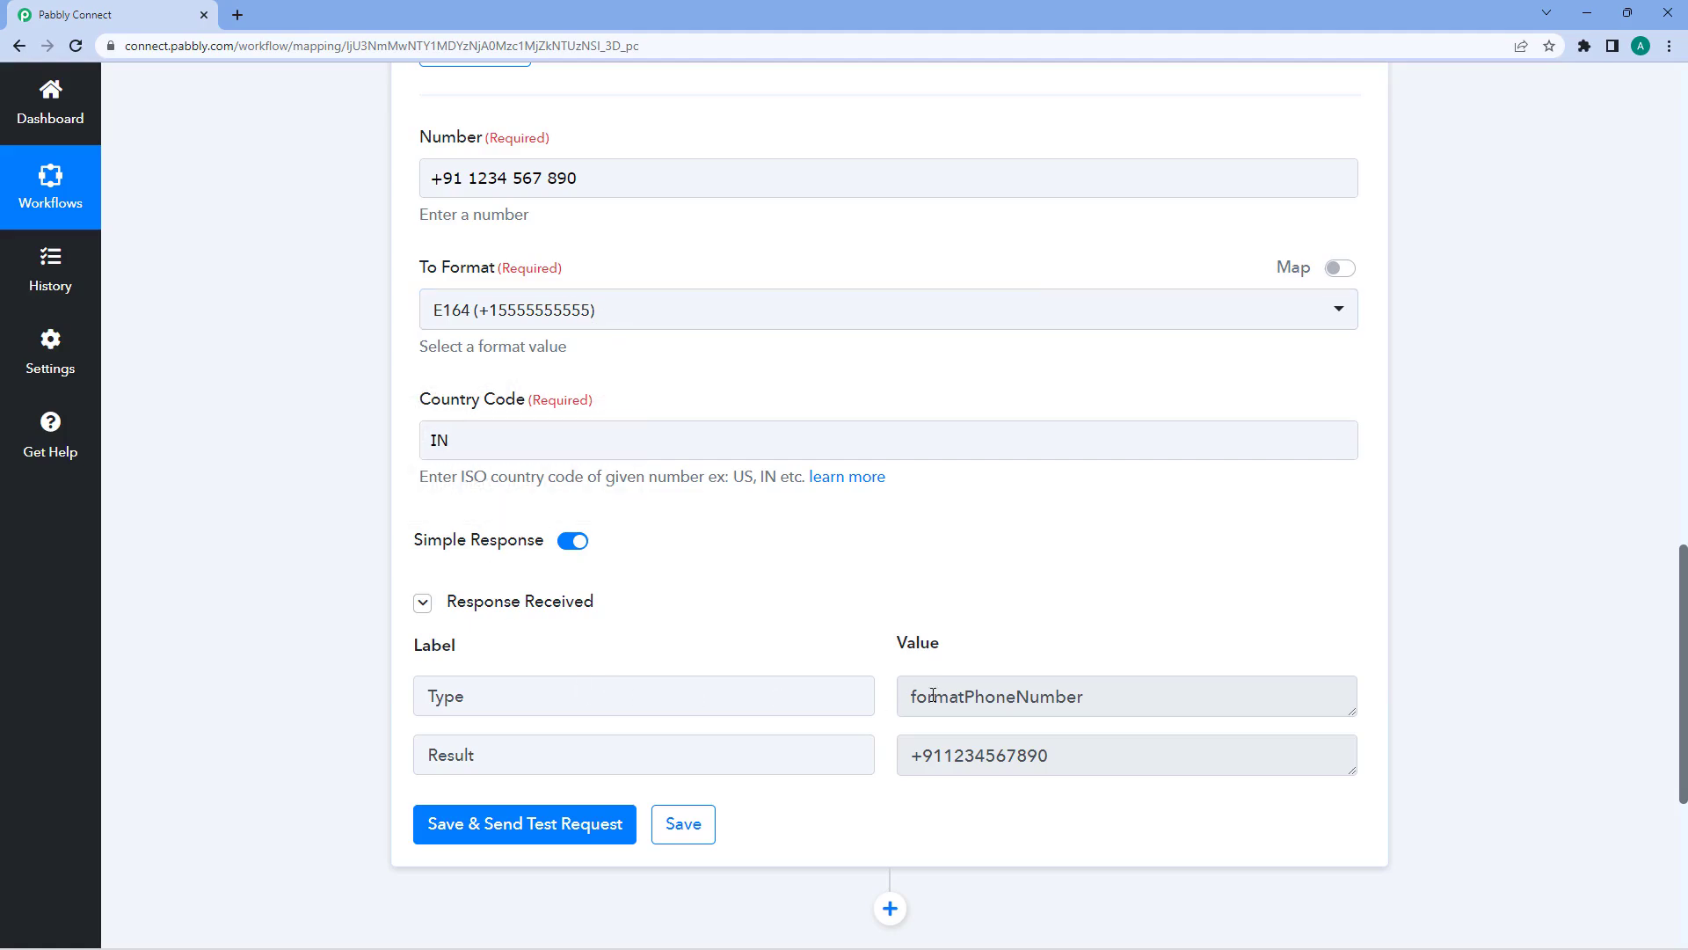
drag(1088, 758, 861, 758)
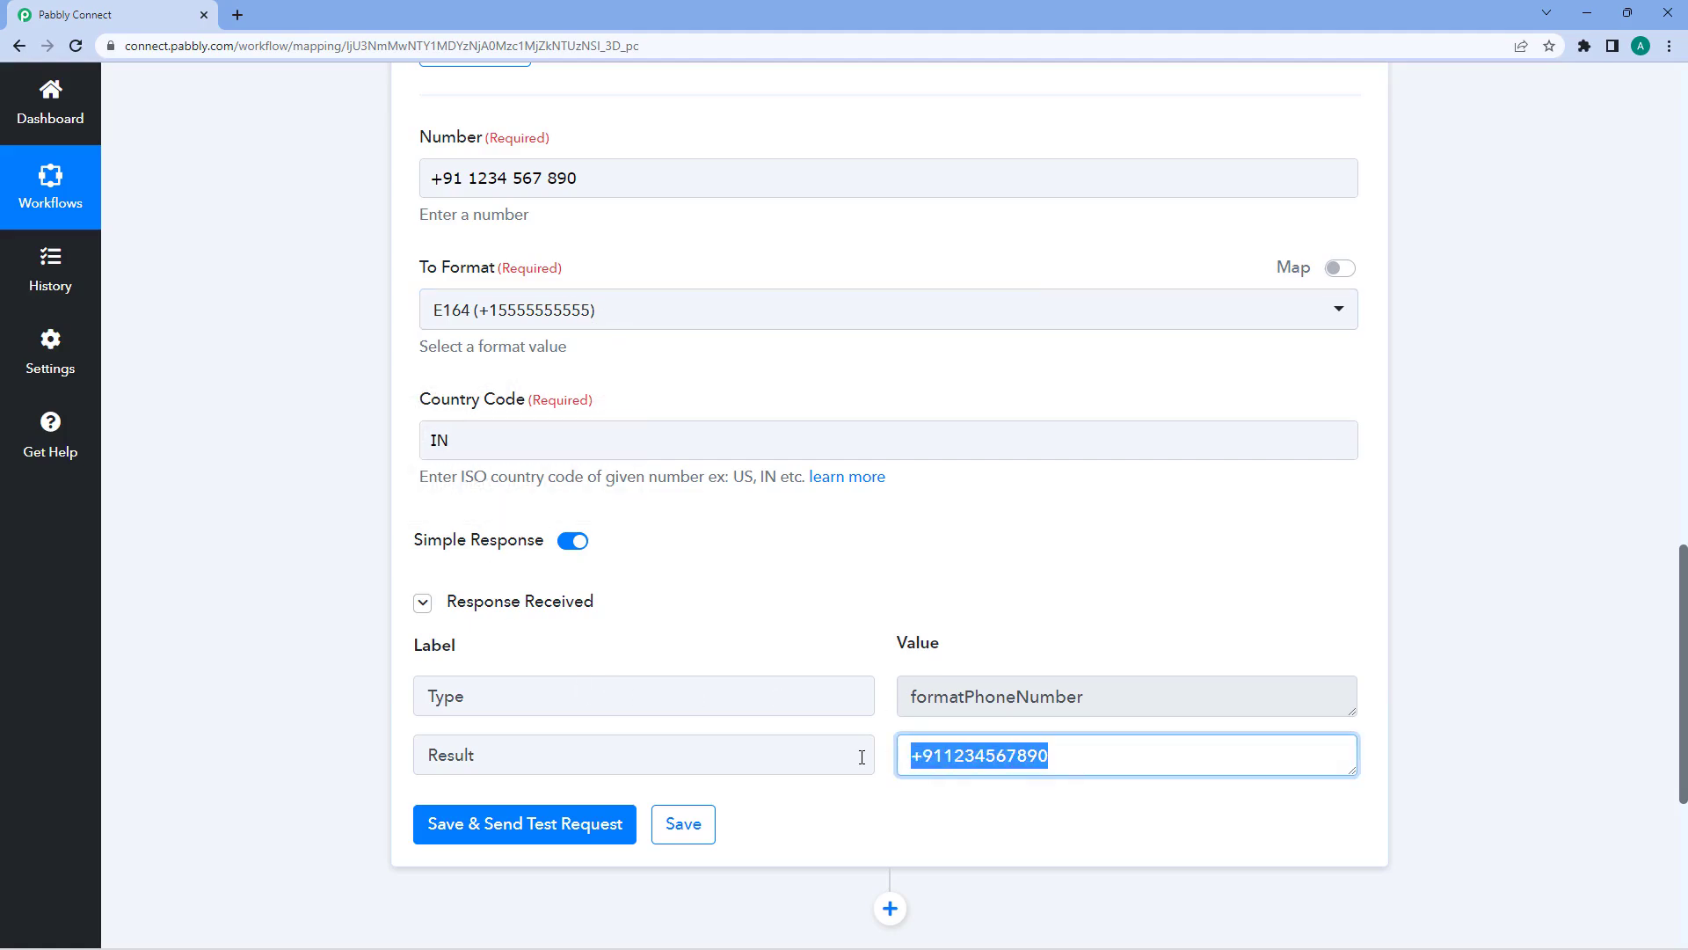
click(845, 609)
- Change the Number Formatter action event to Format Currency and connect it
scroll(842, 615, up, 2)
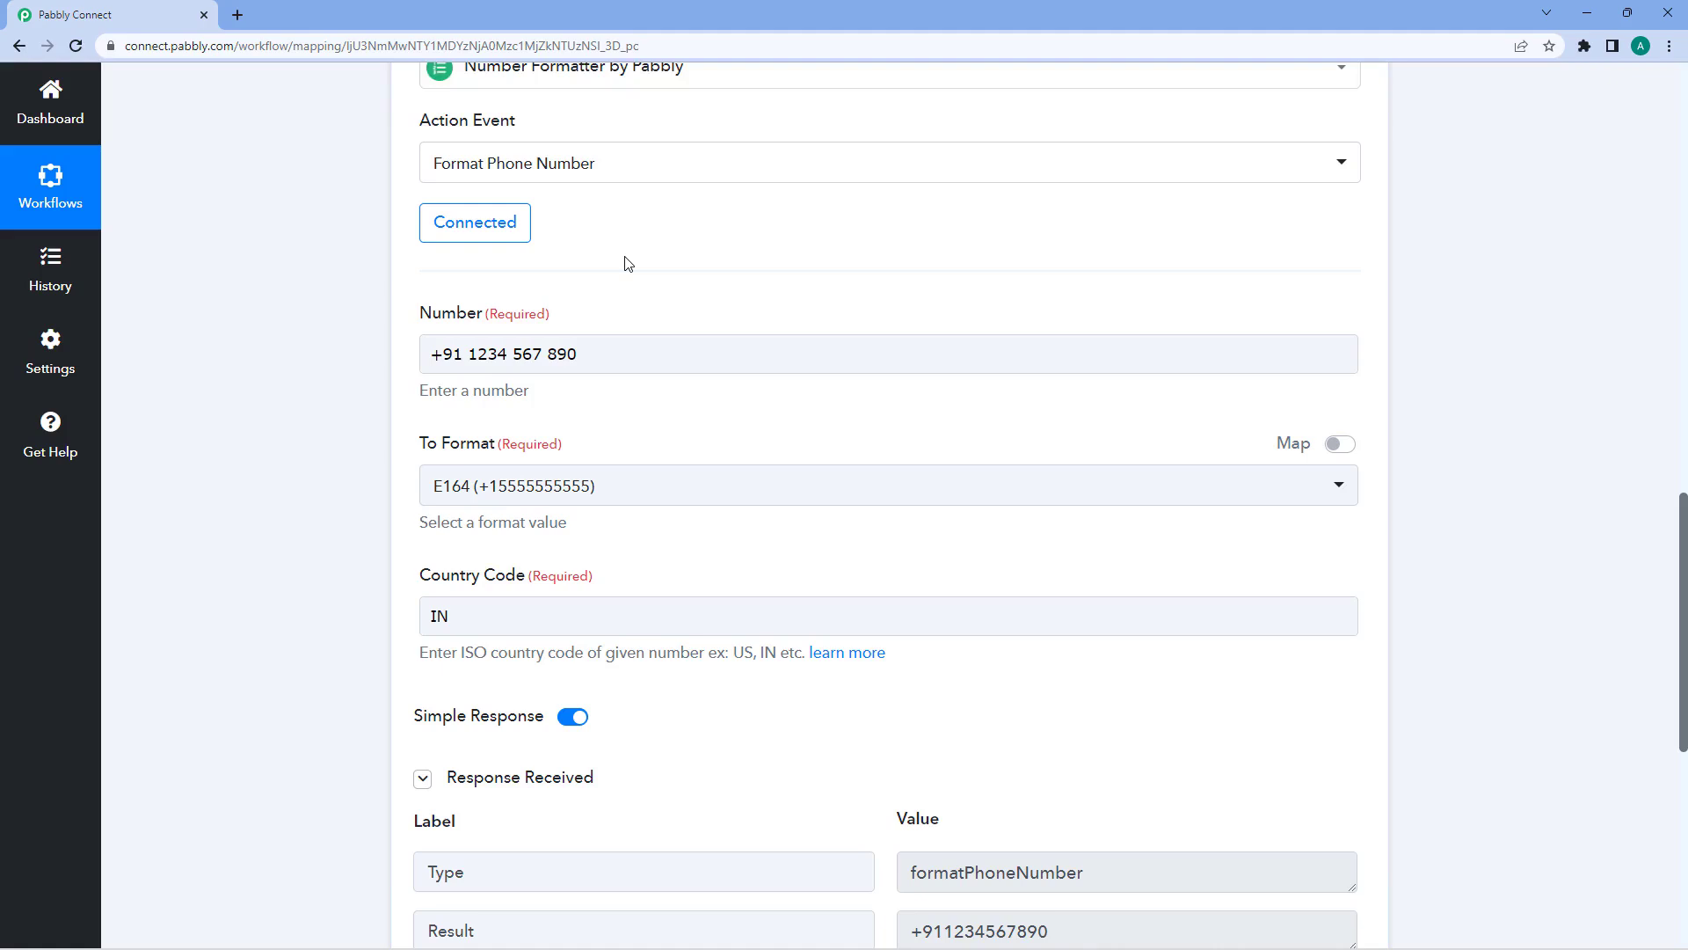
scroll(633, 282, up, 2)
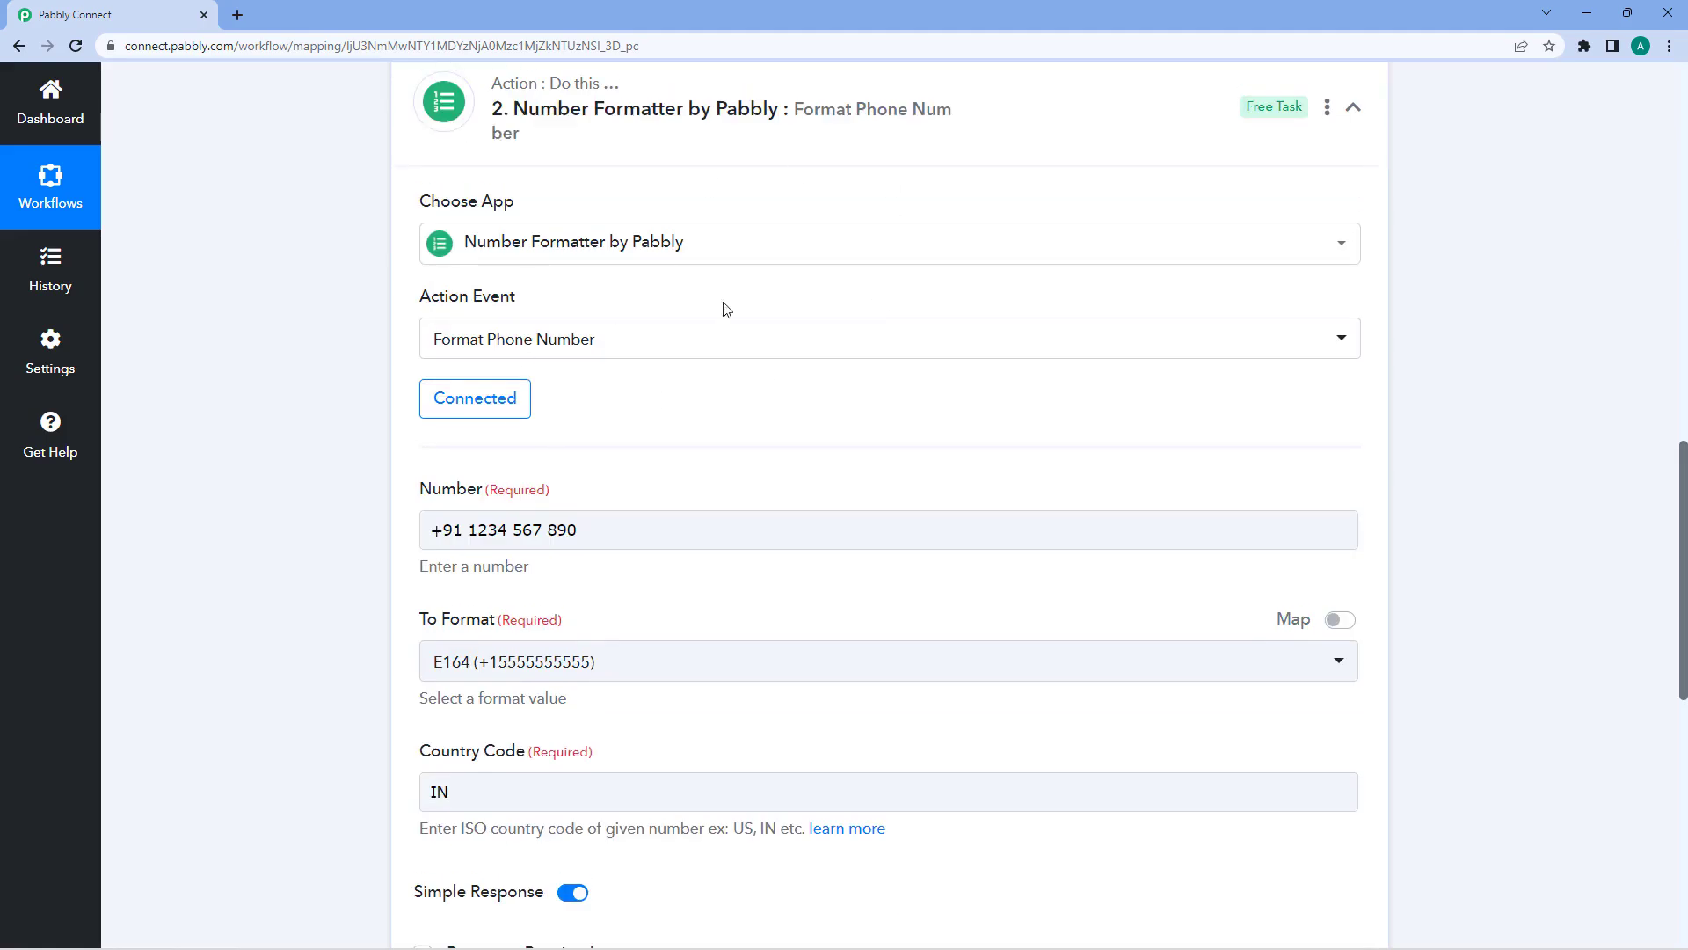
click(656, 342)
scroll(325, 431, down, 1)
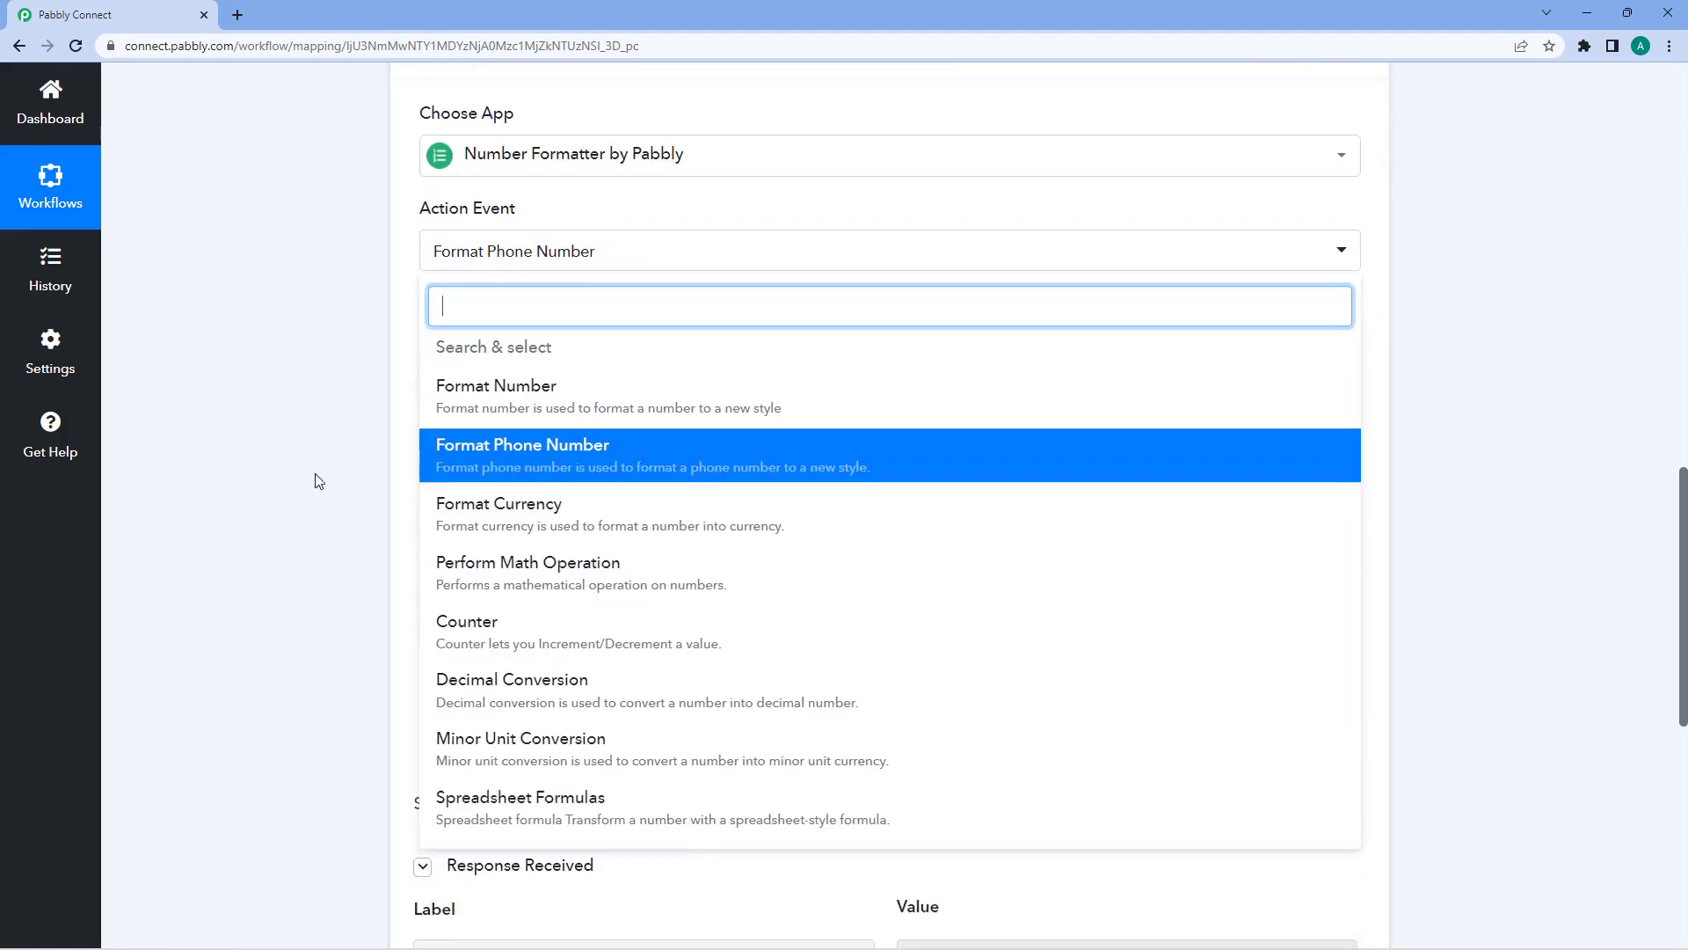
click(587, 513)
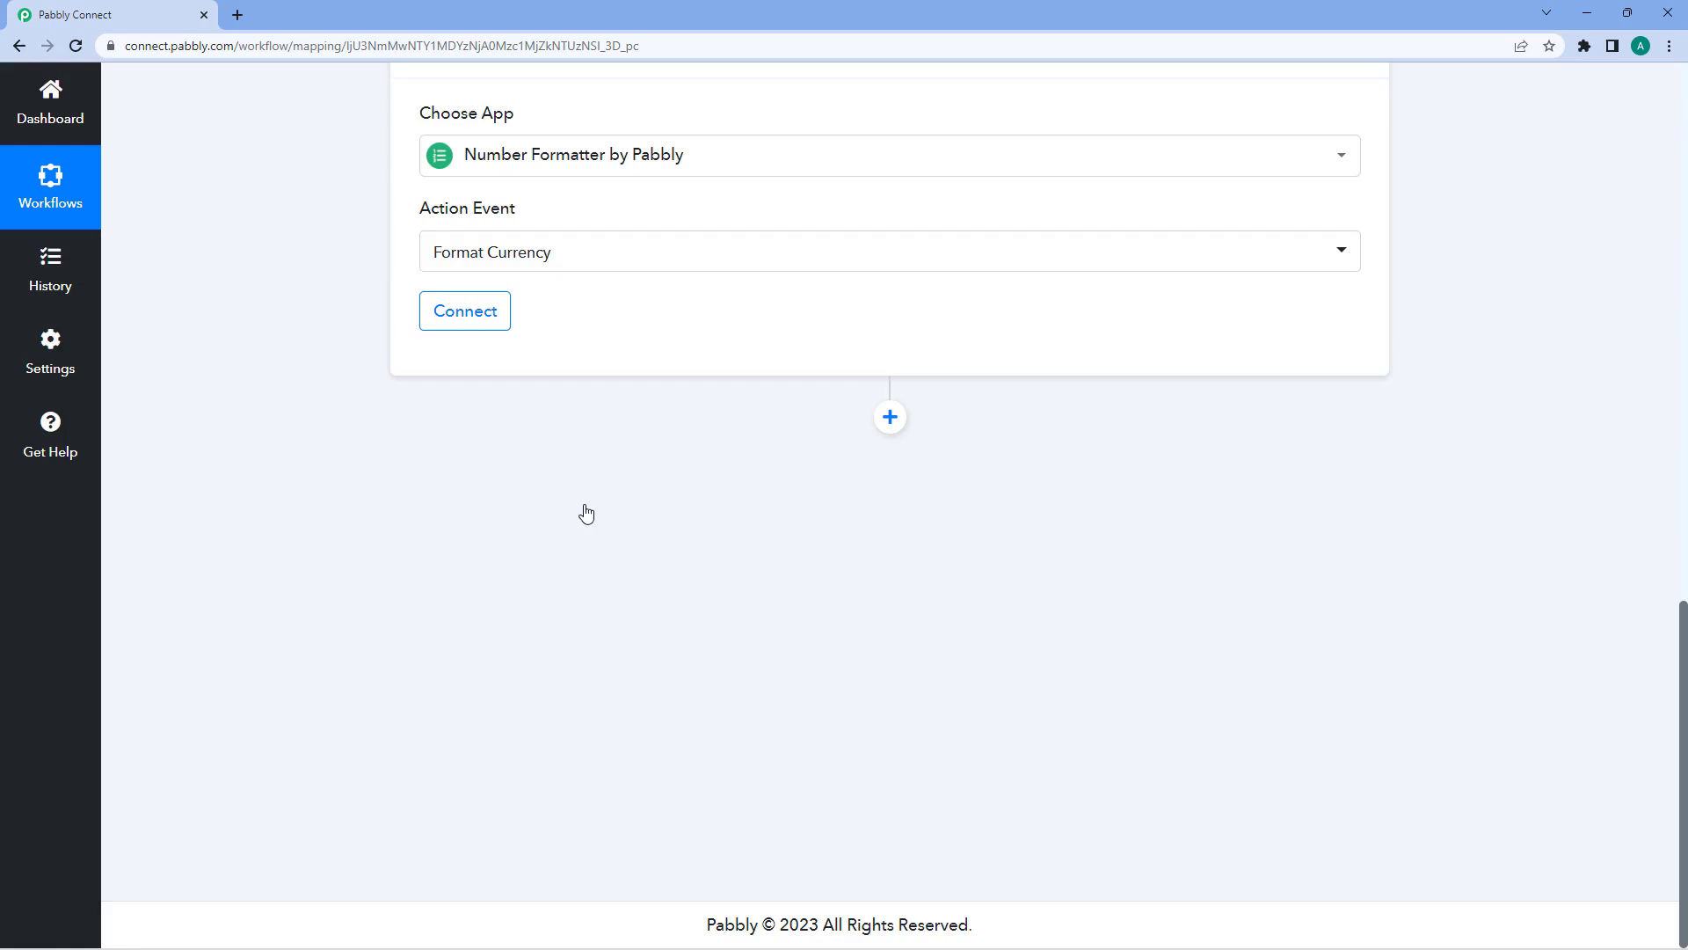
click(505, 310)
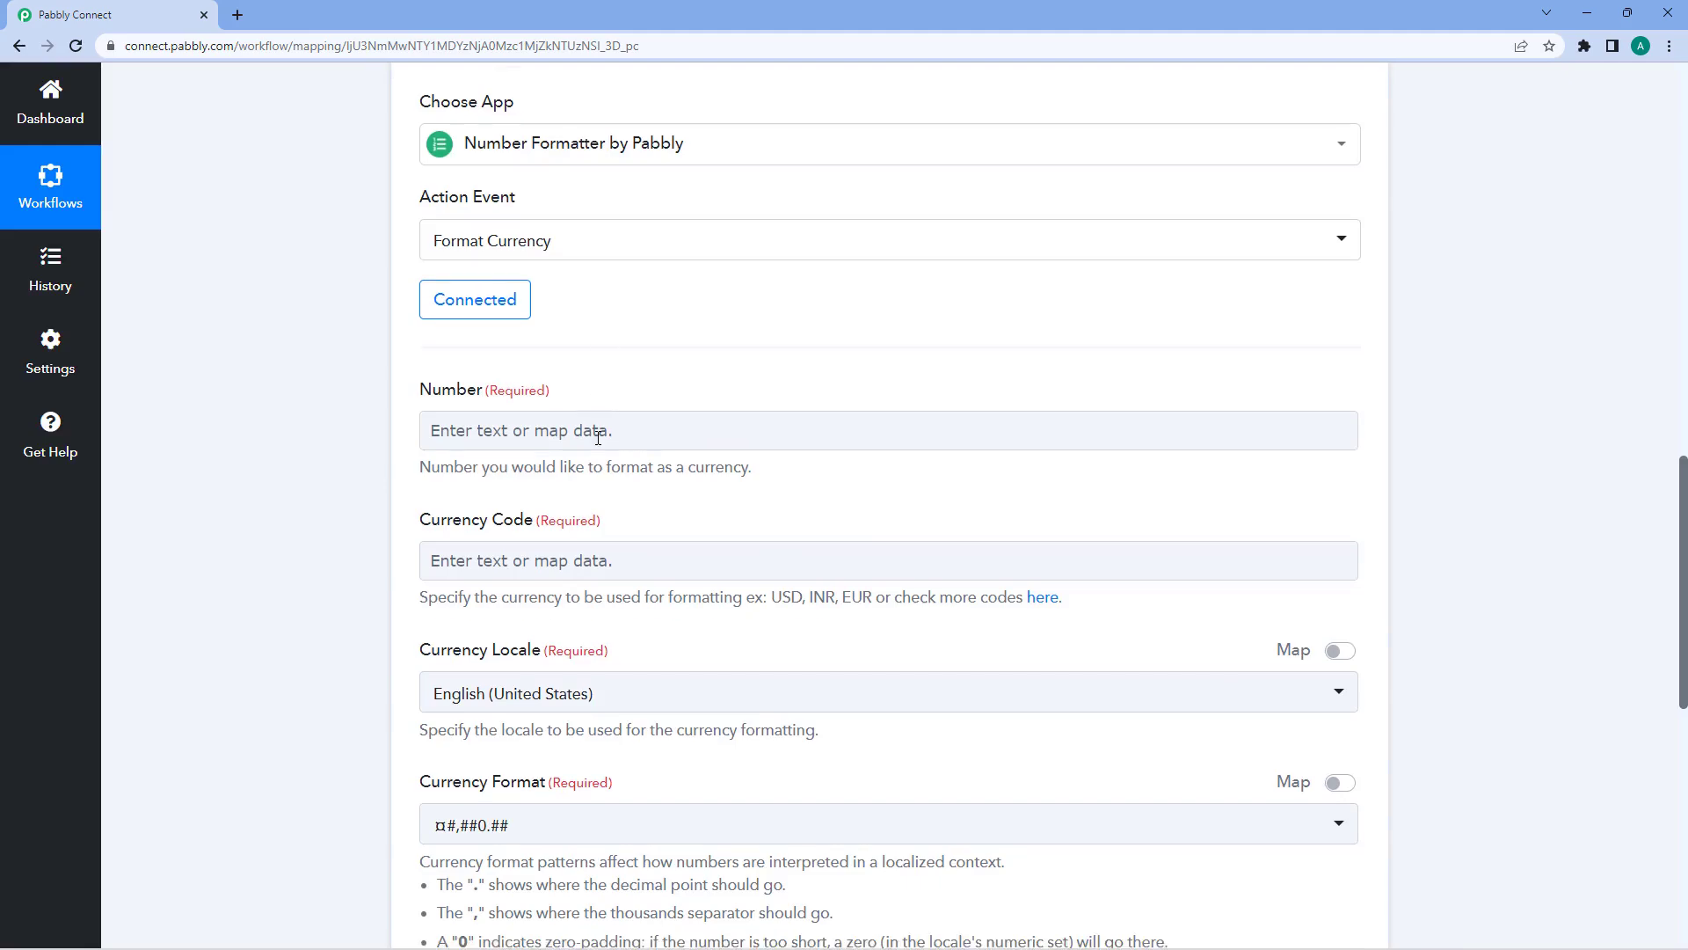
- Review the Format Currency fields and locate the Amount label and value in the captured webhook response
scroll(596, 480, down, 2)
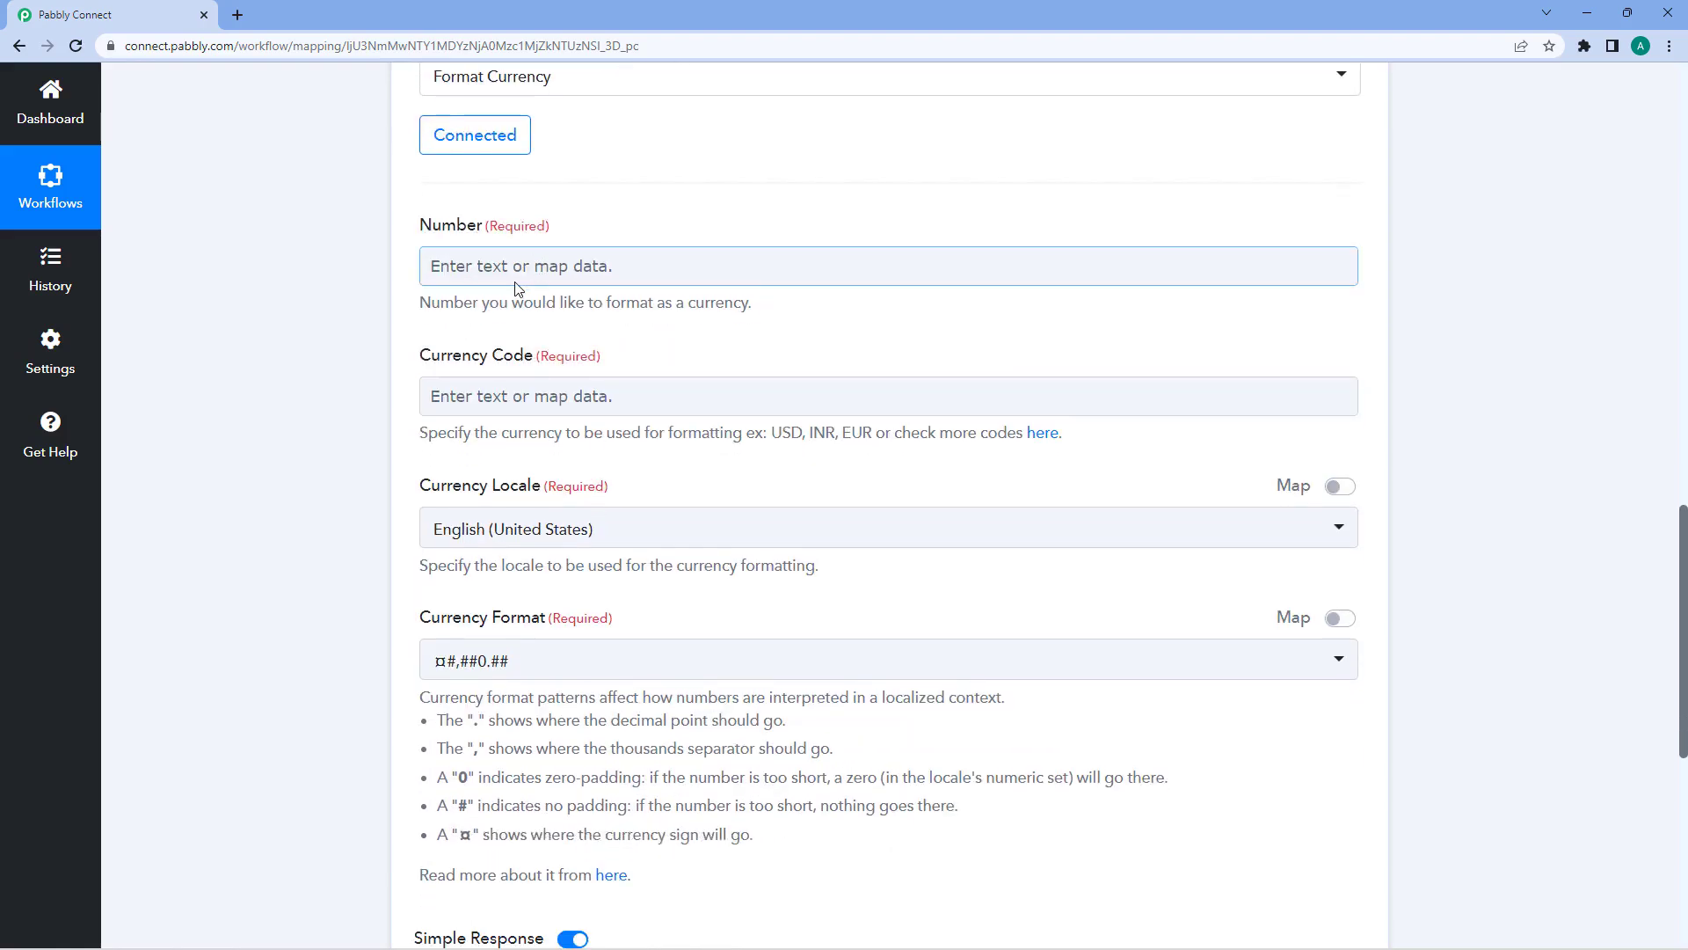
scroll(528, 264, up, 1)
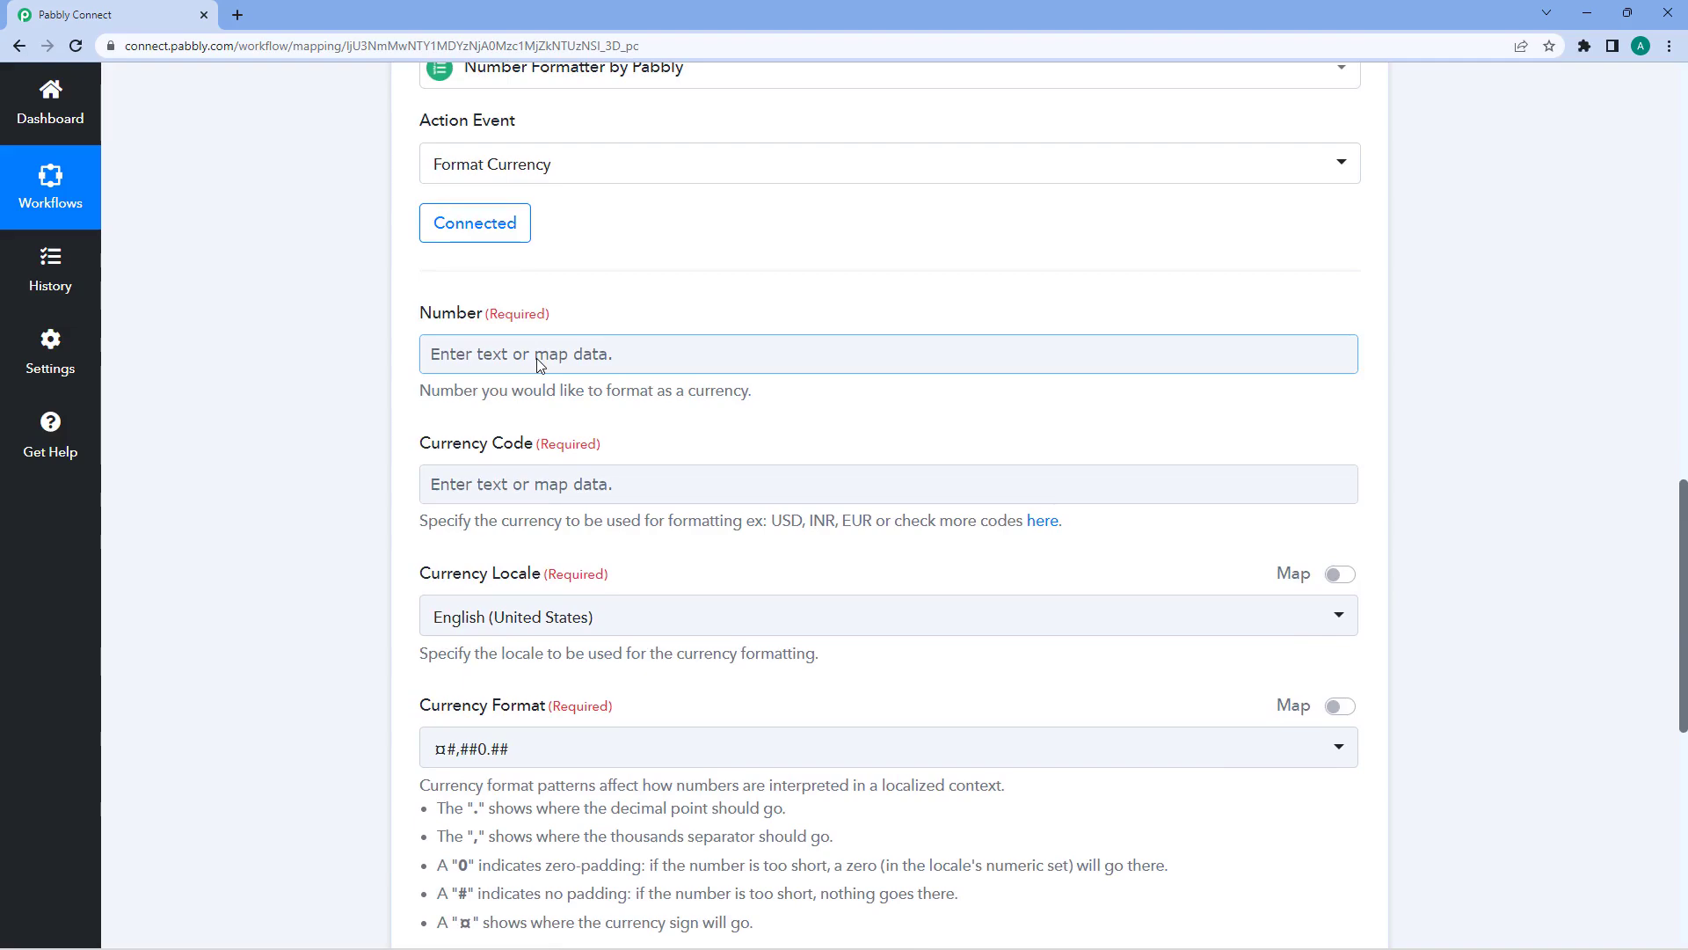
scroll(630, 325, up, 8)
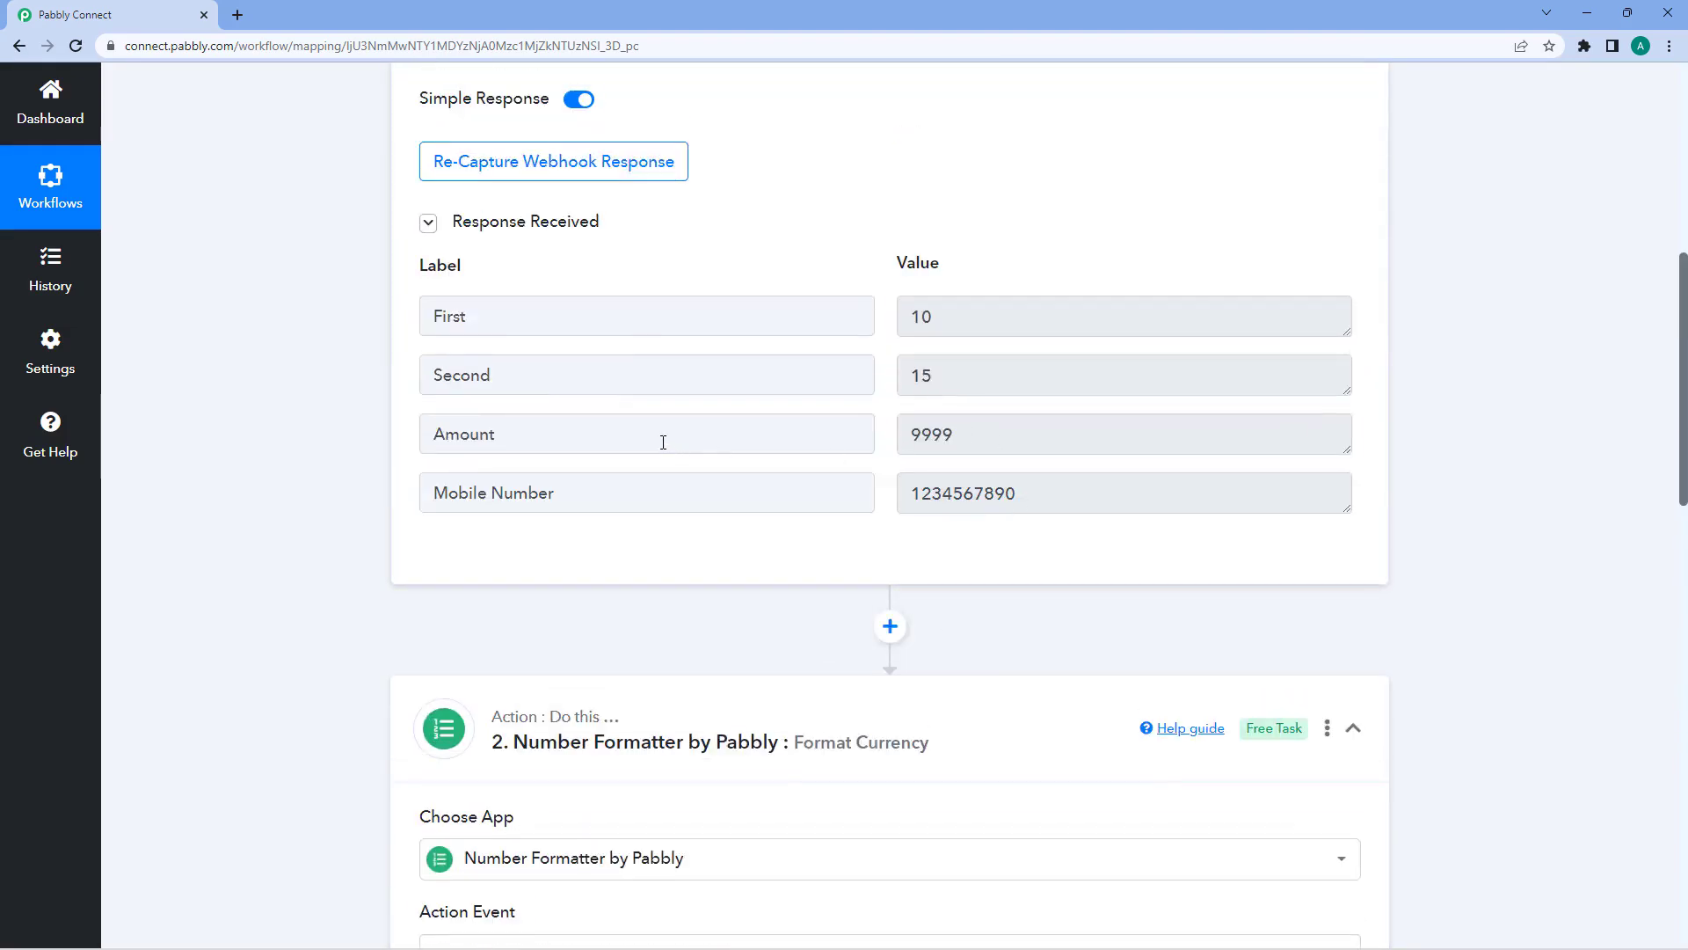
drag(664, 442, 431, 434)
click(723, 424)
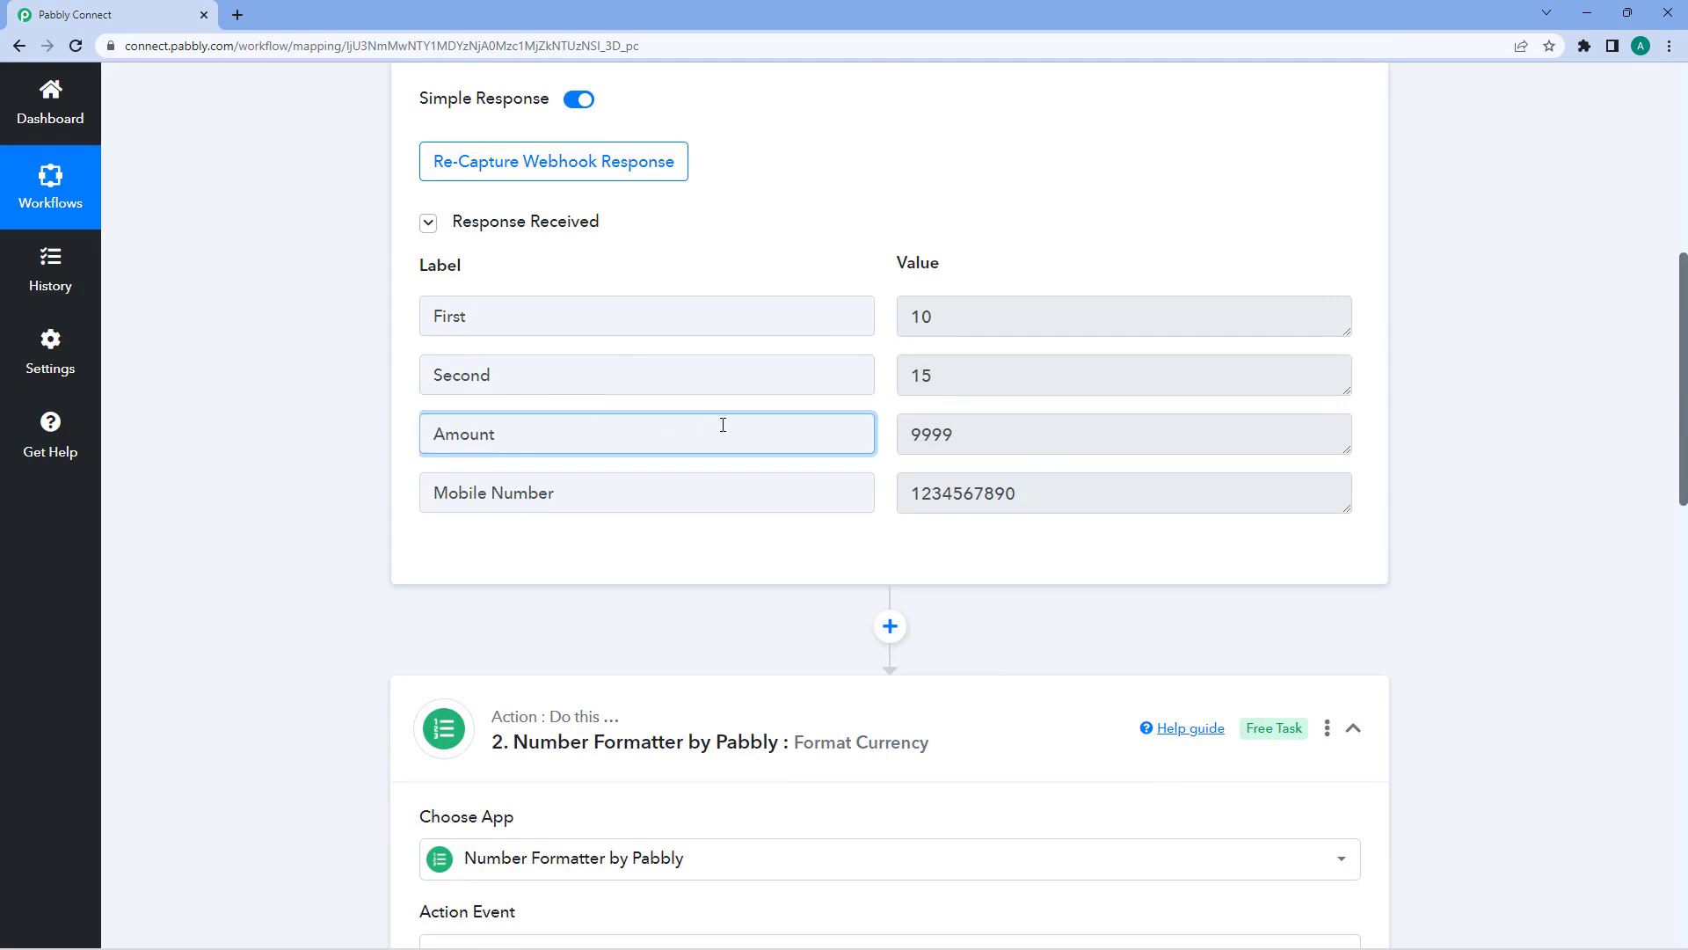
drag(958, 435, 909, 439)
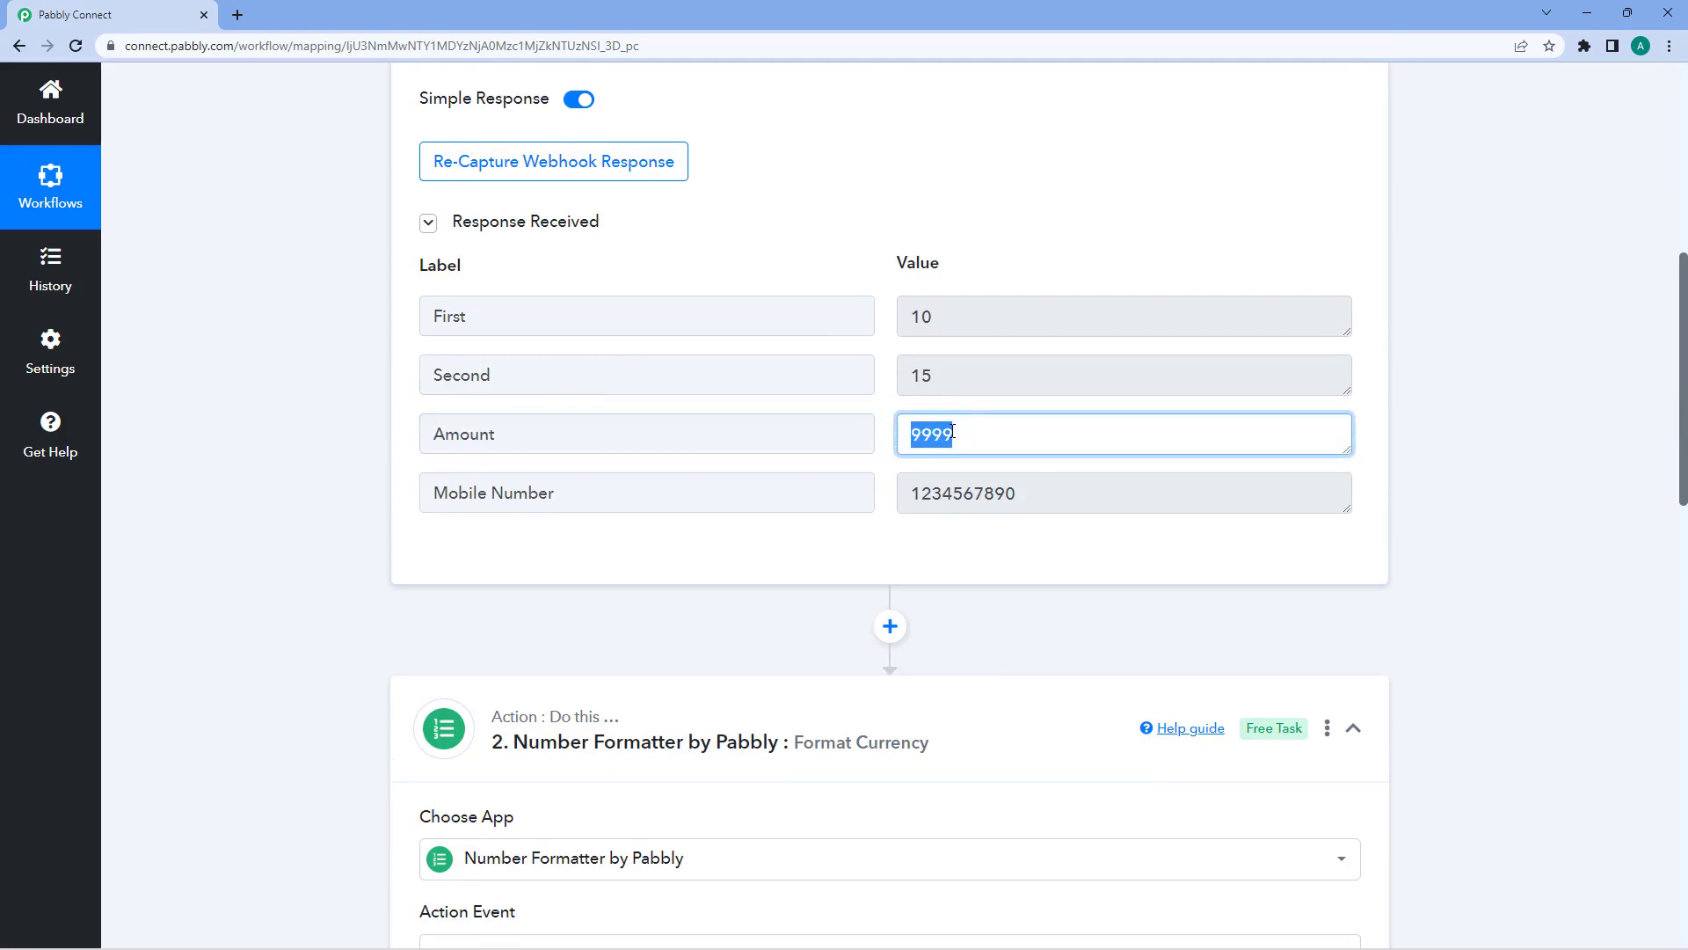
click(886, 437)
- Map the Amount value from the Capture Webhook step into the Number field of the Format Currency action
scroll(356, 448, down, 8)
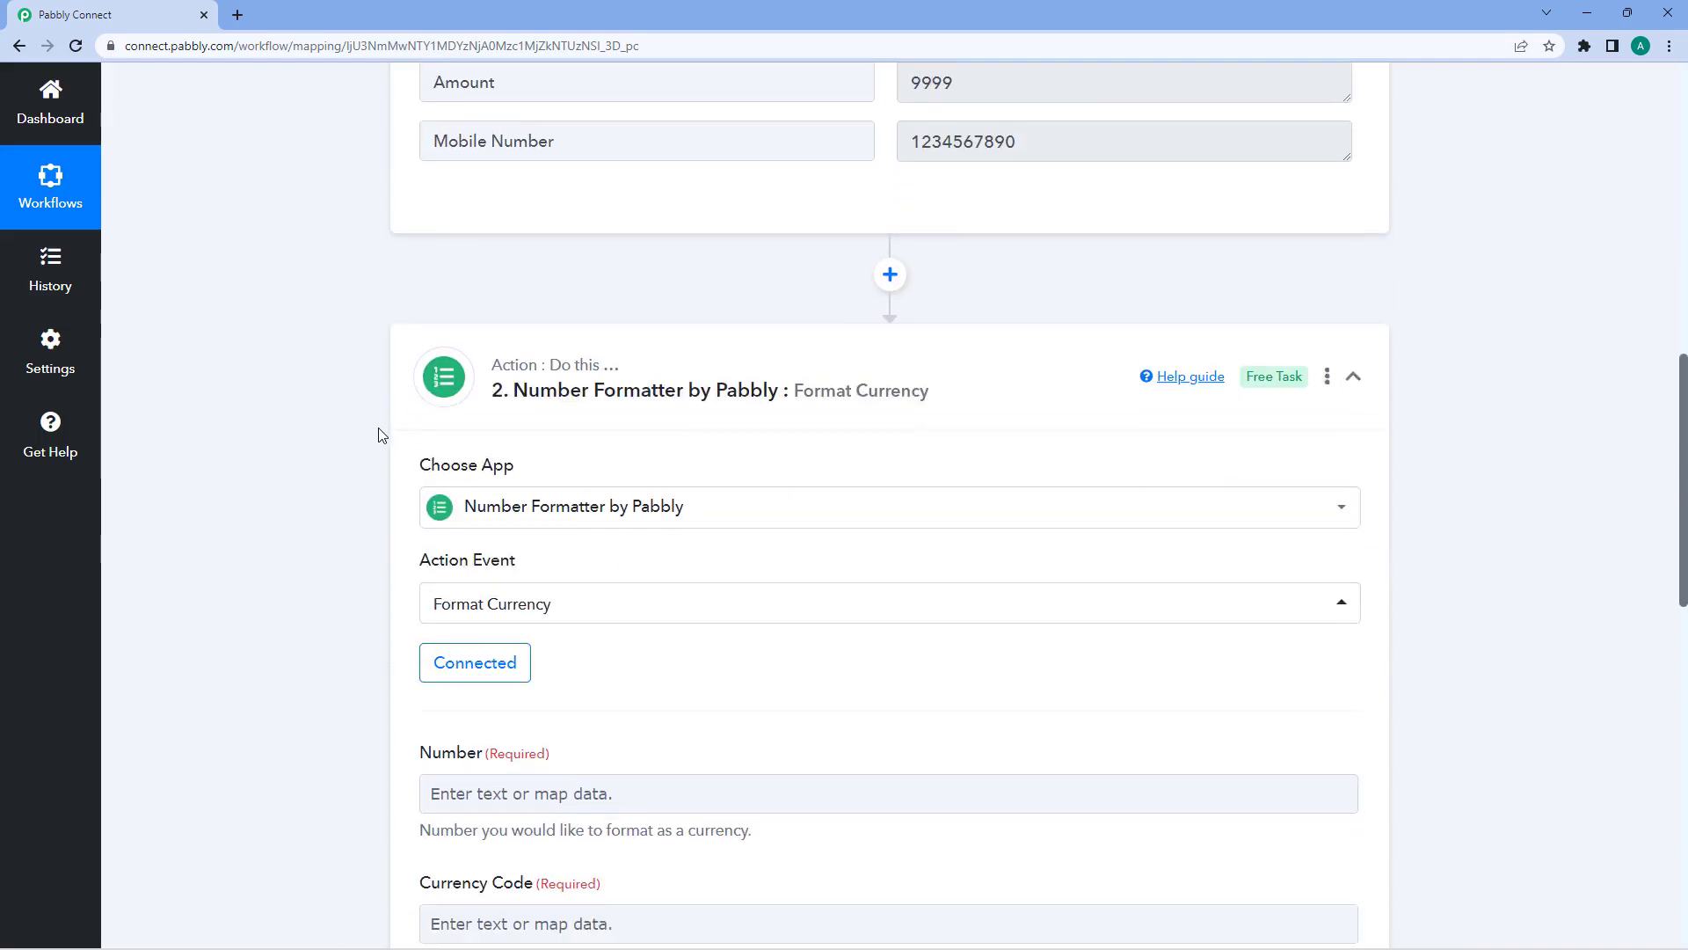
click(520, 449)
scroll(615, 501, down, 1)
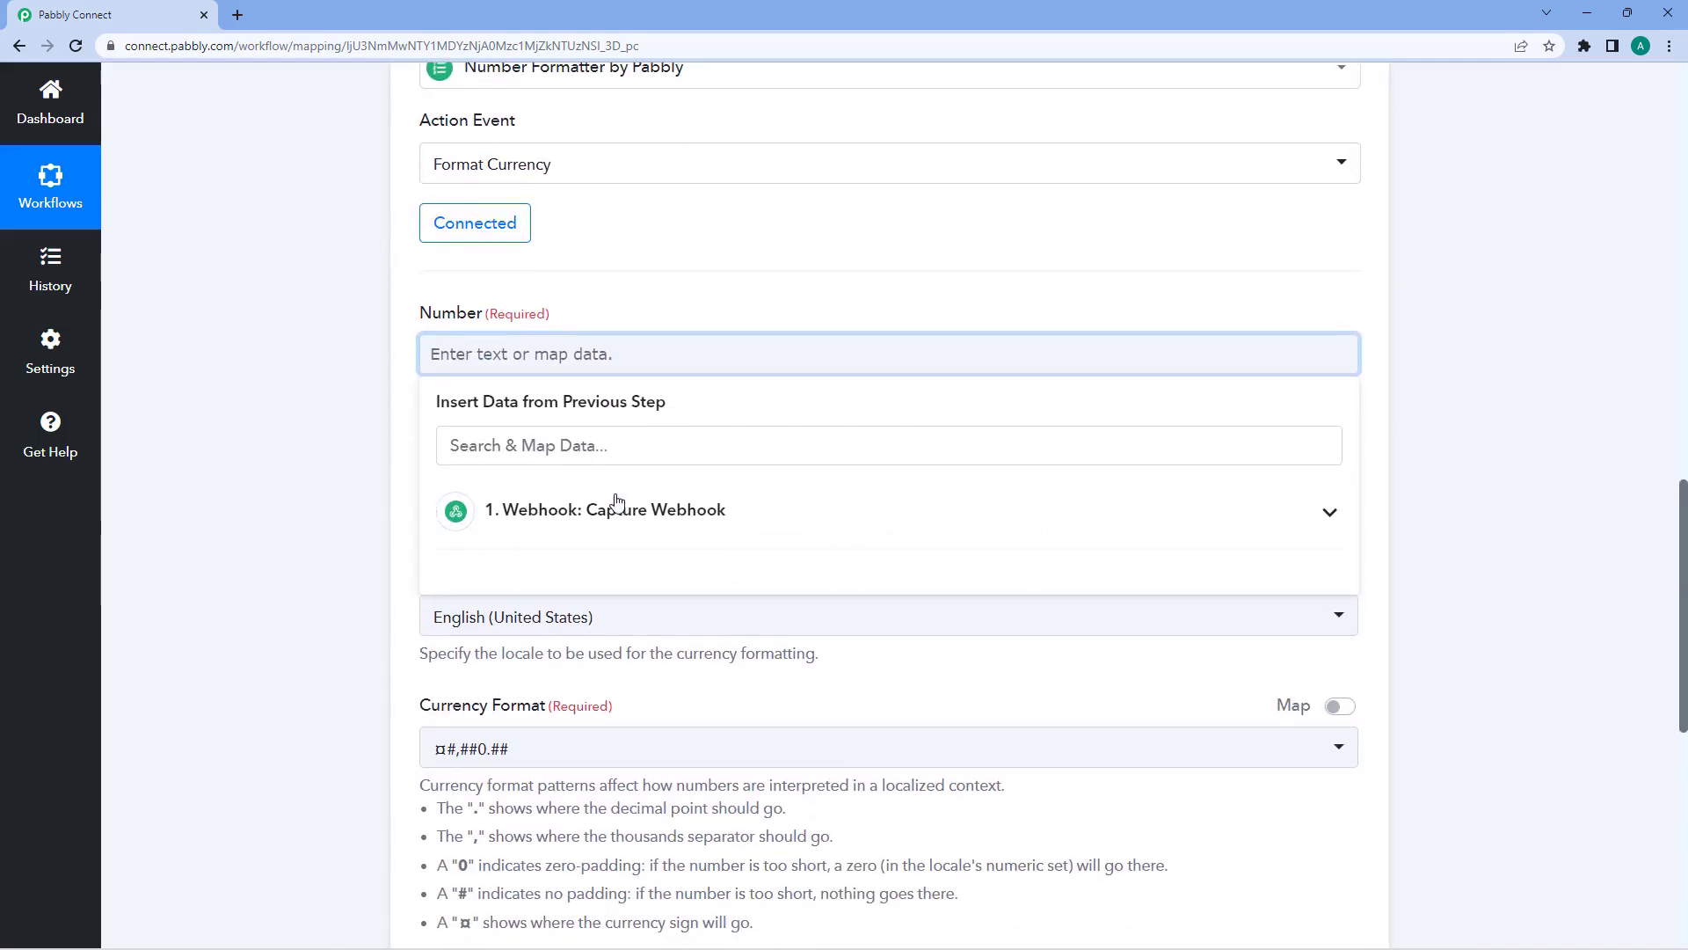
click(615, 507)
click(565, 666)
click(321, 464)
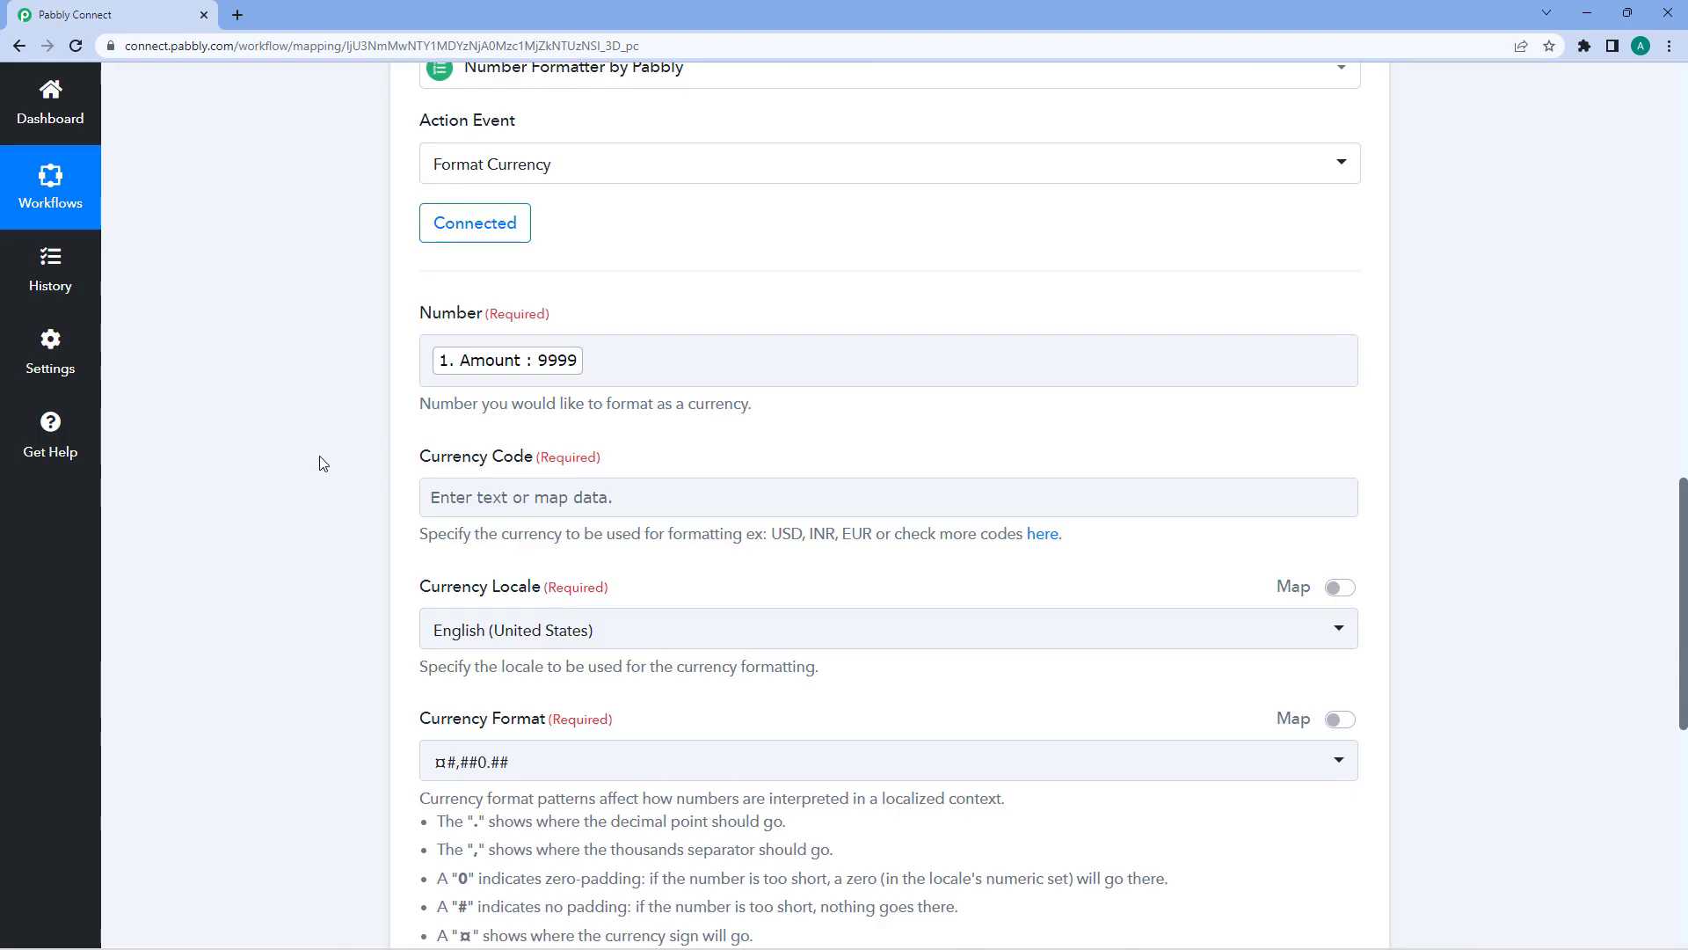
- Check the example currency codes below the Currency Code field, then open the linked code list and browse its Code column
scroll(323, 463, down, 1)
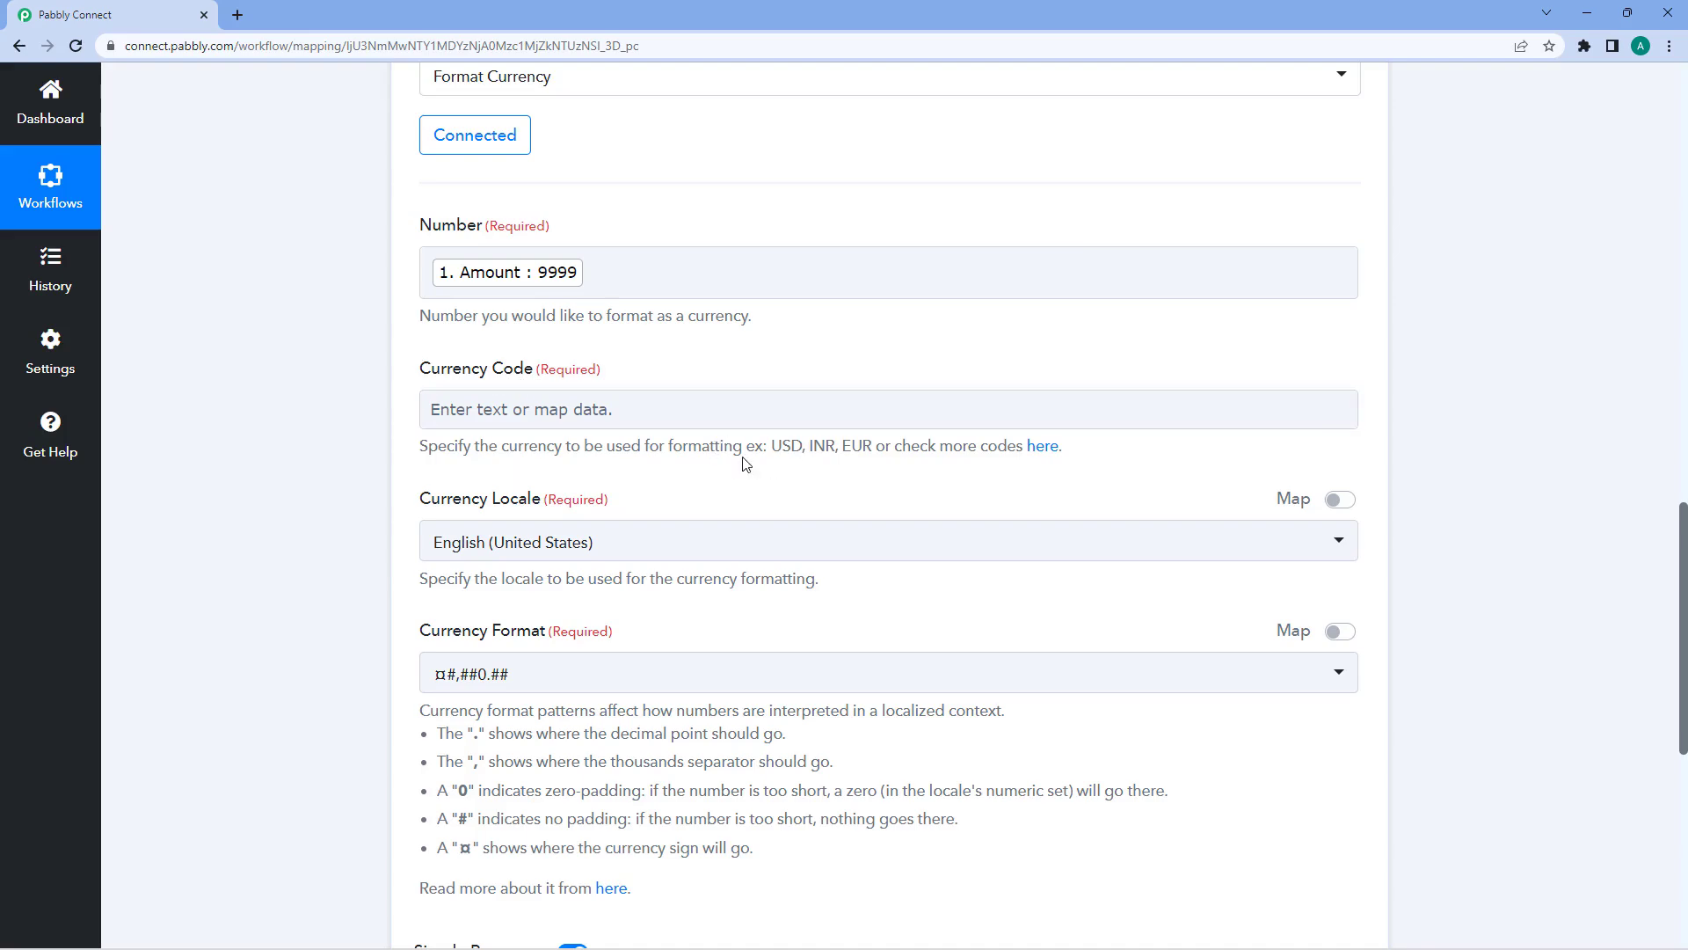
drag(771, 449, 870, 451)
click(1042, 449)
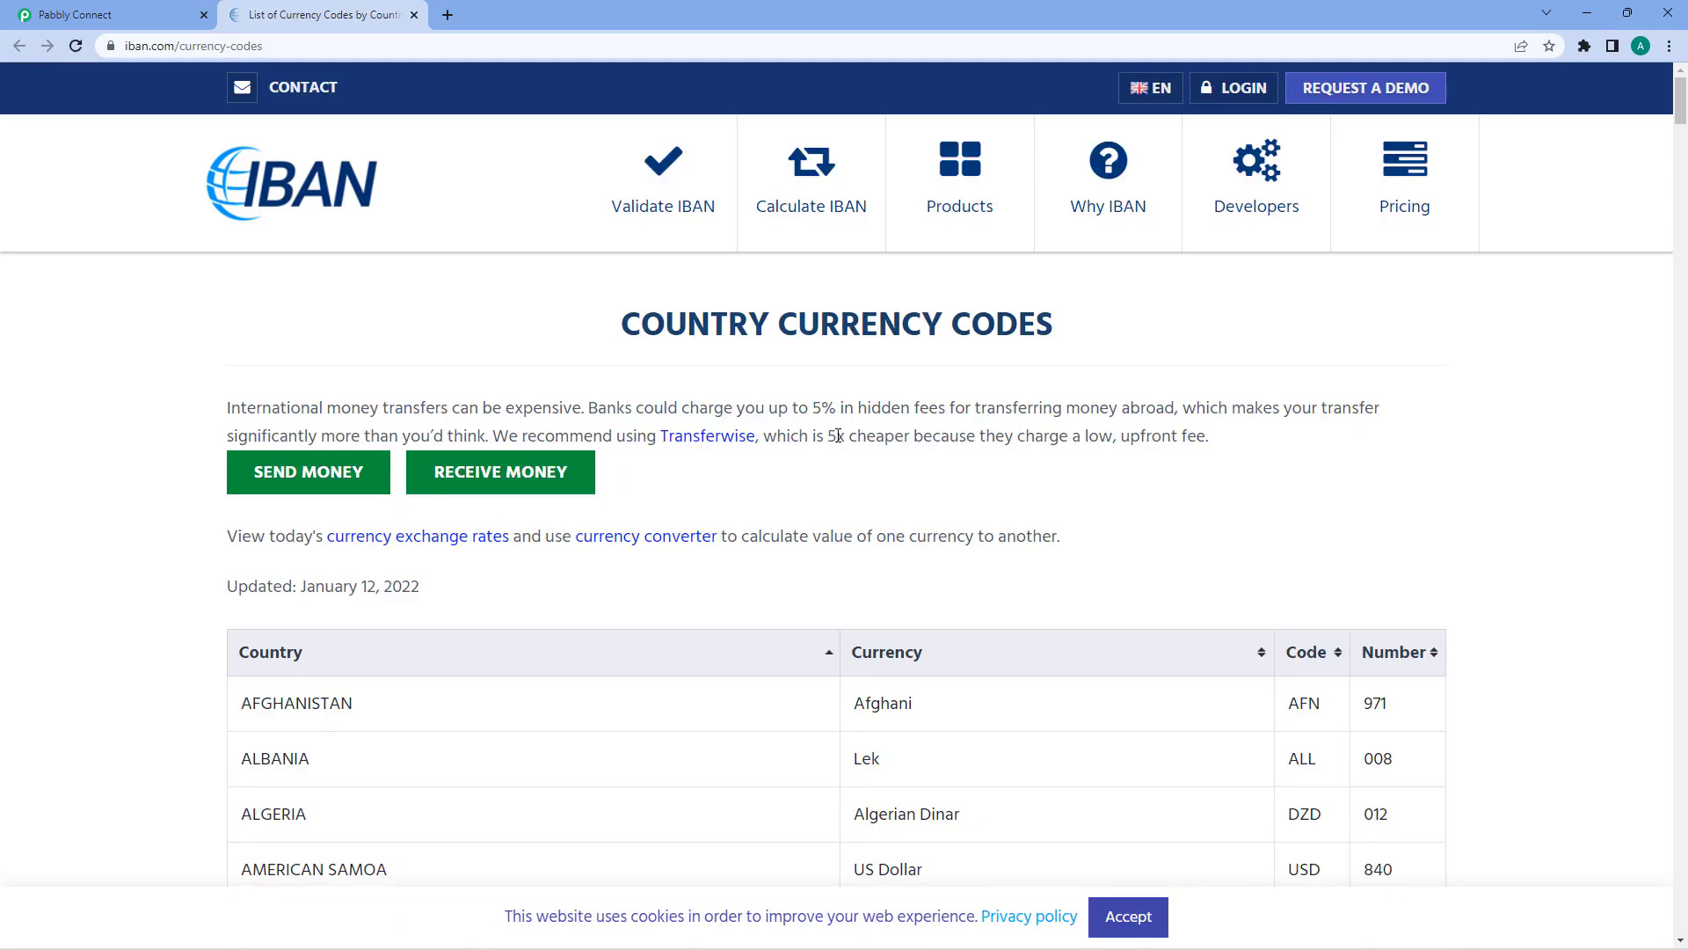
scroll(838, 435, down, 5)
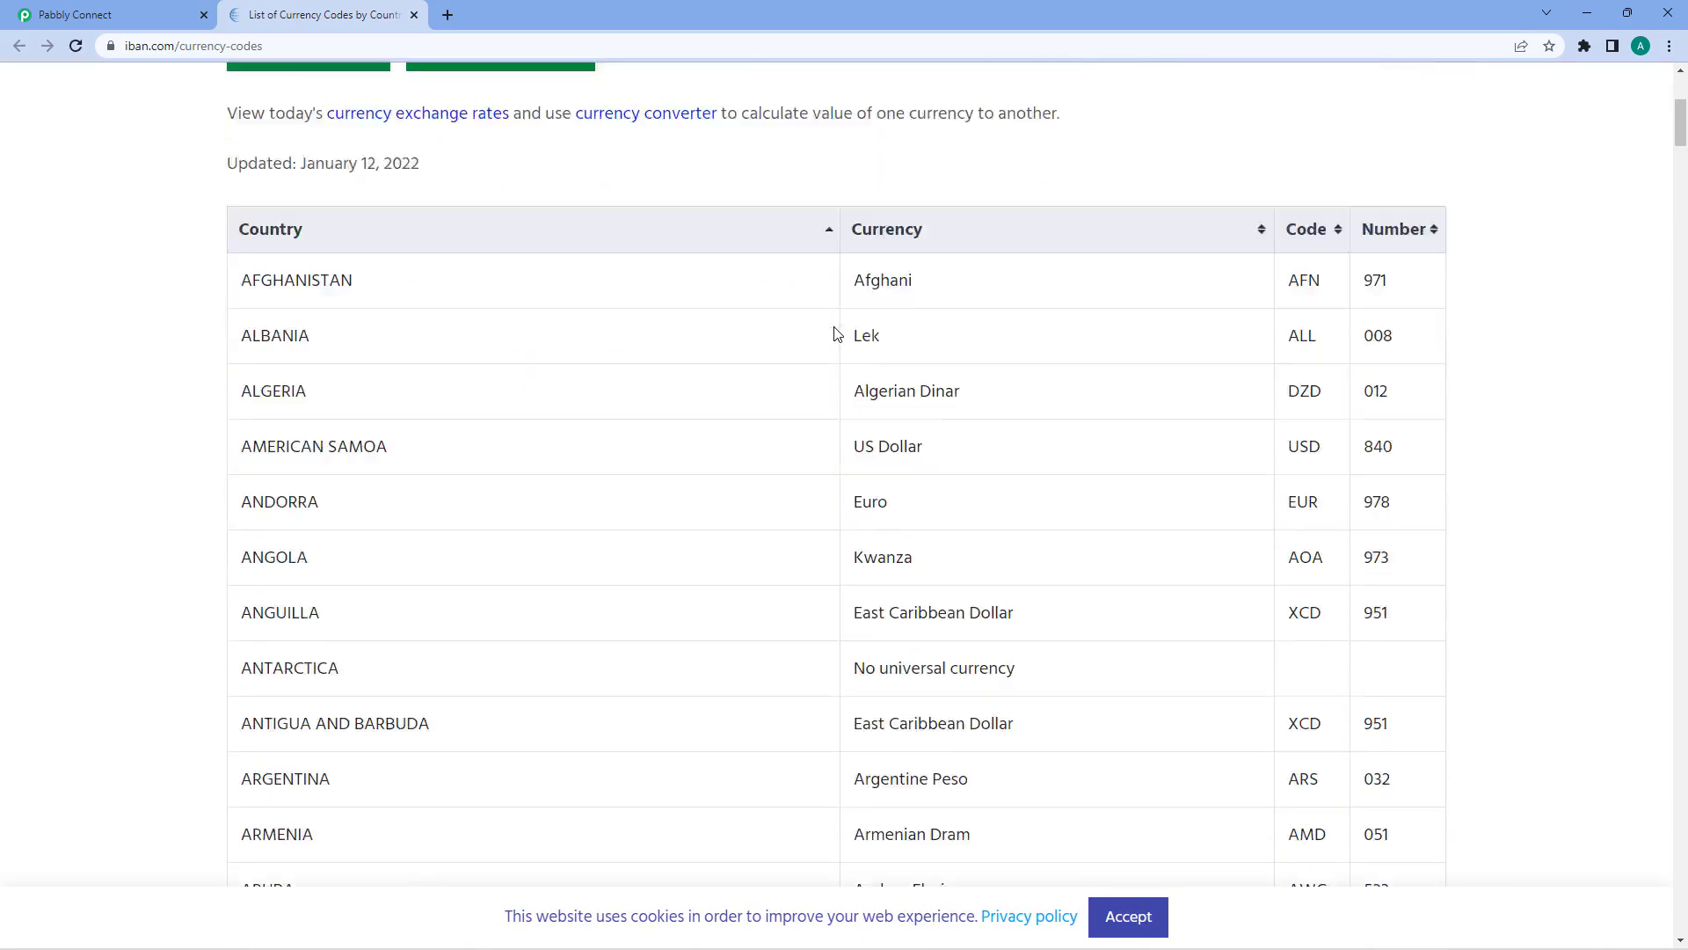
scroll(545, 257, up, 1)
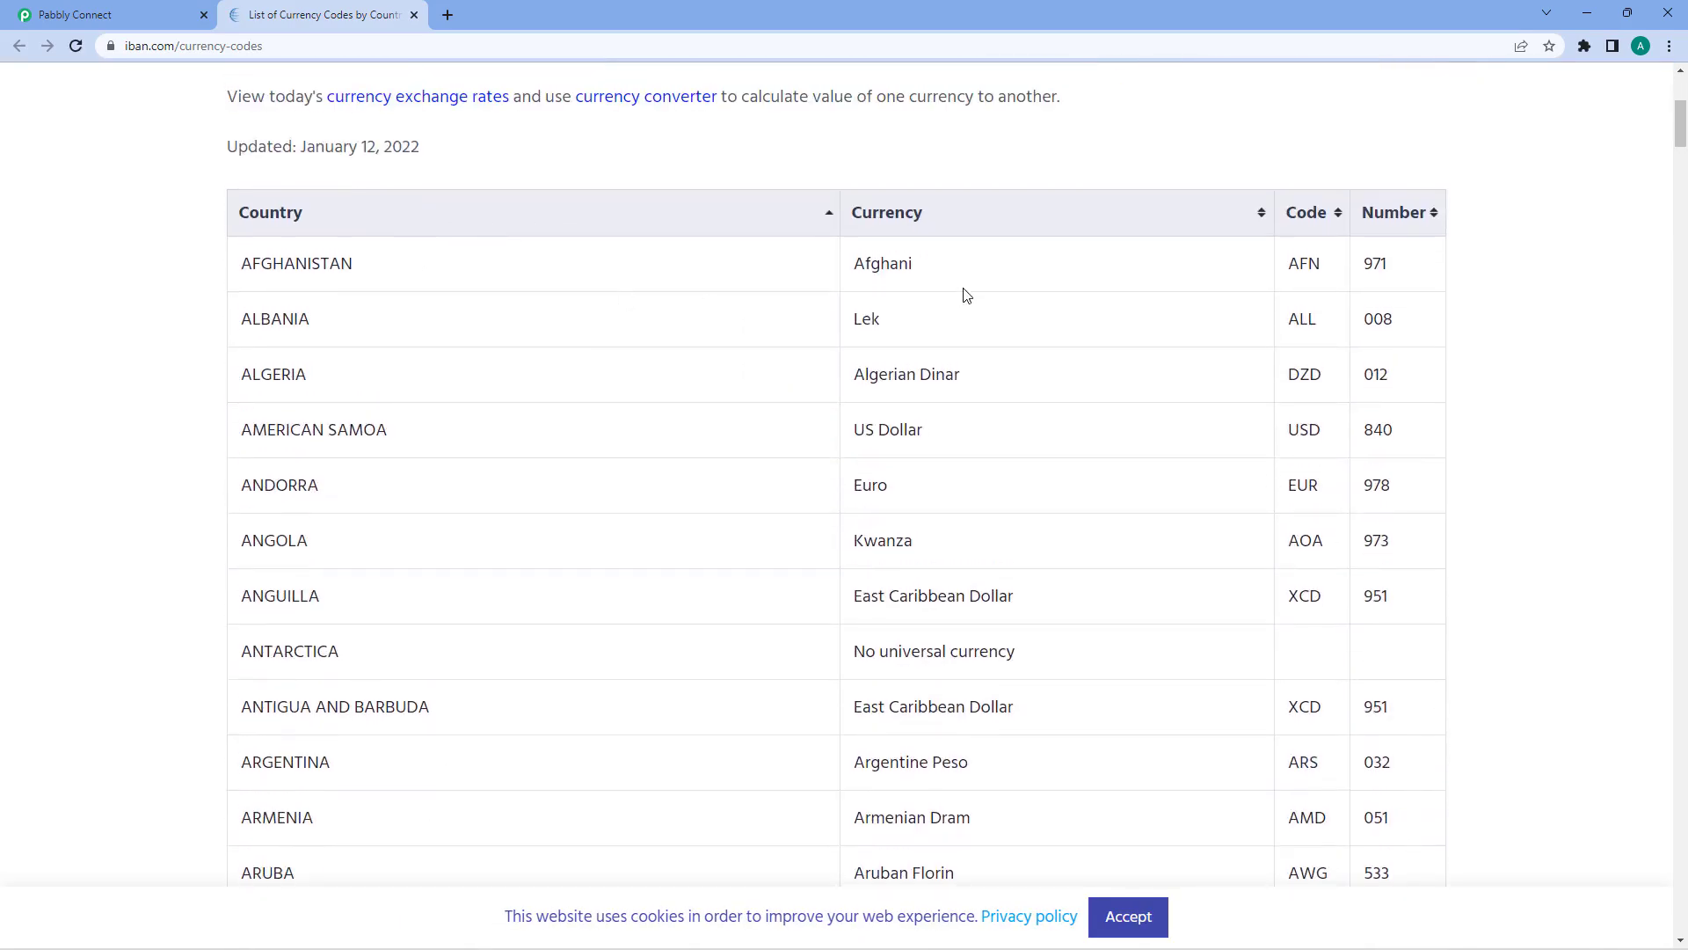
double_click(1301, 264)
click(1237, 137)
scroll(1271, 351, down, 4)
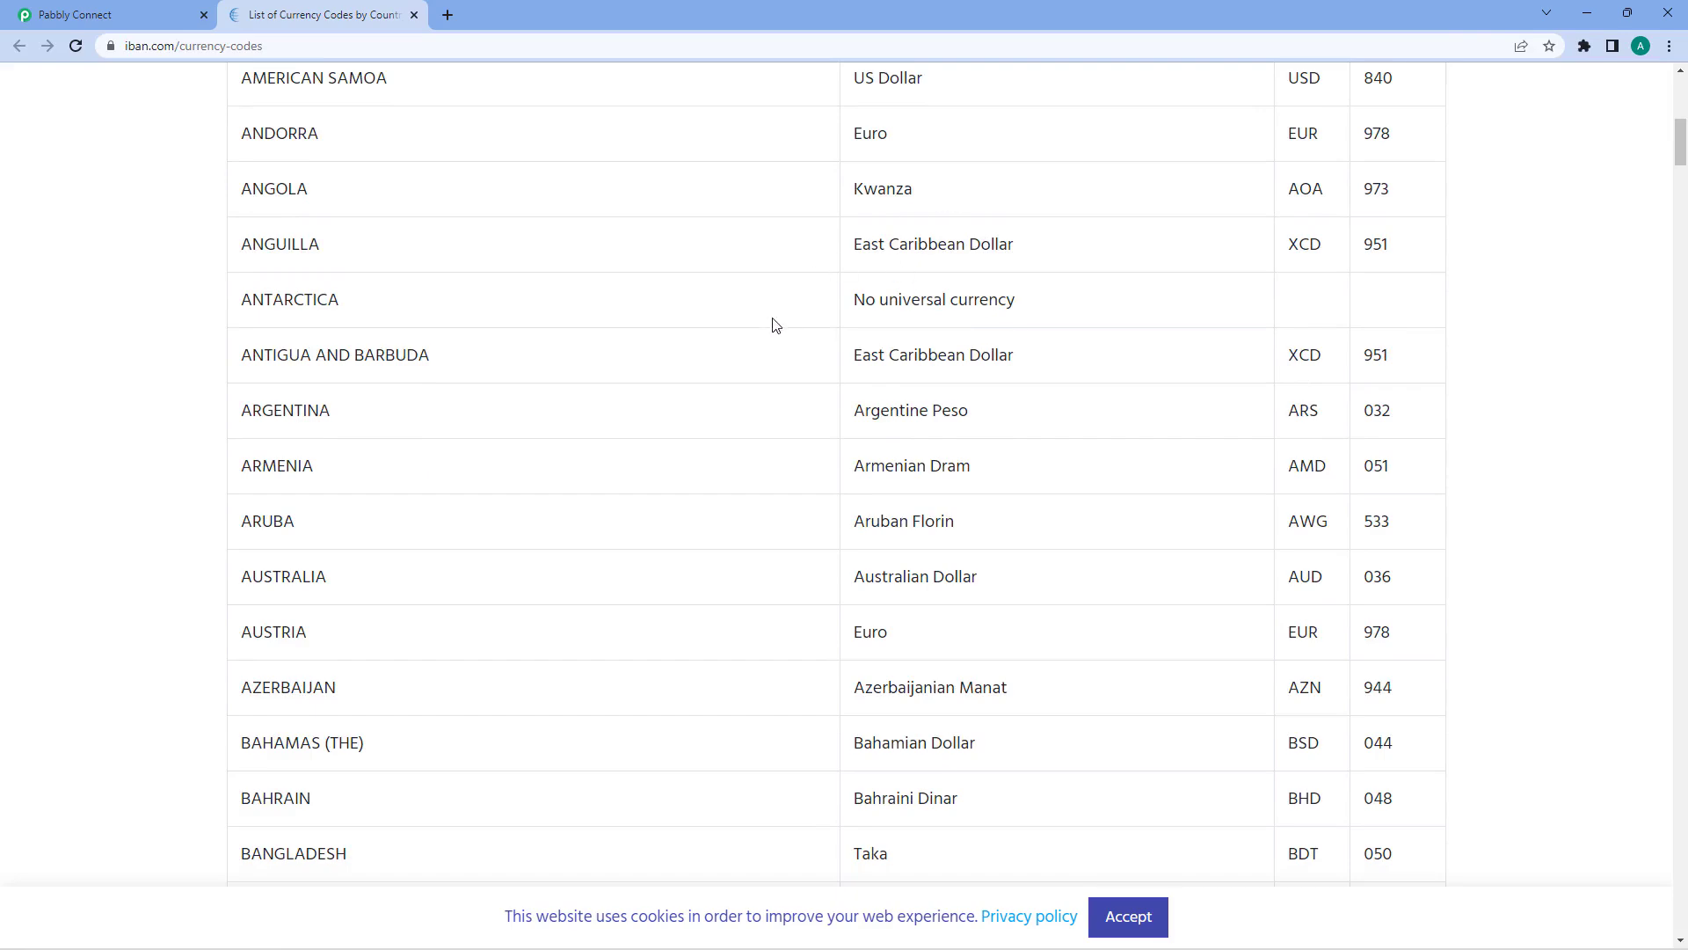
scroll(859, 295, down, 2)
scroll(848, 355, up, 8)
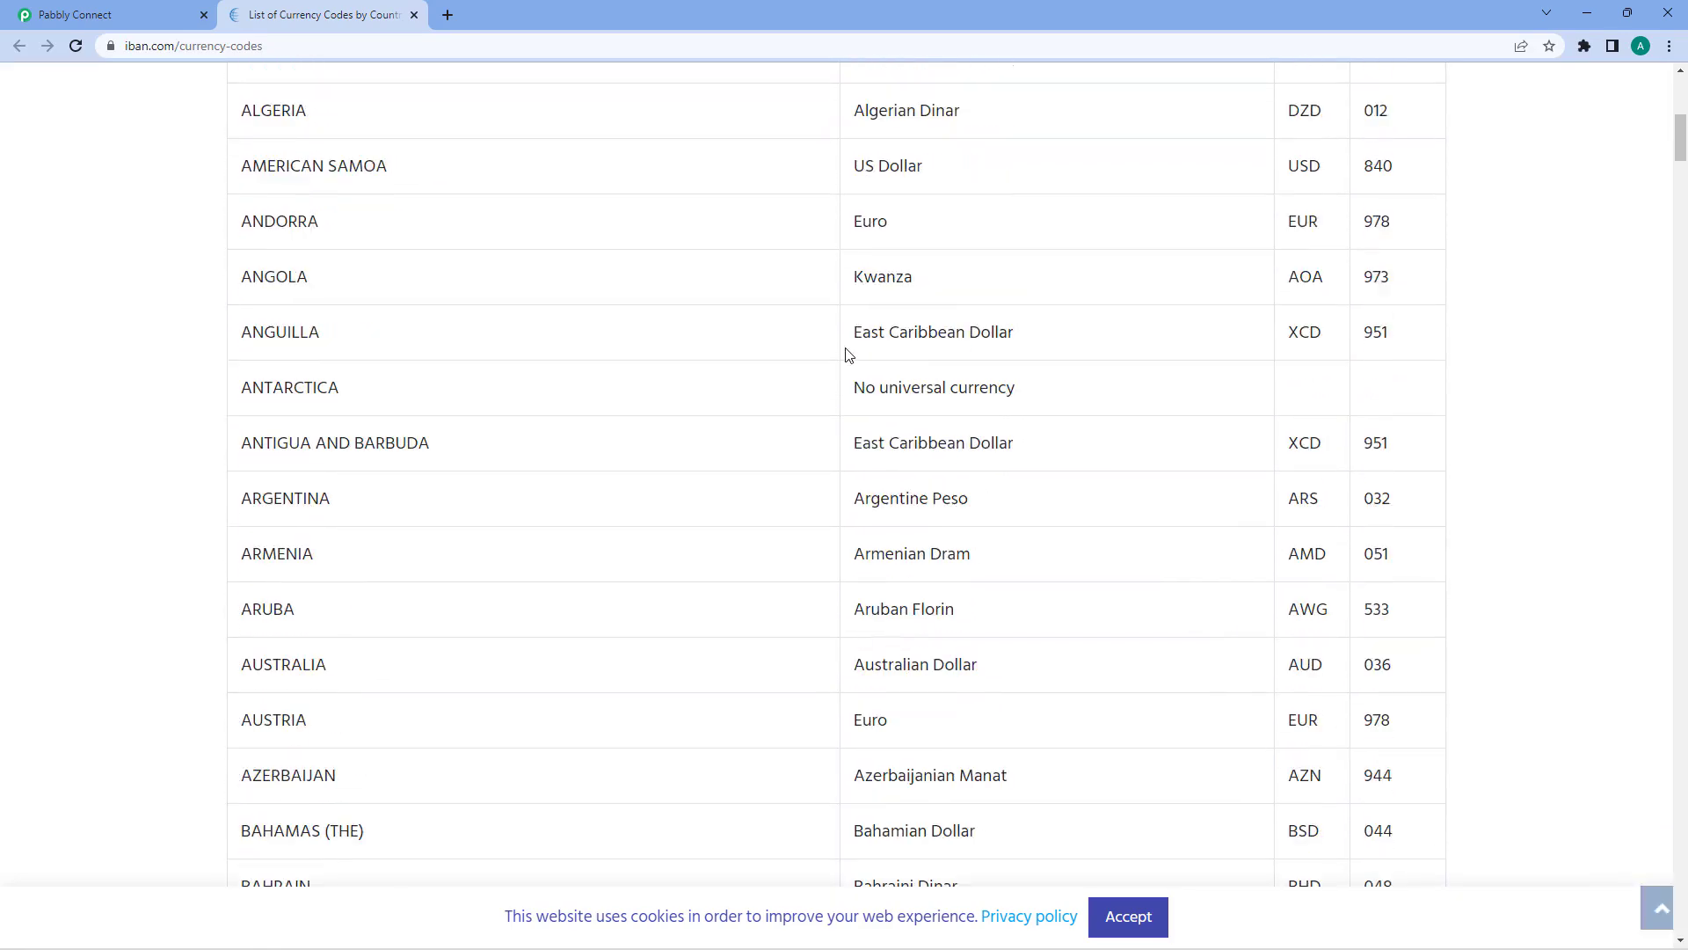
- Close the currency code list and set the Currency Code of the Format Currency action to INR
scroll(675, 325, up, 2)
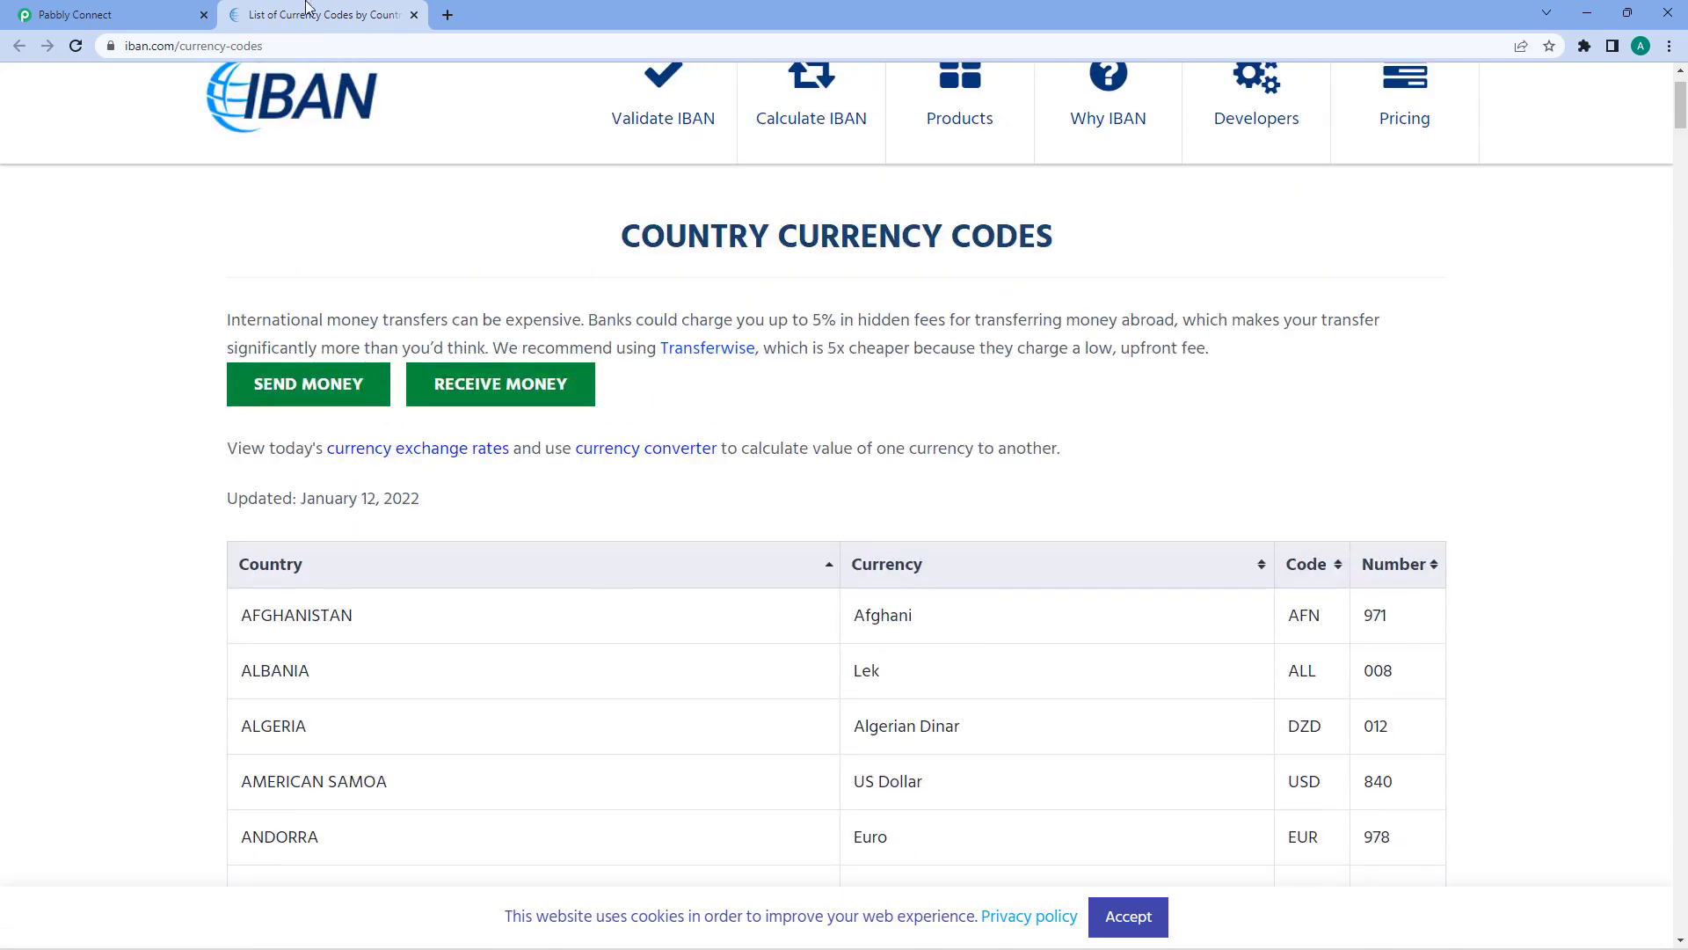
click(414, 15)
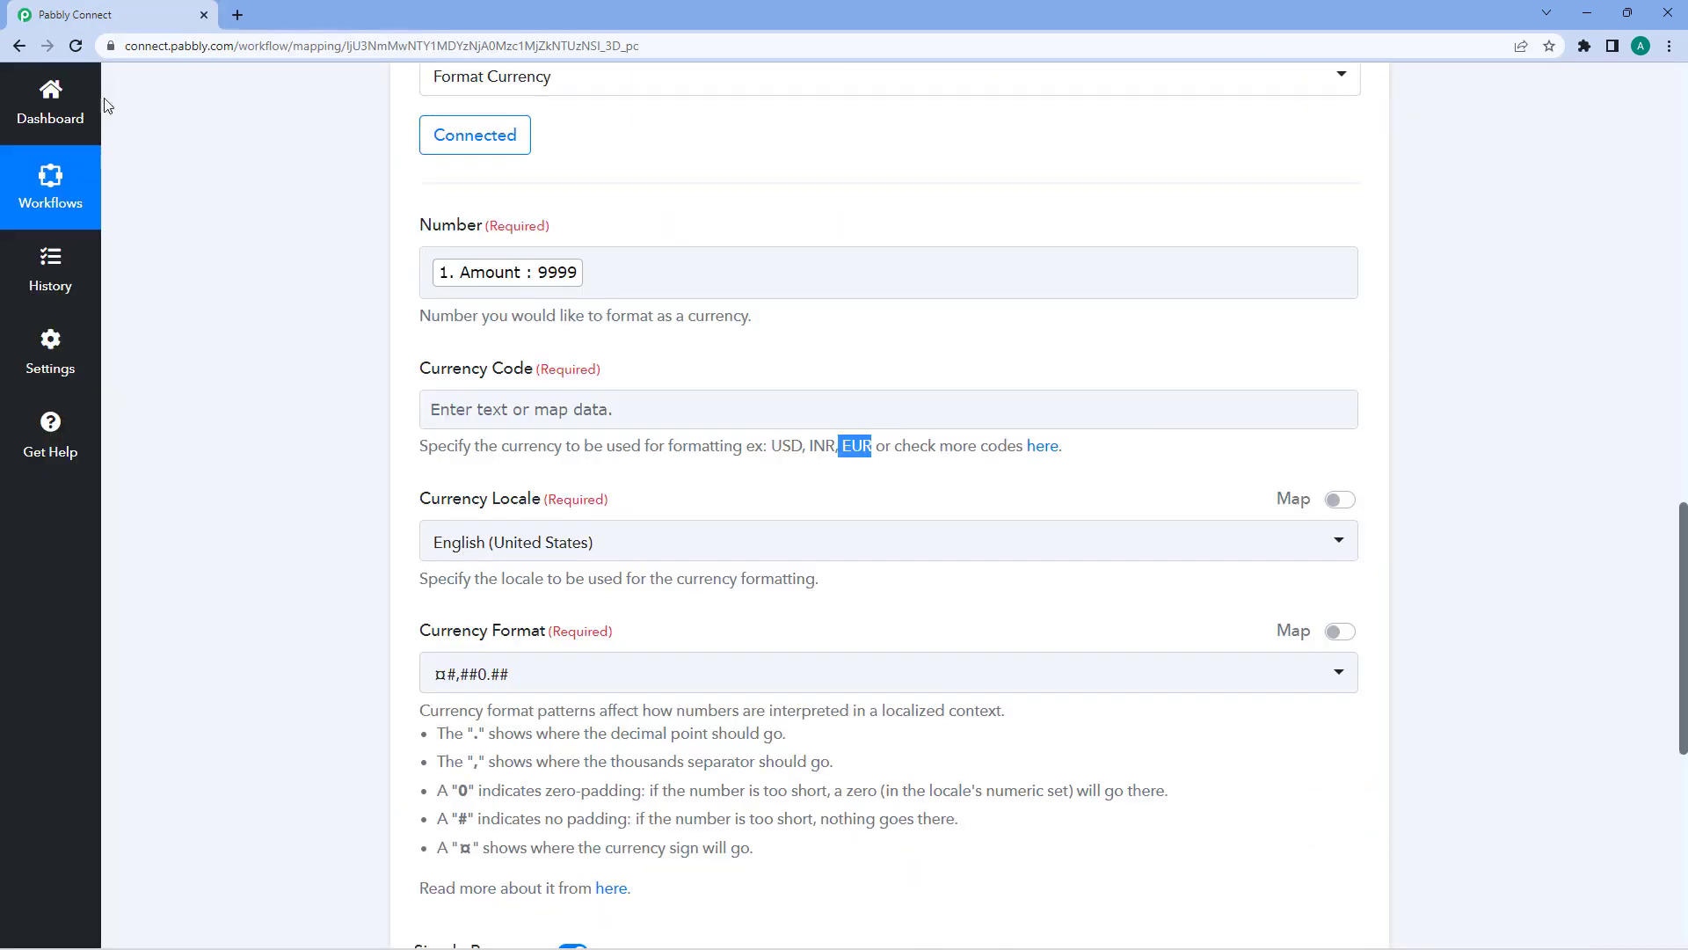
click(651, 415)
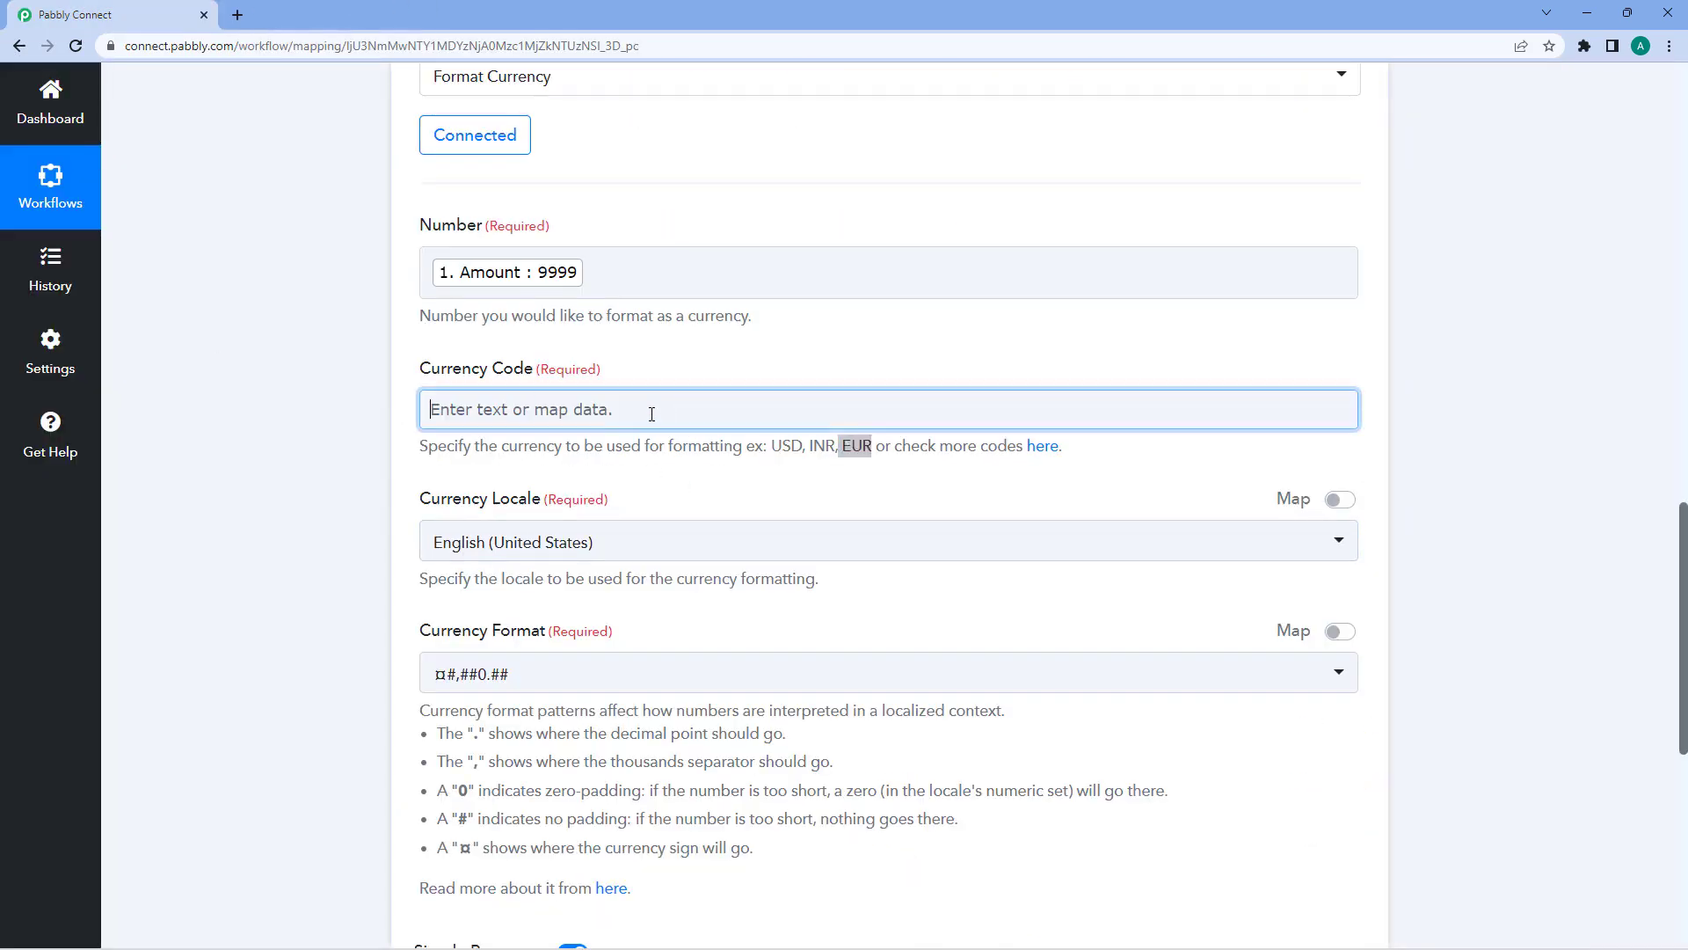
text(INR)
click(647, 367)
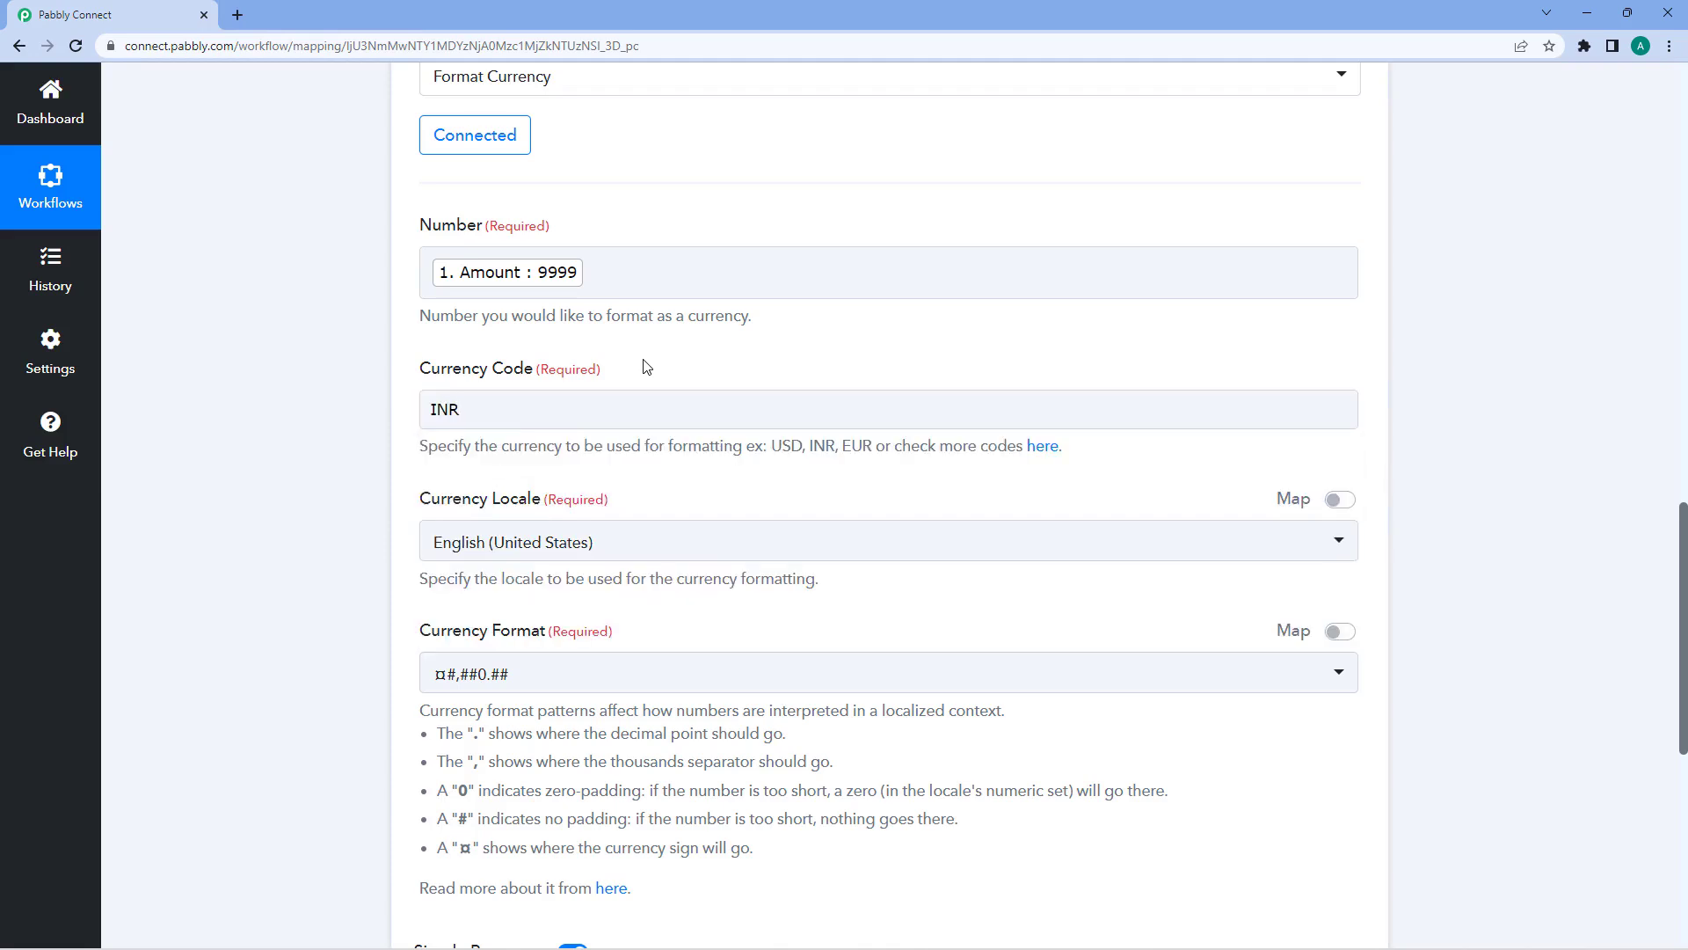
- Set the Currency Locale to Bengali (India)
scroll(695, 404, down, 1)
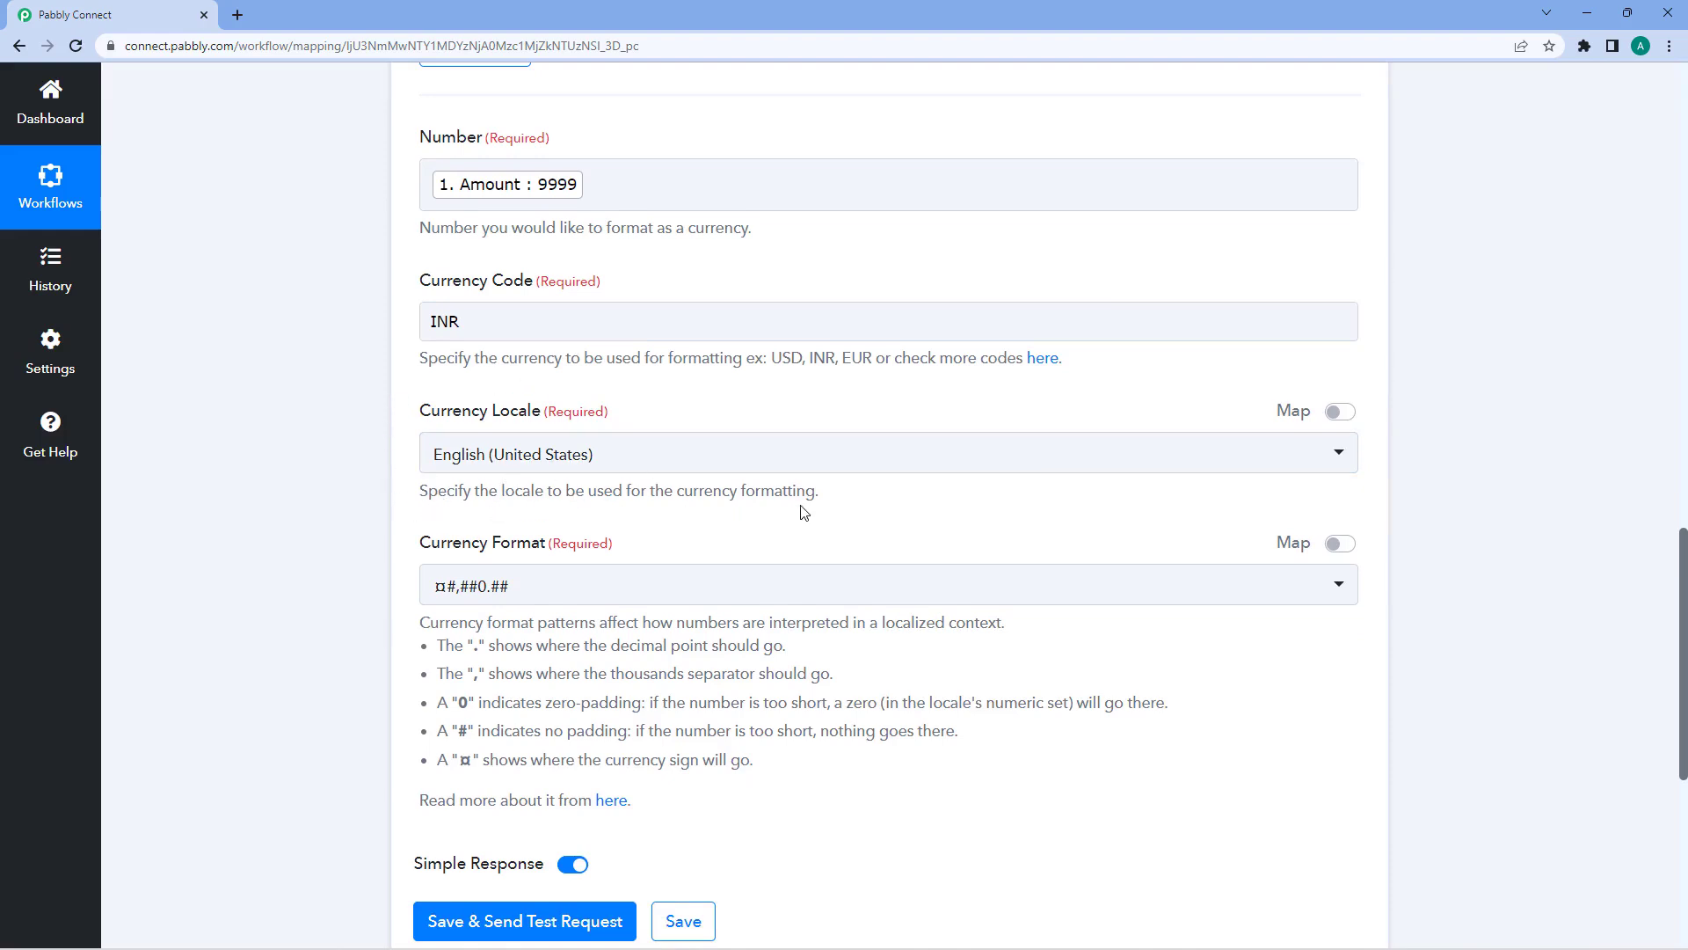
click(835, 442)
scroll(520, 430, down, 2)
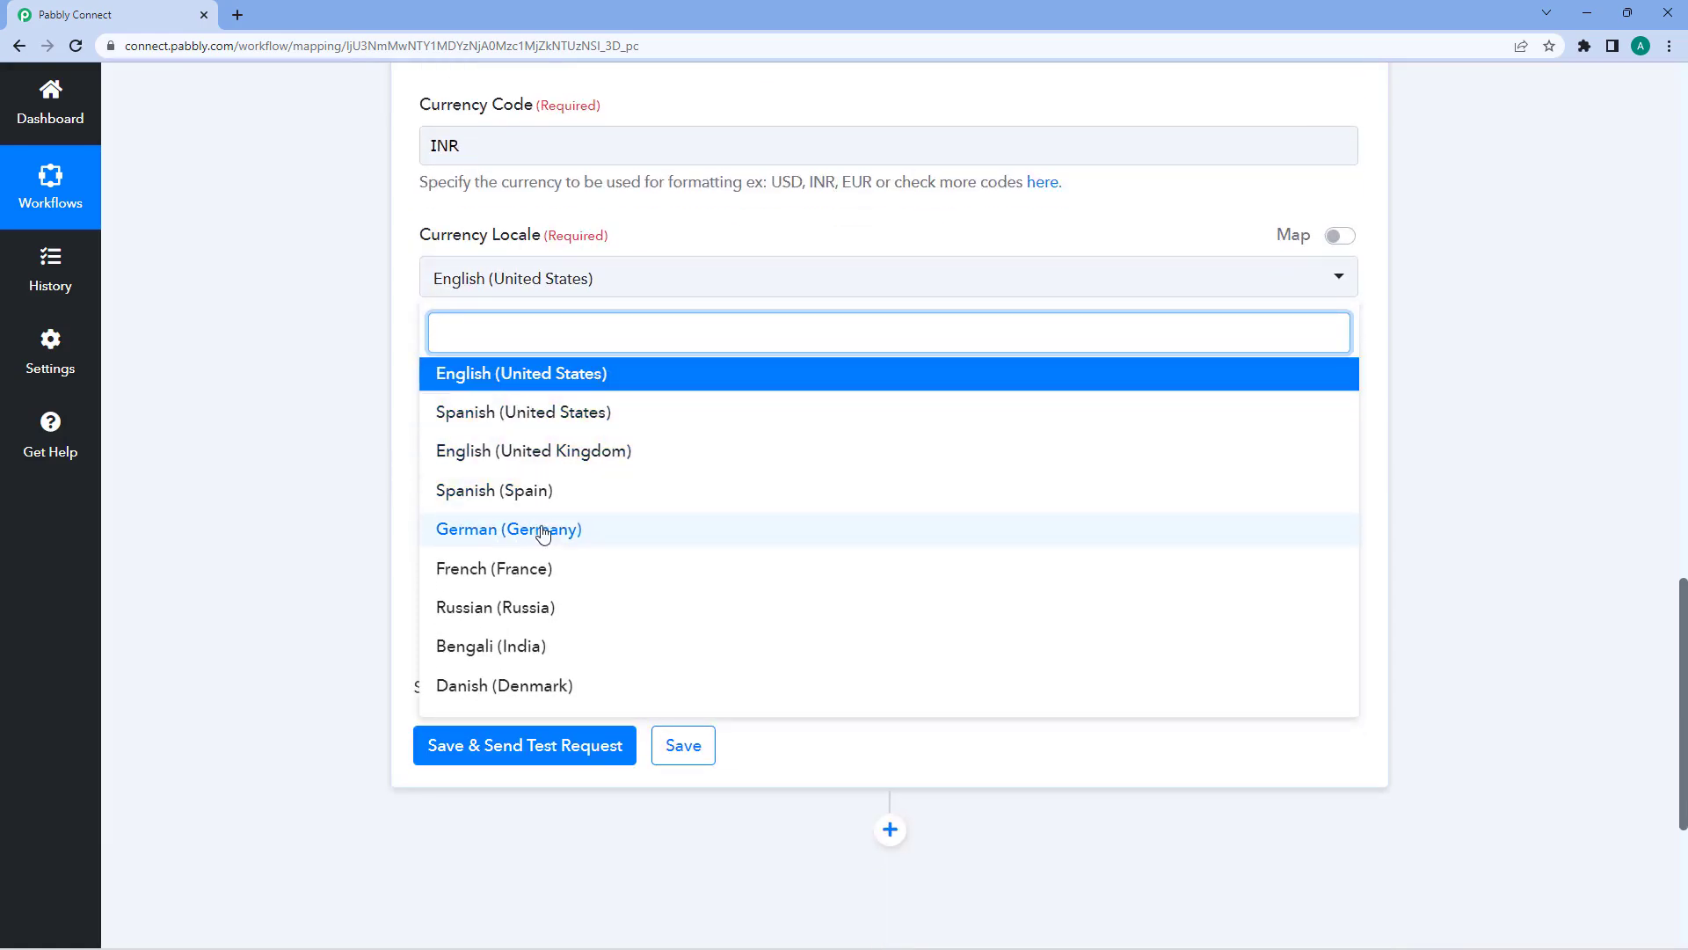
click(483, 651)
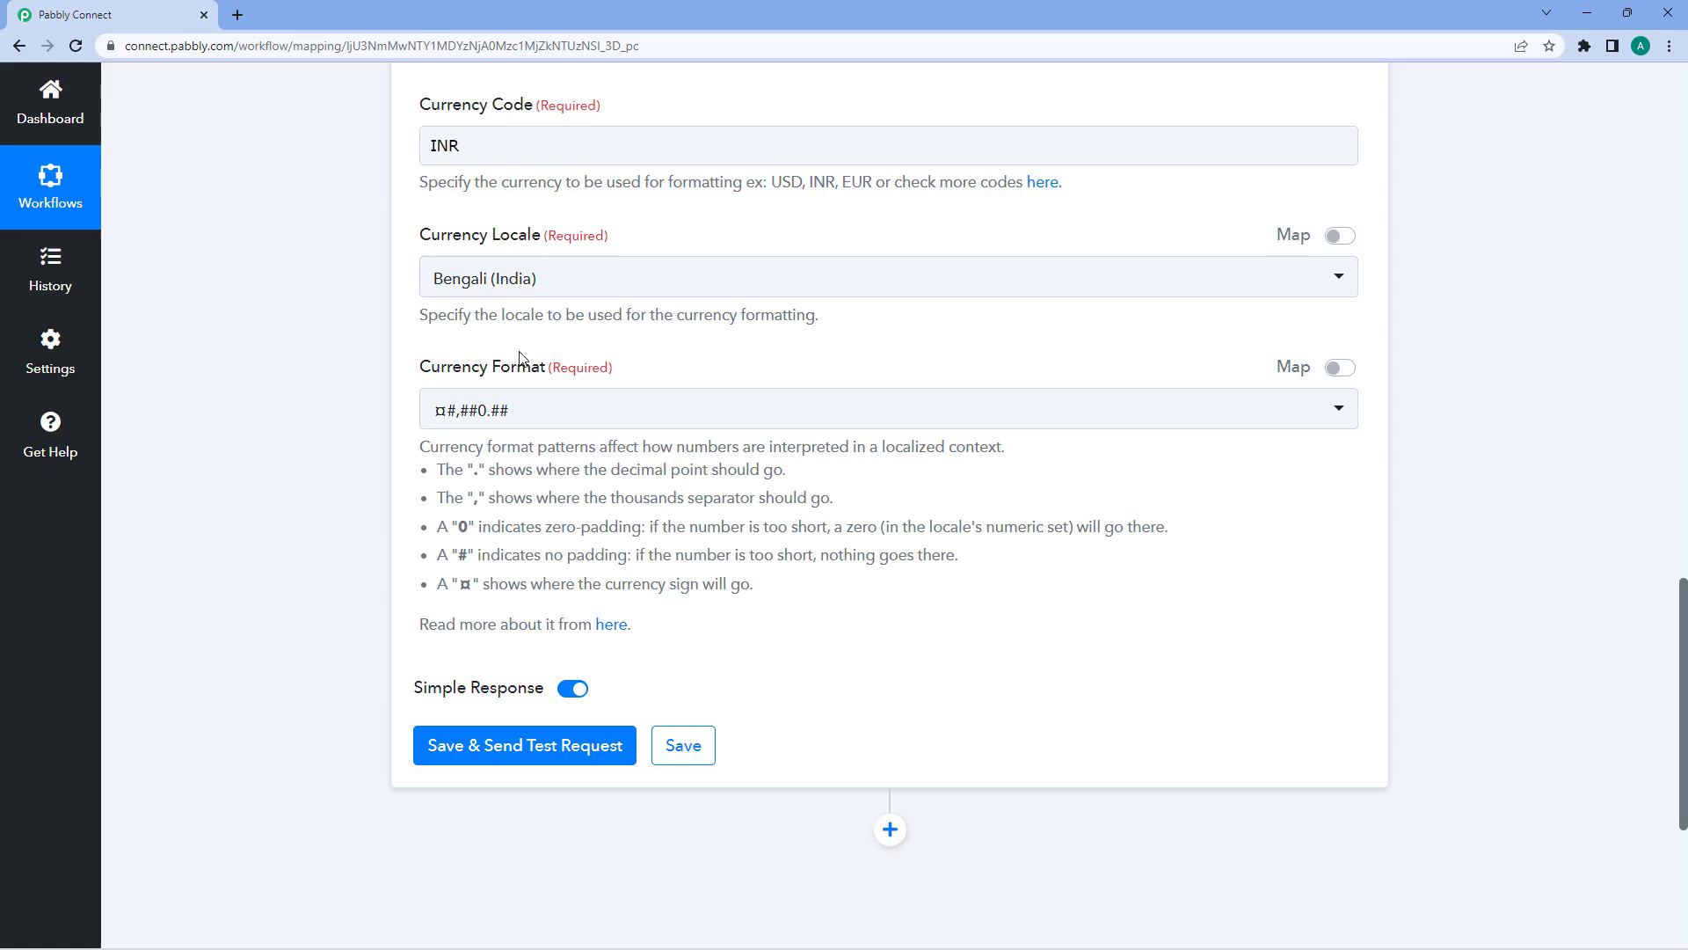
- Review the available Currency Format patterns and the notes explaining the decimal point, thousands separator, padding and currency sign symbols
click(577, 409)
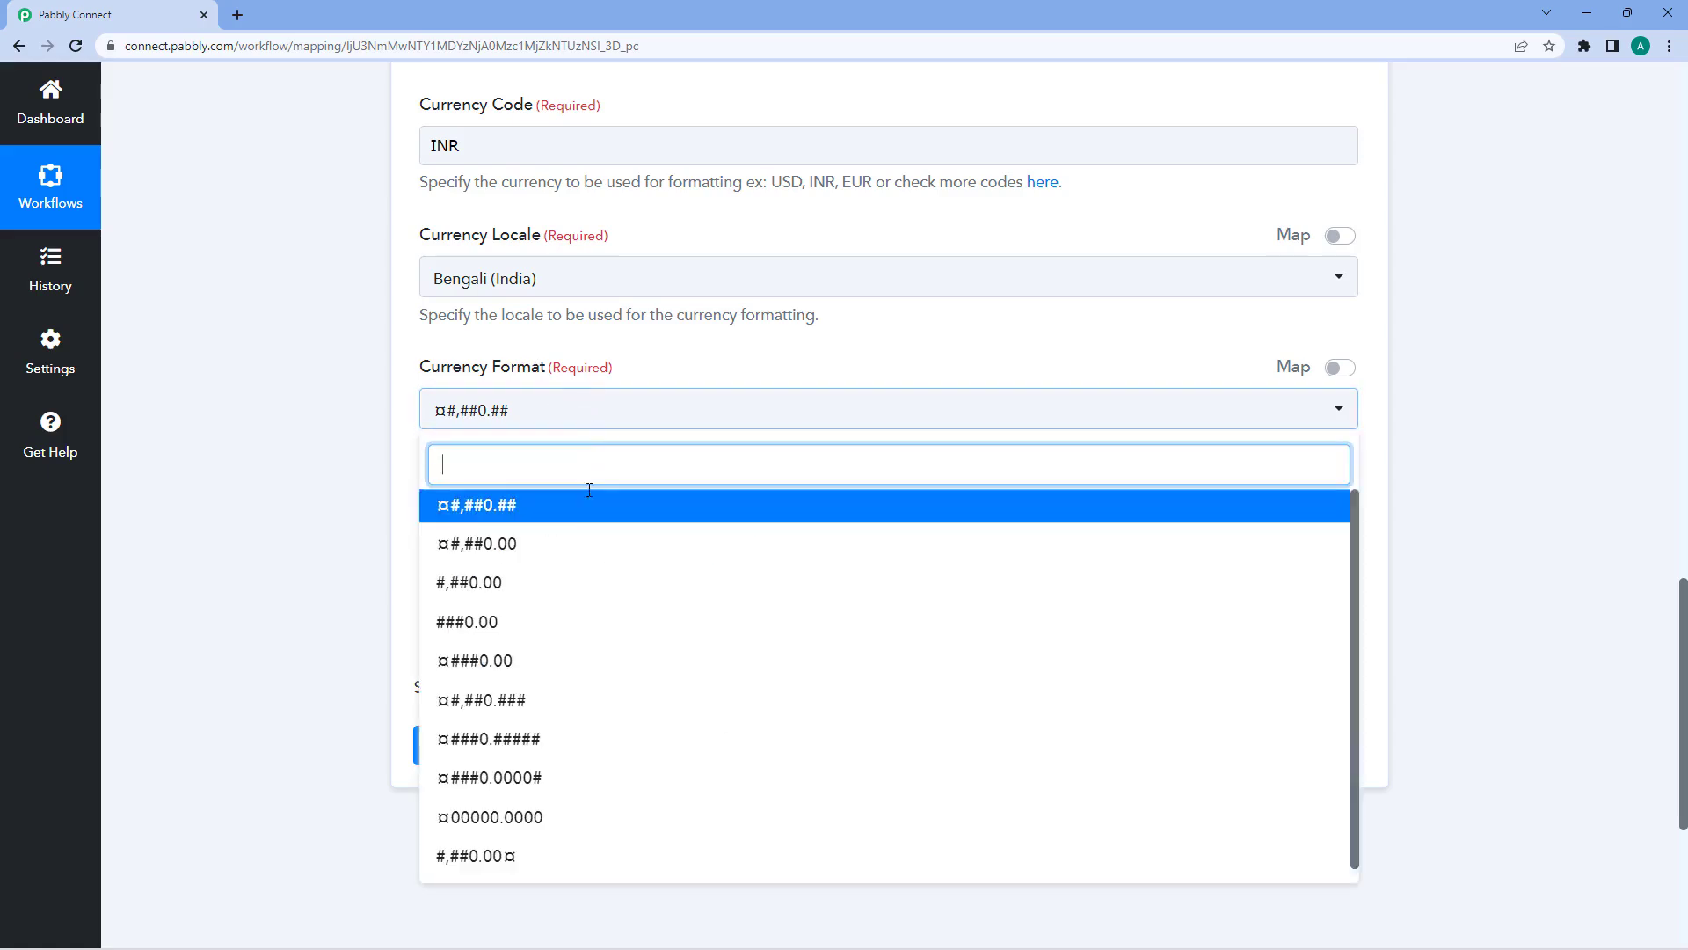
scroll(335, 452, down, 2)
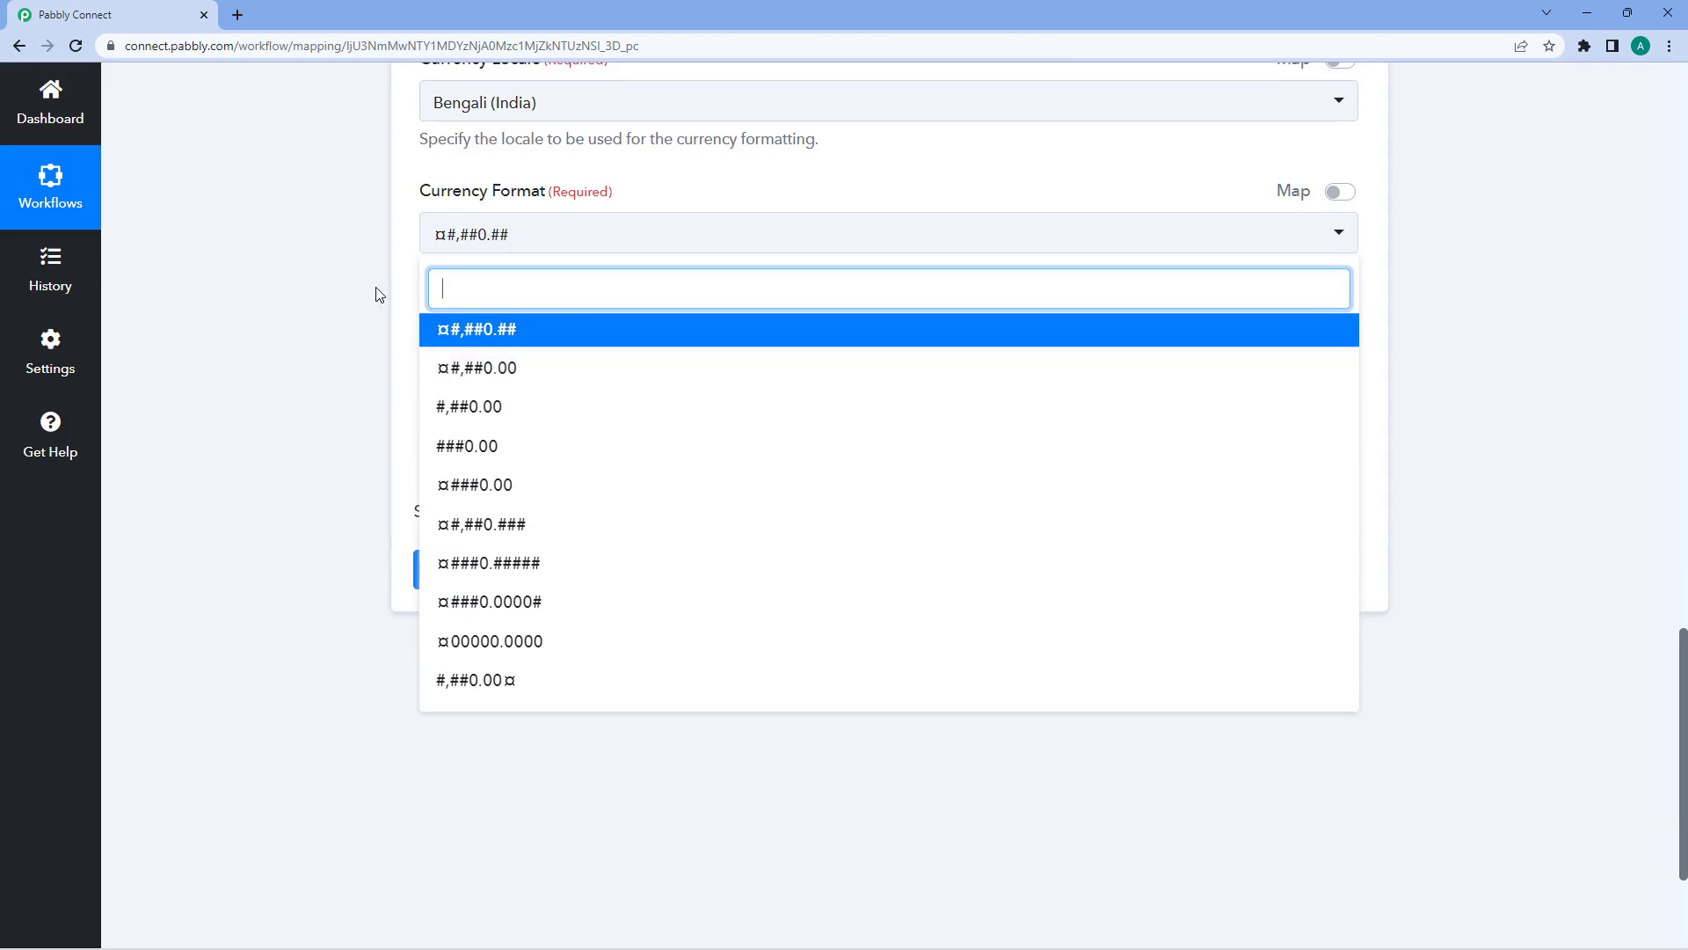
click(411, 269)
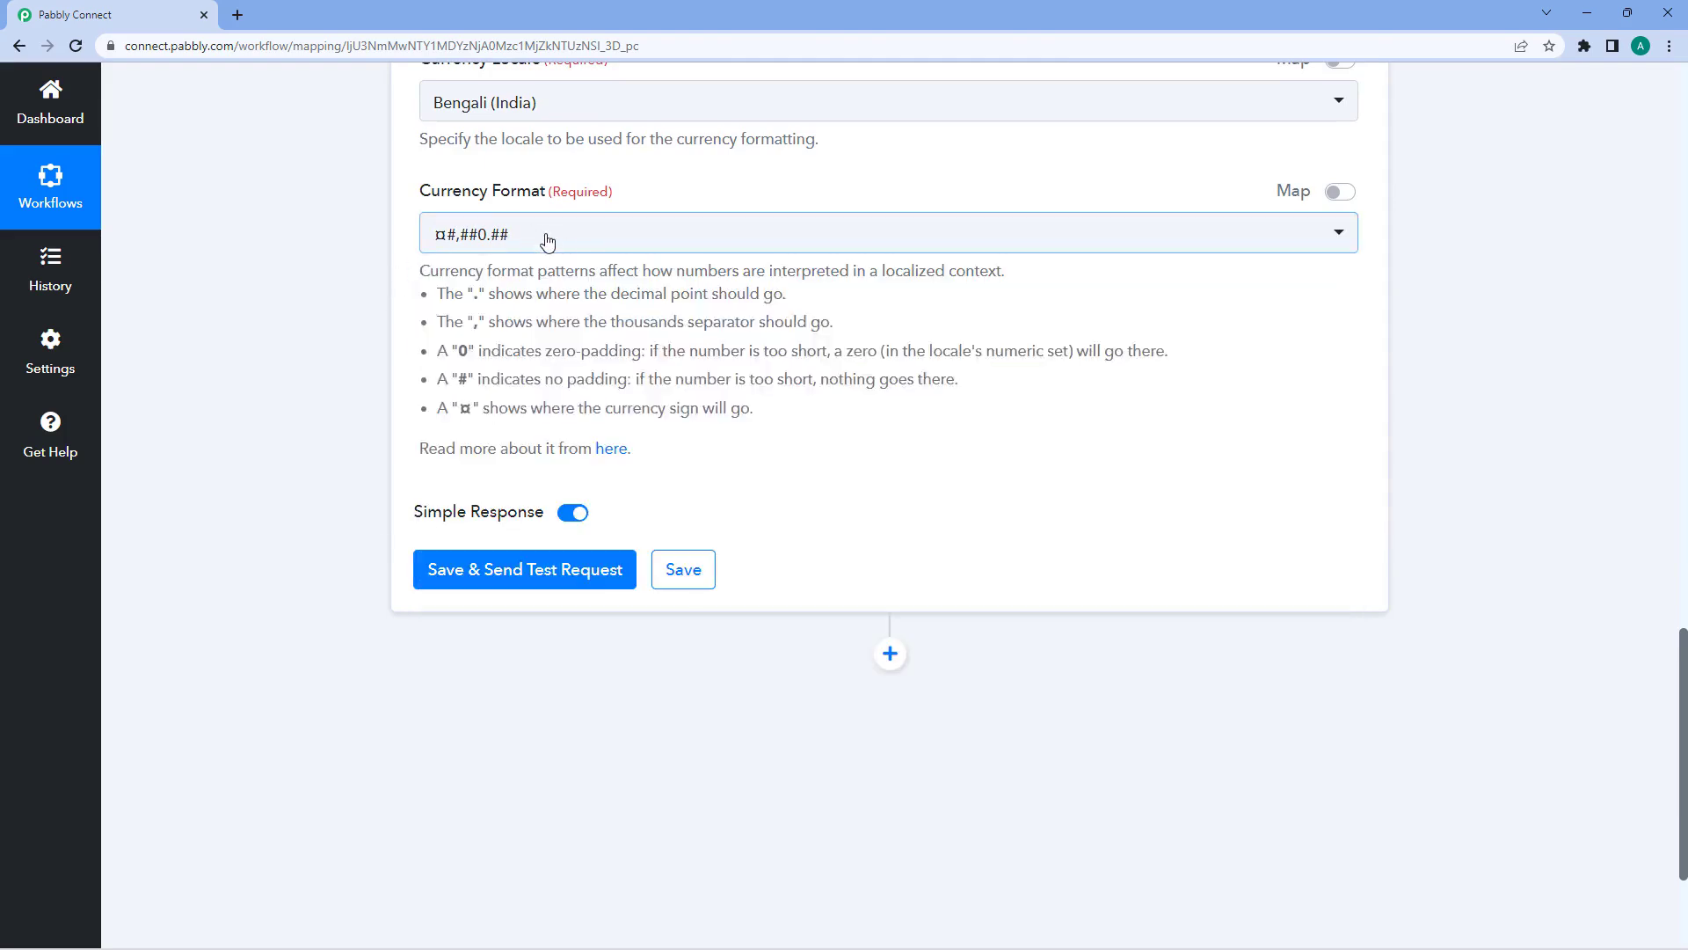
click(532, 236)
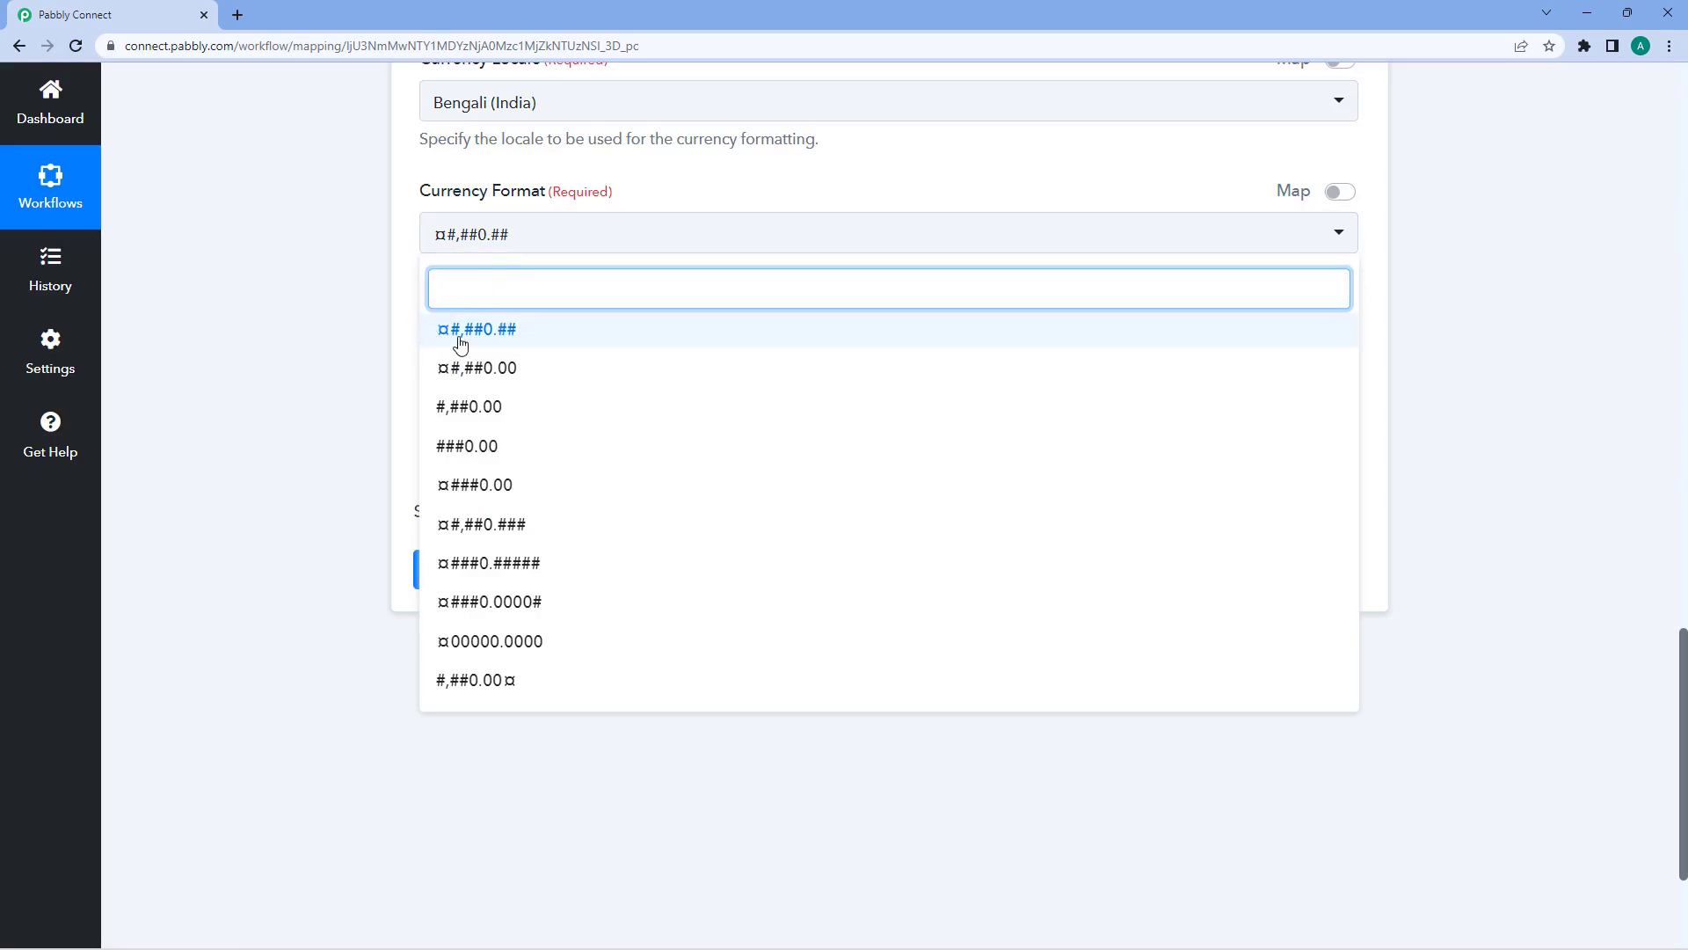
click(406, 243)
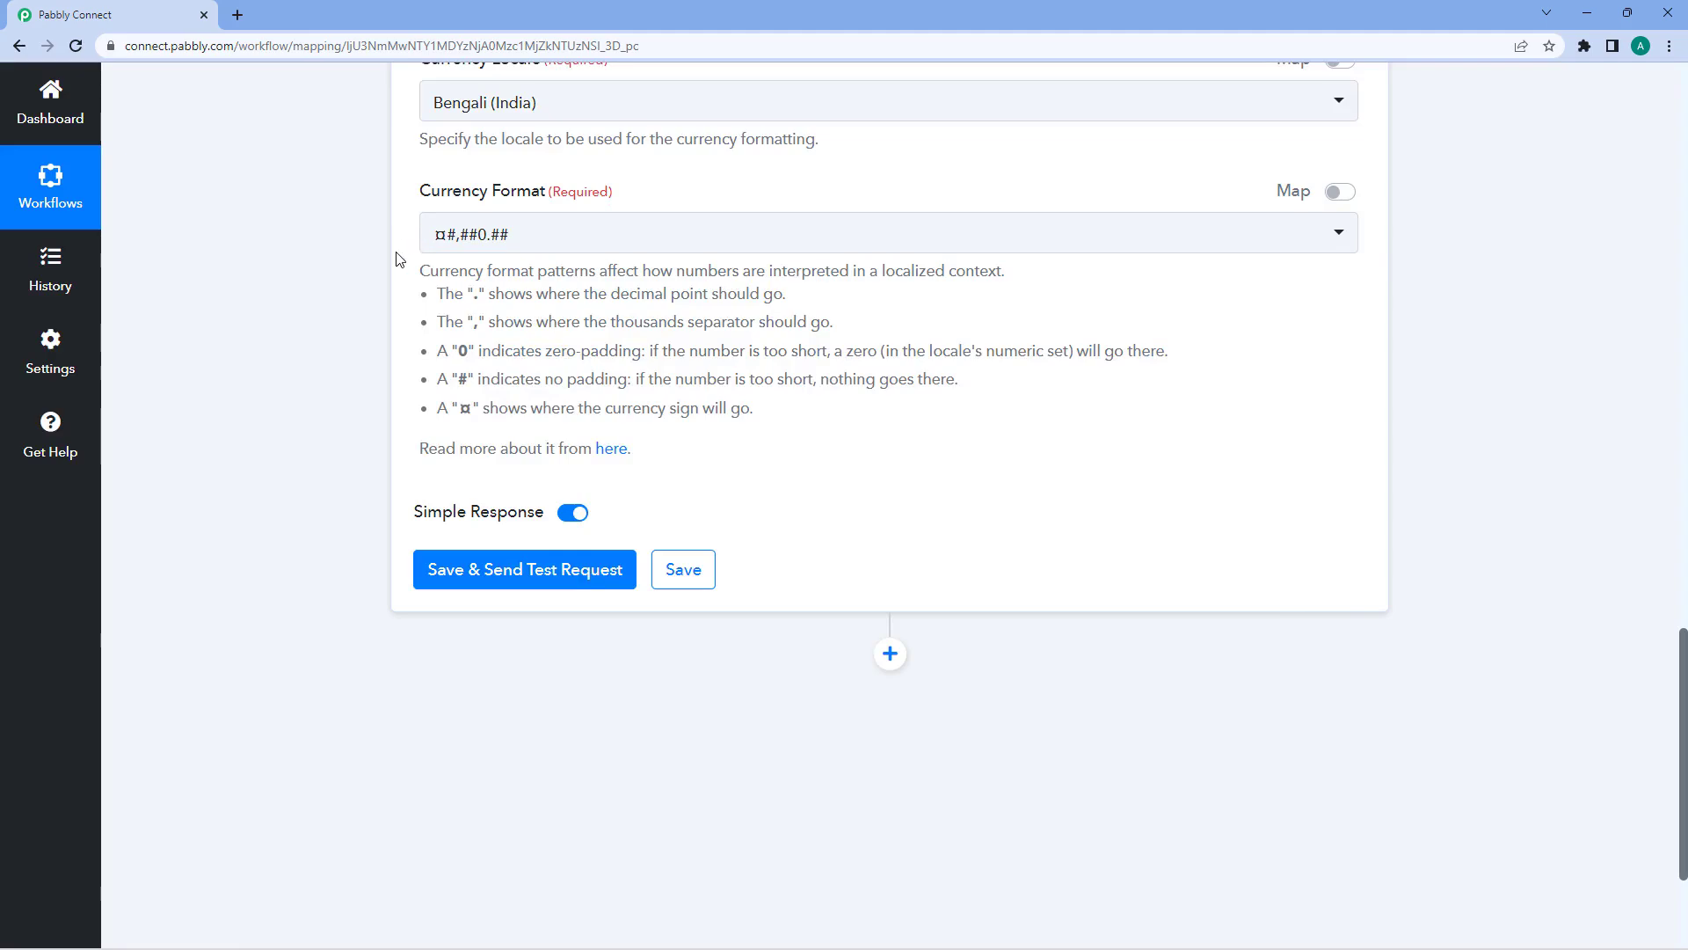
scroll(406, 265, up, 1)
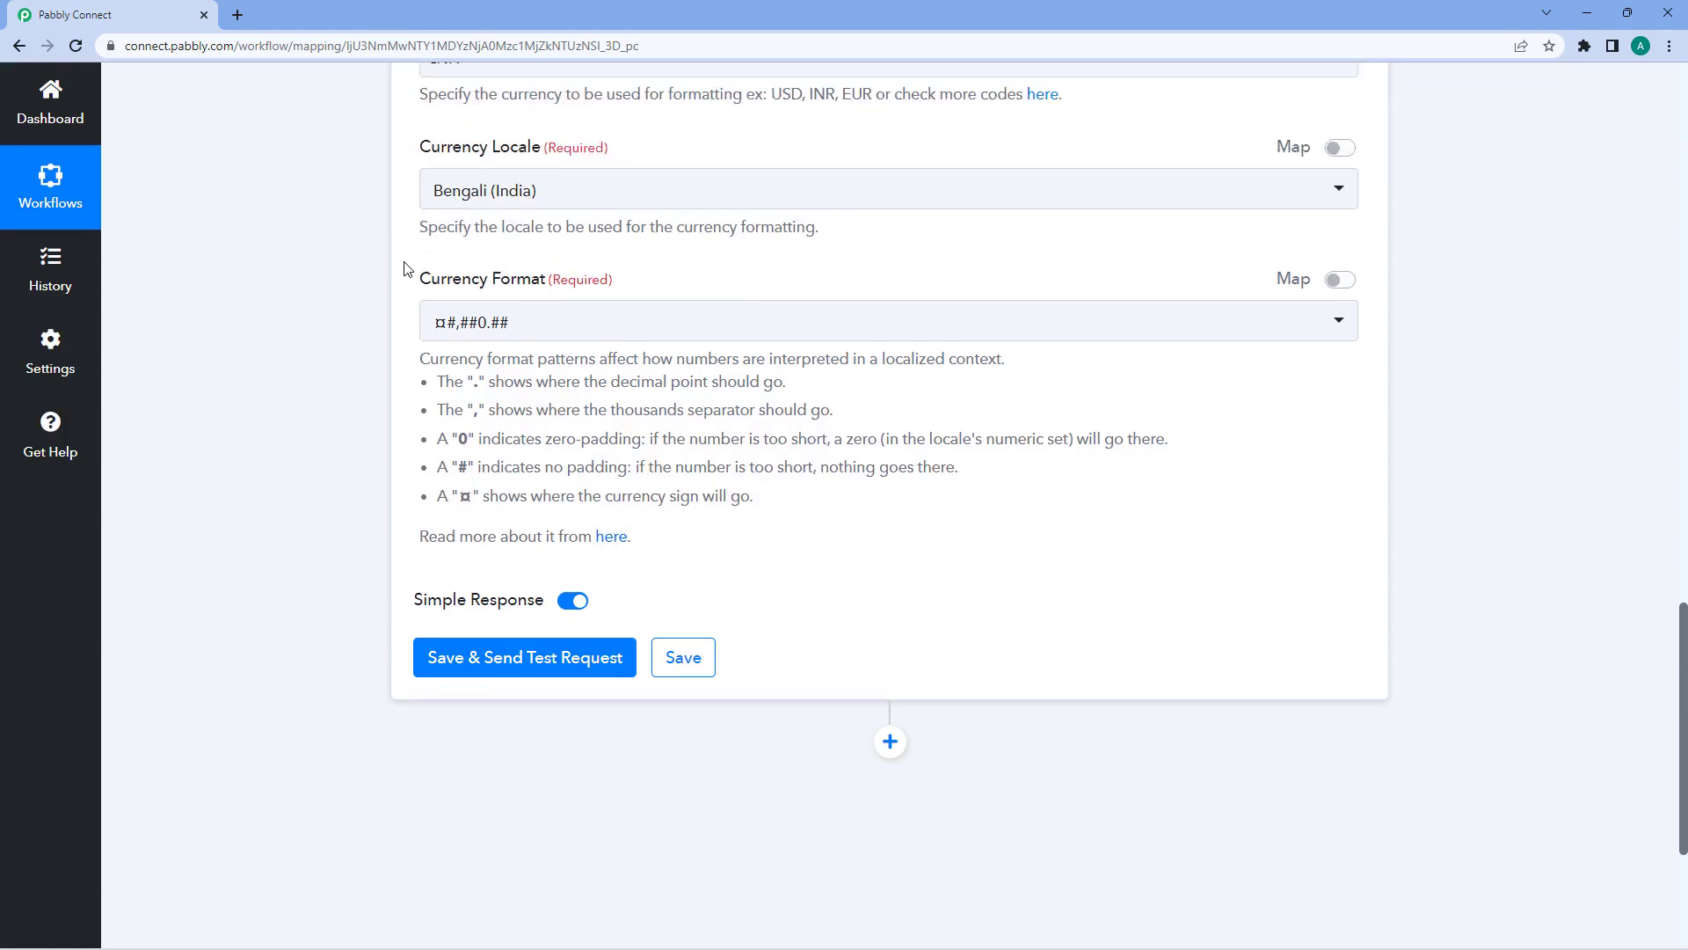
drag(411, 359, 762, 509)
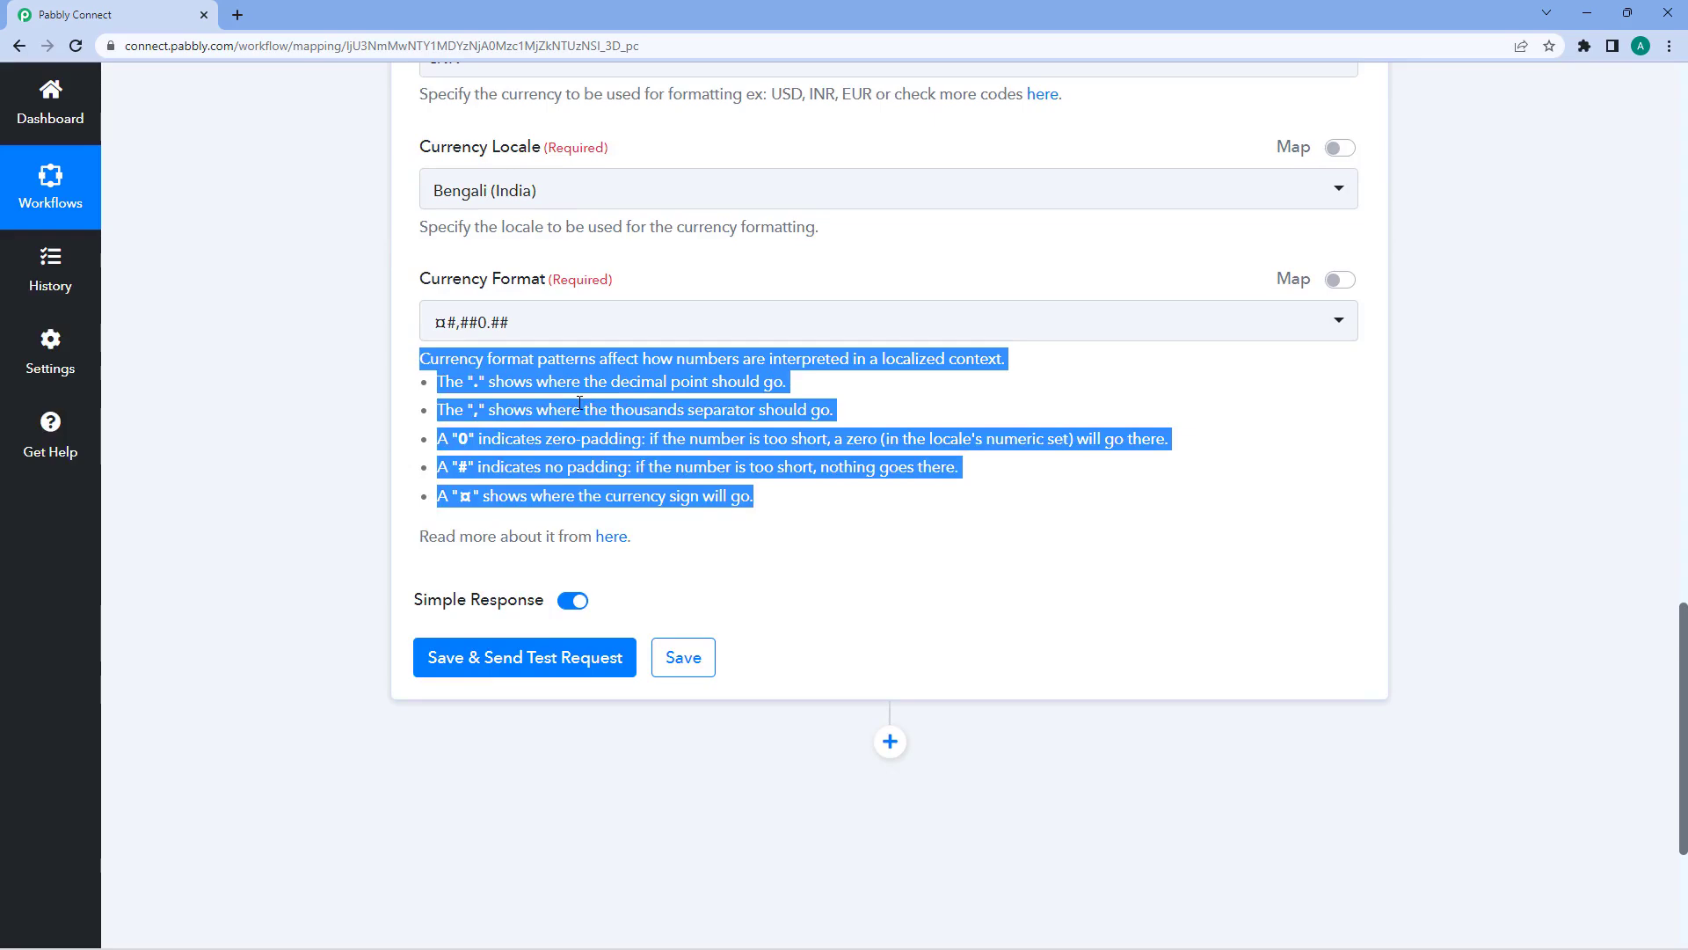
click(407, 374)
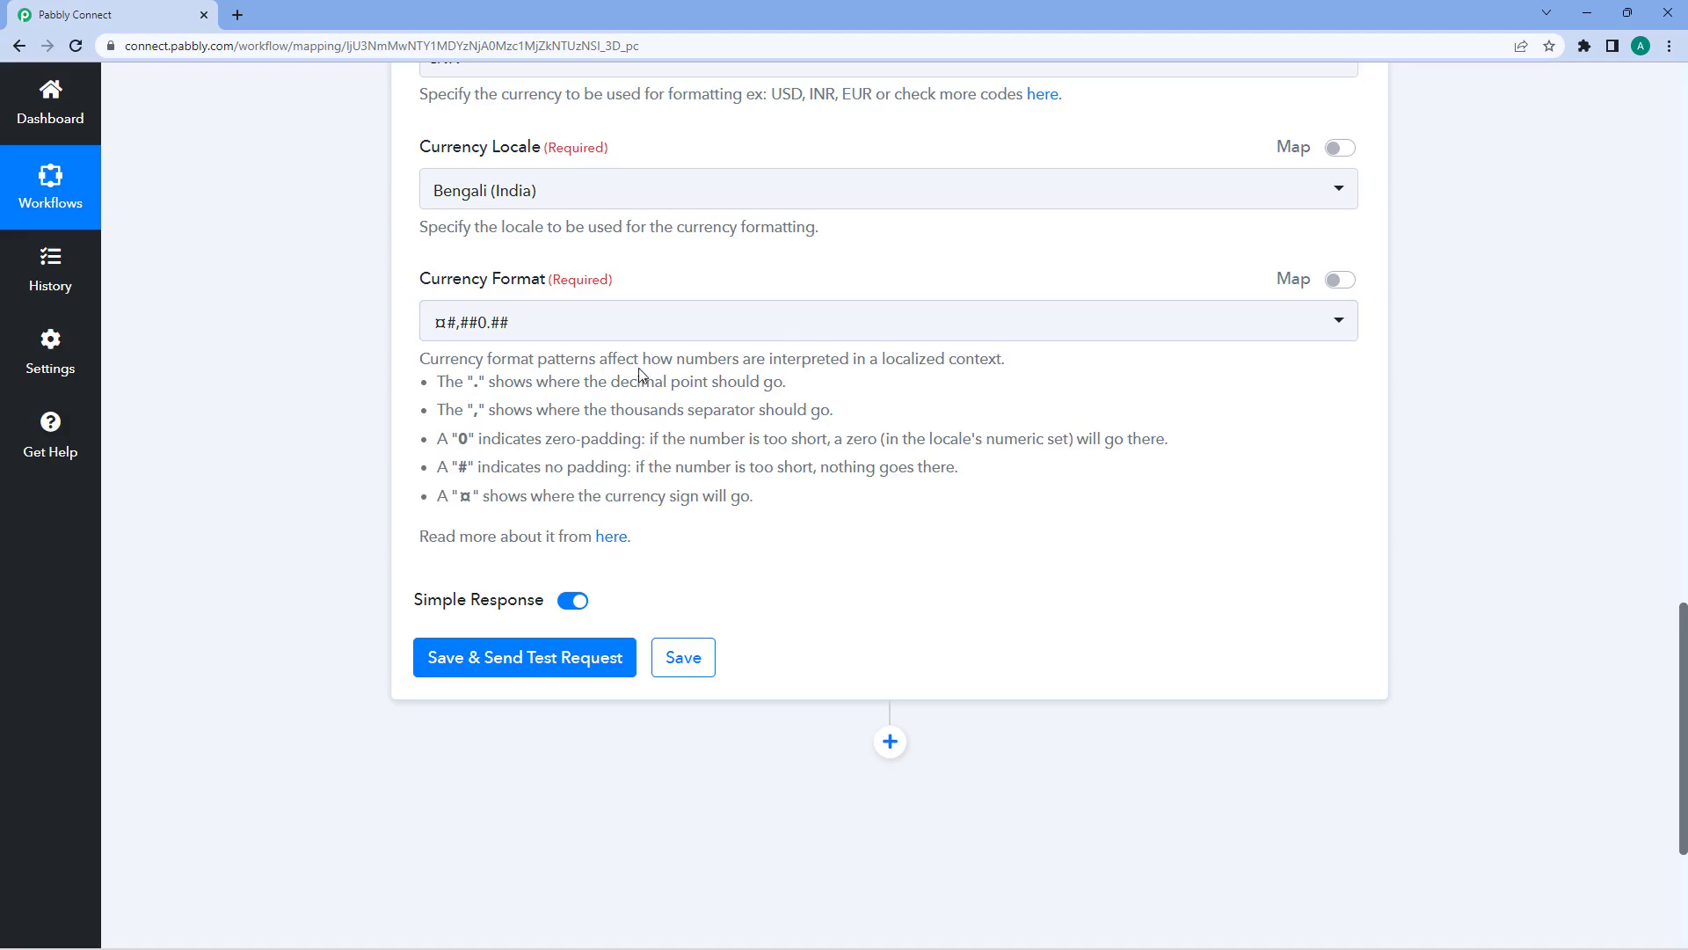
click(587, 335)
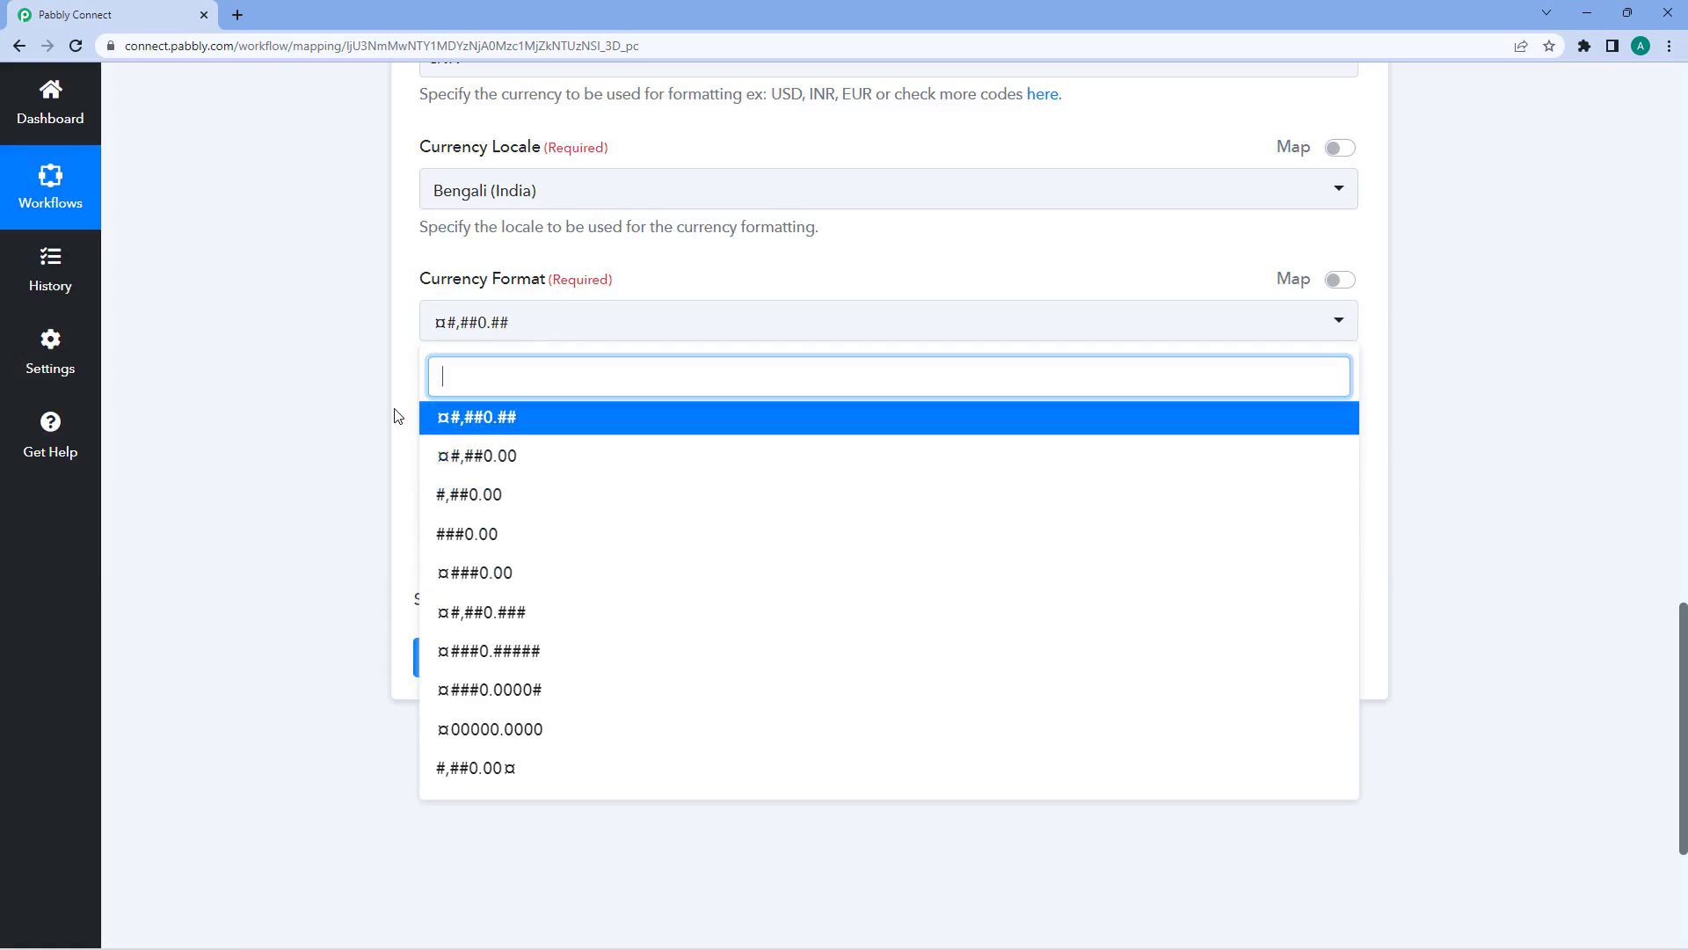
click(401, 359)
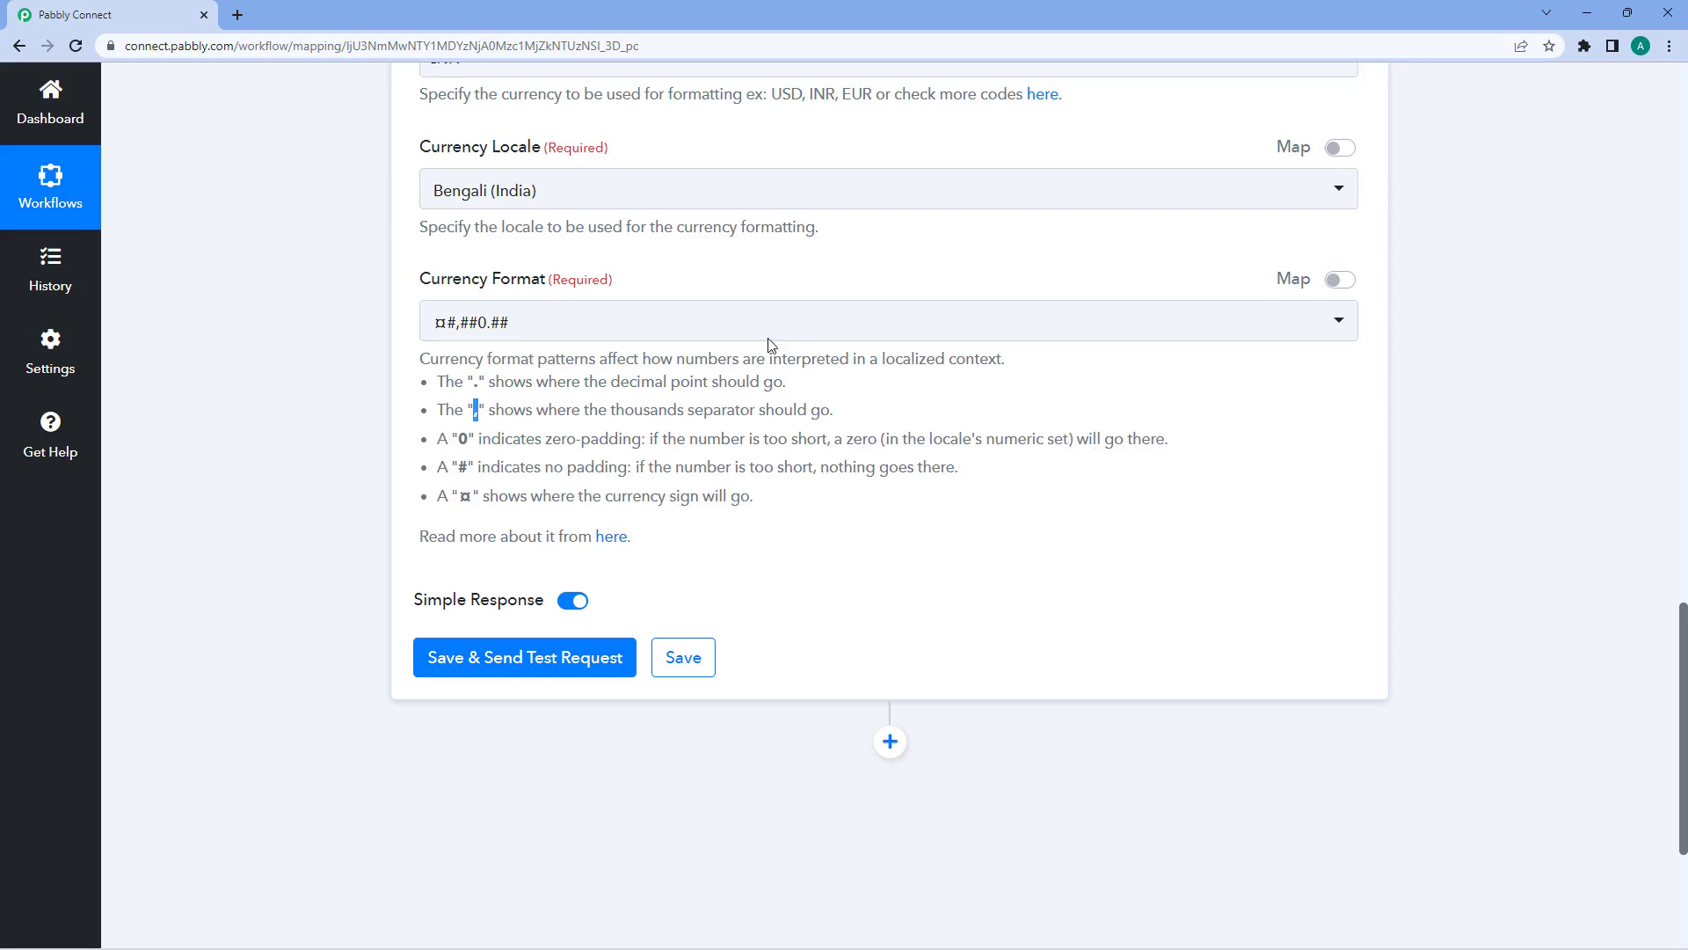
- Compare the Currency Format patterns, such as ¤#,##0.00, with the mapped Amount in the Number field
click(645, 324)
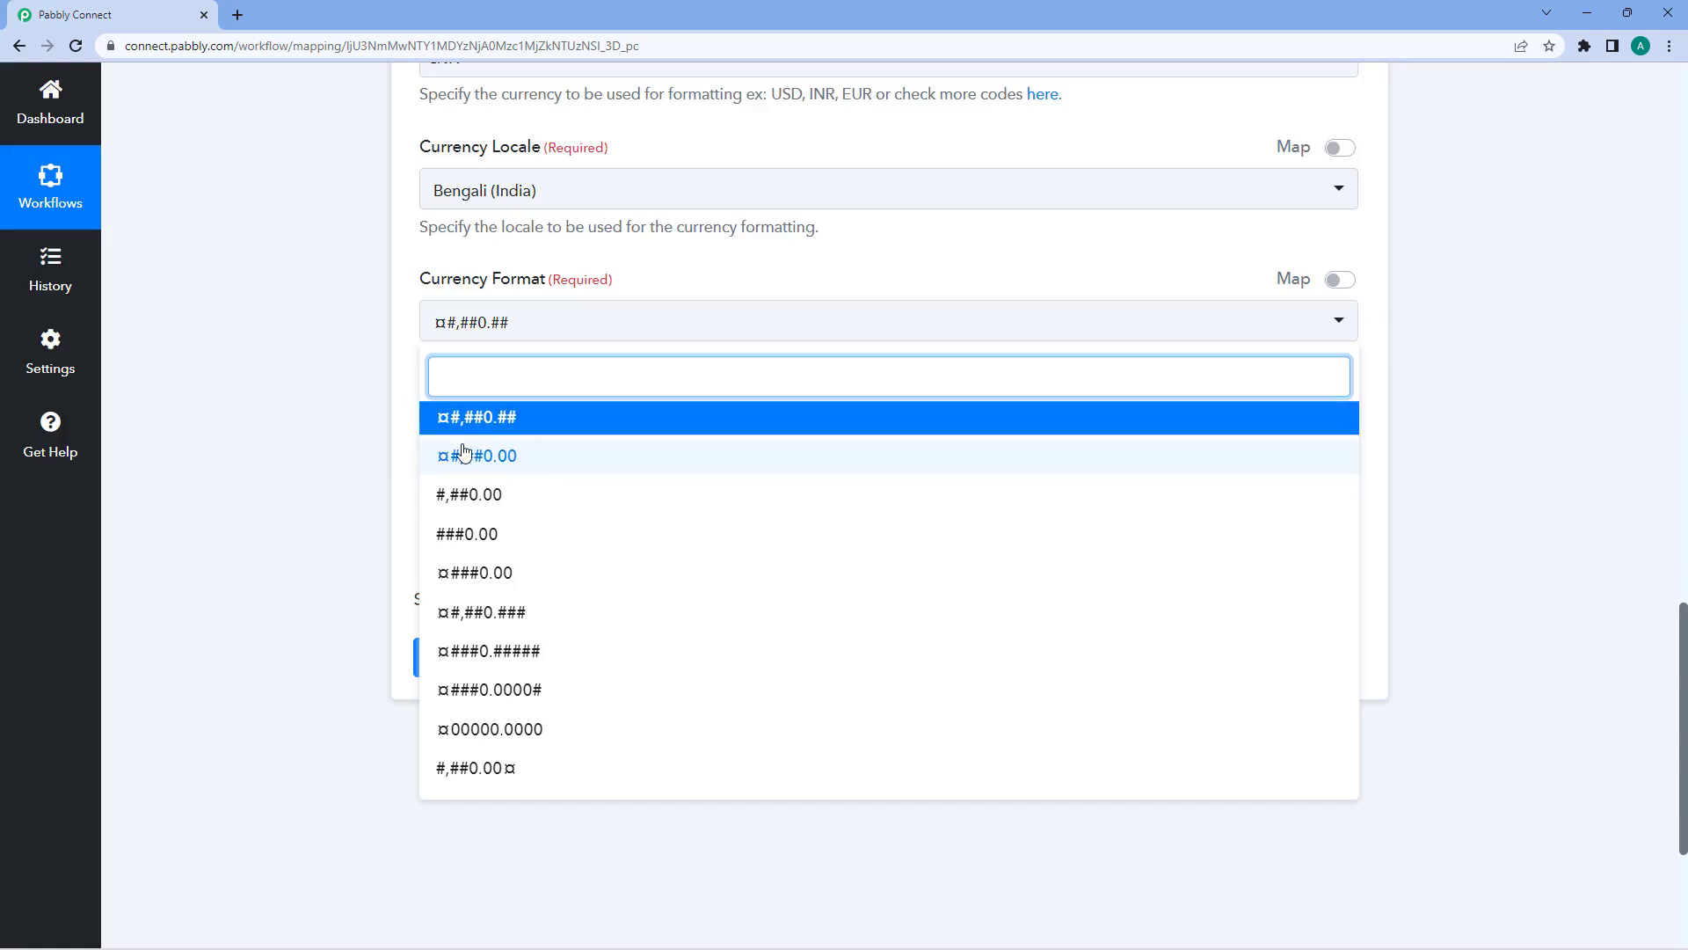
scroll(417, 308, down, 1)
scroll(418, 307, up, 3)
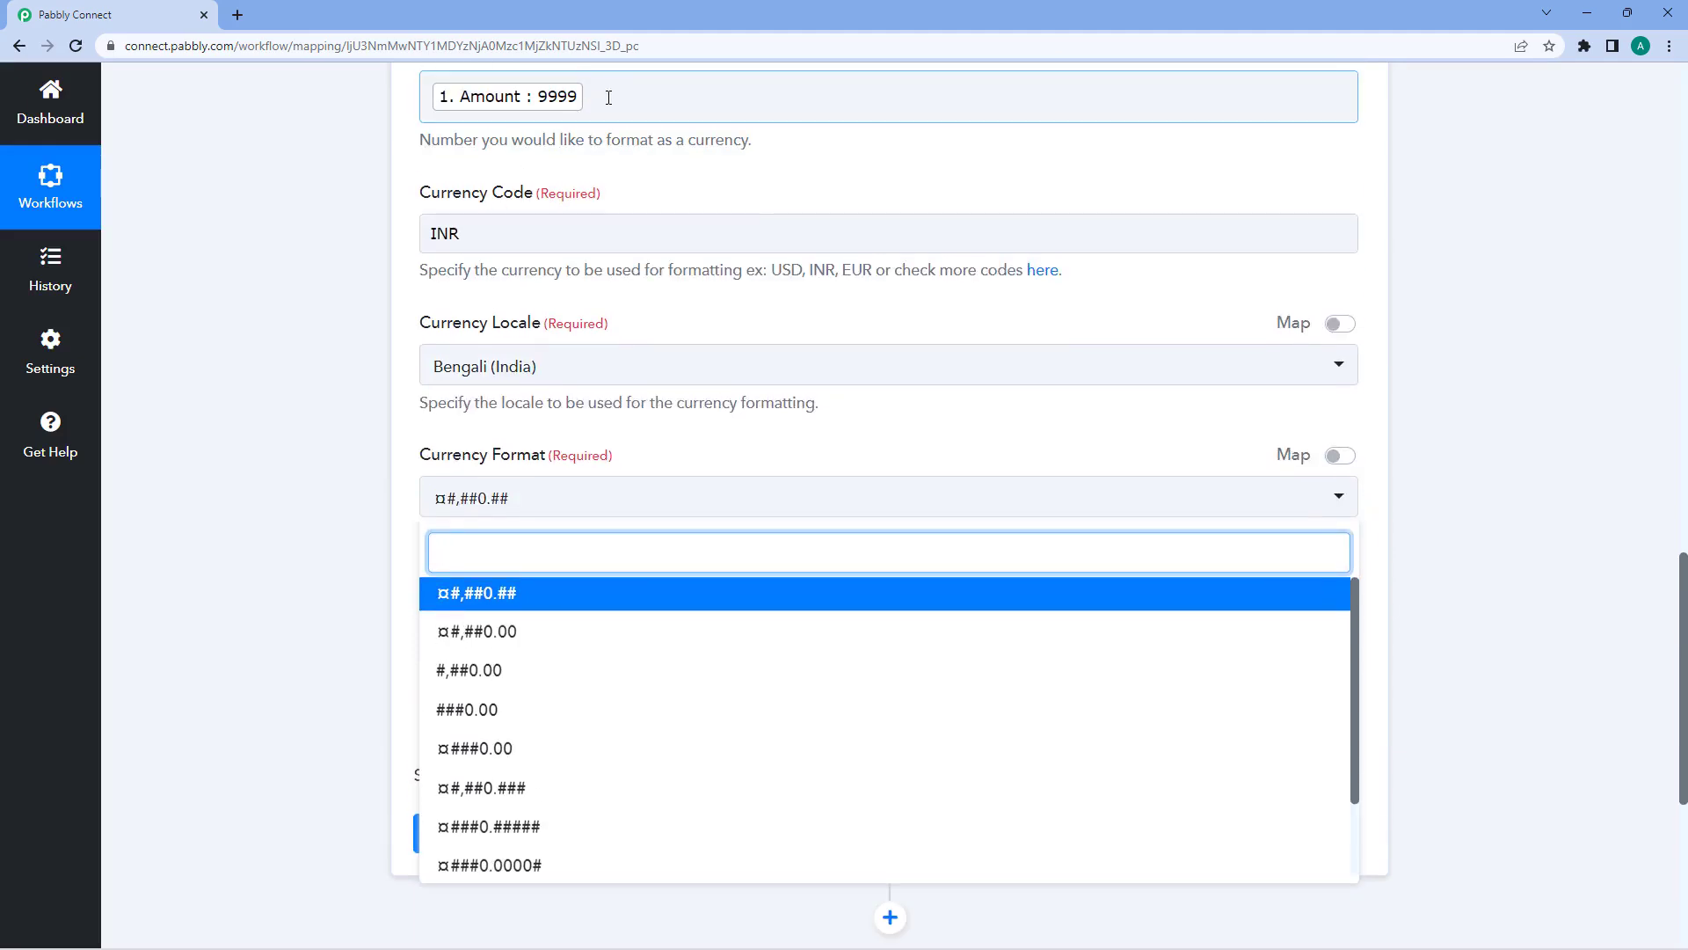
scroll(387, 347, down, 2)
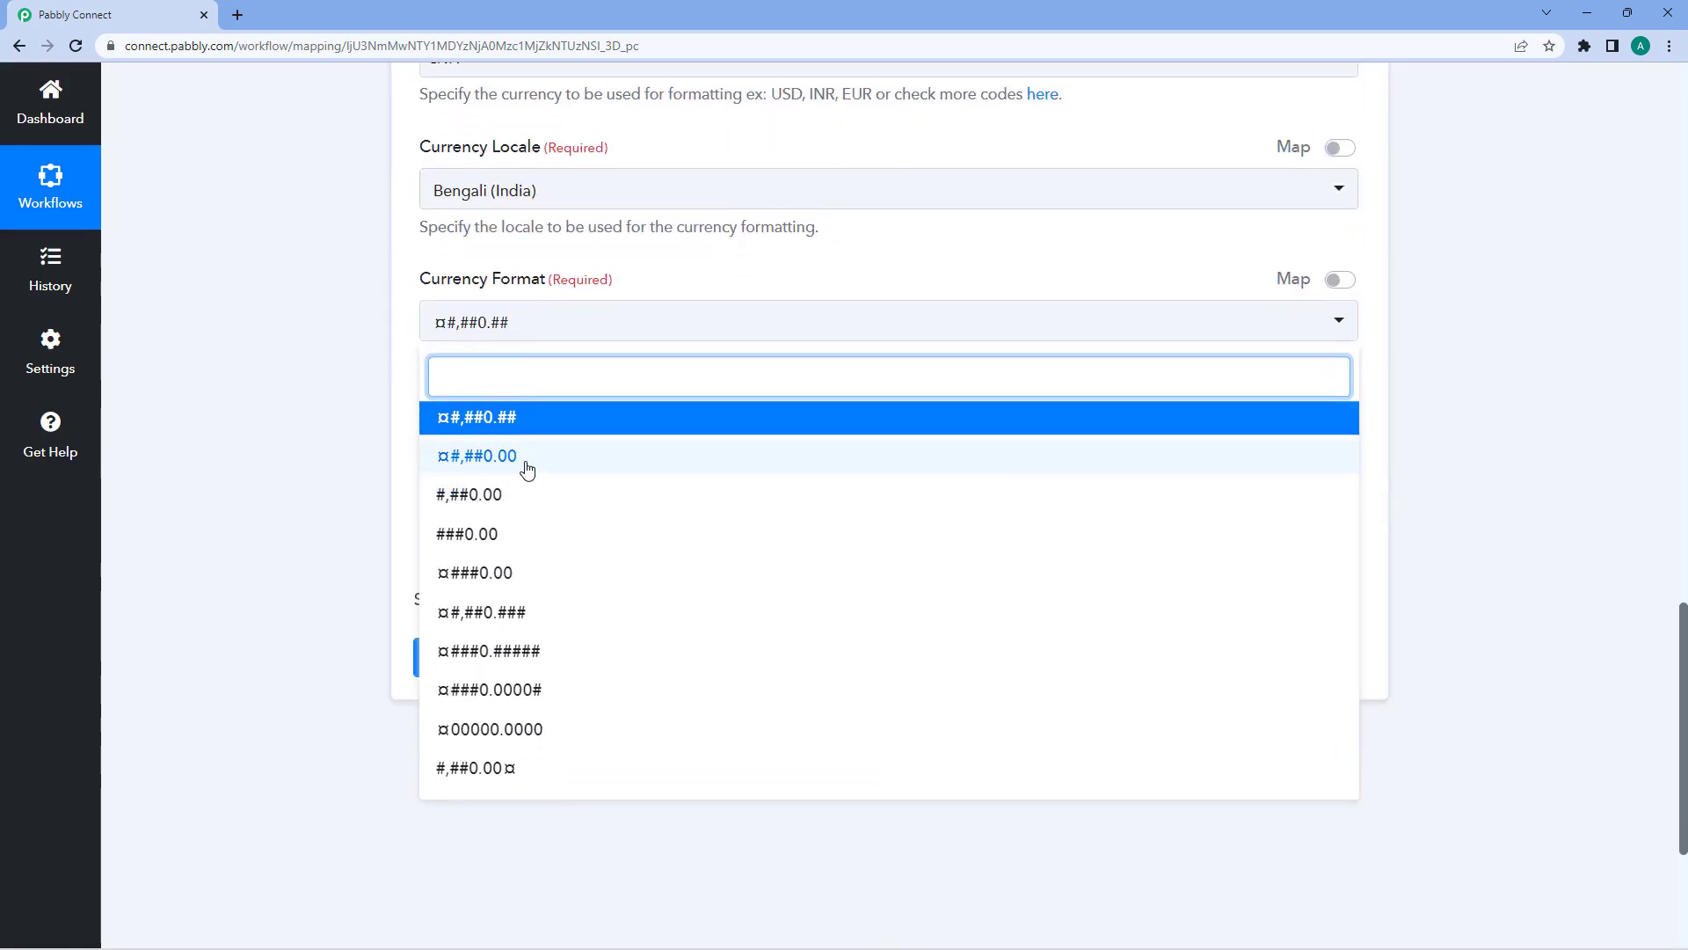
click(376, 407)
scroll(452, 379, down, 1)
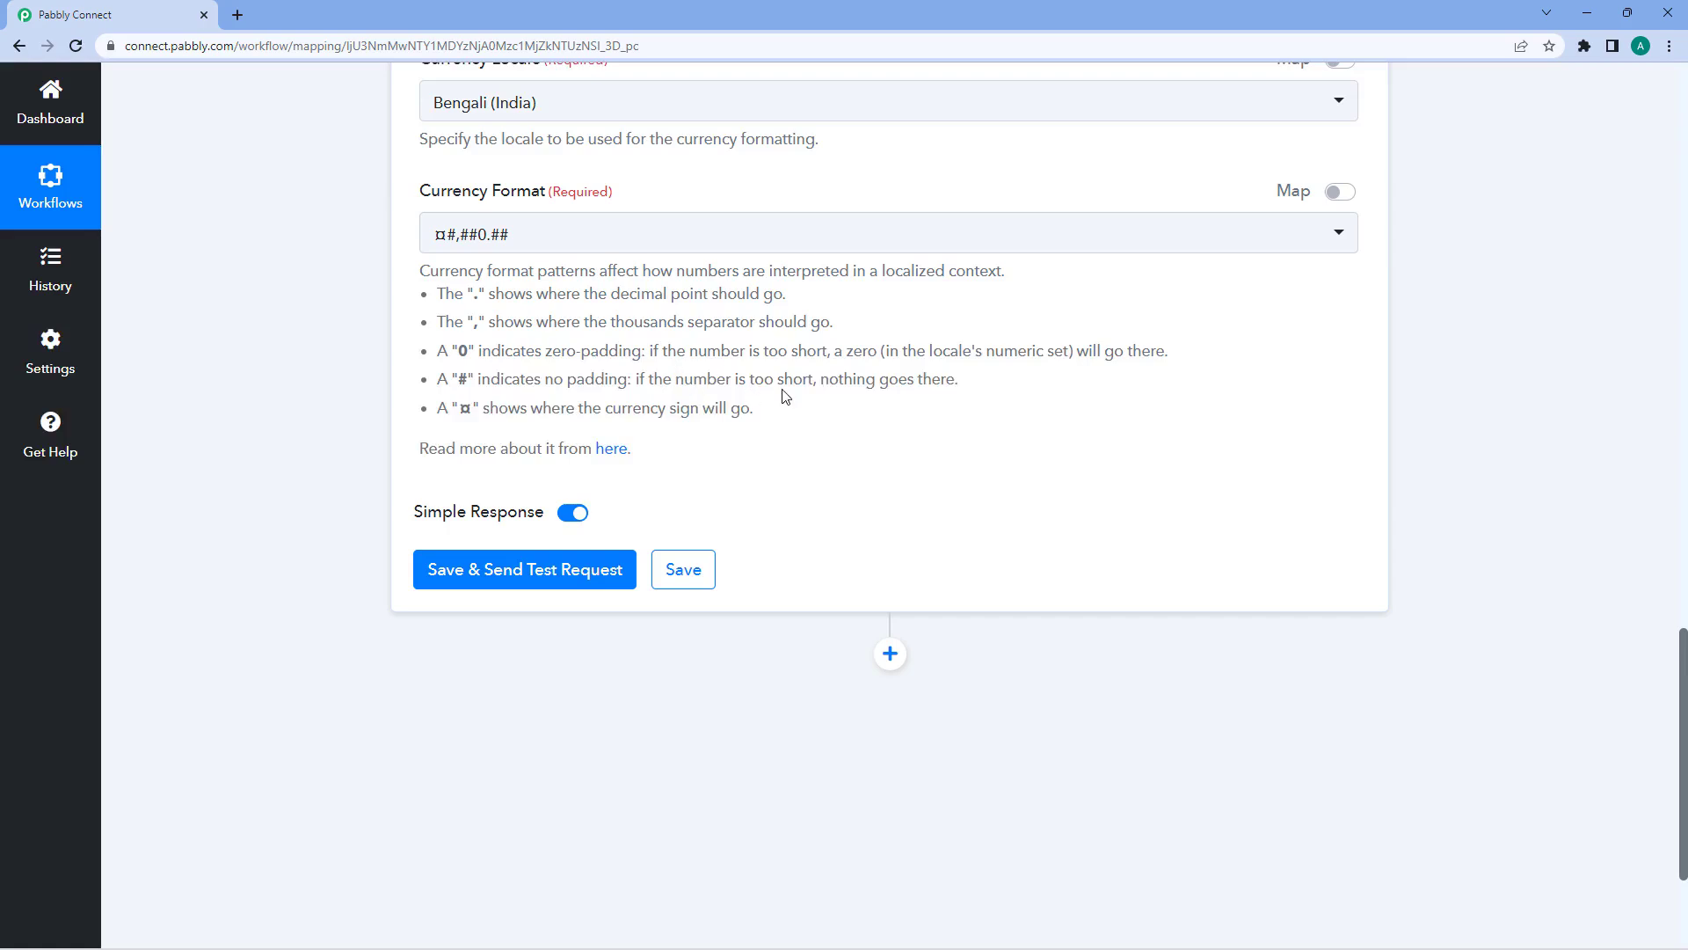
click(515, 237)
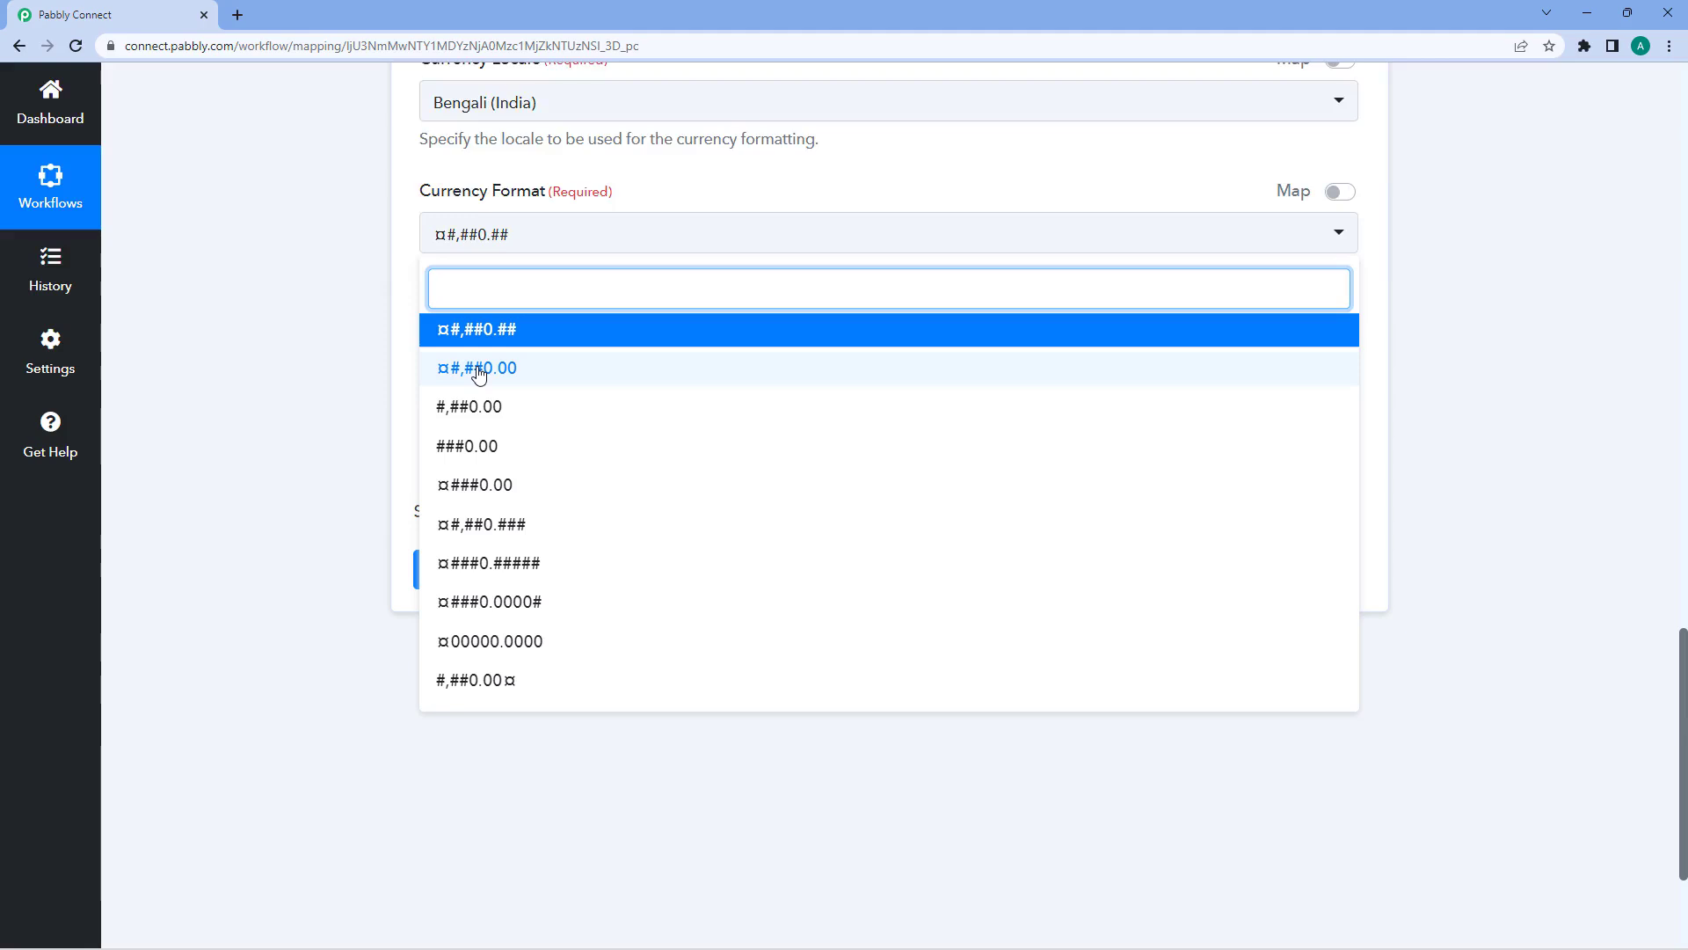
scroll(479, 373, up, 5)
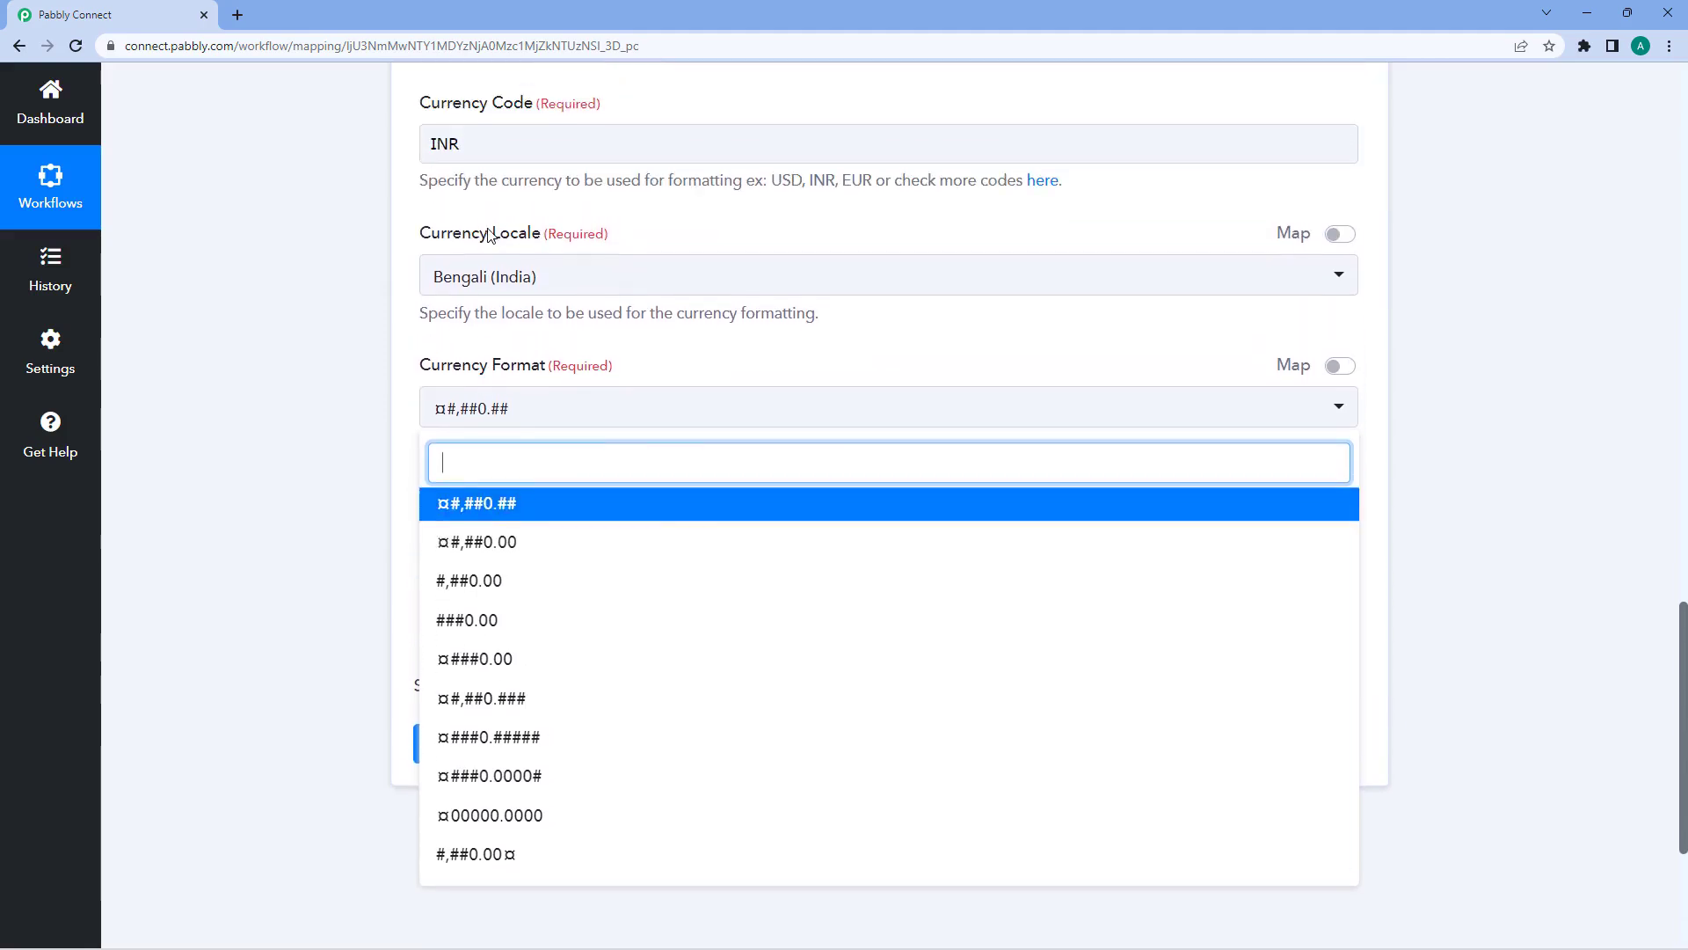
click(403, 197)
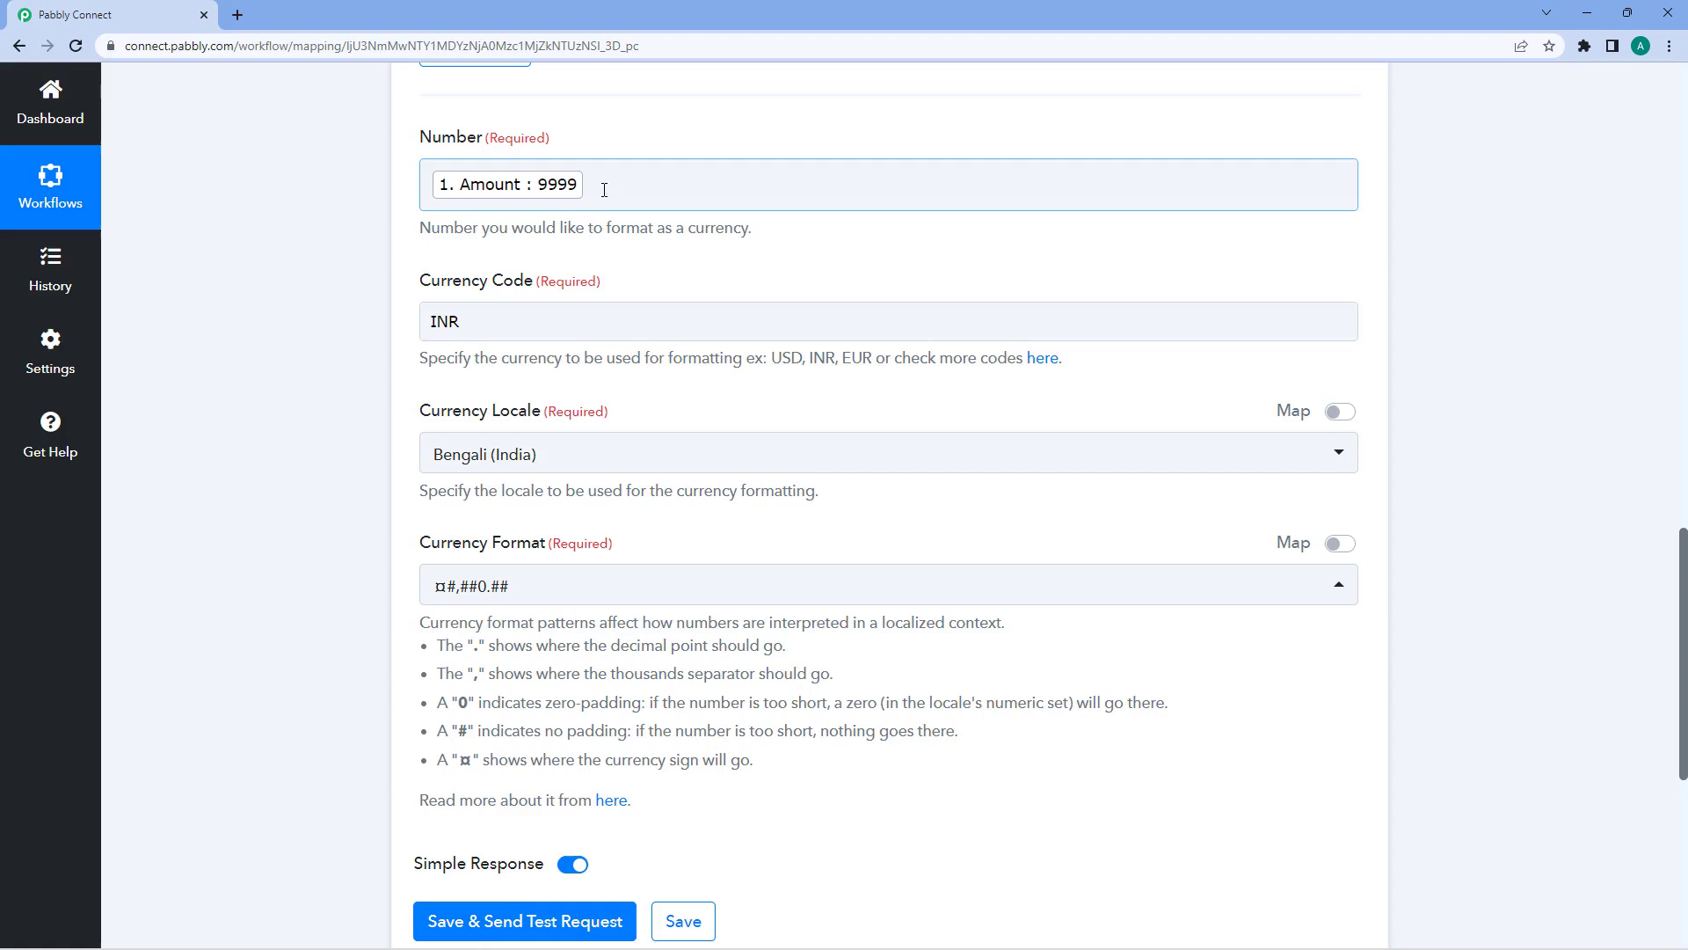
- Recheck the mapped Amount, currency code and locale, and examine the note about the ¤ currency sign symbol
scroll(662, 270, down, 4)
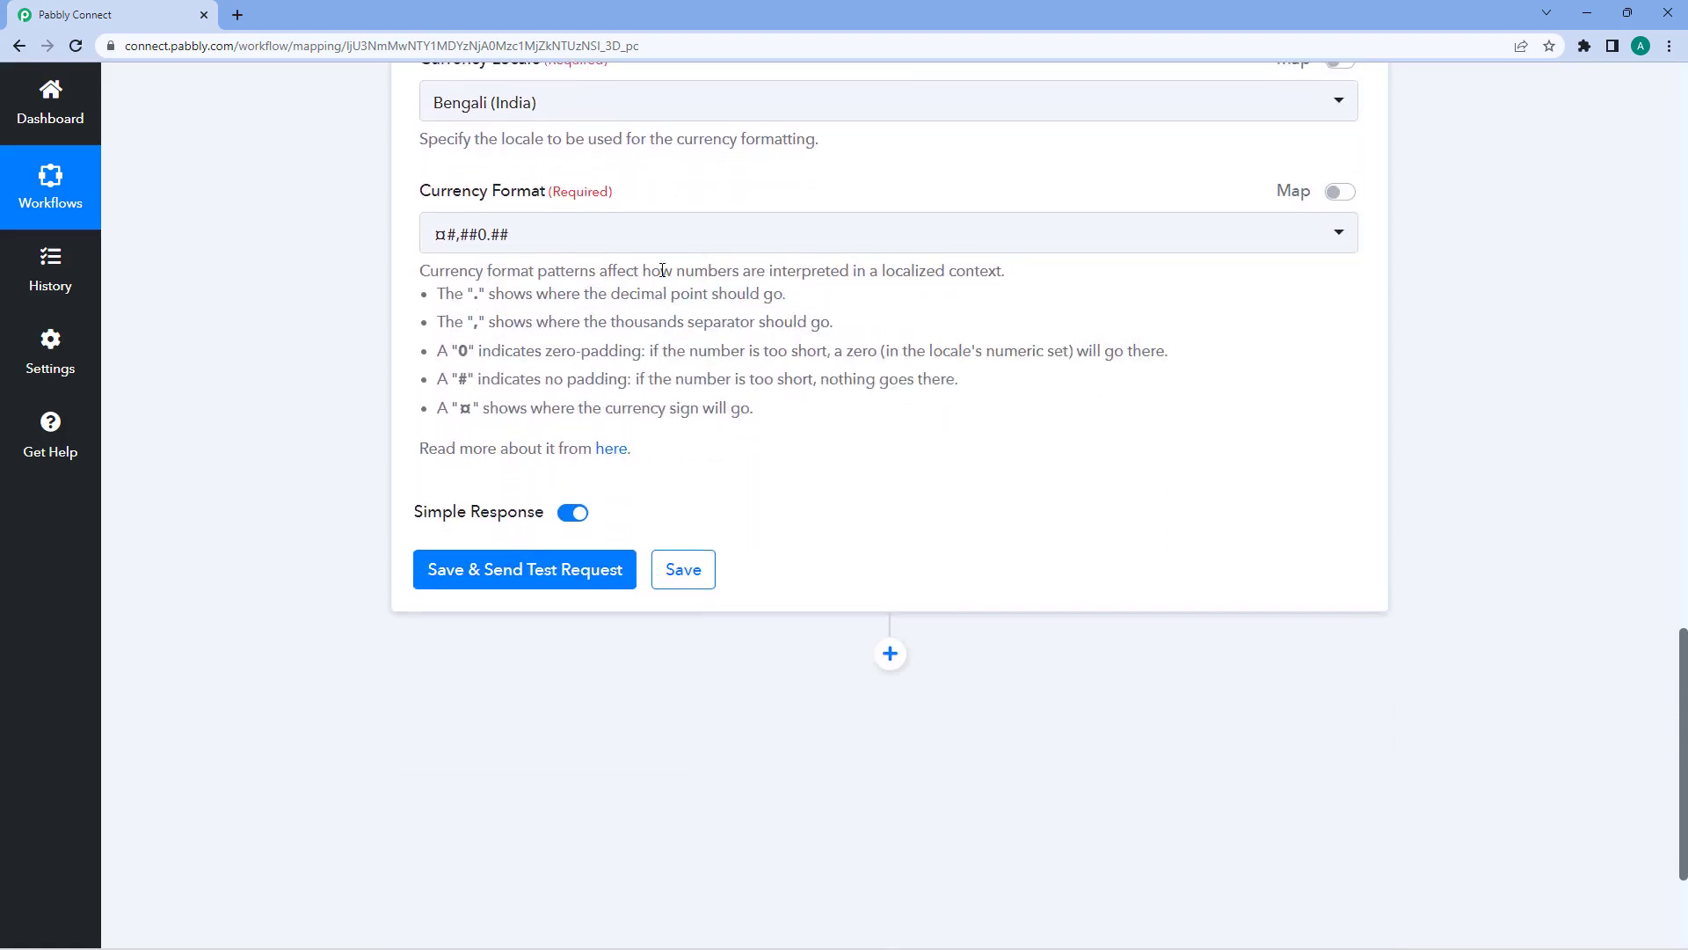
scroll(602, 201, up, 4)
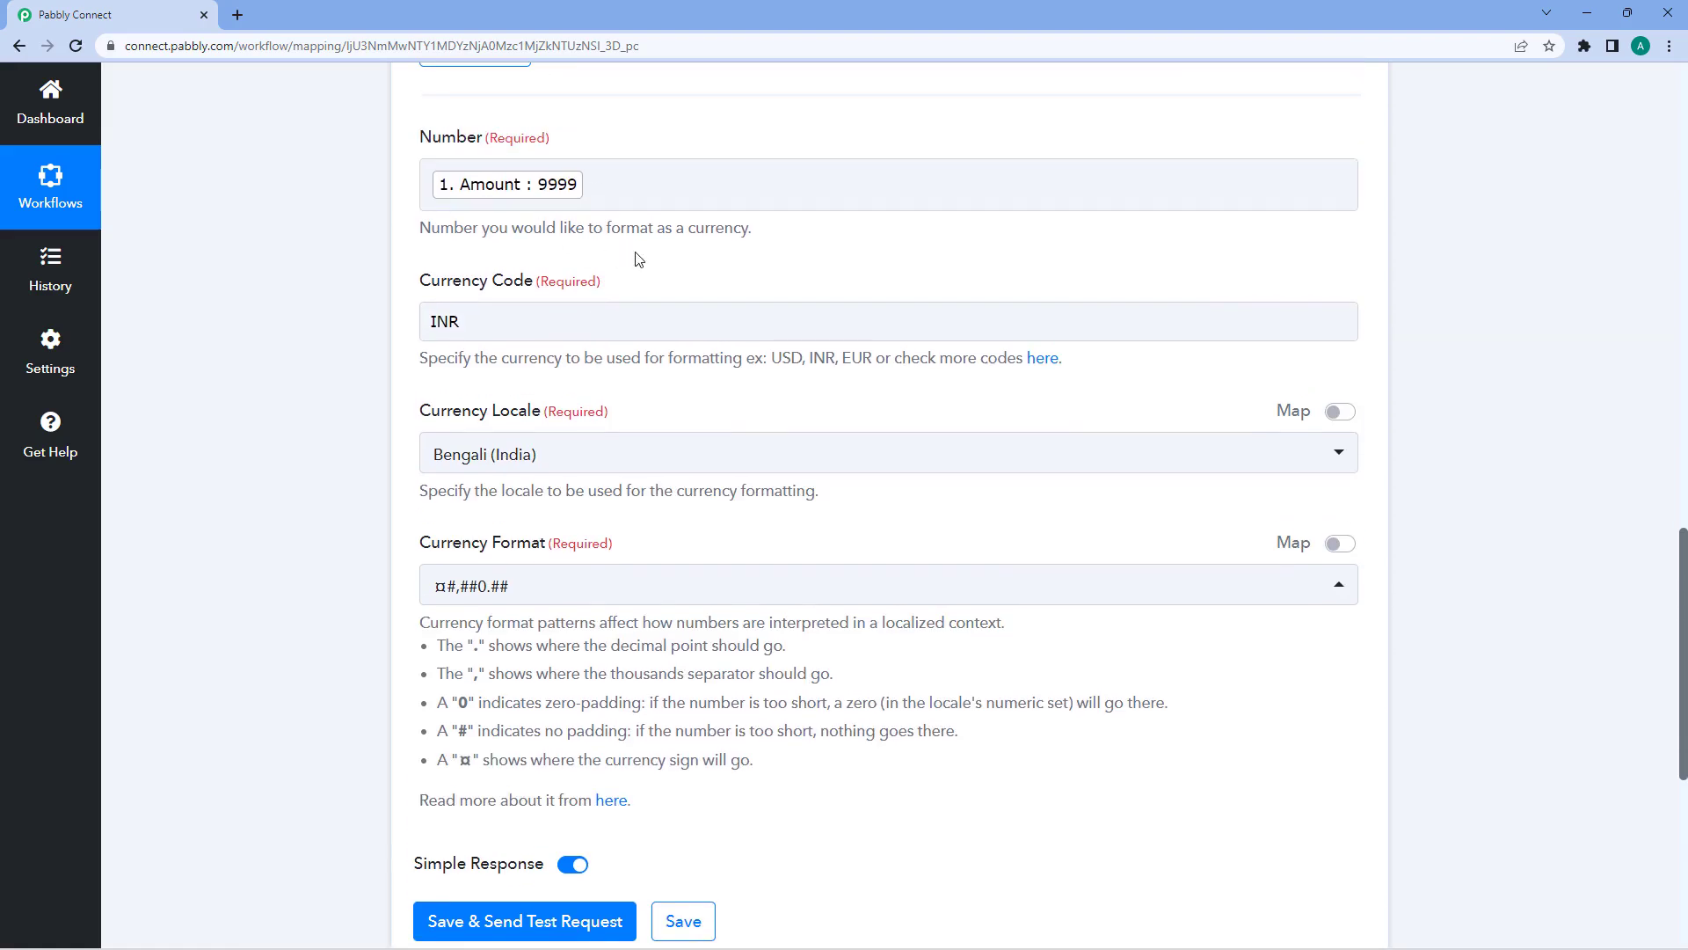
scroll(639, 258, down, 2)
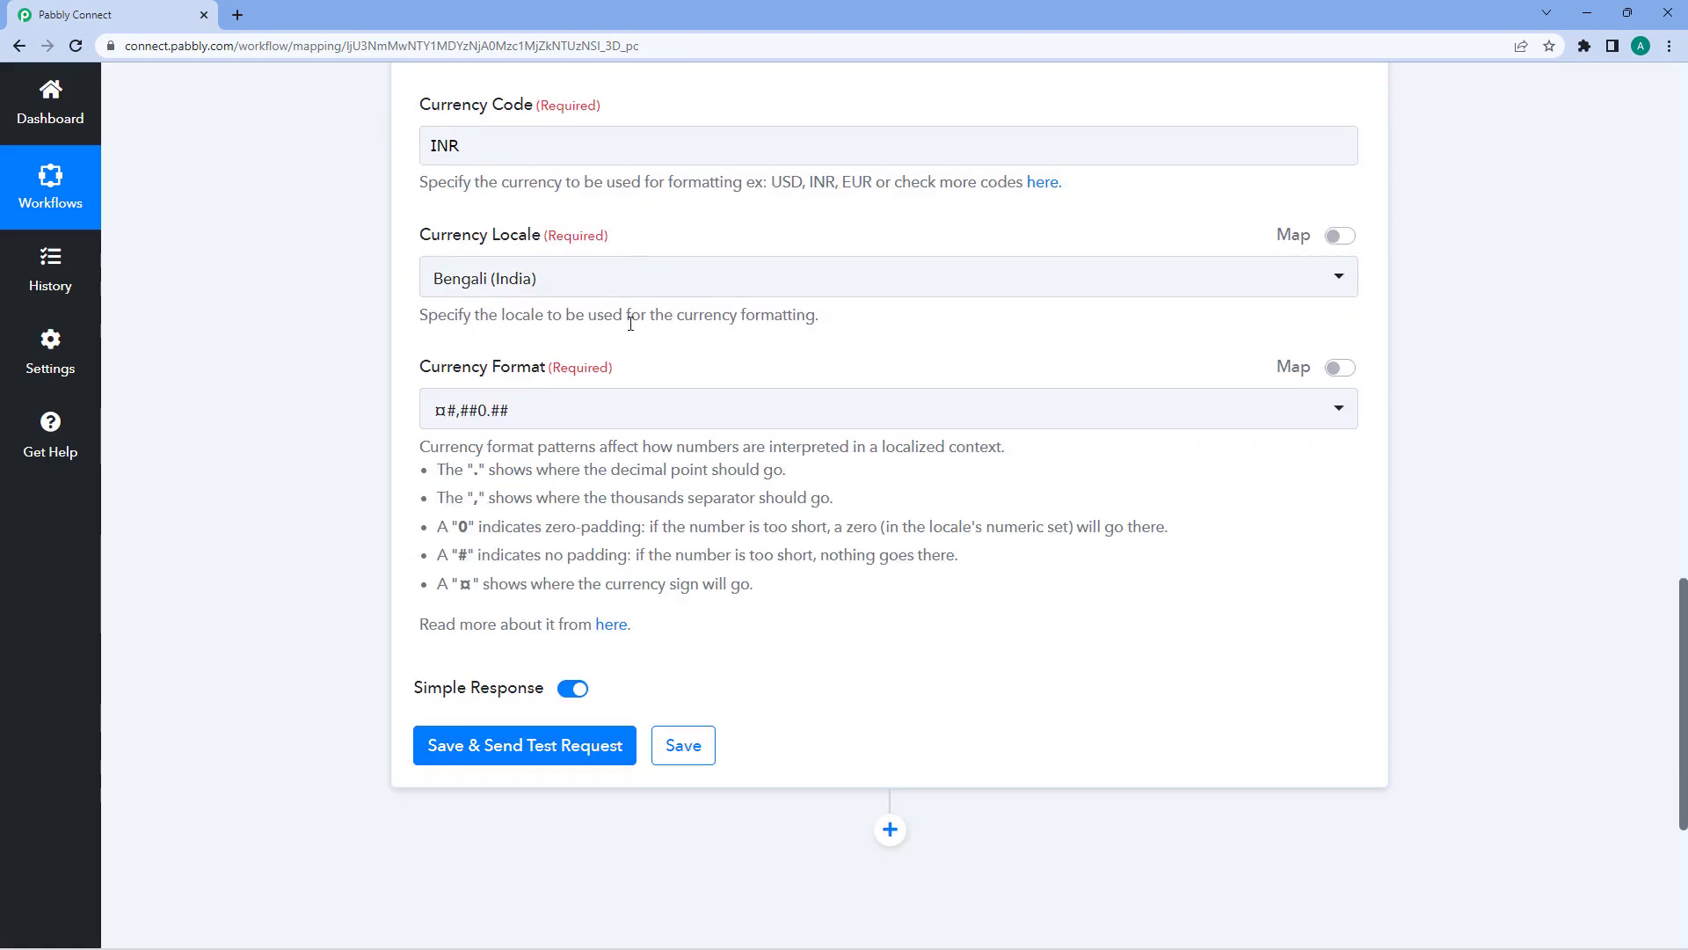
scroll(632, 344, down, 1)
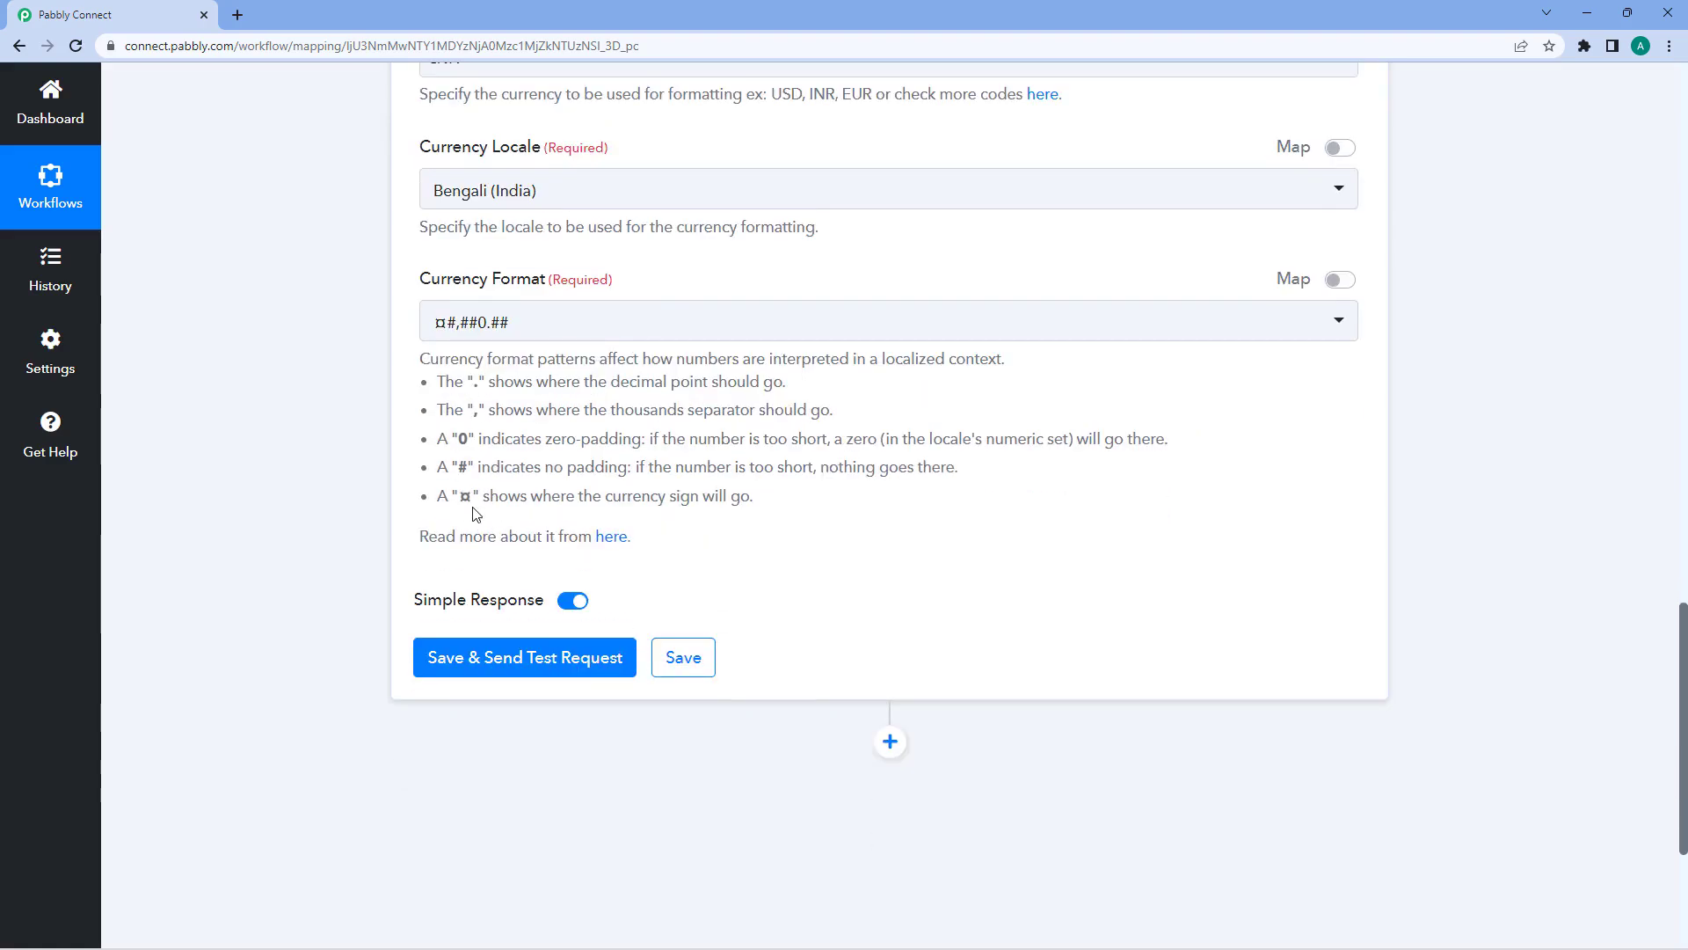
drag(473, 504, 465, 504)
- Choose the ¤#,##0.## pattern as the Currency Format
scroll(656, 495, up, 2)
click(611, 490)
scroll(371, 416, down, 2)
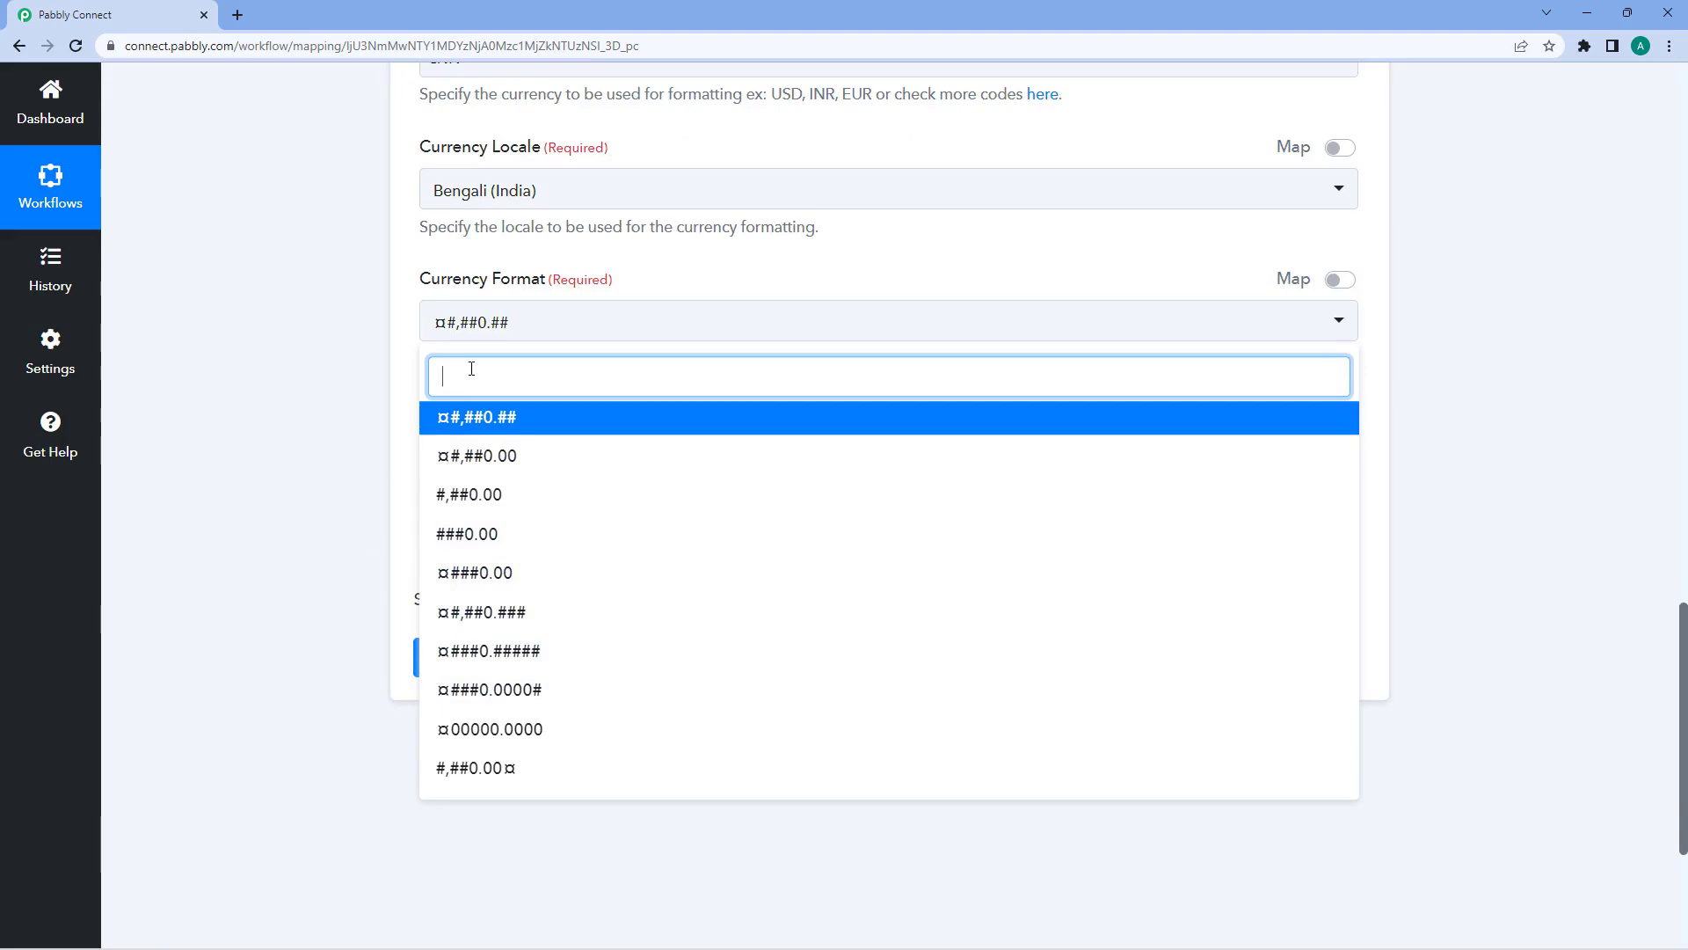
scroll(587, 384, down, 2)
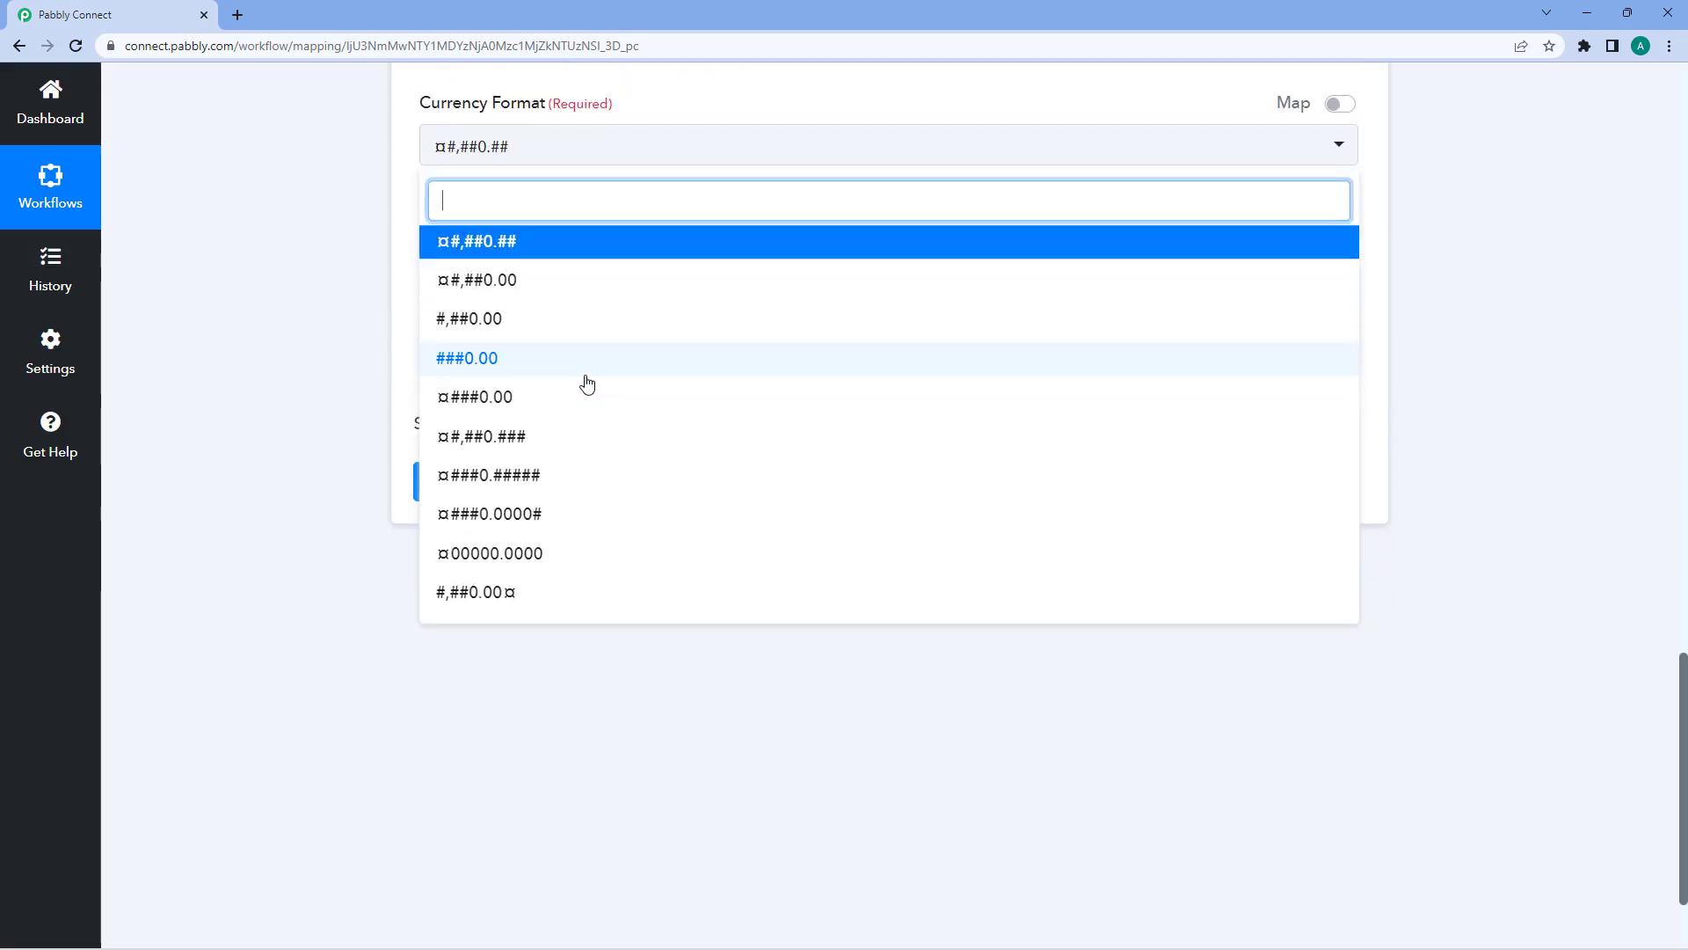
click(479, 244)
scroll(397, 218, up, 3)
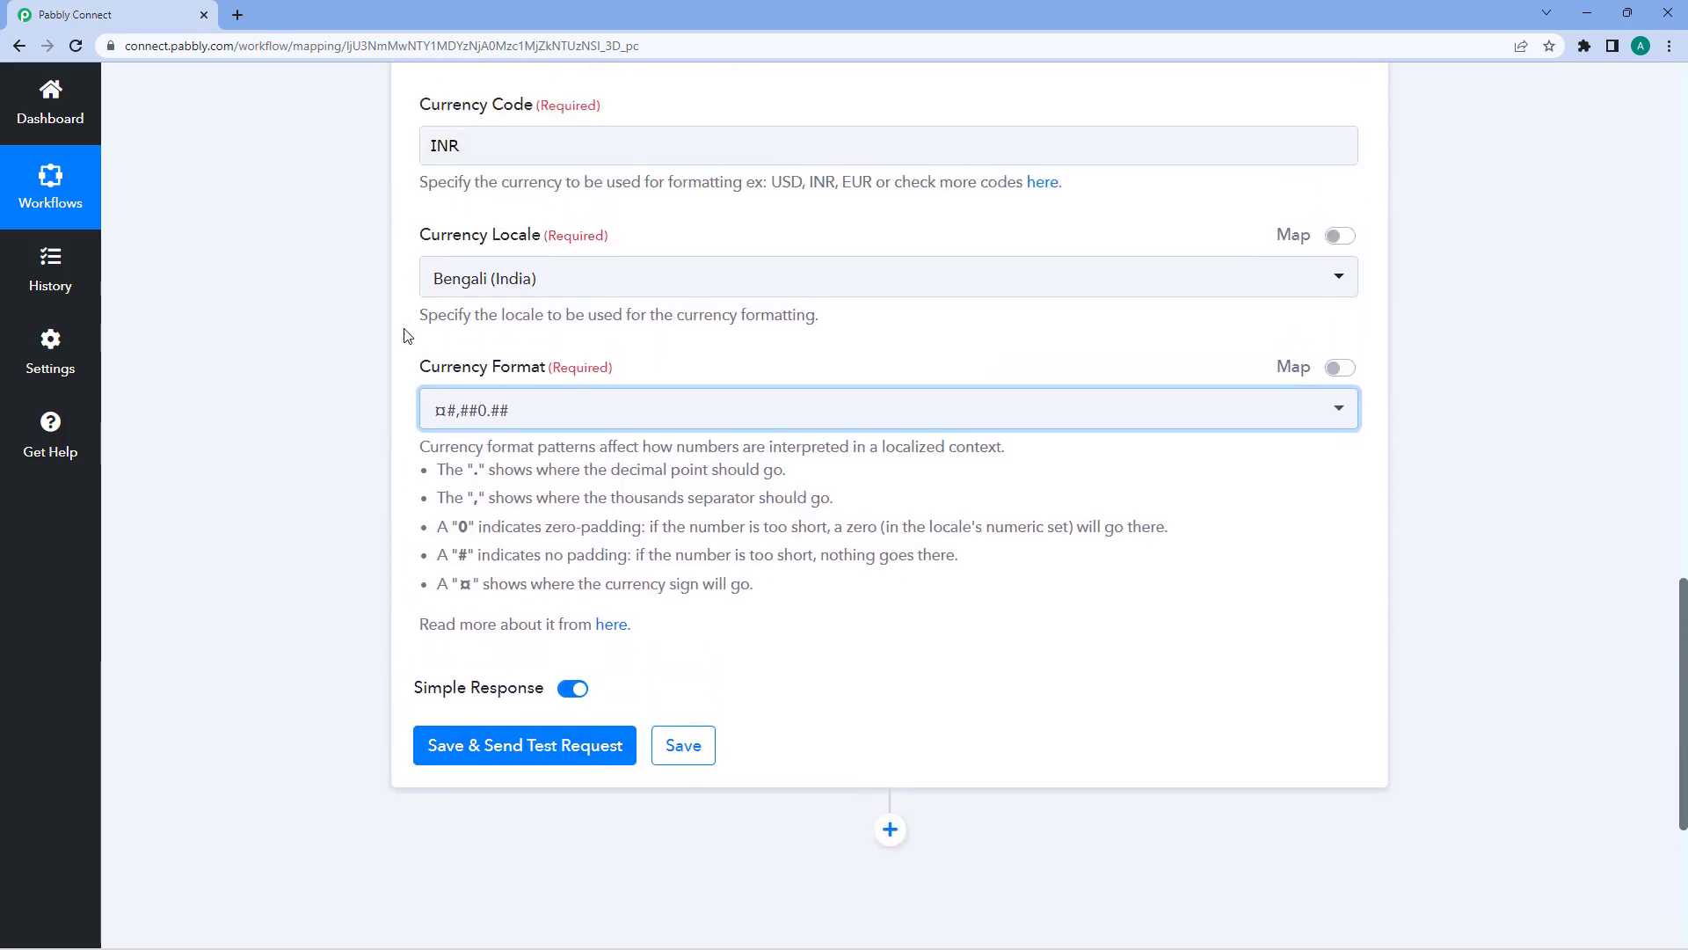
- Save the Format Currency action with a test request and compare its response with the mapped Amount and currency settings
click(556, 756)
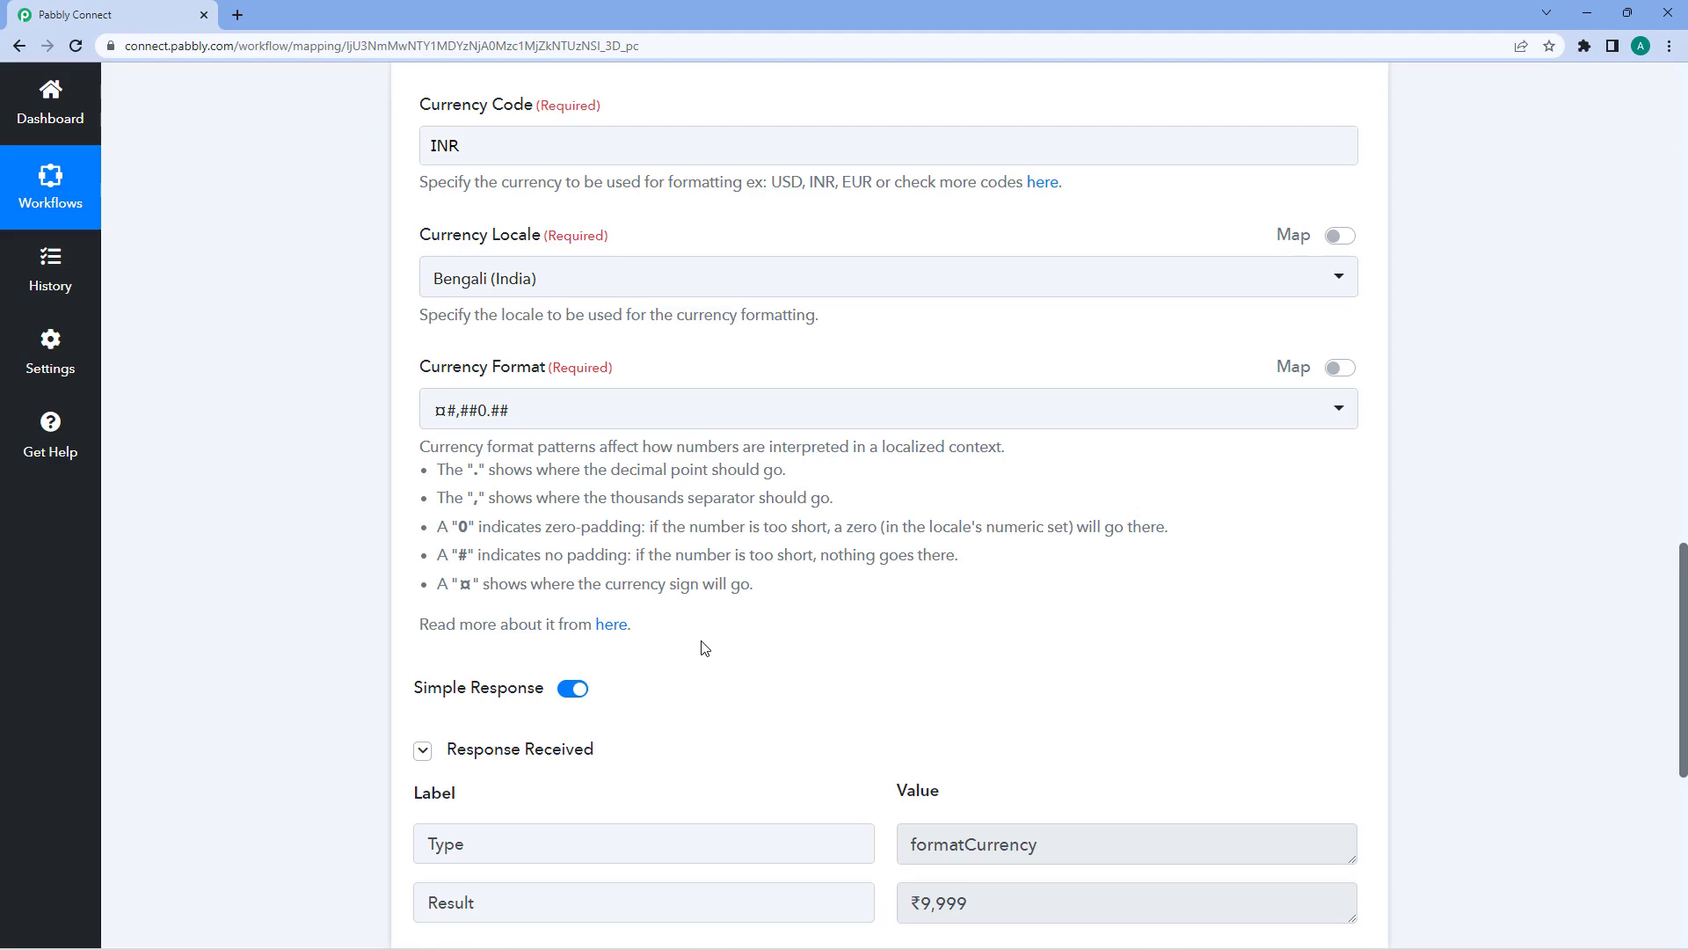
scroll(704, 648, up, 3)
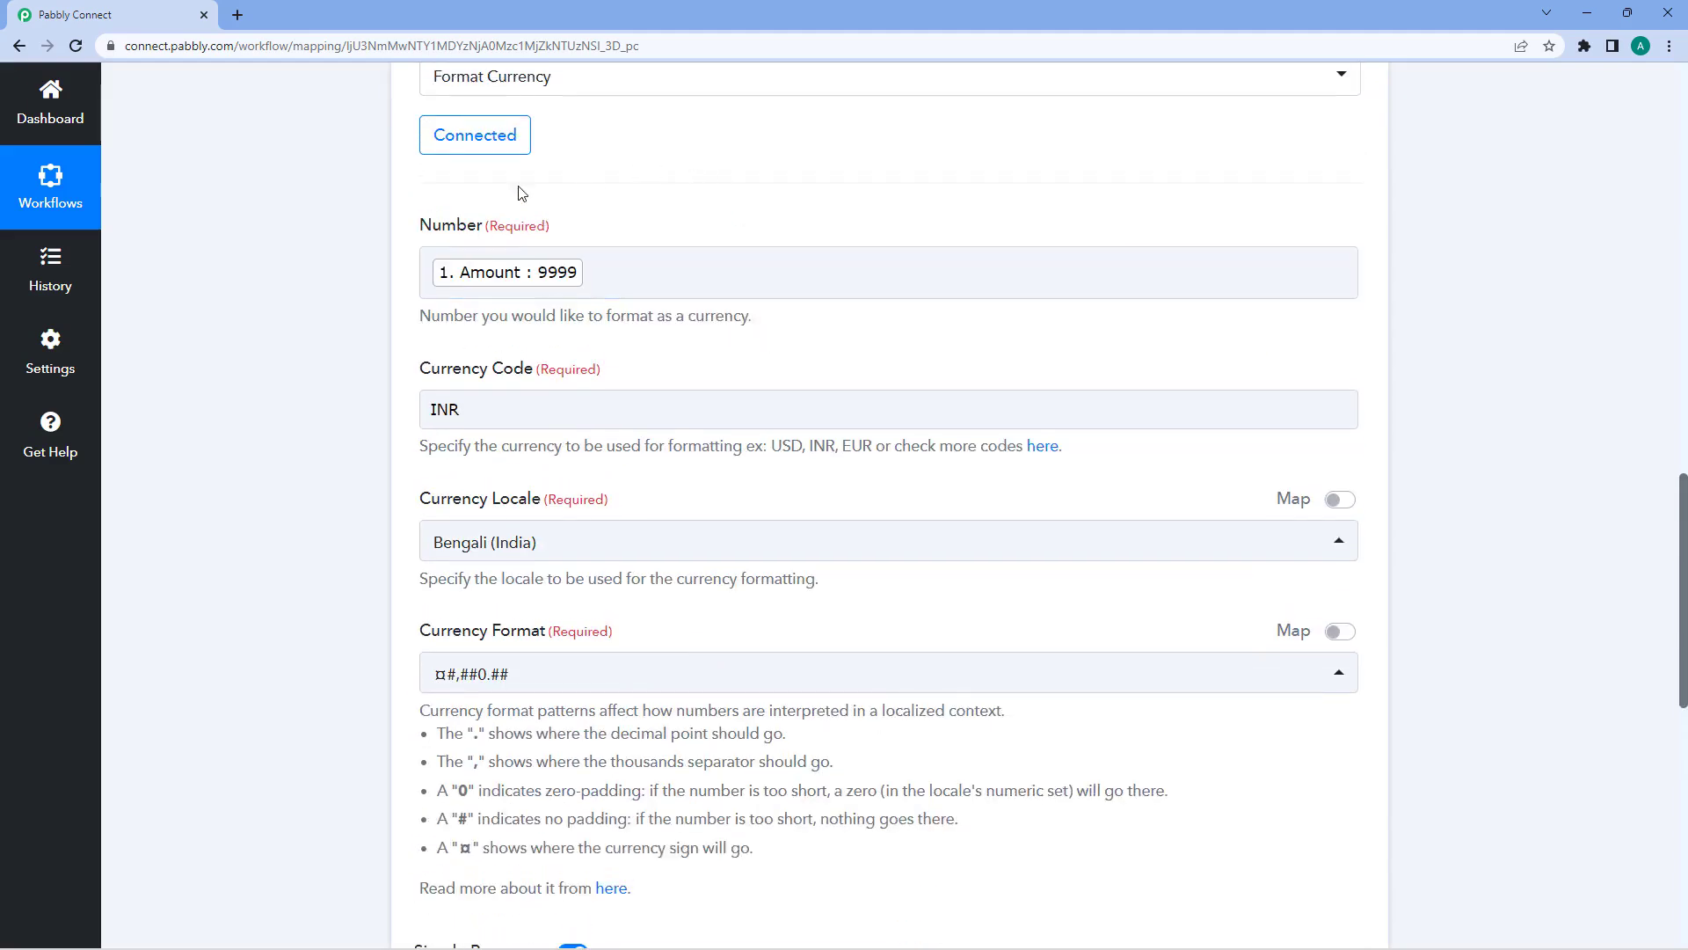
click(554, 264)
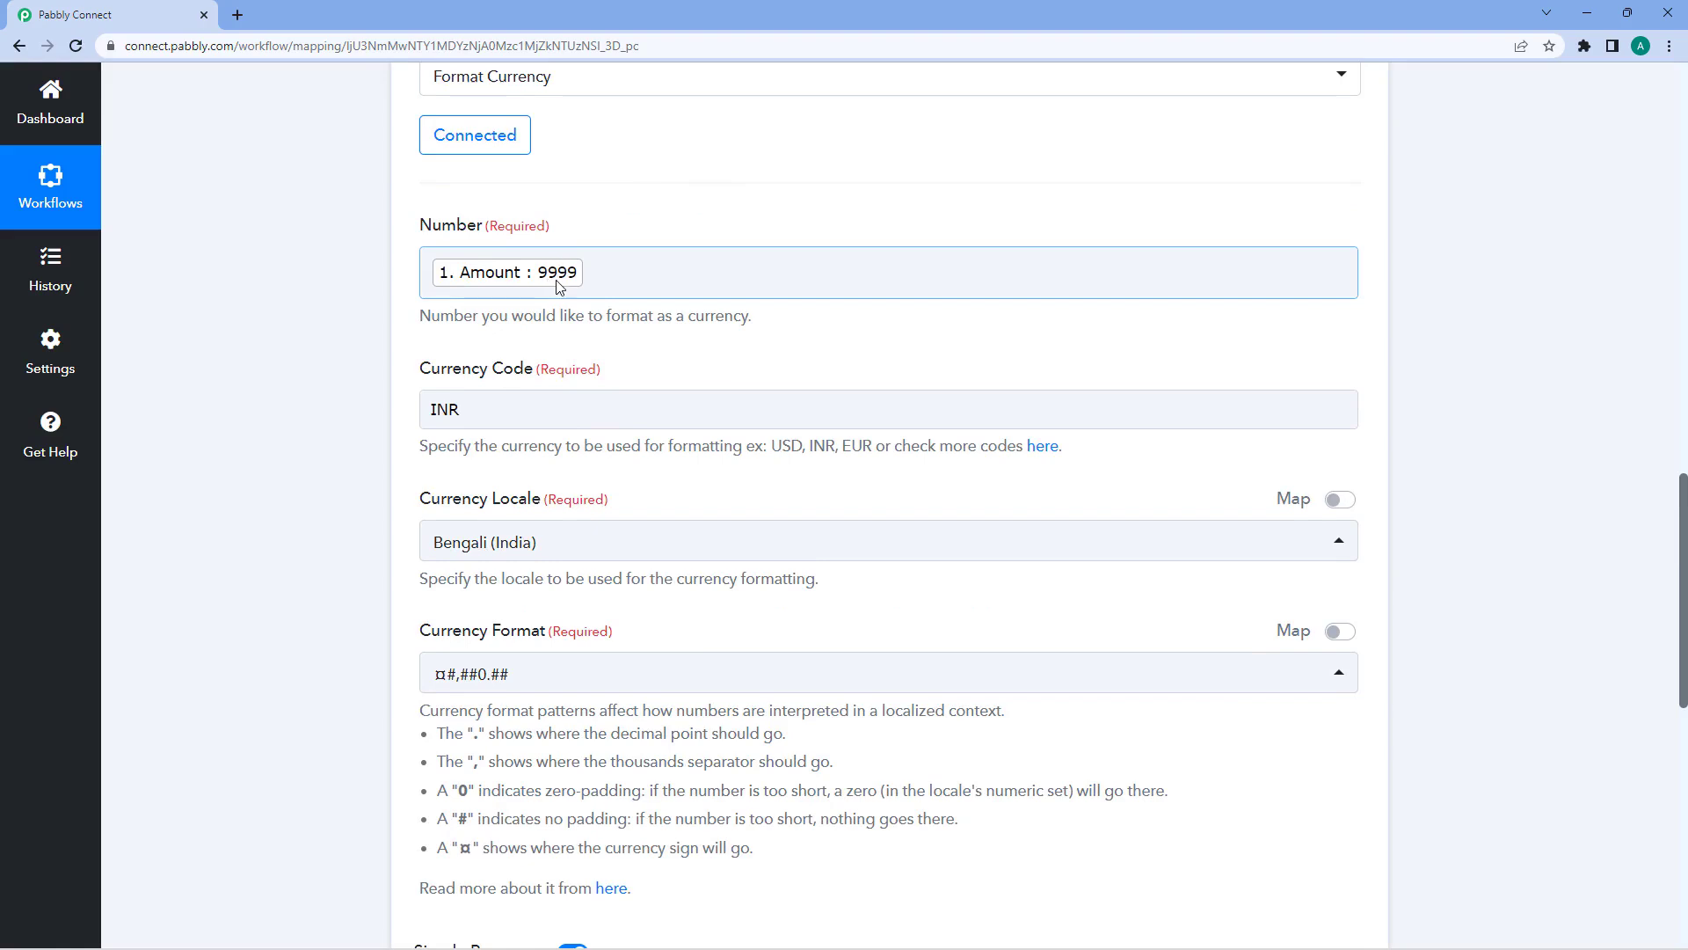
scroll(655, 220, down, 2)
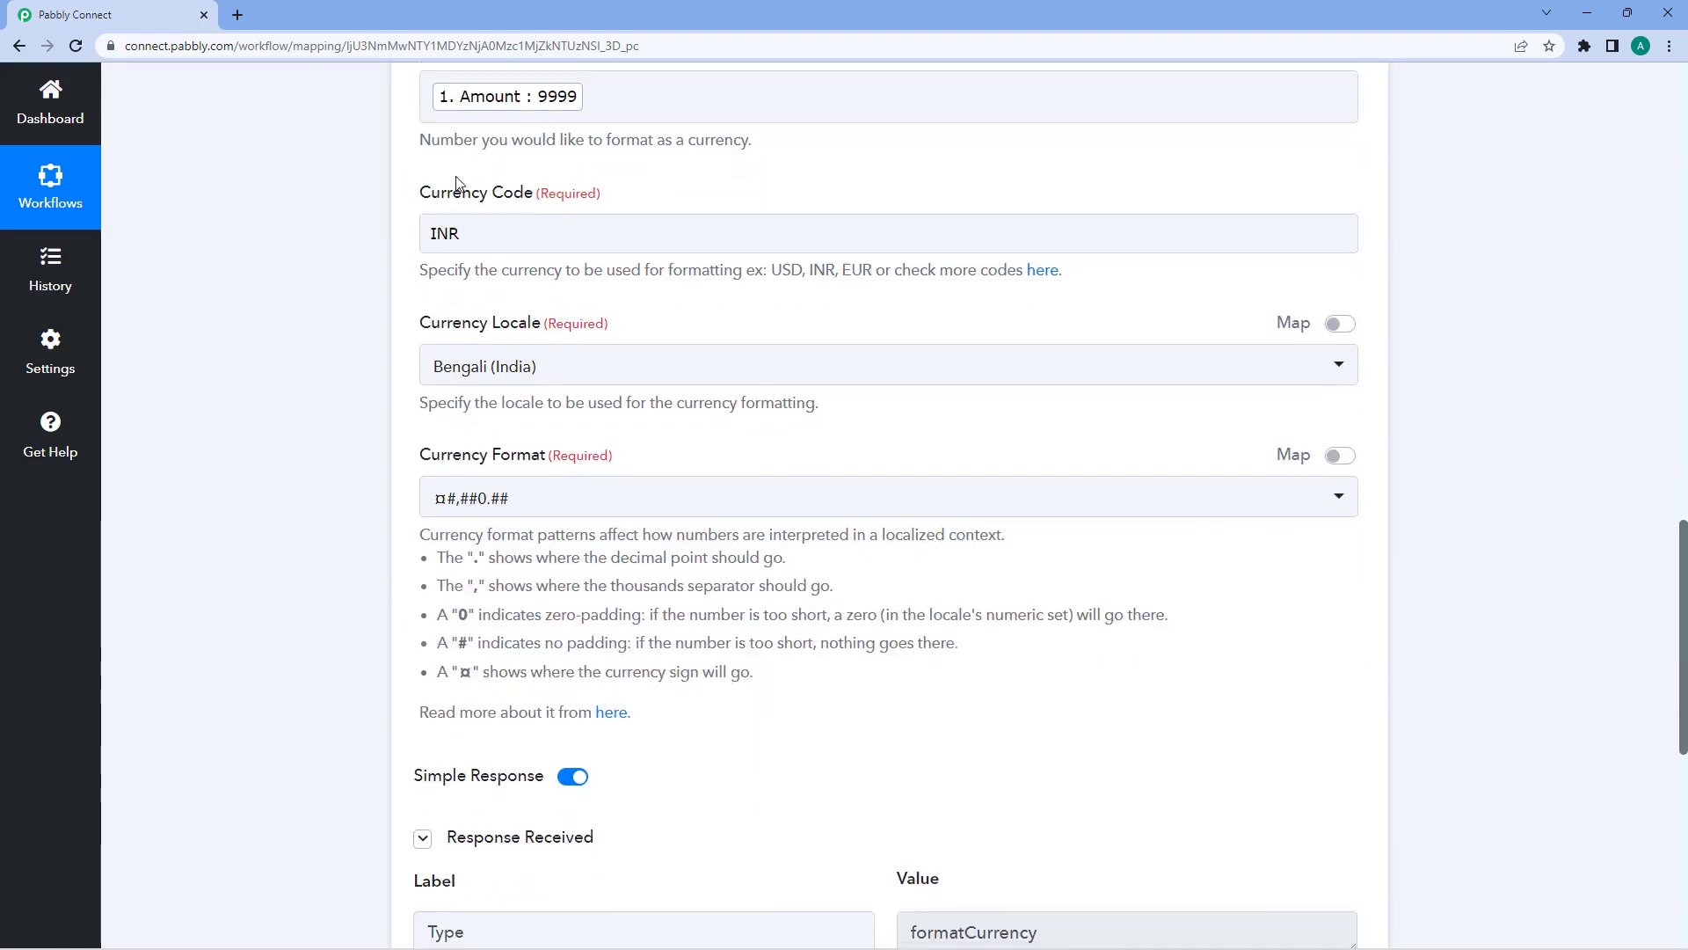
- Compare the currency sign and amount in the response's Result with the ¤#,##0.## Currency Format pattern
scroll(466, 303, down, 1)
scroll(580, 246, down, 1)
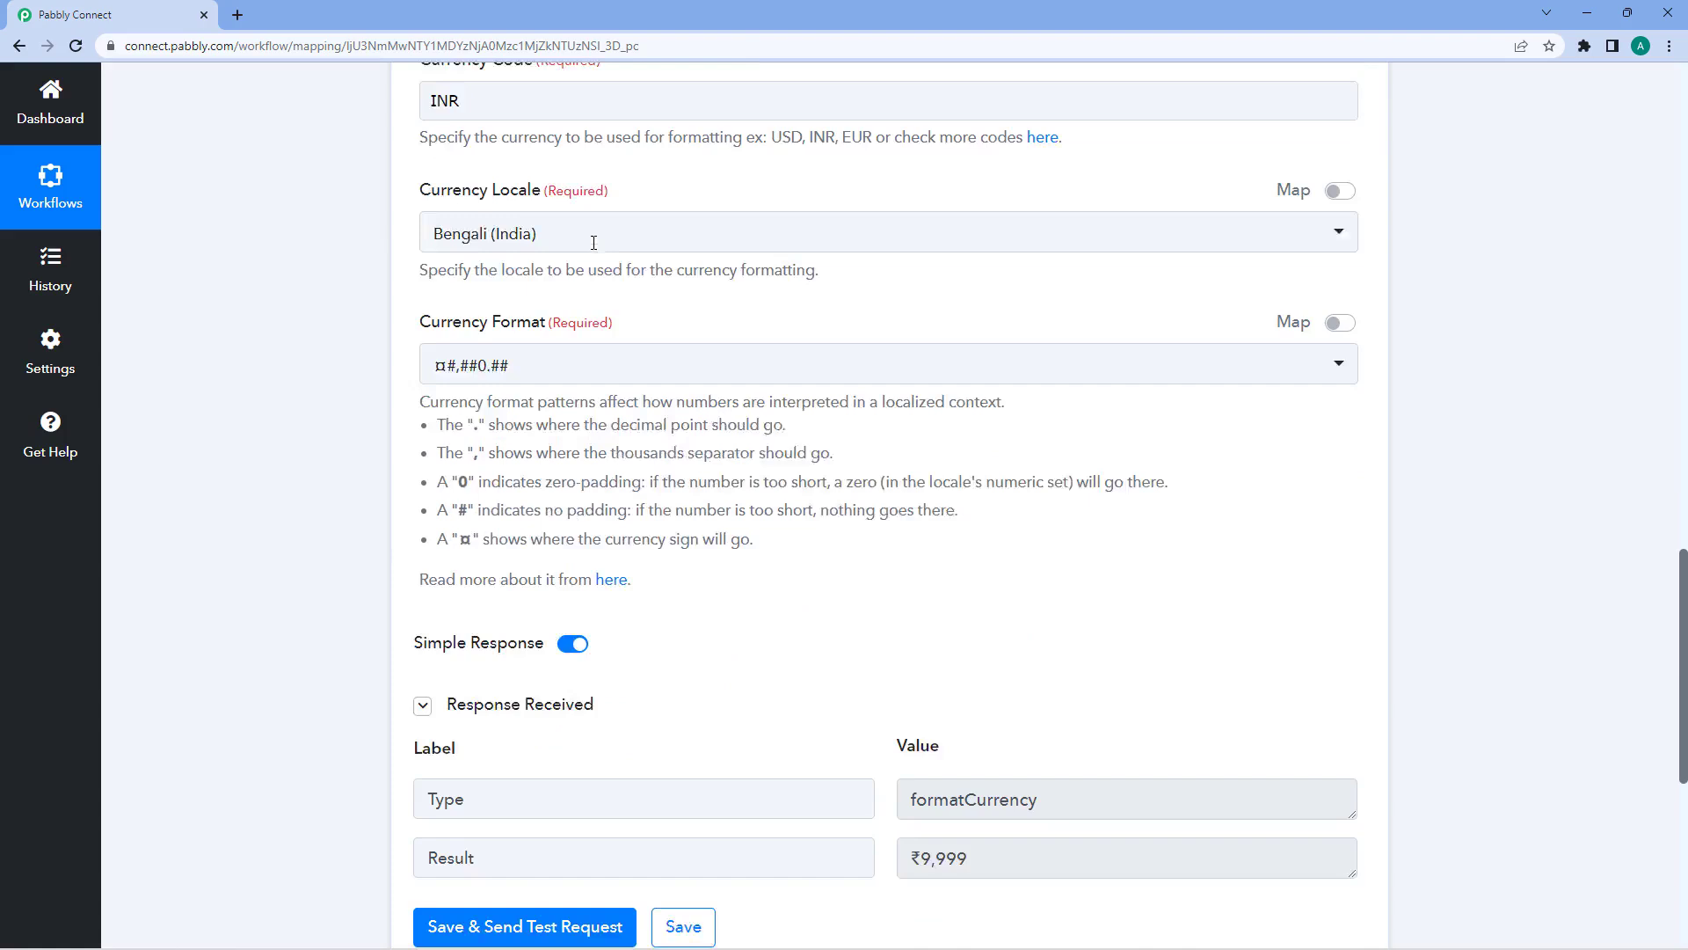
scroll(668, 303, down, 1)
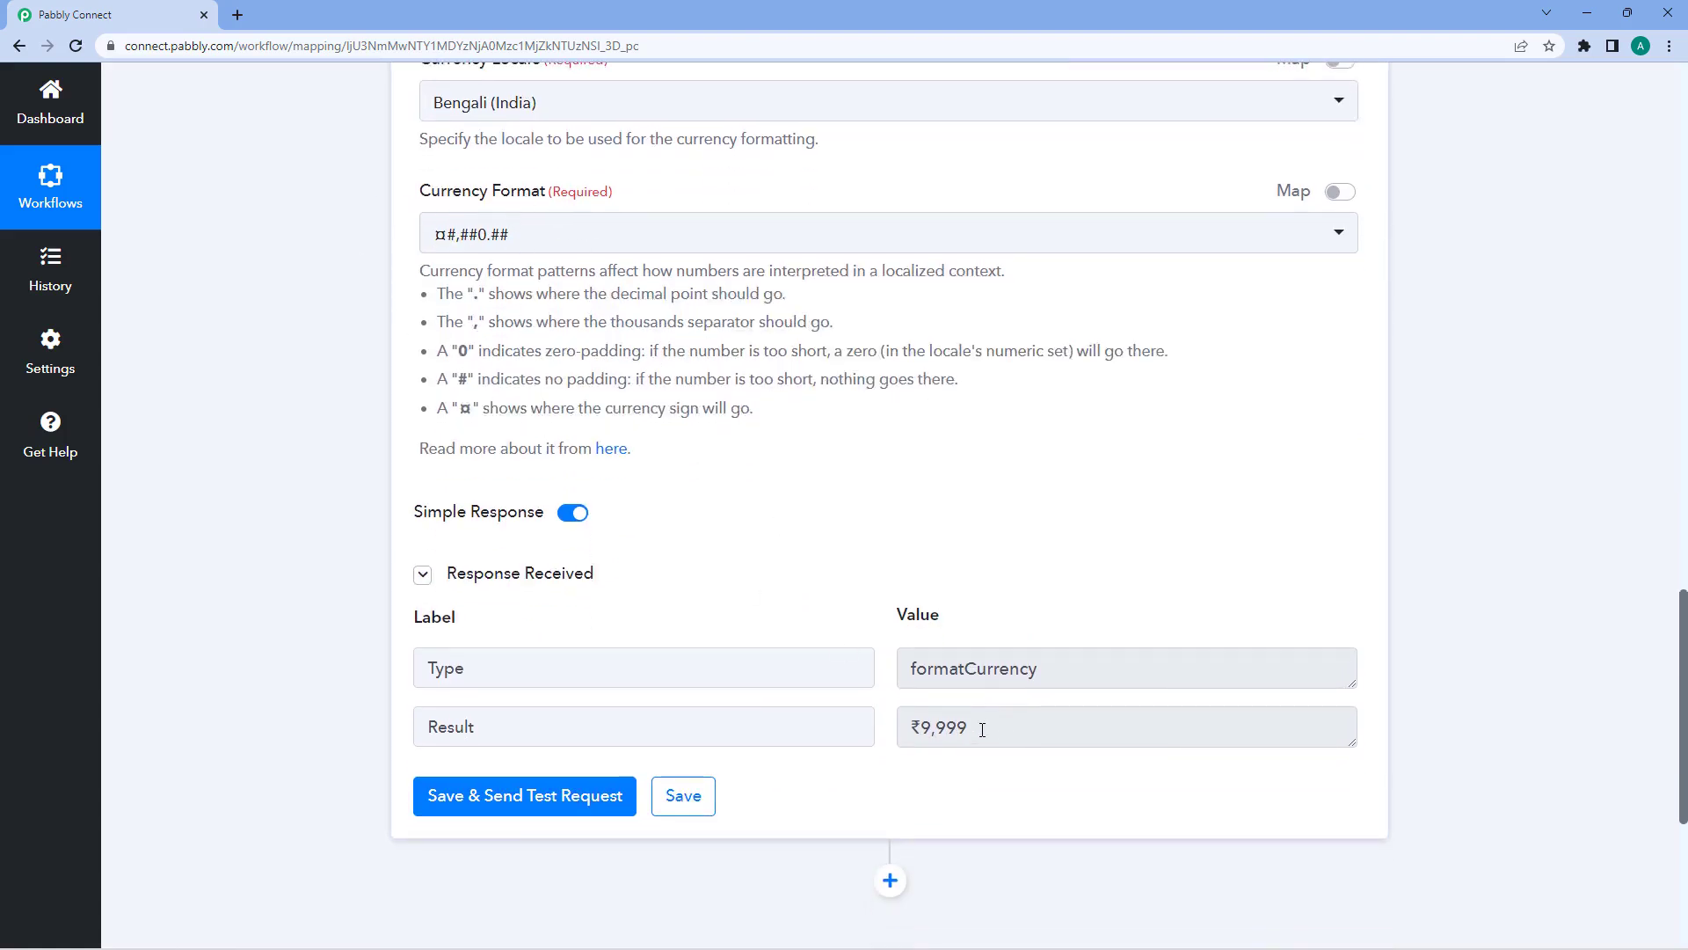
drag(982, 730, 910, 731)
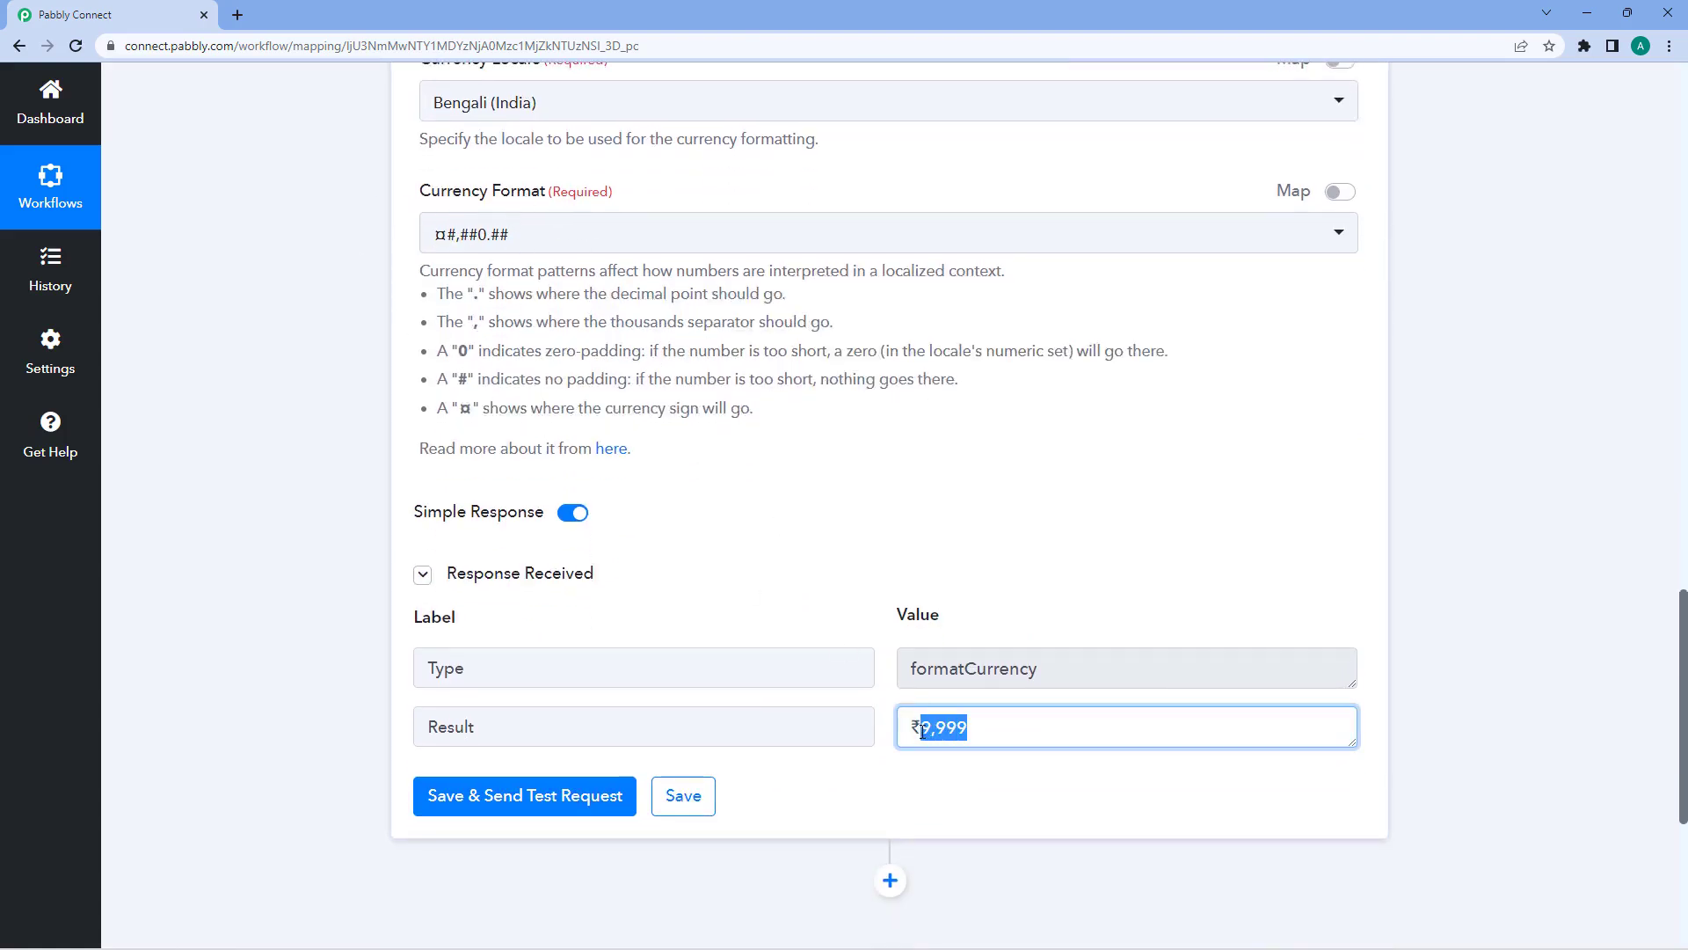
click(941, 594)
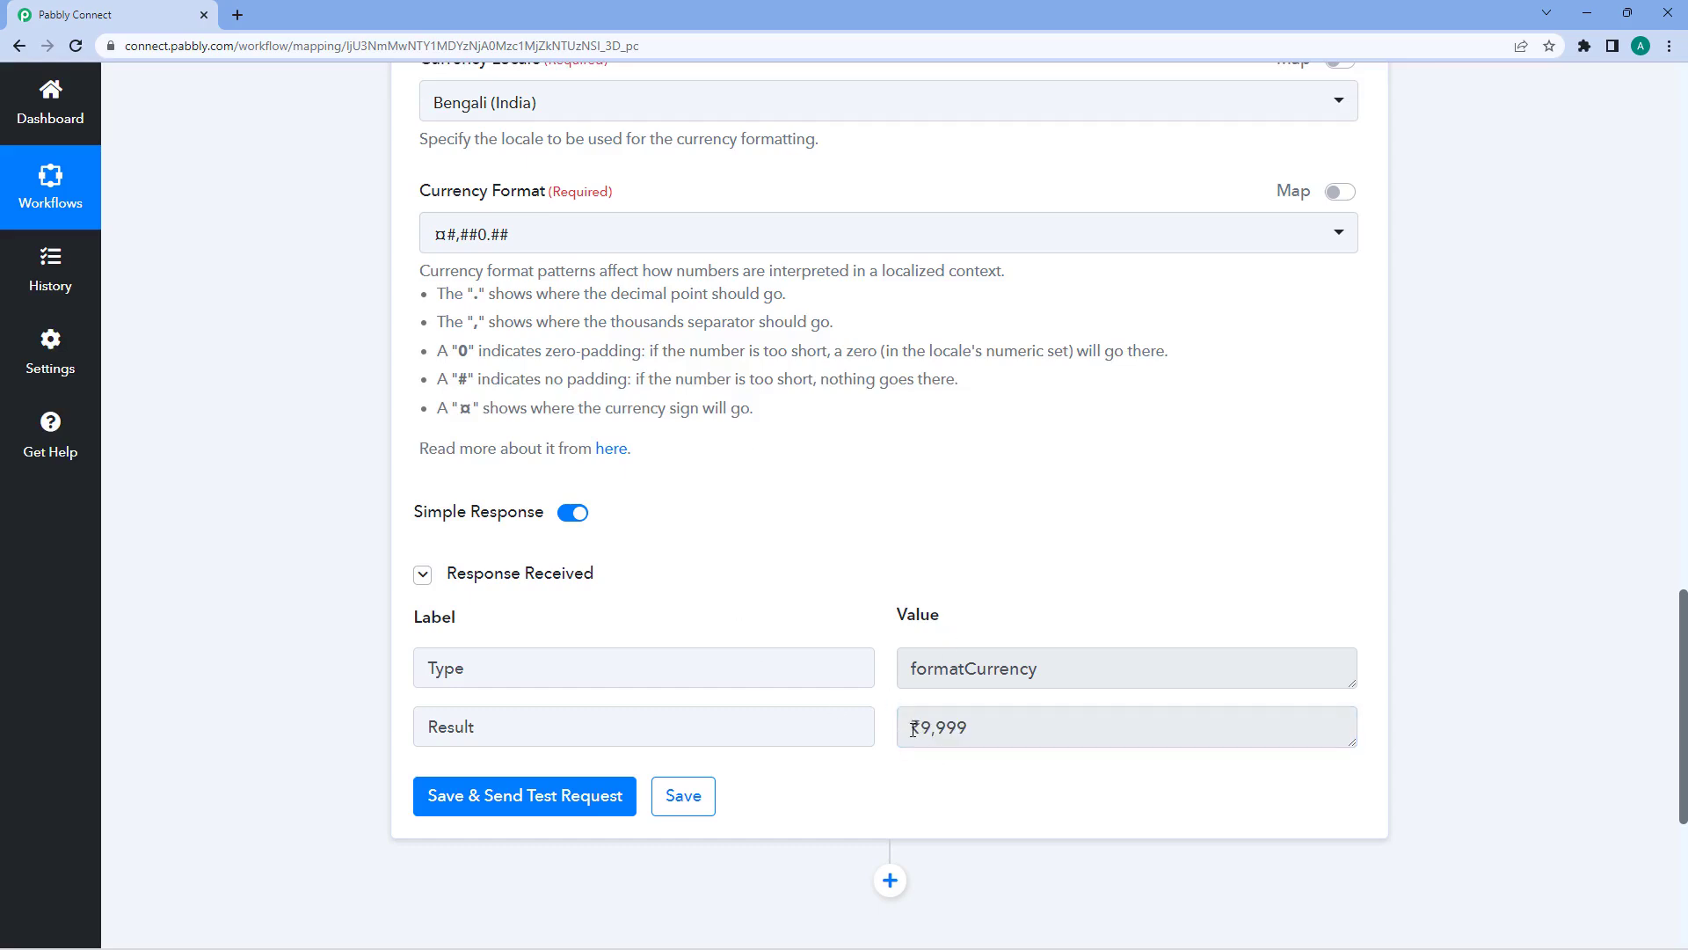
drag(914, 729, 922, 729)
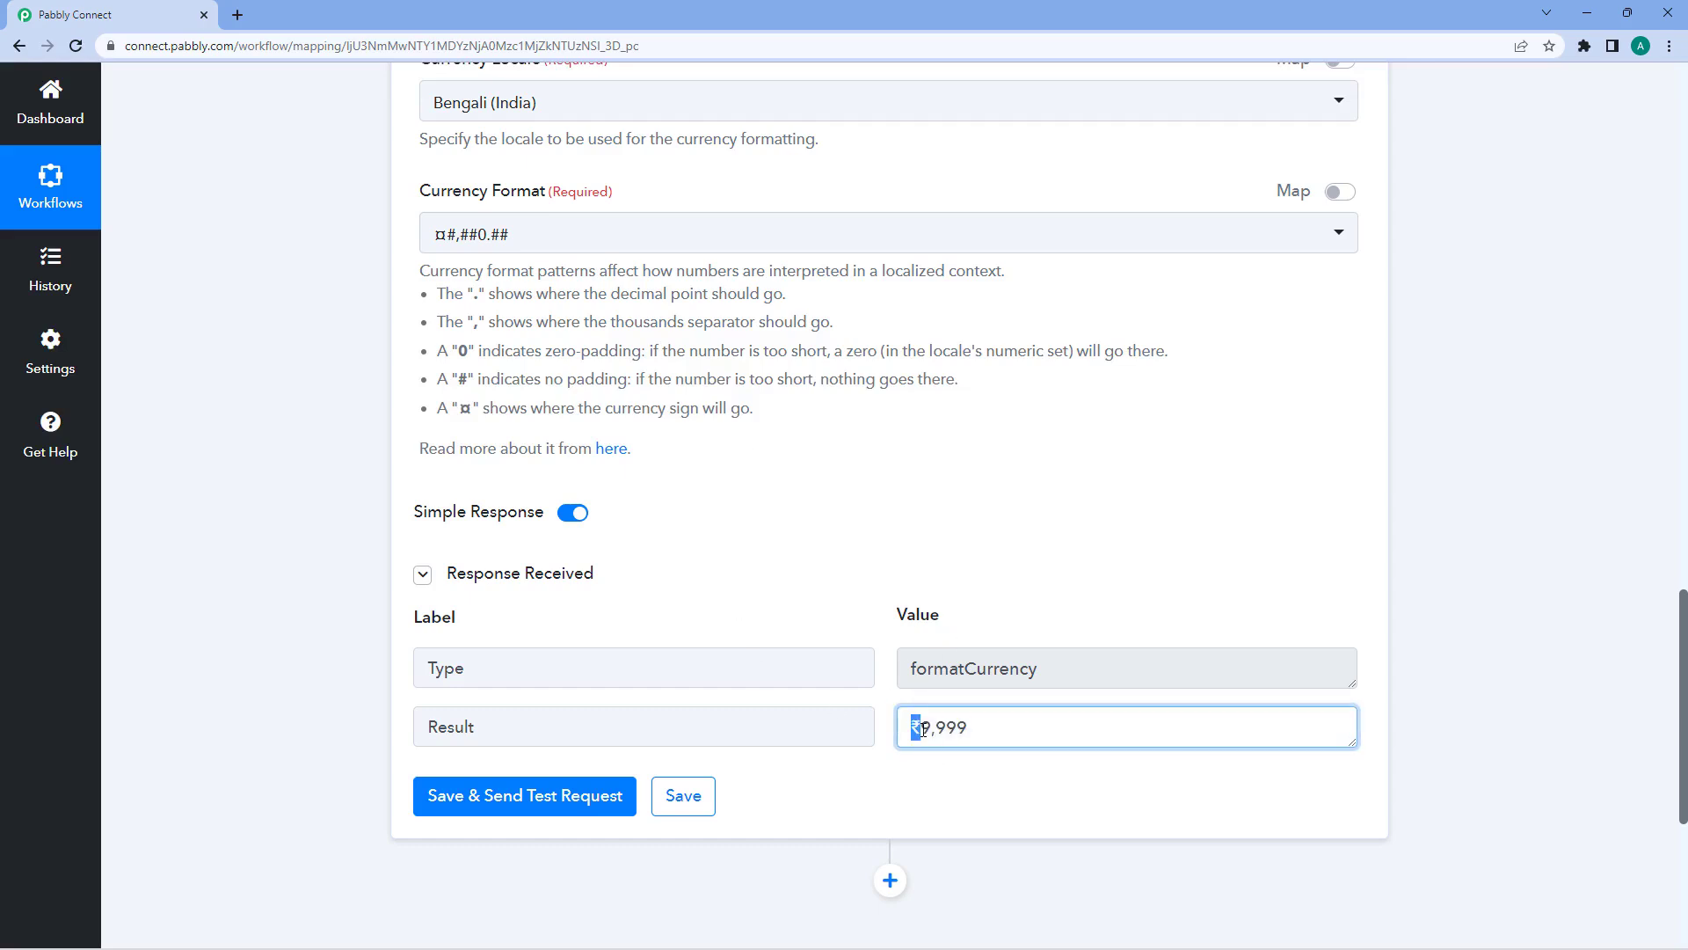
click(445, 245)
click(430, 338)
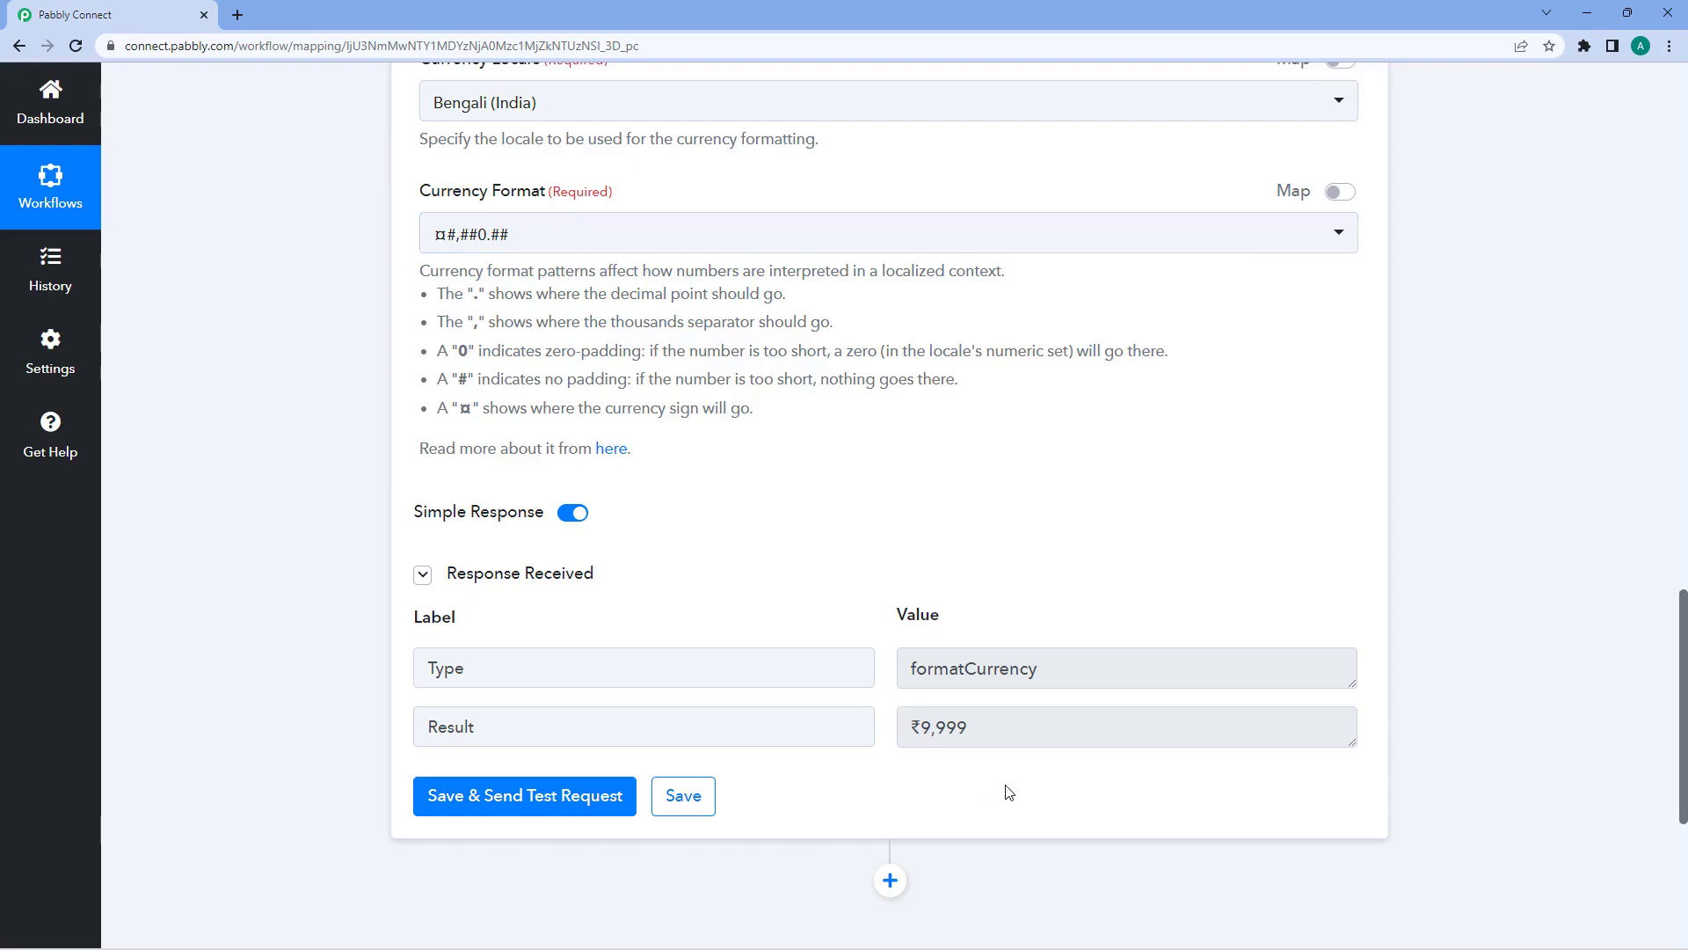
drag(921, 729, 968, 727)
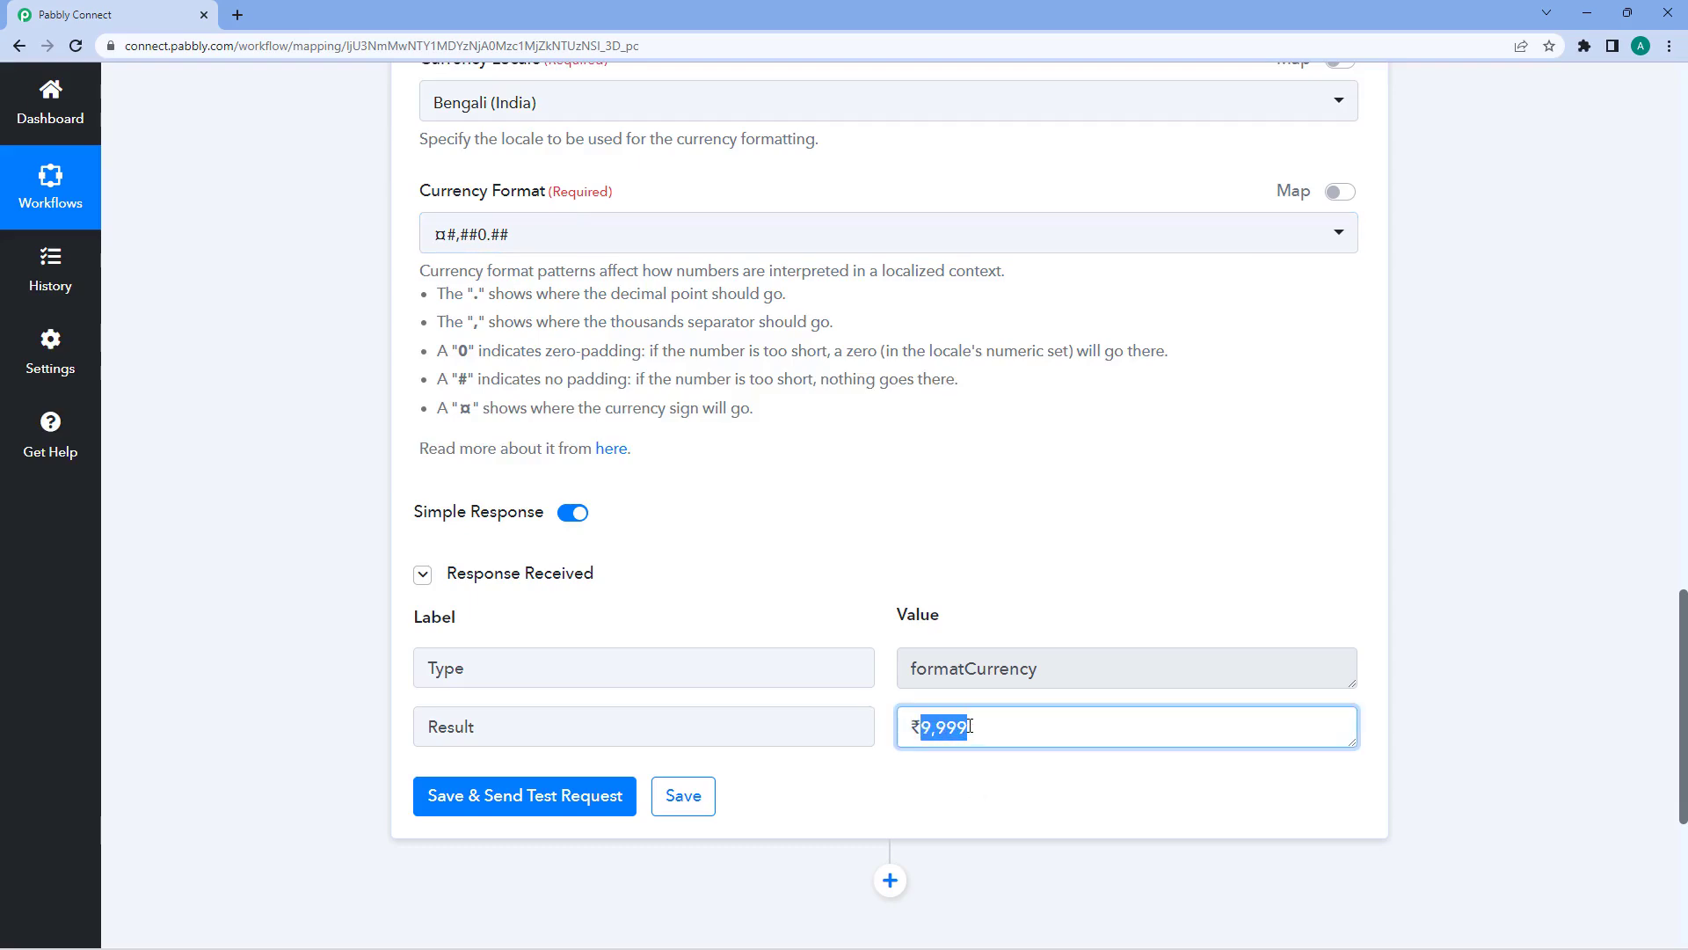
click(934, 616)
- Recheck the mapped Amount and currency settings, and choose #,##0.00¤ as the Currency Format
scroll(755, 323, up, 4)
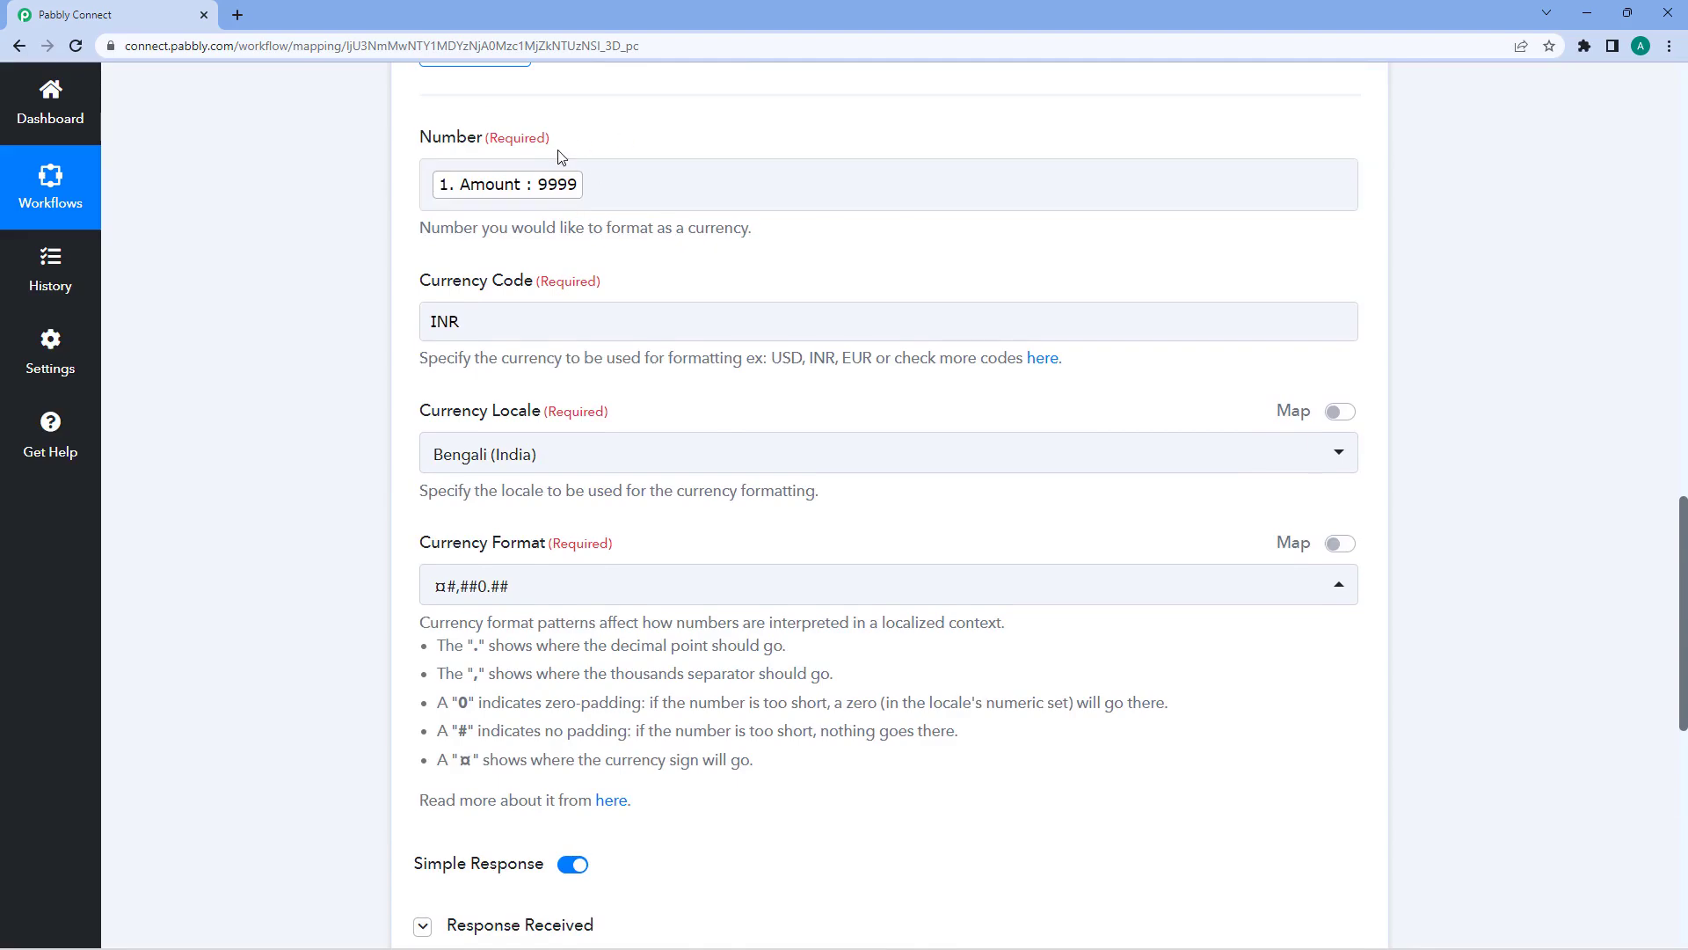
scroll(708, 268, down, 3)
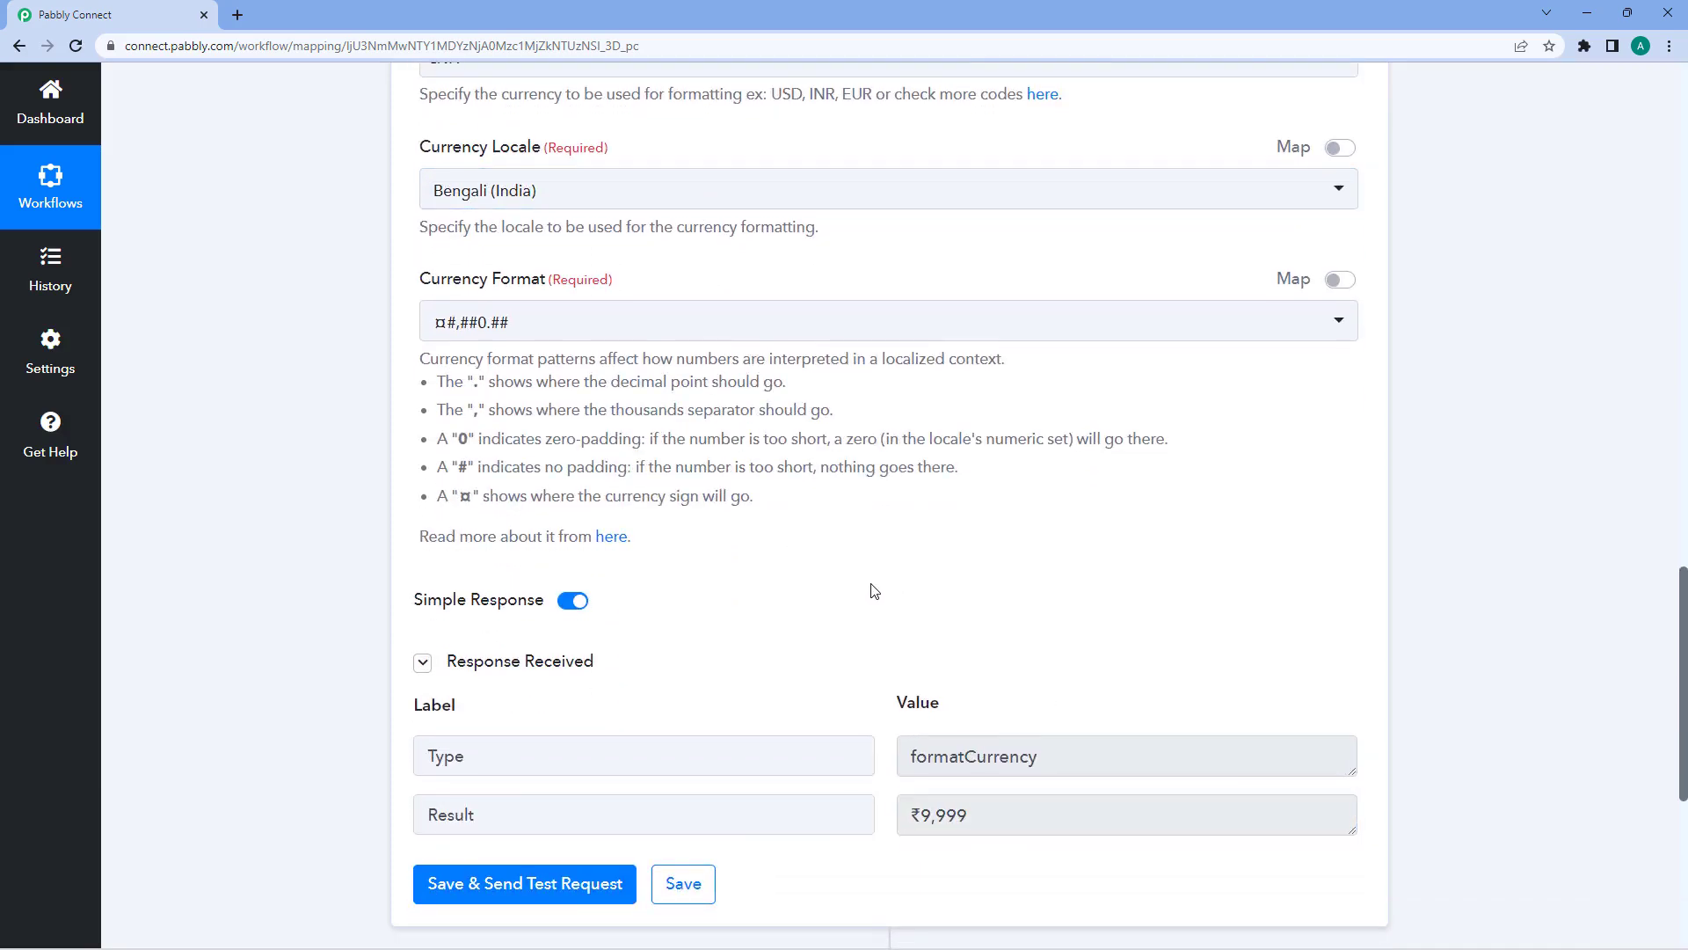
scroll(871, 588, up, 6)
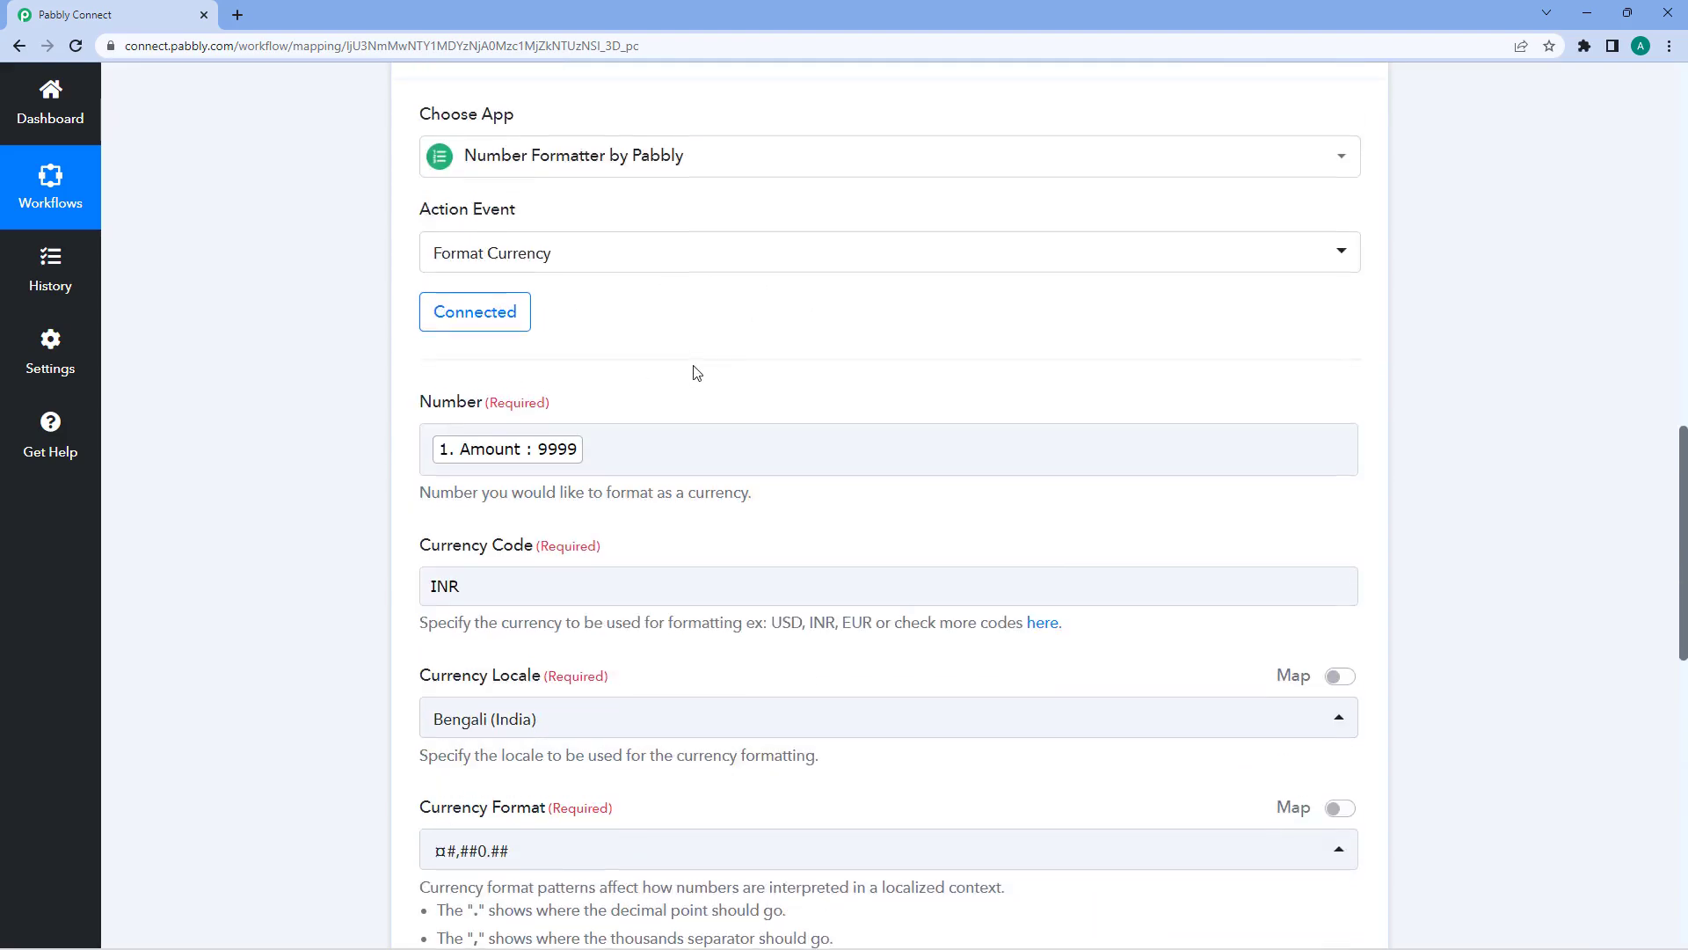
scroll(694, 374, down, 4)
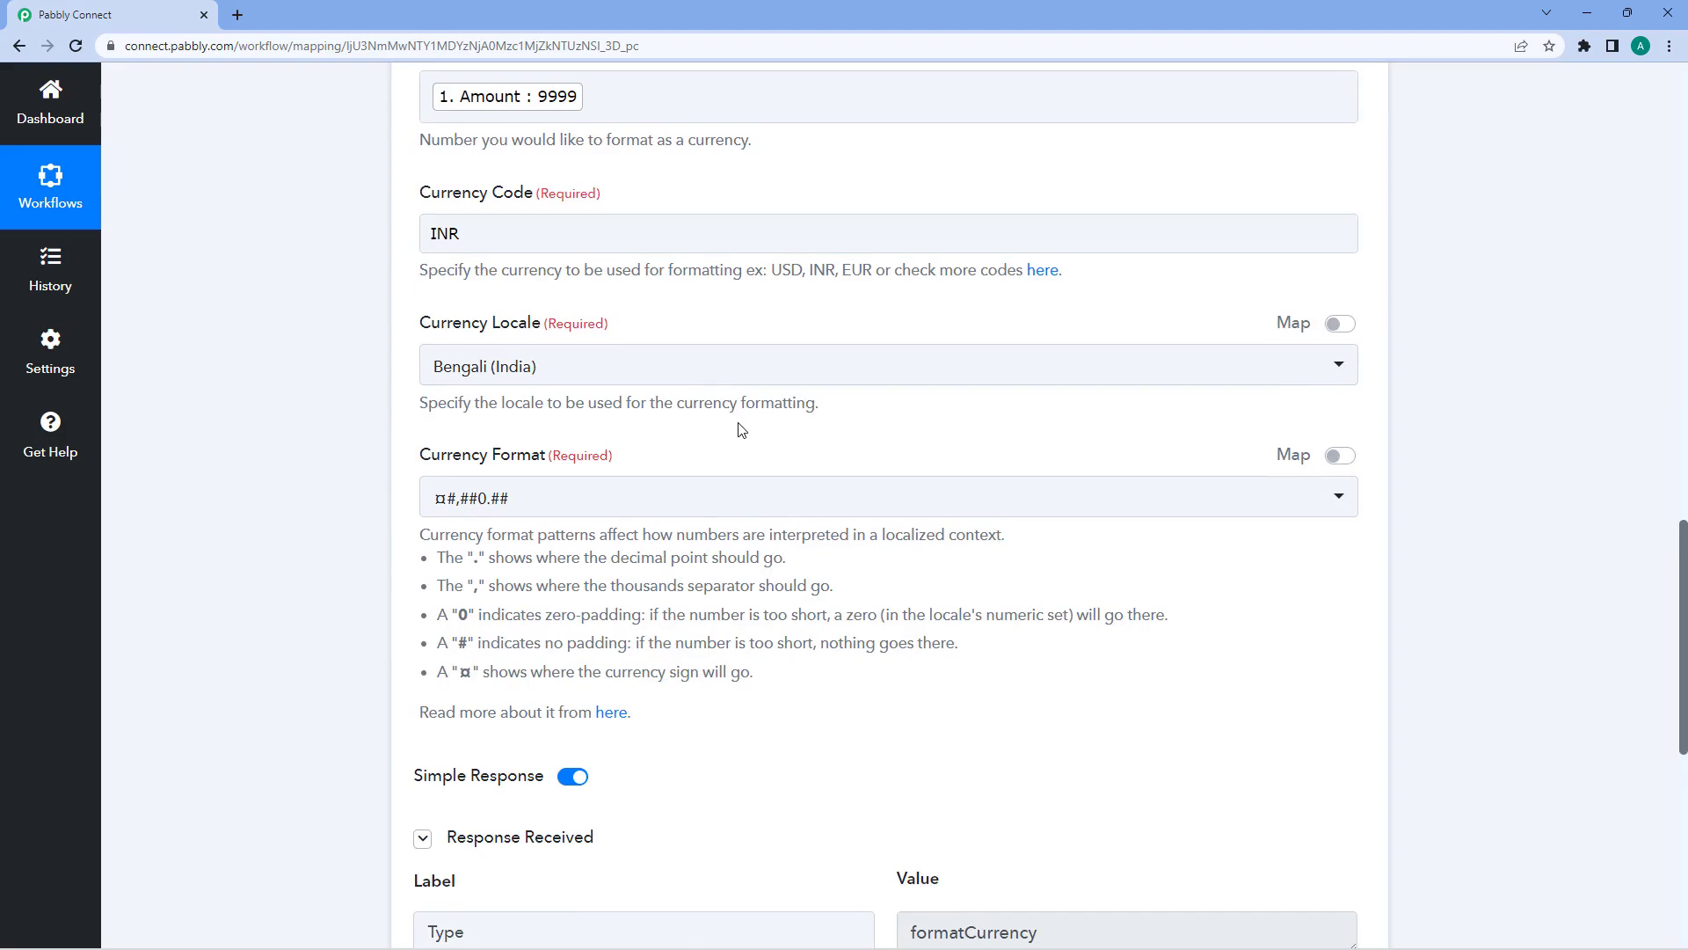
scroll(741, 430, down, 1)
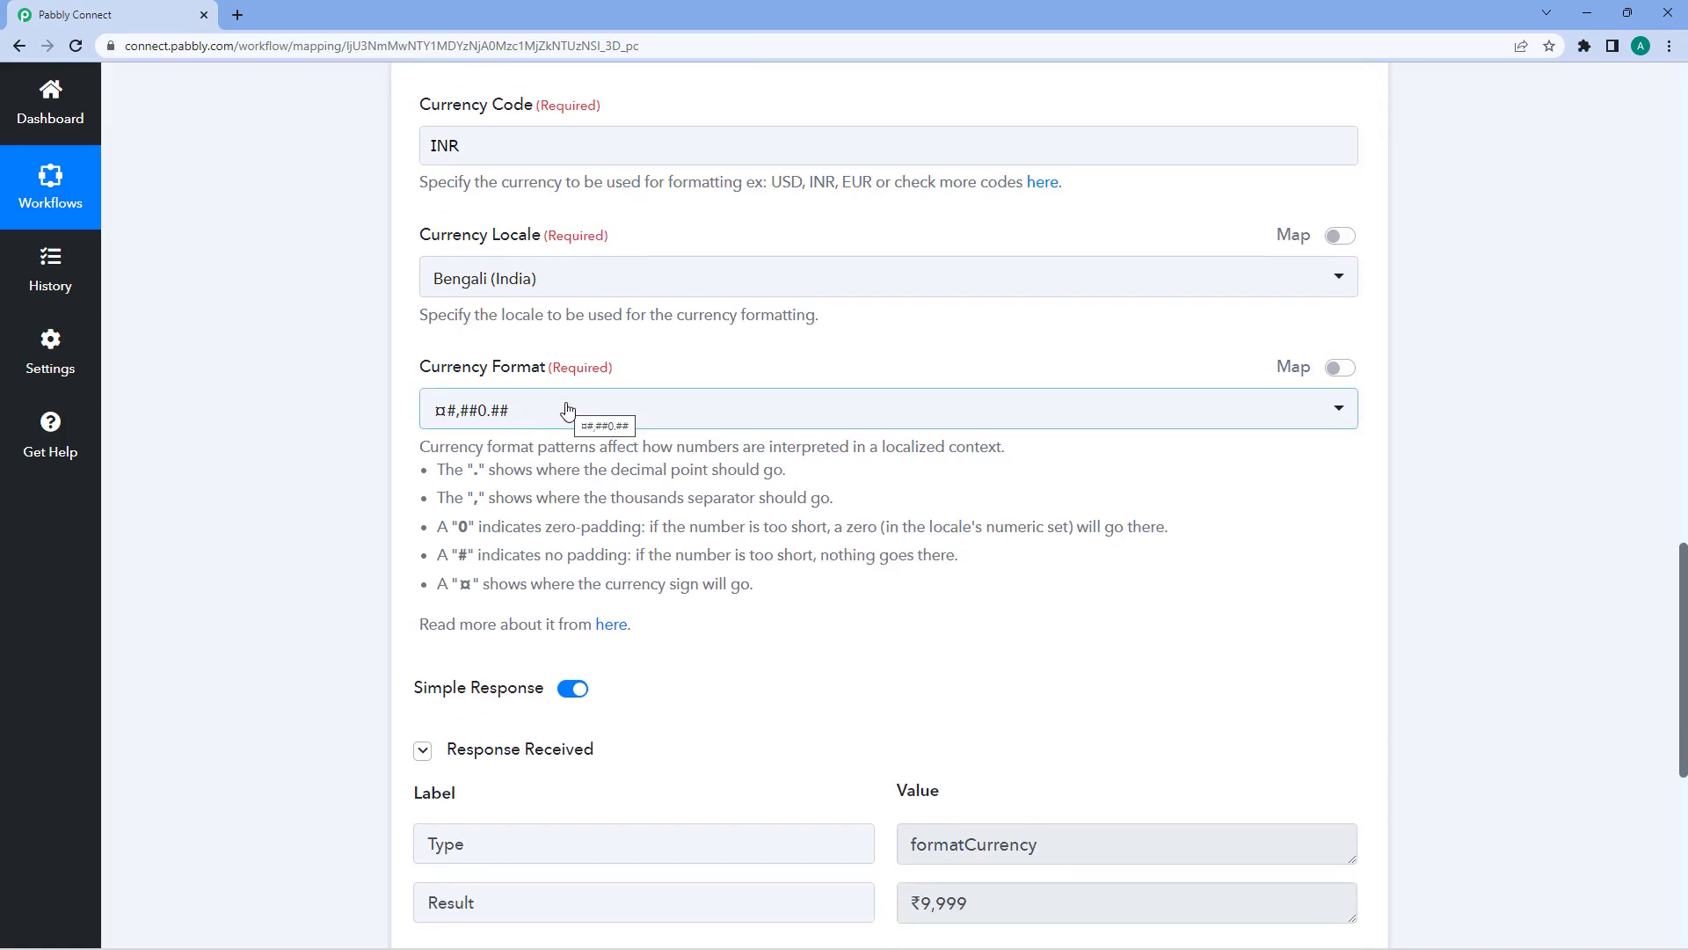
click(568, 410)
scroll(551, 610, down, 1)
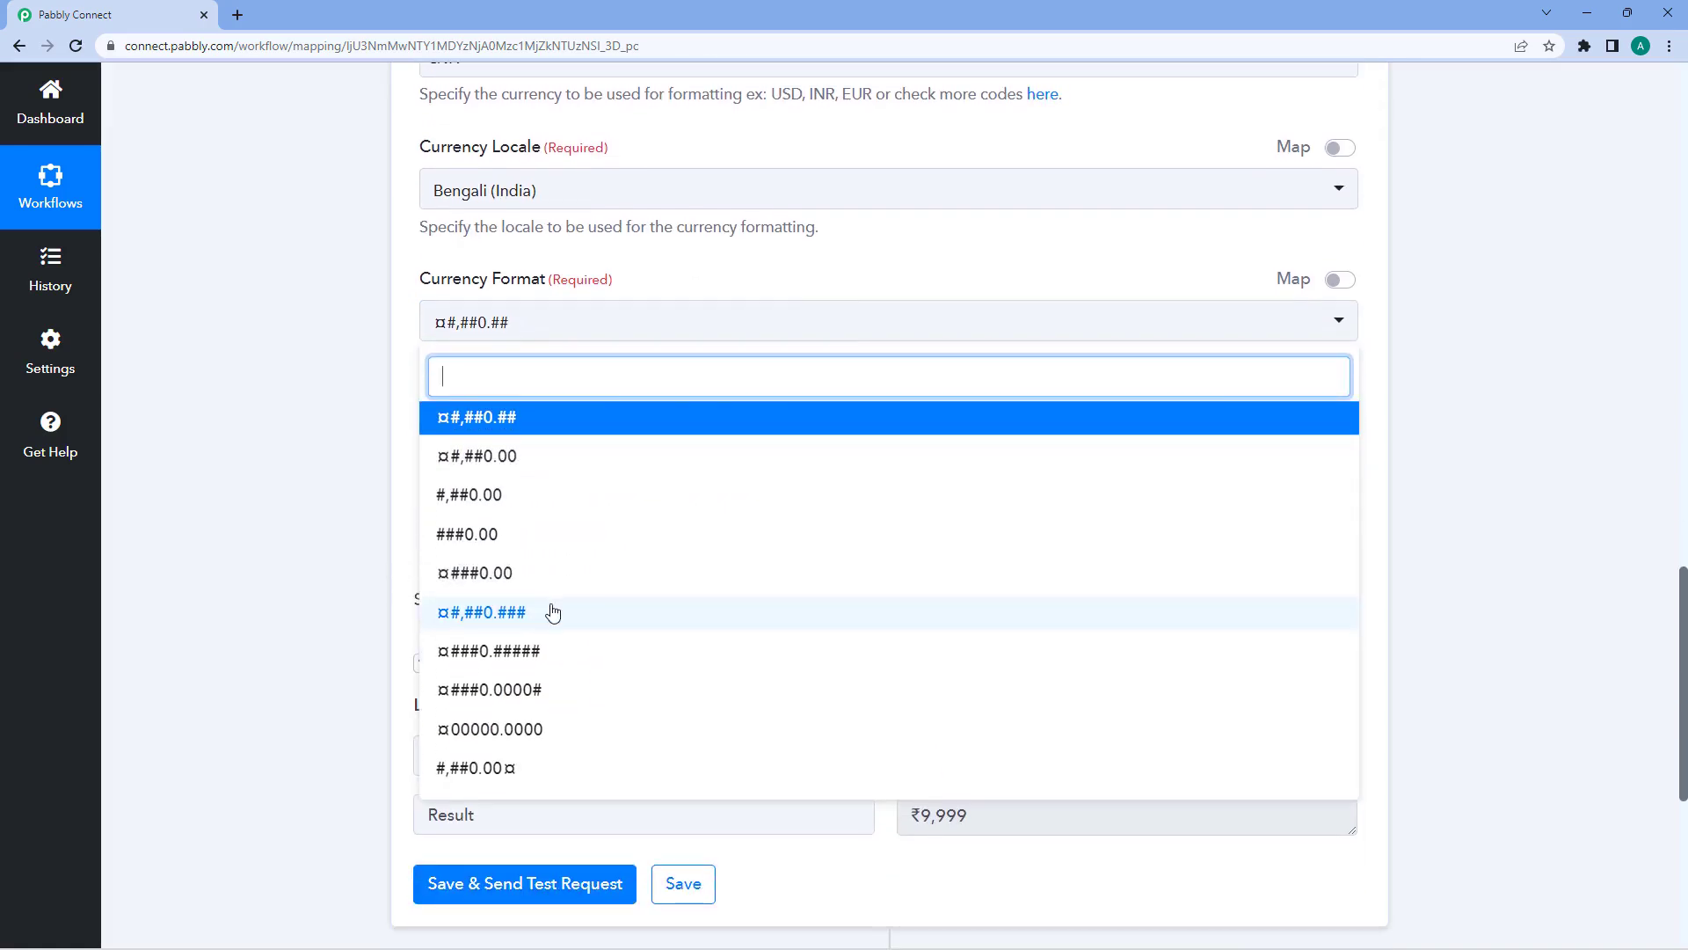
click(491, 771)
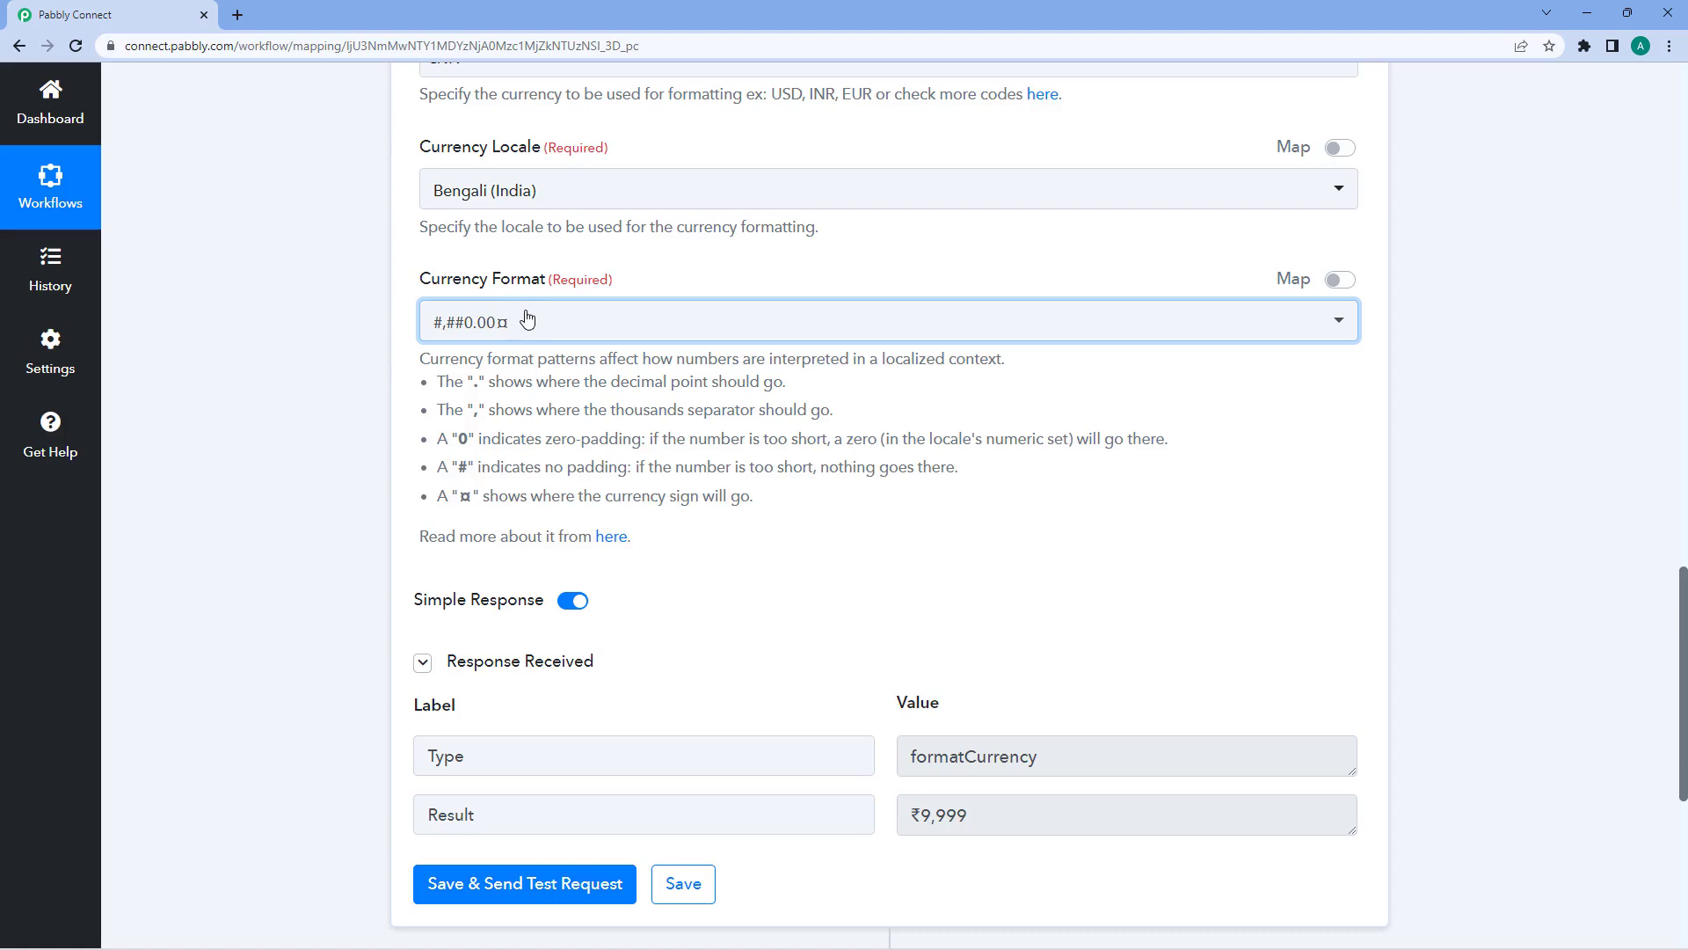
- Save the action with a test request and compare the new Result with the mapped Amount and the #,##0.00¤ format
scroll(654, 412, down, 1)
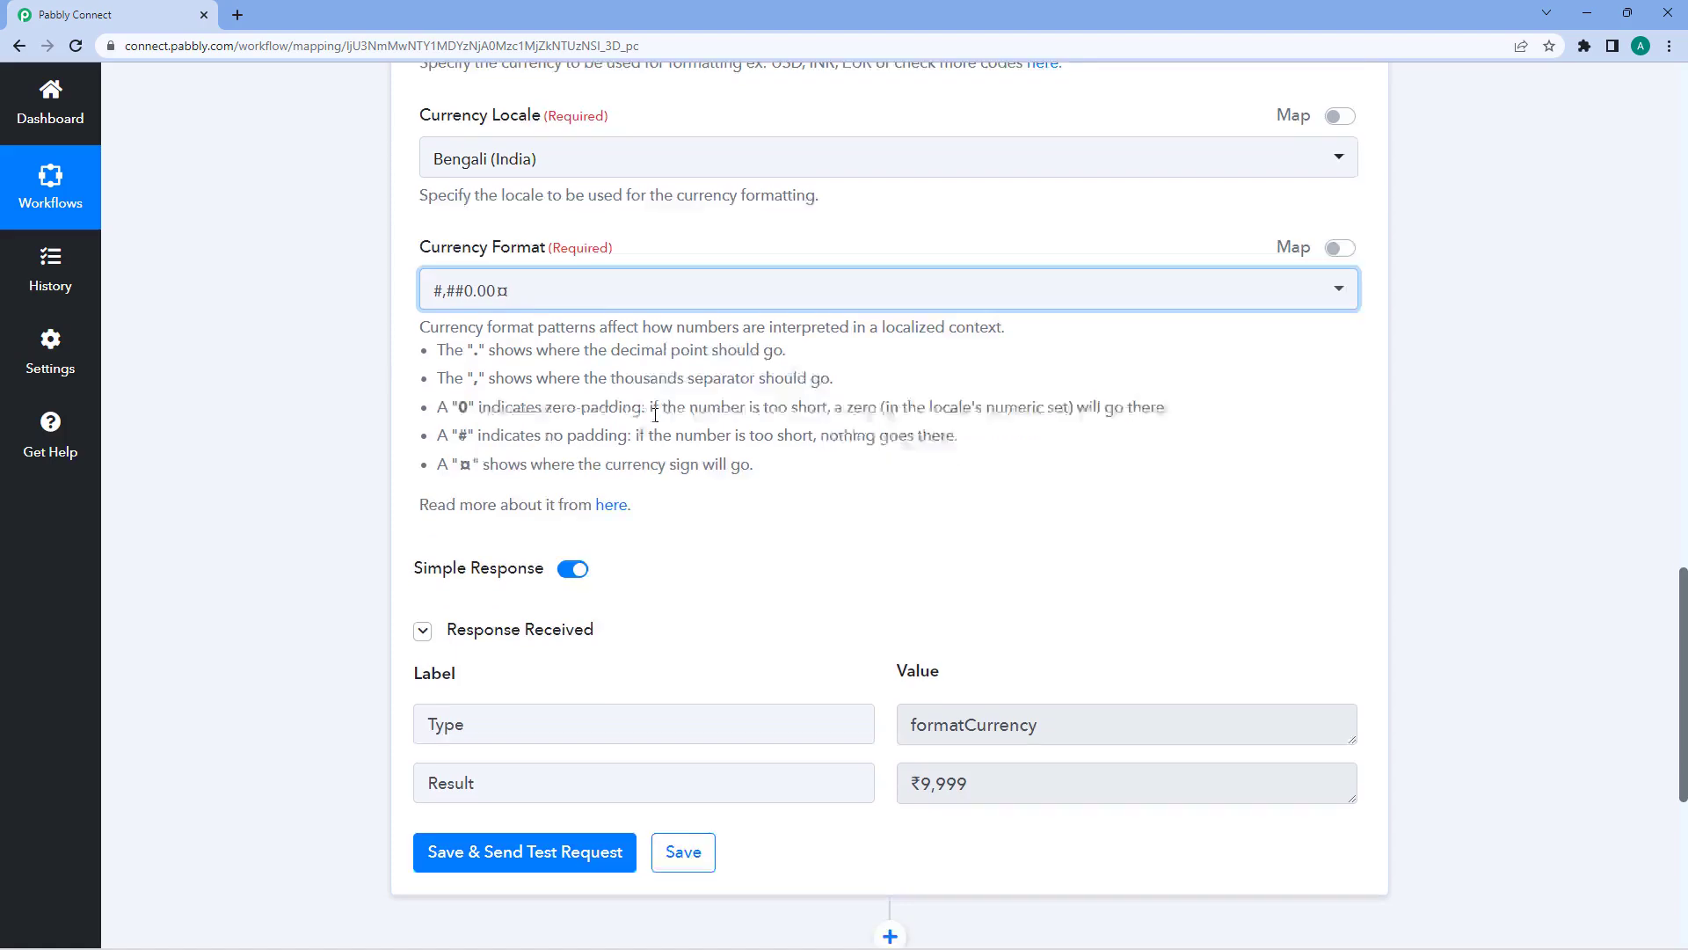
click(562, 799)
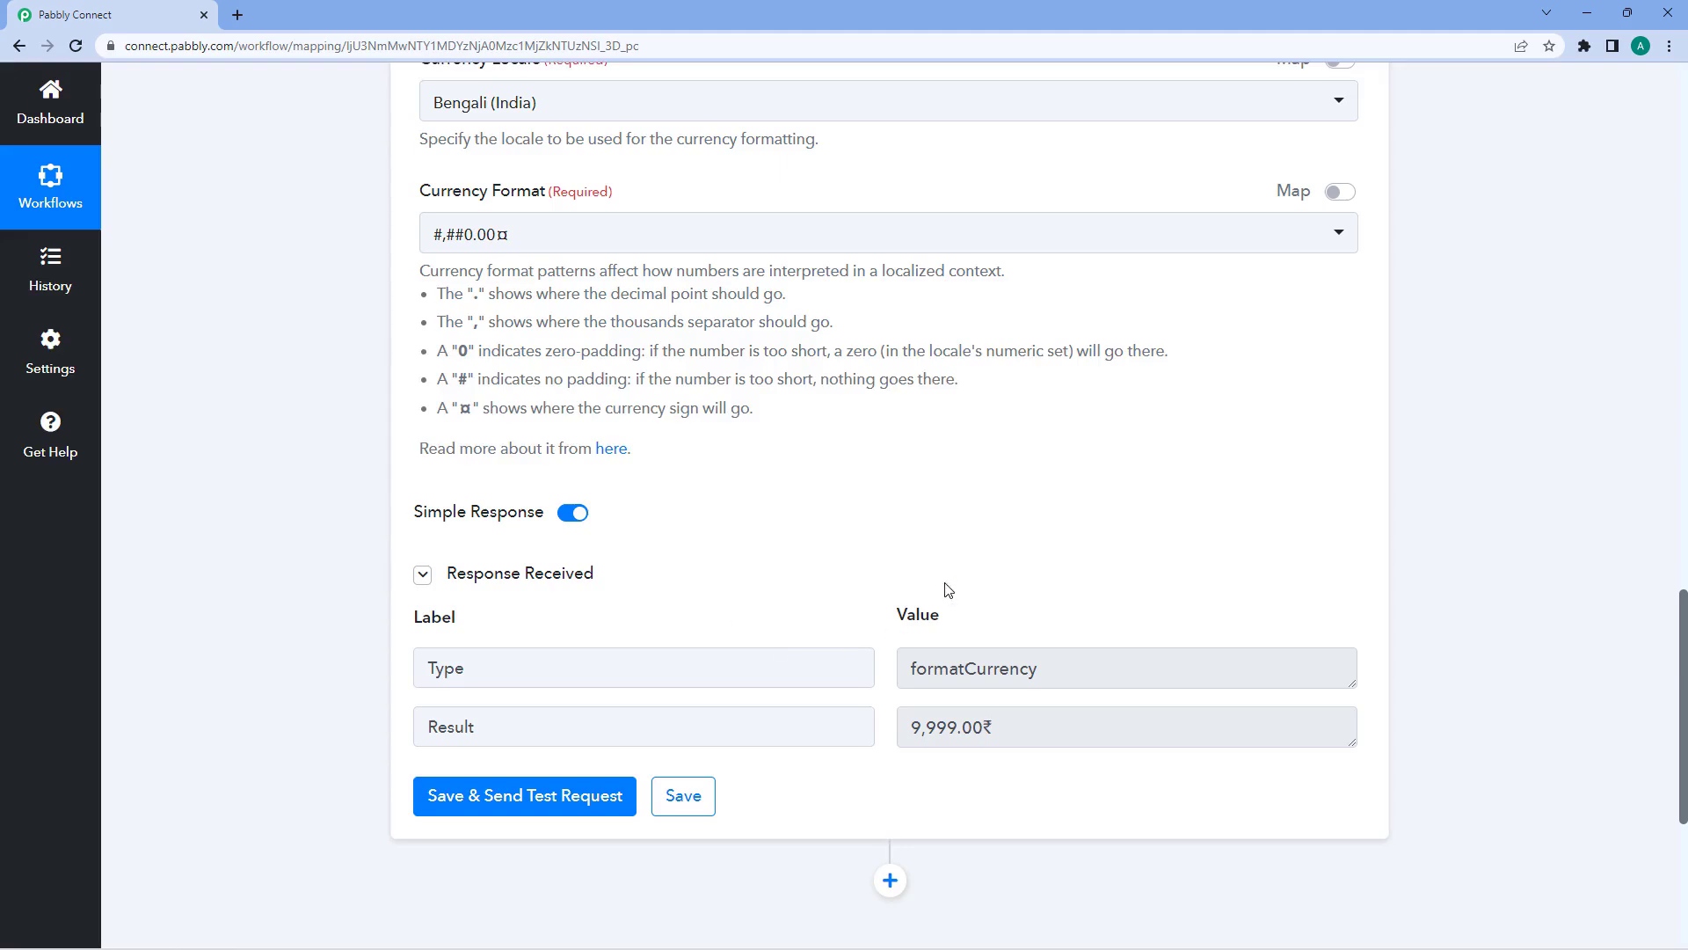
scroll(902, 650, up, 4)
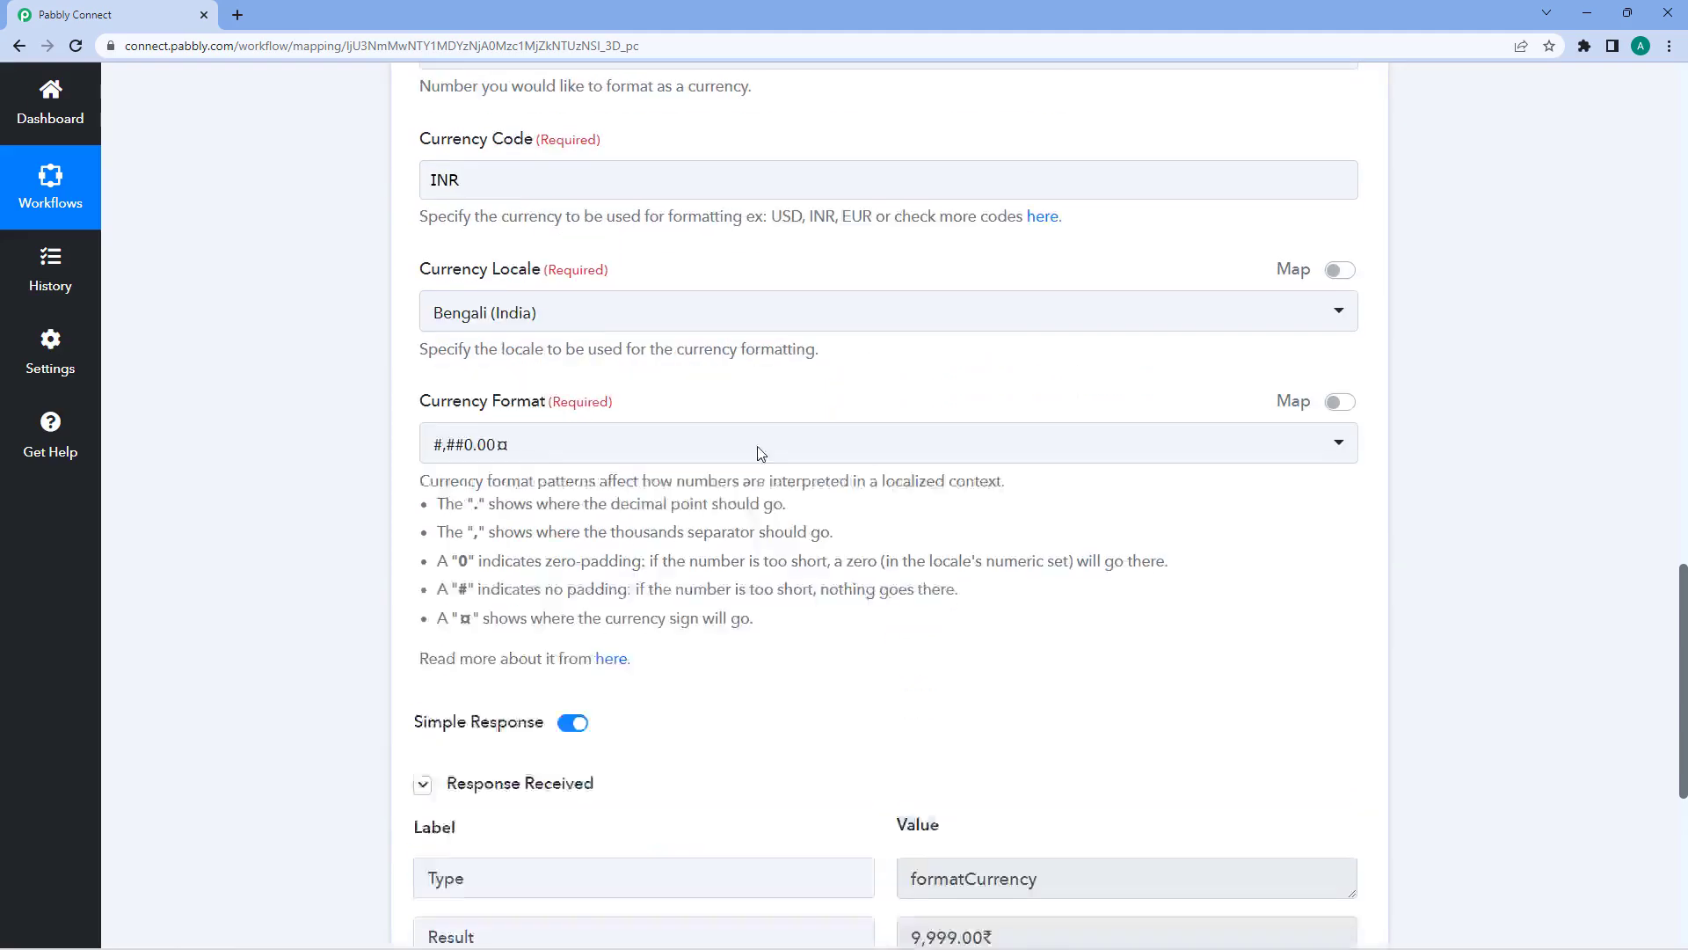
scroll(833, 684, down, 1)
scroll(833, 683, down, 4)
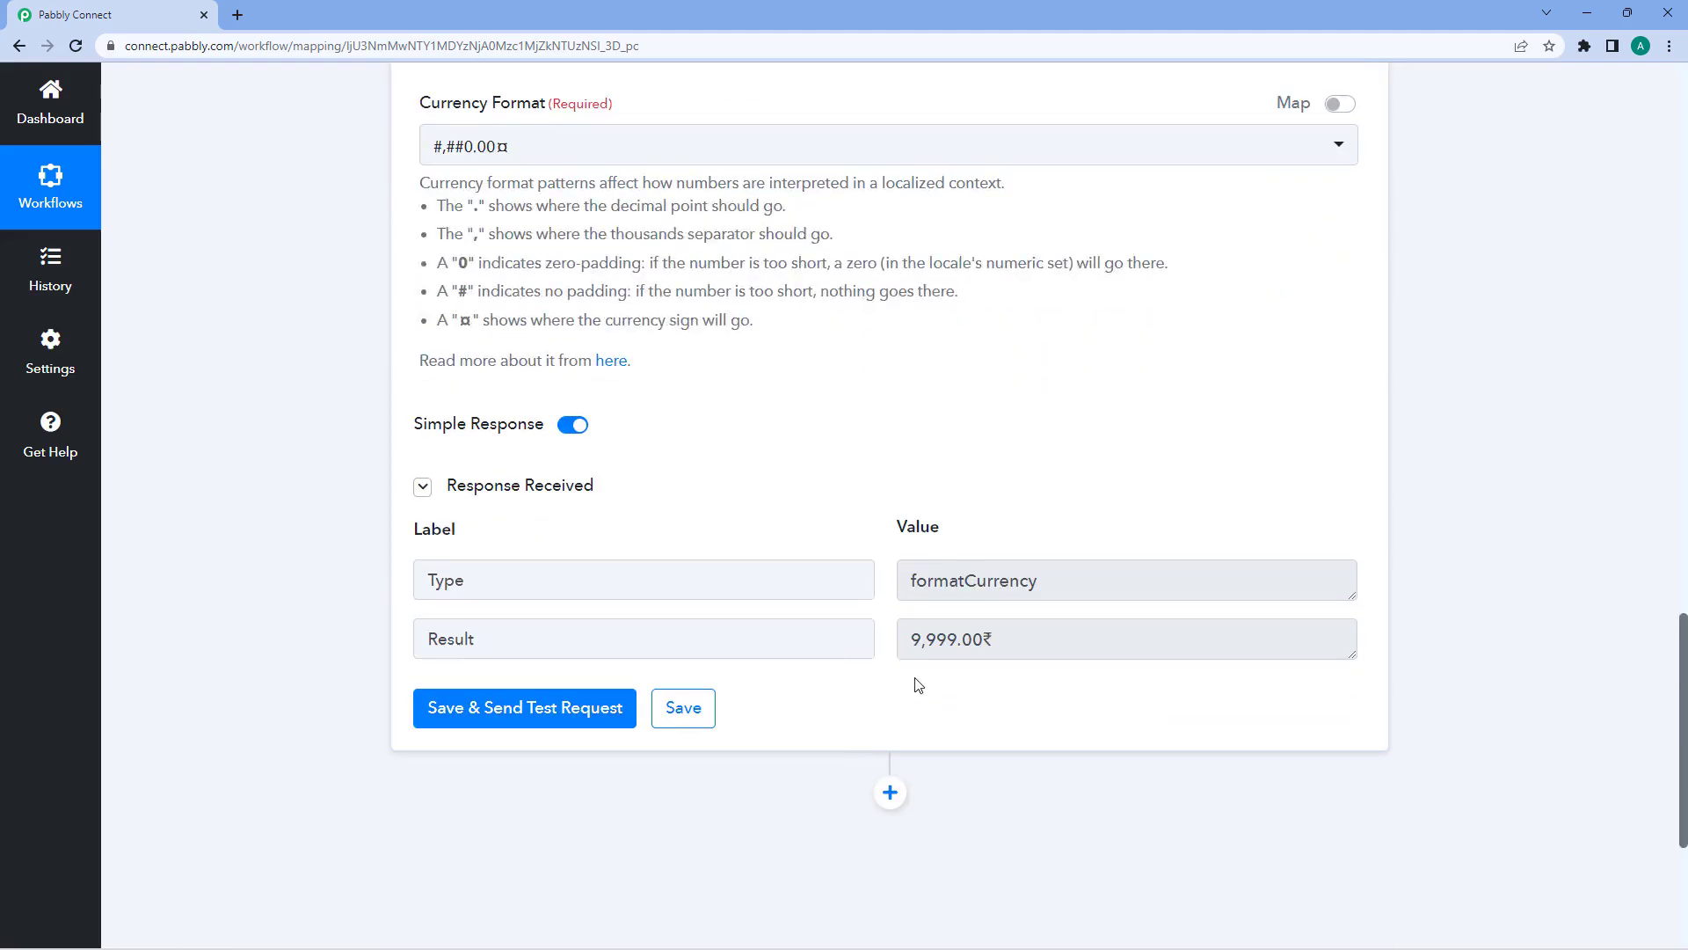
drag(907, 642, 956, 641)
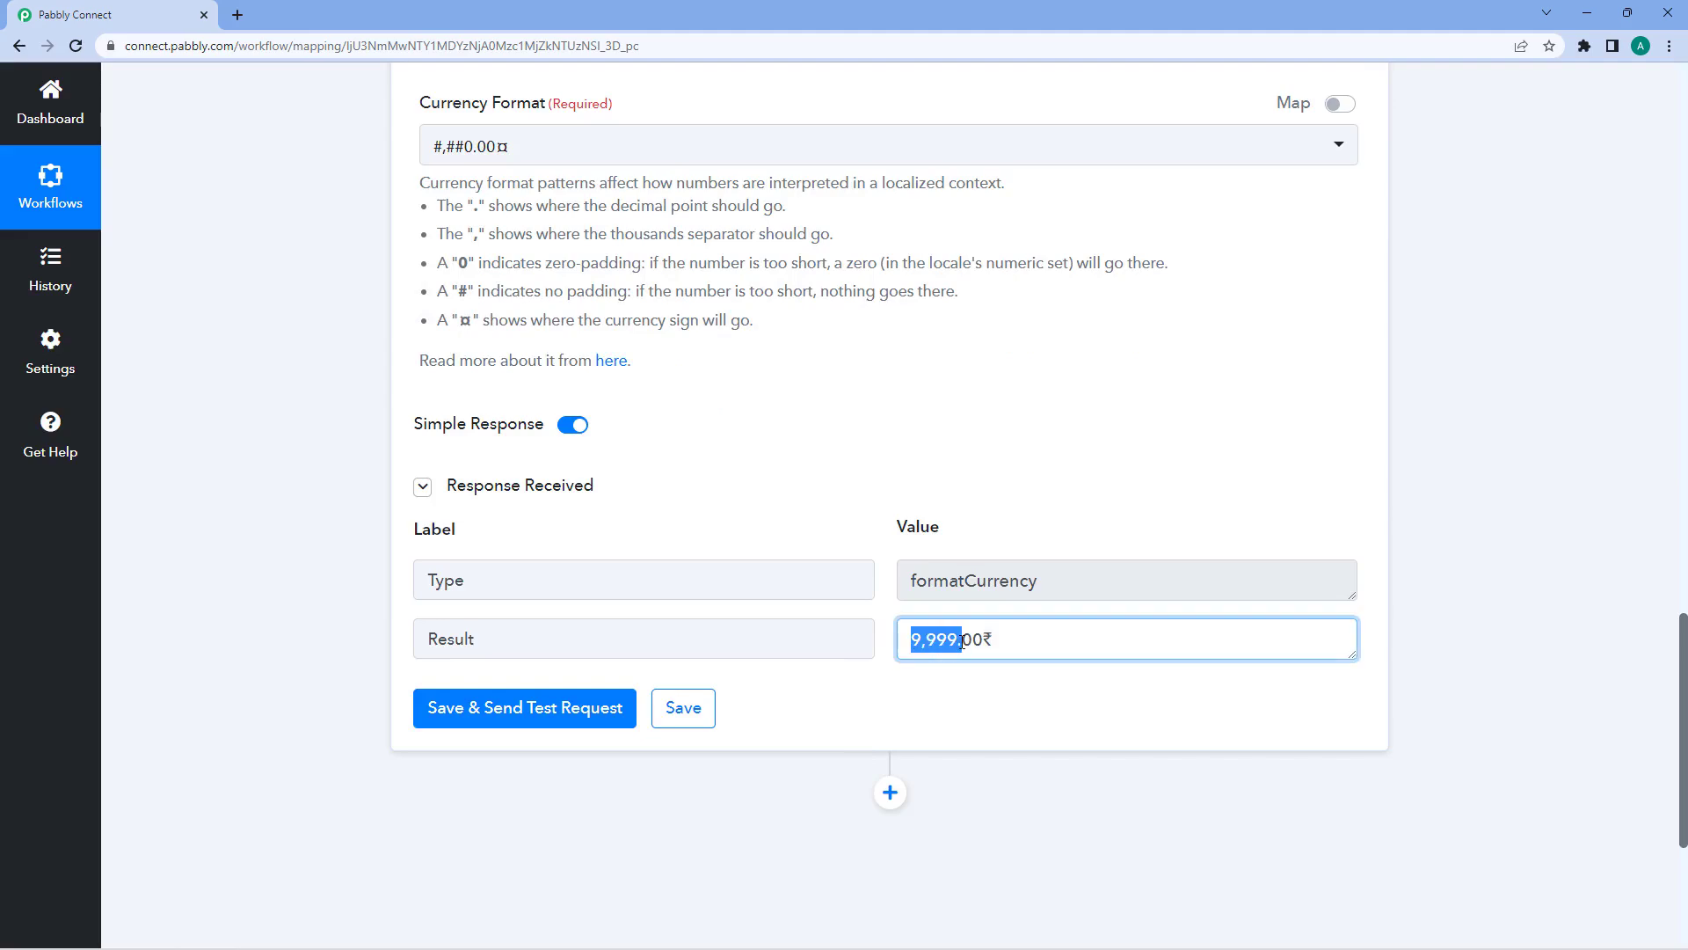
scroll(846, 440, up, 4)
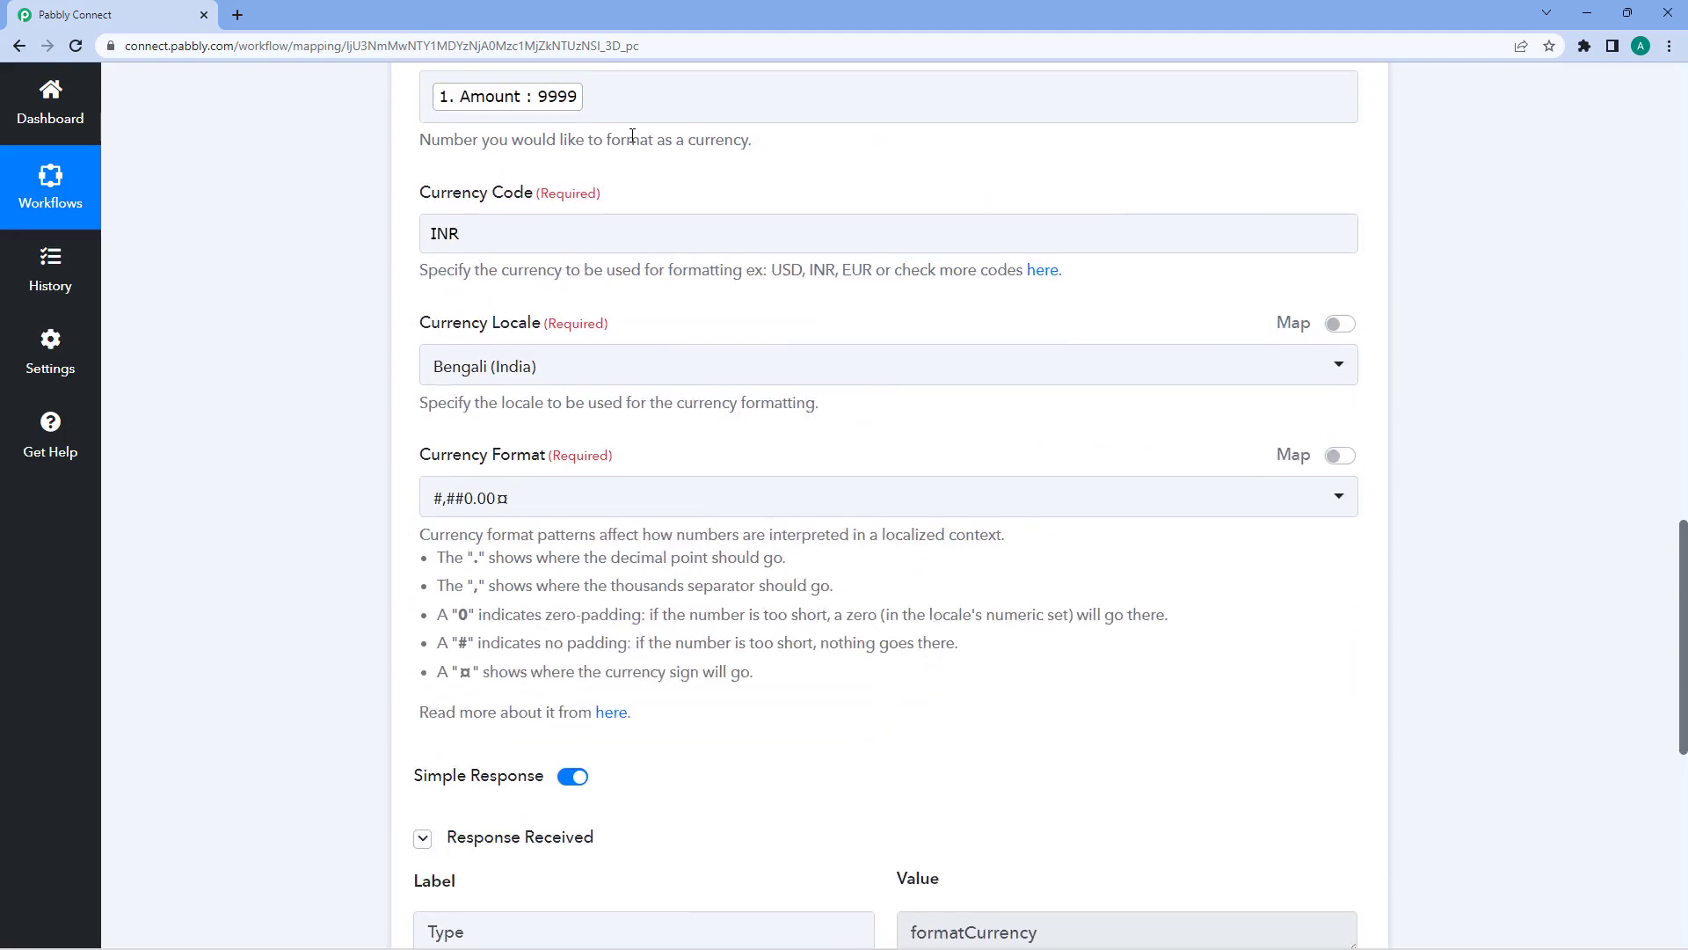
scroll(914, 536, down, 4)
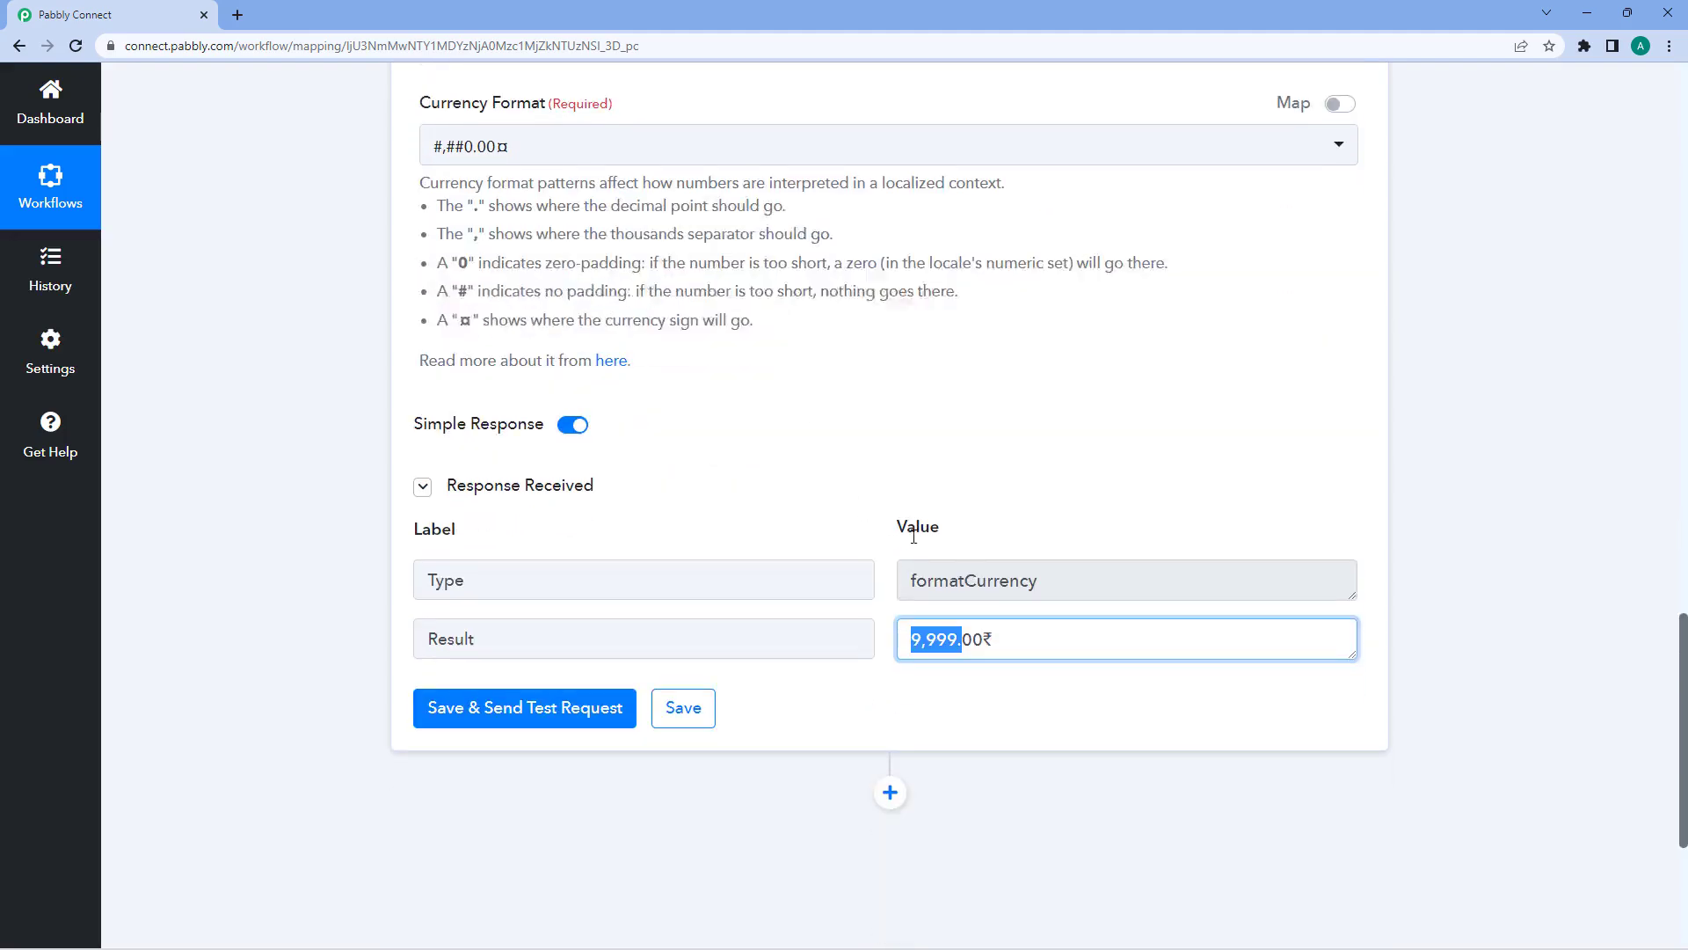
click(982, 638)
click(948, 482)
- Append .55 to the mapped Amount in the Number field
scroll(935, 460, up, 4)
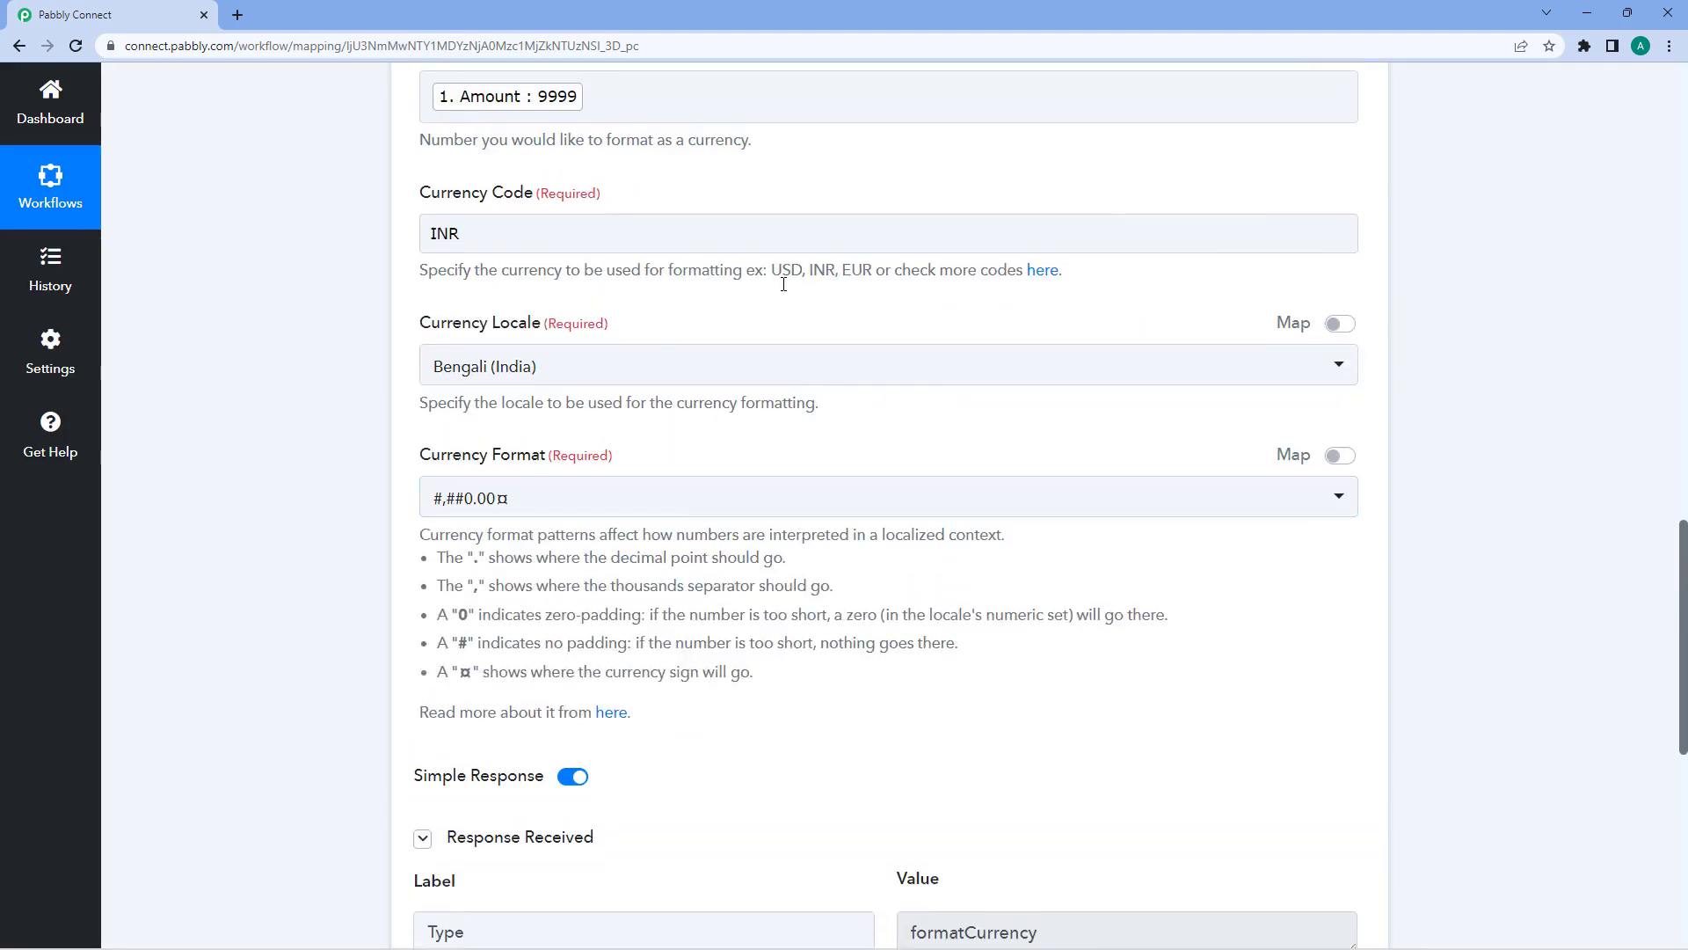
scroll(756, 246, up, 2)
click(601, 268)
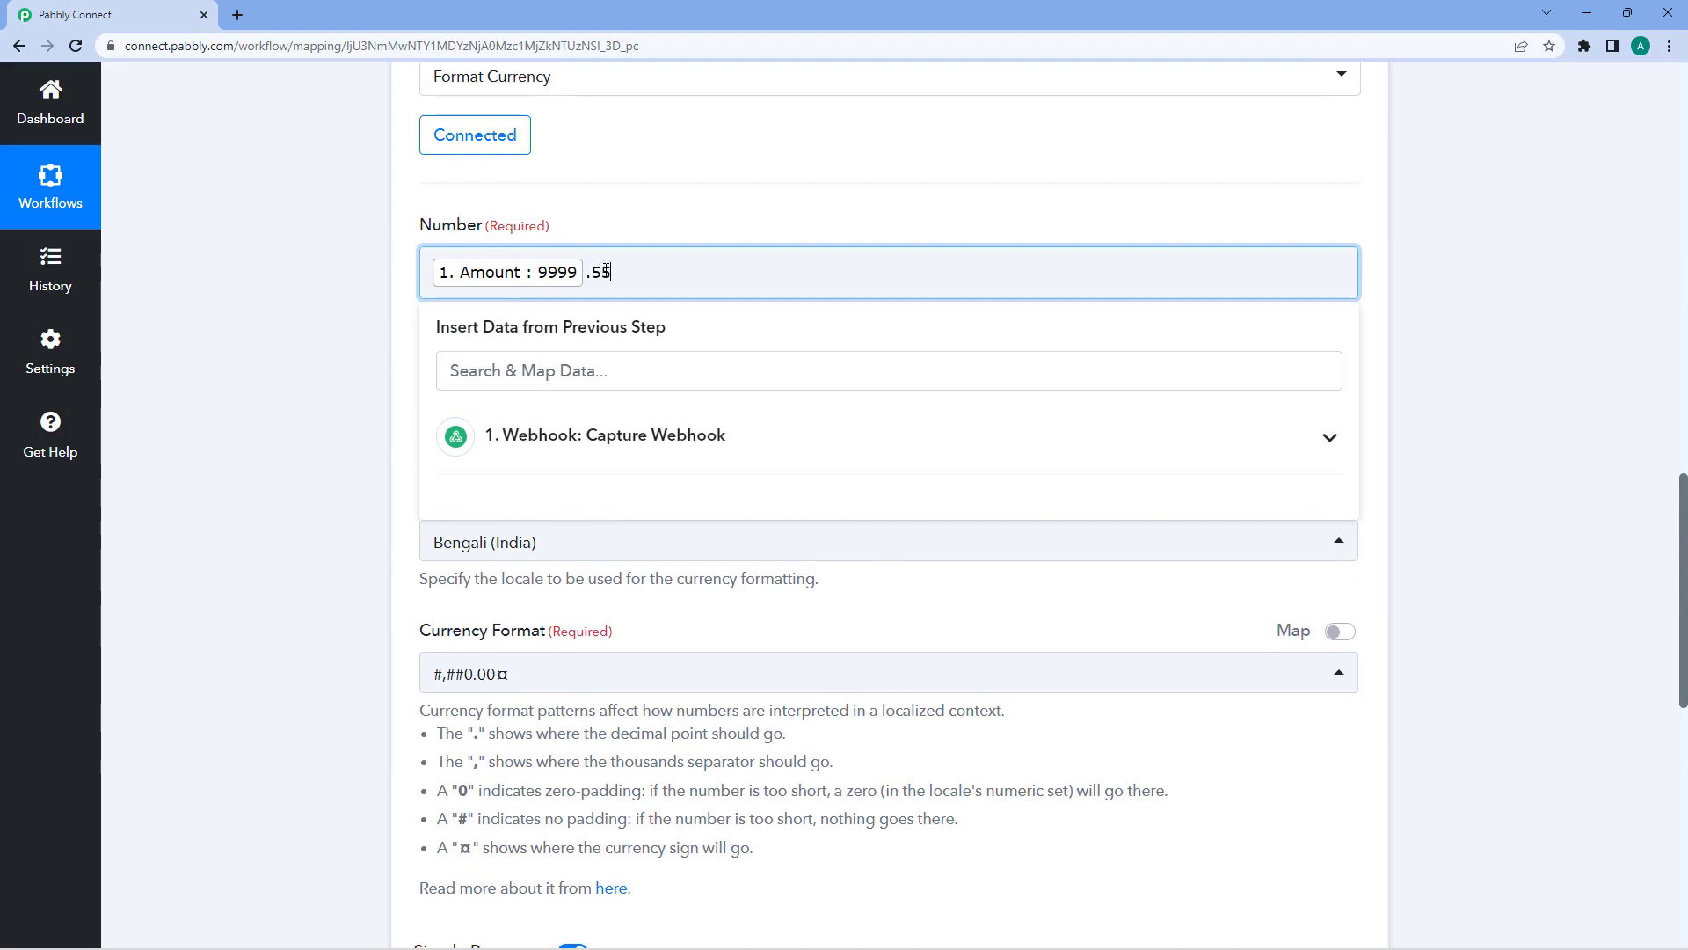
click(629, 233)
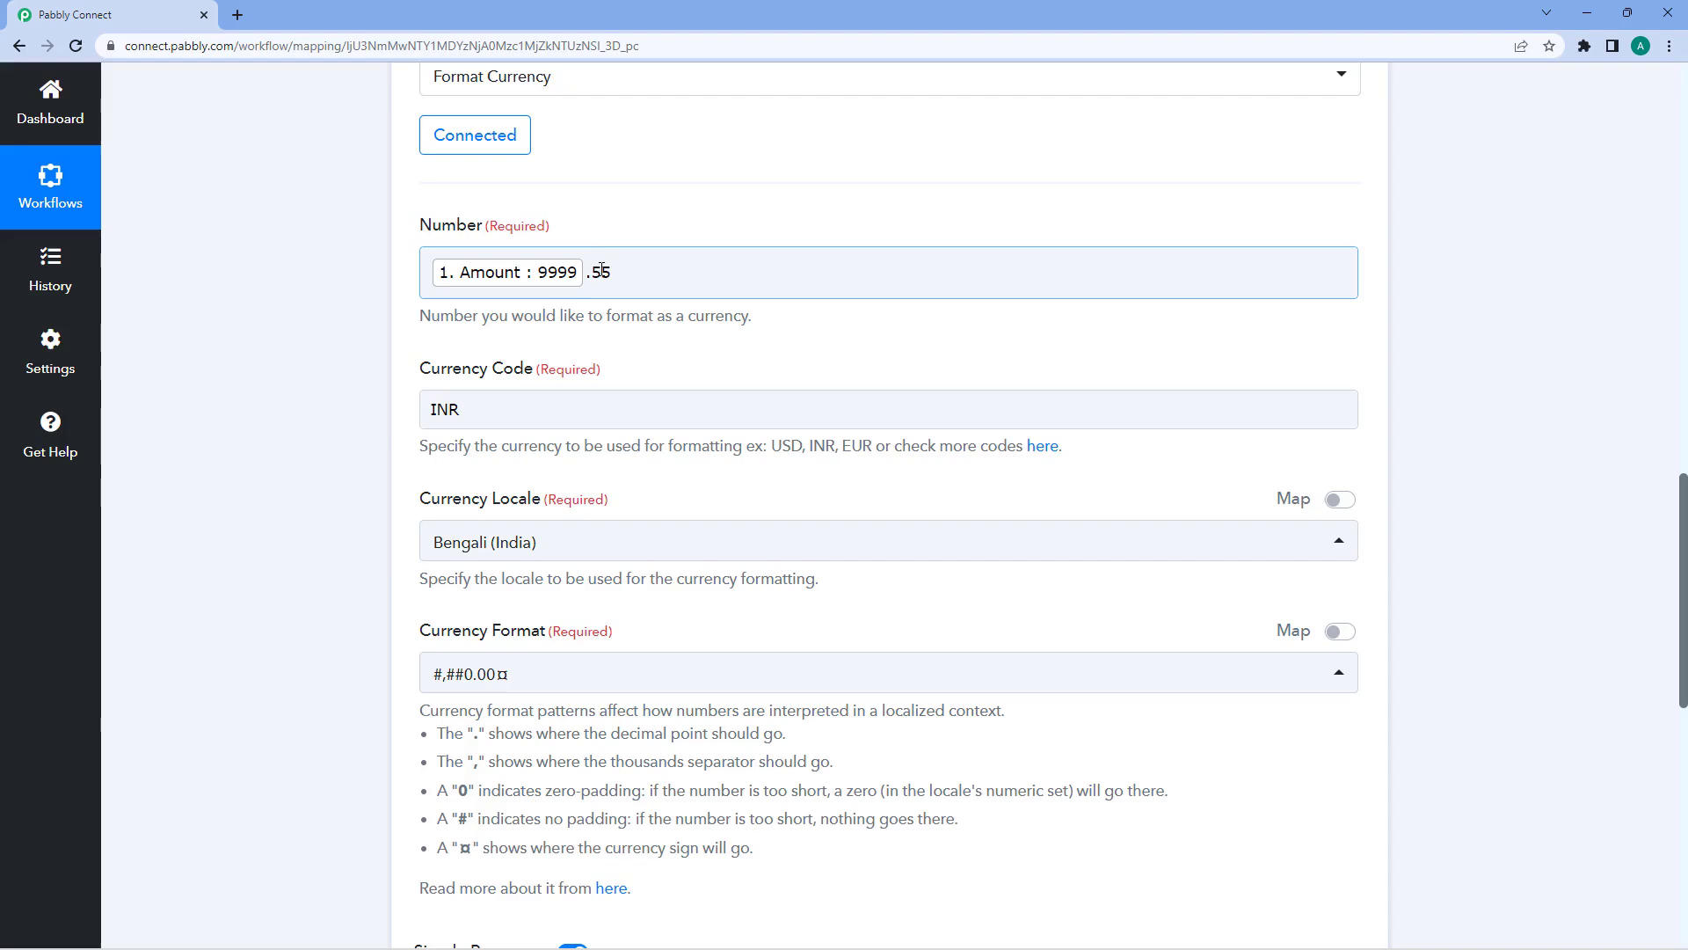
- Save the action with another test request and examine the decimals and currency sign in the Result
scroll(626, 244, down, 7)
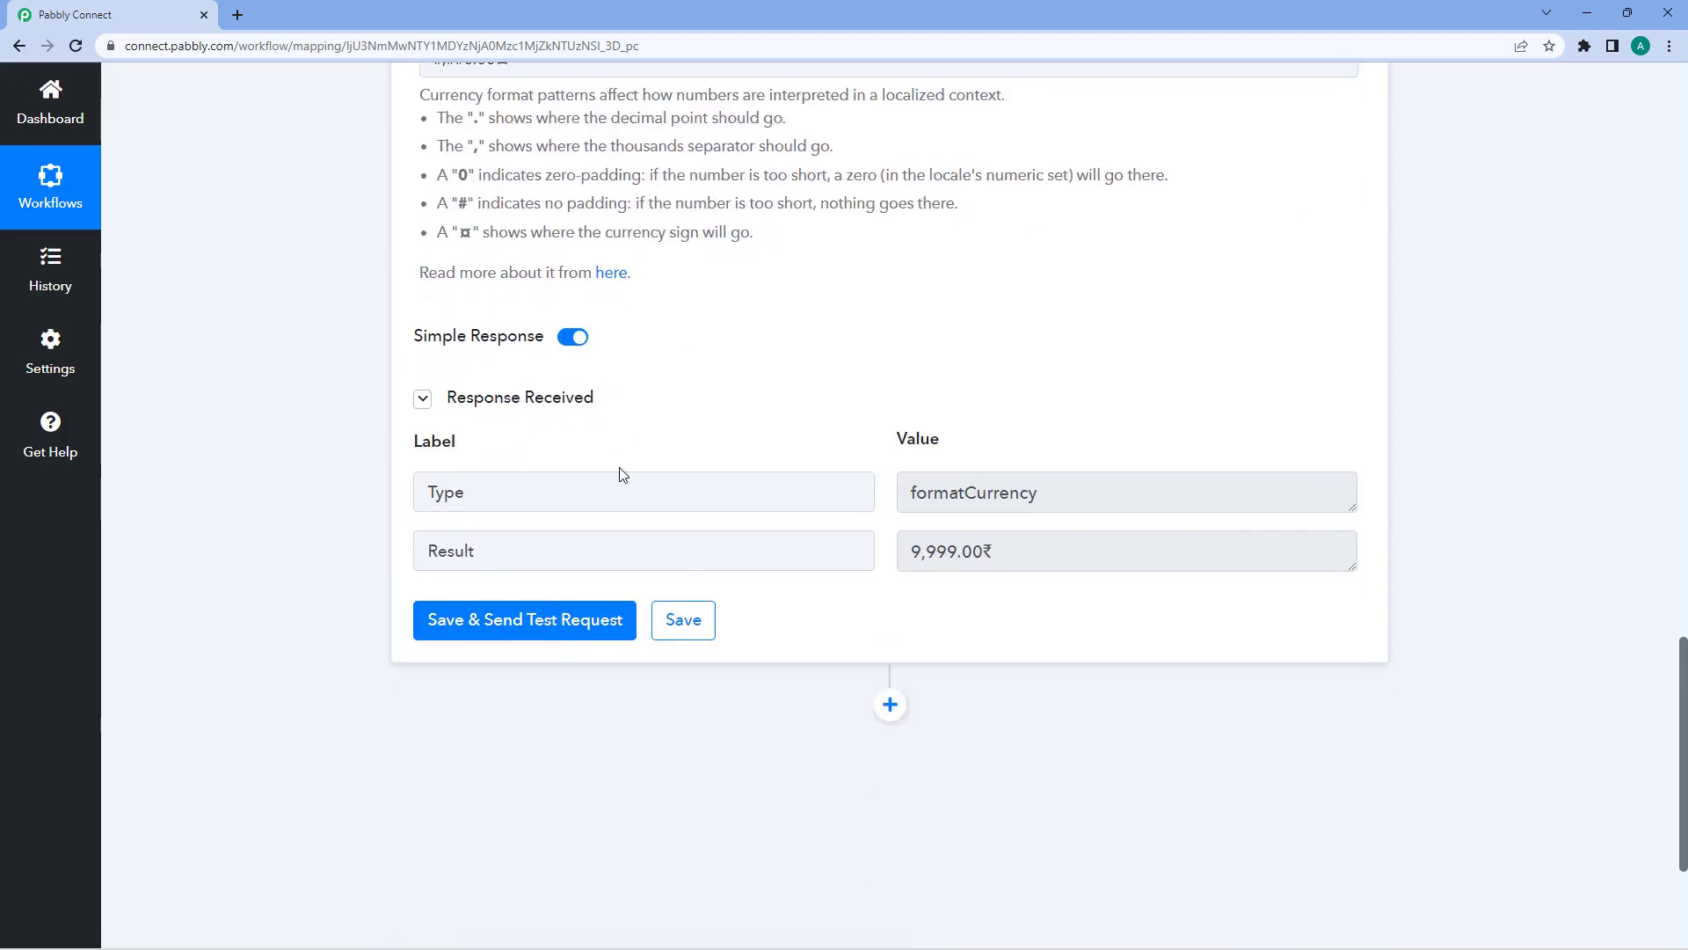
click(554, 628)
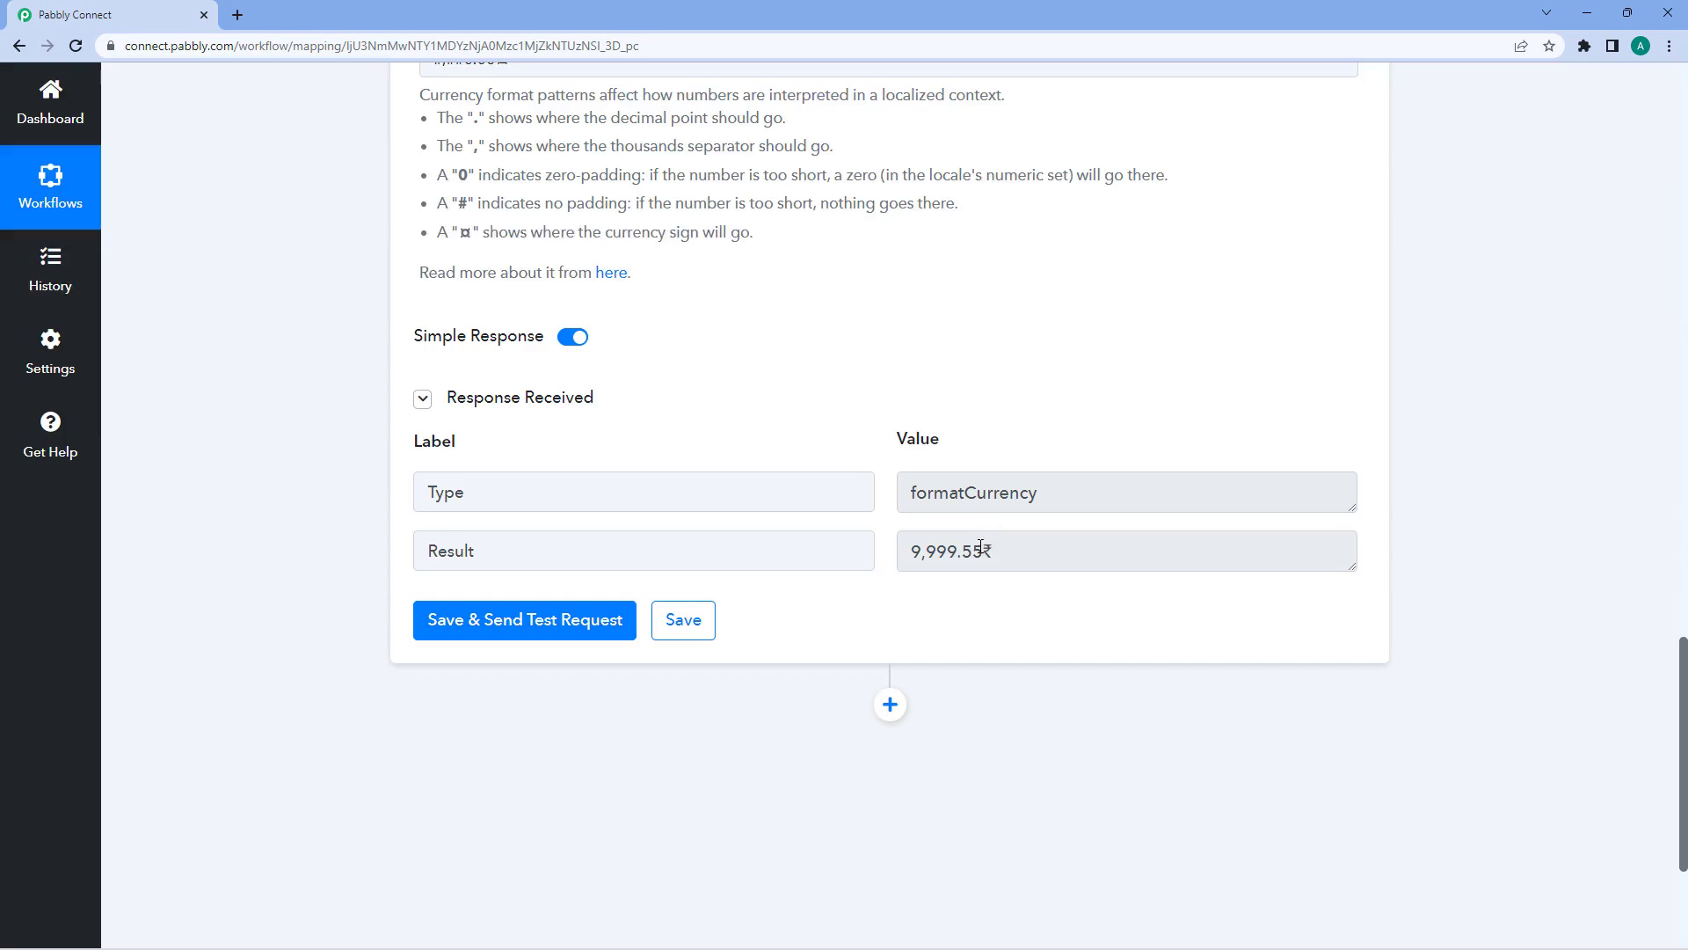
click(965, 555)
drag(979, 556, 983, 555)
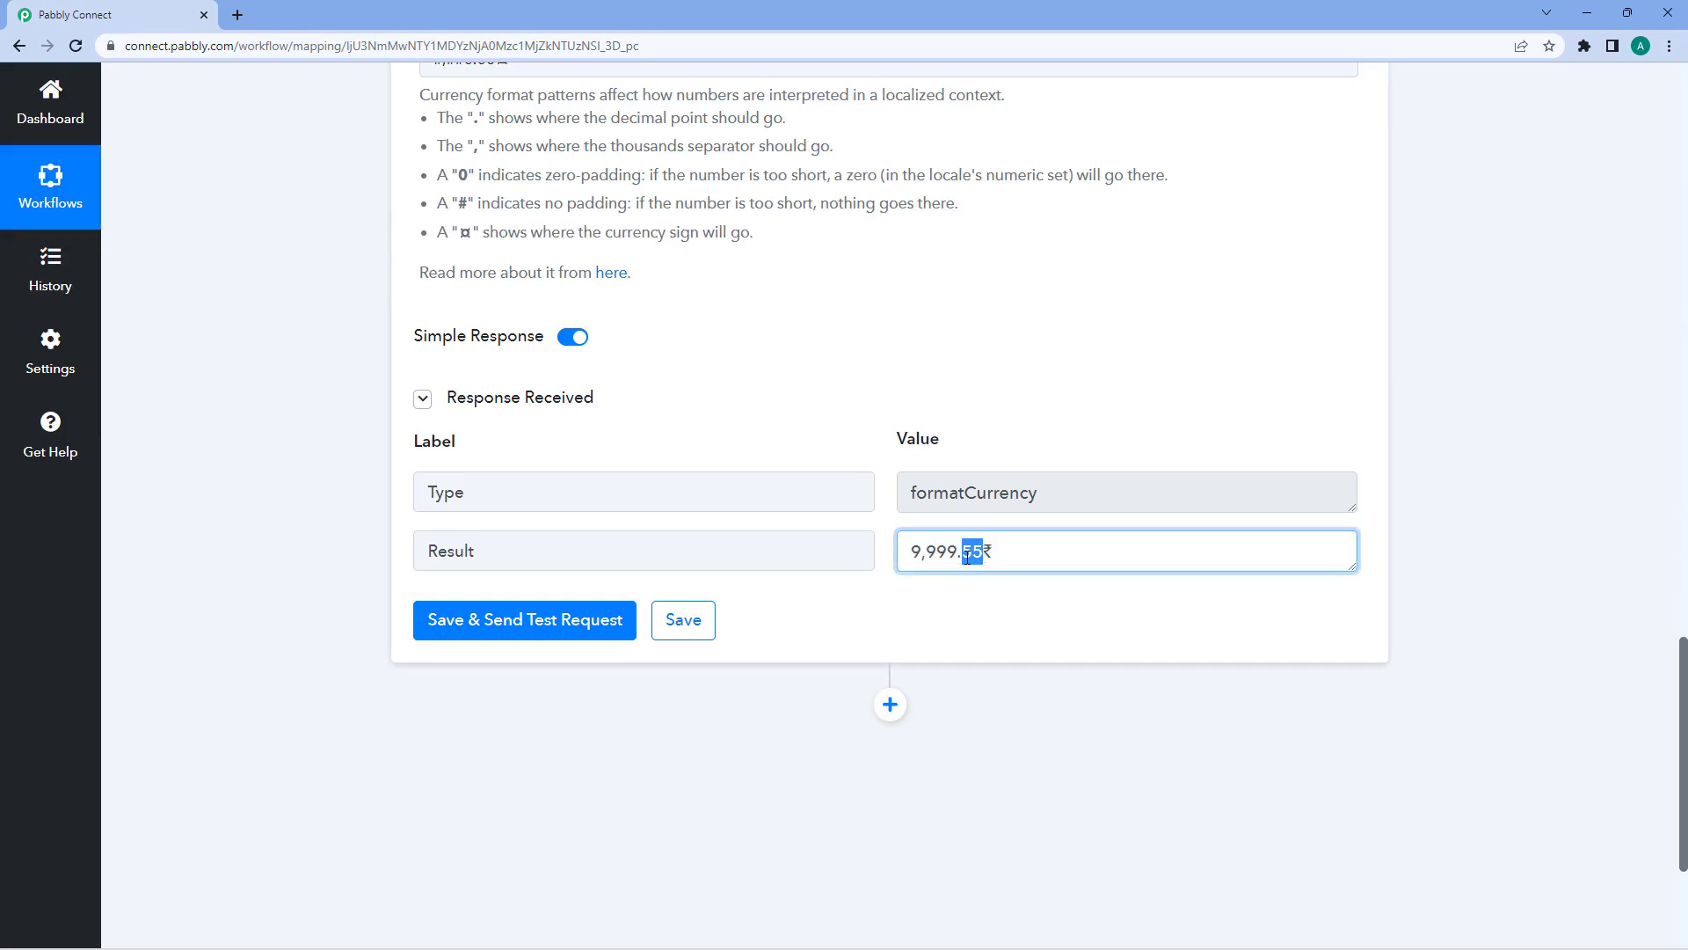
click(960, 556)
drag(961, 554, 982, 554)
click(980, 395)
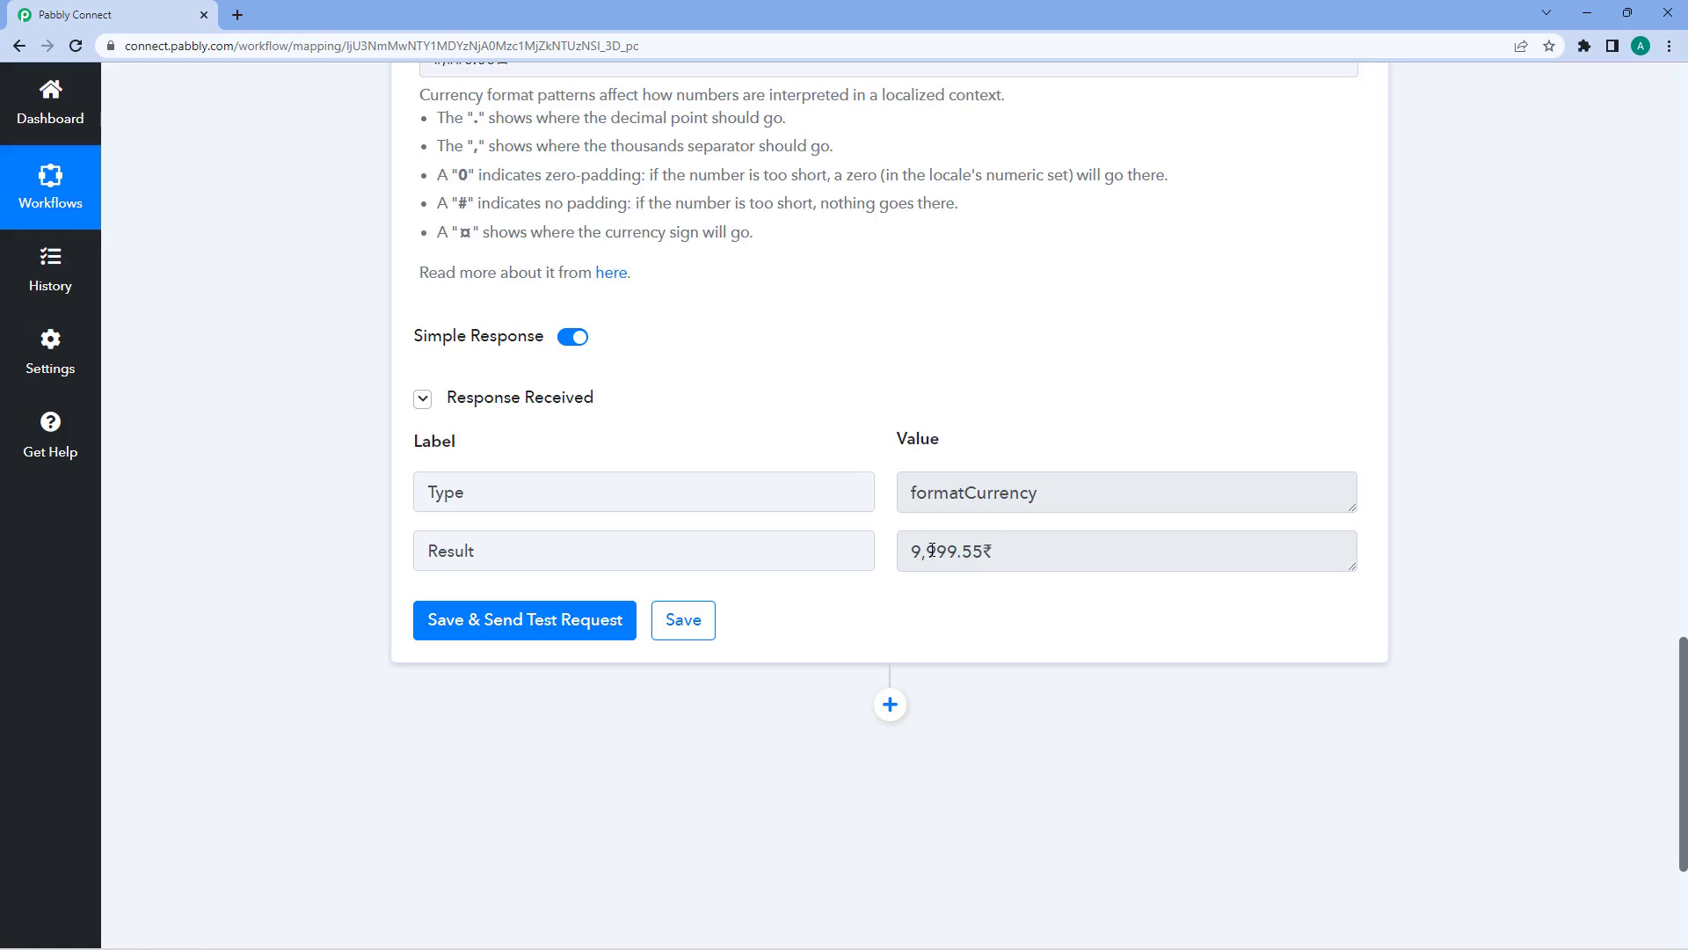
triple_click(1017, 552)
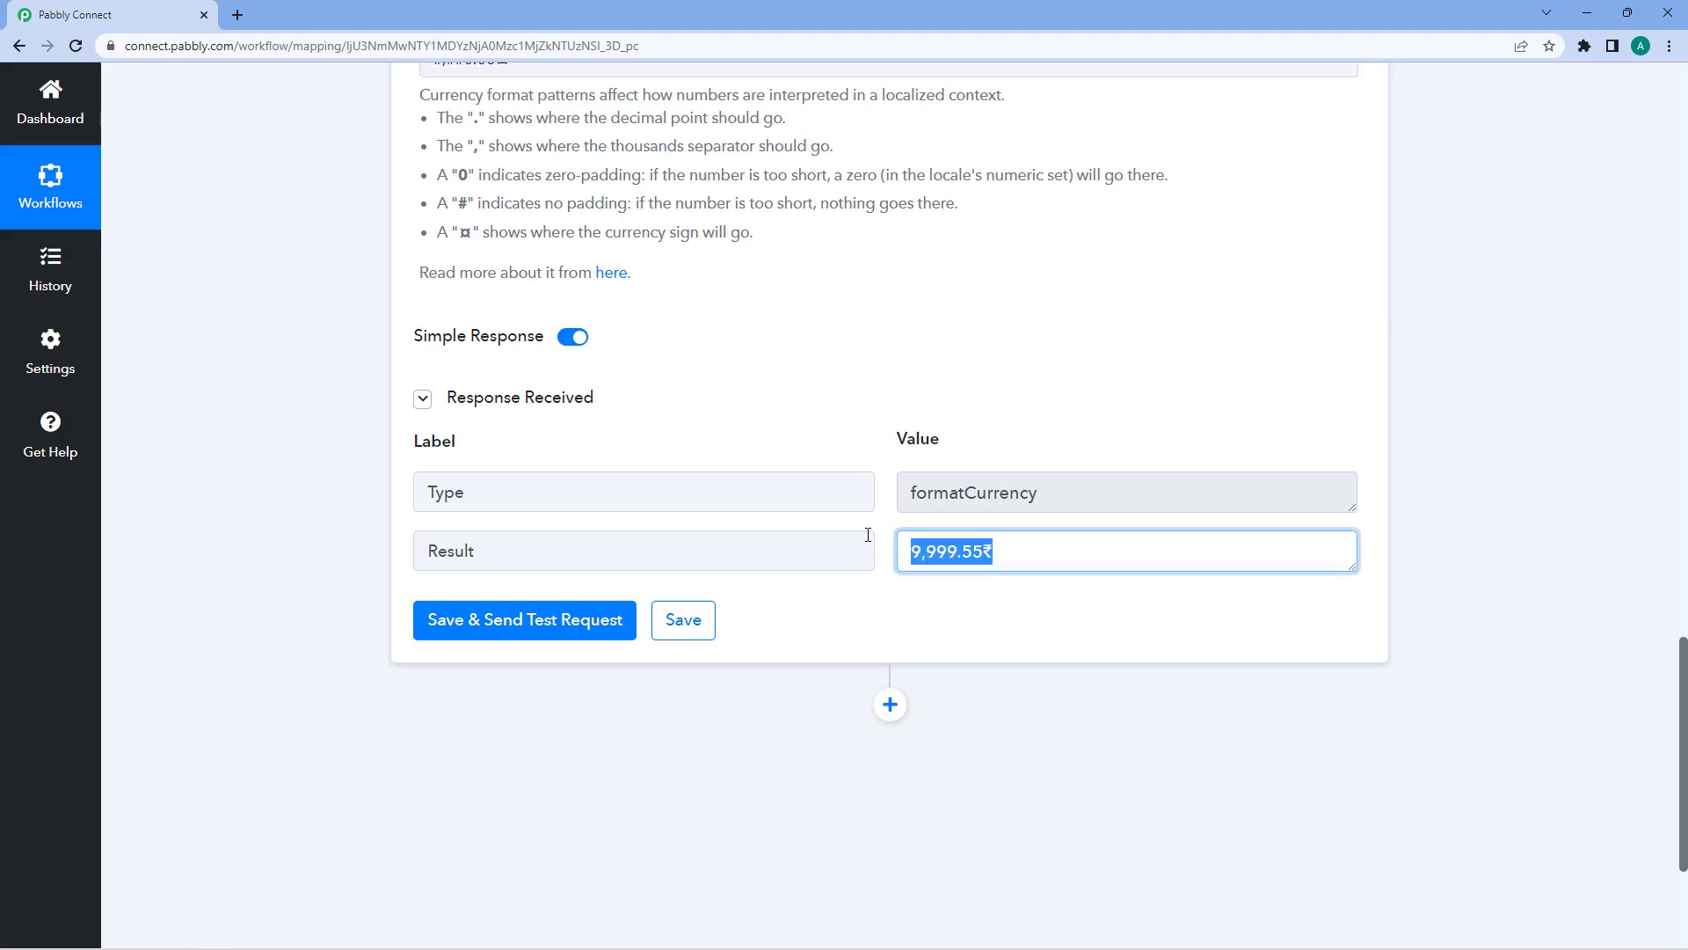
click(865, 402)
- Change the Number Formatter's action event to Perform Math Operation and connect it
scroll(730, 401, up, 6)
scroll(730, 404, up, 3)
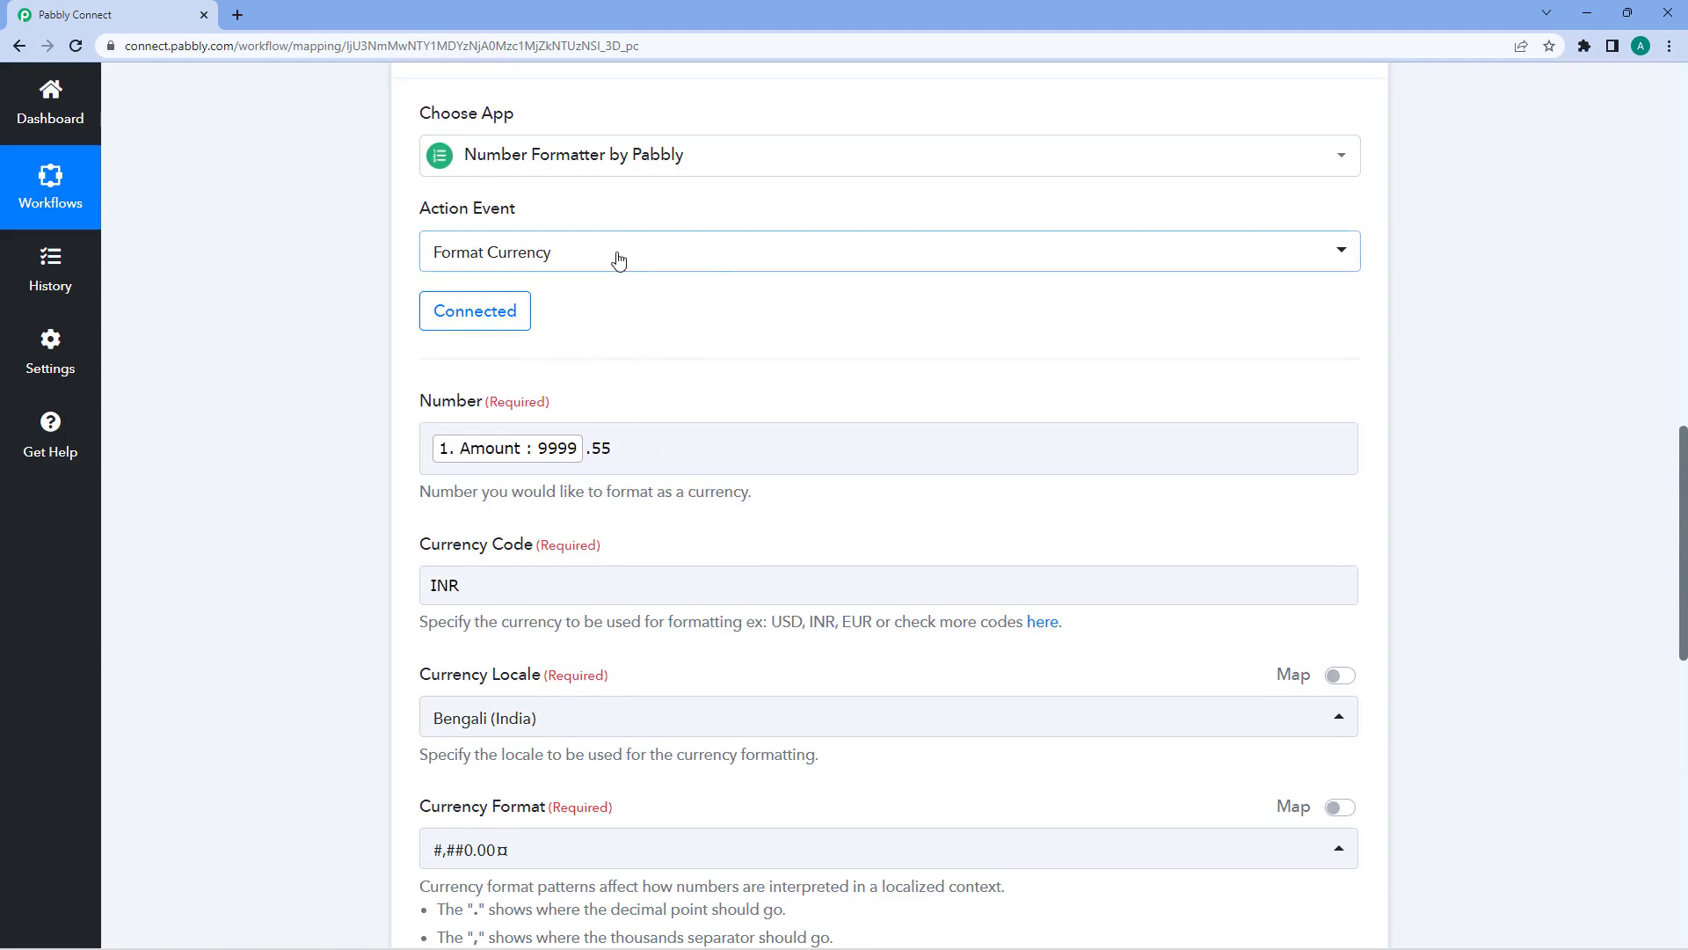
click(618, 258)
scroll(366, 347, down, 2)
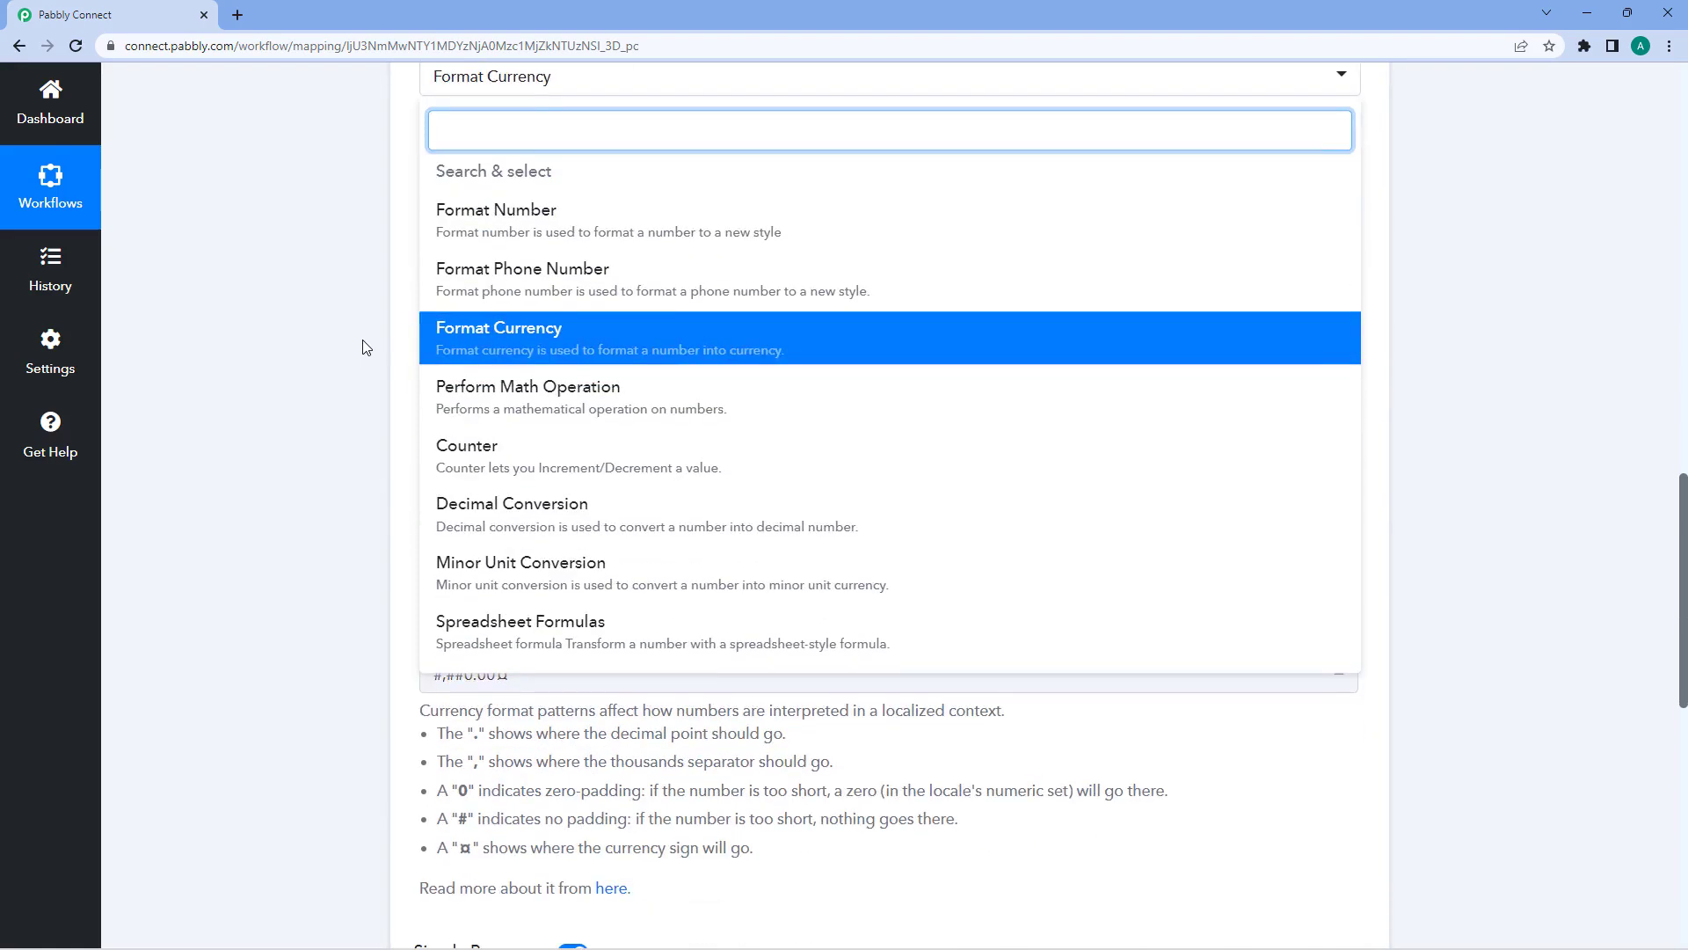
click(536, 391)
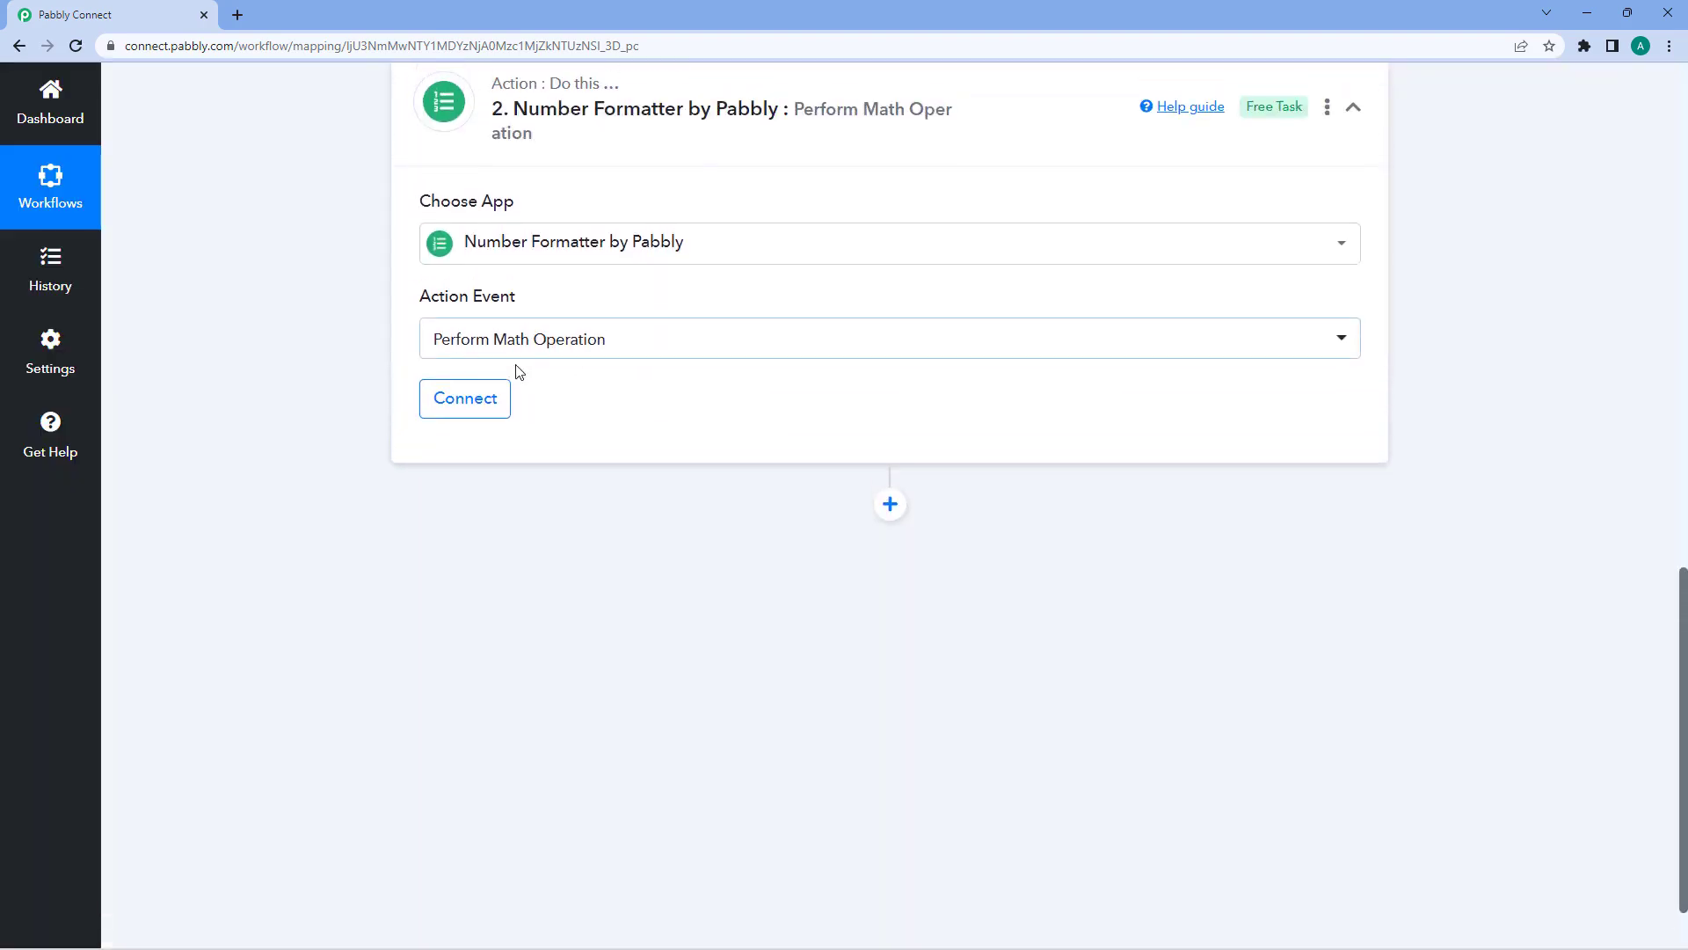
click(480, 406)
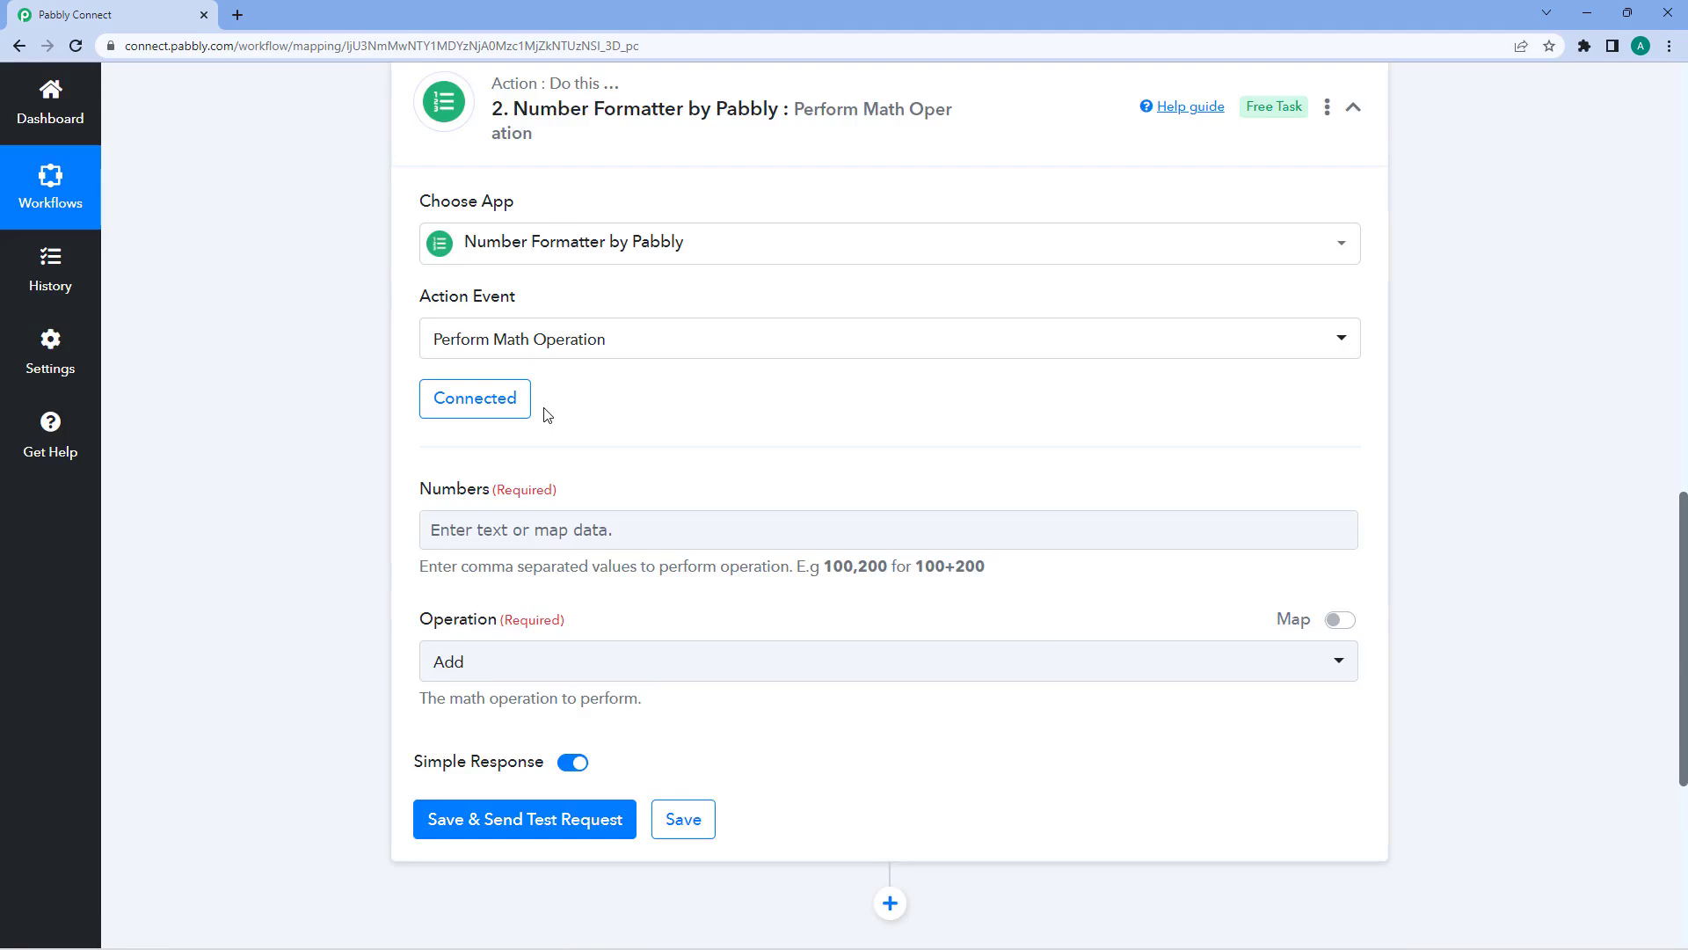
- Review the First and Second values in the webhook's received response as candidates for the math operation
scroll(546, 414, down, 2)
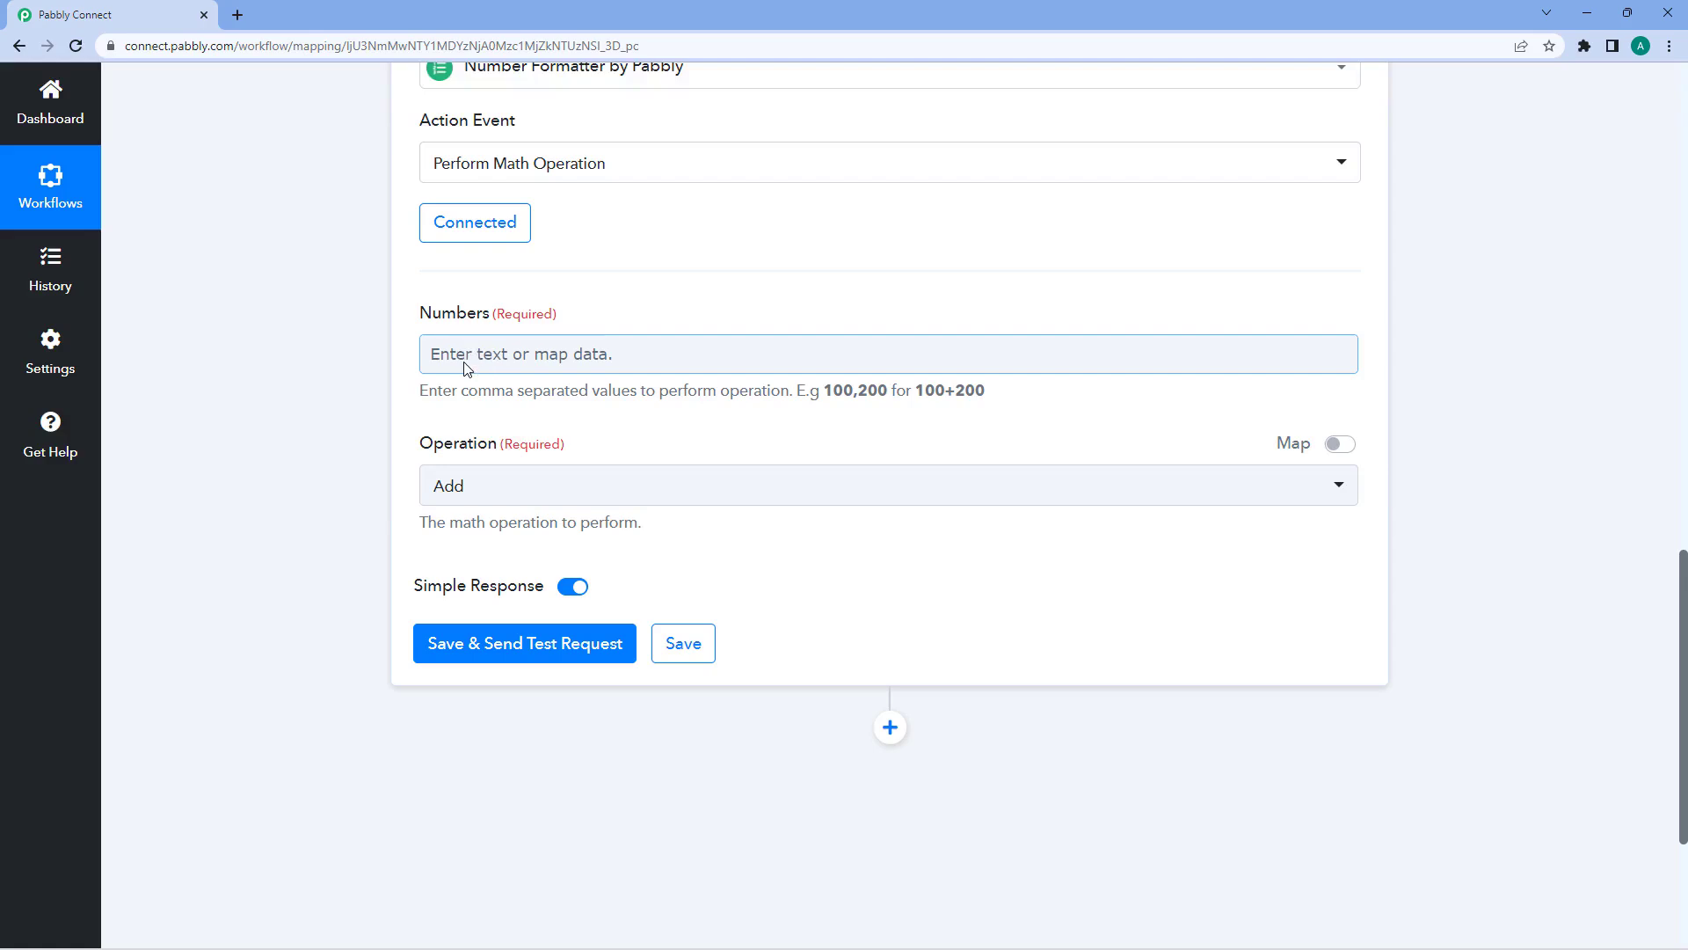
scroll(781, 310, up, 7)
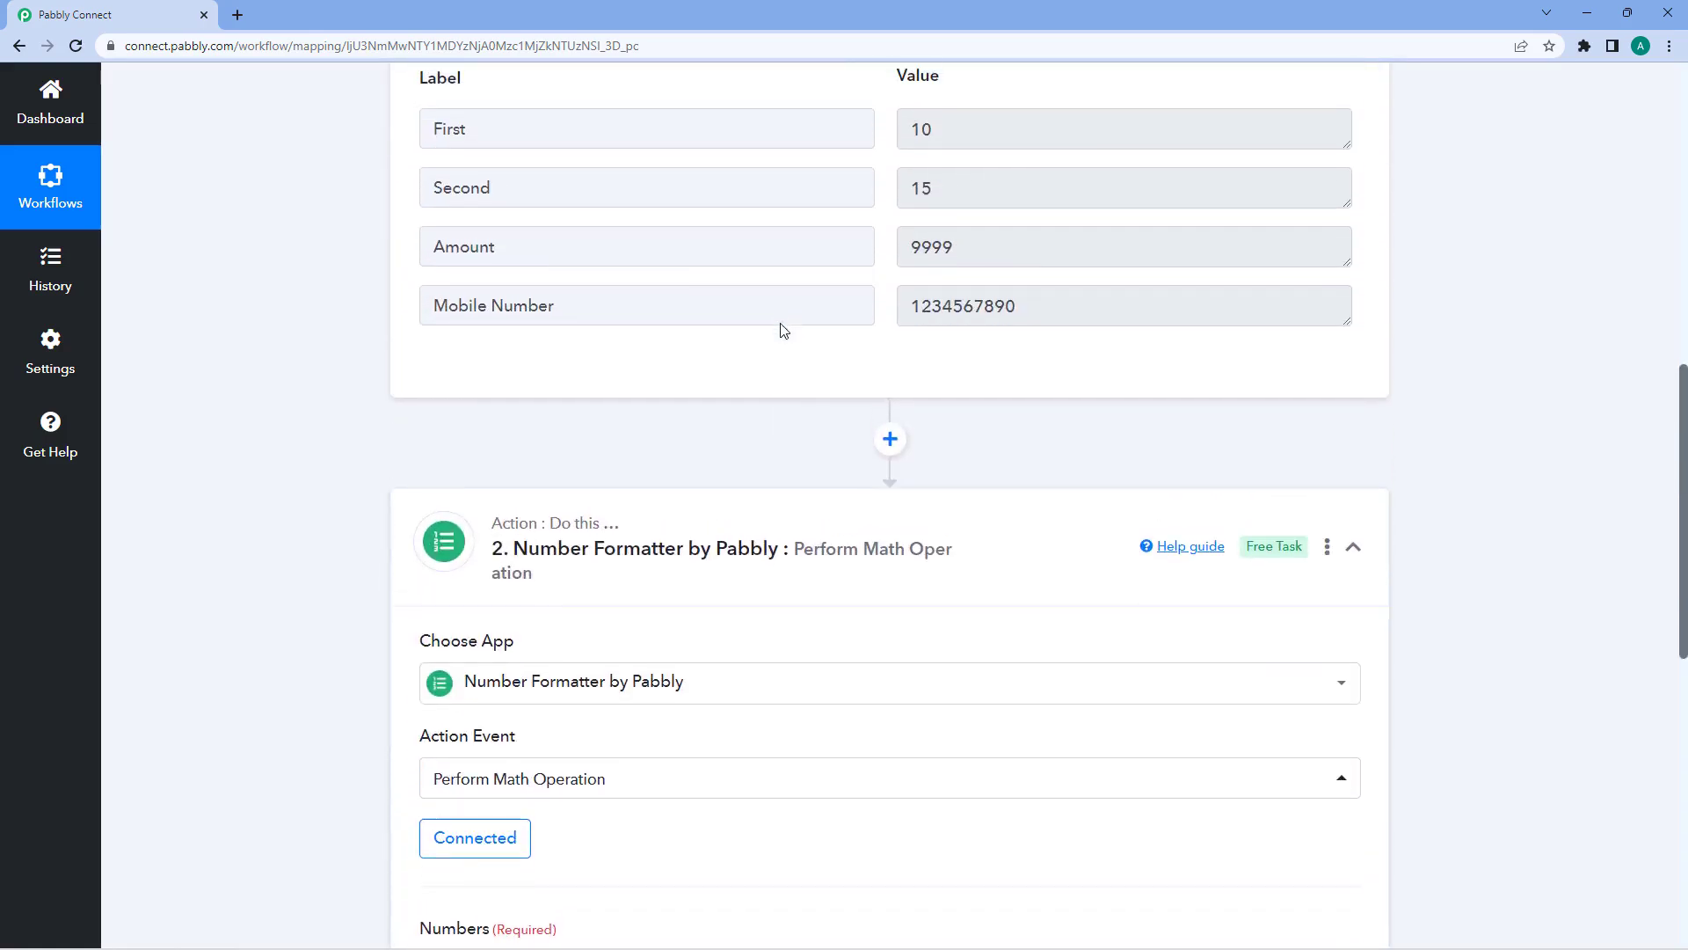
scroll(782, 330, up, 2)
drag(972, 304, 892, 308)
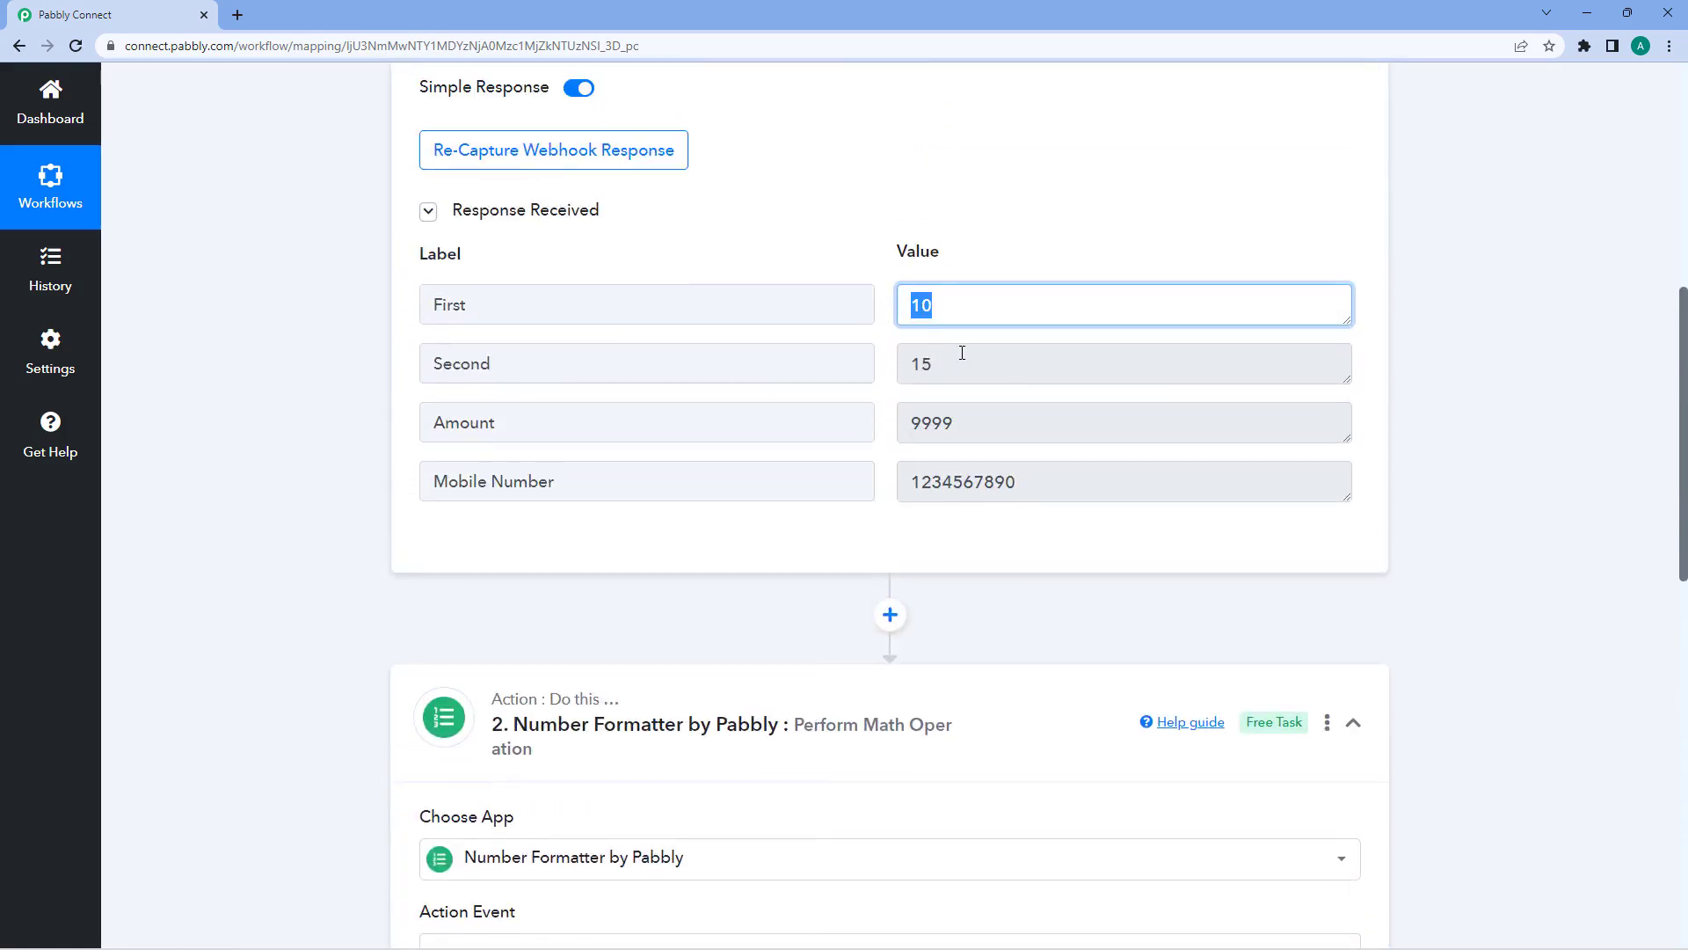
drag(962, 353, 897, 362)
click(889, 354)
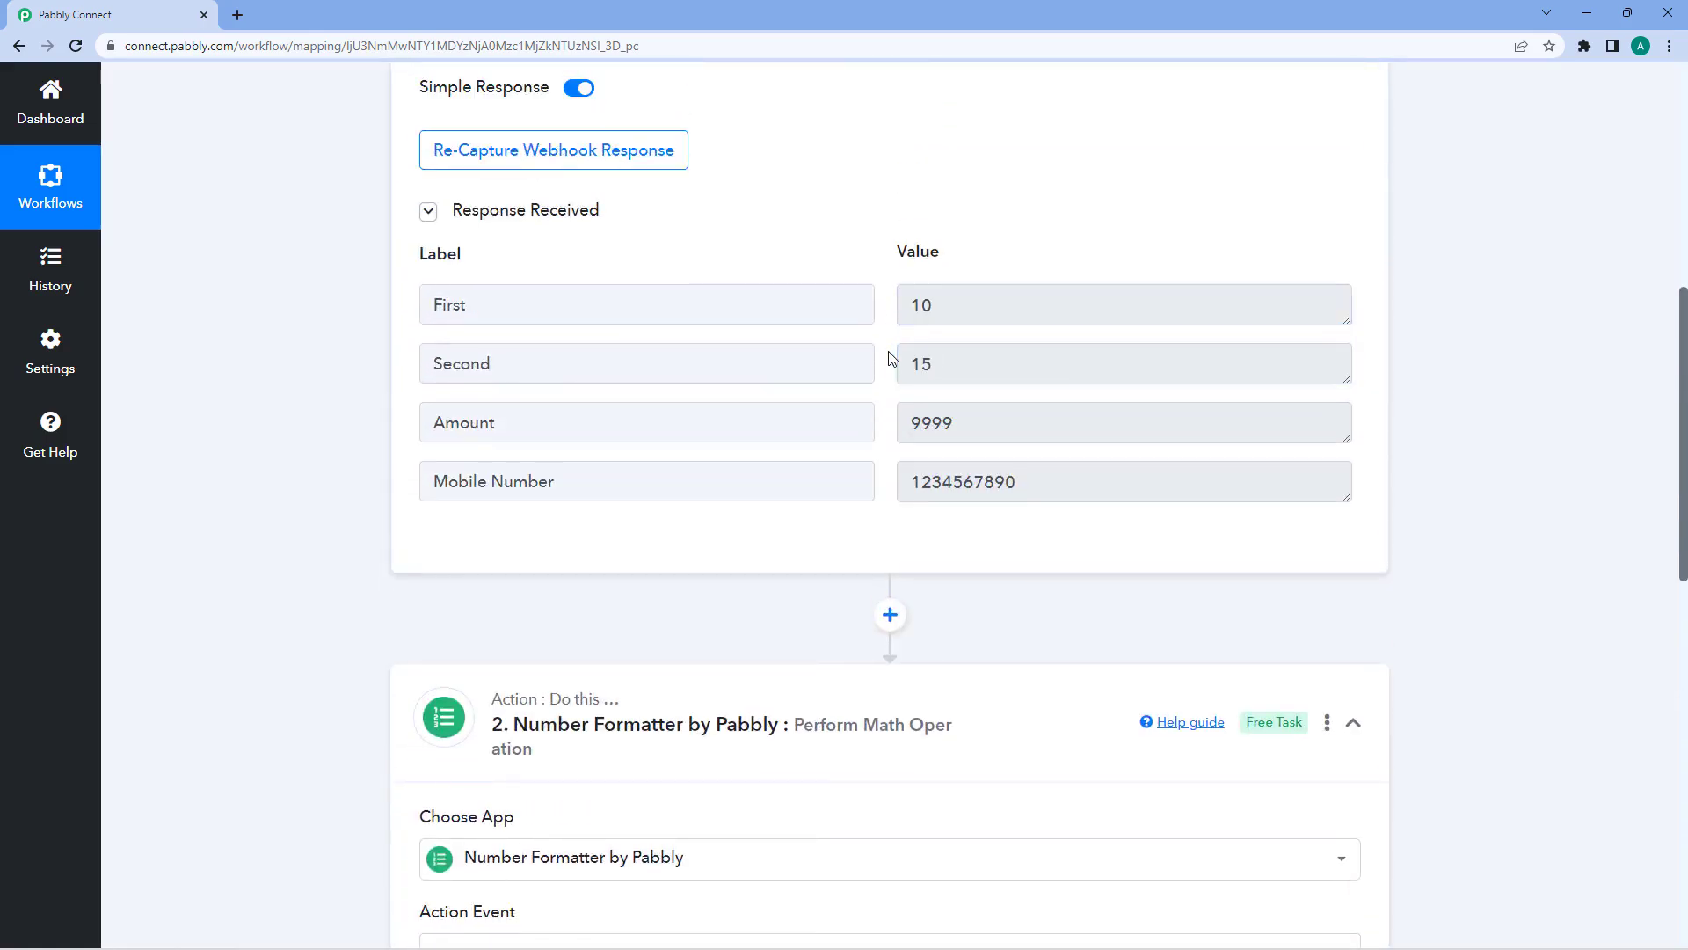
scroll(889, 357, down, 9)
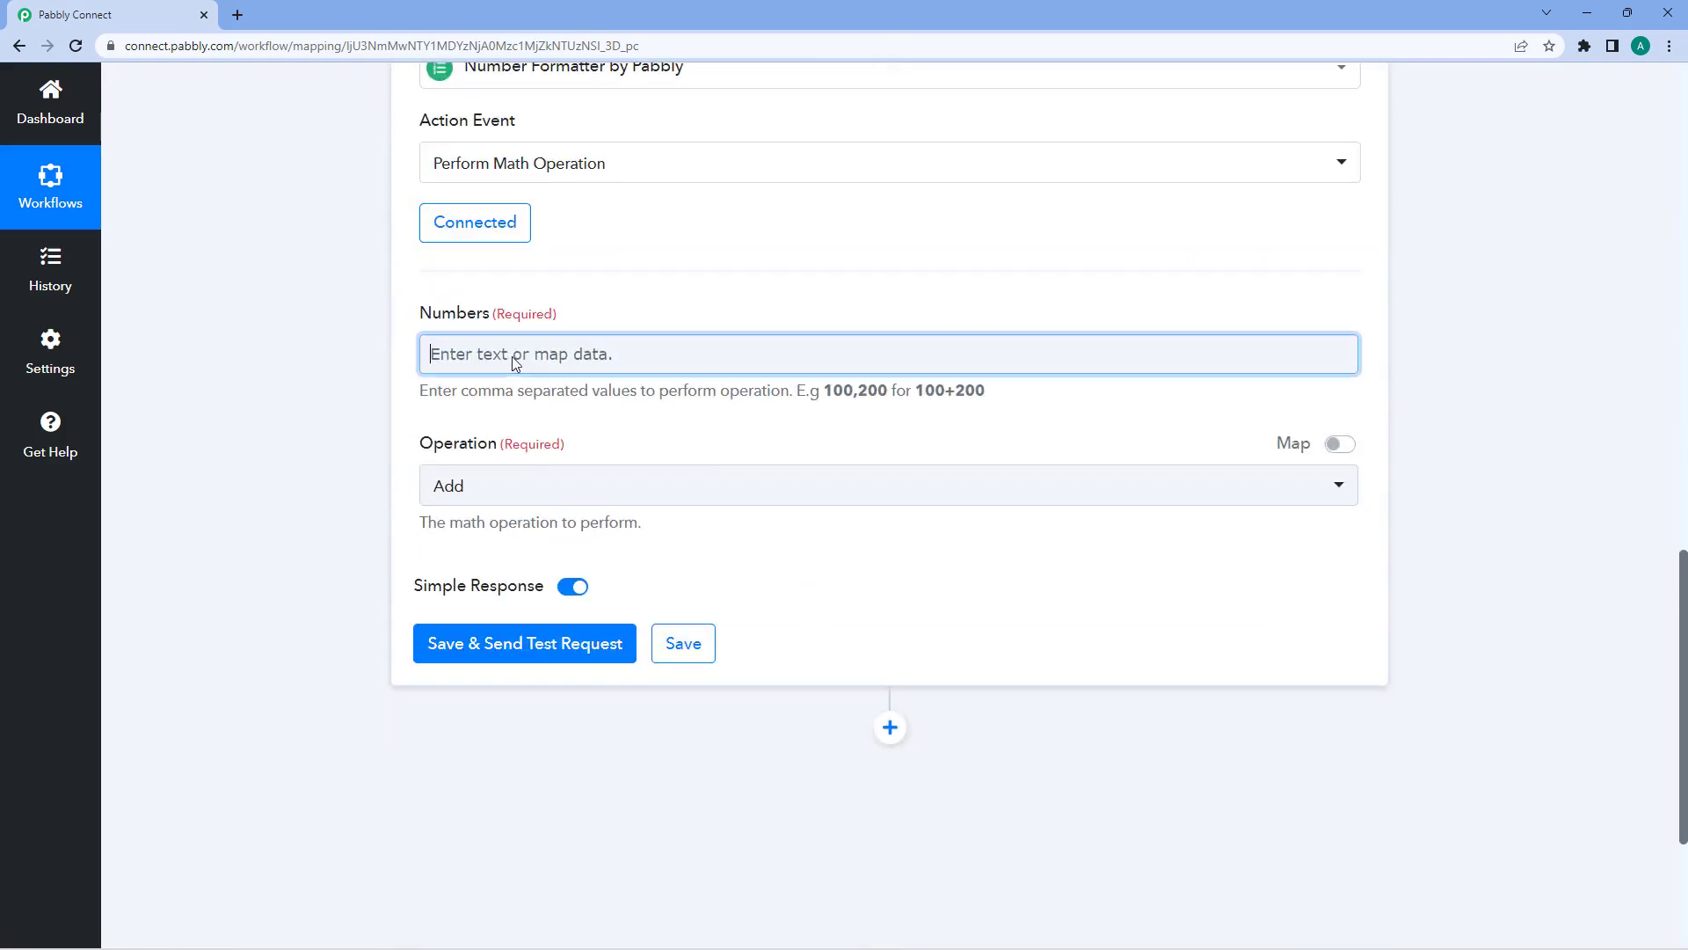
- Map the webhook's First value into the Numbers field of the math operation
click(512, 356)
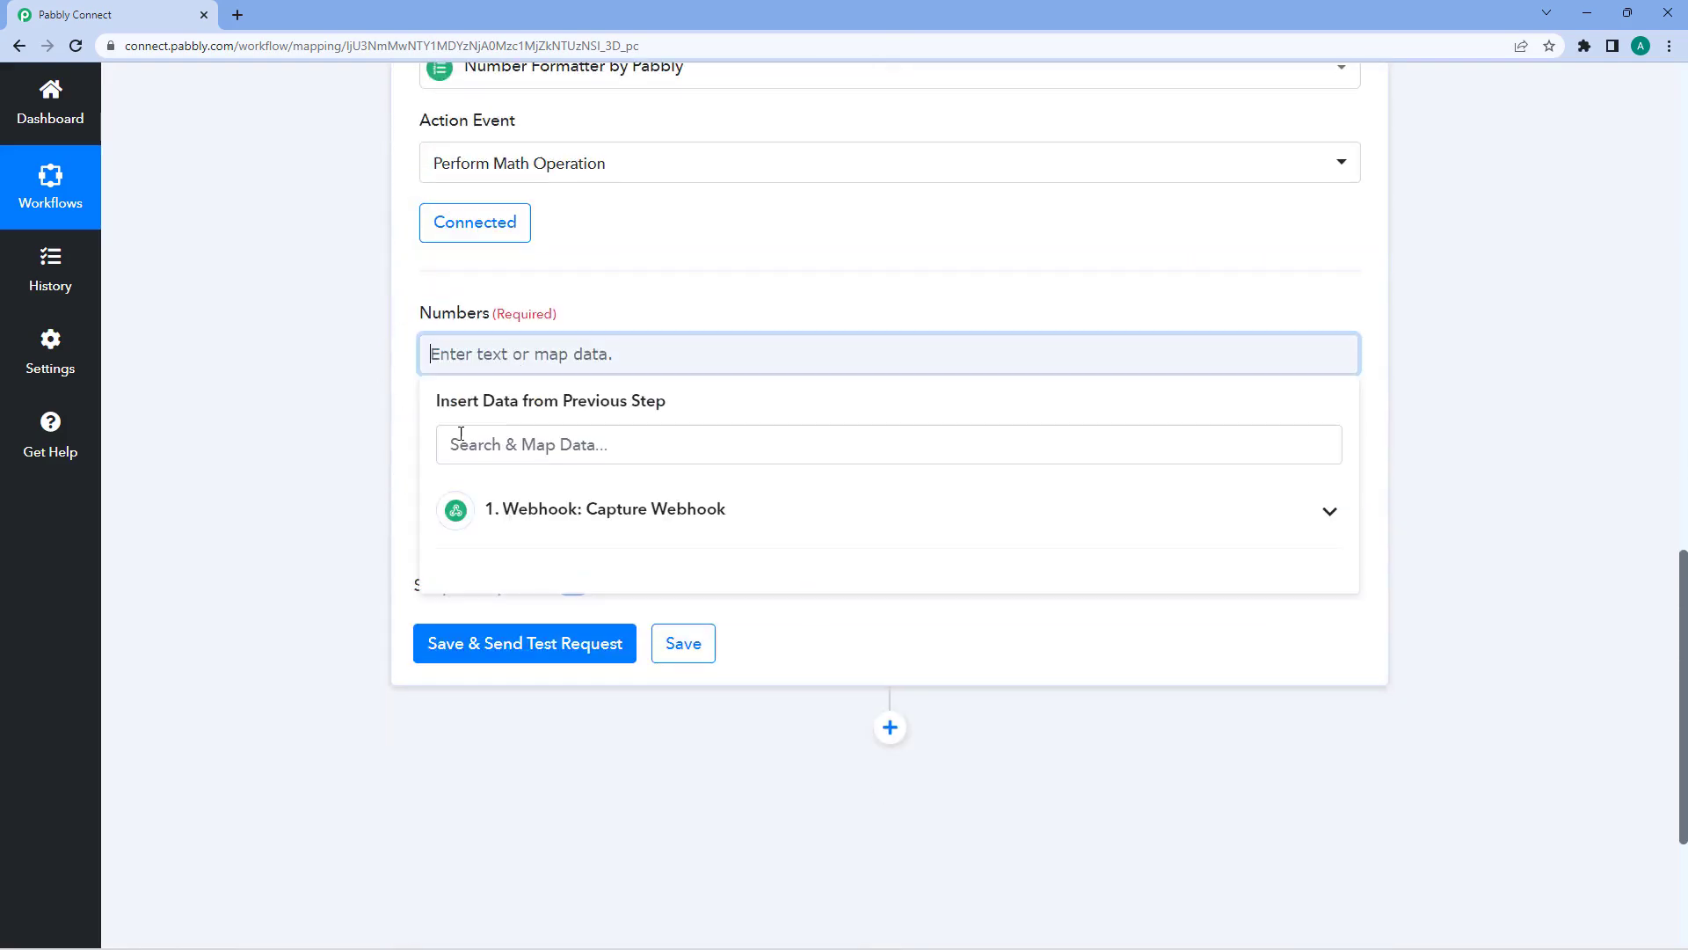
click(593, 303)
scroll(776, 305, up, 7)
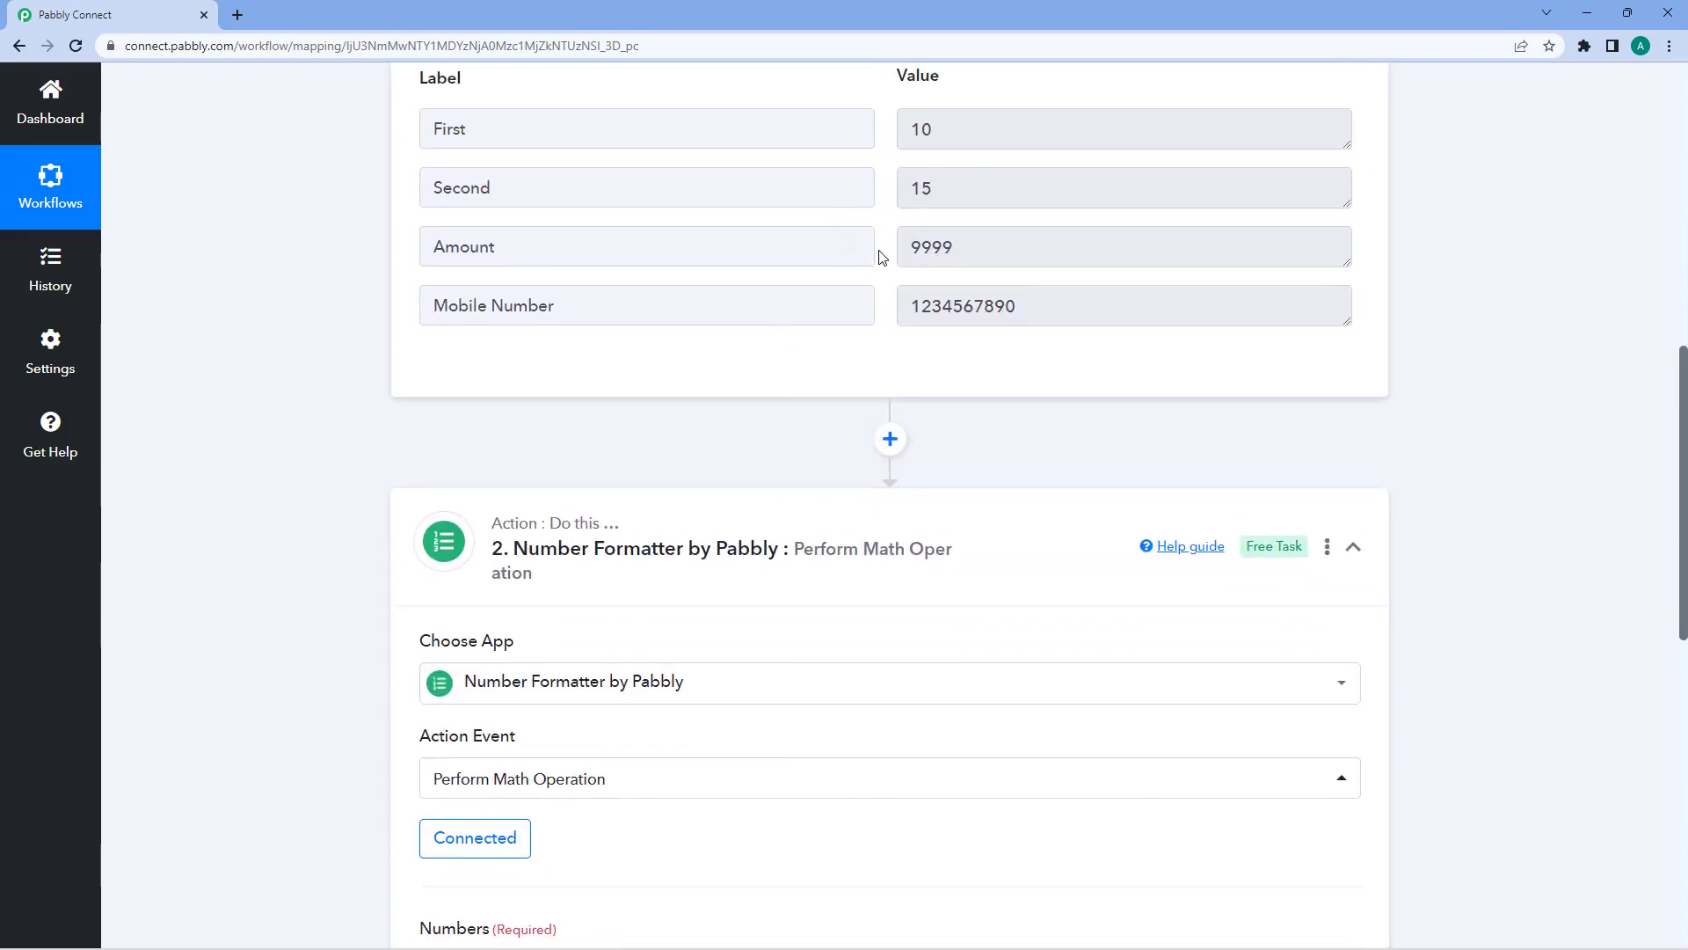
scroll(882, 257, down, 5)
click(649, 527)
scroll(616, 527, down, 2)
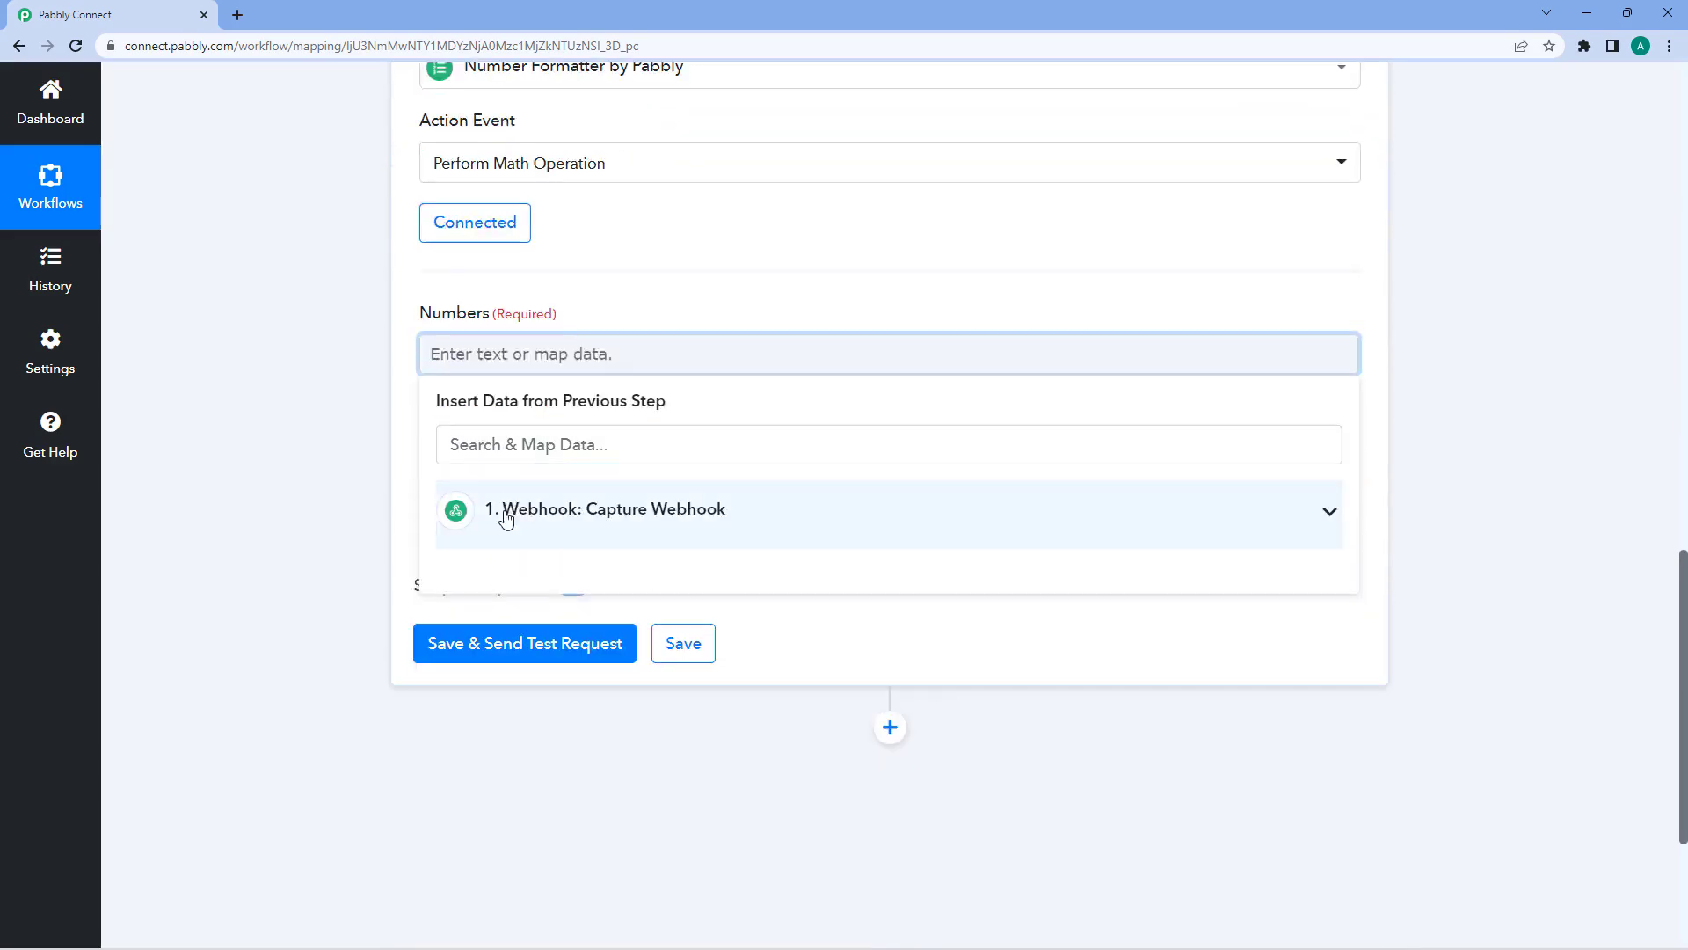
click(506, 519)
click(525, 573)
click(594, 339)
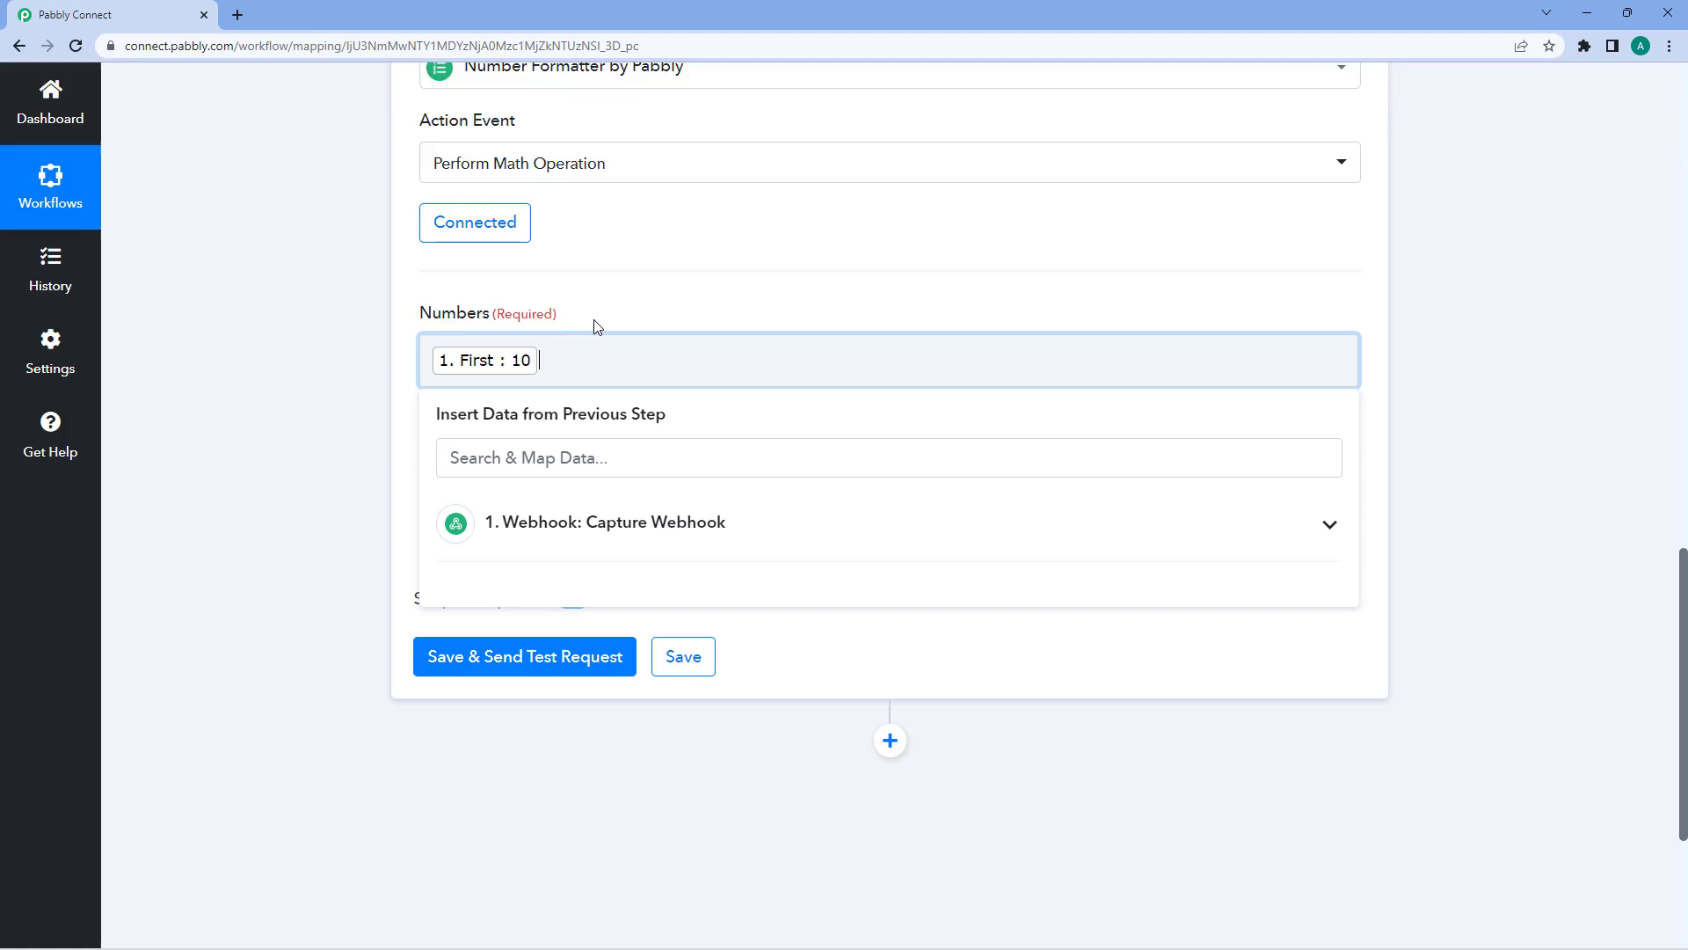
- Add a comma after the mapped First value and map the webhook's Second value behind it in Numbers
text(,)
click(634, 522)
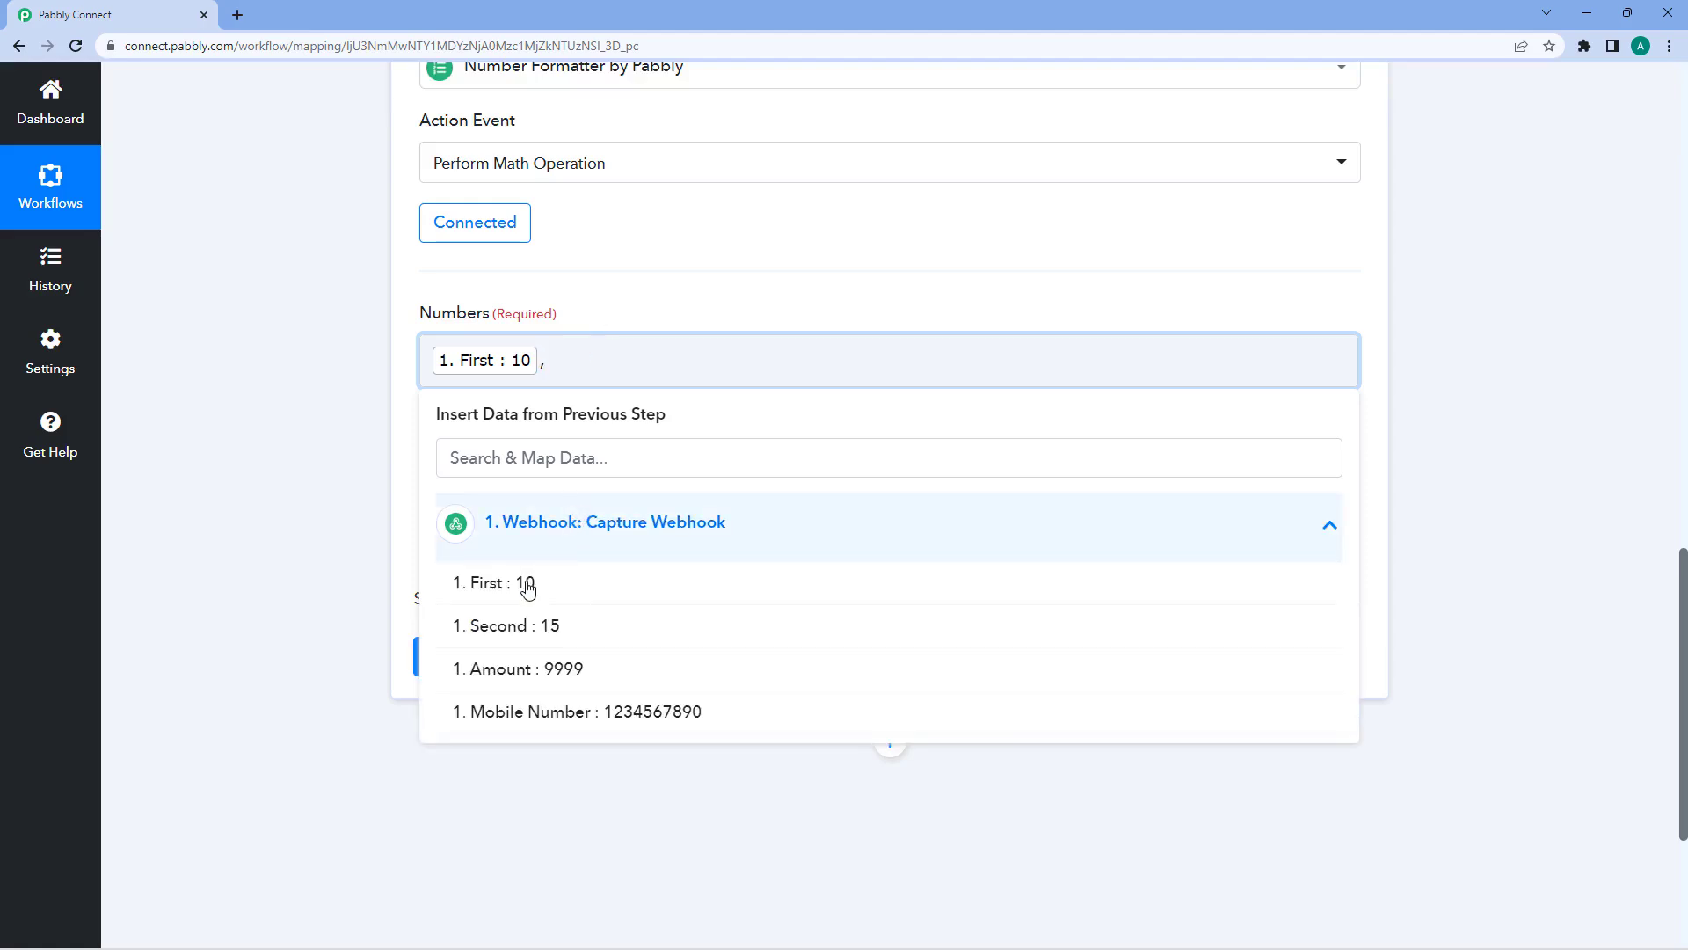
click(547, 625)
click(669, 305)
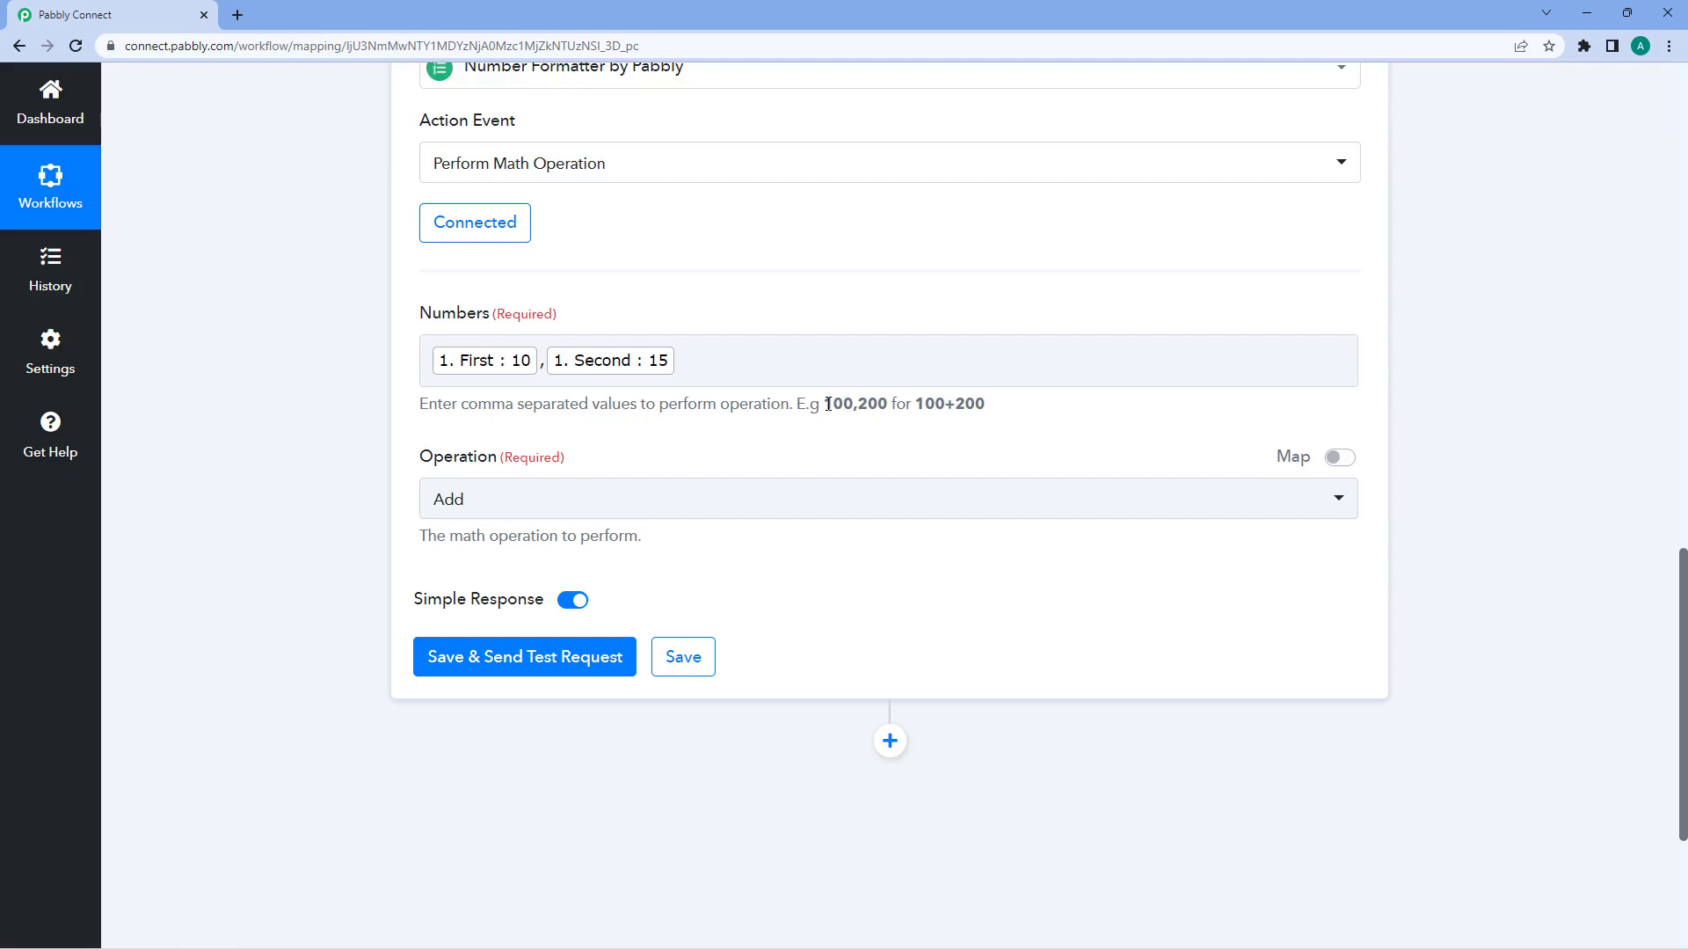
- Check the comma-separated example and append ,55,100 after the mapped values in the Numbers field
drag(825, 403, 844, 404)
click(865, 404)
click(516, 380)
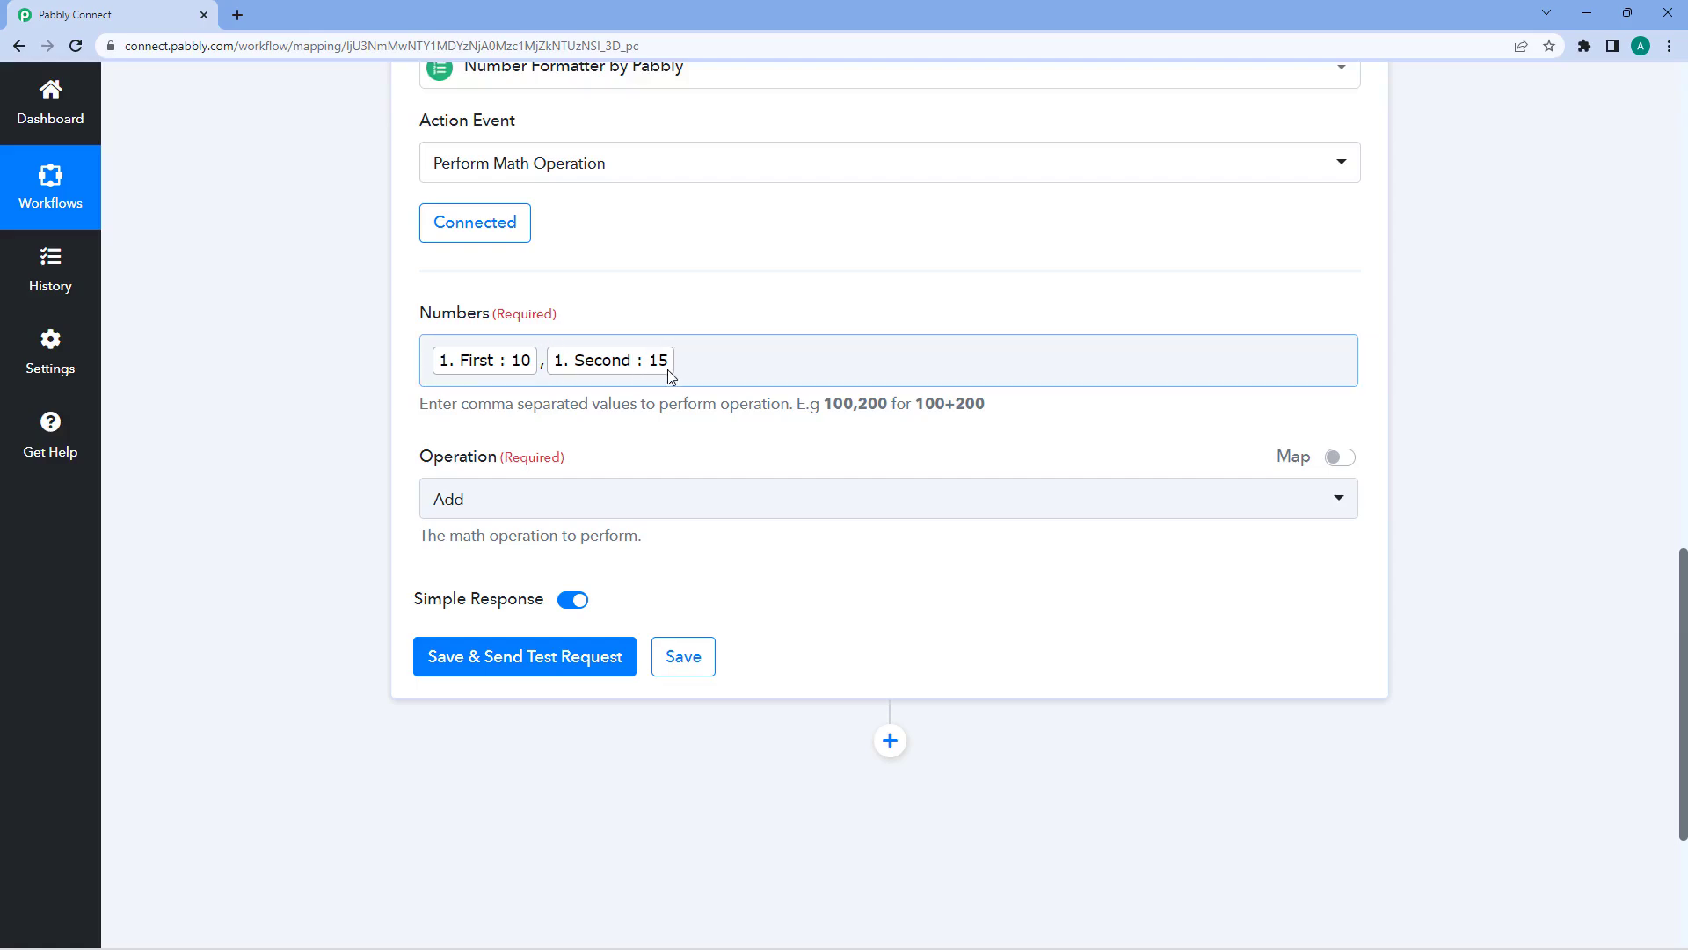
click(722, 359)
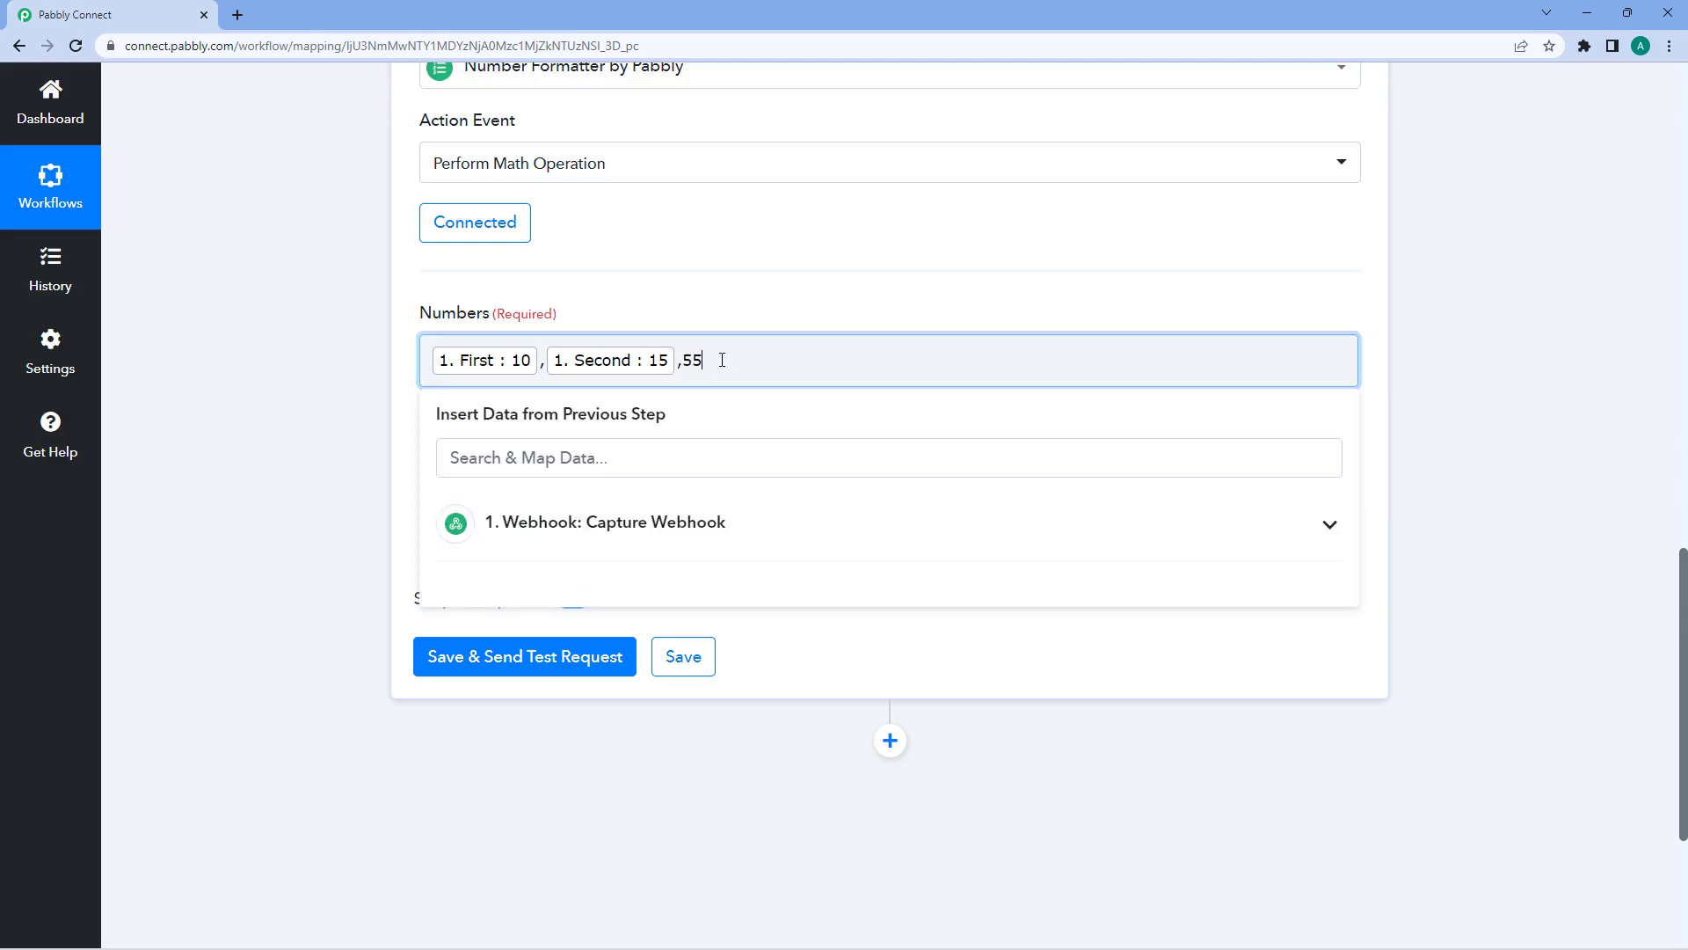
text(,55,100)
click(712, 324)
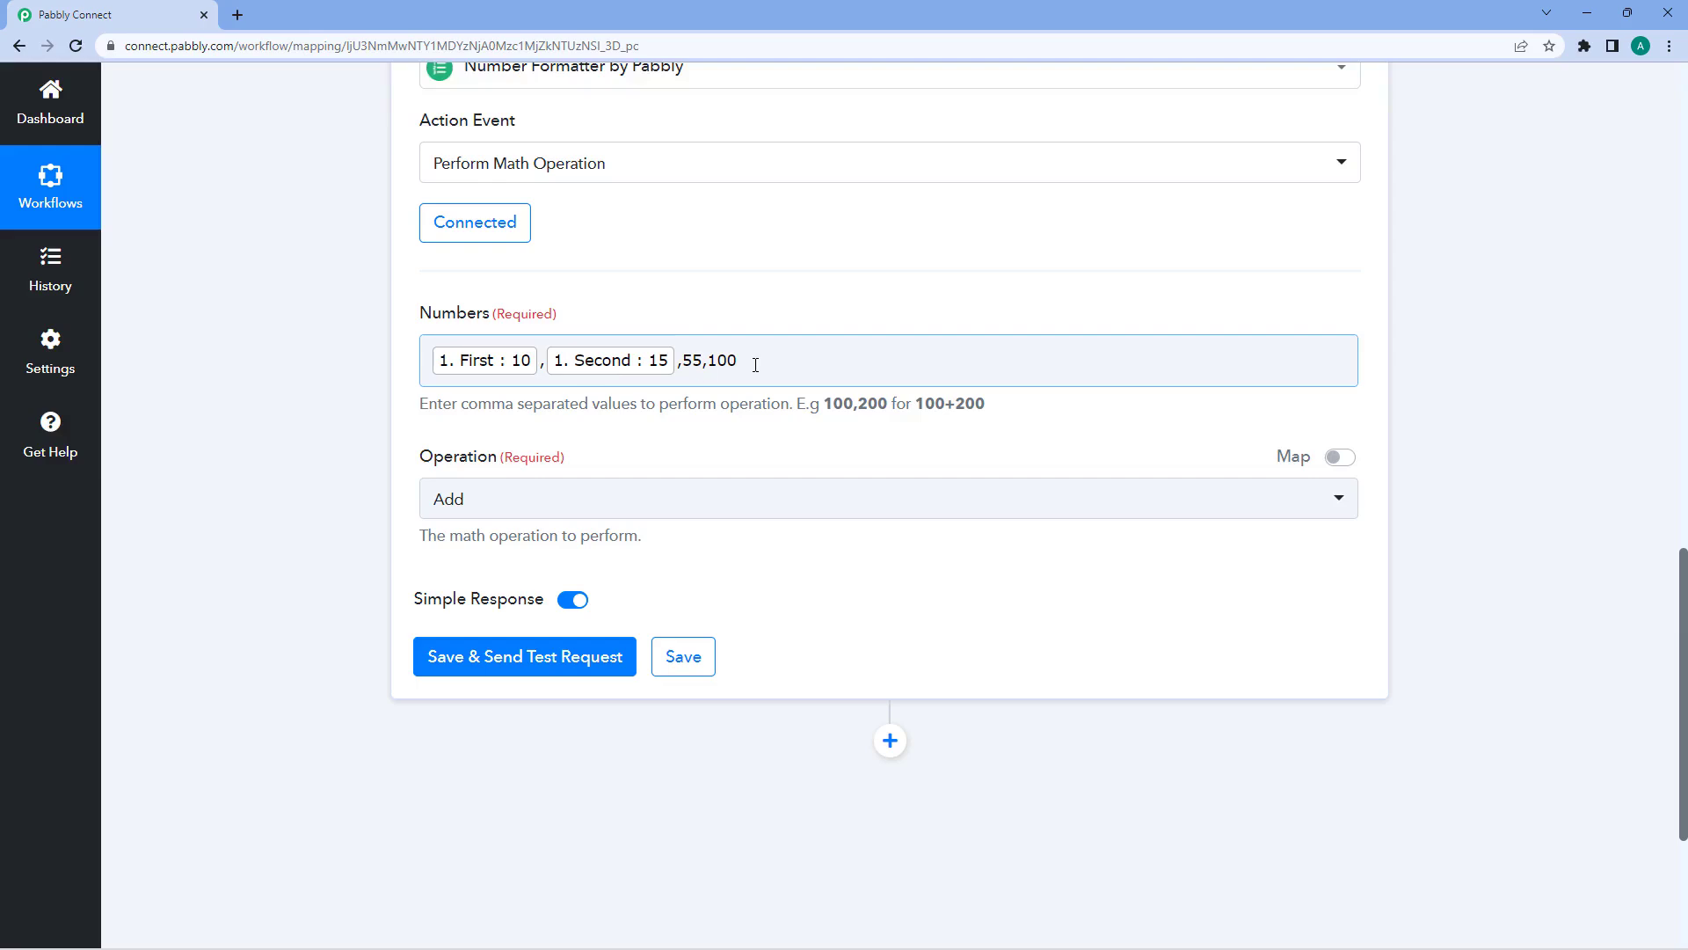
- Review the available choices for Operation and keep Add selected
scroll(299, 308, down, 1)
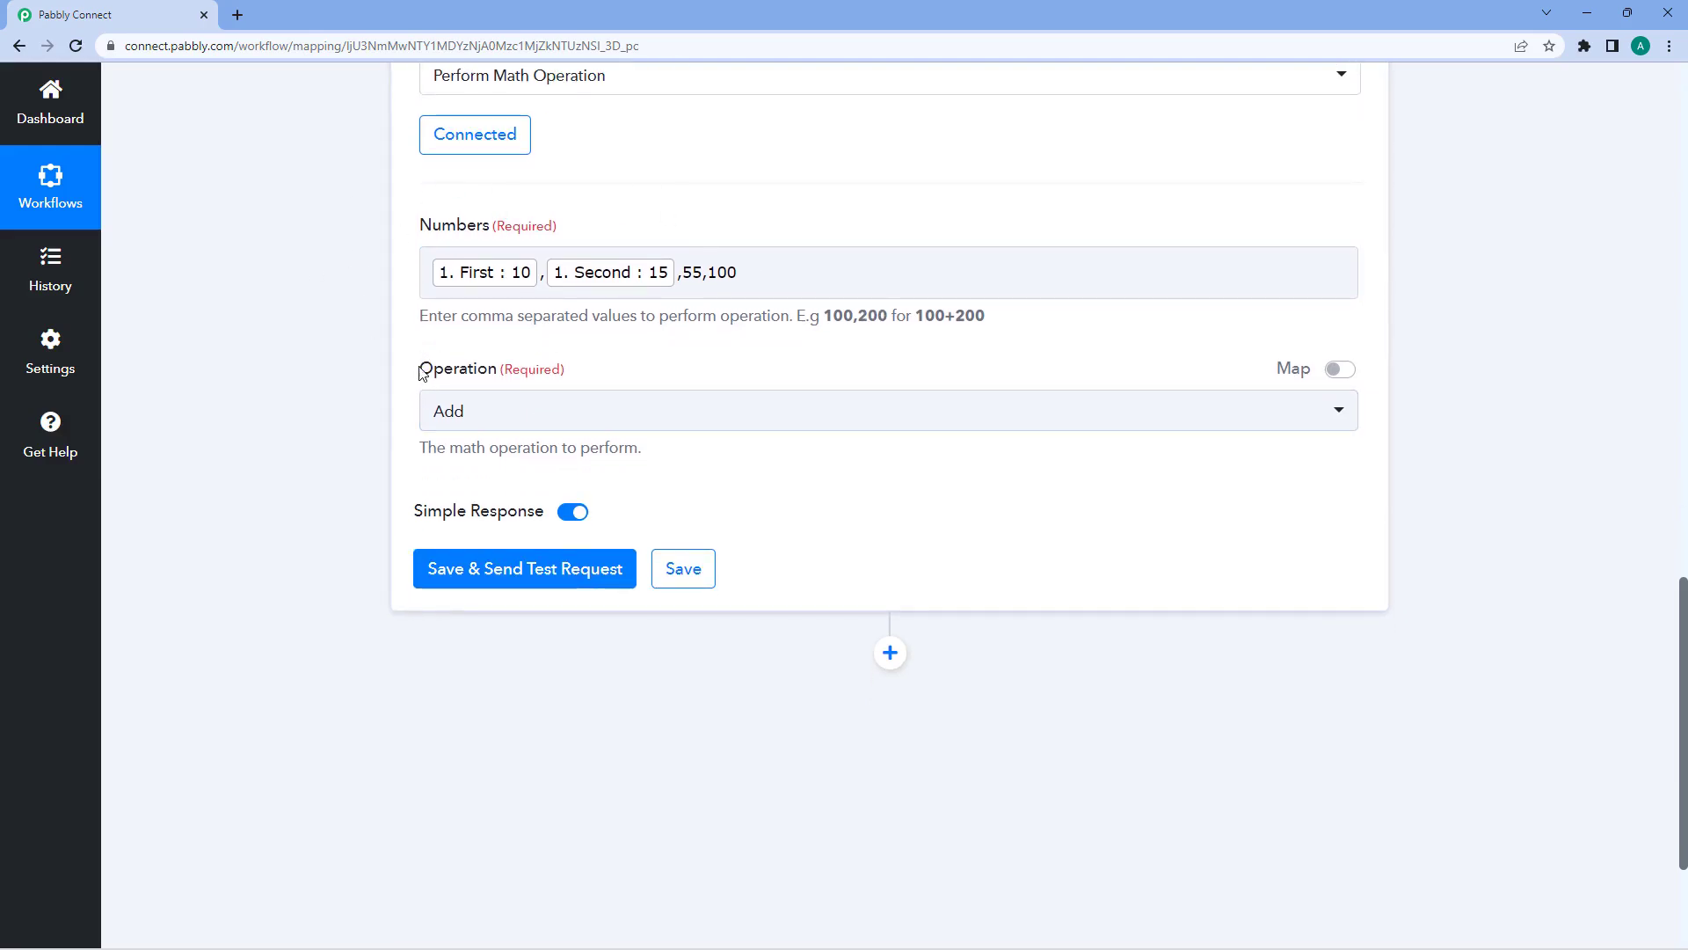
click(472, 411)
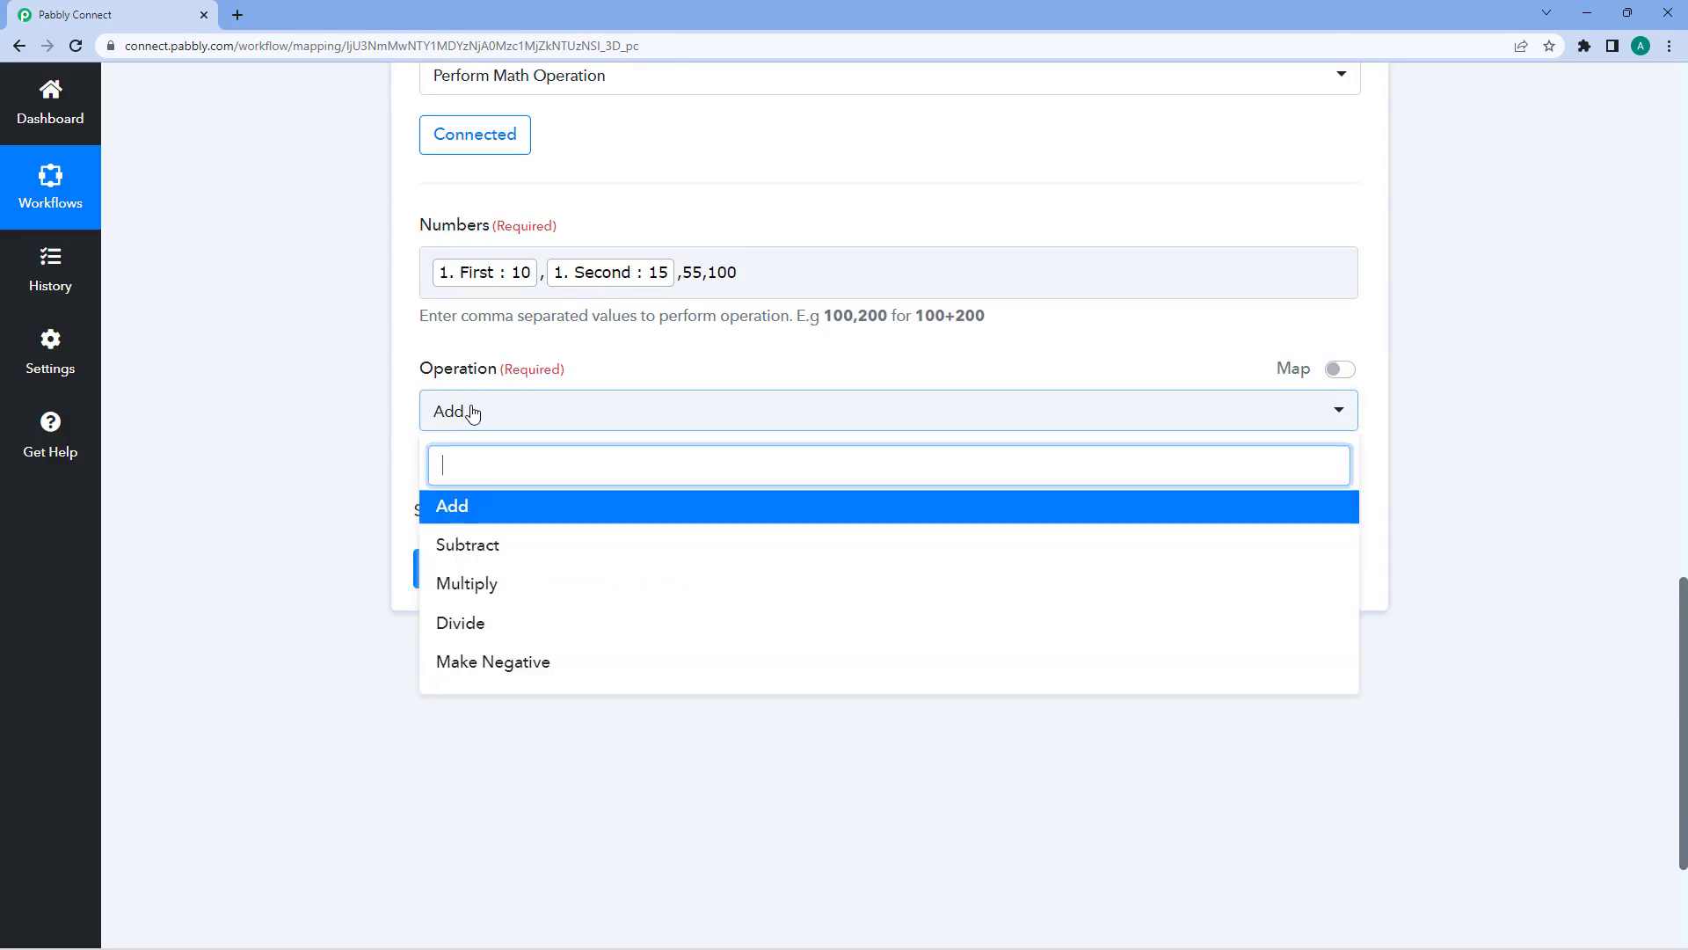
scroll(404, 446, down, 1)
scroll(387, 434, up, 1)
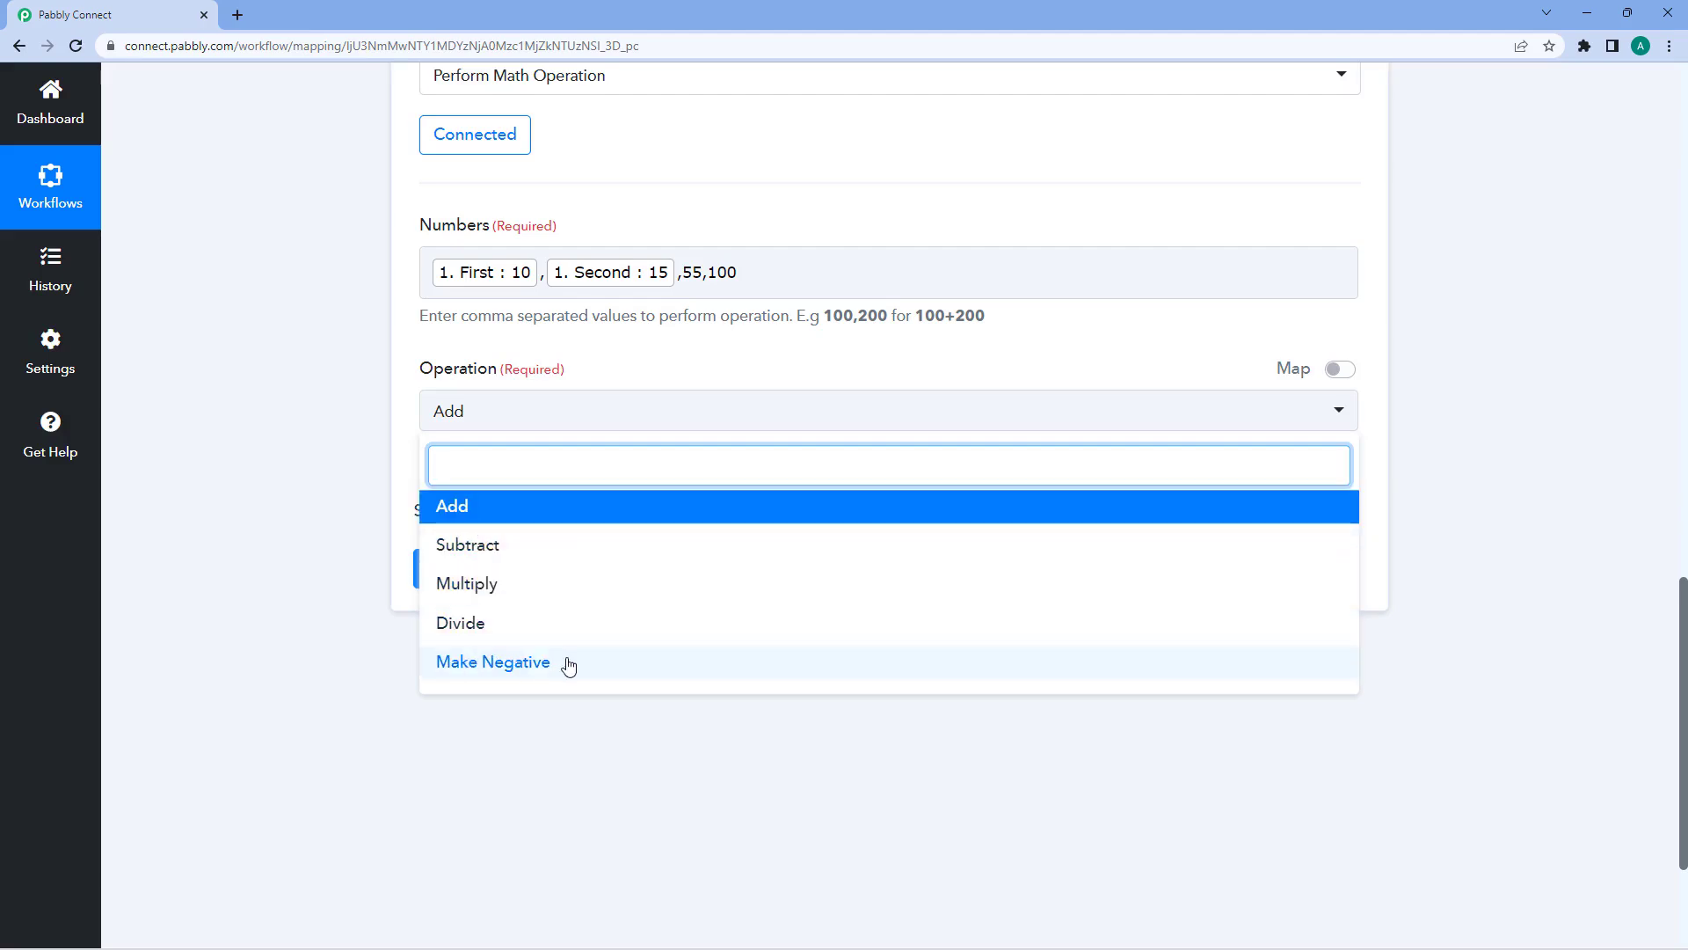
click(526, 369)
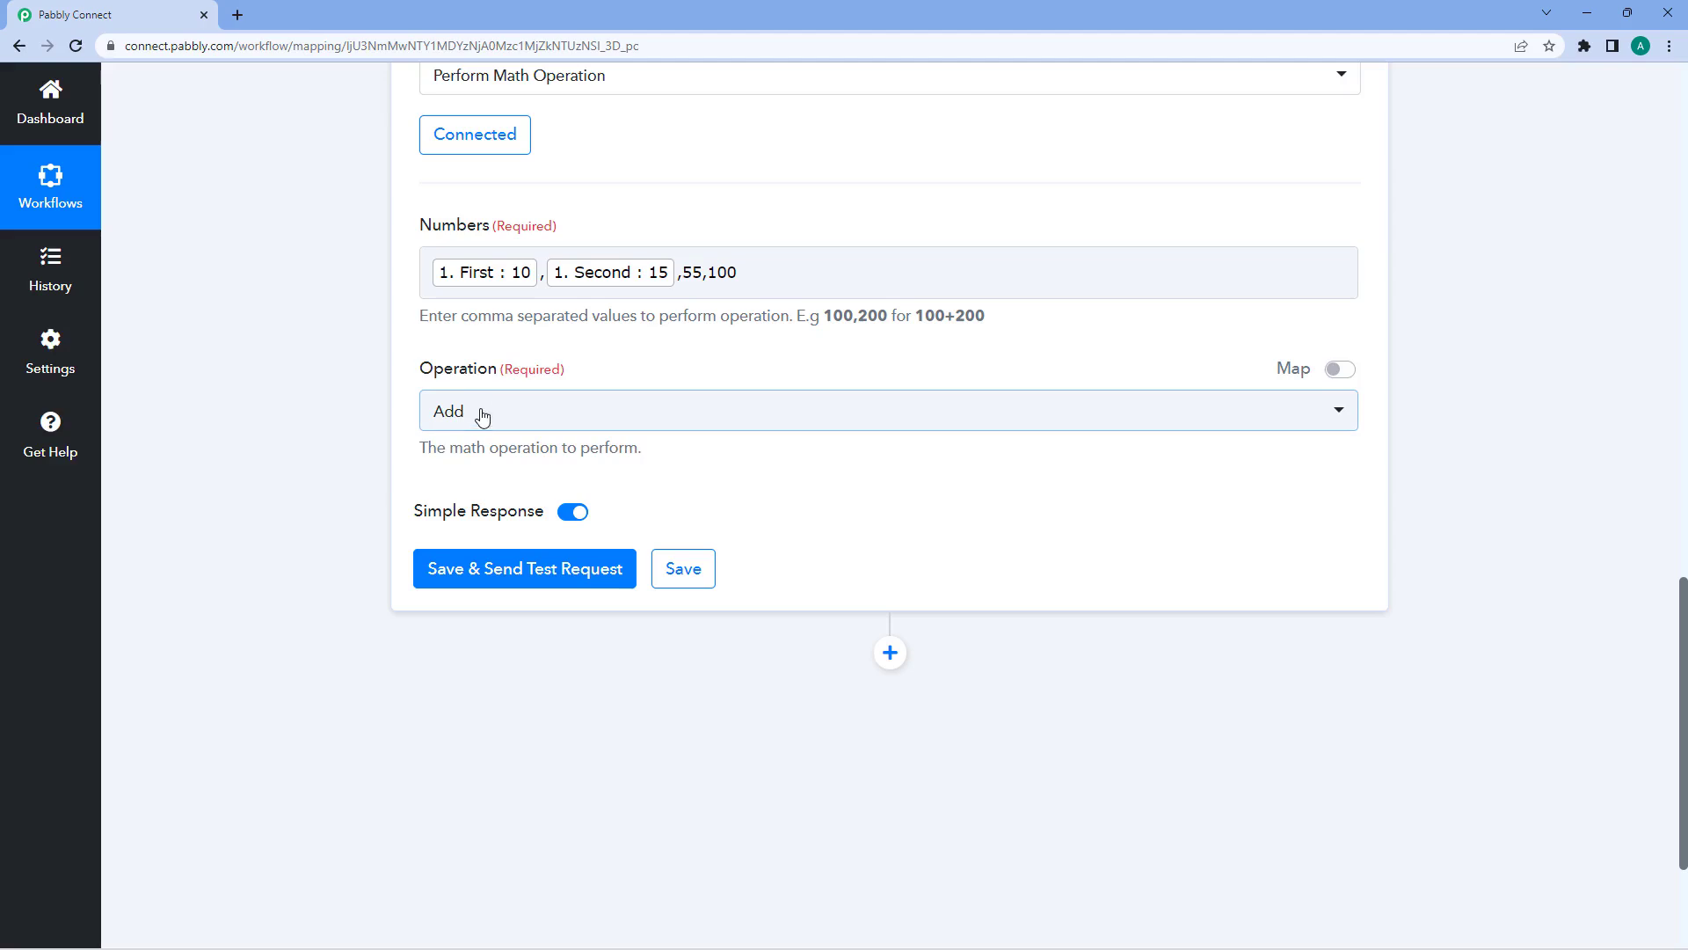
- Save the addition with a test request and examine the Result in the received response
click(551, 554)
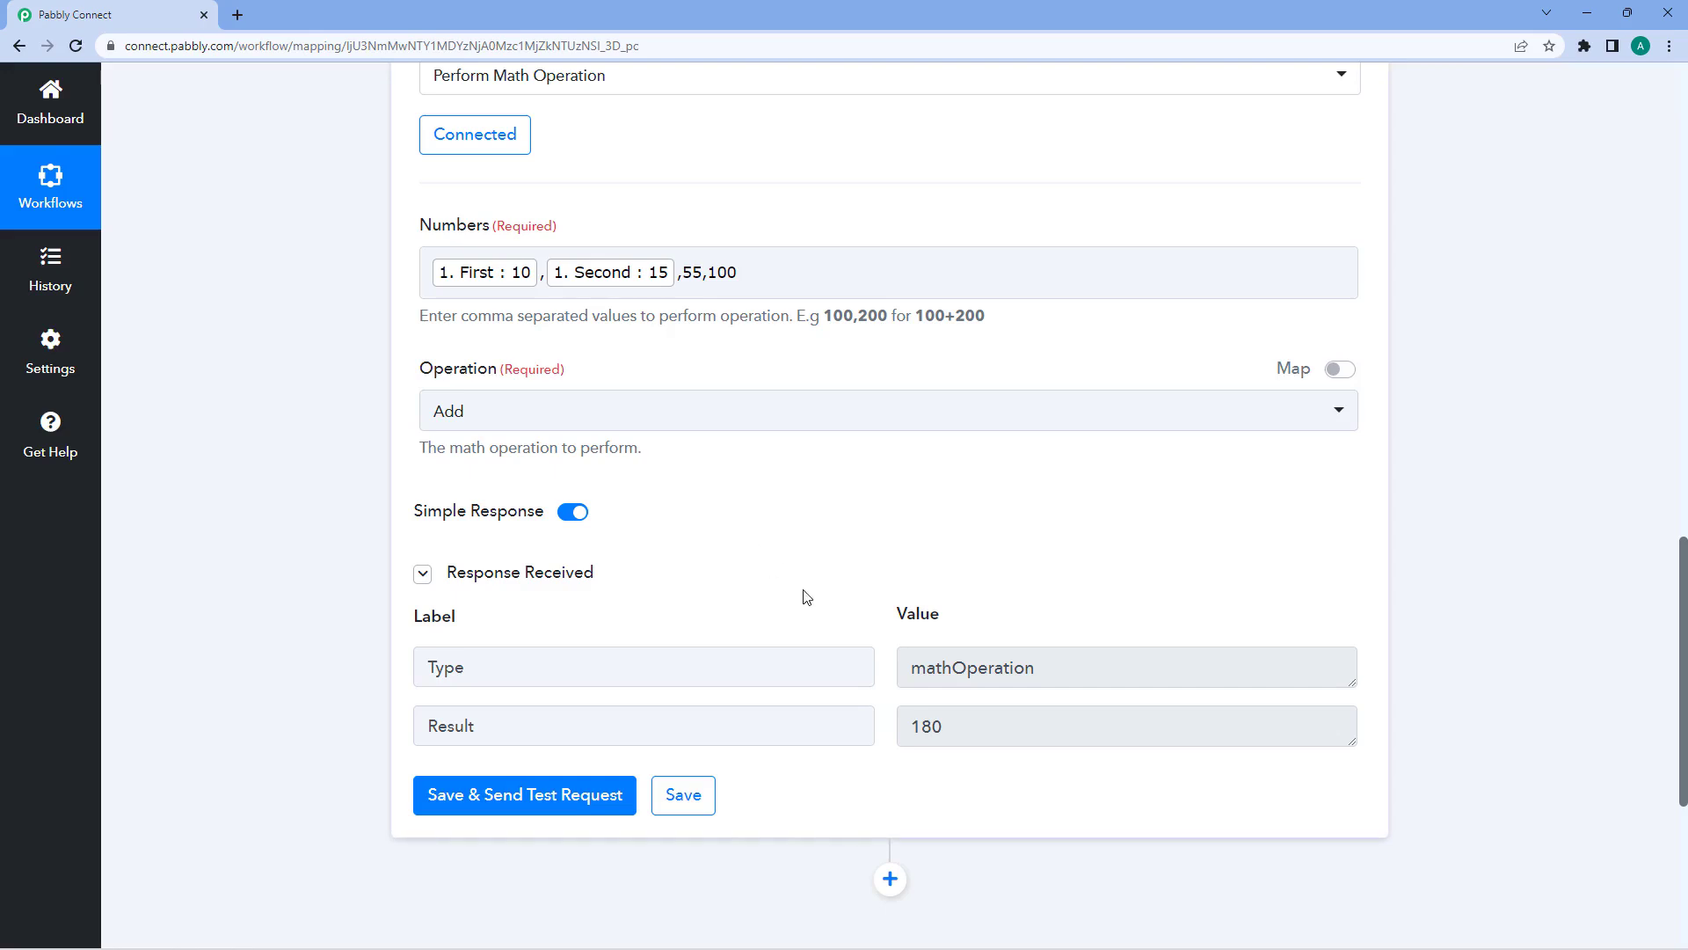
double_click(978, 726)
click(813, 517)
- Remove the extra numbers 55 and 100 from Numbers, keeping only the mapped First and Second values
click(741, 268)
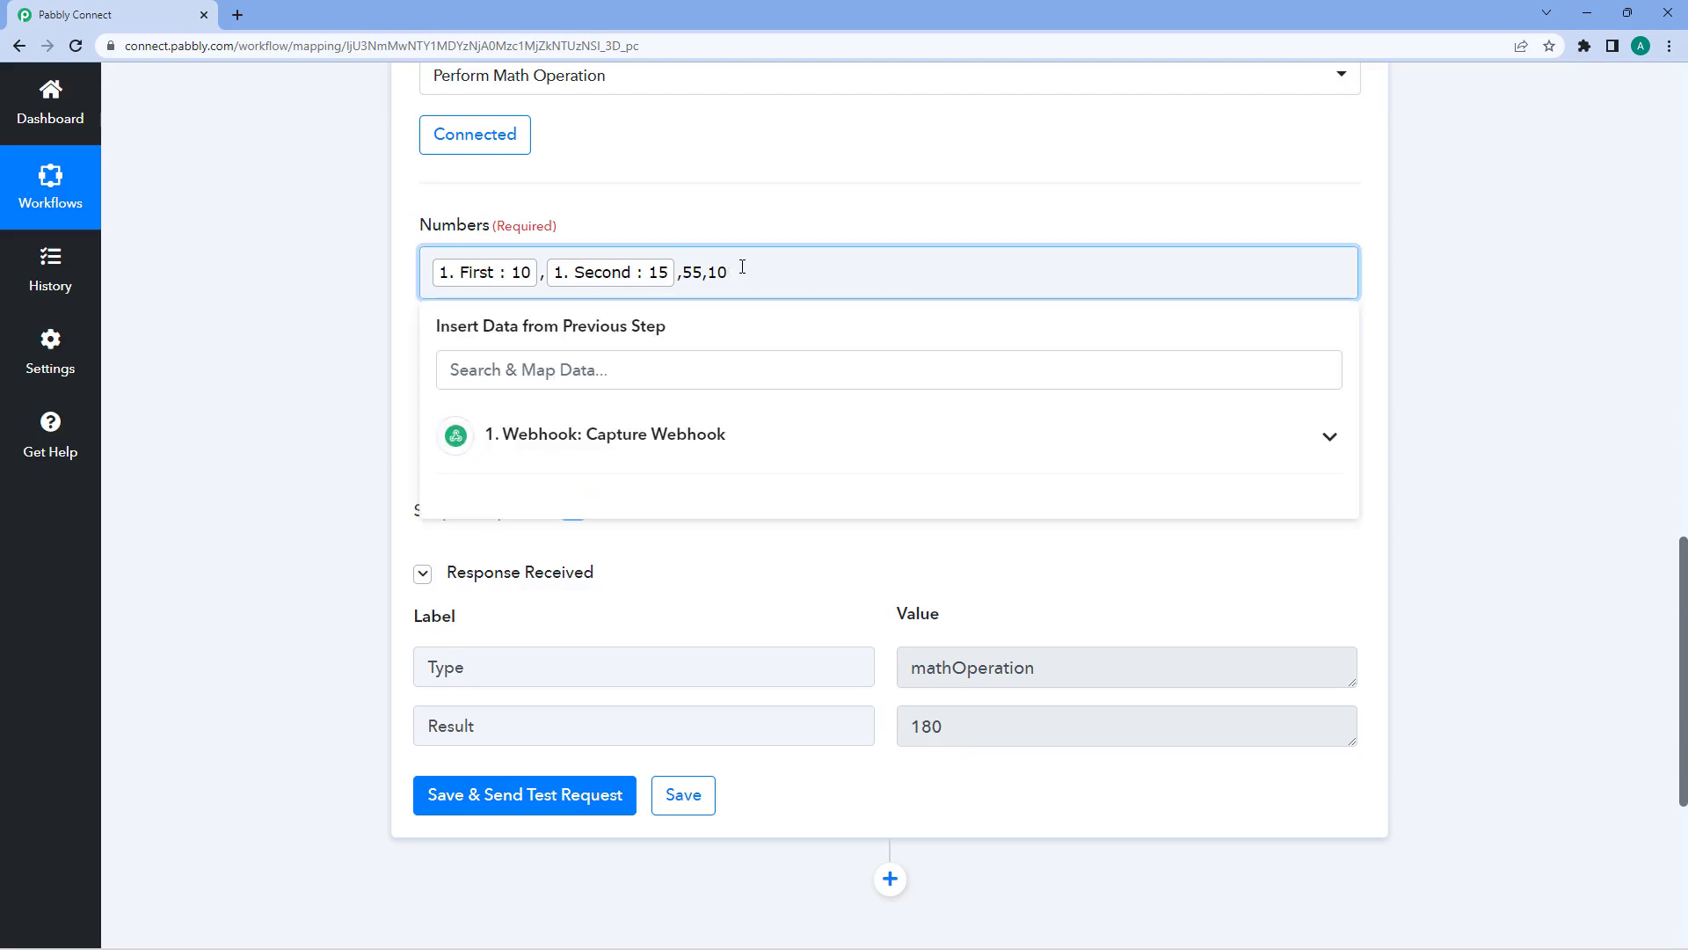
key(BackSpace)
key(BackSpace)
key(BackSpace)
key(BackSpace)
click(705, 199)
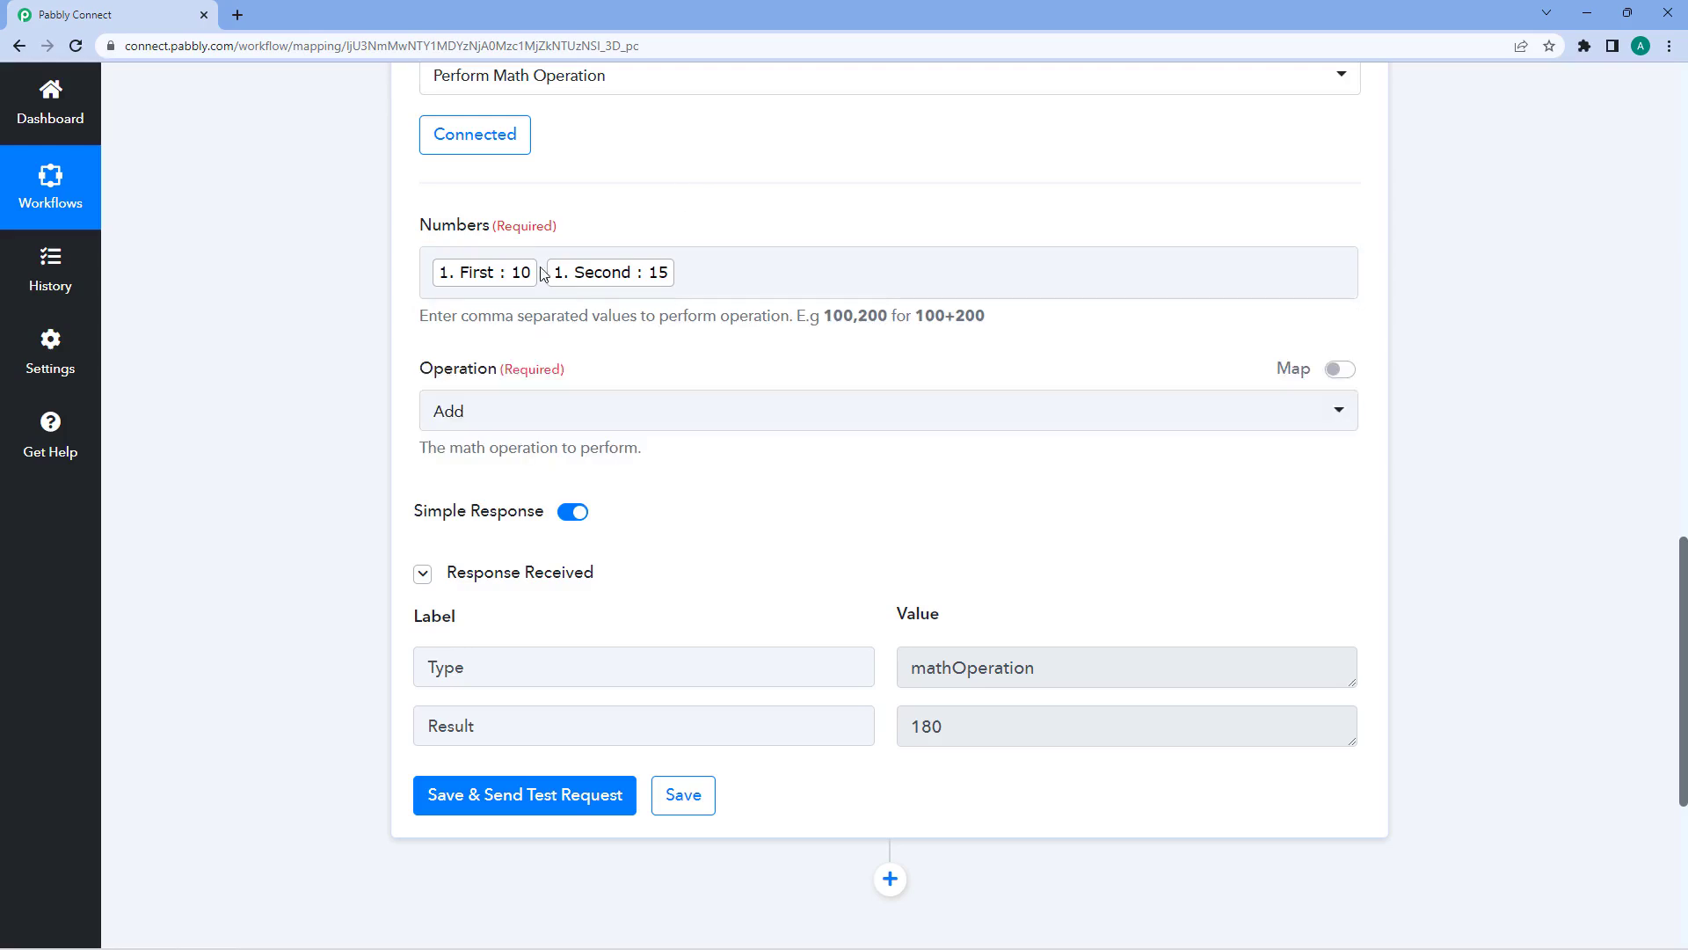
- Set the Operation to Subtract, save with a test request and examine the sign of the Result
click(641, 409)
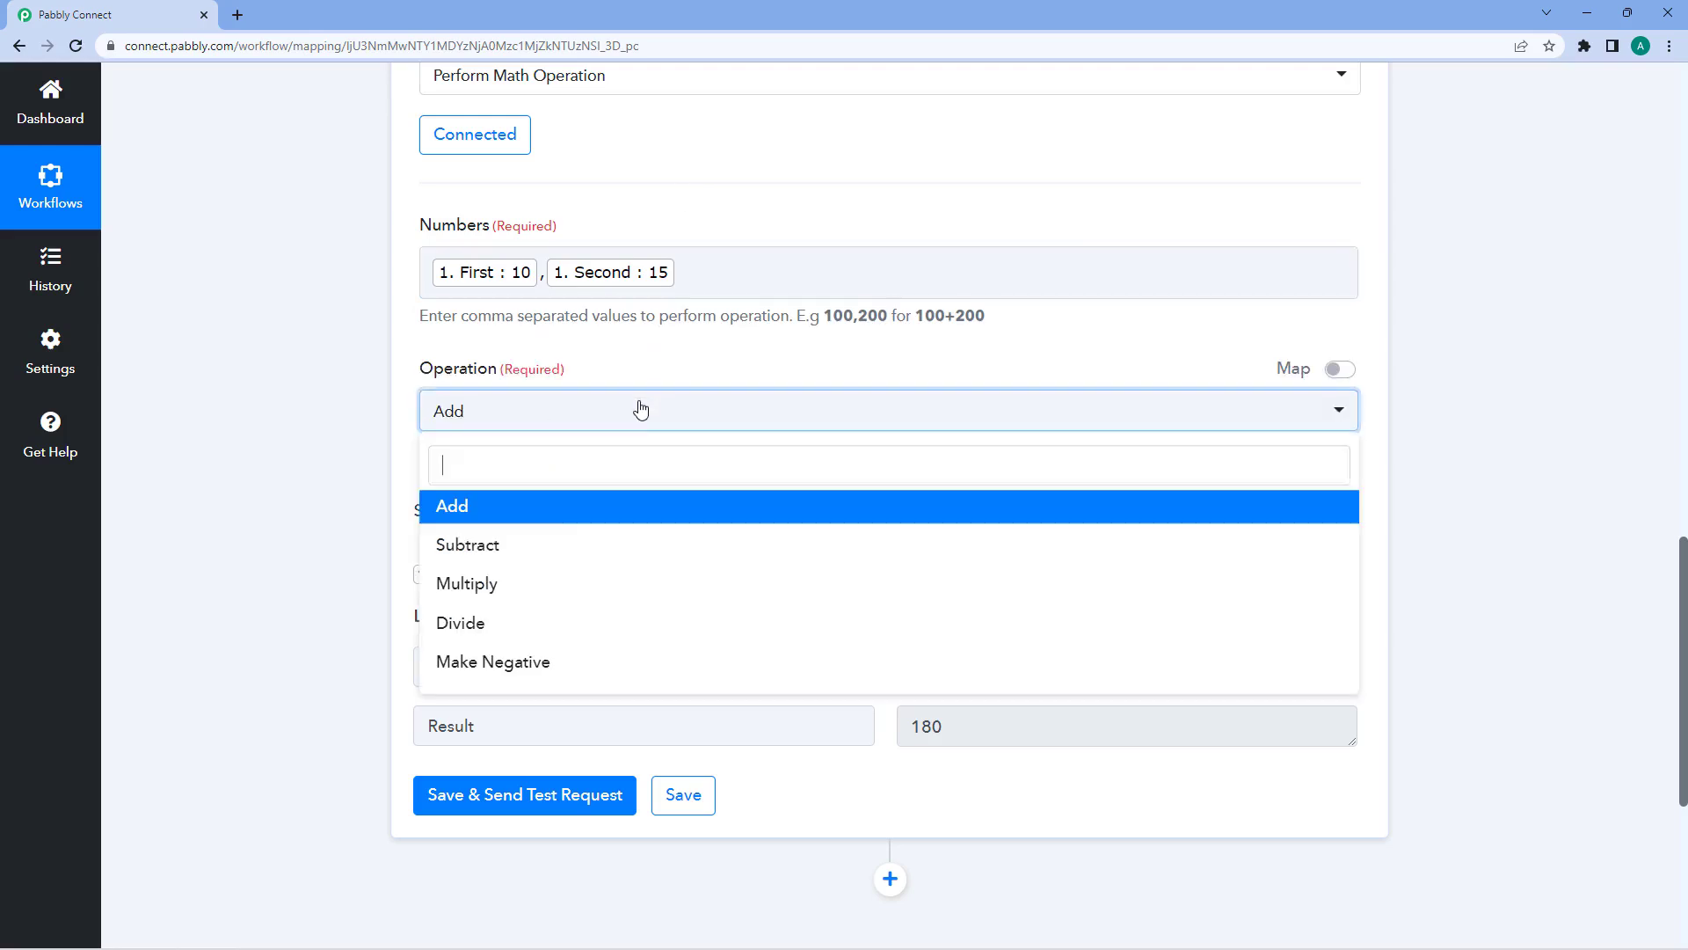
click(518, 558)
click(543, 791)
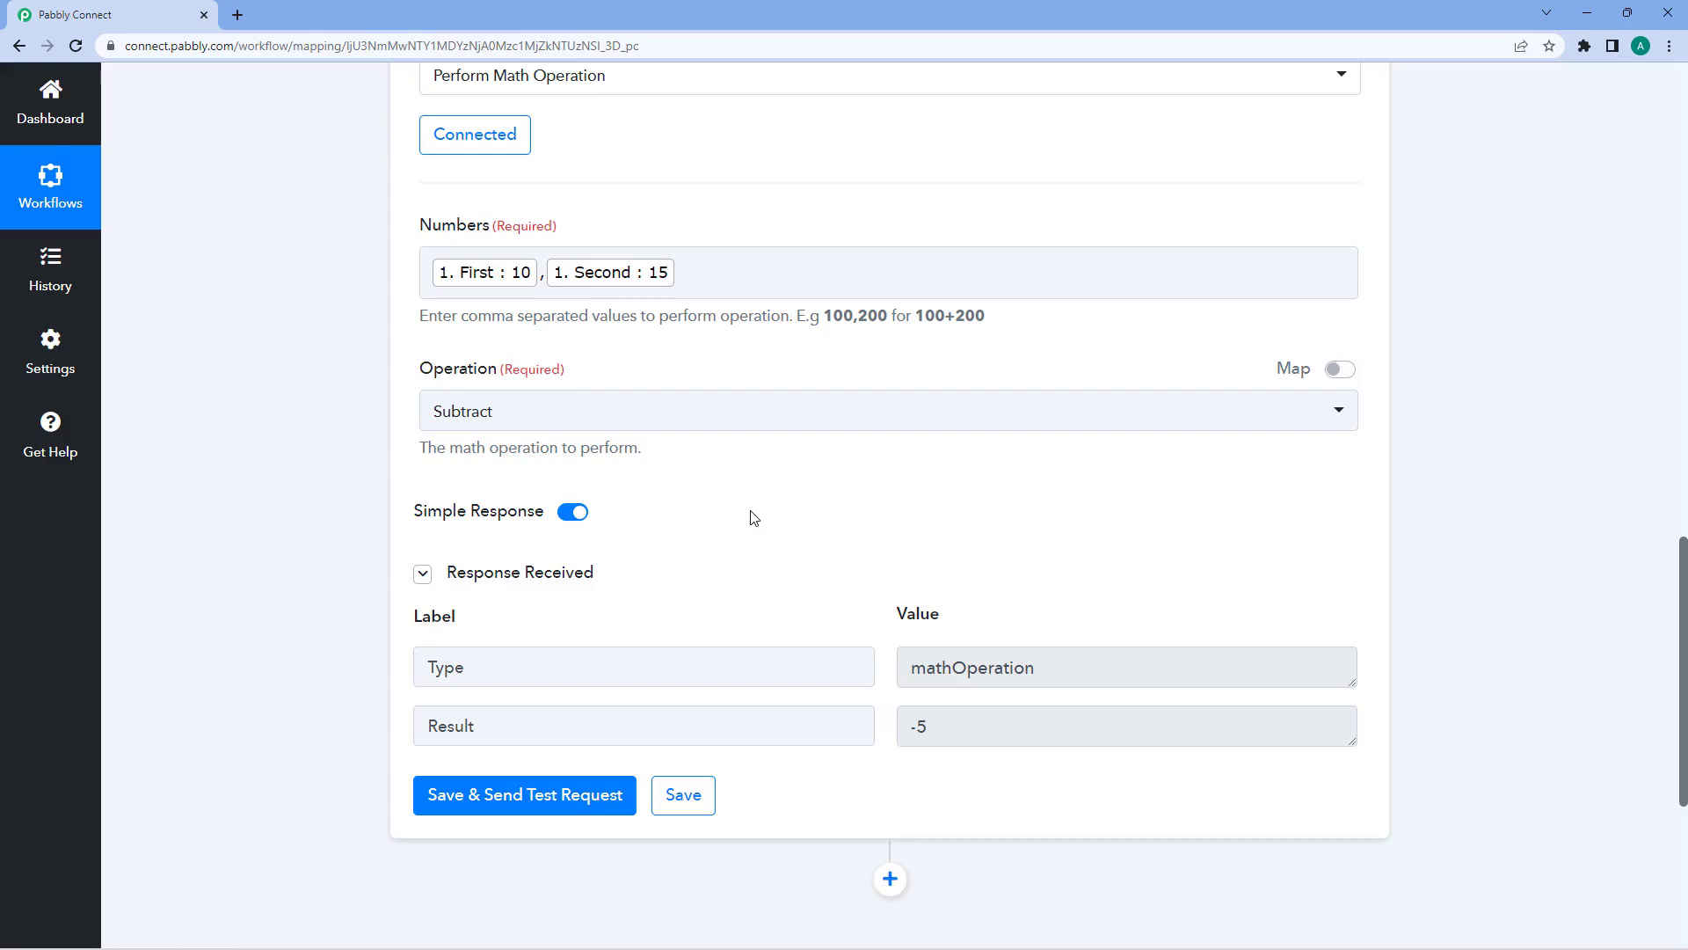
drag(946, 725, 909, 727)
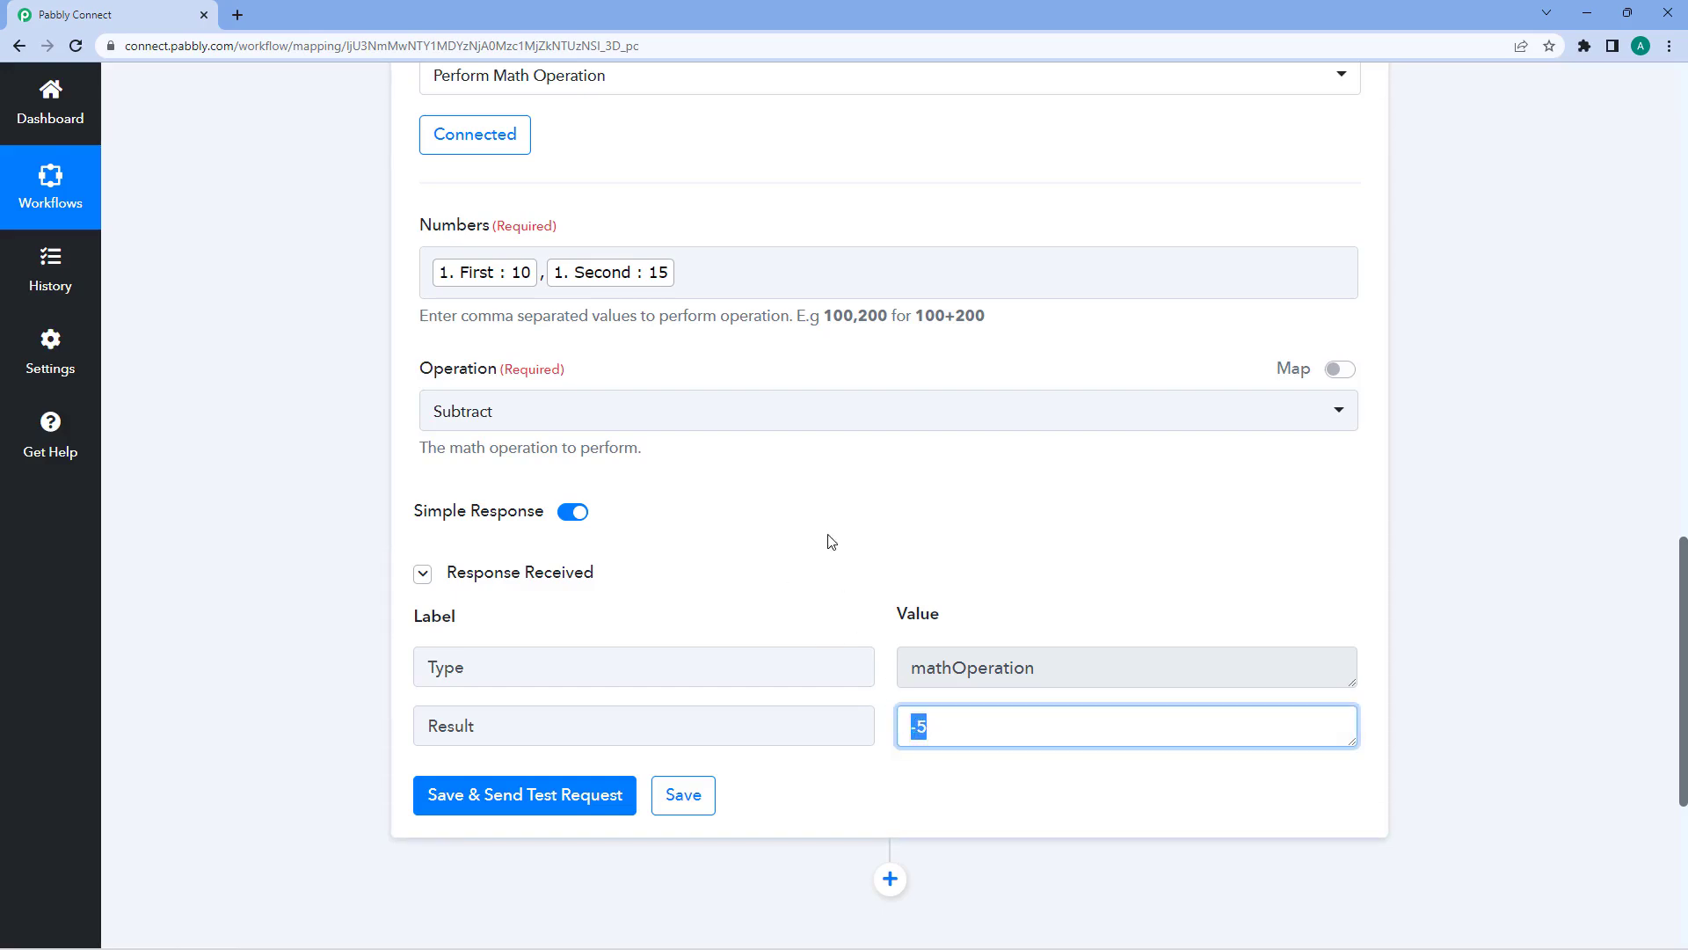
click(829, 539)
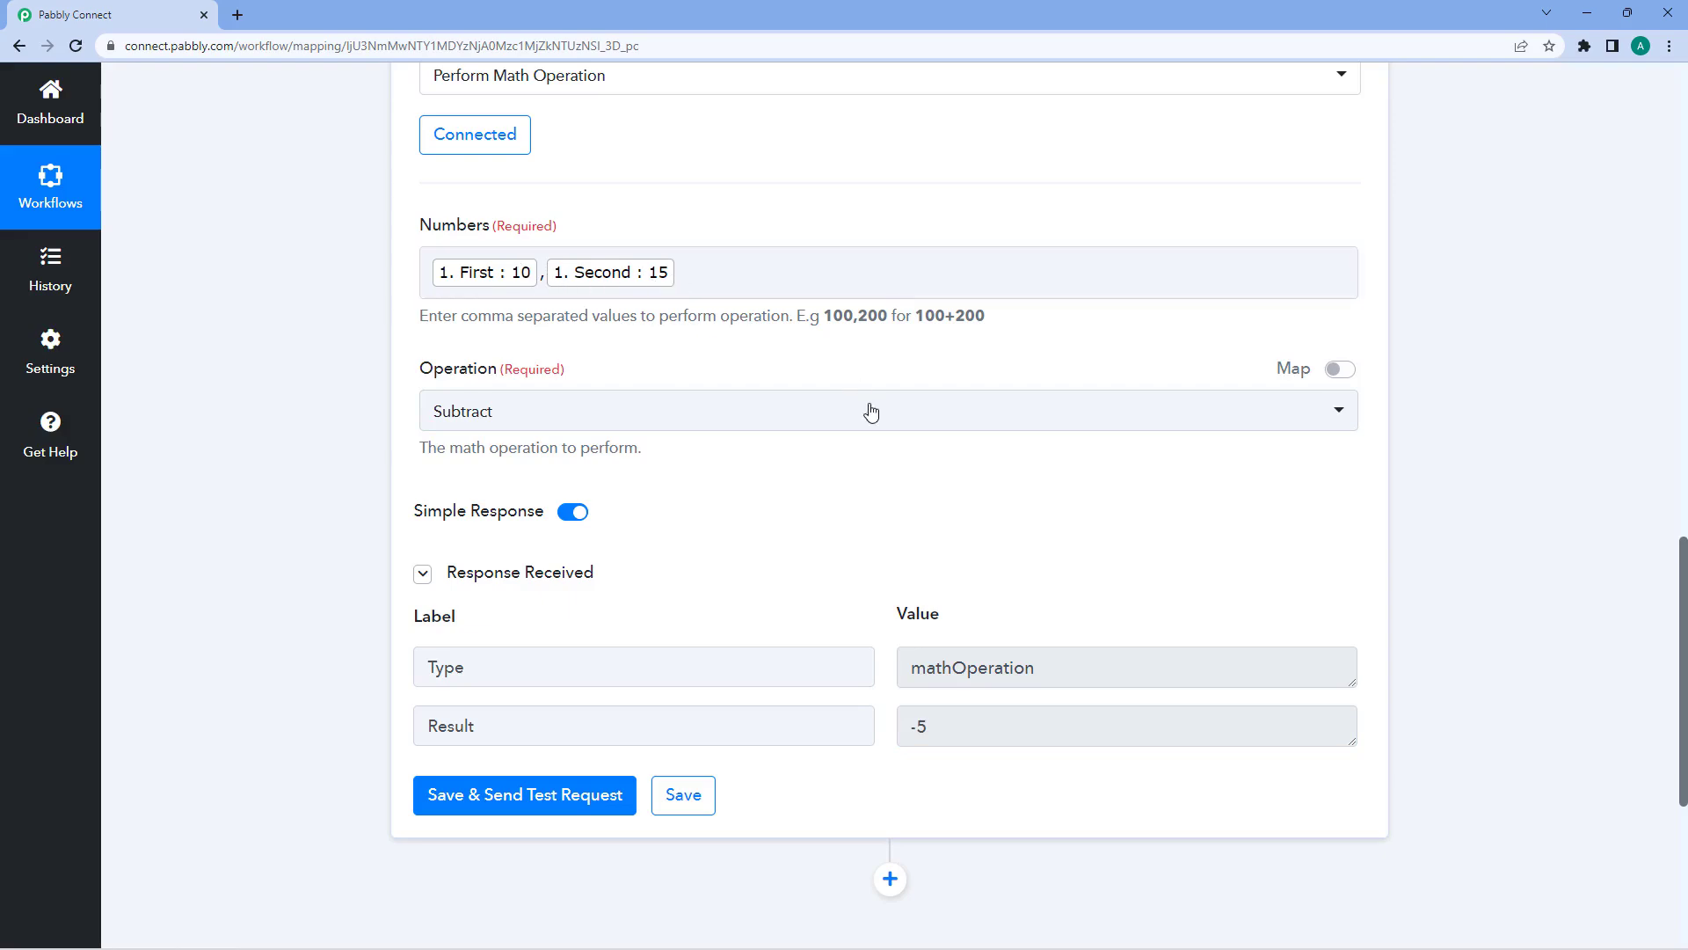
click(935, 728)
key(ctrl+a)
- Delete the mapped Second value from the end of the Numbers field
click(730, 269)
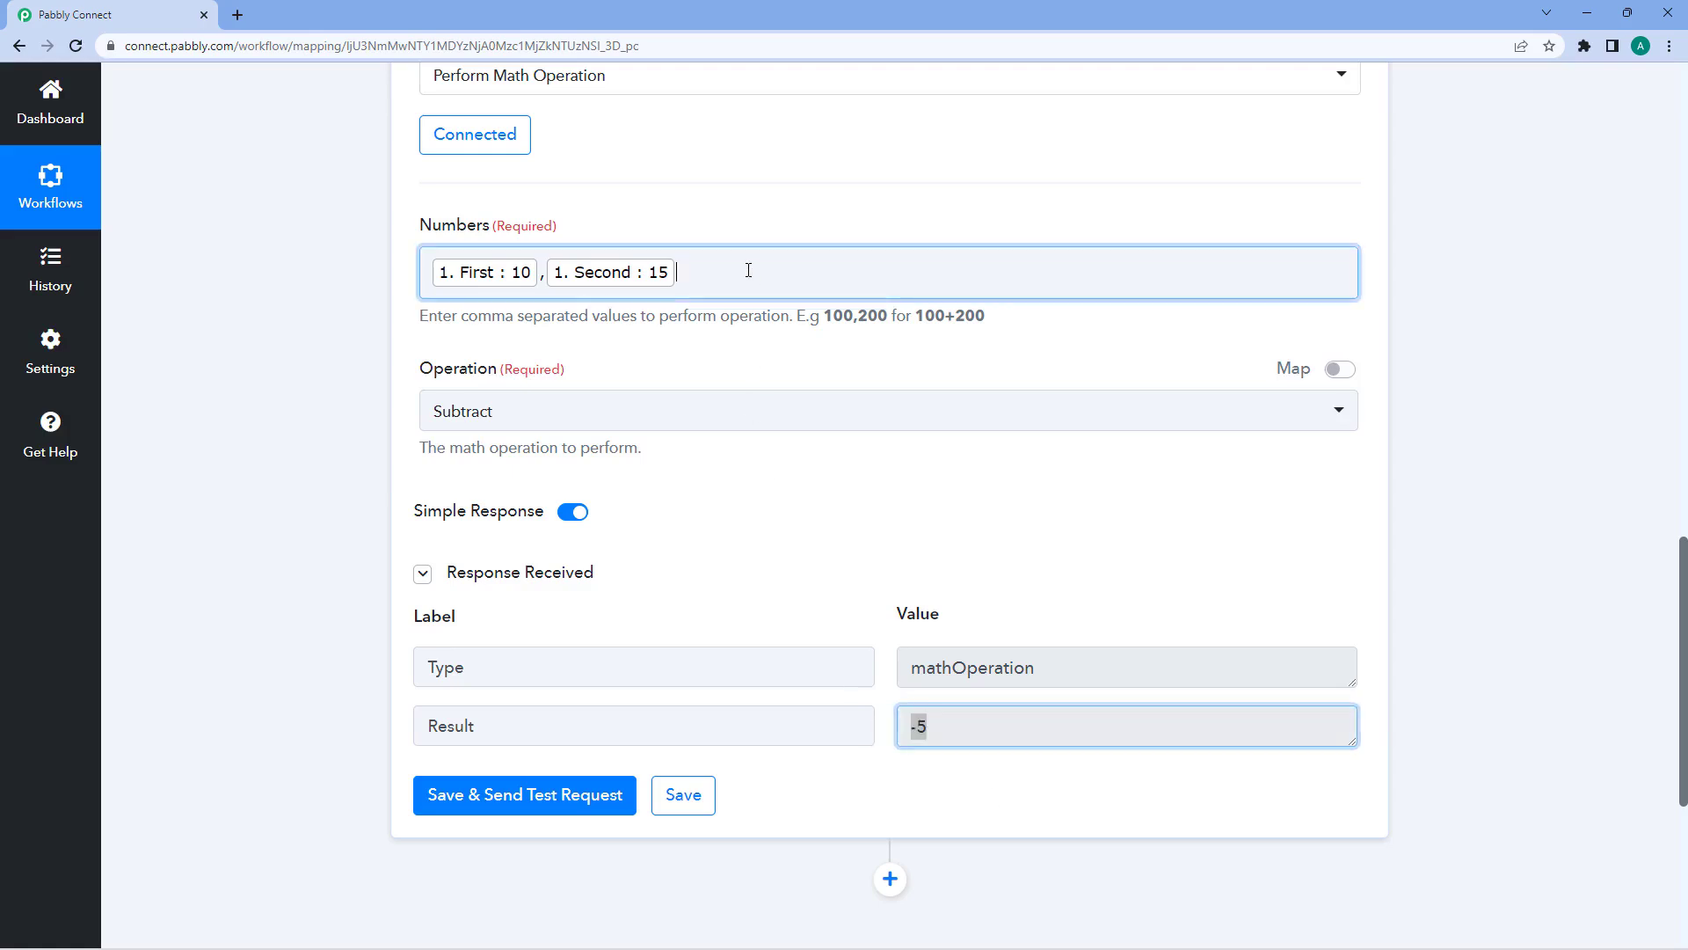
text(=)
key(BackSpace)
key(BackSpace)
key(BackSpace)
key(BackSpace)
key(BackSpace)
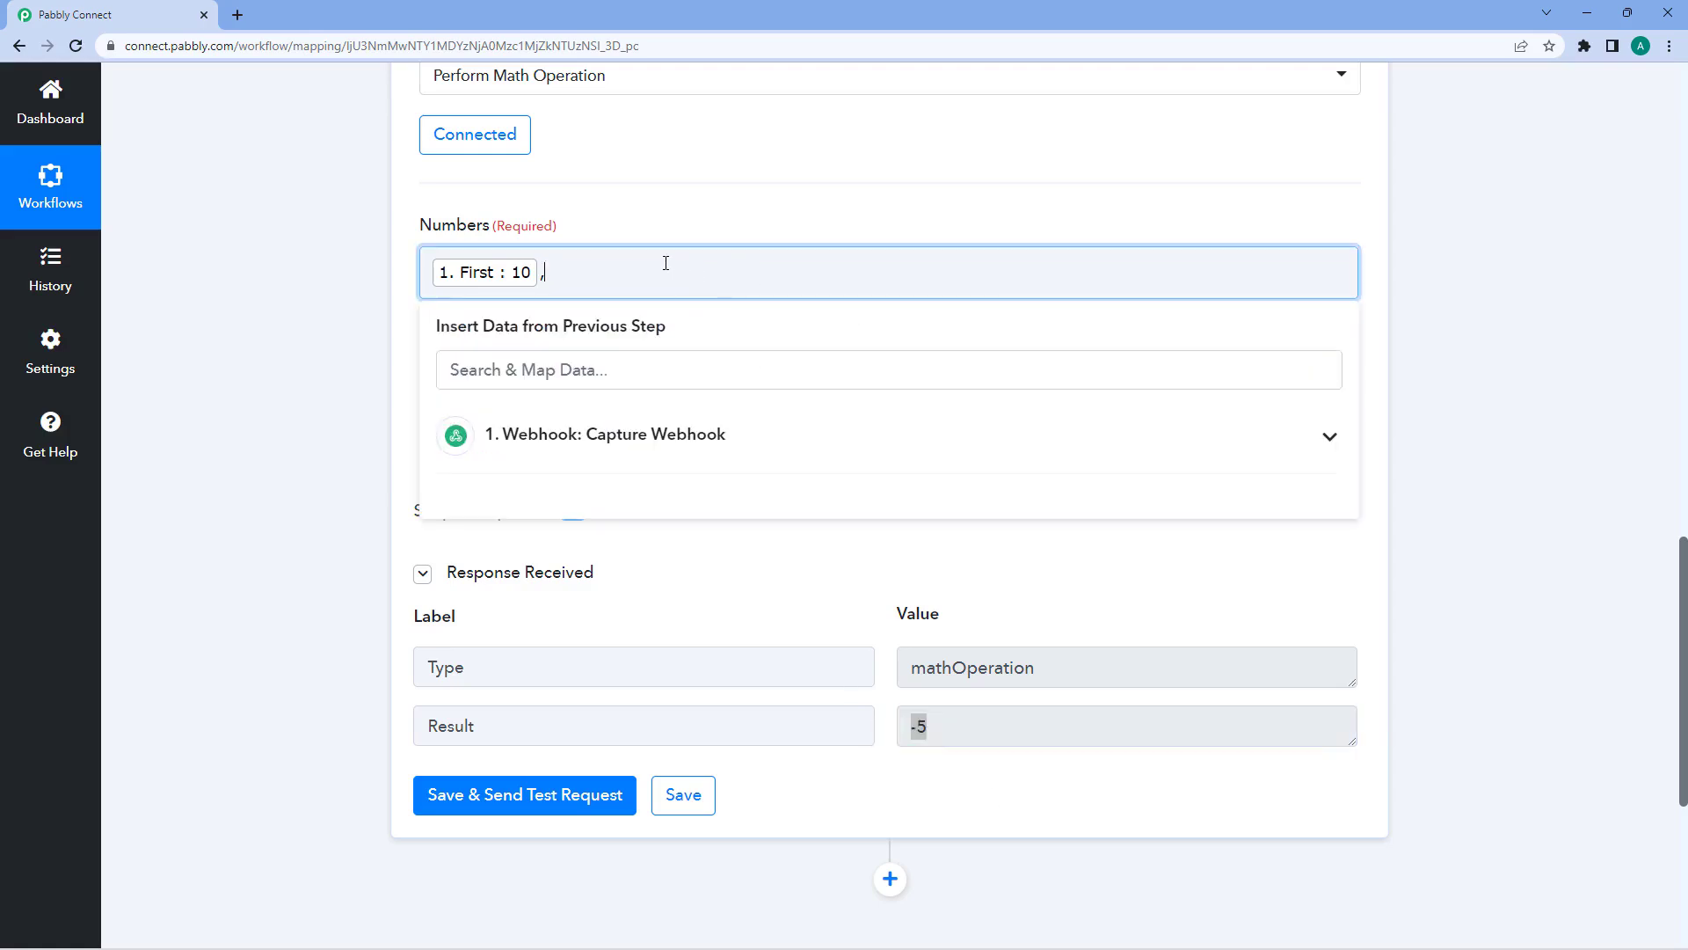
- Map the webhook's Second and First values, comma-separated in that order, as the numbers to subtract, and send a test request
click(522, 439)
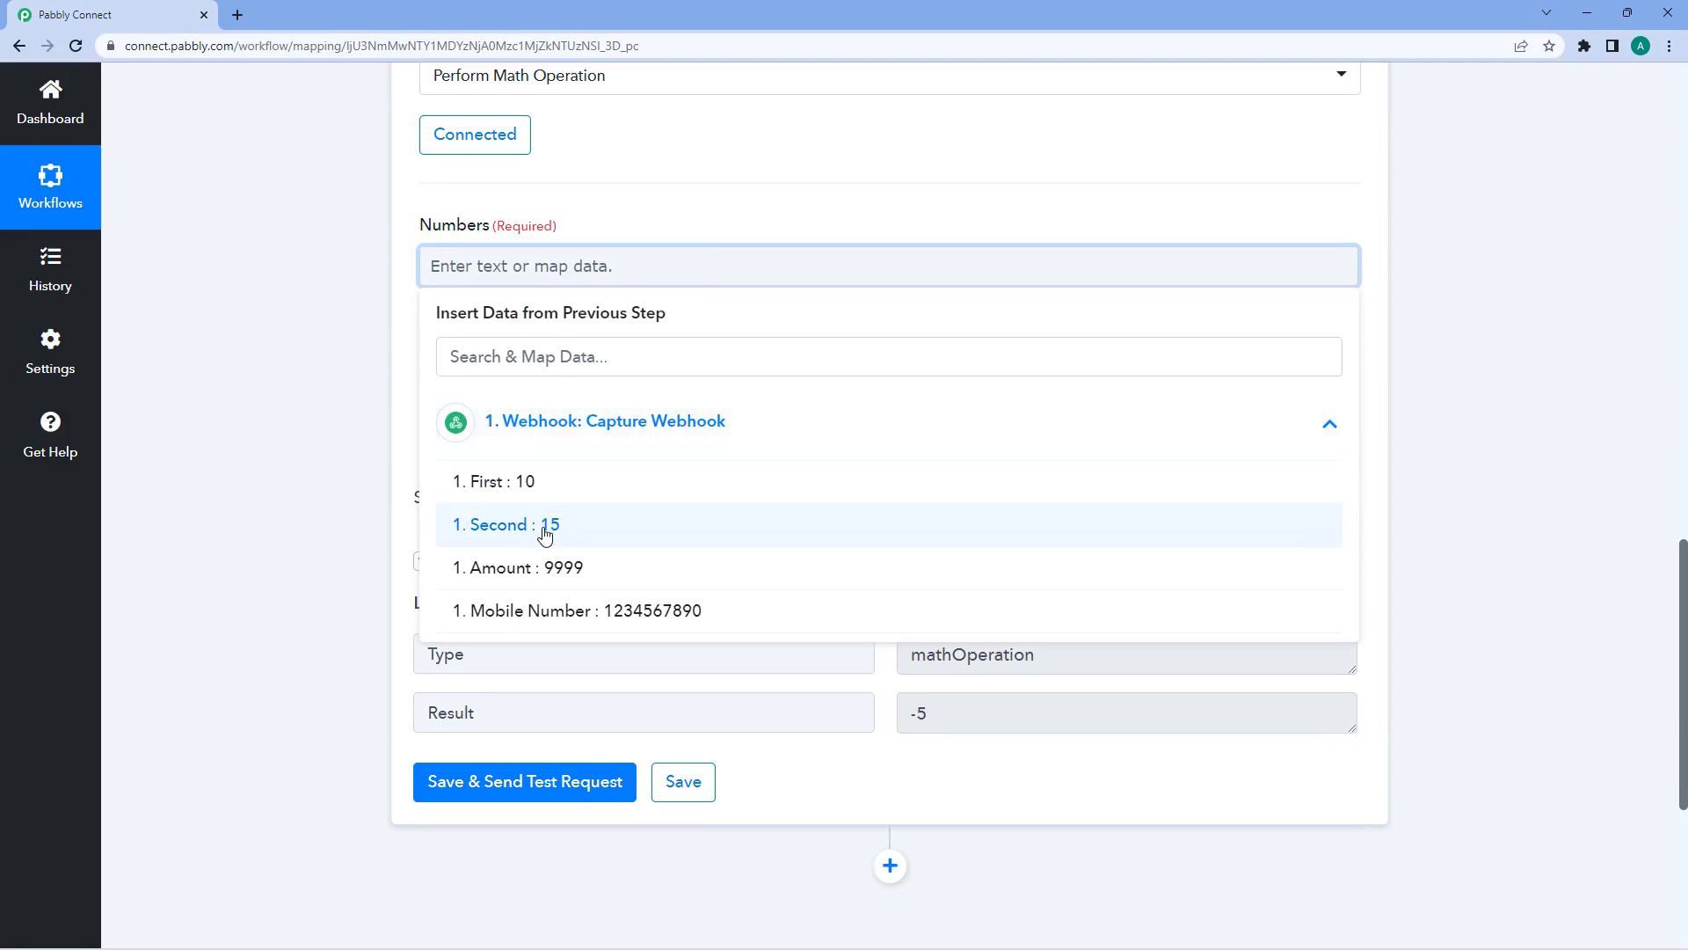
click(543, 528)
text(,)
click(558, 444)
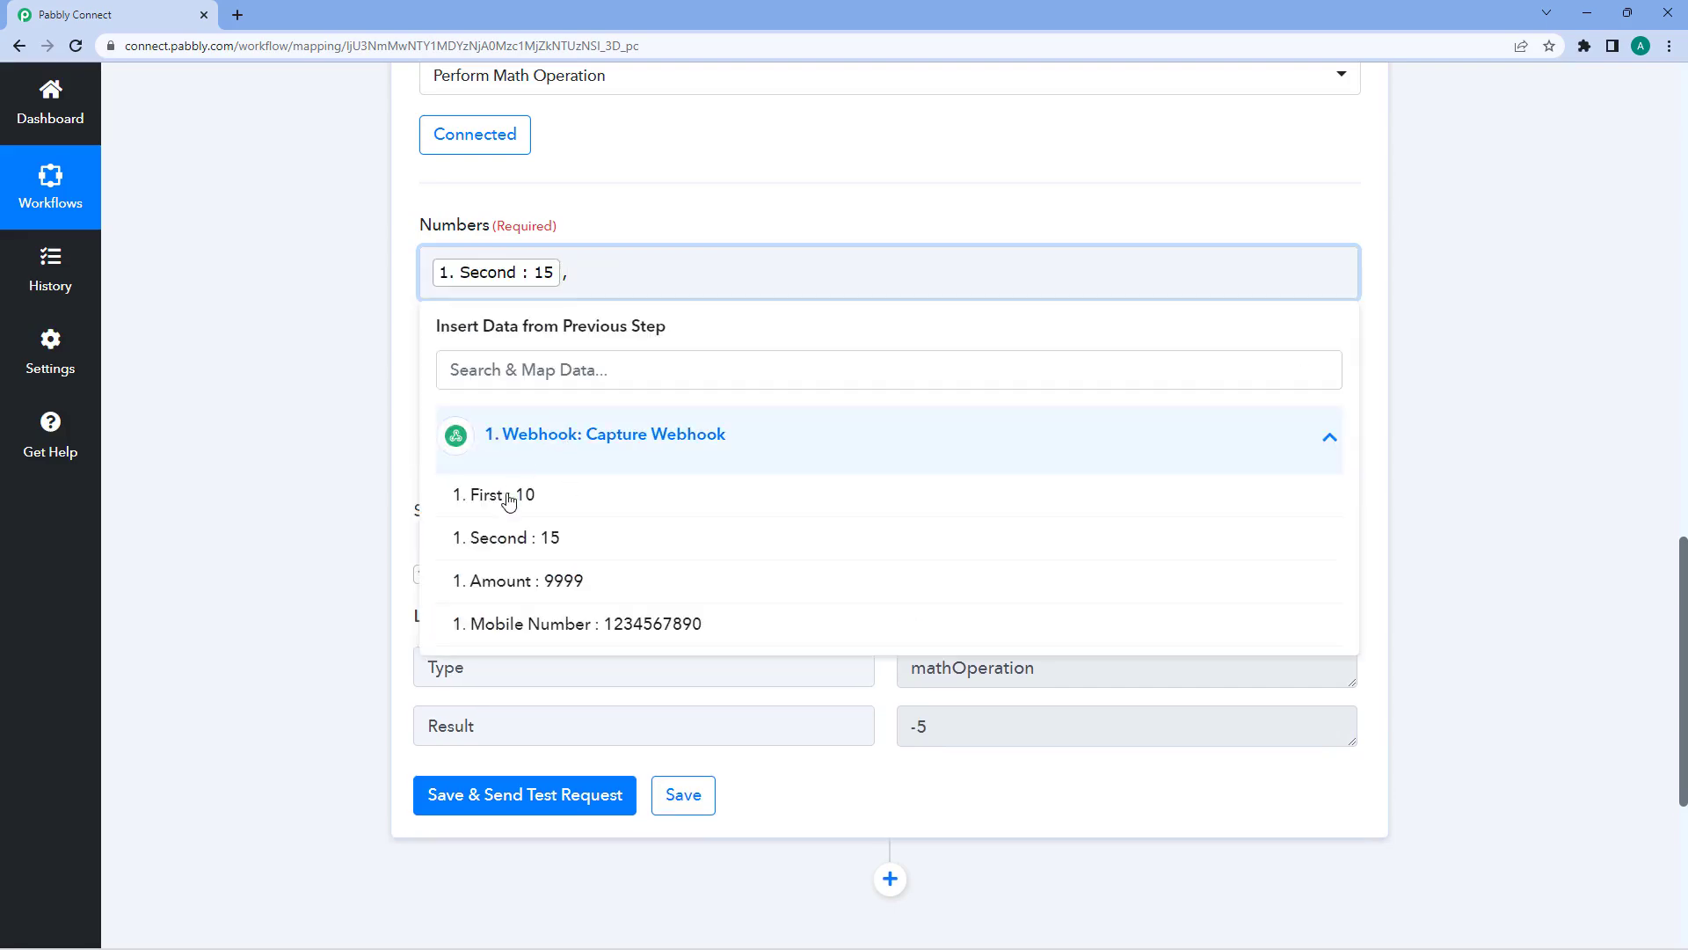
click(551, 499)
click(637, 226)
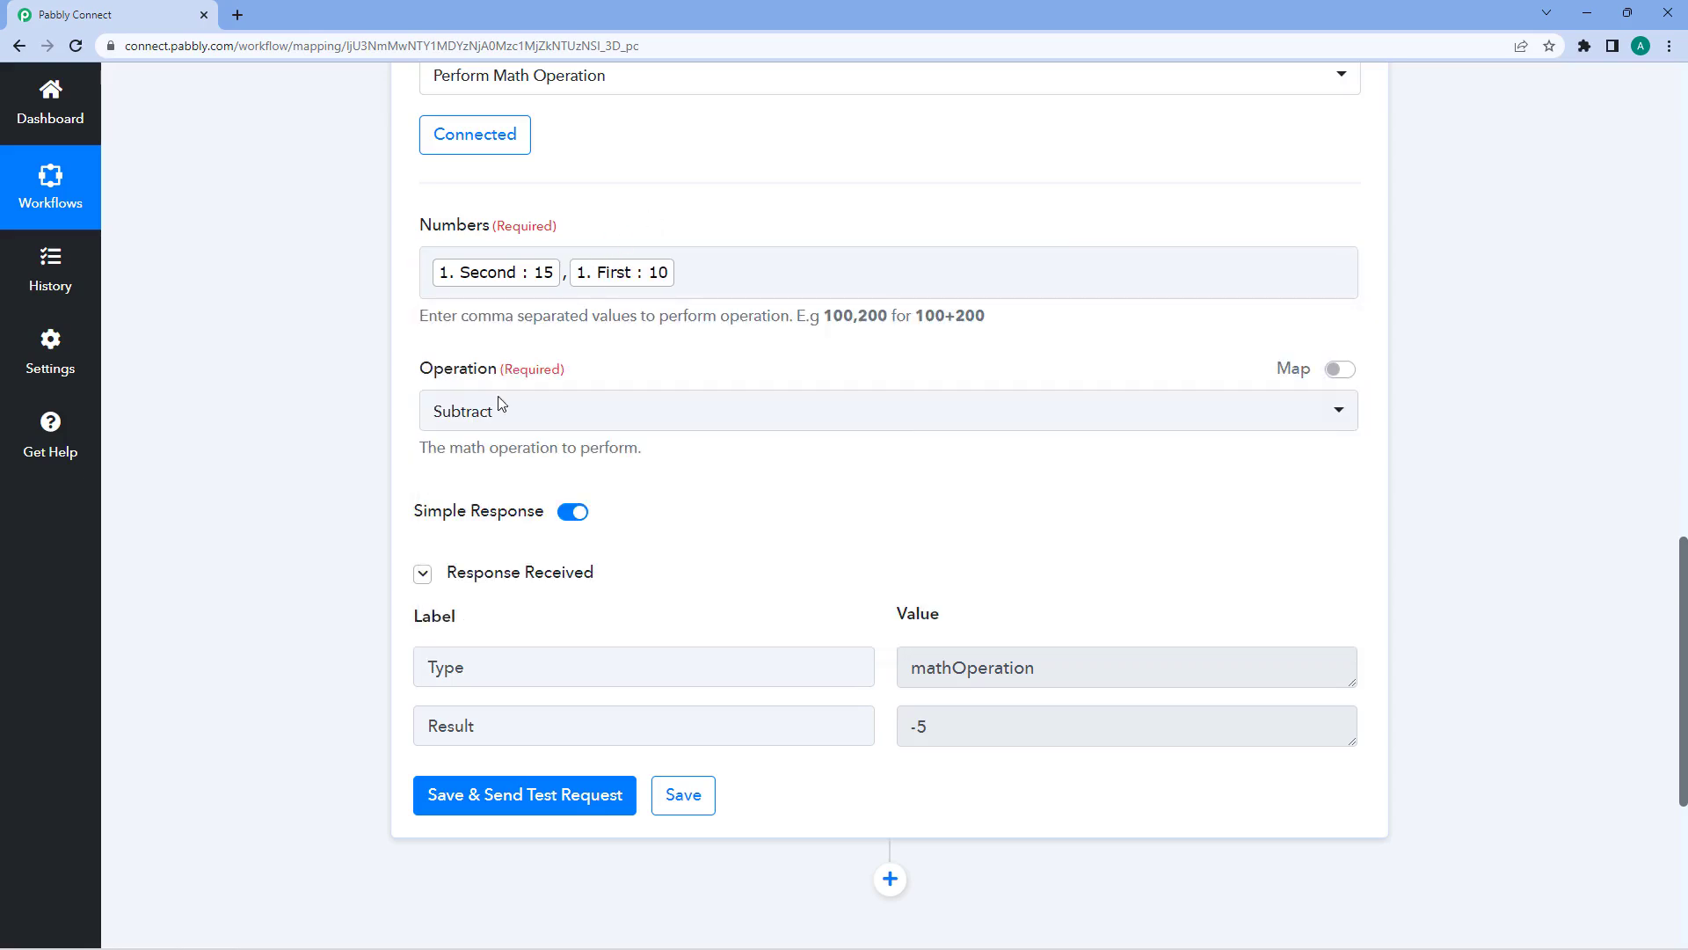
click(566, 796)
scroll(655, 374, up, 1)
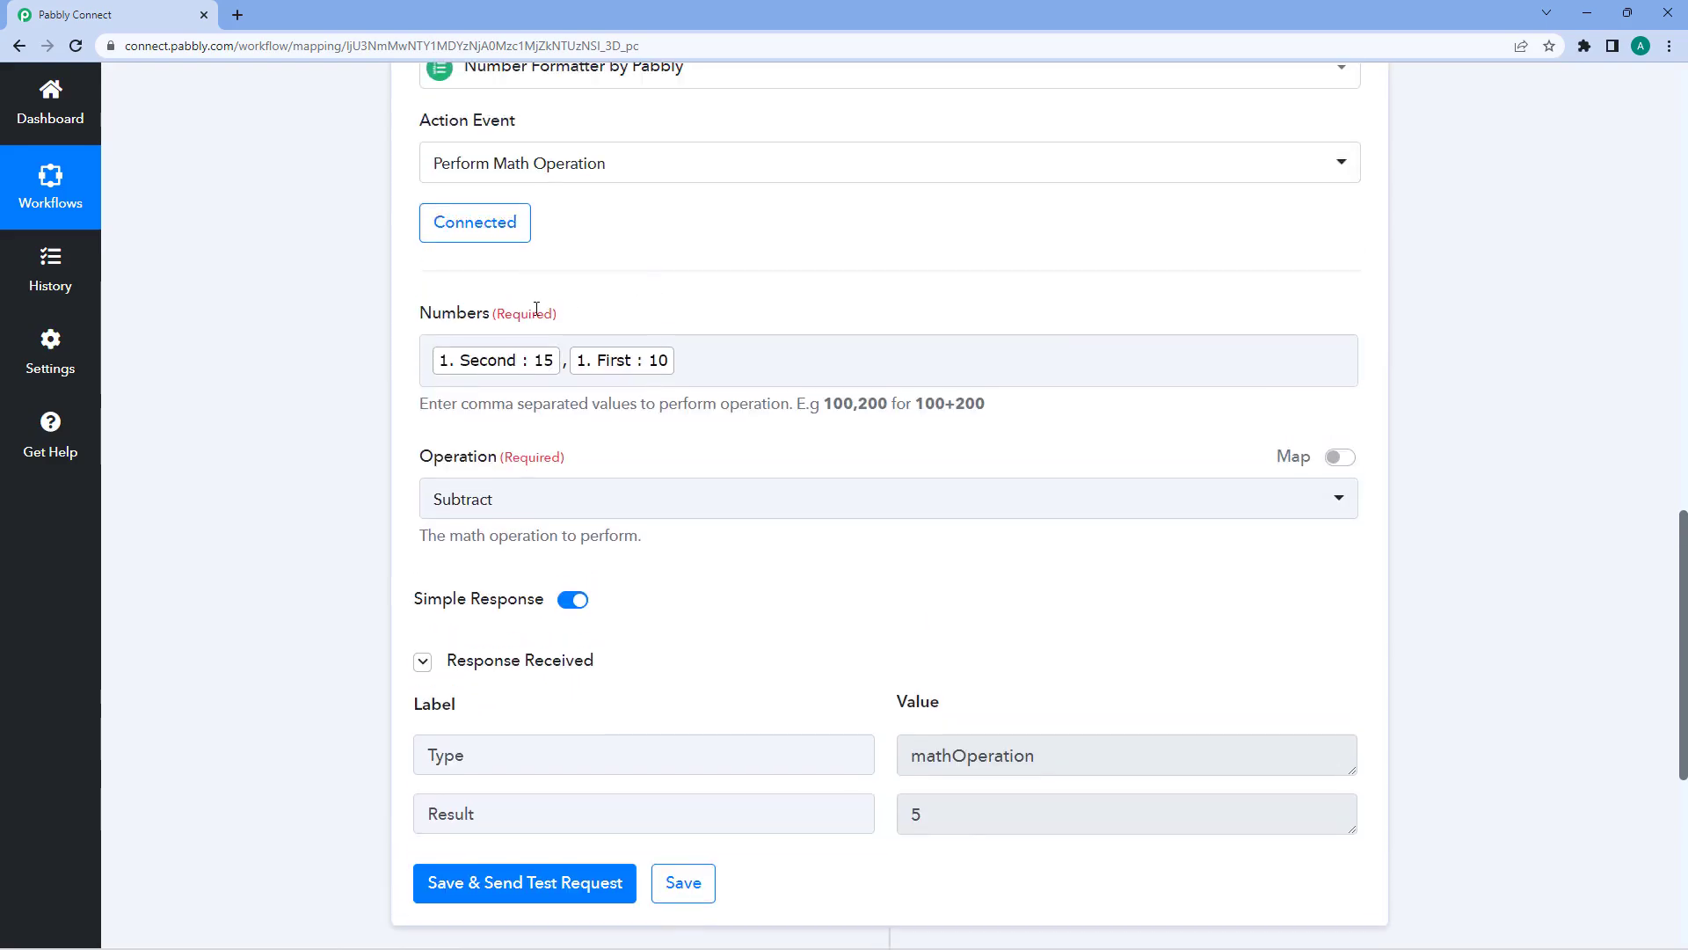
- Set the math operation to Multiply for the mapped numbers, then save and send a test request
click(532, 510)
click(507, 350)
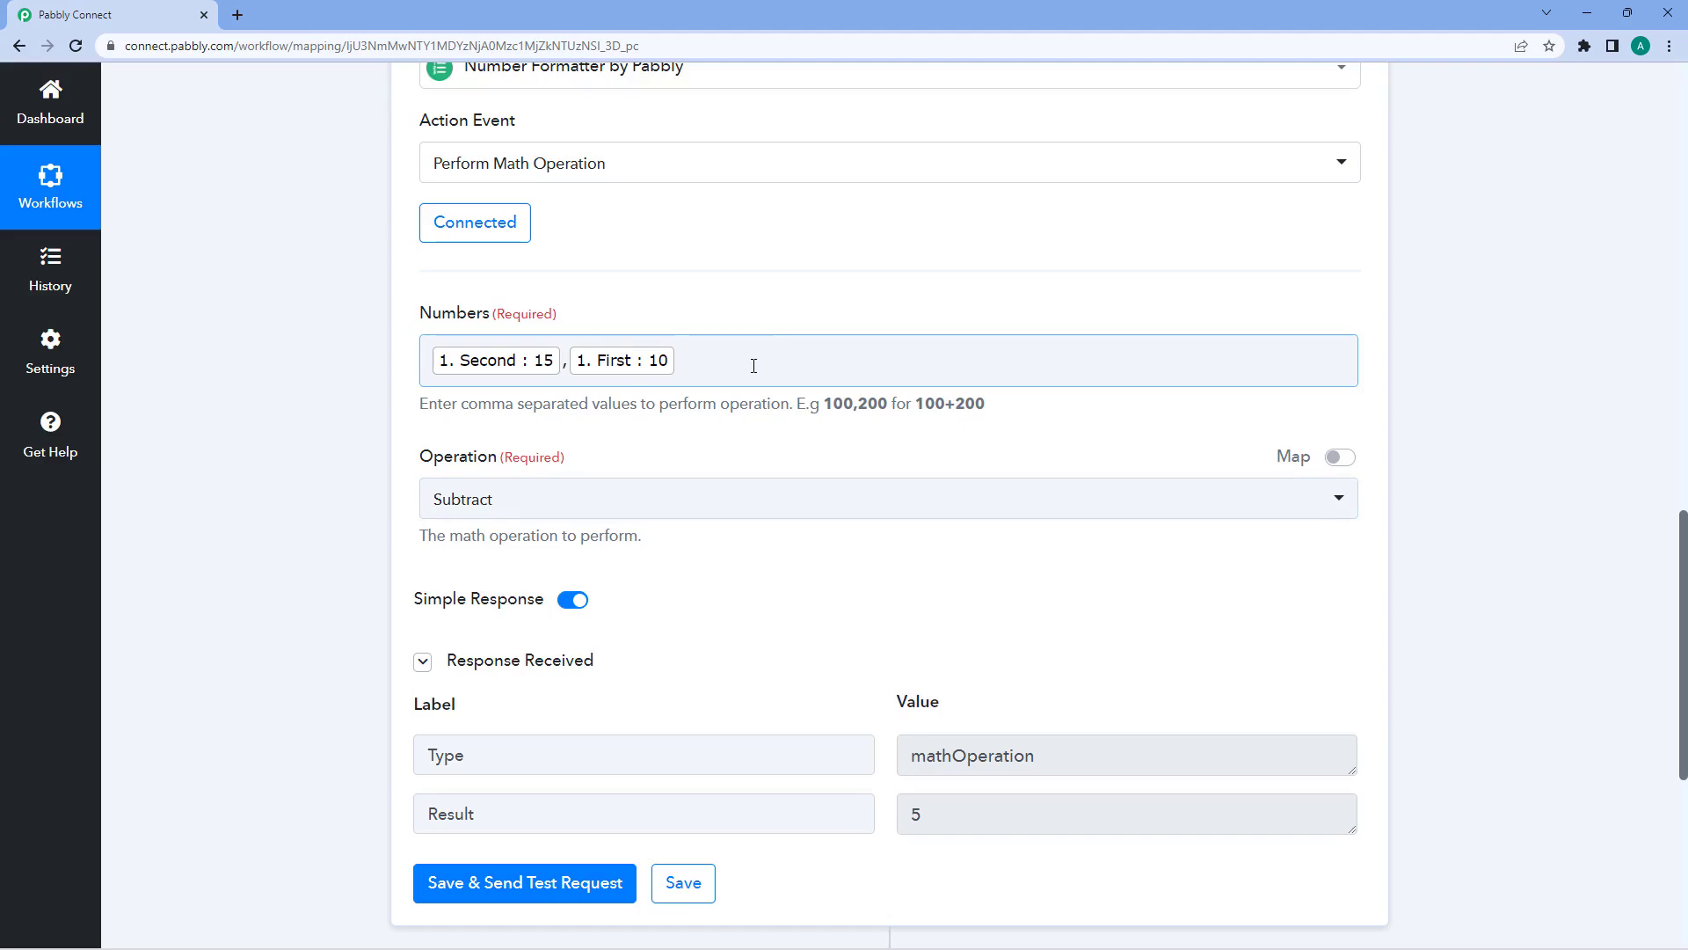
click(525, 514)
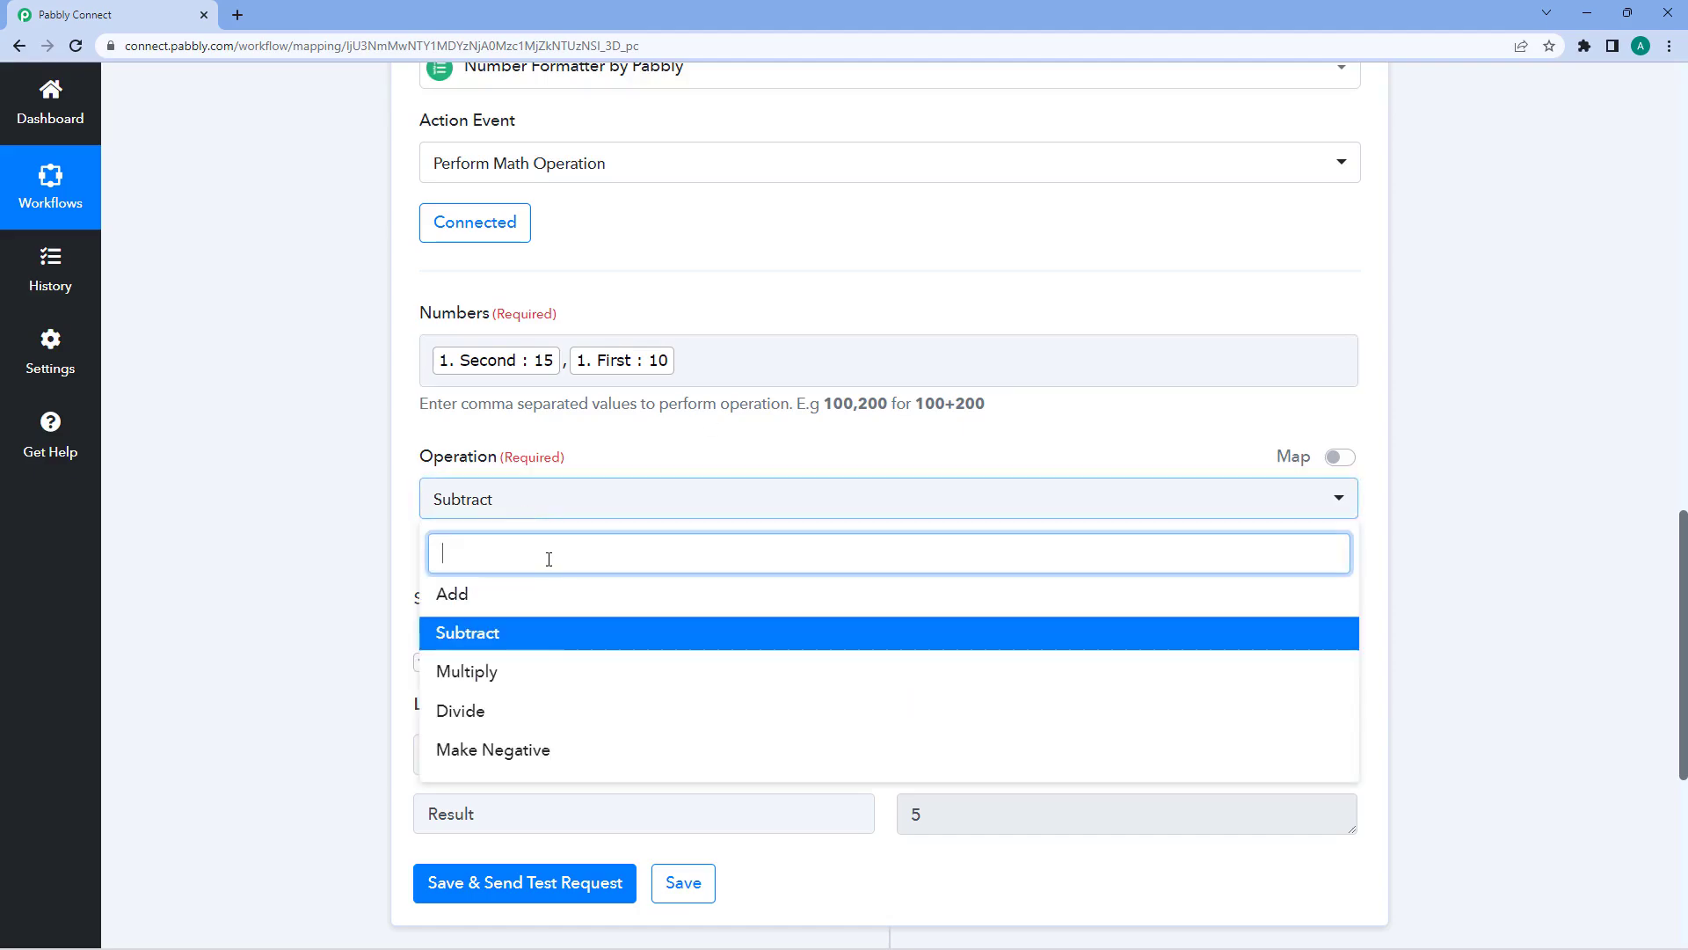
click(502, 675)
click(493, 881)
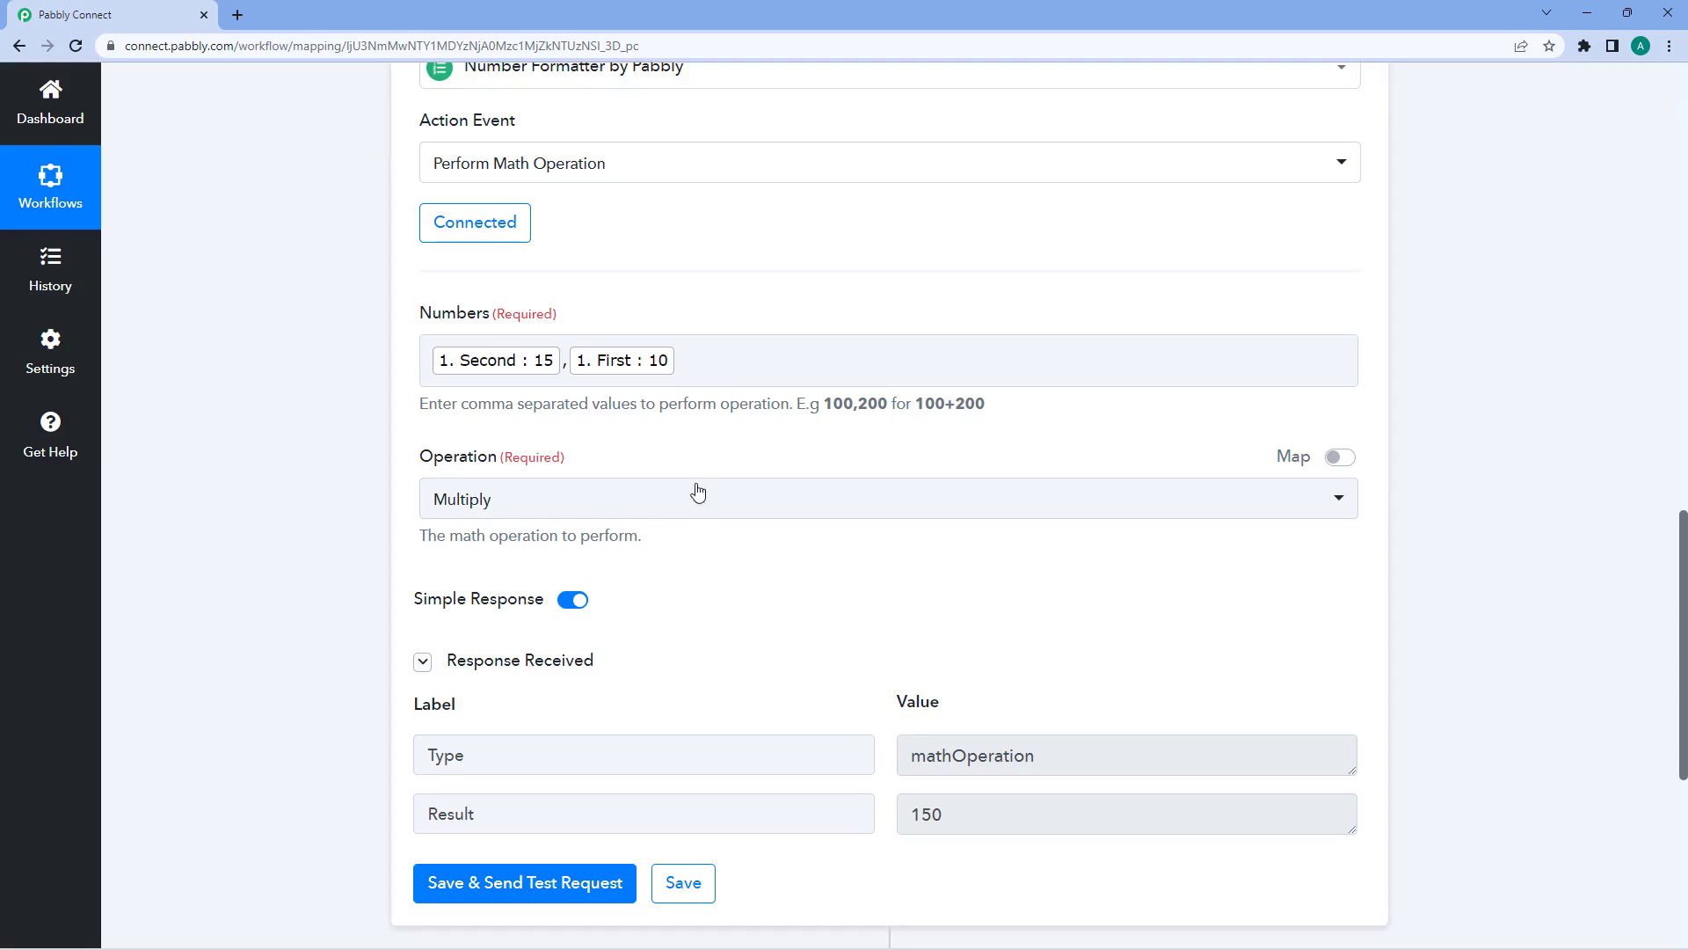
- Set the math operation to Divide for the mapped numbers, then save and send a test request
click(716, 363)
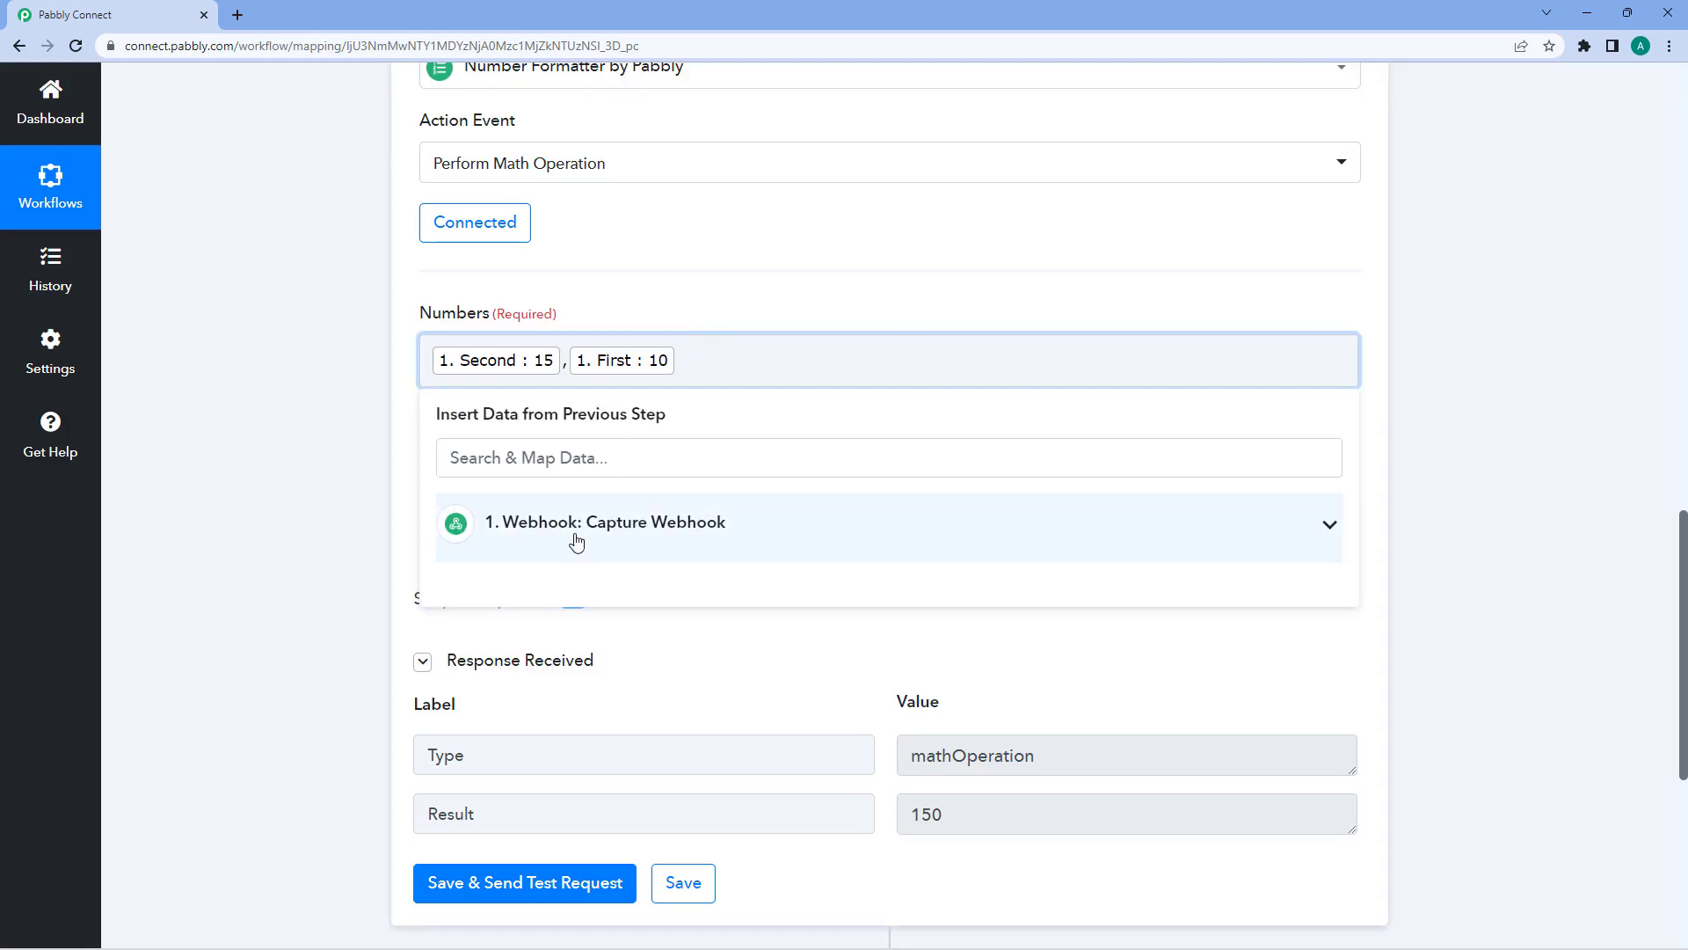
click(577, 535)
click(417, 467)
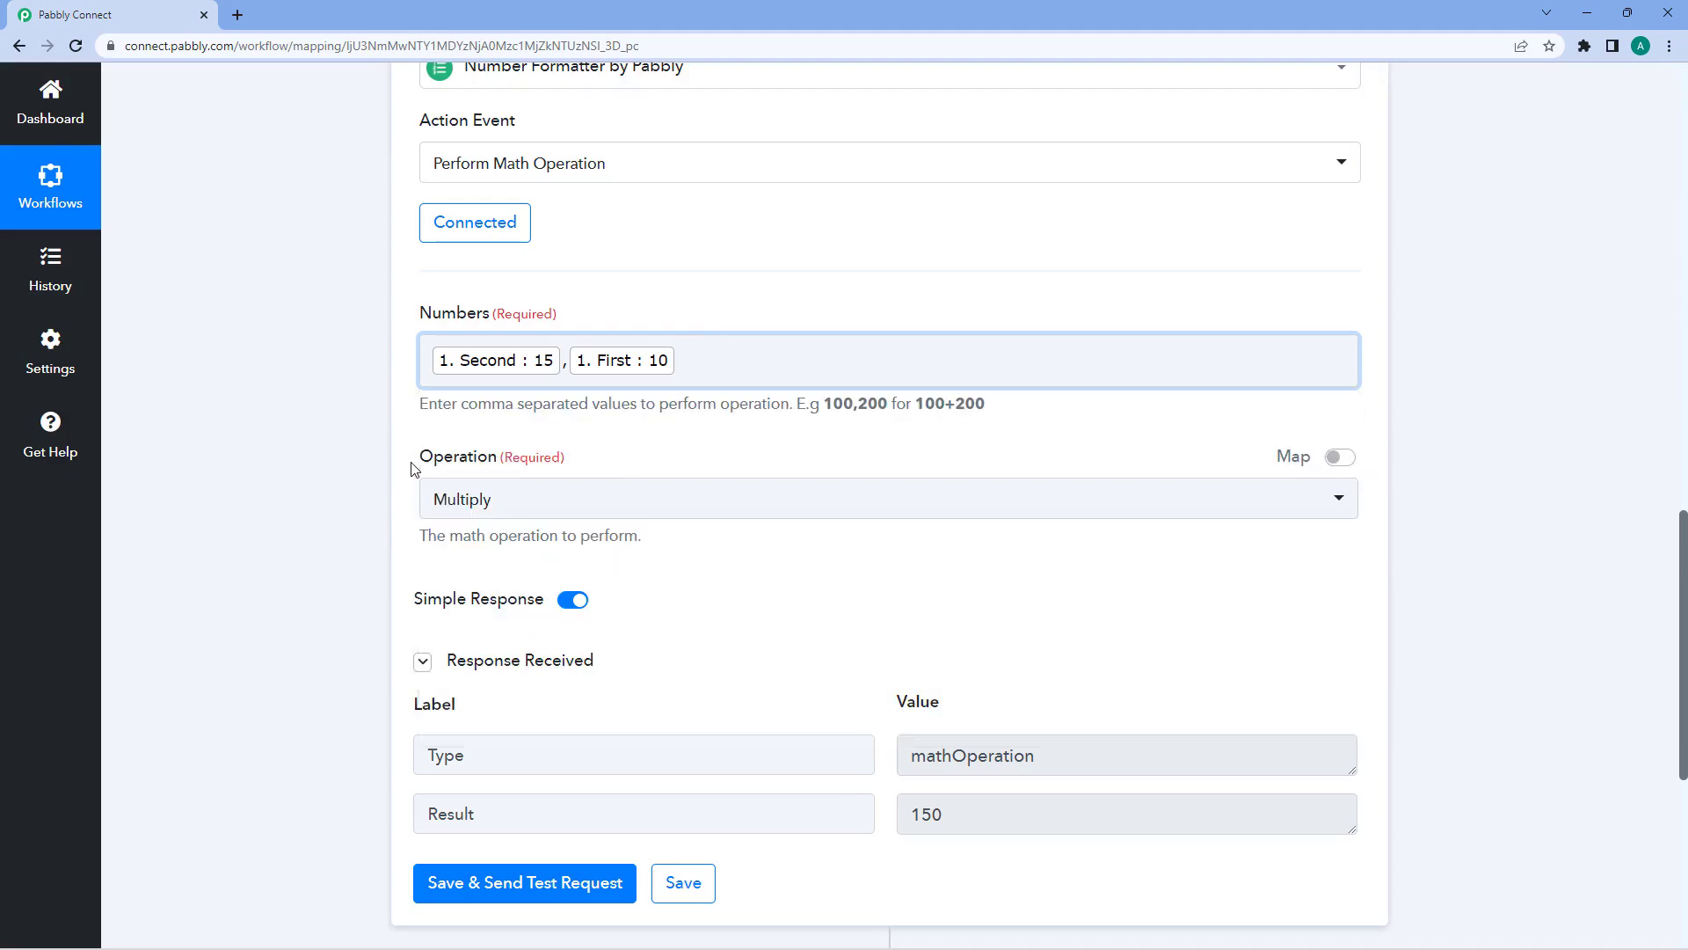
click(514, 498)
click(529, 719)
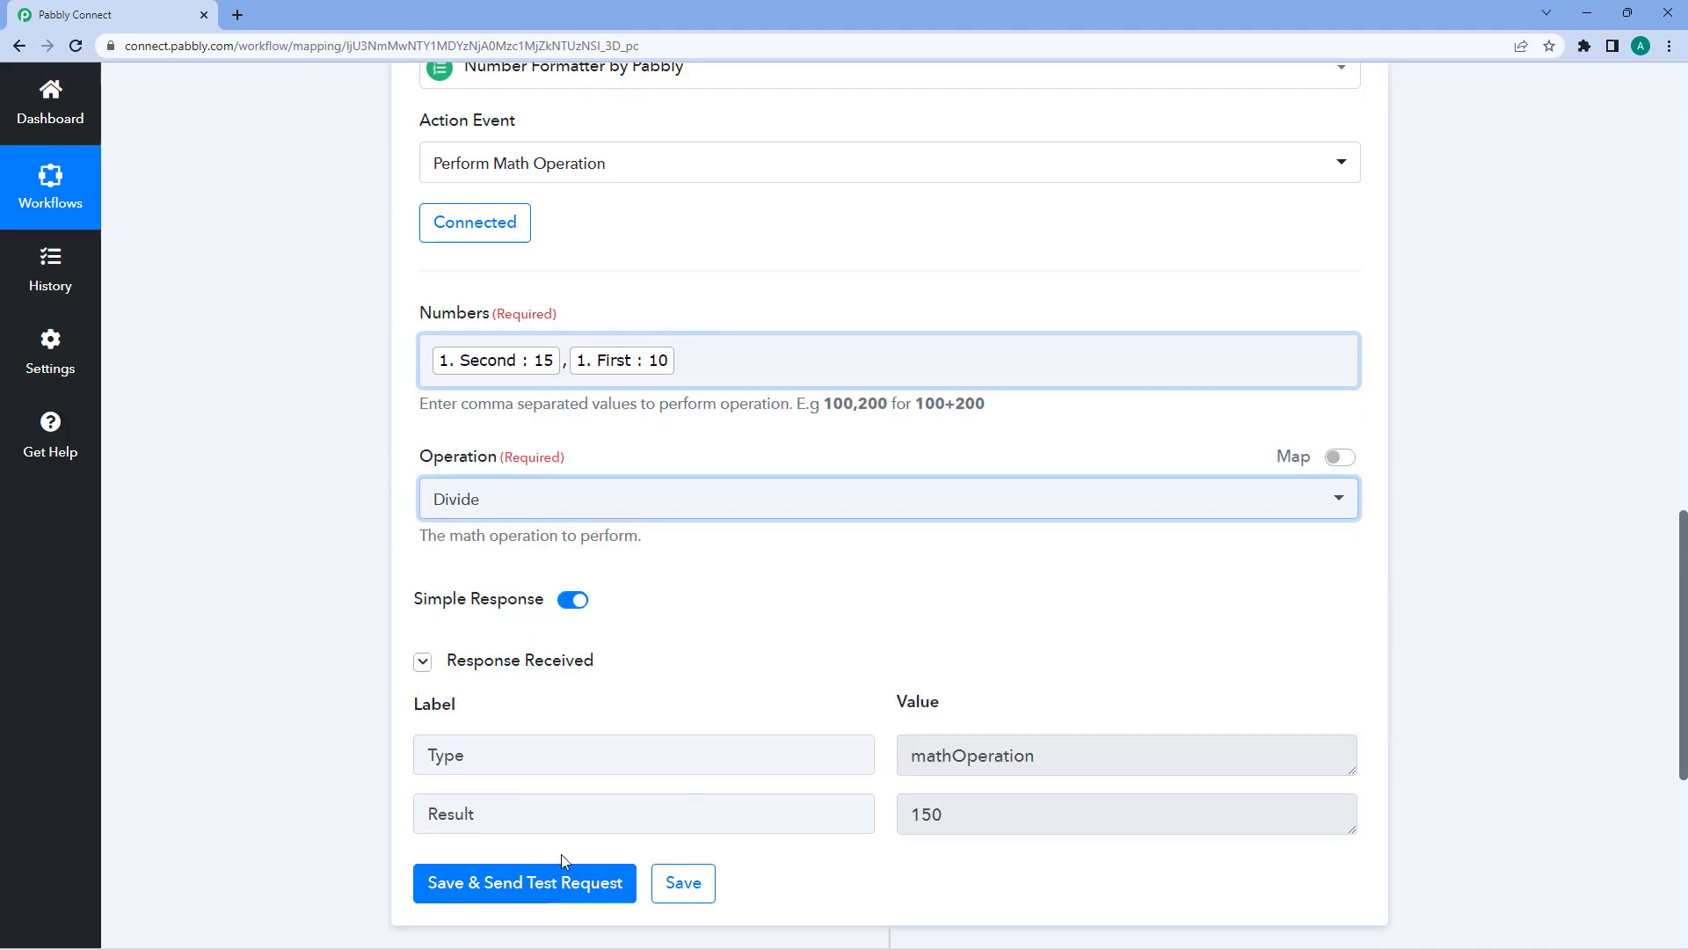
click(554, 879)
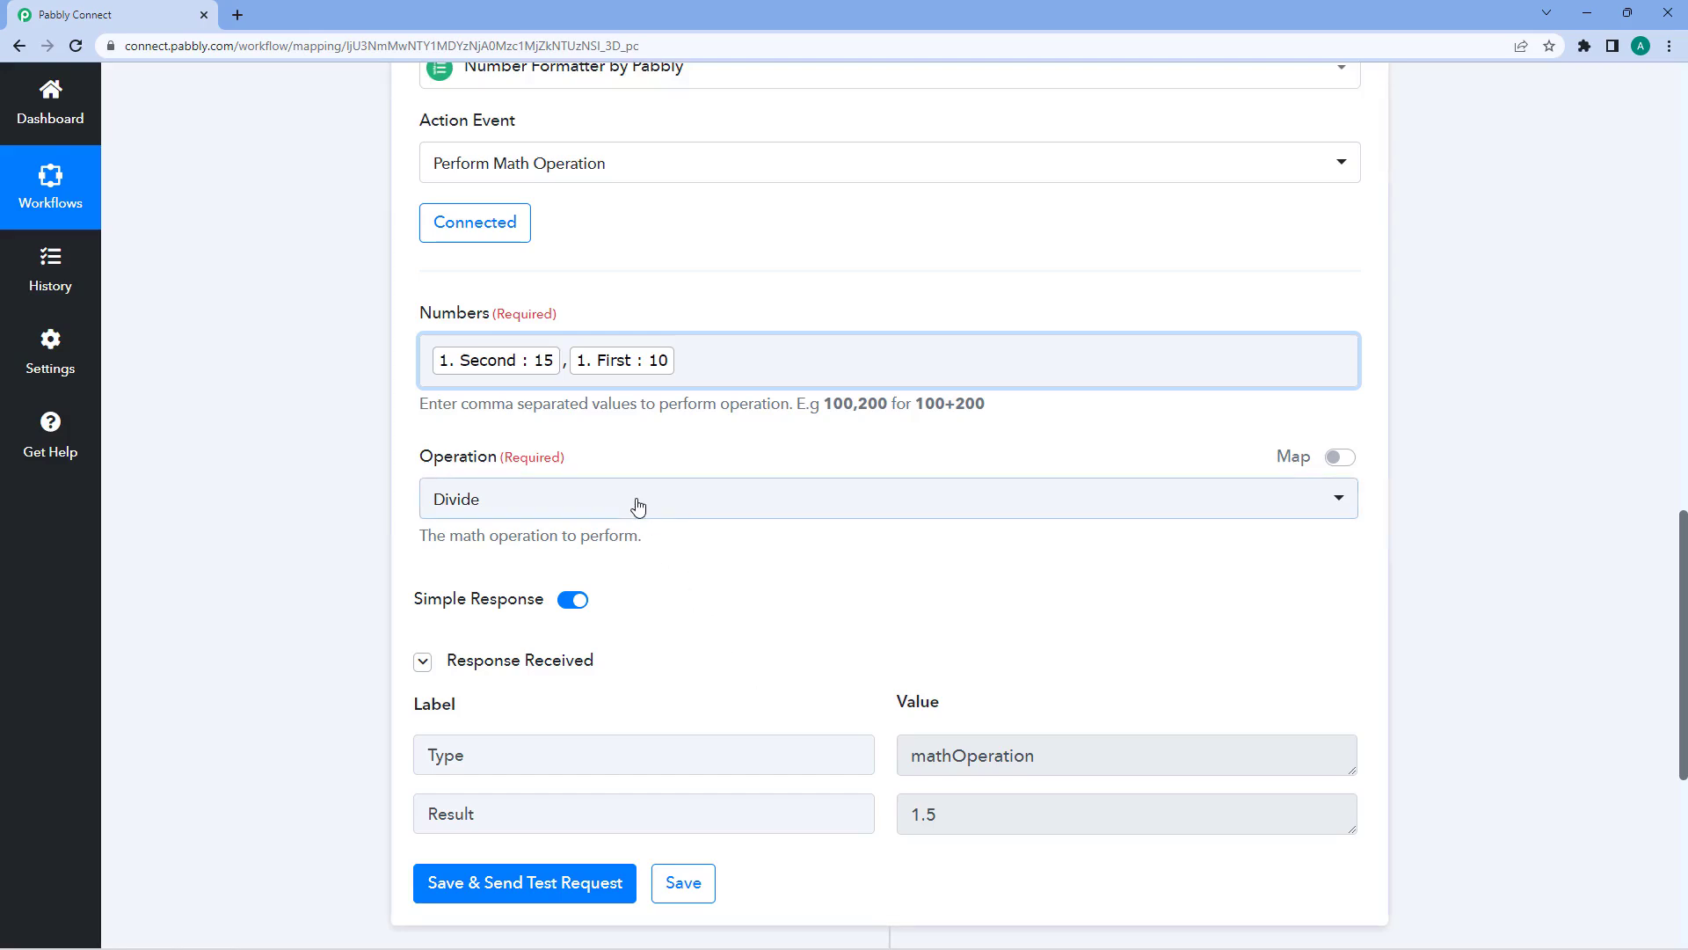
- Set the math operation to Make Negative, send a test request, and check each returned result value
click(638, 508)
scroll(539, 532, down, 2)
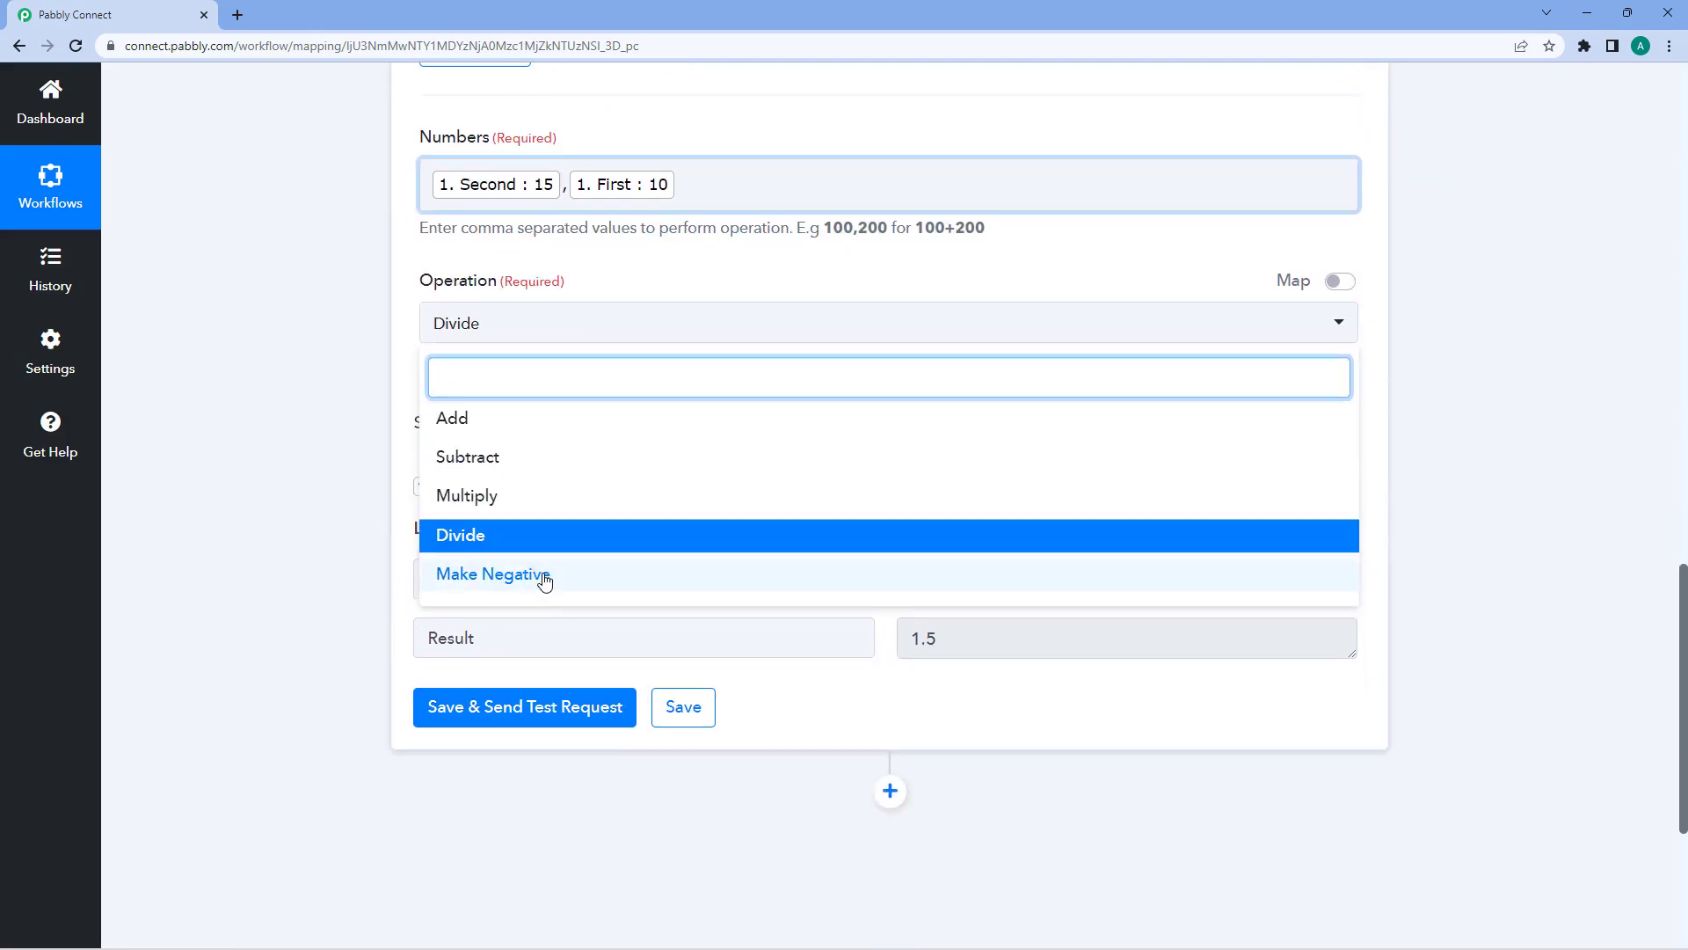
click(541, 577)
scroll(673, 466, up, 1)
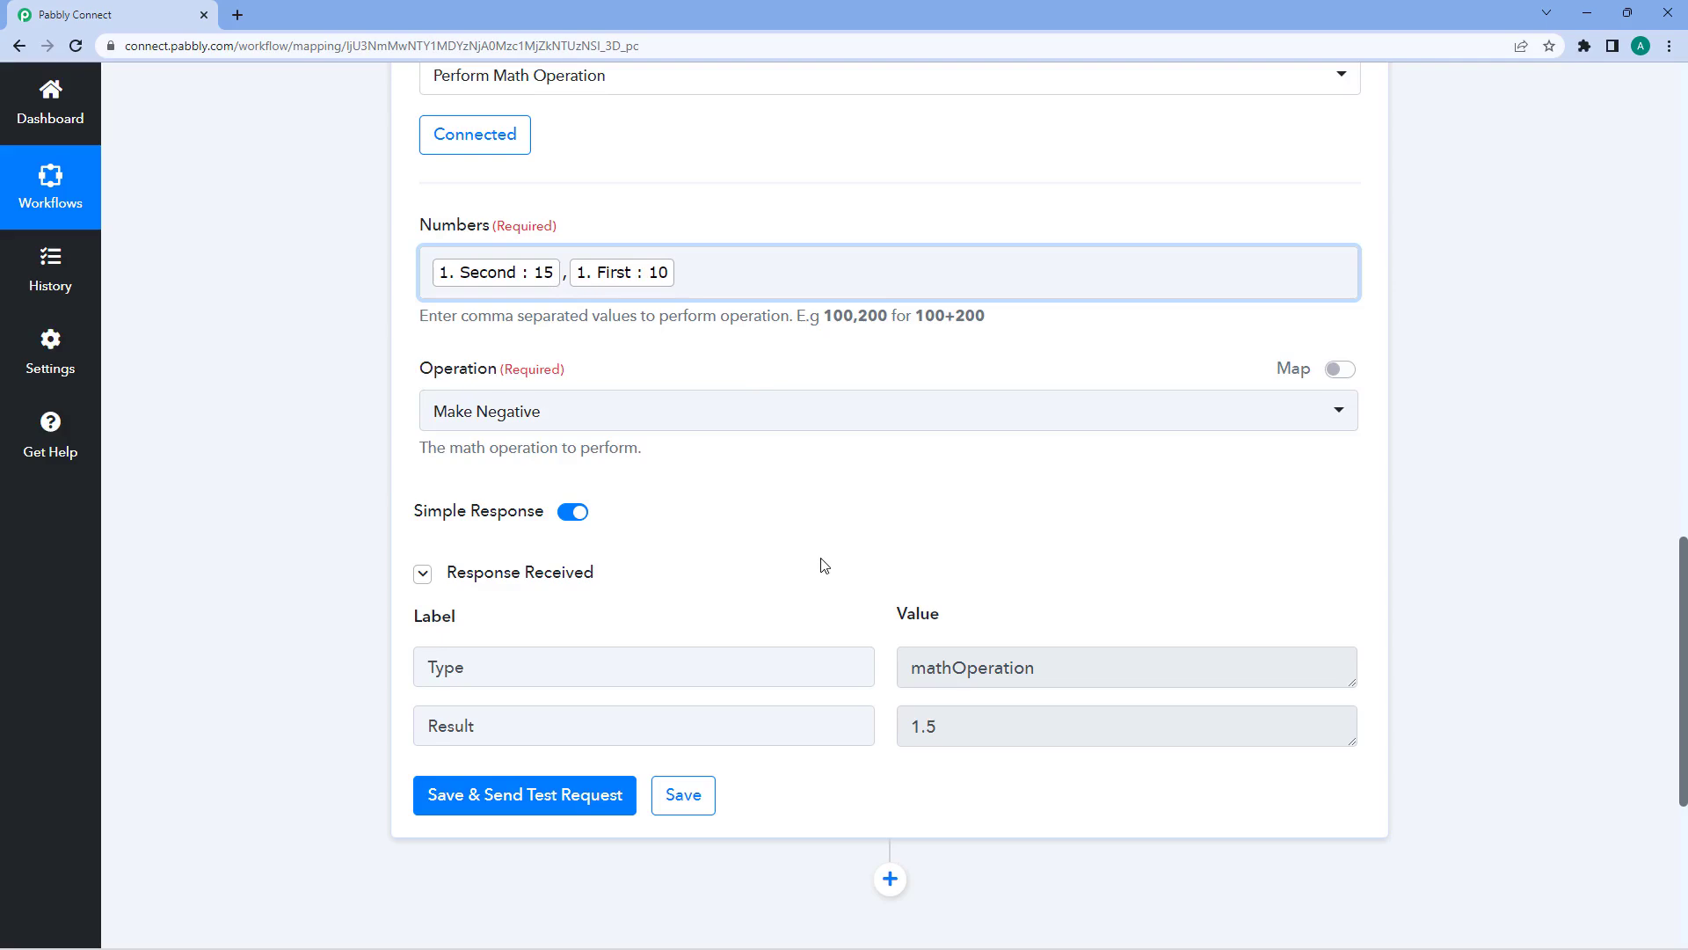
scroll(543, 604, down, 2)
click(535, 615)
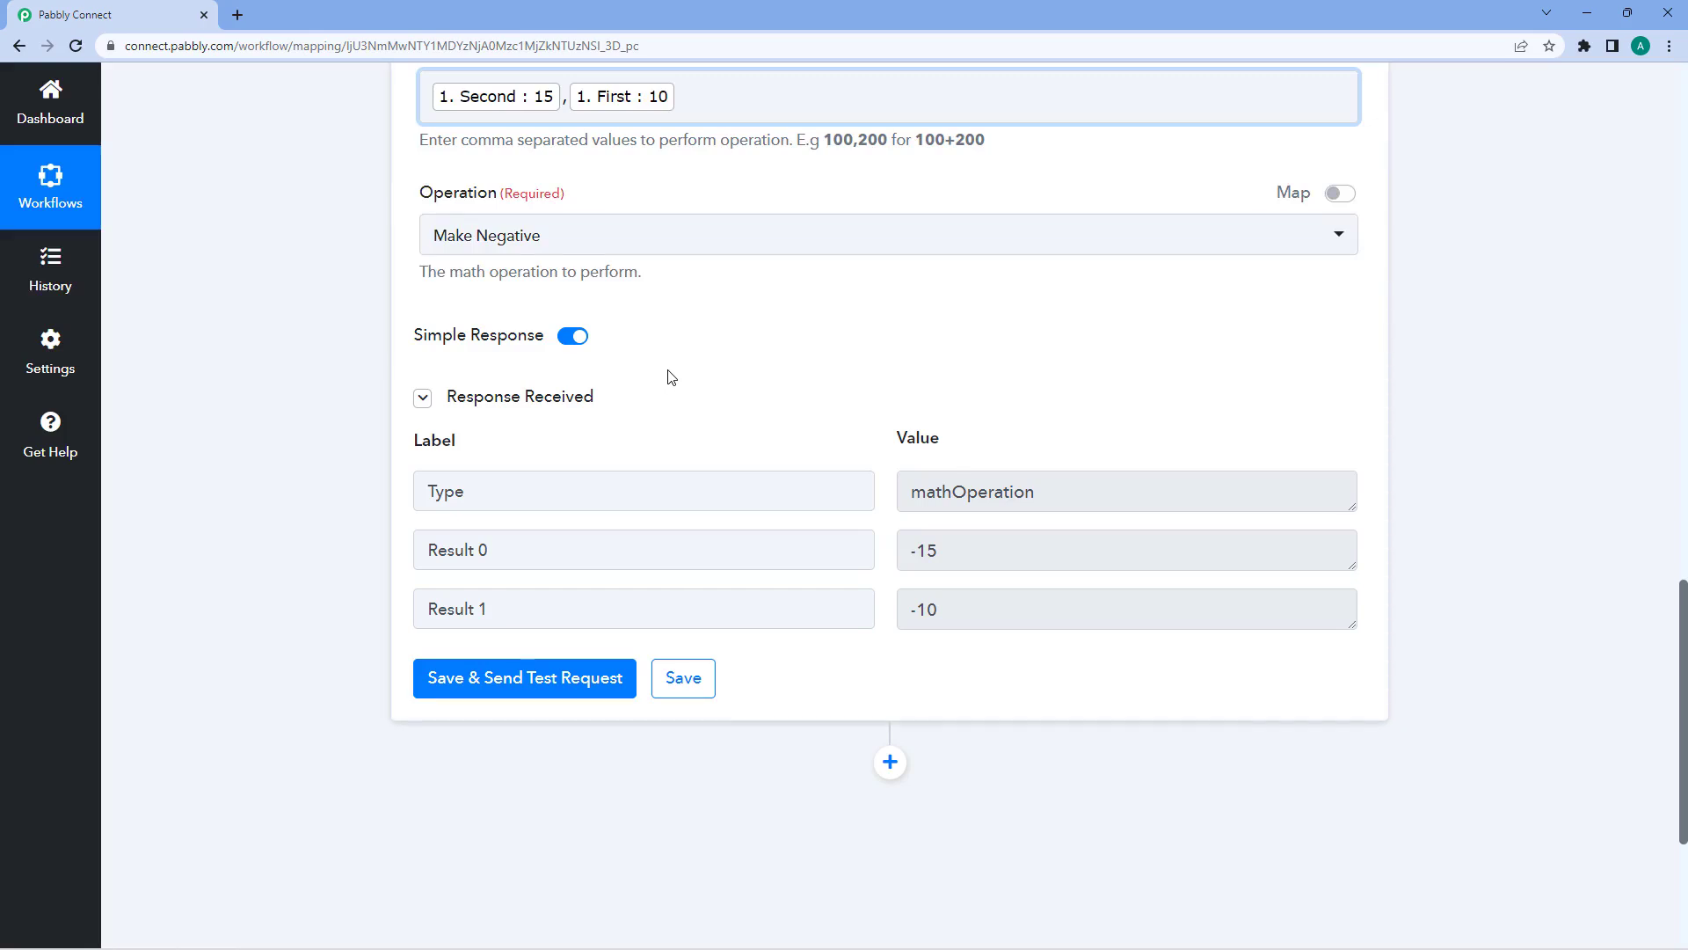
drag(946, 641, 890, 639)
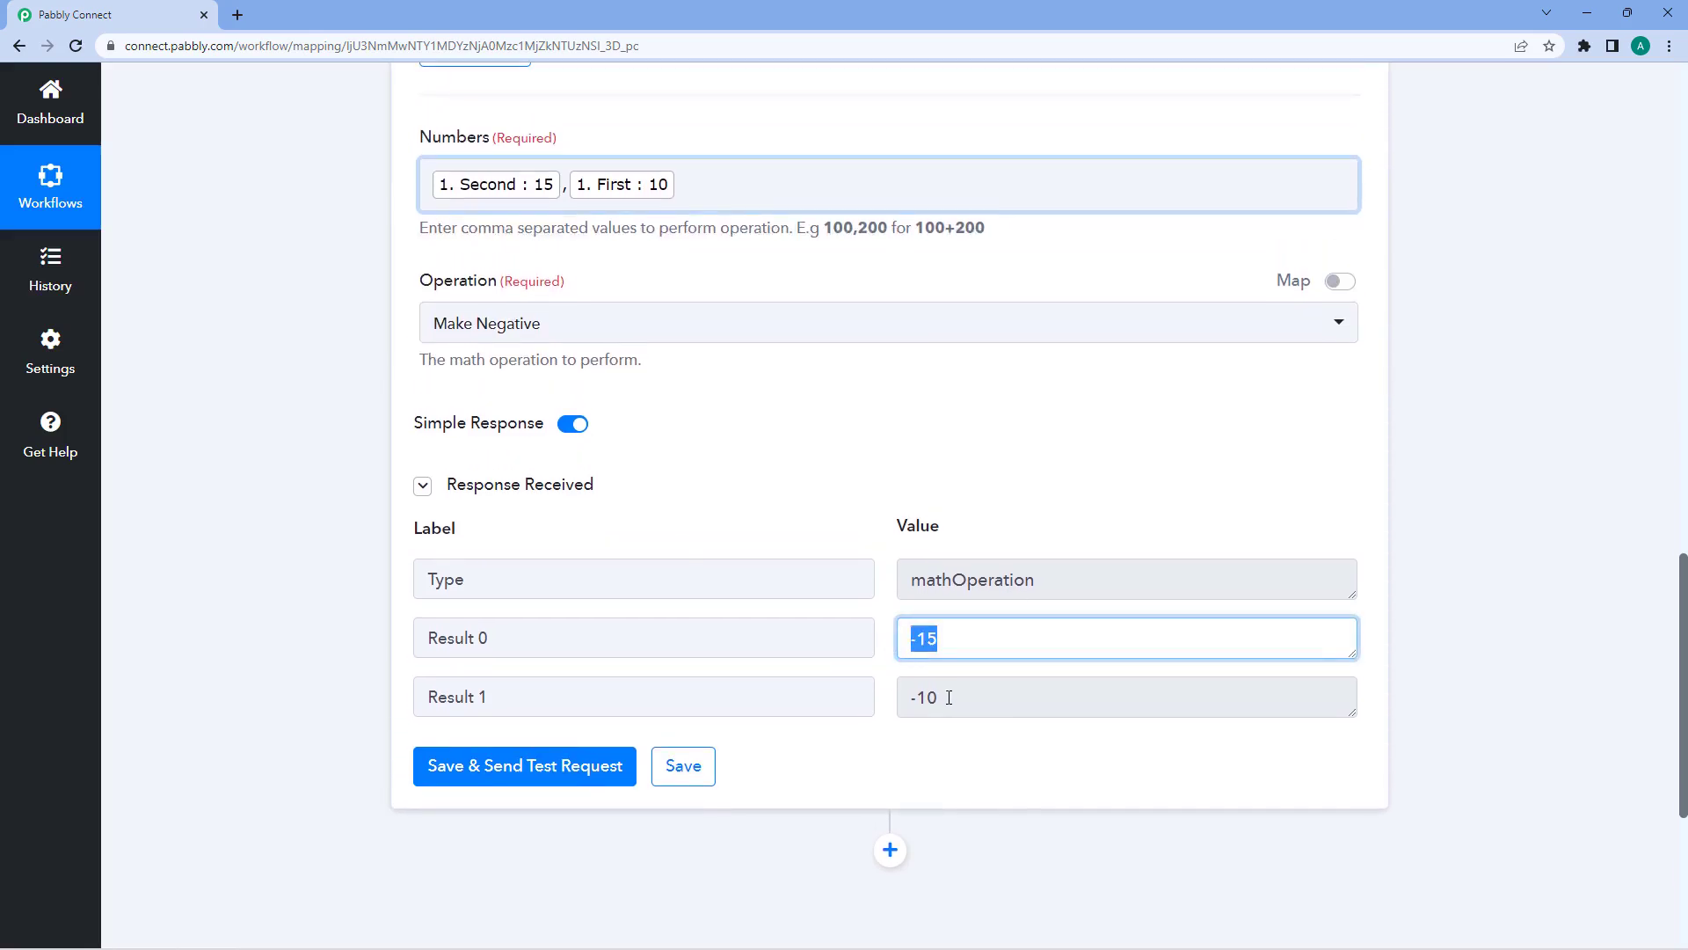
drag(956, 697, 906, 698)
click(832, 468)
- Append 55 and 45, comma-separated, after the mapped numbers, then save and send a test request
click(706, 193)
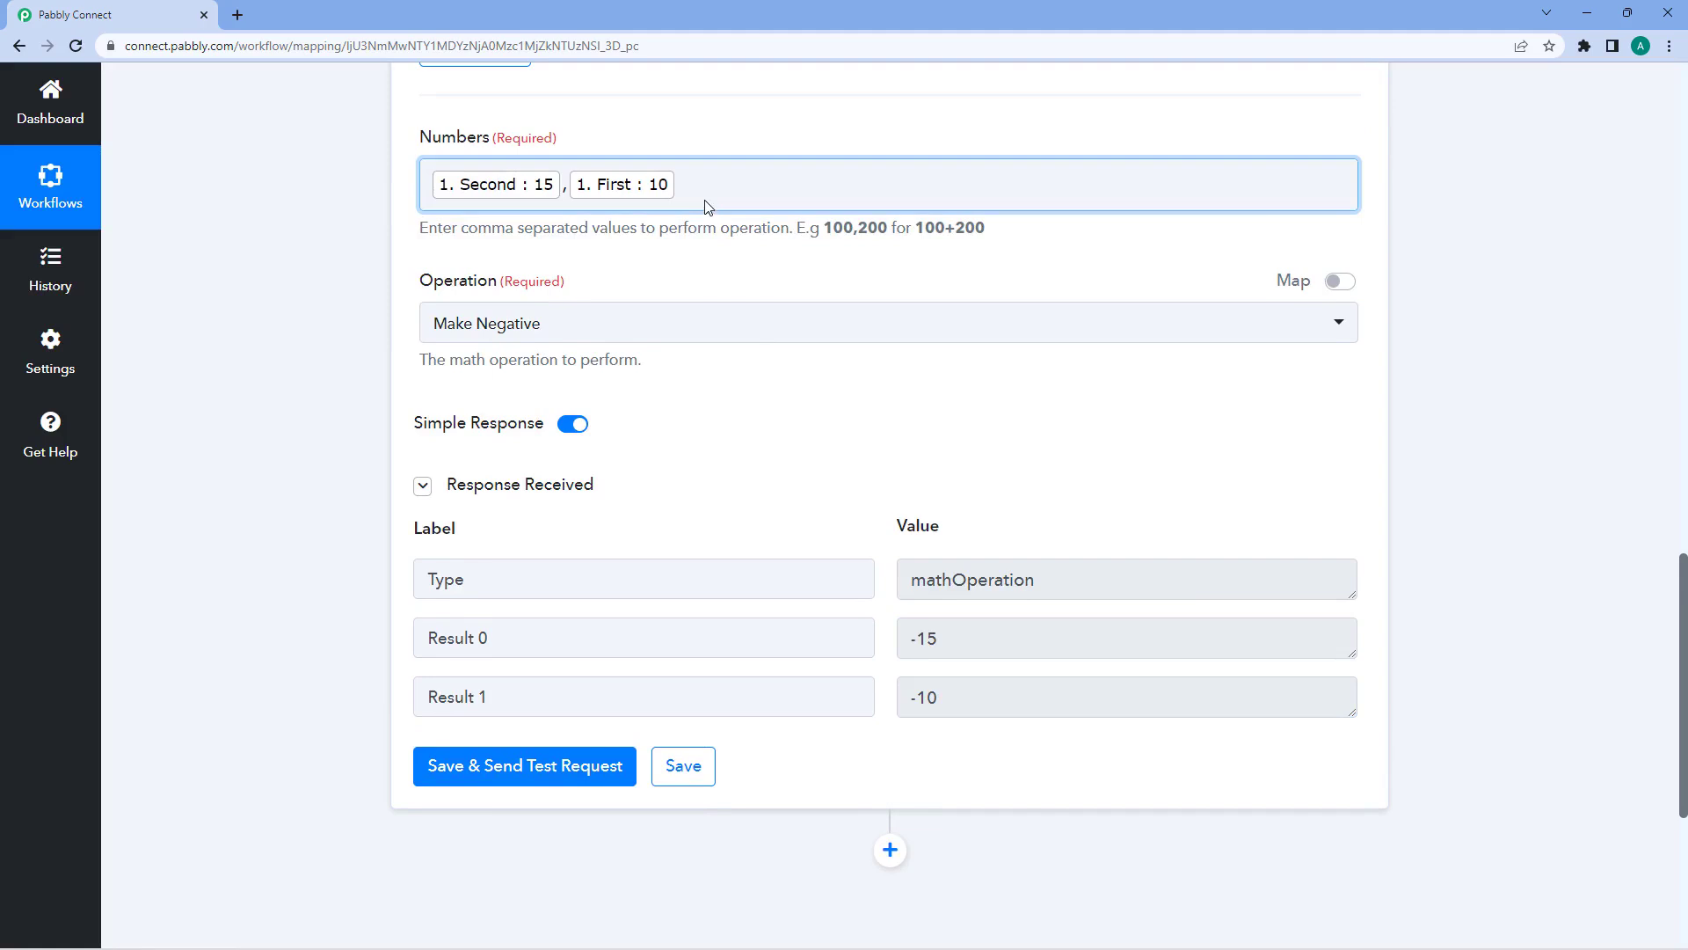
text(,55,45)
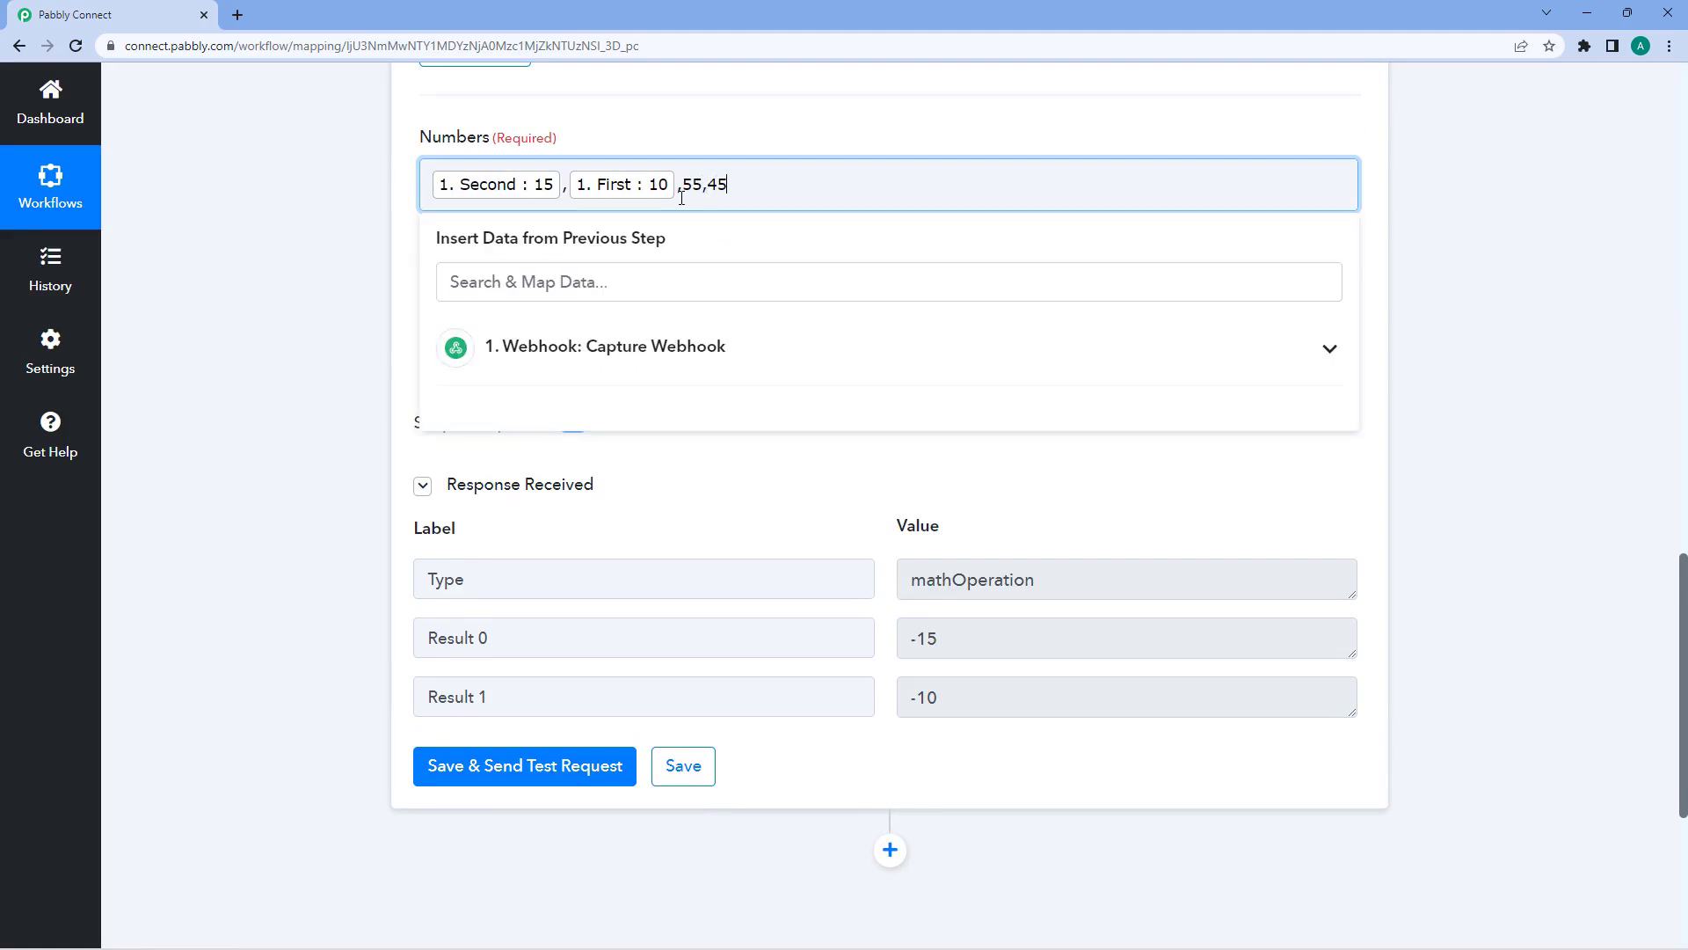
click(698, 501)
click(614, 765)
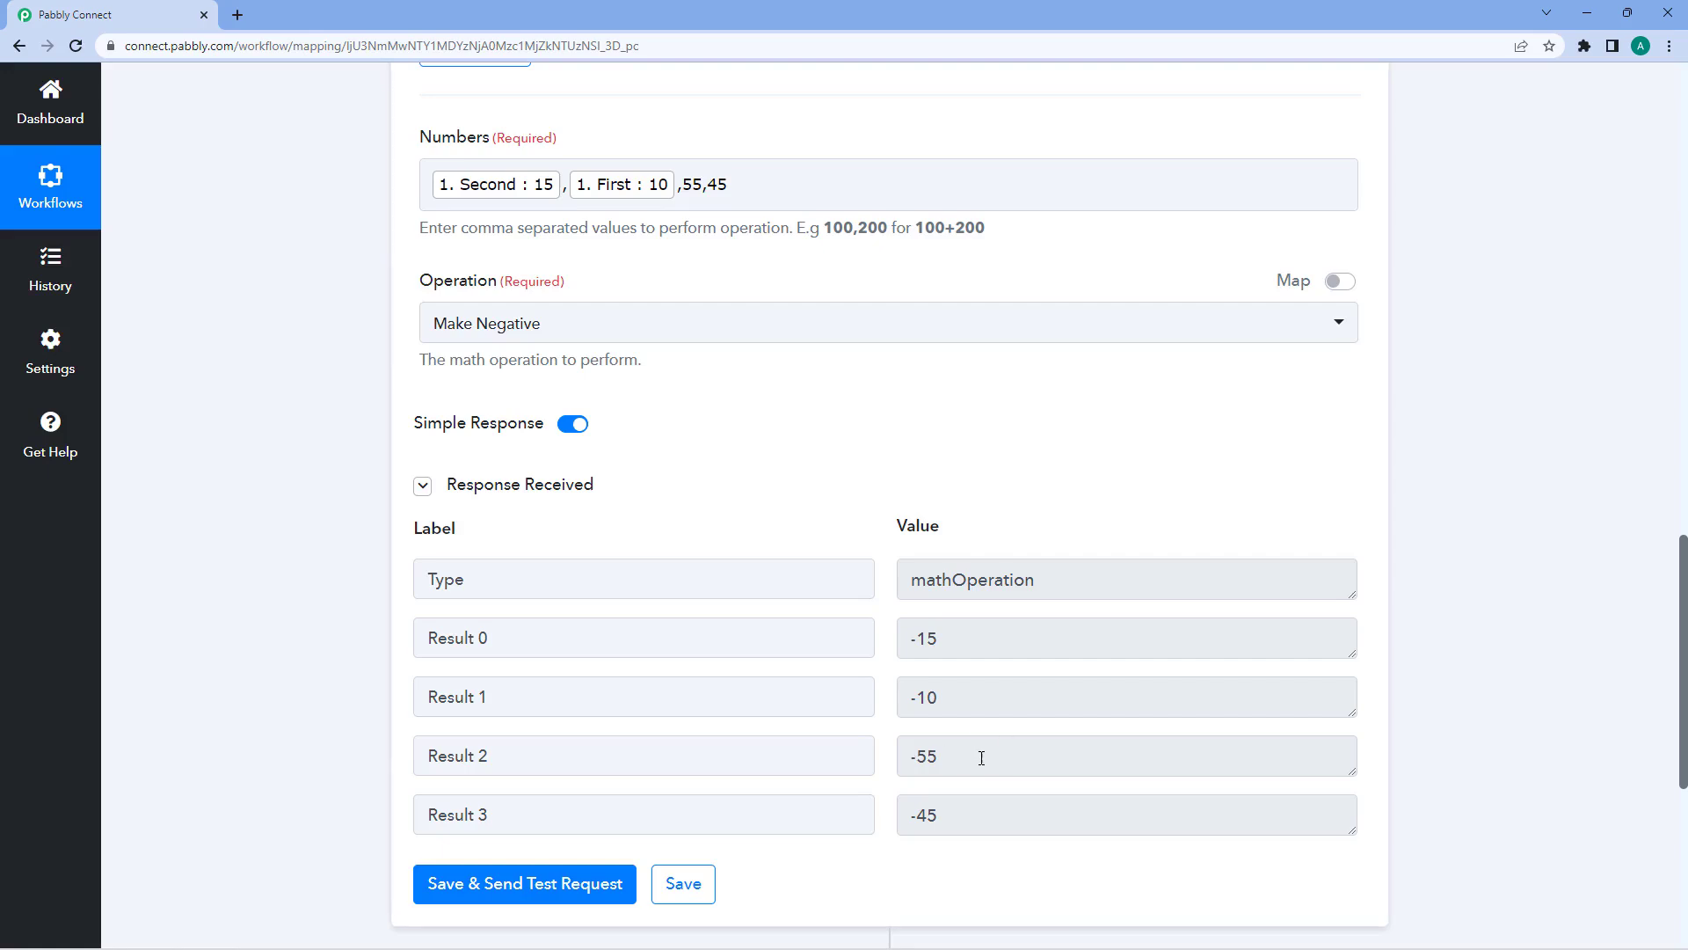
- Examine the returned values of Result 0 through Result 3 in the received response
drag(981, 758, 899, 717)
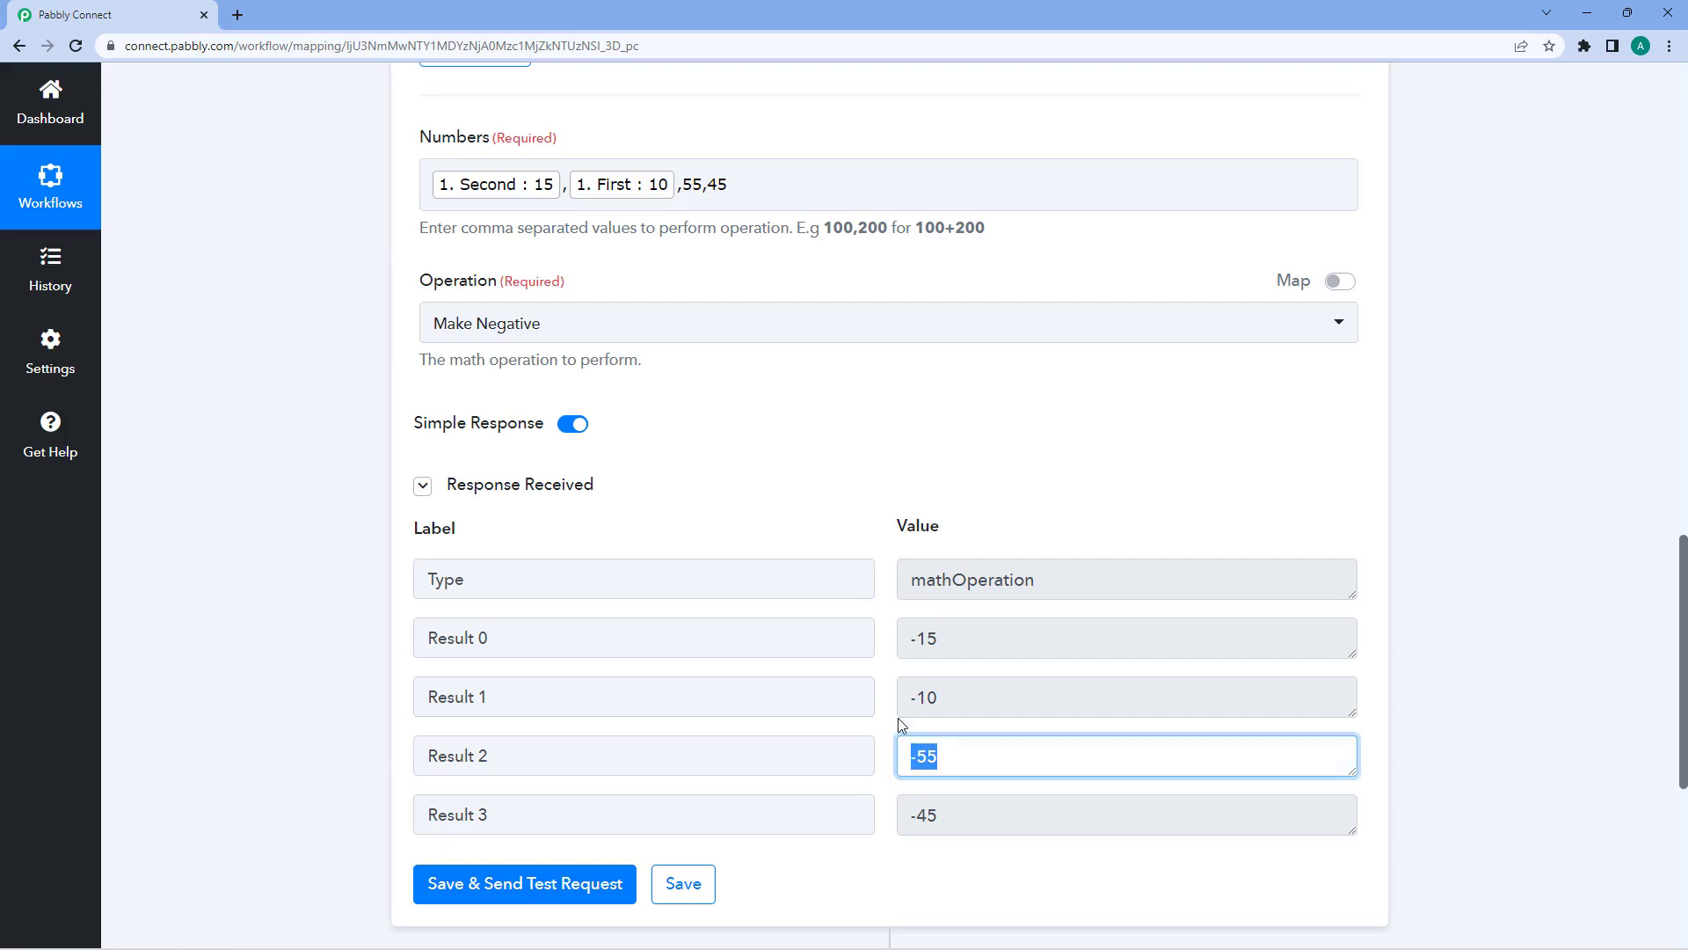
drag(956, 637, 884, 643)
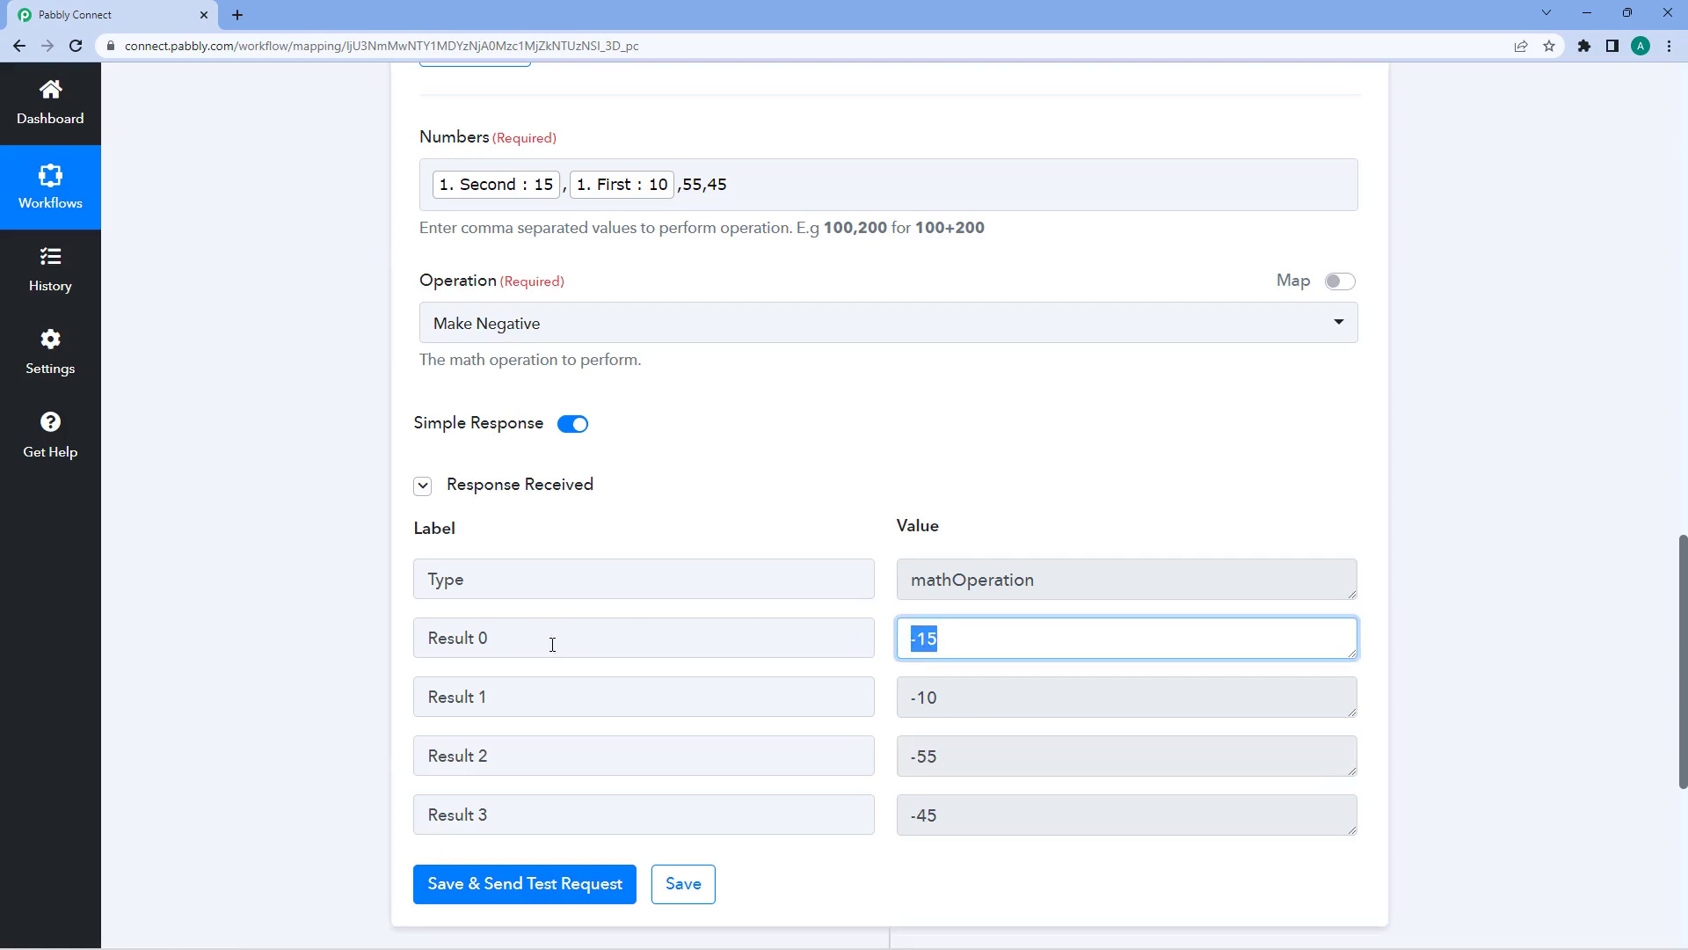
drag(1095, 695, 722, 701)
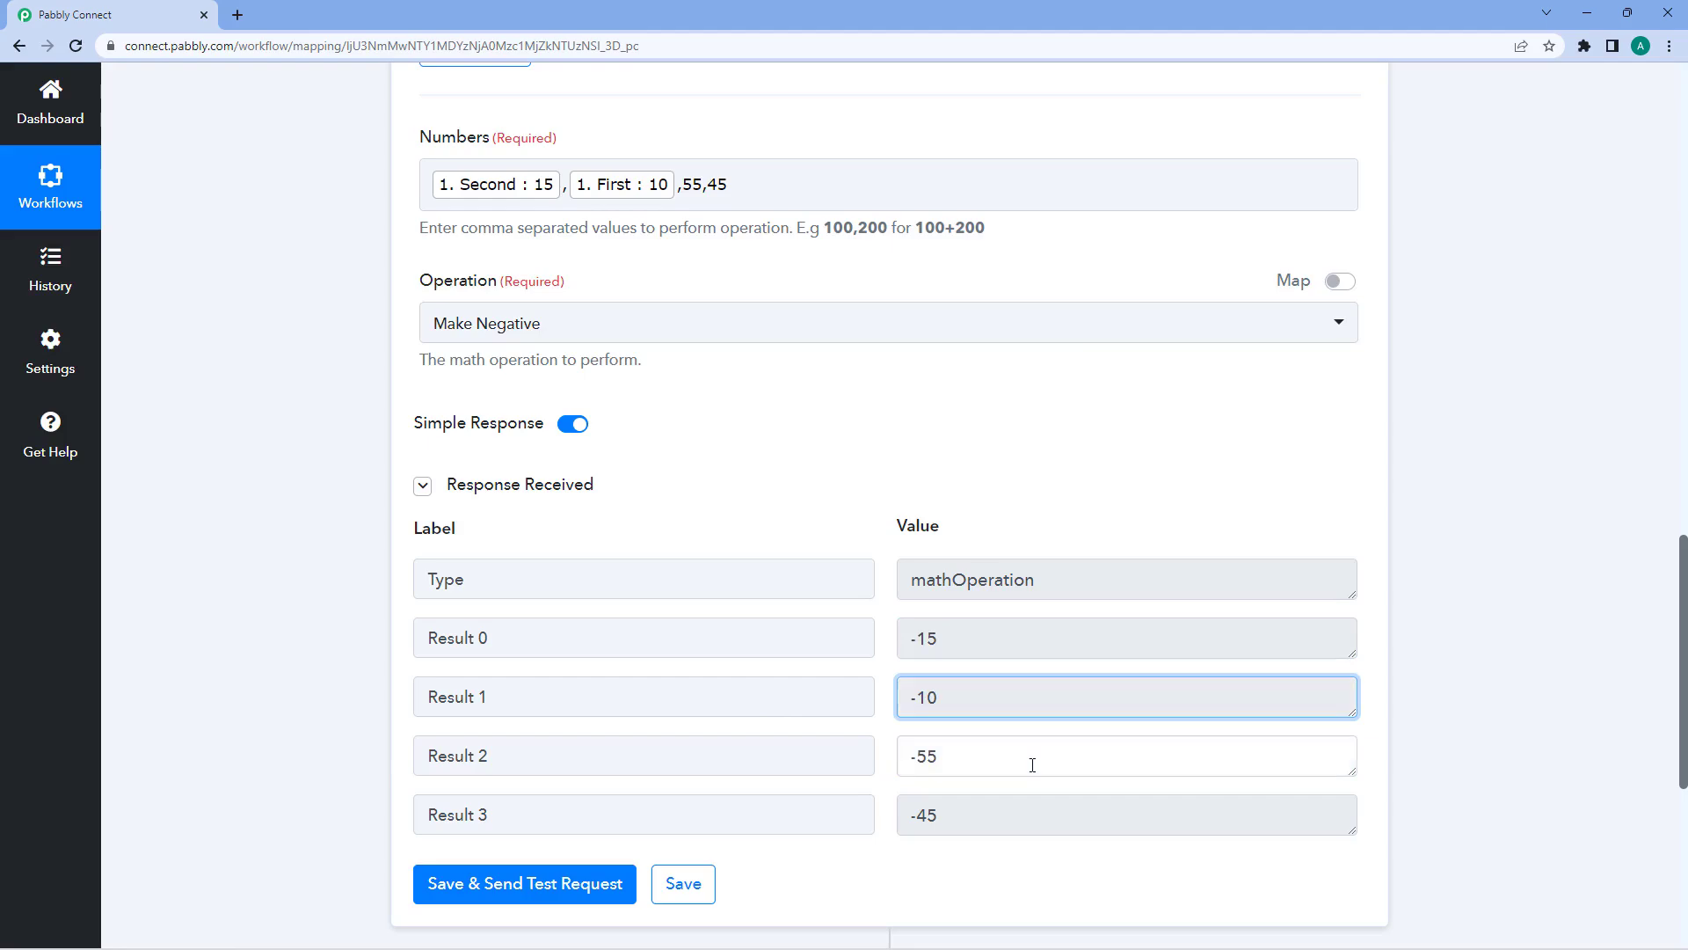
drag(1029, 757, 889, 780)
drag(987, 821, 850, 808)
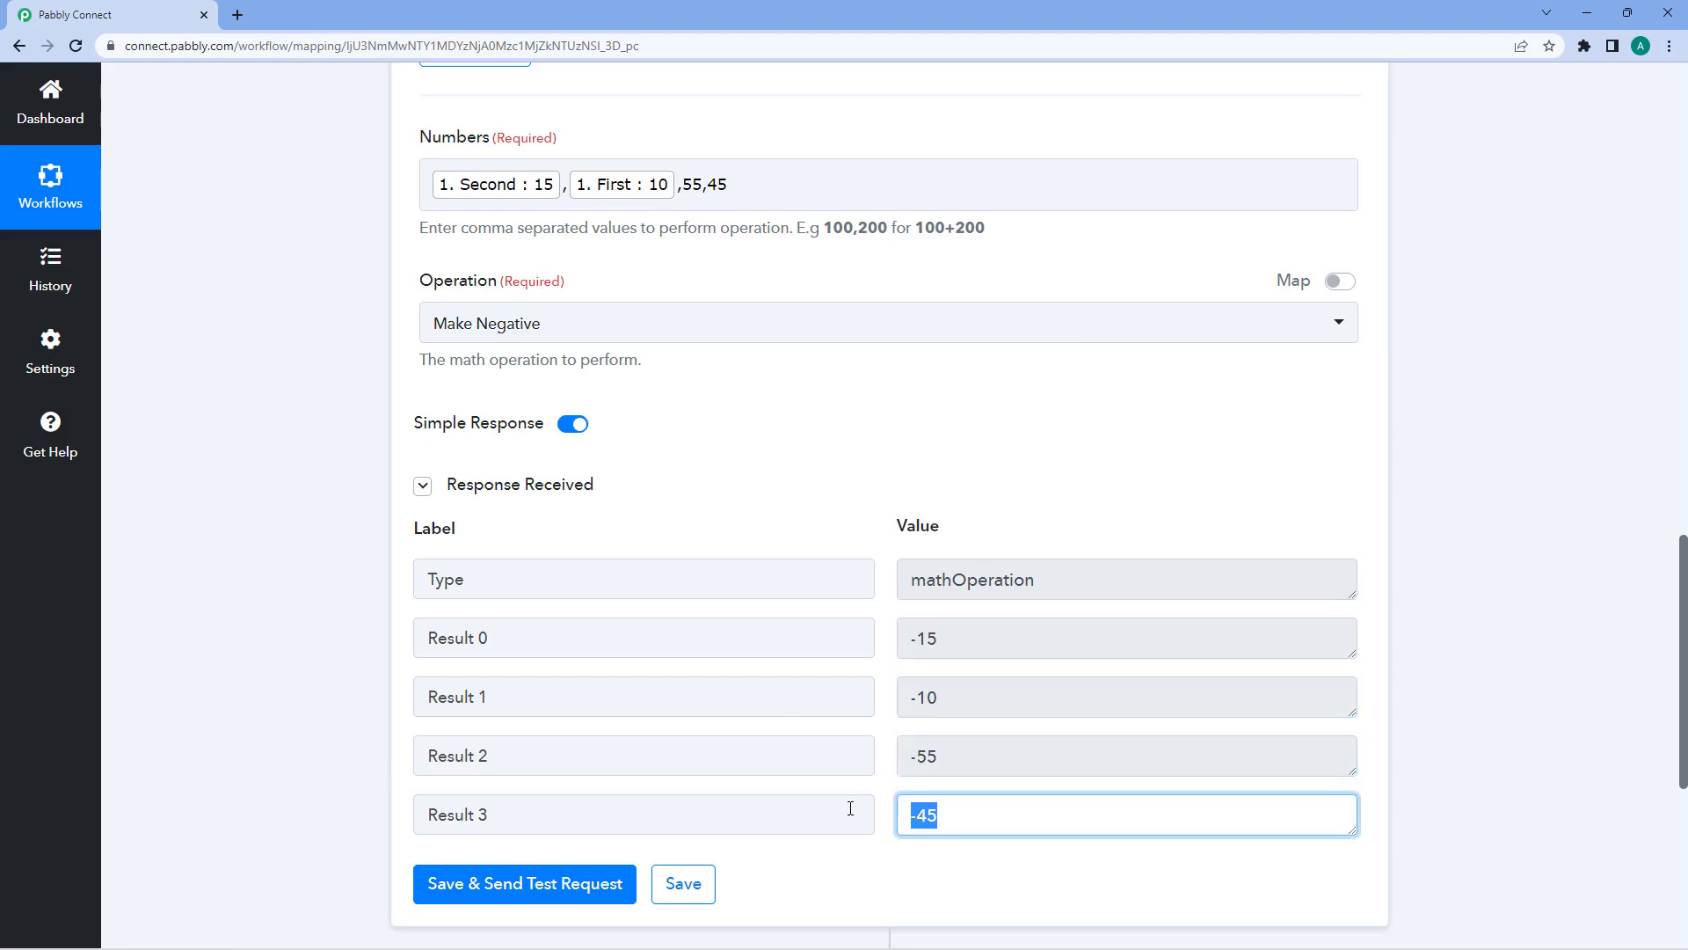
click(849, 479)
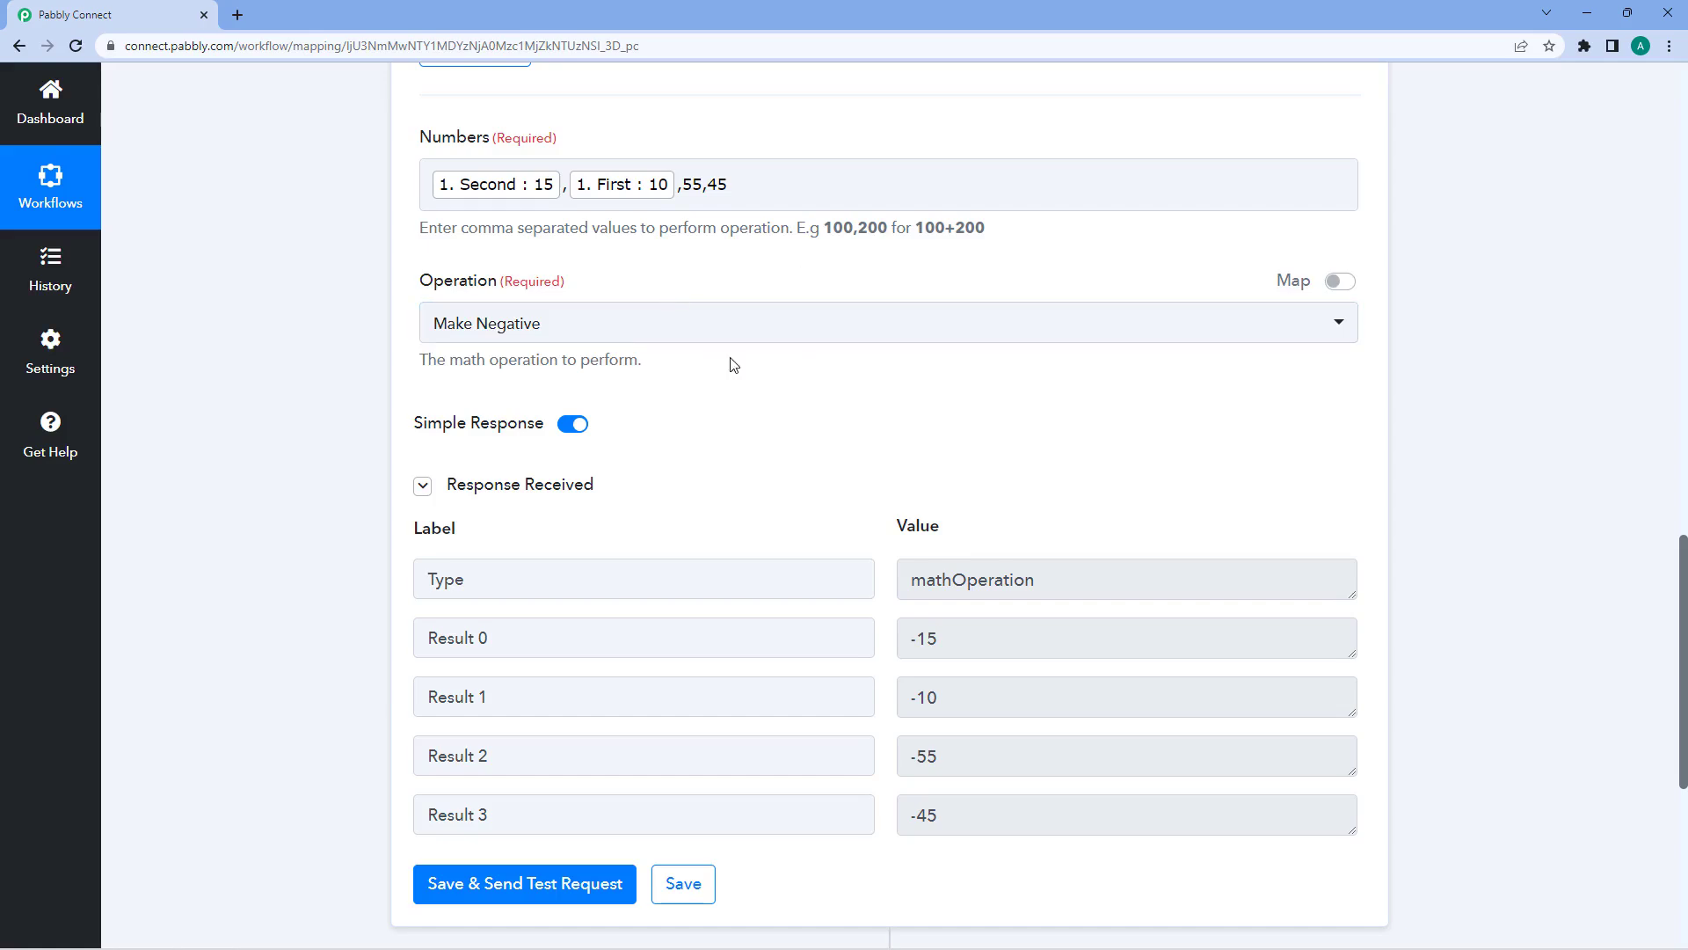
- Change the Number Formatter's action event to Counter and connect it
scroll(739, 367, up, 2)
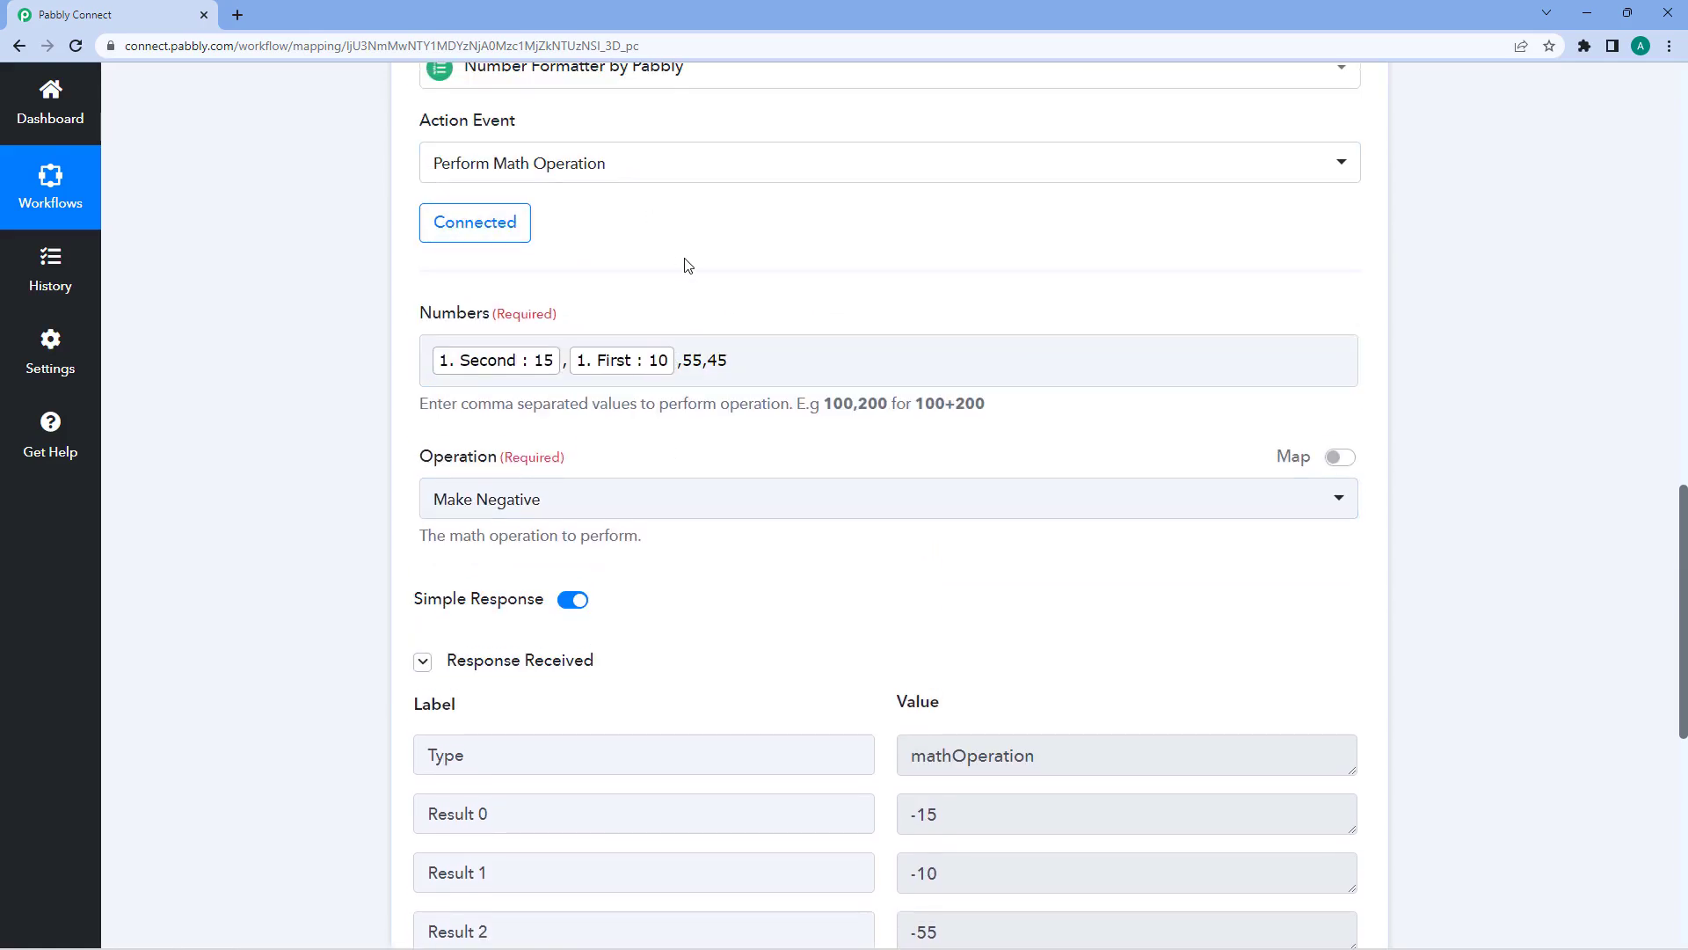
scroll(686, 263, up, 2)
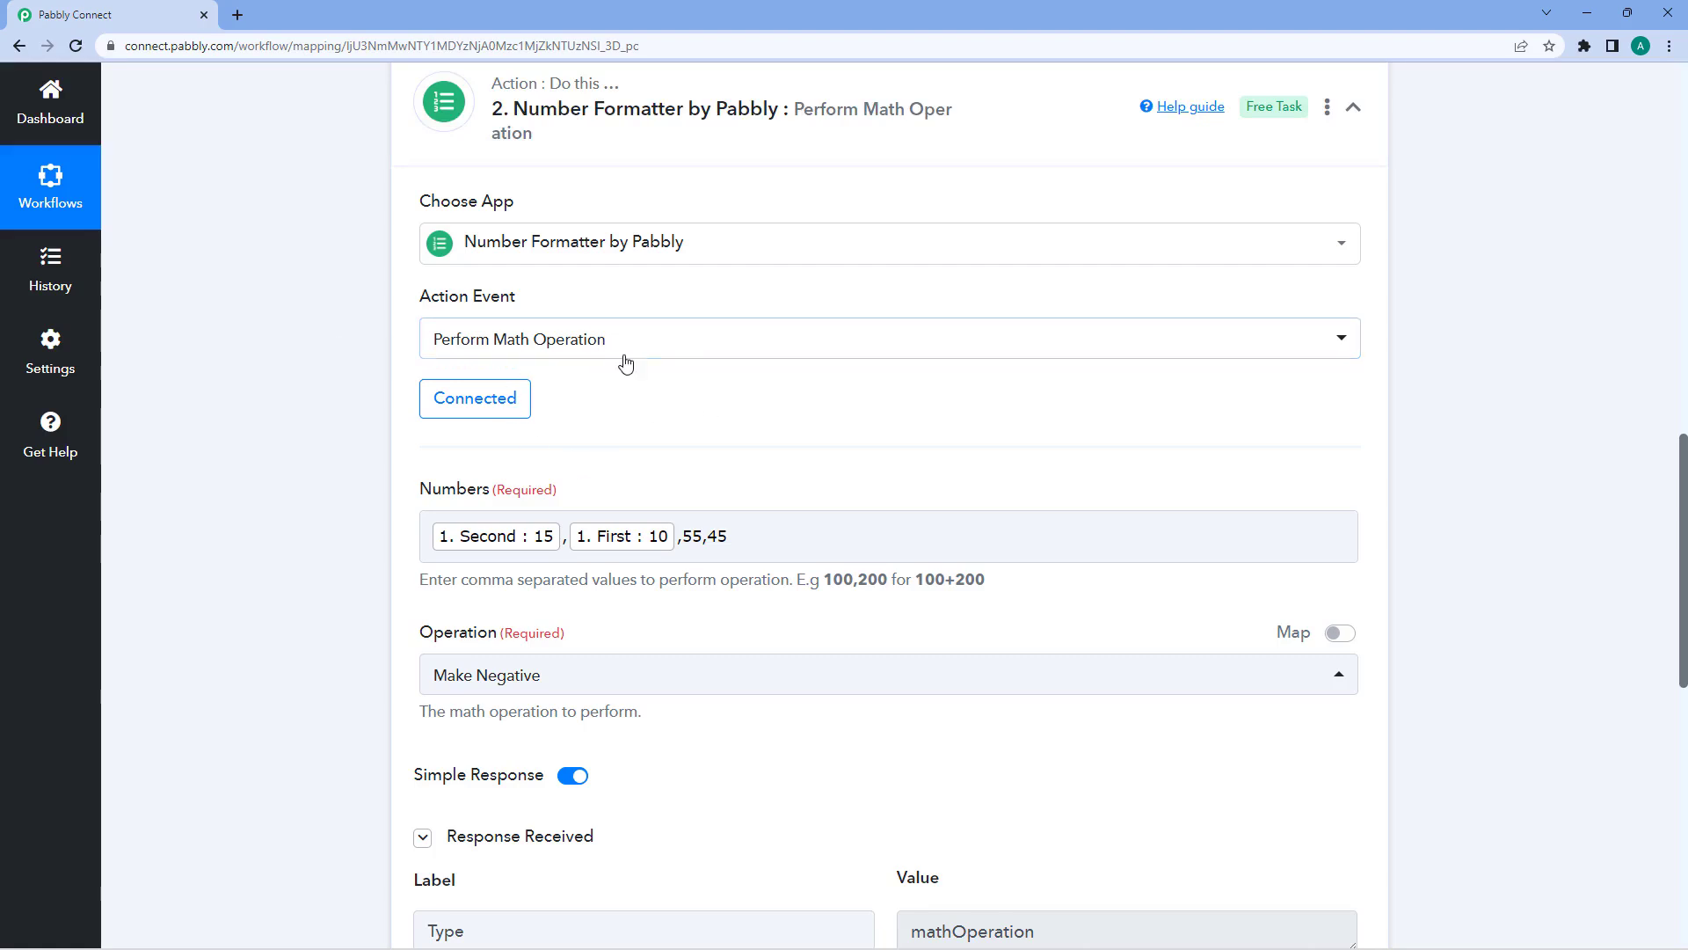
click(450, 350)
scroll(332, 404, down, 1)
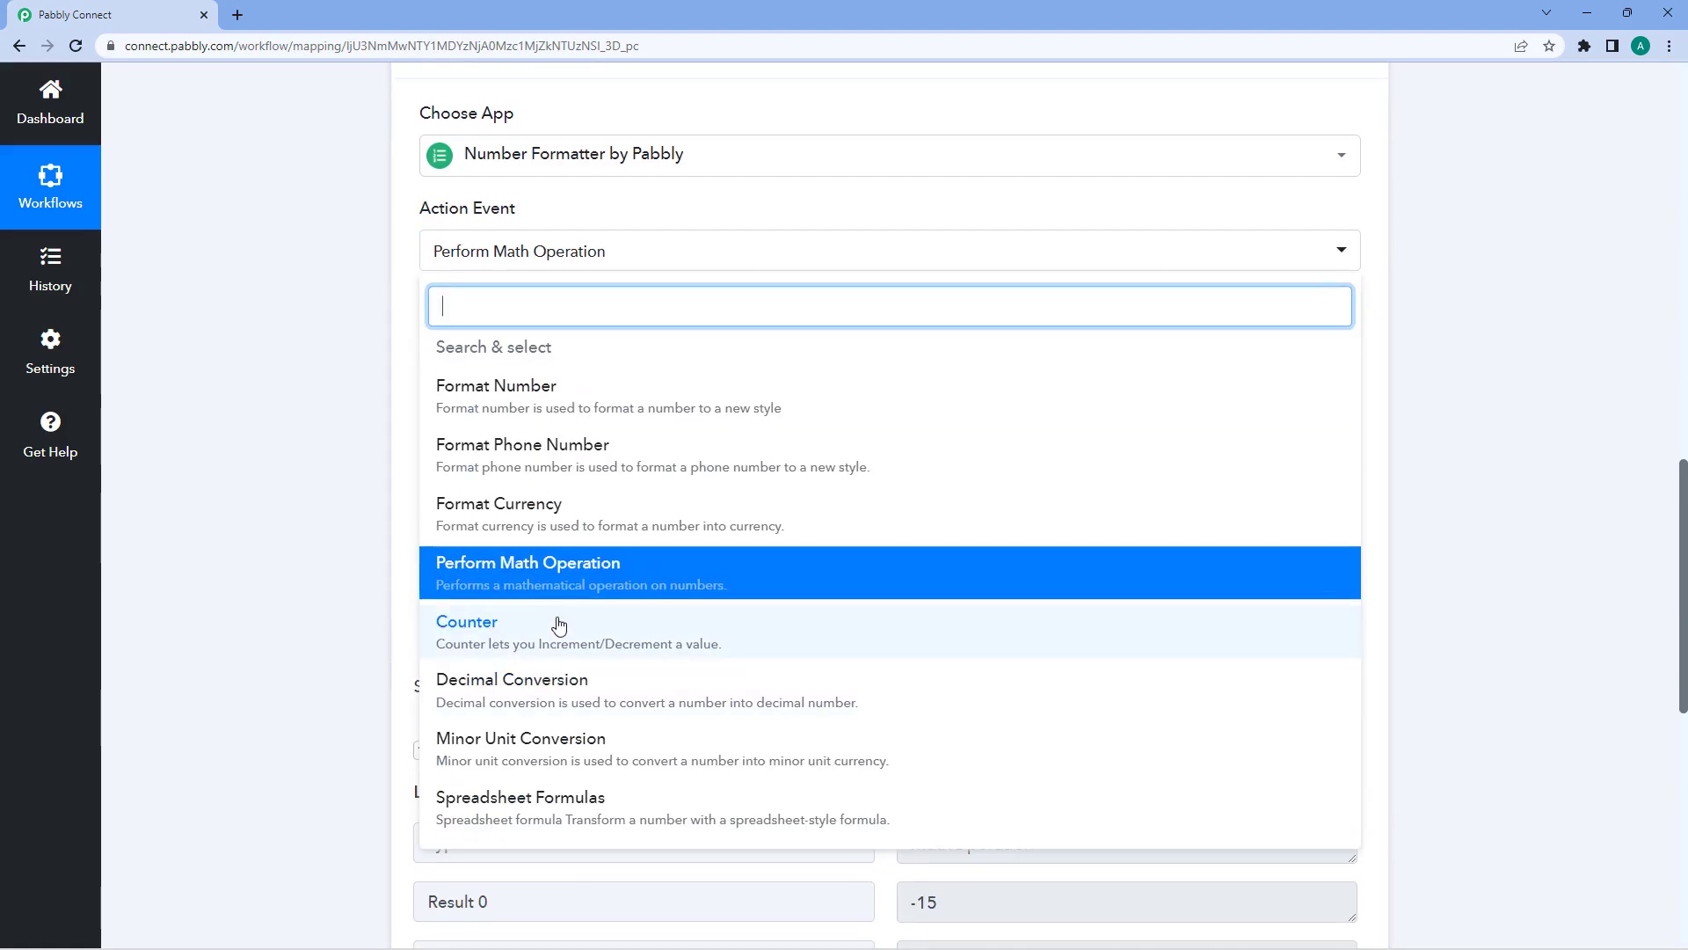
click(555, 627)
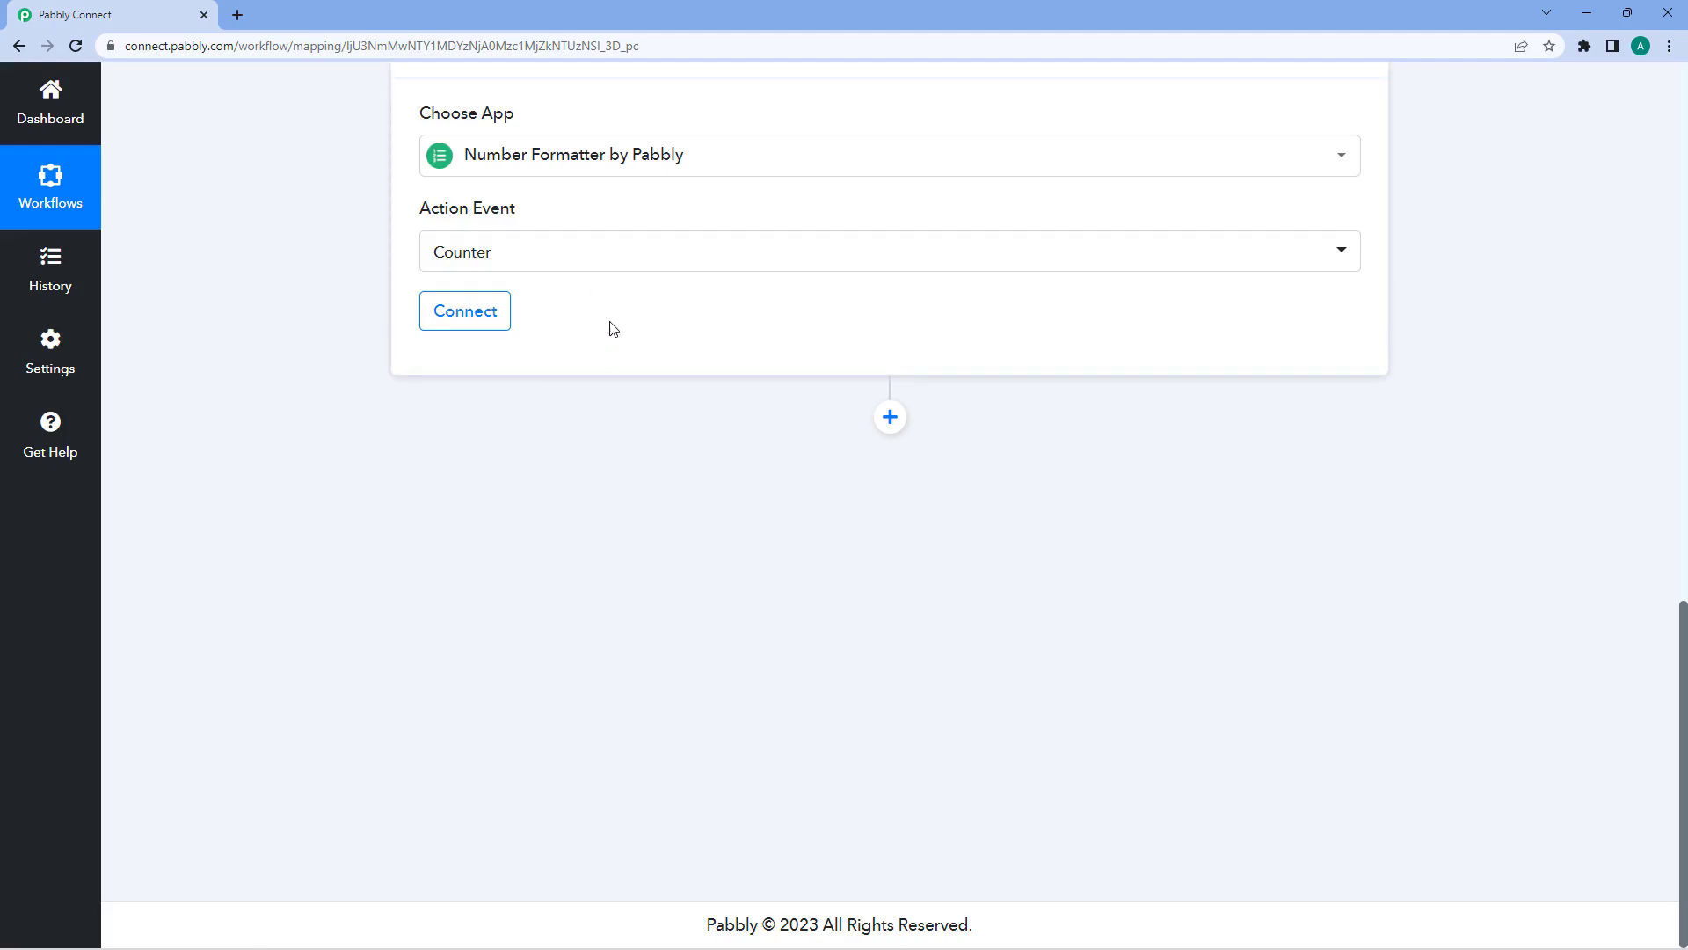
click(442, 316)
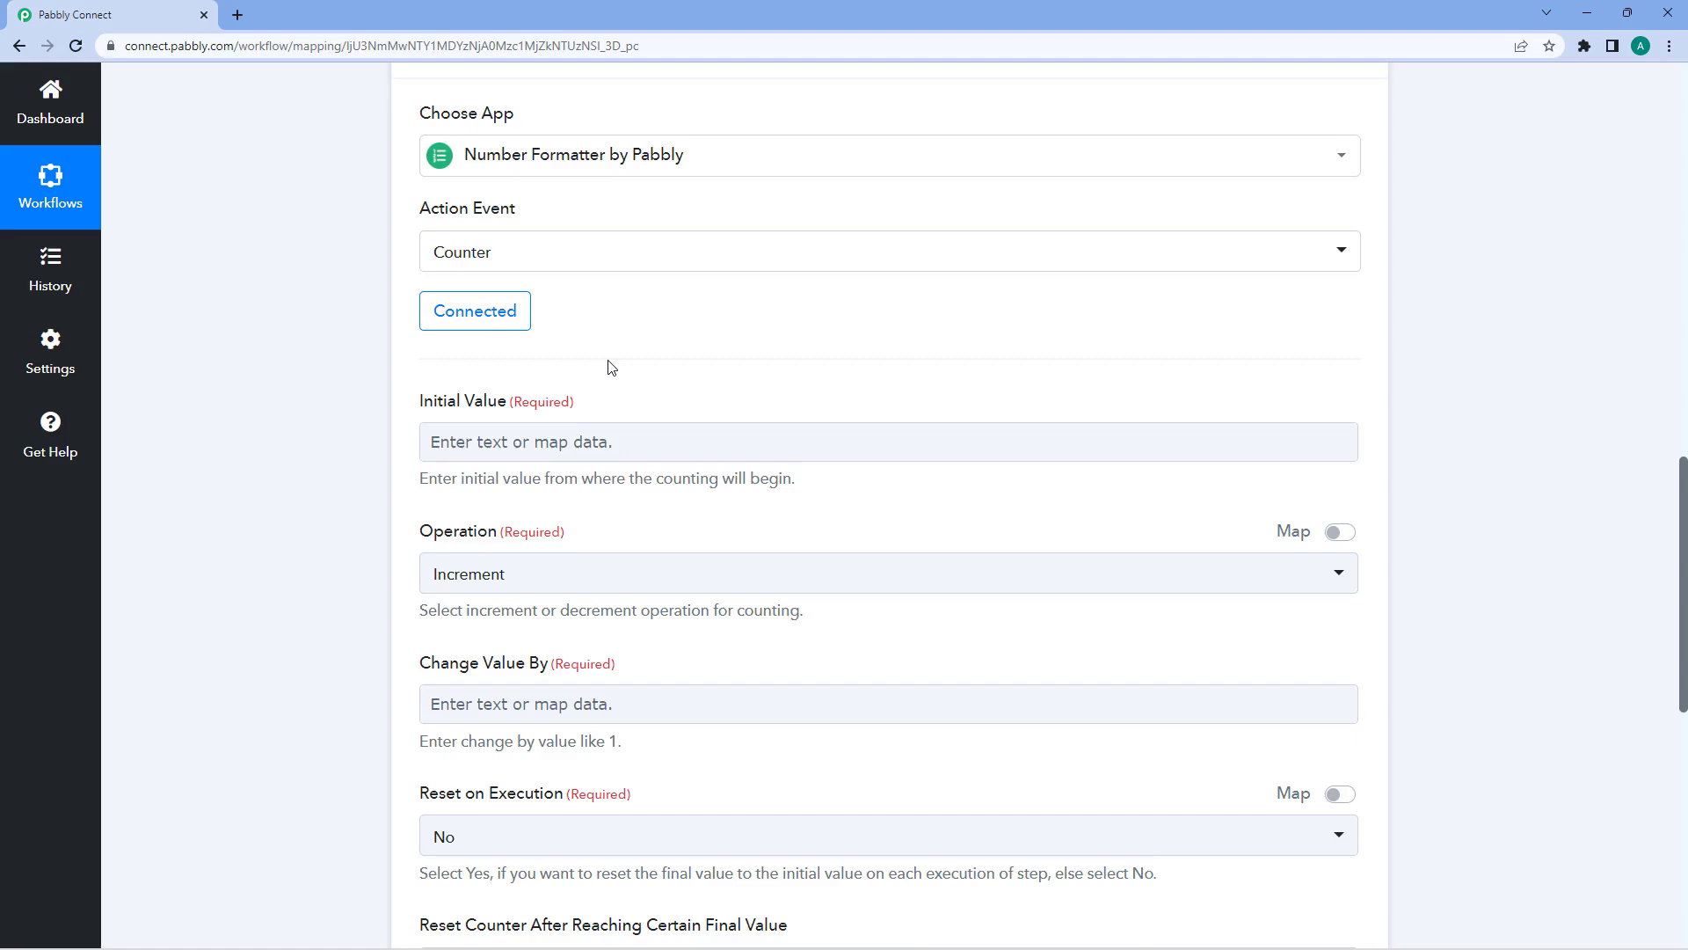
- Set the counter's initial value to 0 and its operation to Increment
scroll(612, 368, down, 1)
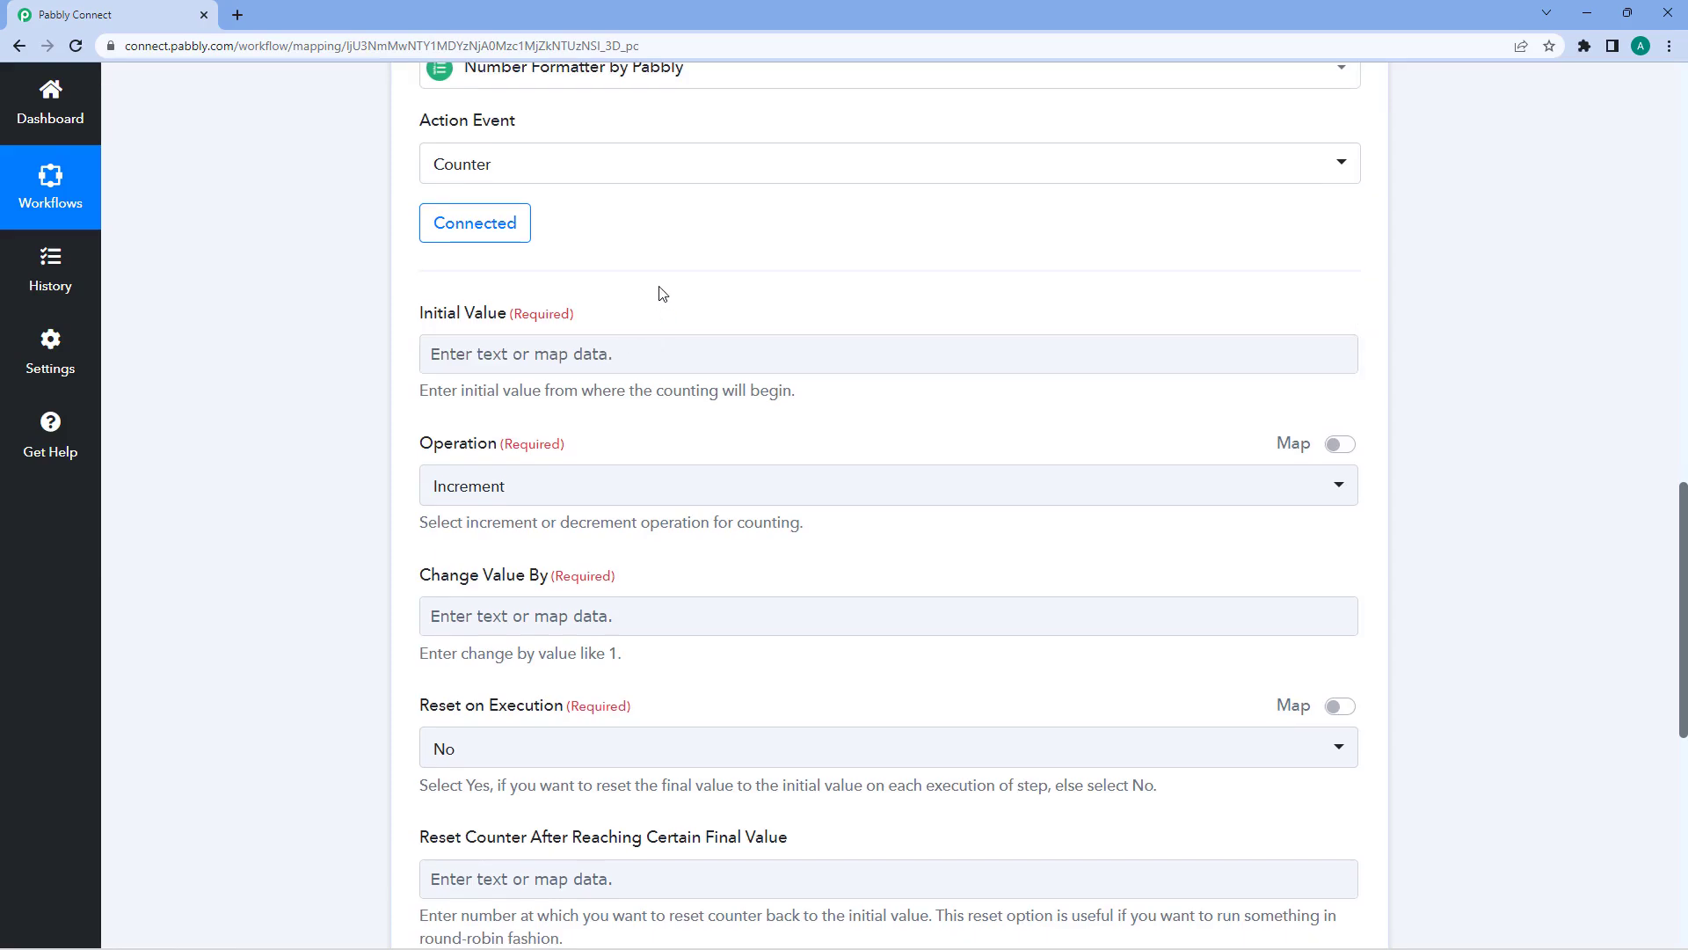
click(474, 351)
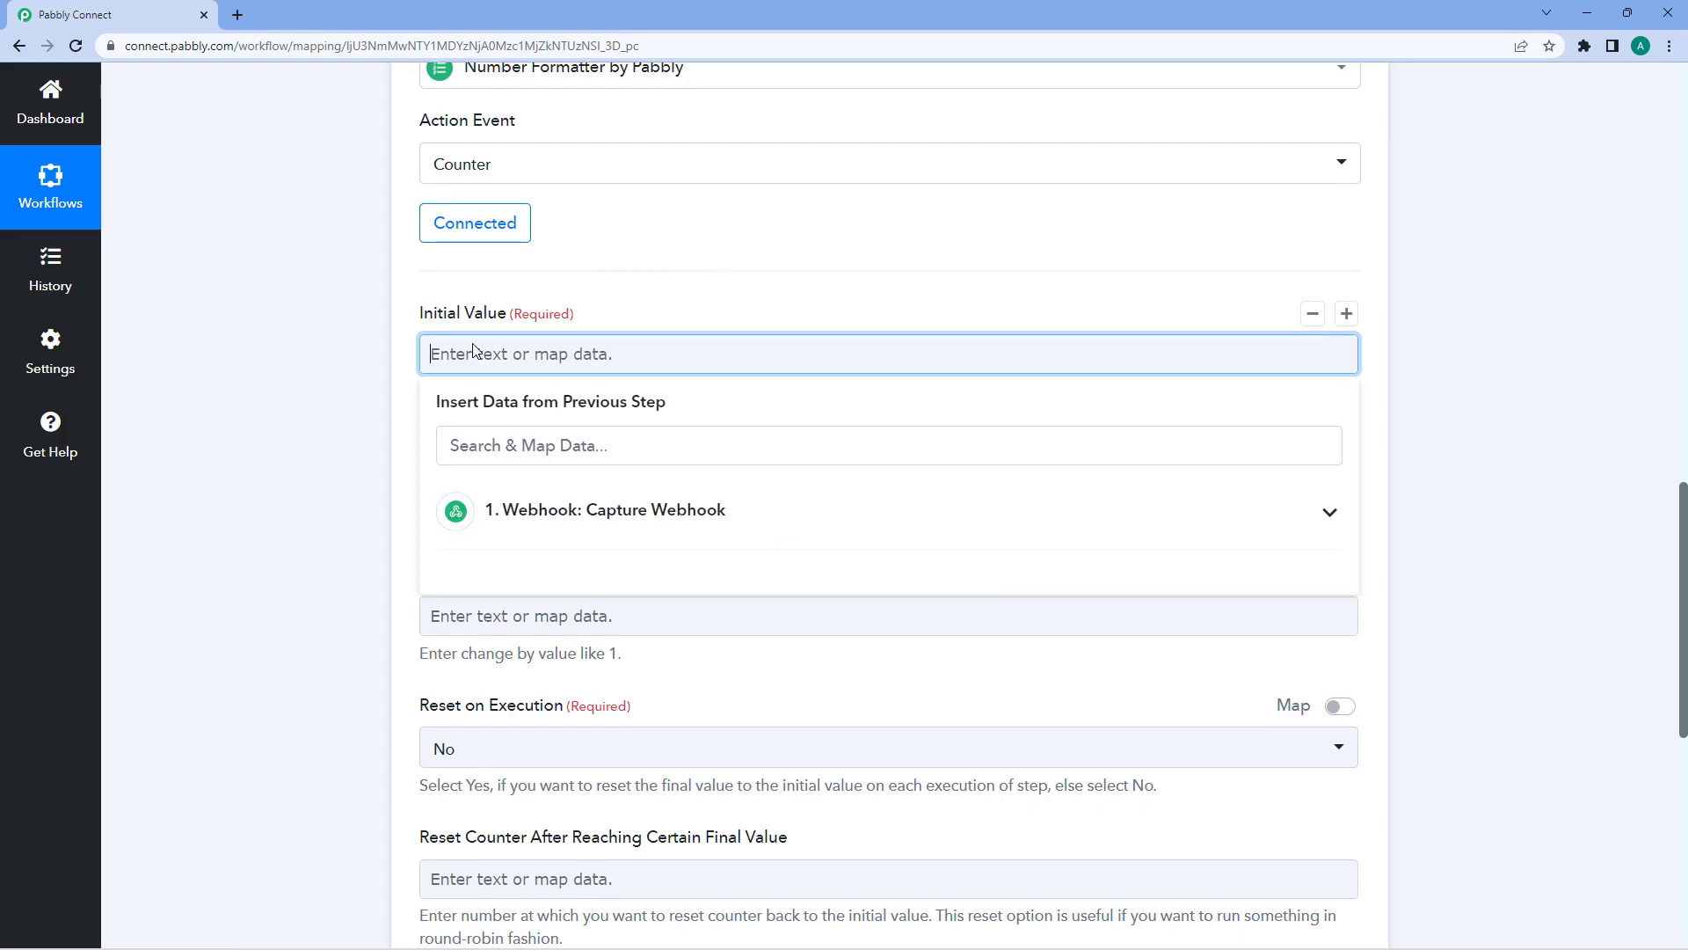
text(0)
click(387, 382)
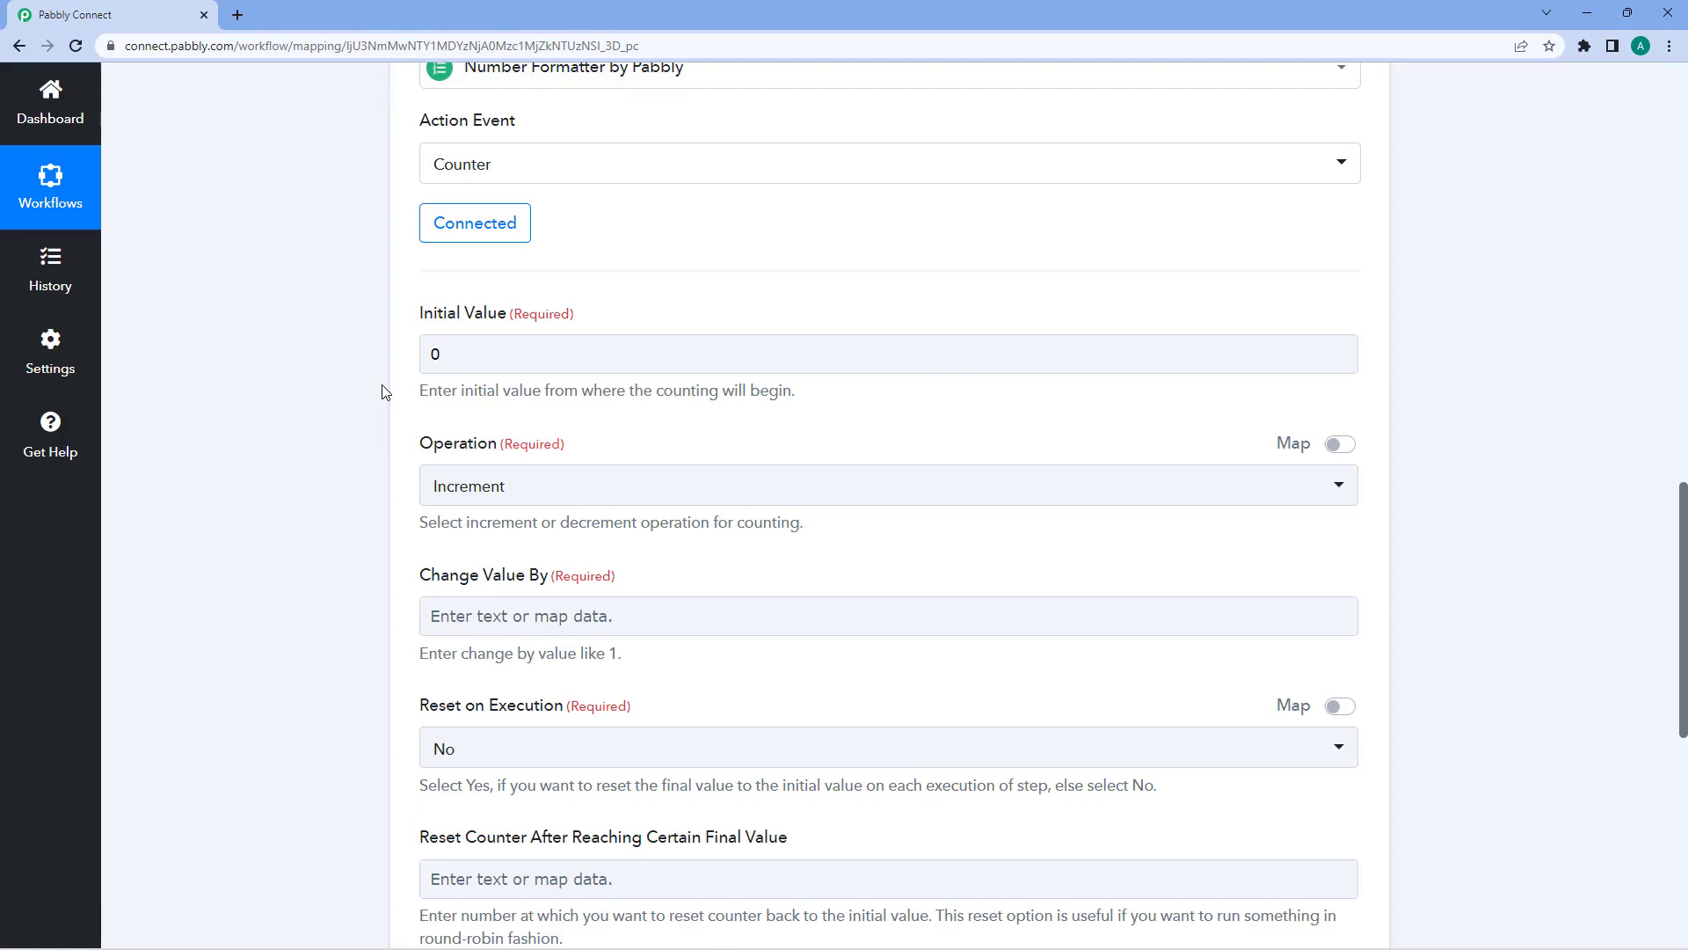
scroll(421, 396, down, 1)
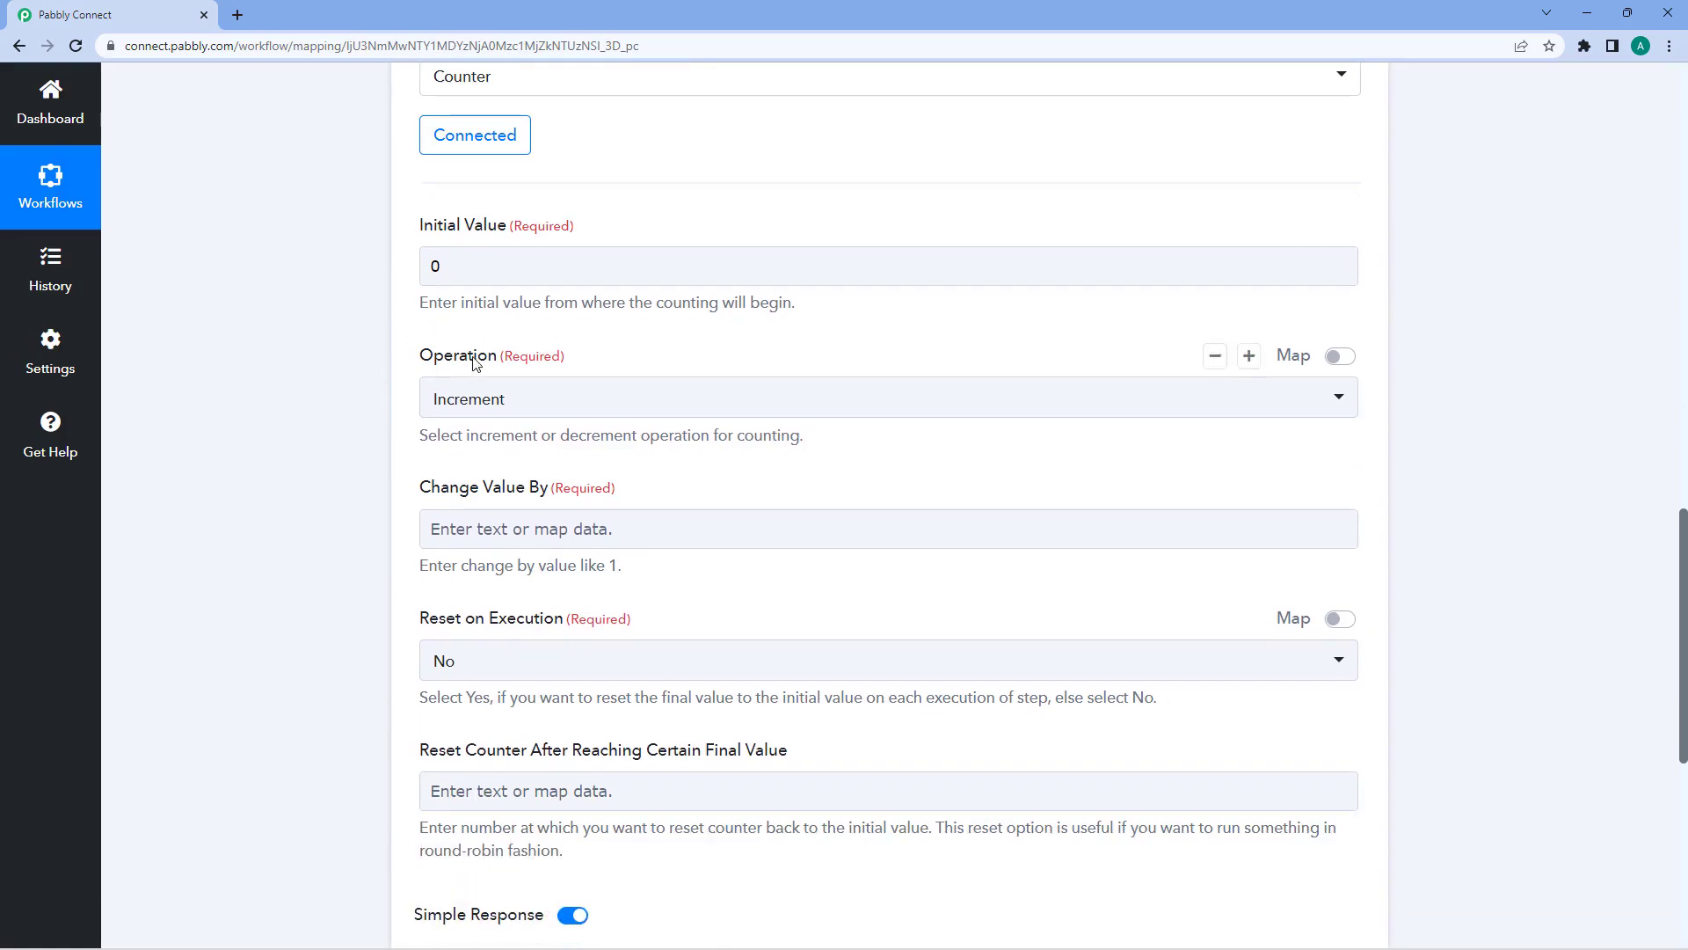
click(497, 401)
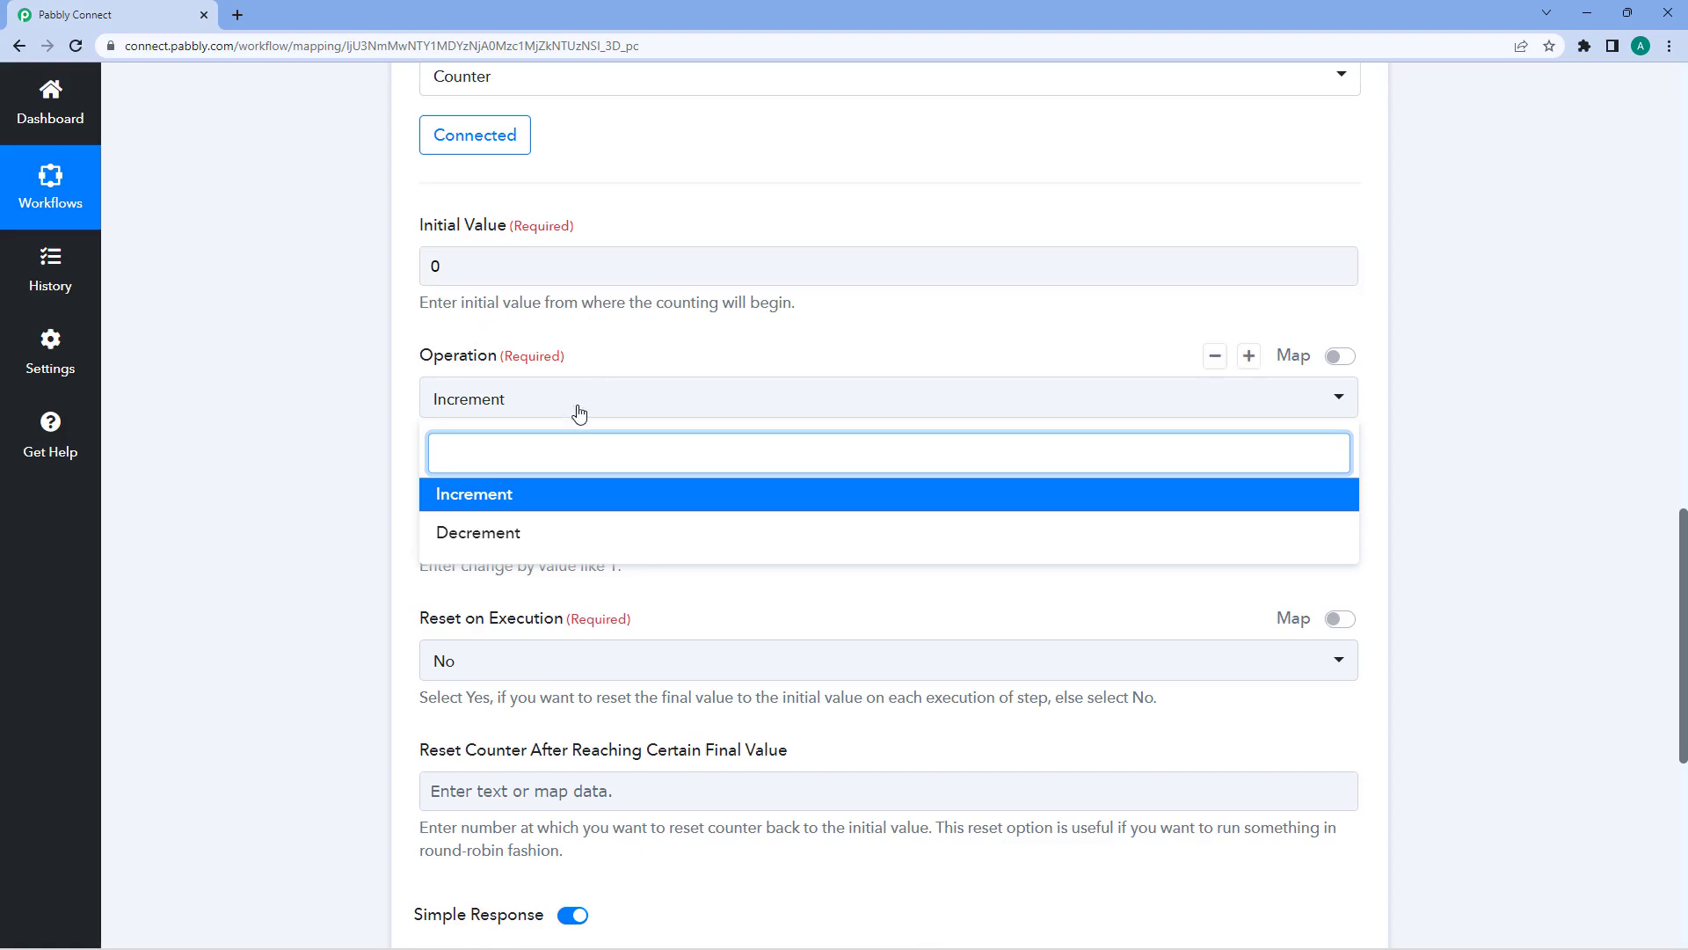
click(504, 495)
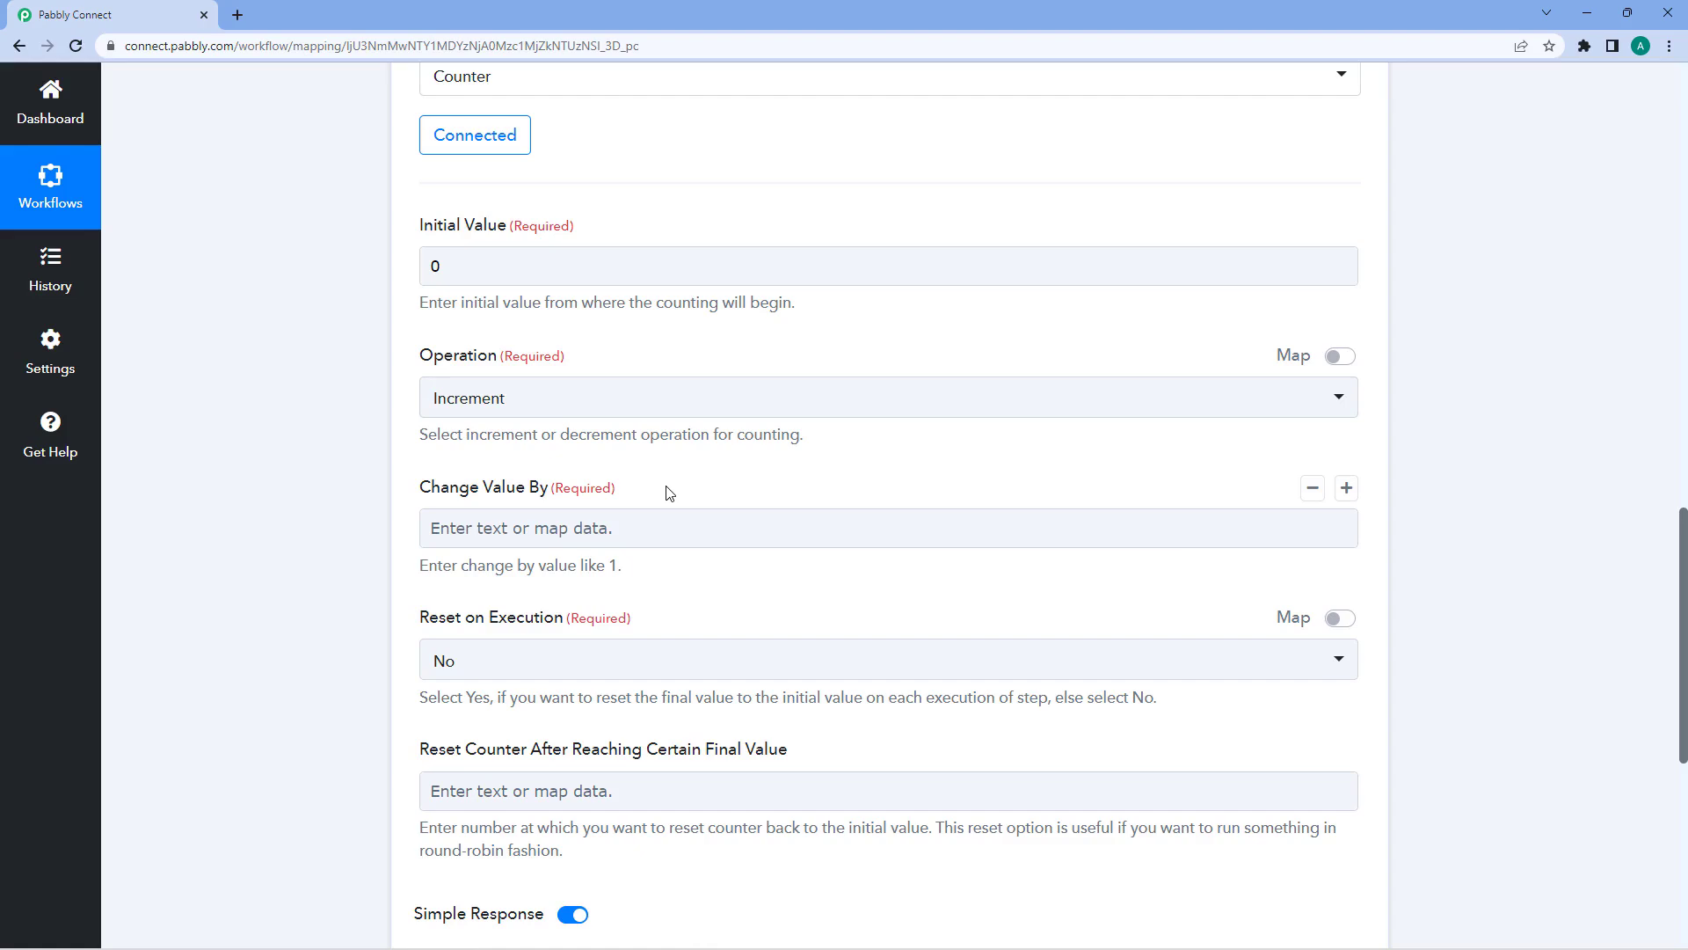
- Set the counter's Change Value By amount to 1
click(469, 263)
click(517, 530)
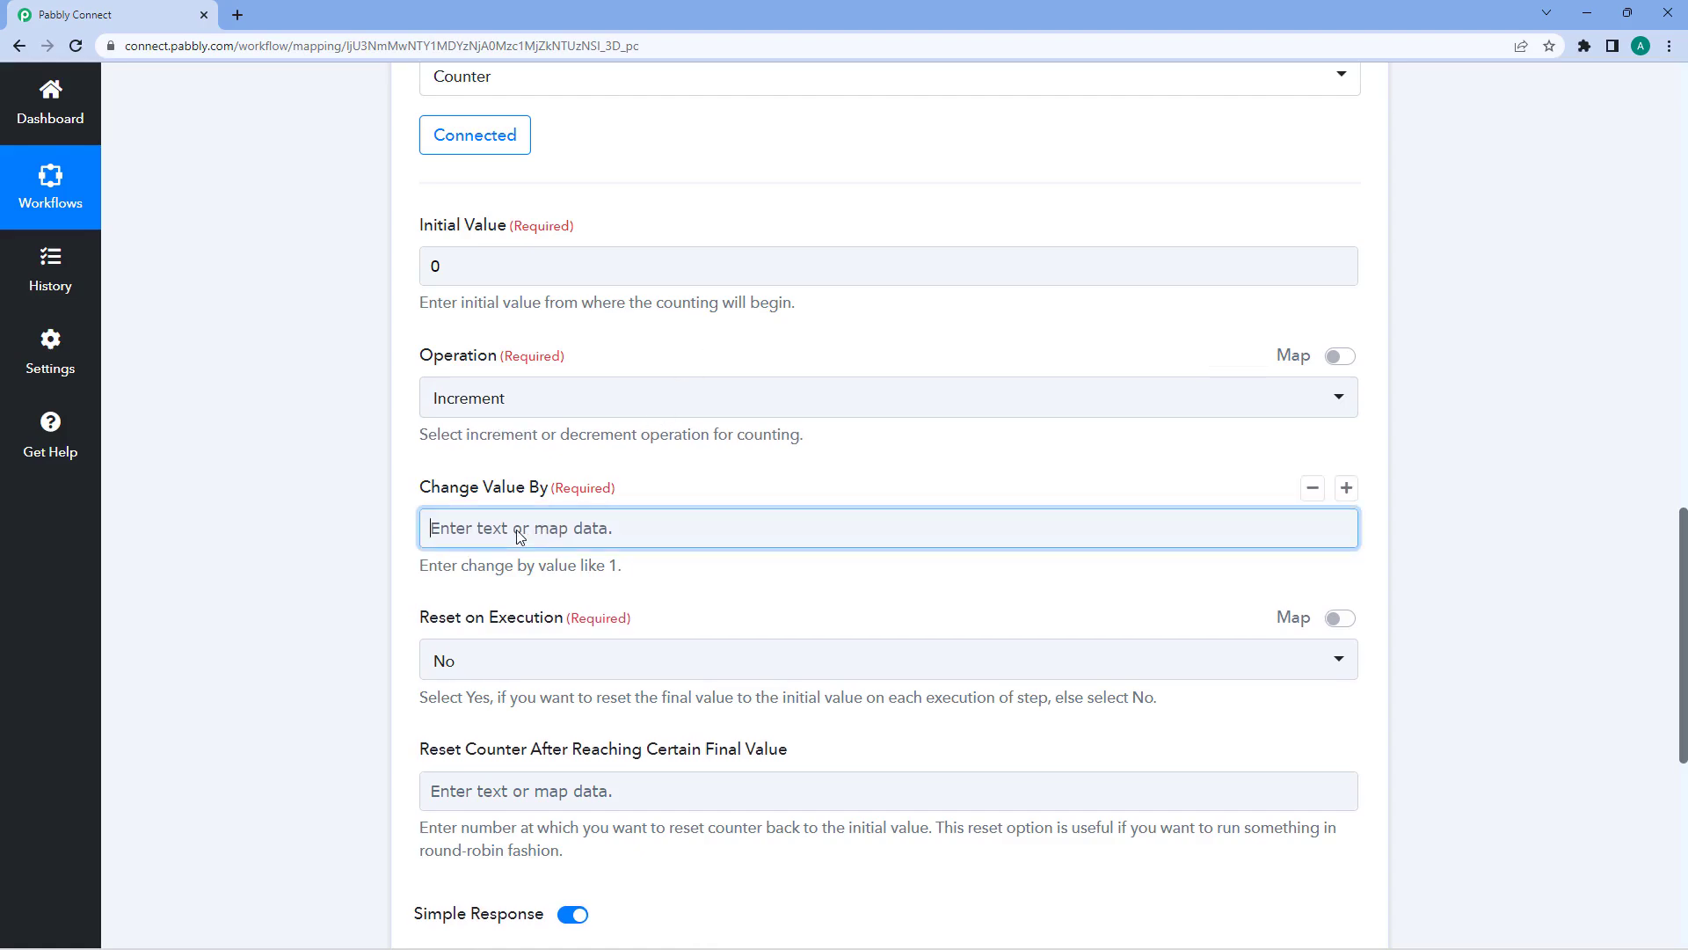
scroll(413, 480, down, 1)
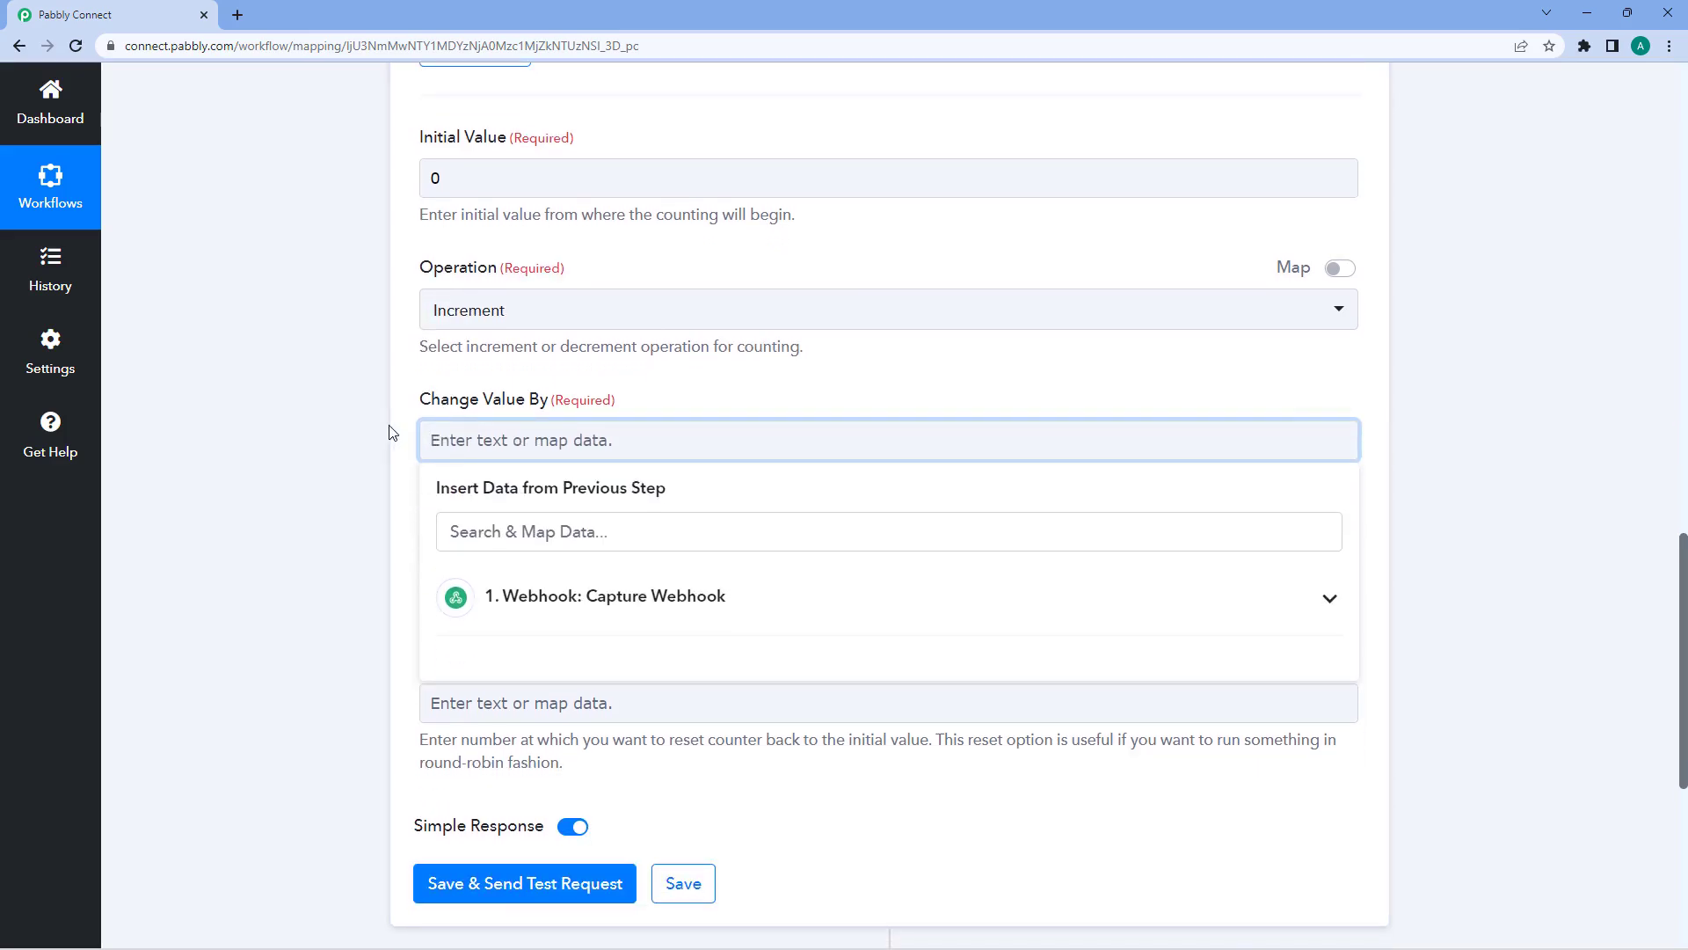
text(1)
click(414, 366)
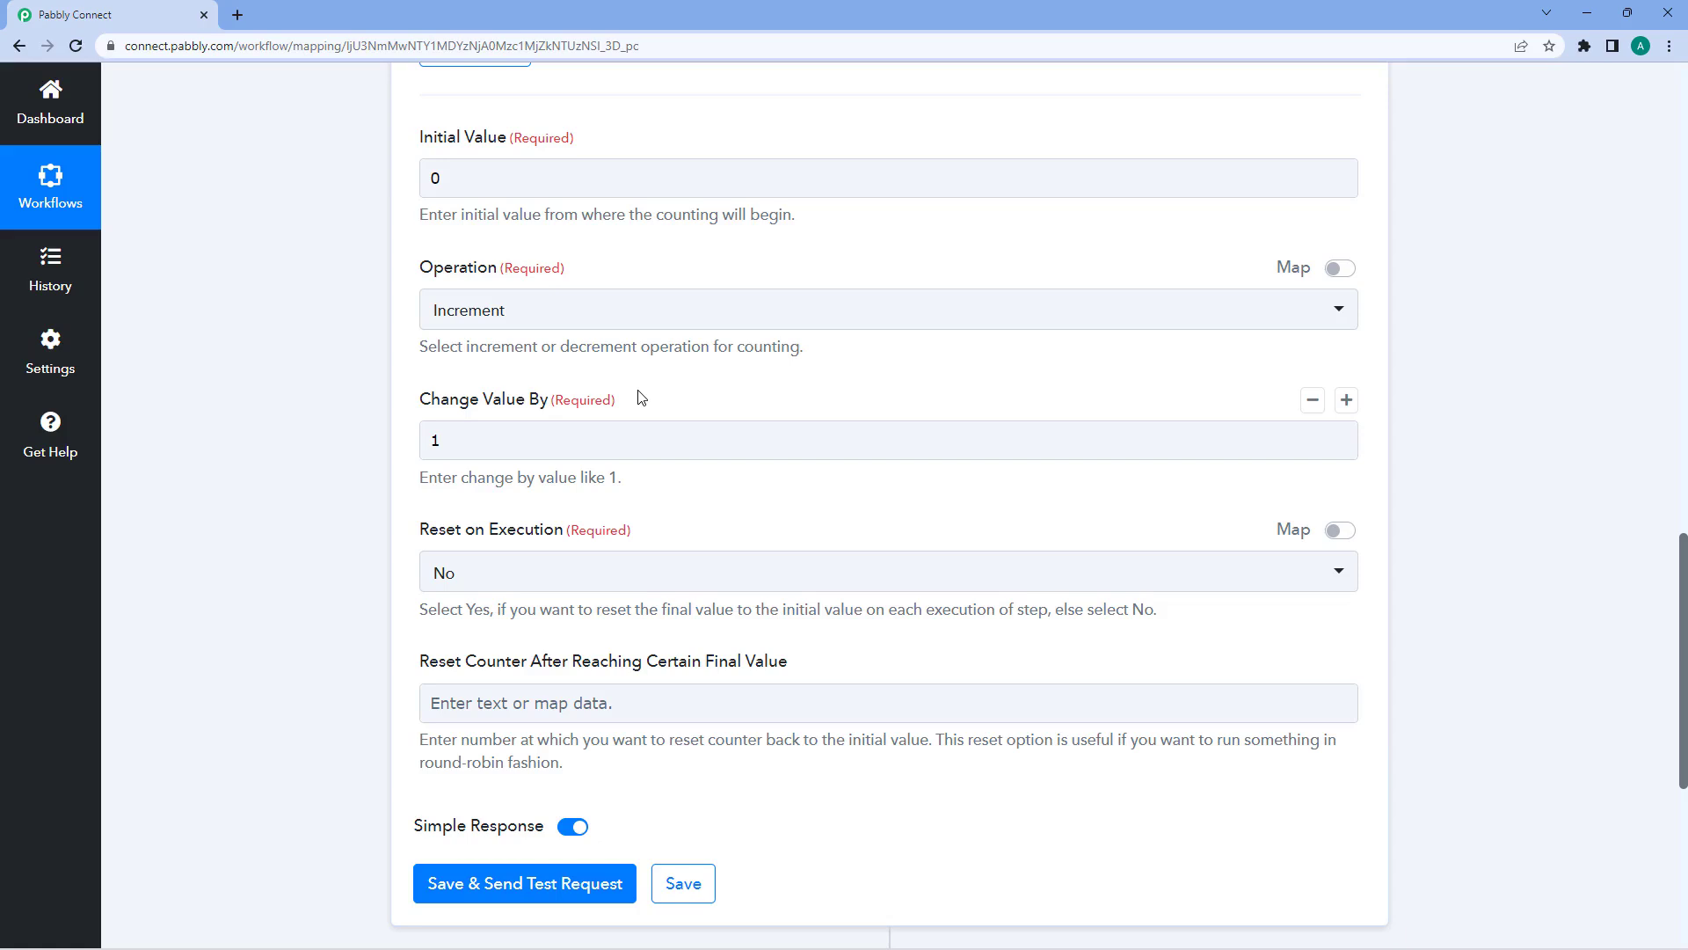
- Set the counter to reset after reaching a final value of 3, leaving Reset on Execution at No
scroll(645, 400, down, 2)
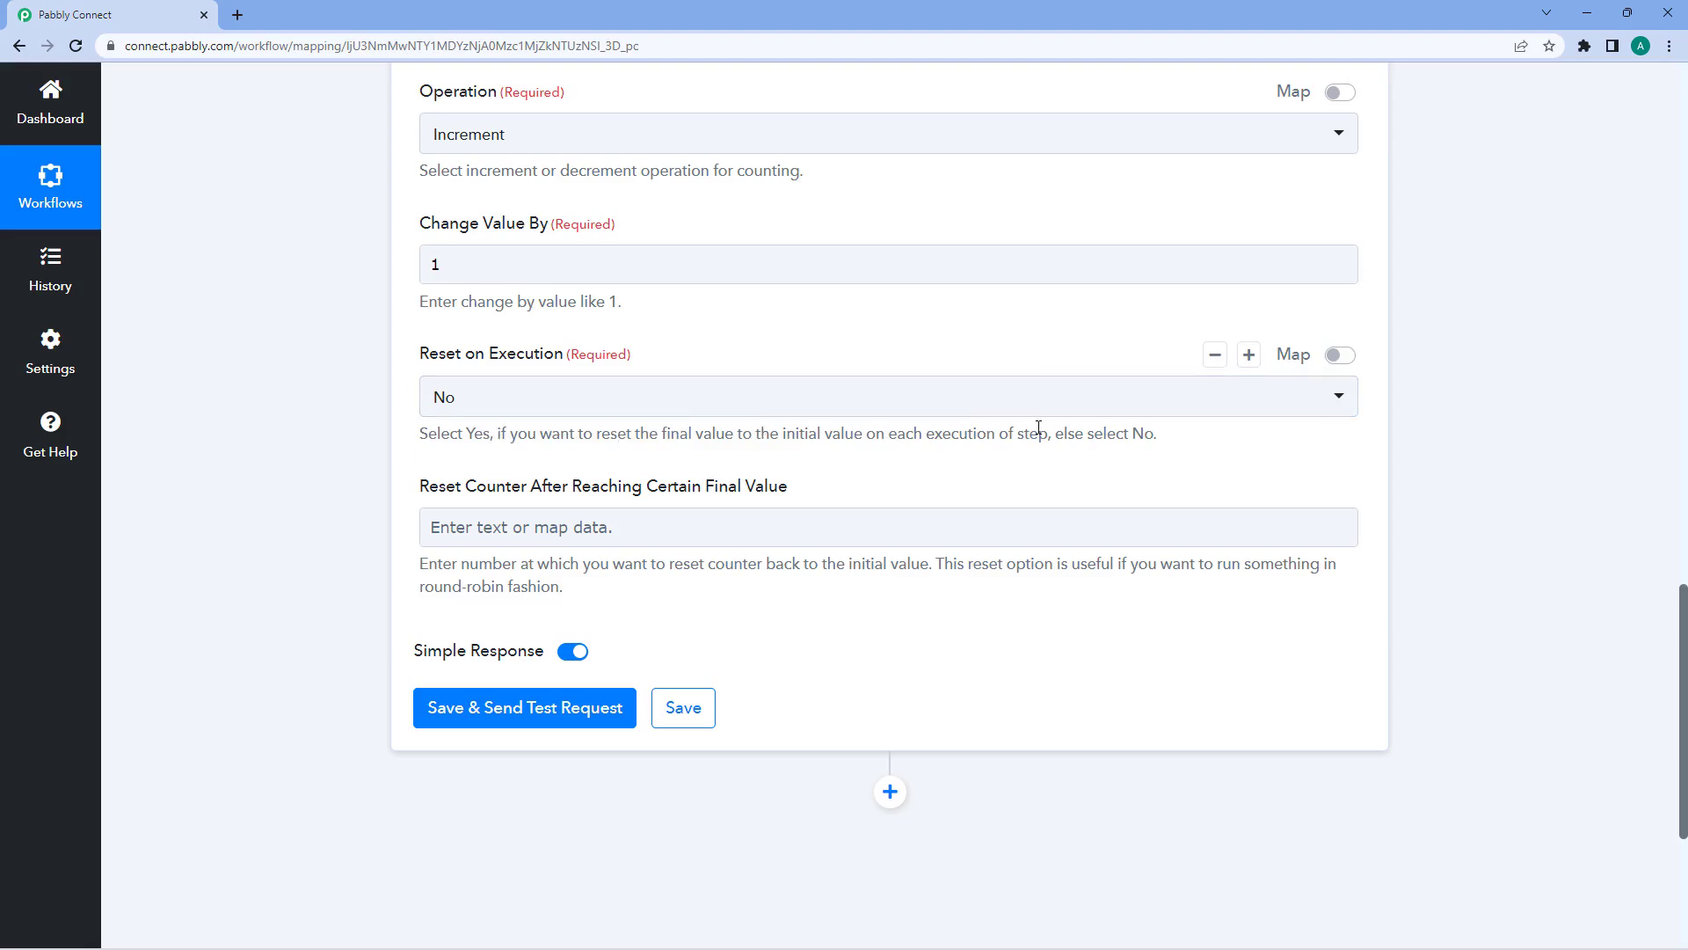
scroll(647, 361, up, 2)
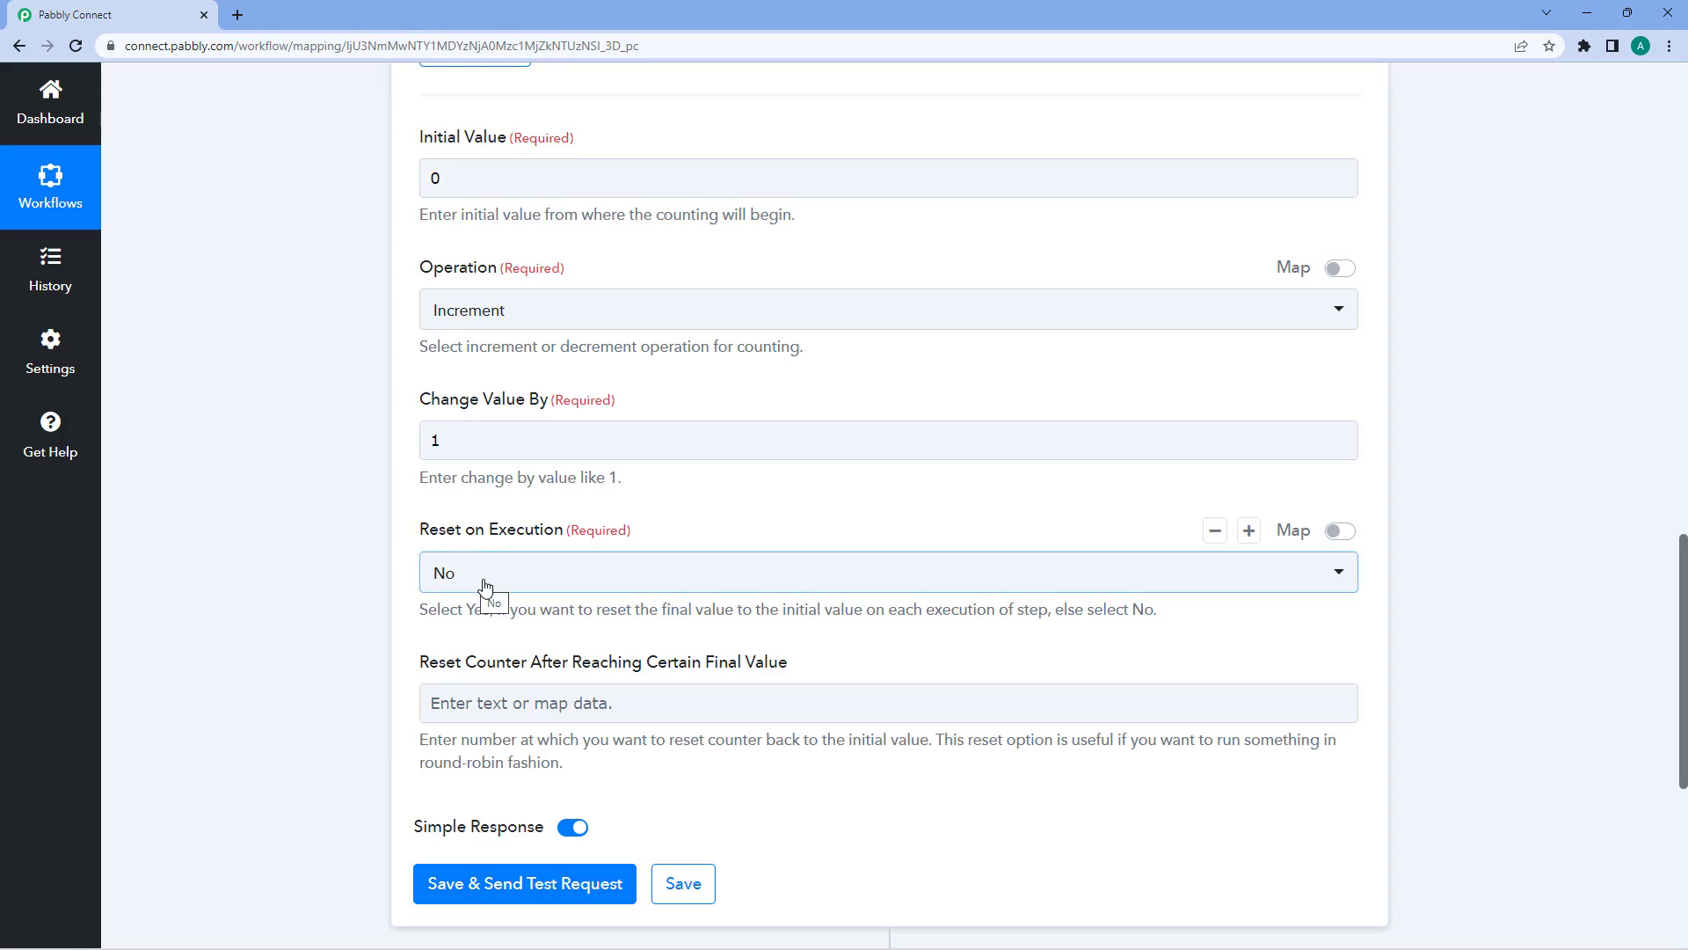
scroll(507, 609, down, 1)
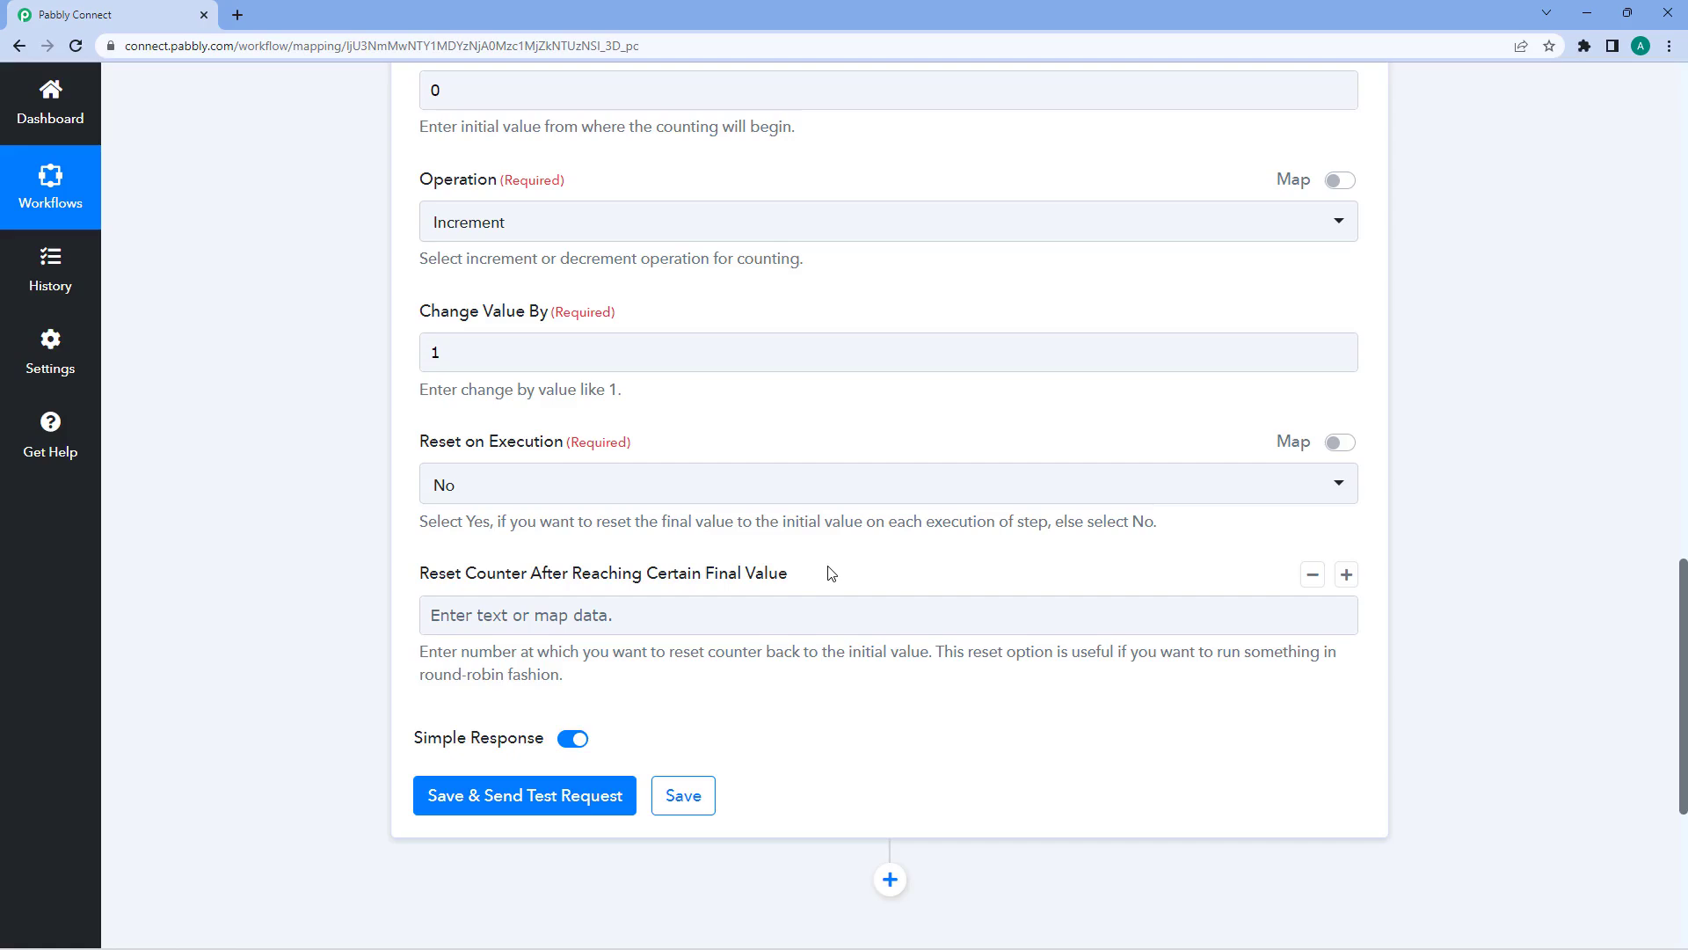
click(611, 616)
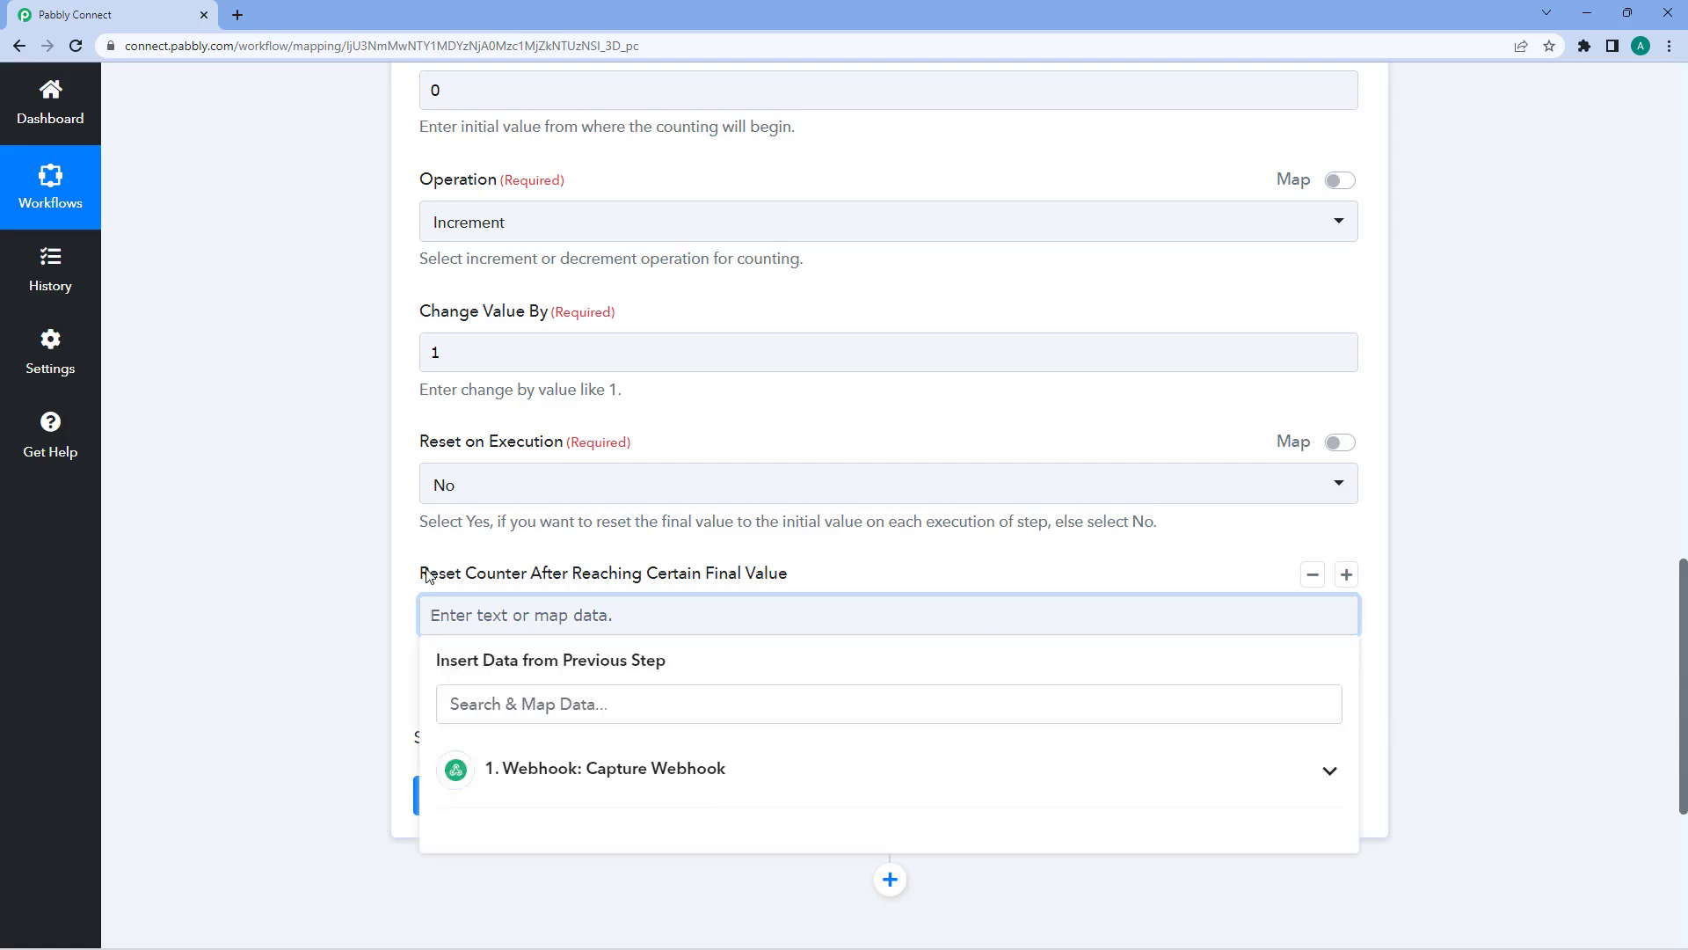
text(3)
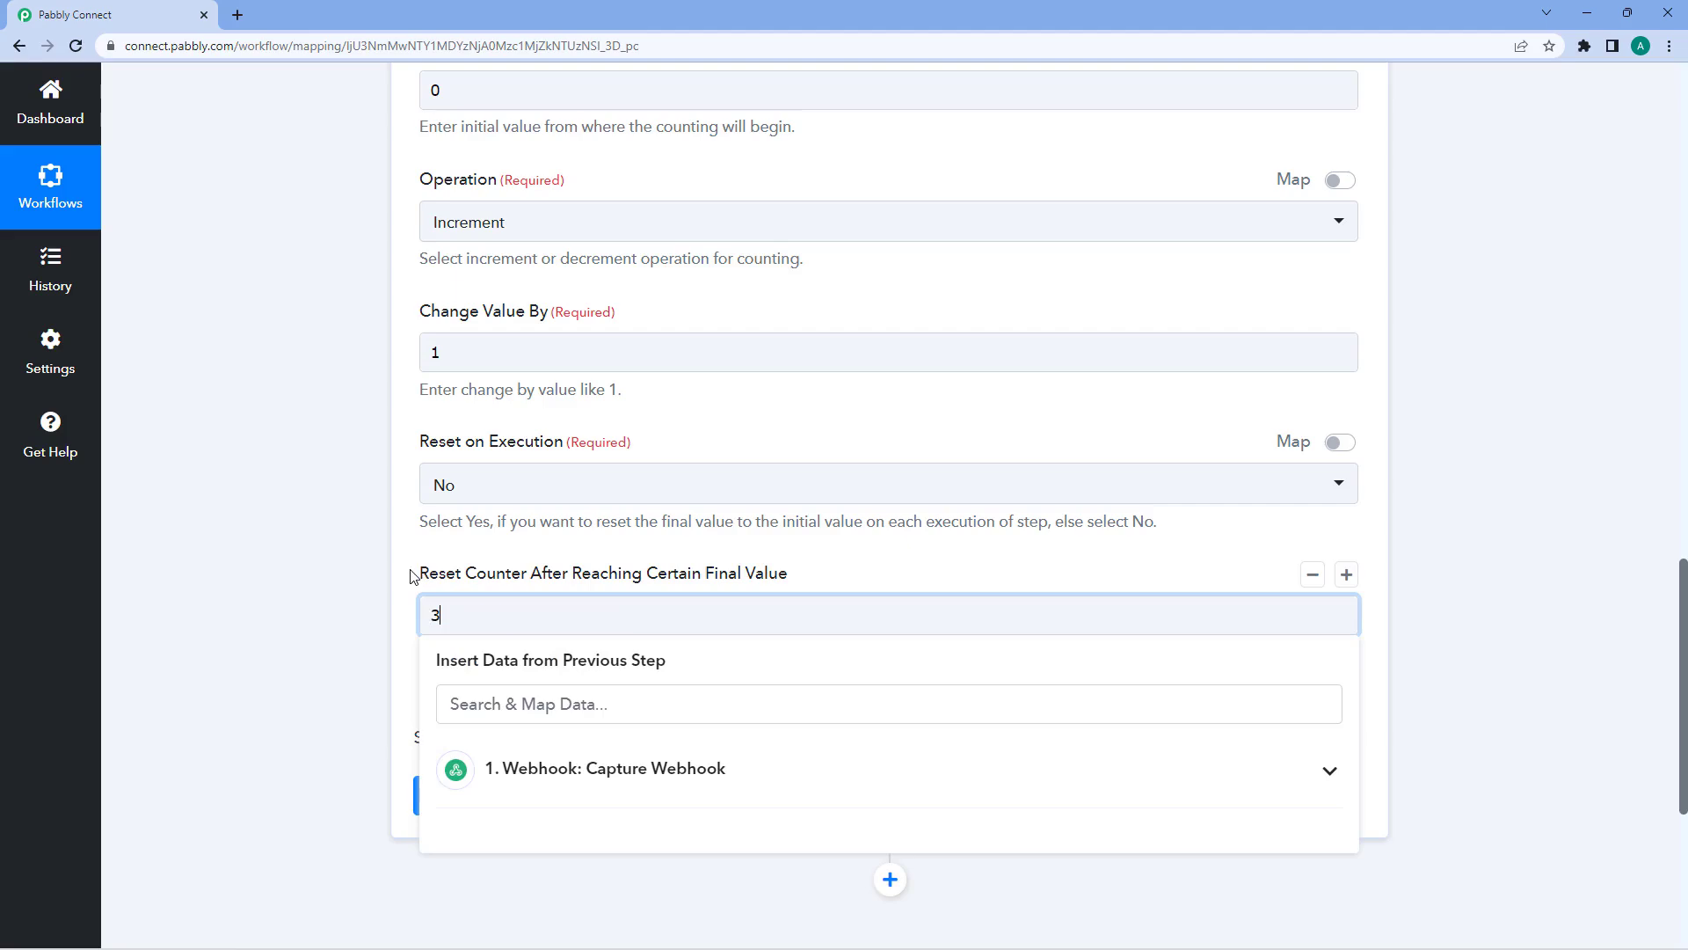
click(411, 576)
- Save the Counter action's configuration and send a test request
scroll(439, 439, up, 1)
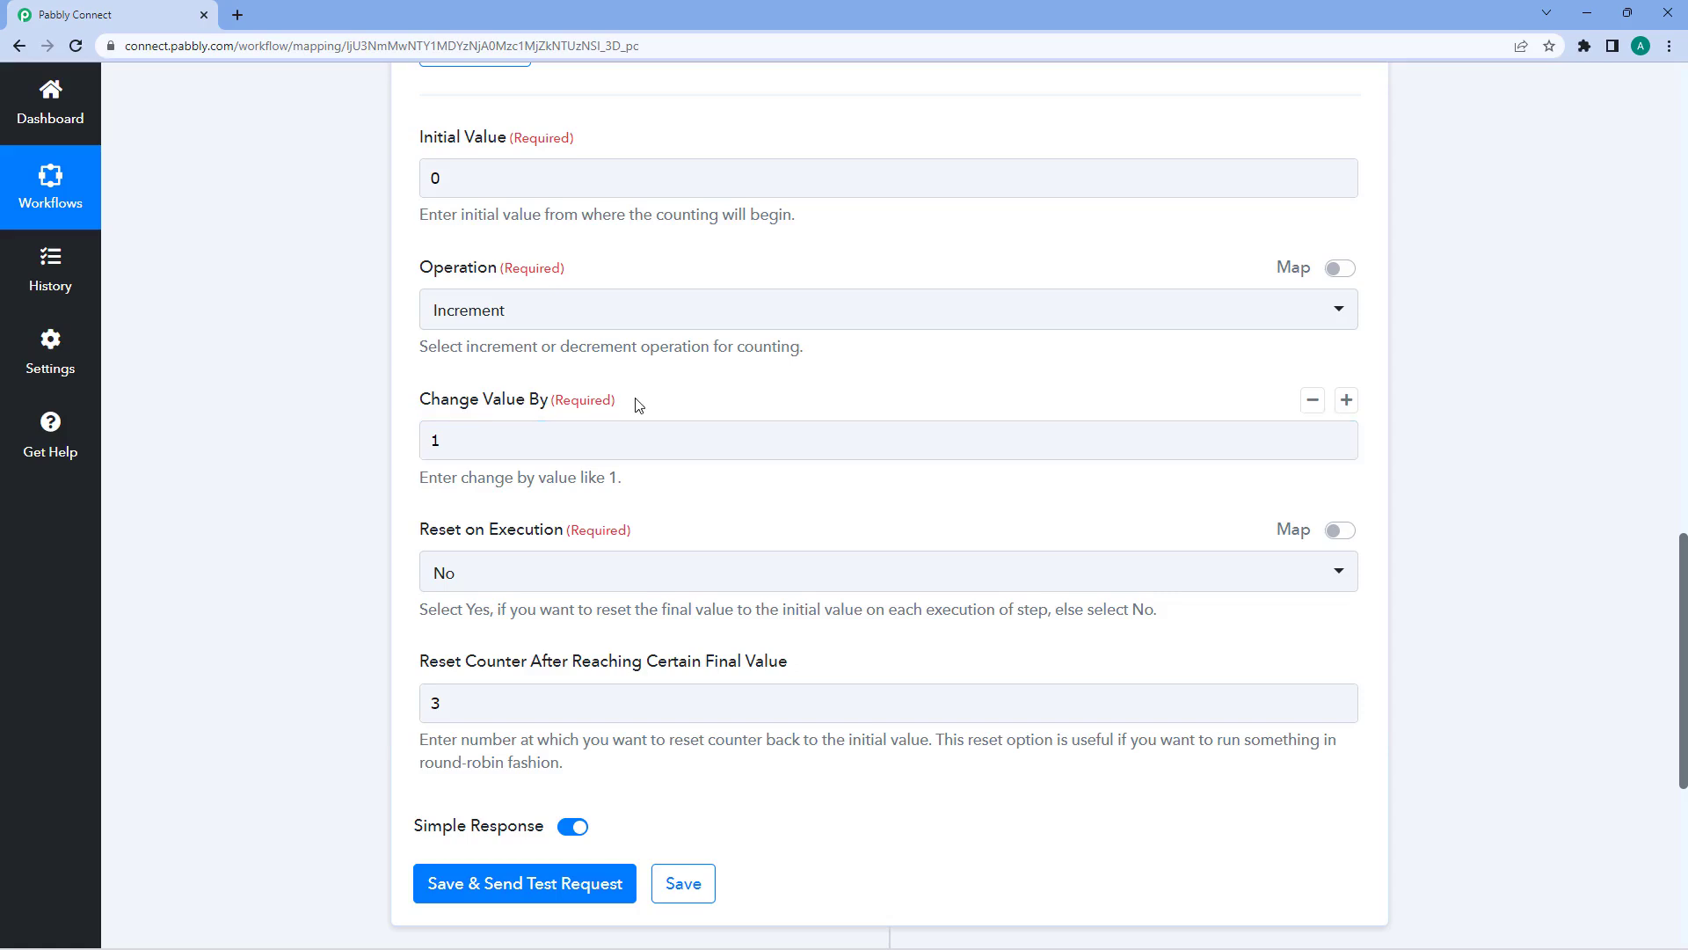
scroll(686, 395, down, 2)
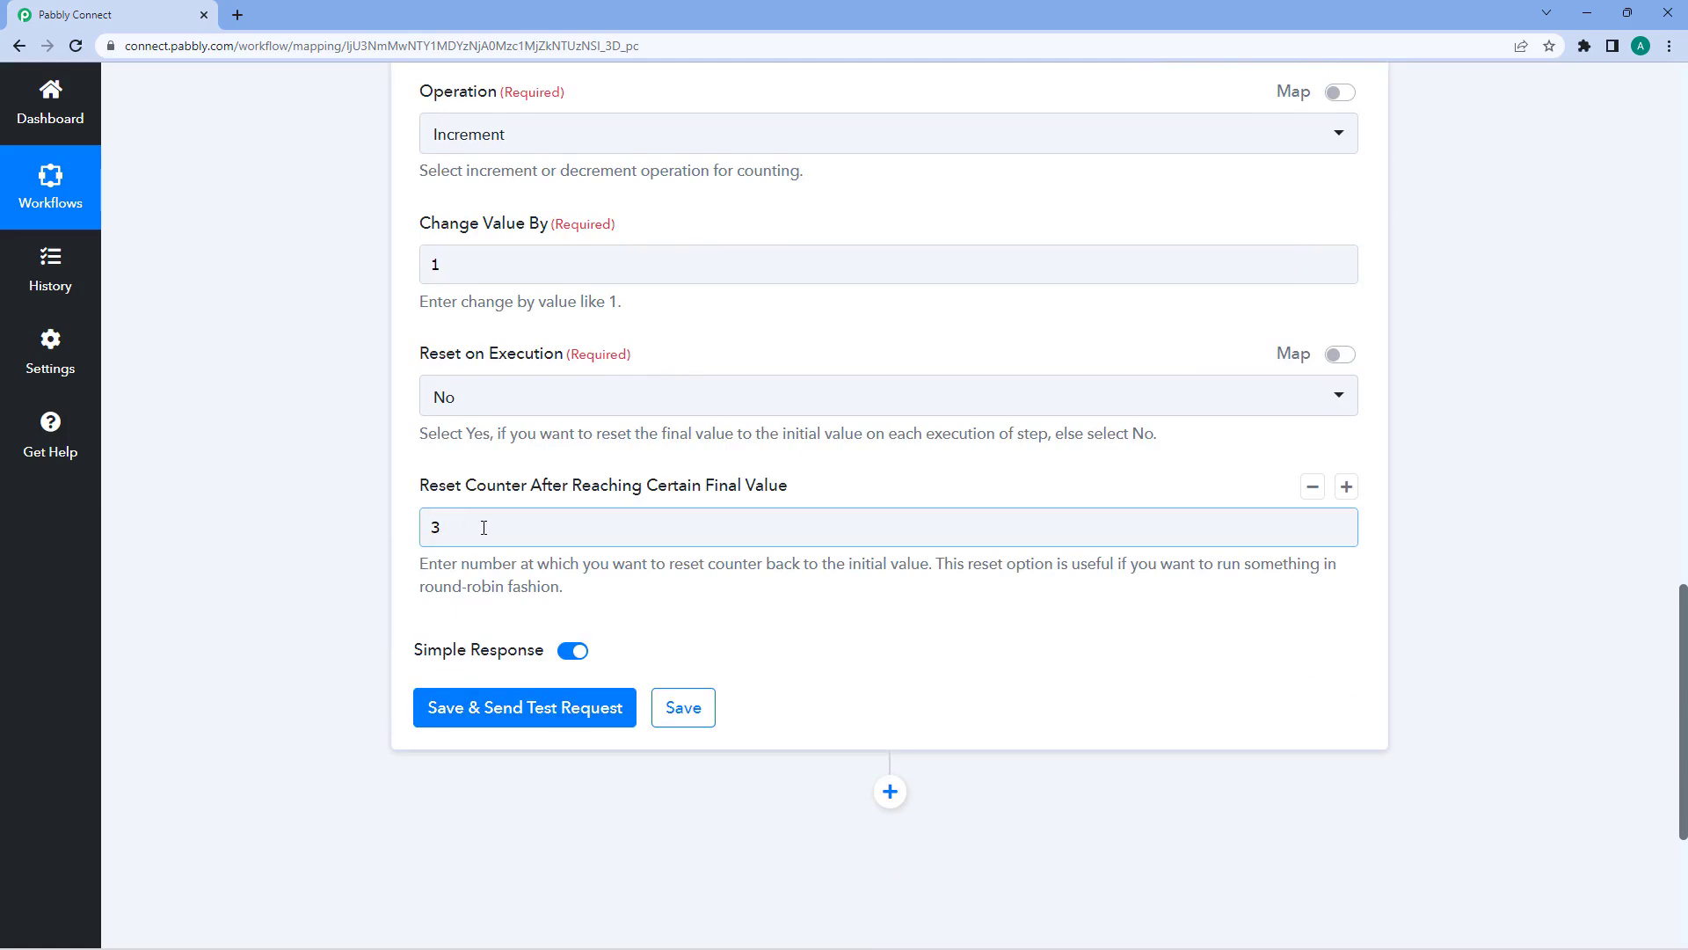
click(497, 708)
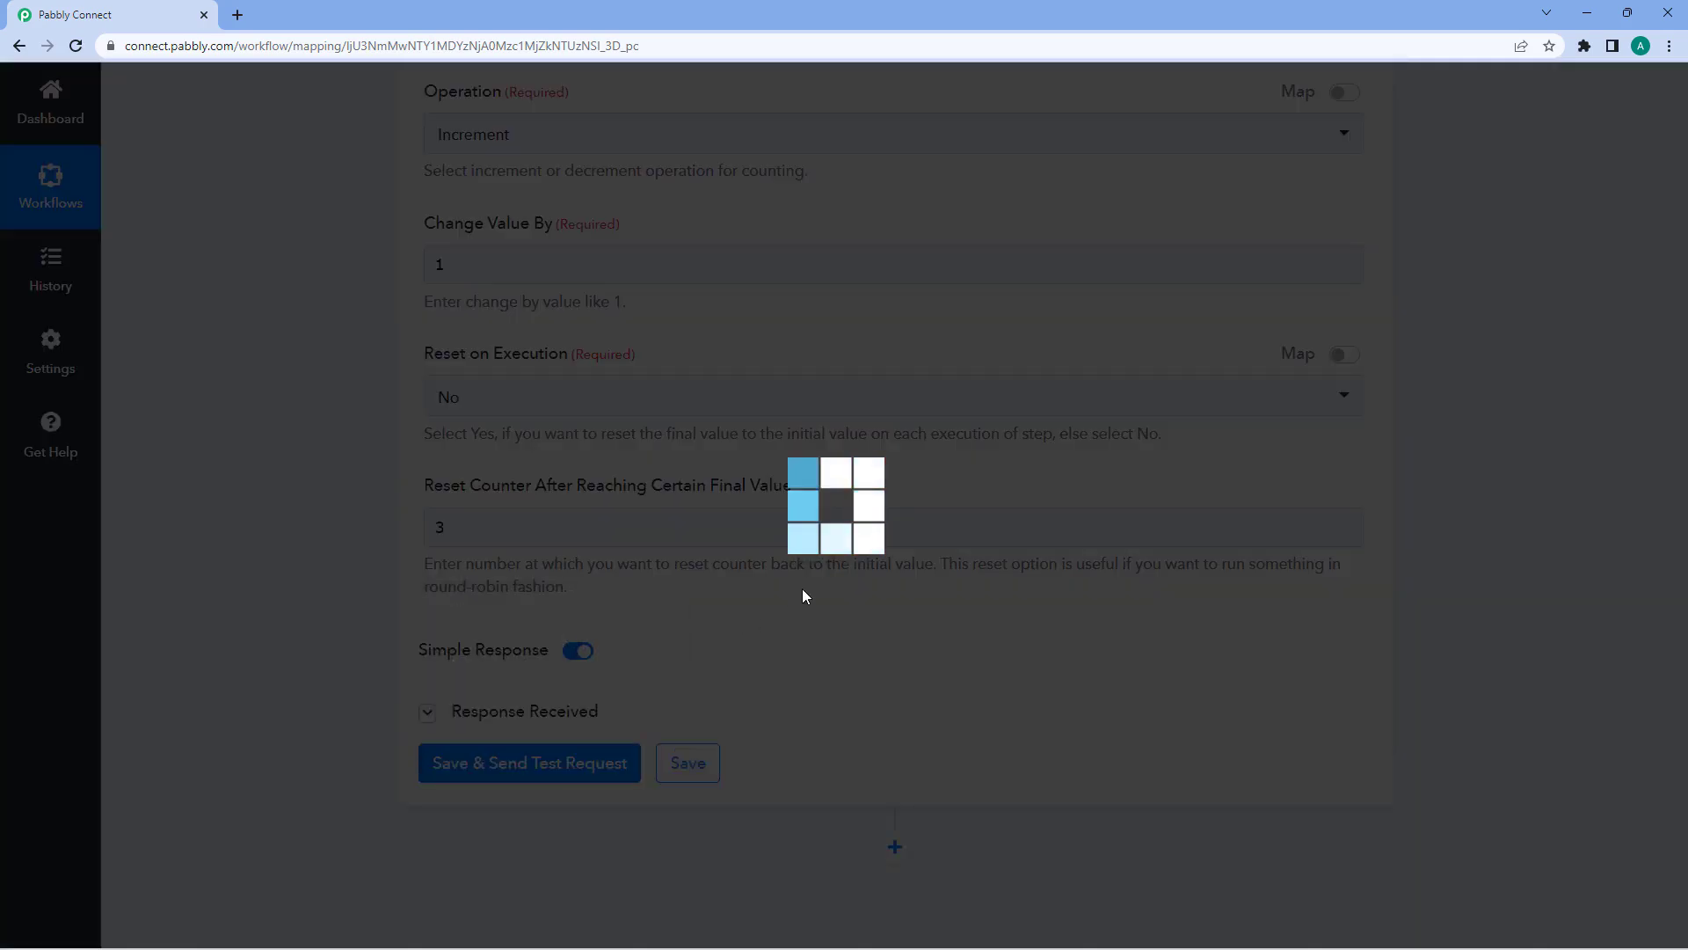
- Examine the Initial Value, Change By and Final Value returned in the counter's response
scroll(802, 588, down, 2)
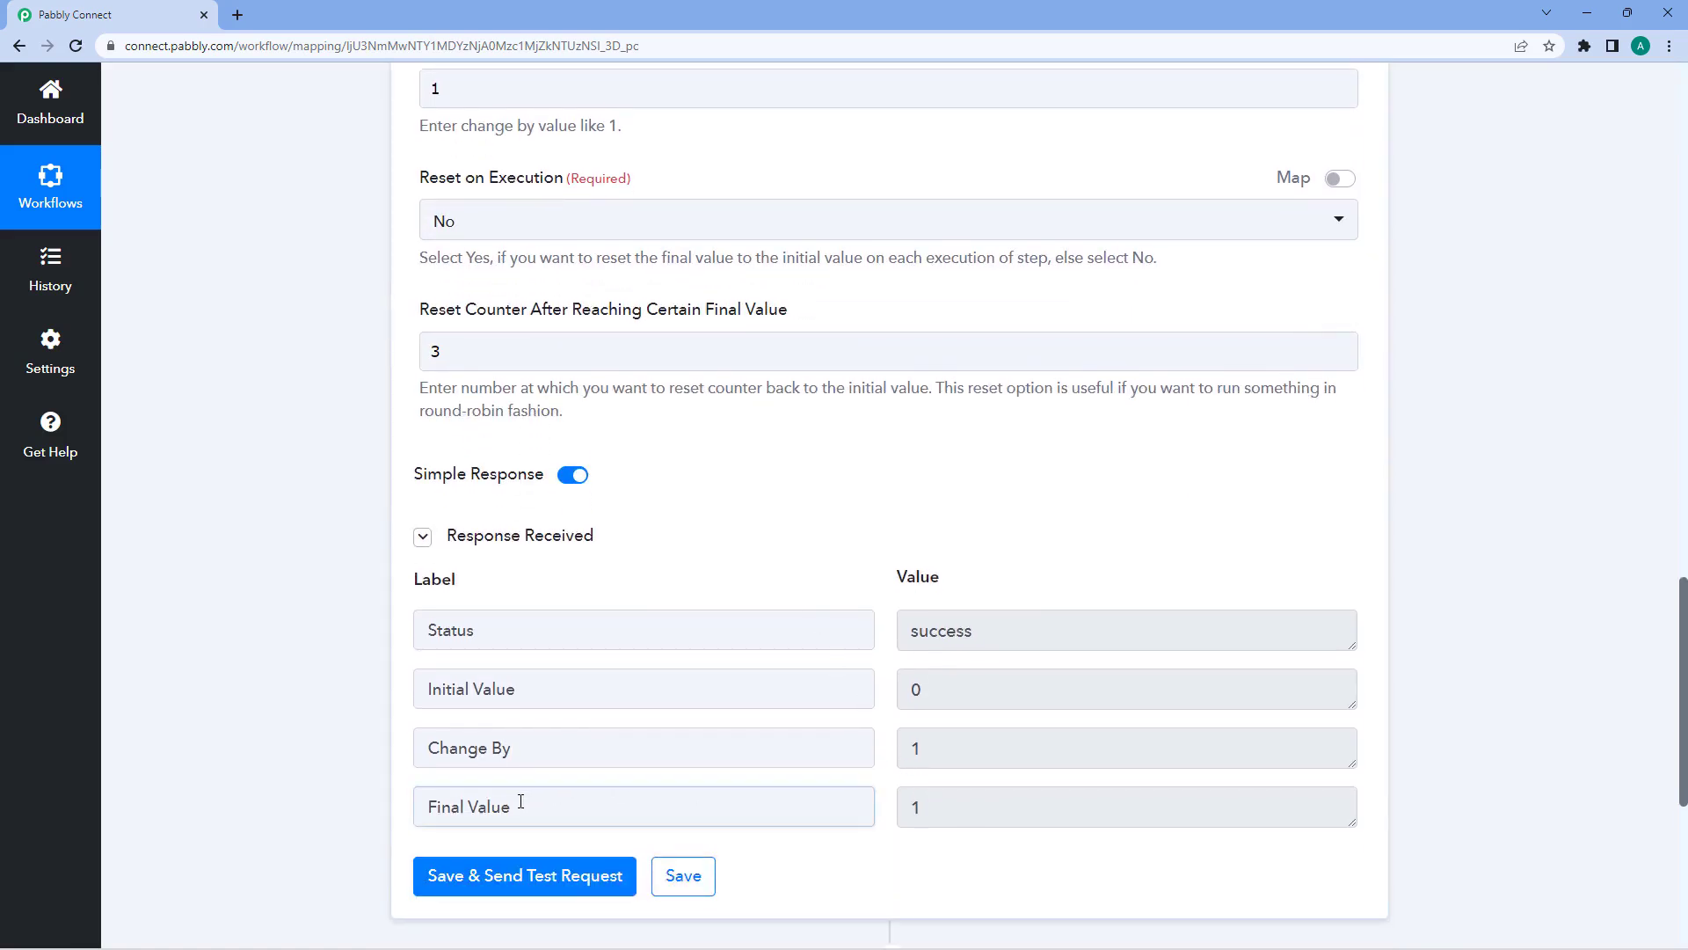
drag(519, 805, 411, 814)
click(588, 809)
drag(992, 813, 870, 814)
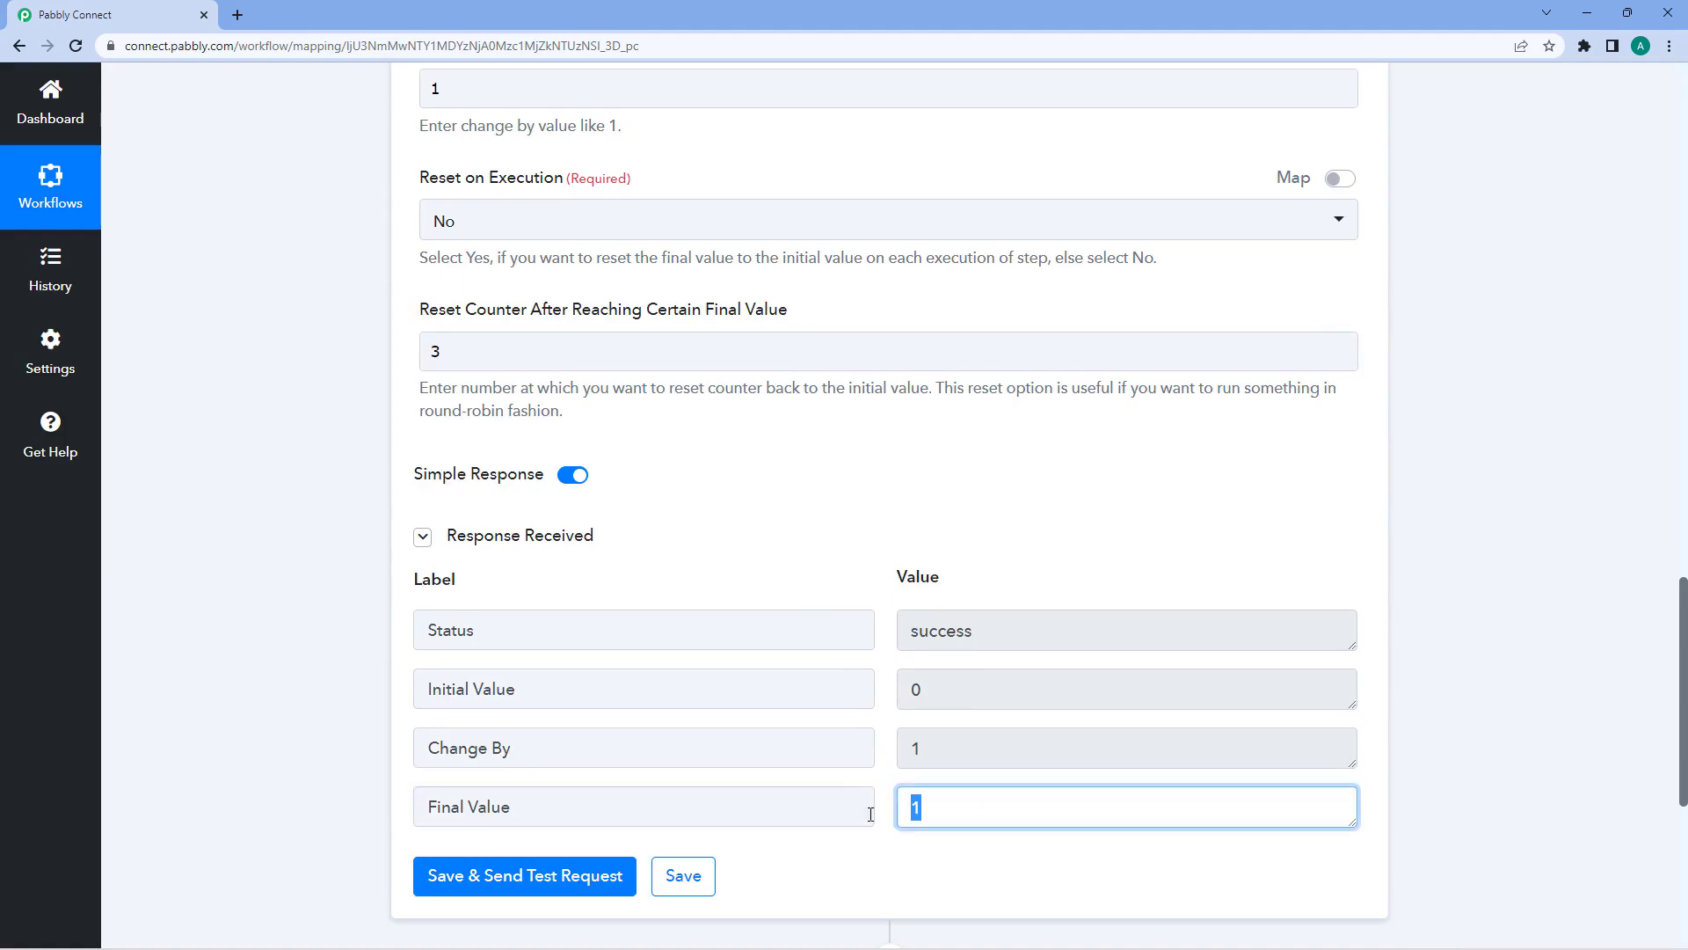
click(895, 732)
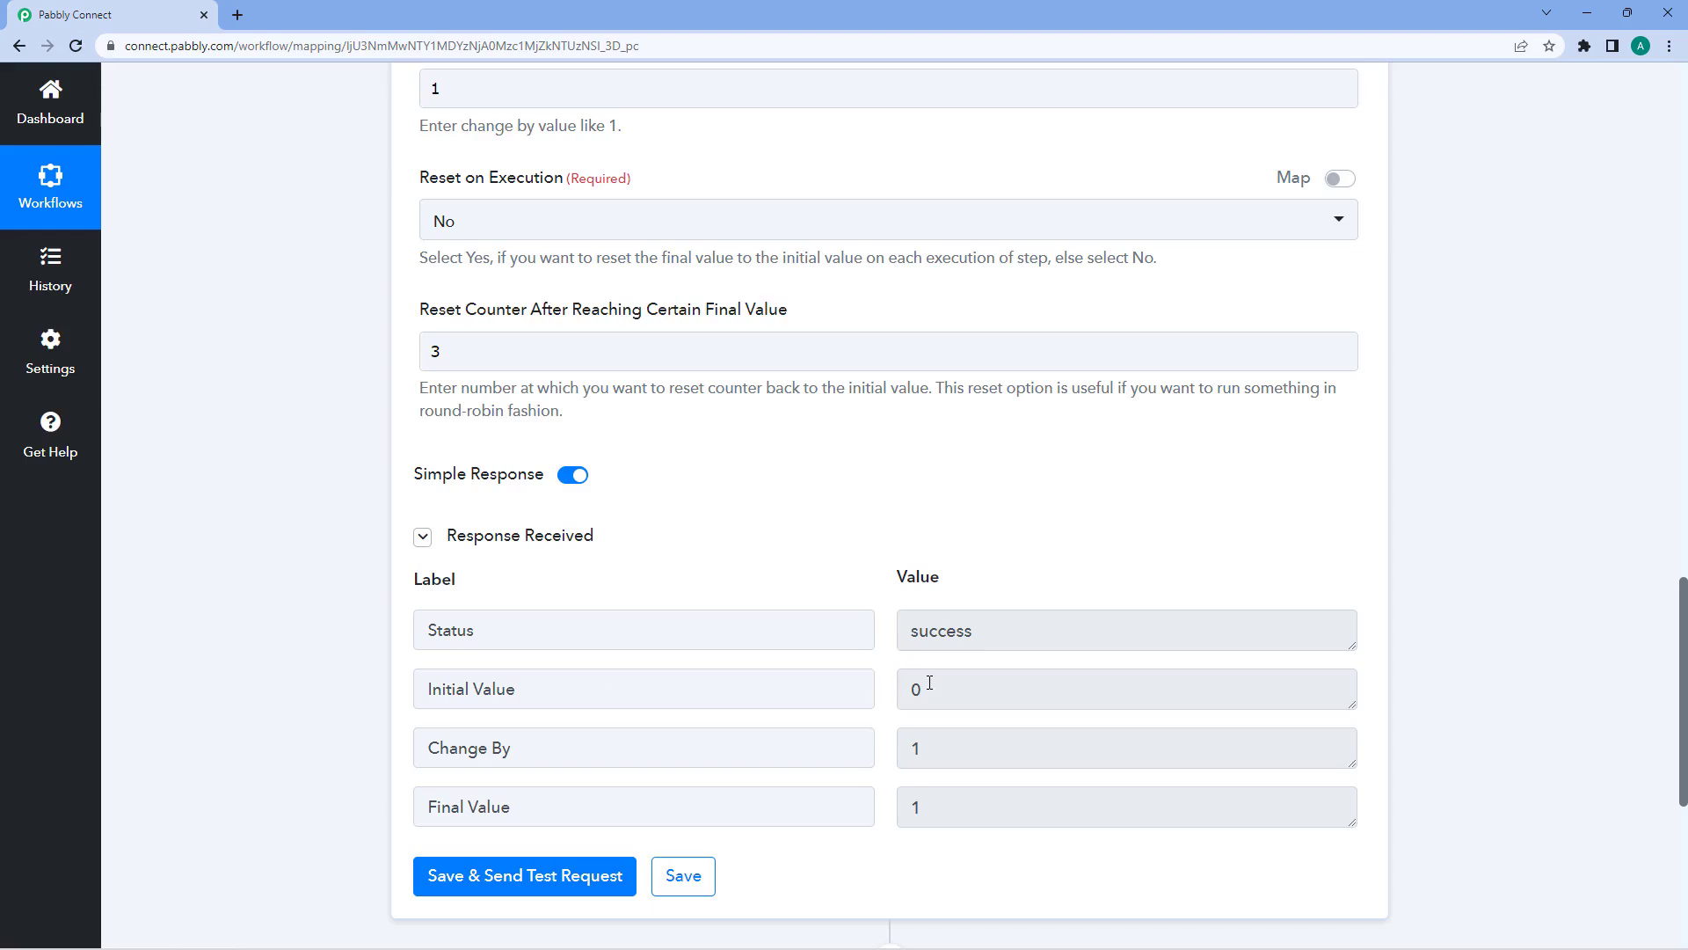
drag(929, 683, 893, 686)
click(882, 685)
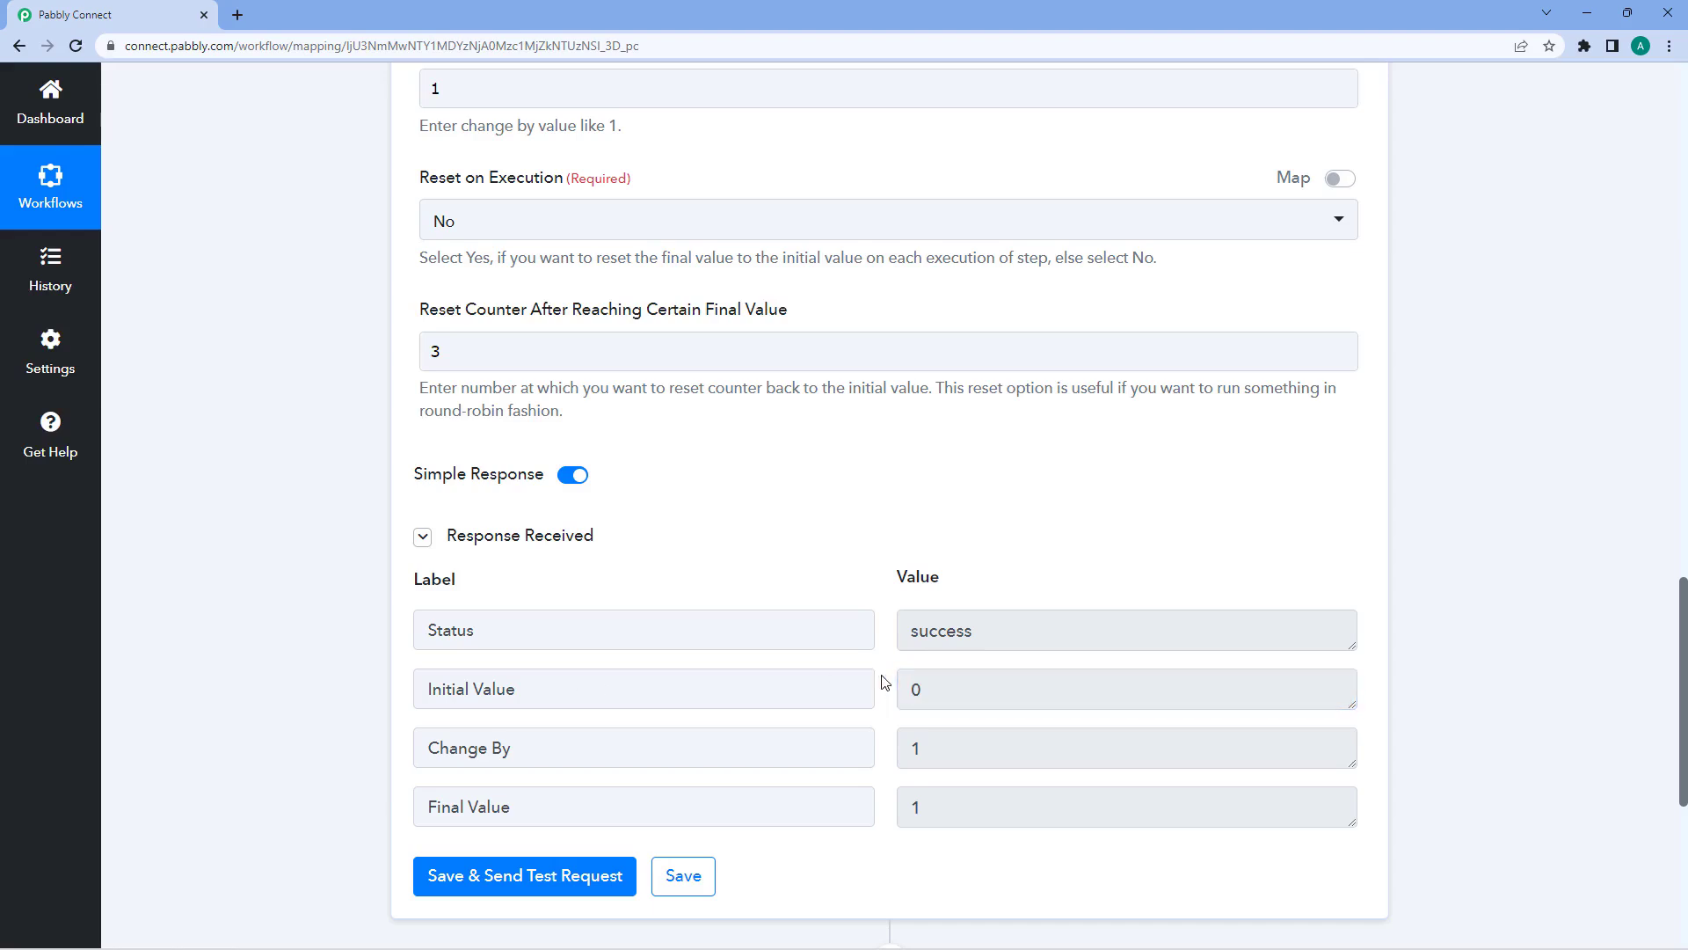
drag(989, 747, 890, 752)
click(886, 743)
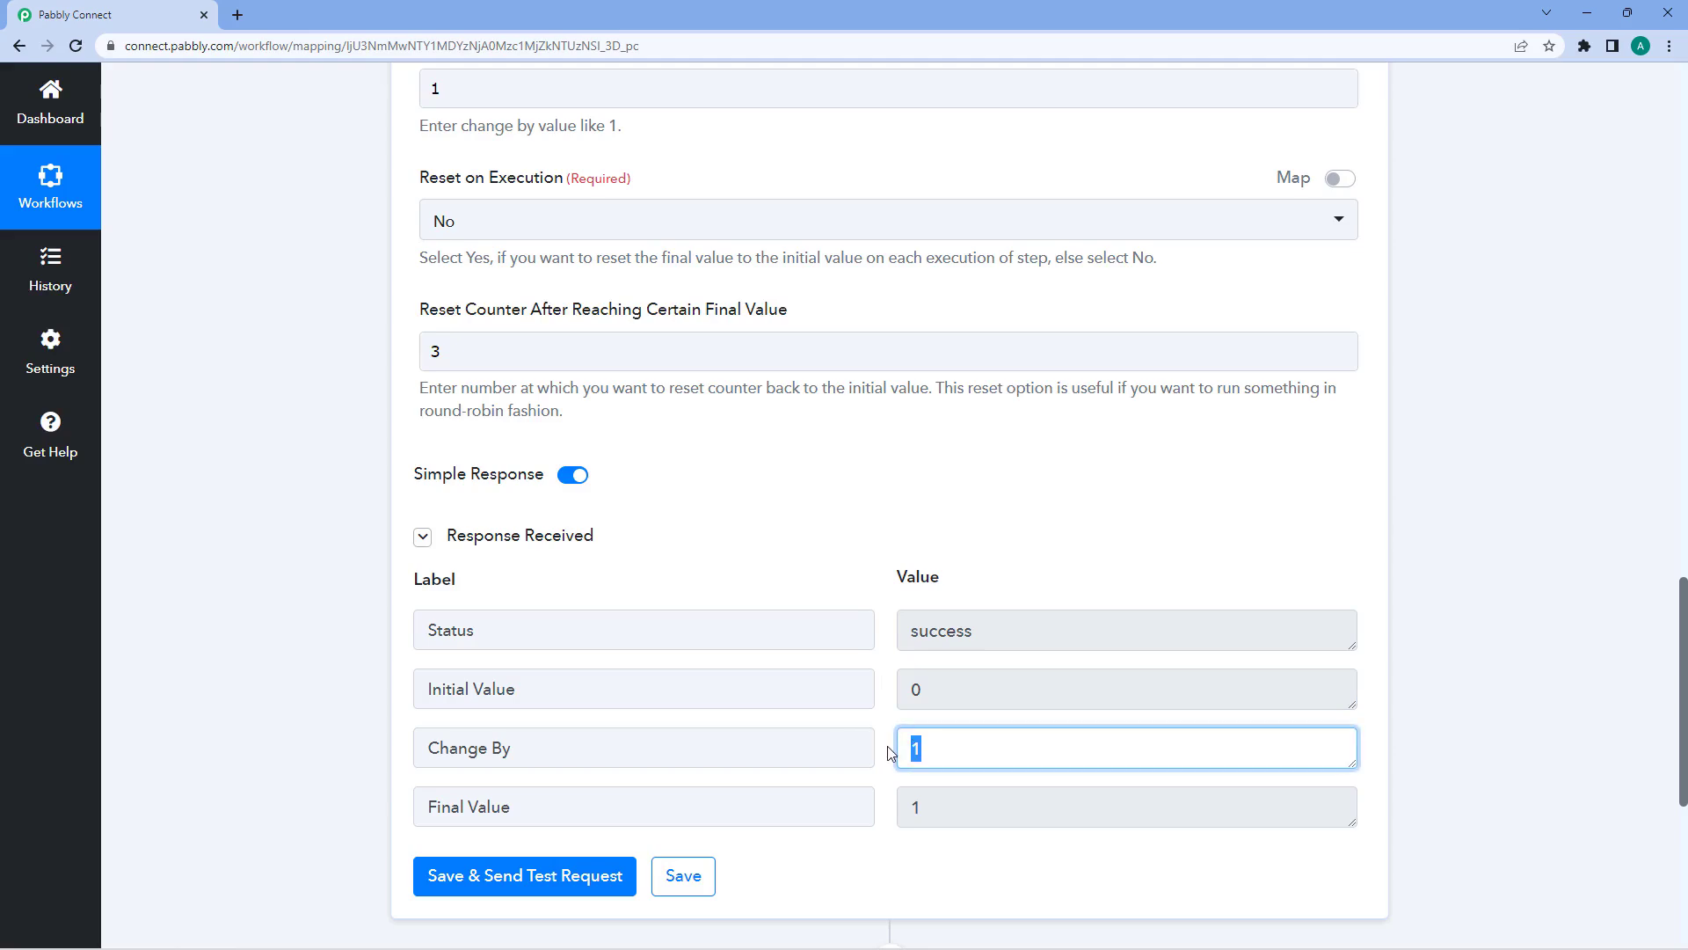
click(889, 749)
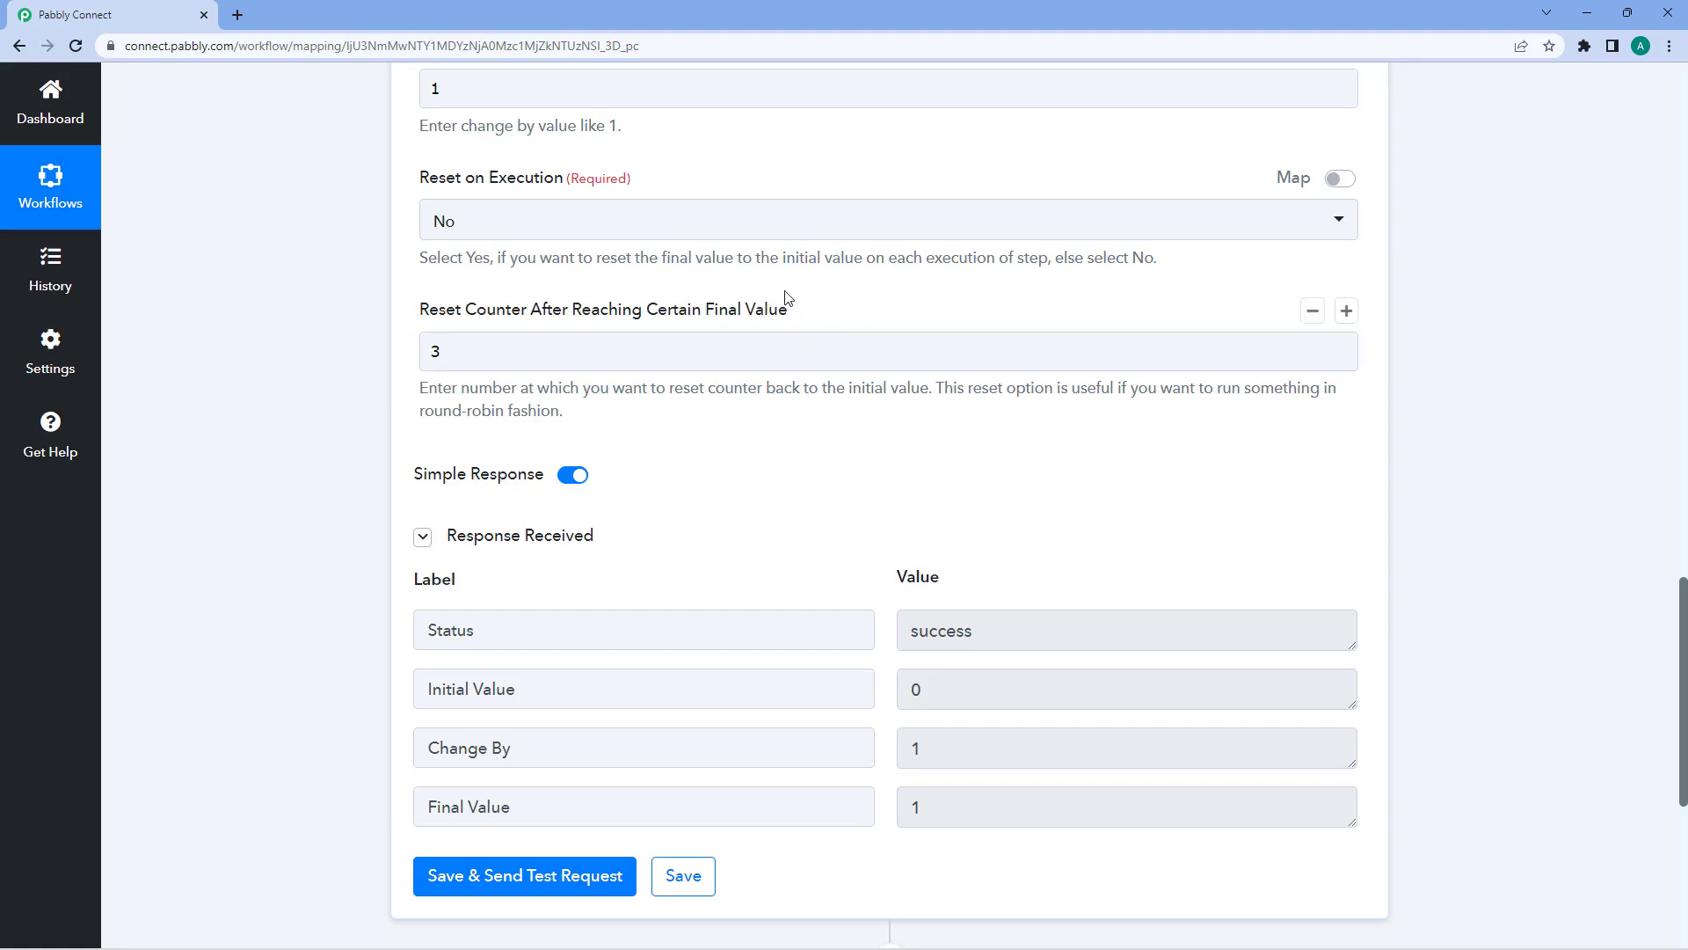
click(911, 807)
double_click(911, 807)
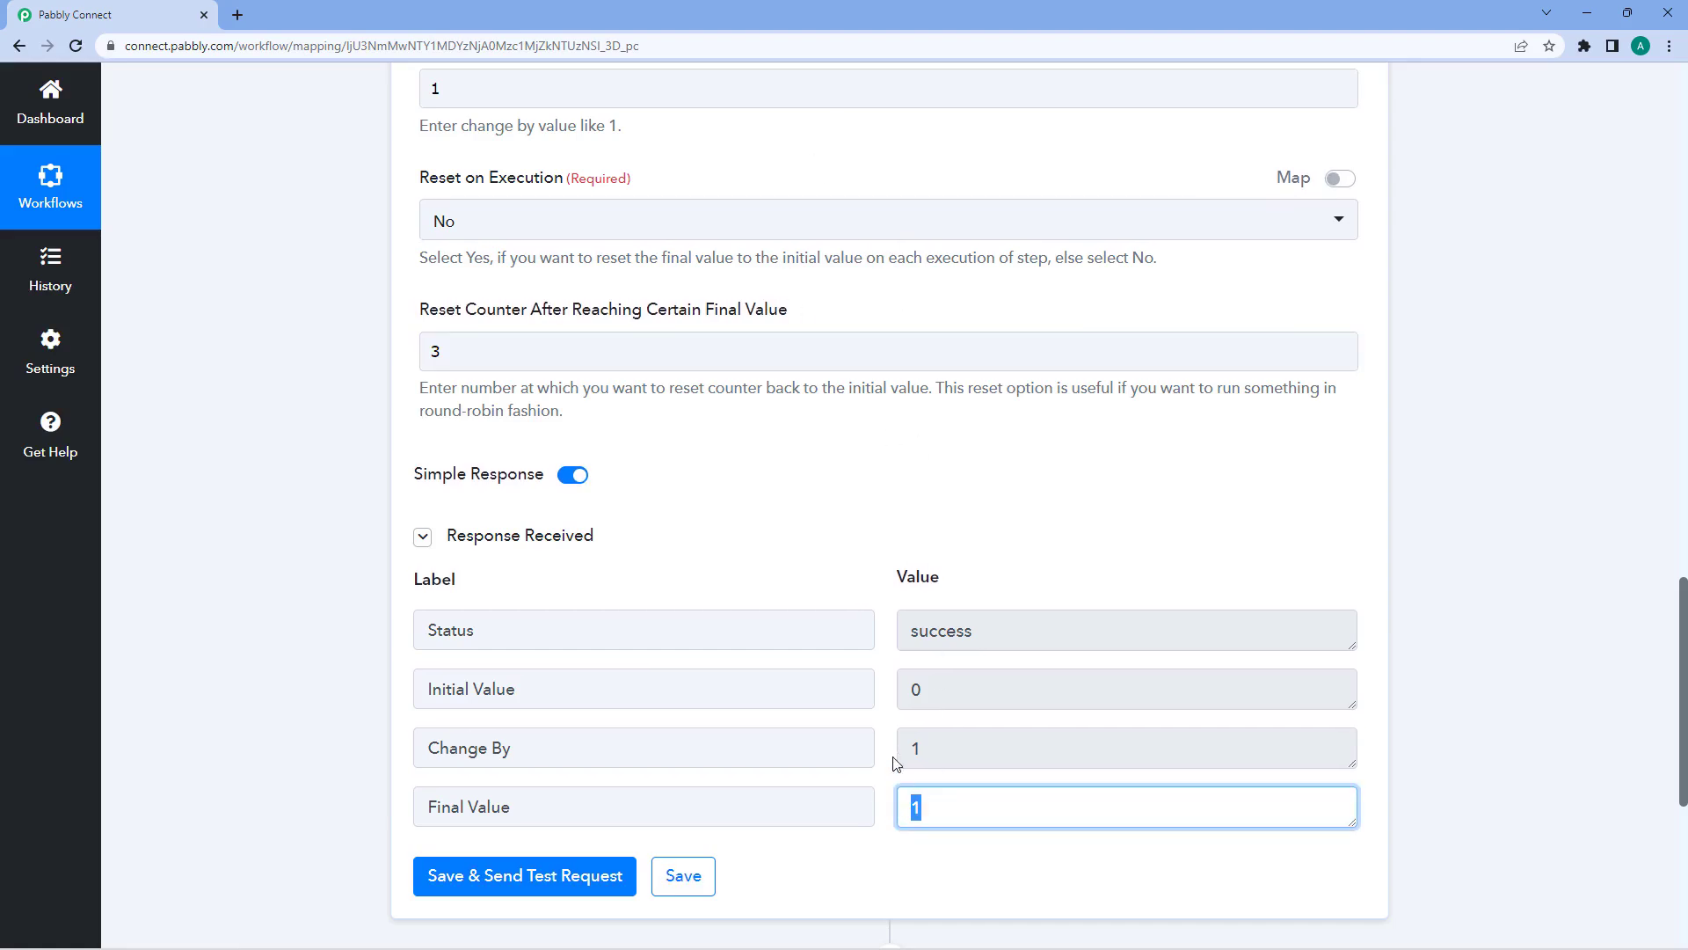
click(829, 550)
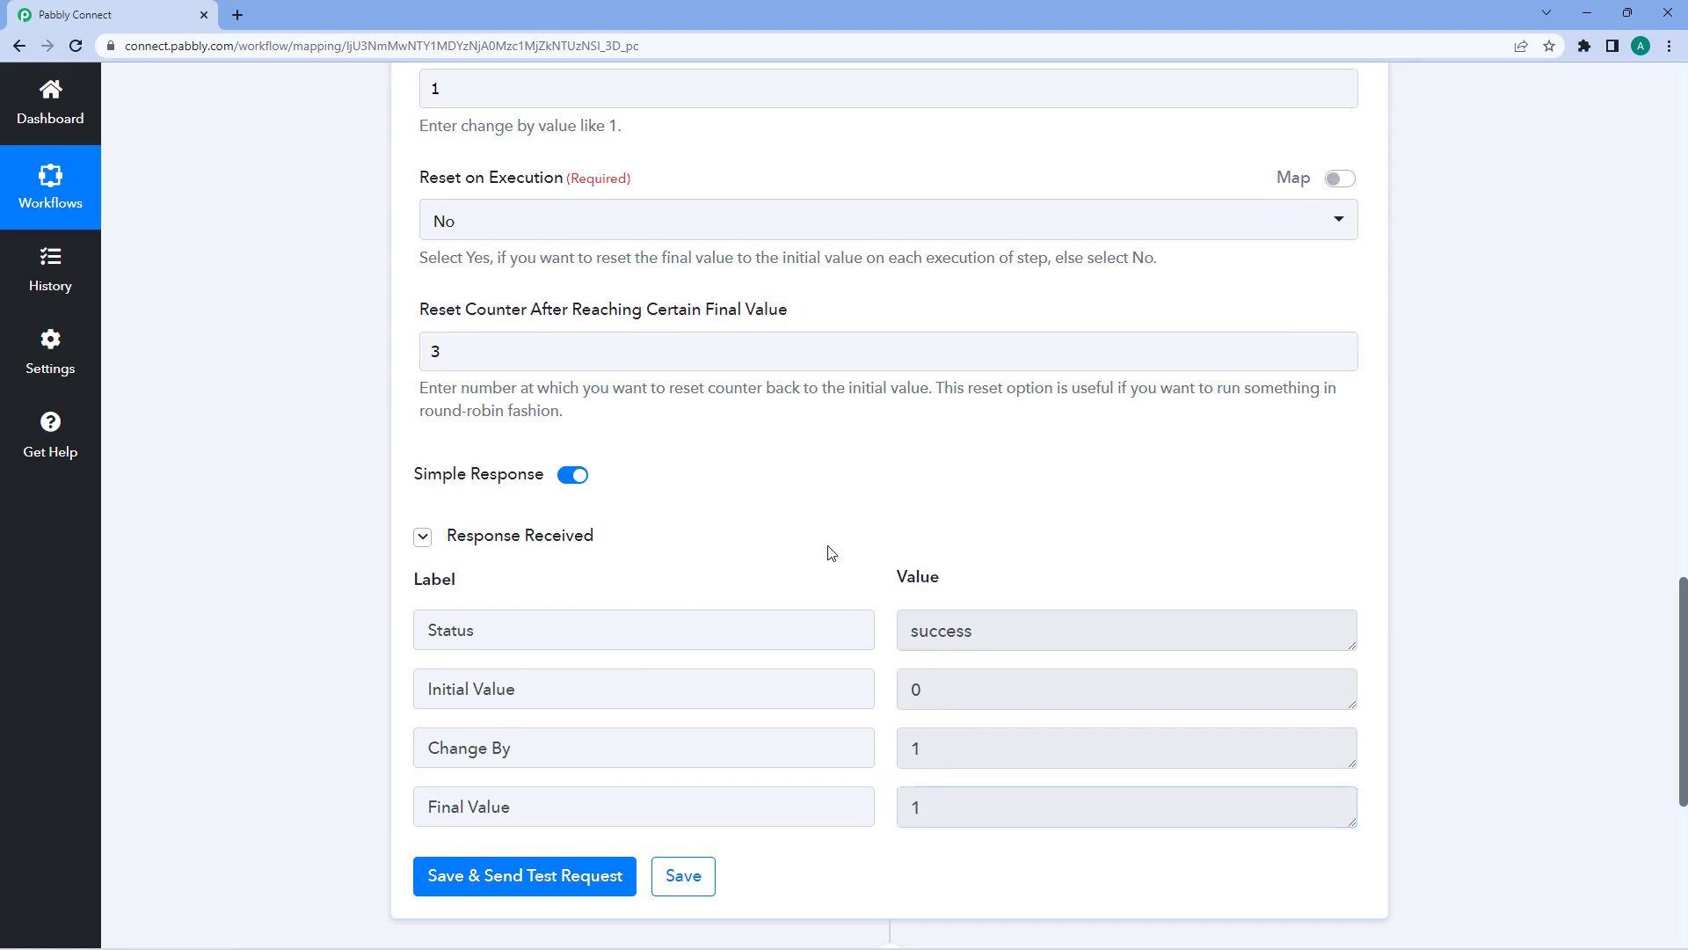
- Send a second test request and compare the returned Final Value with the Initial Value and Change By
click(560, 883)
click(955, 808)
key(ctrl+a)
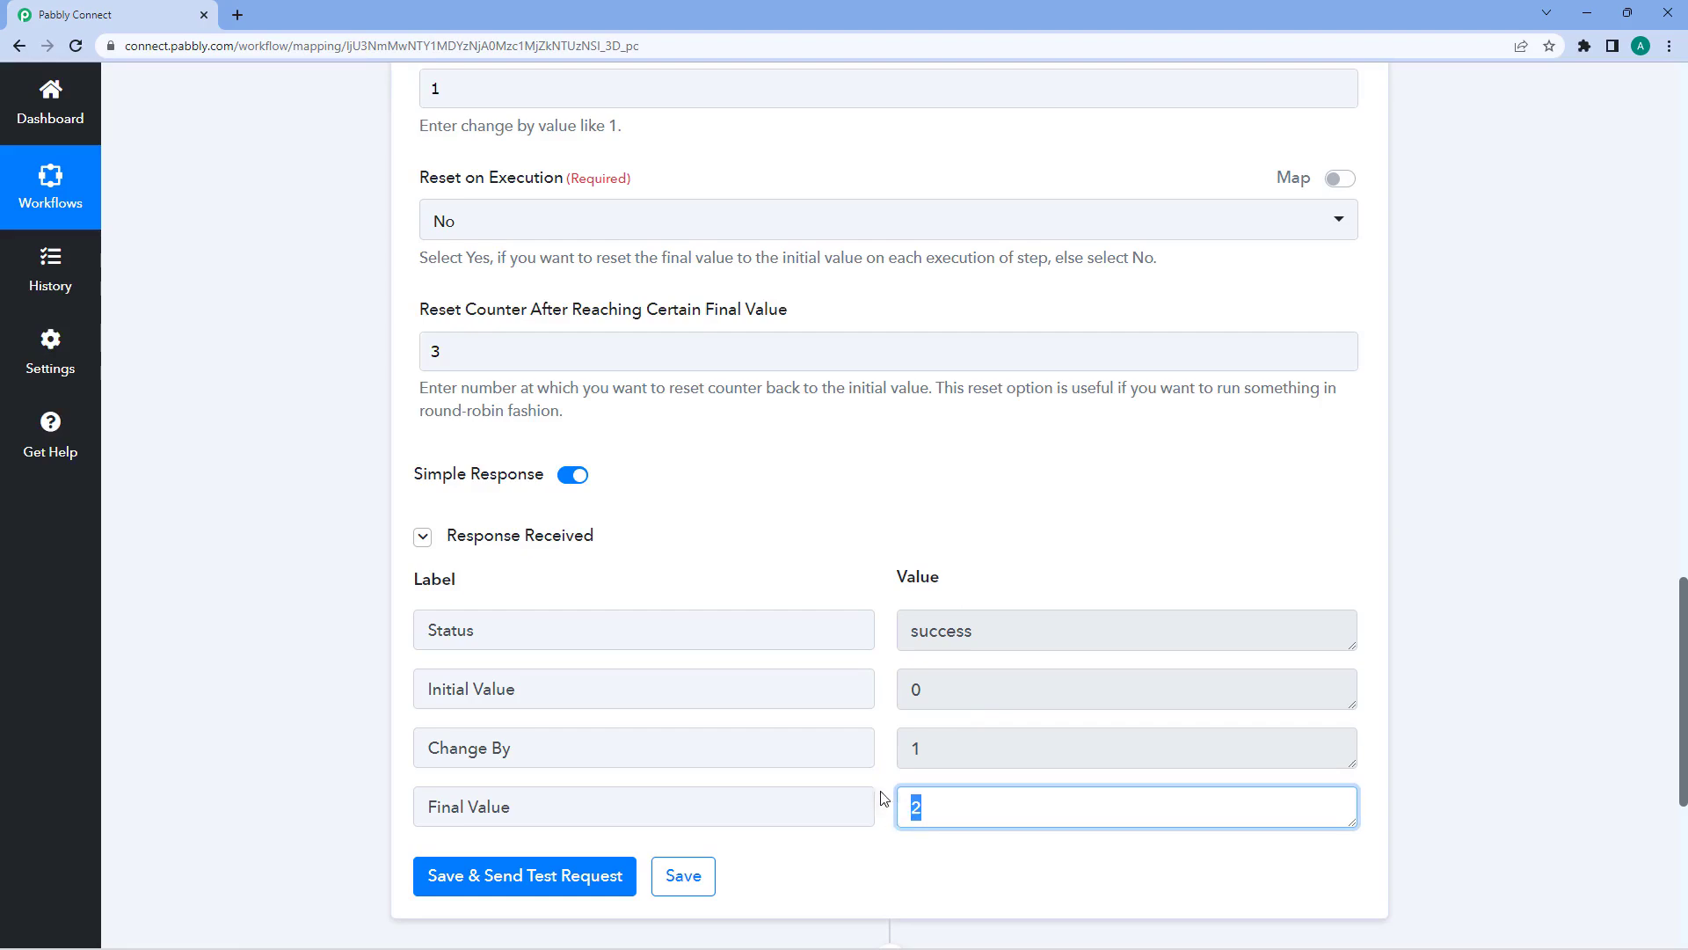
click(883, 744)
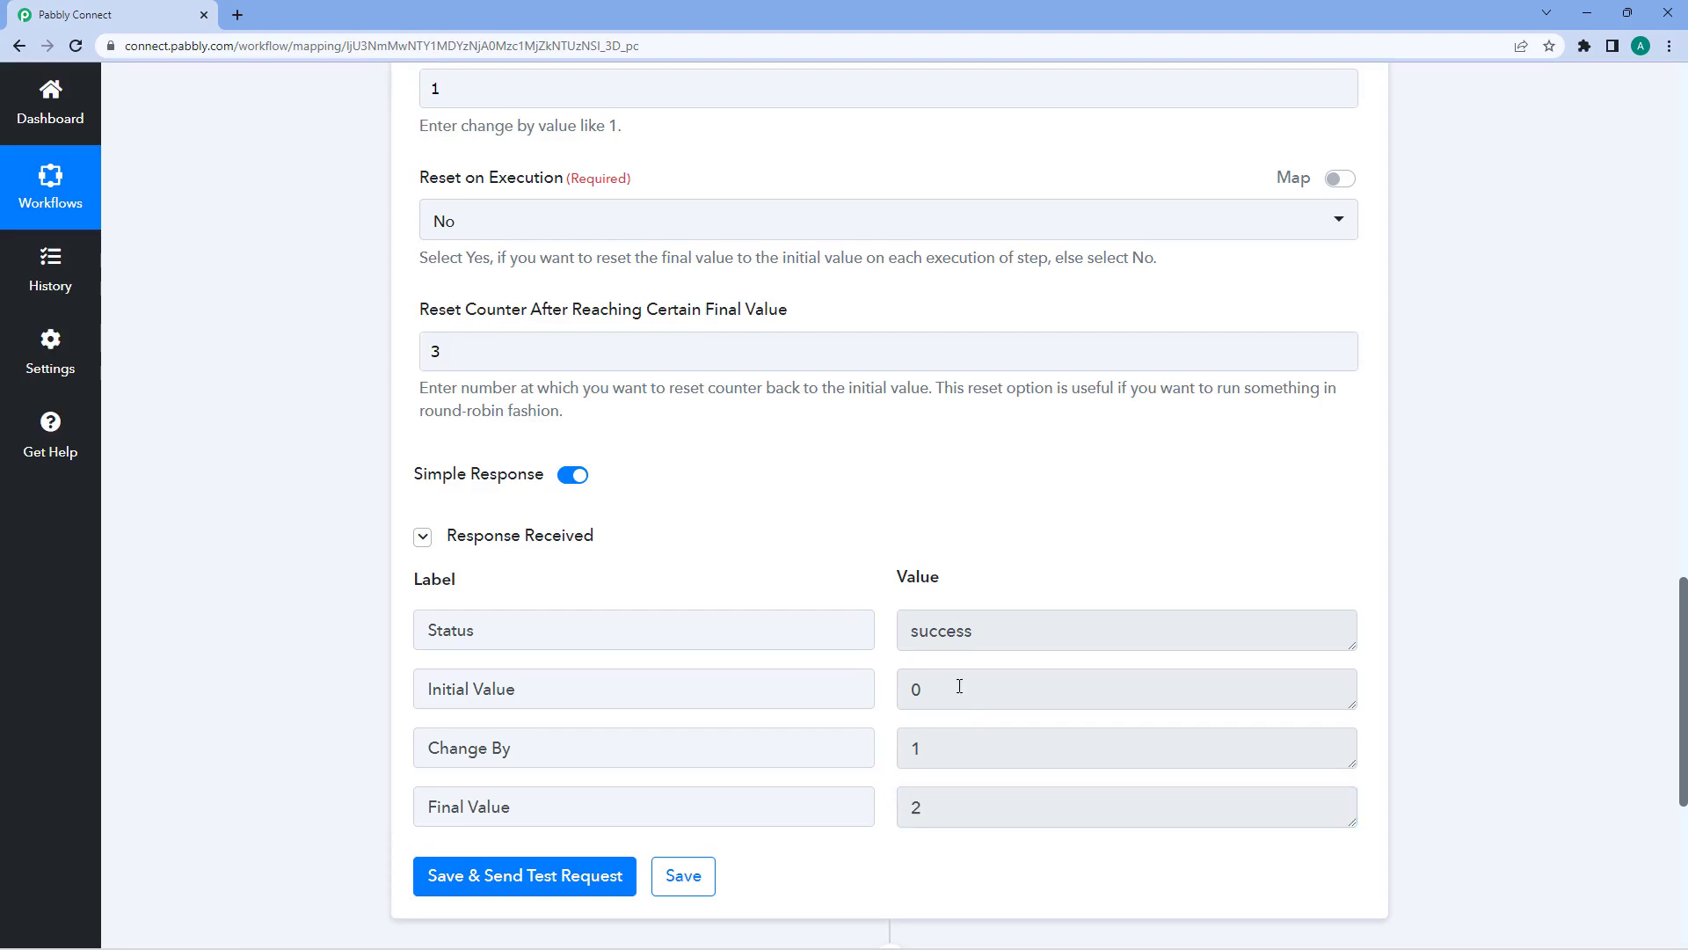
double_click(957, 688)
double_click(904, 749)
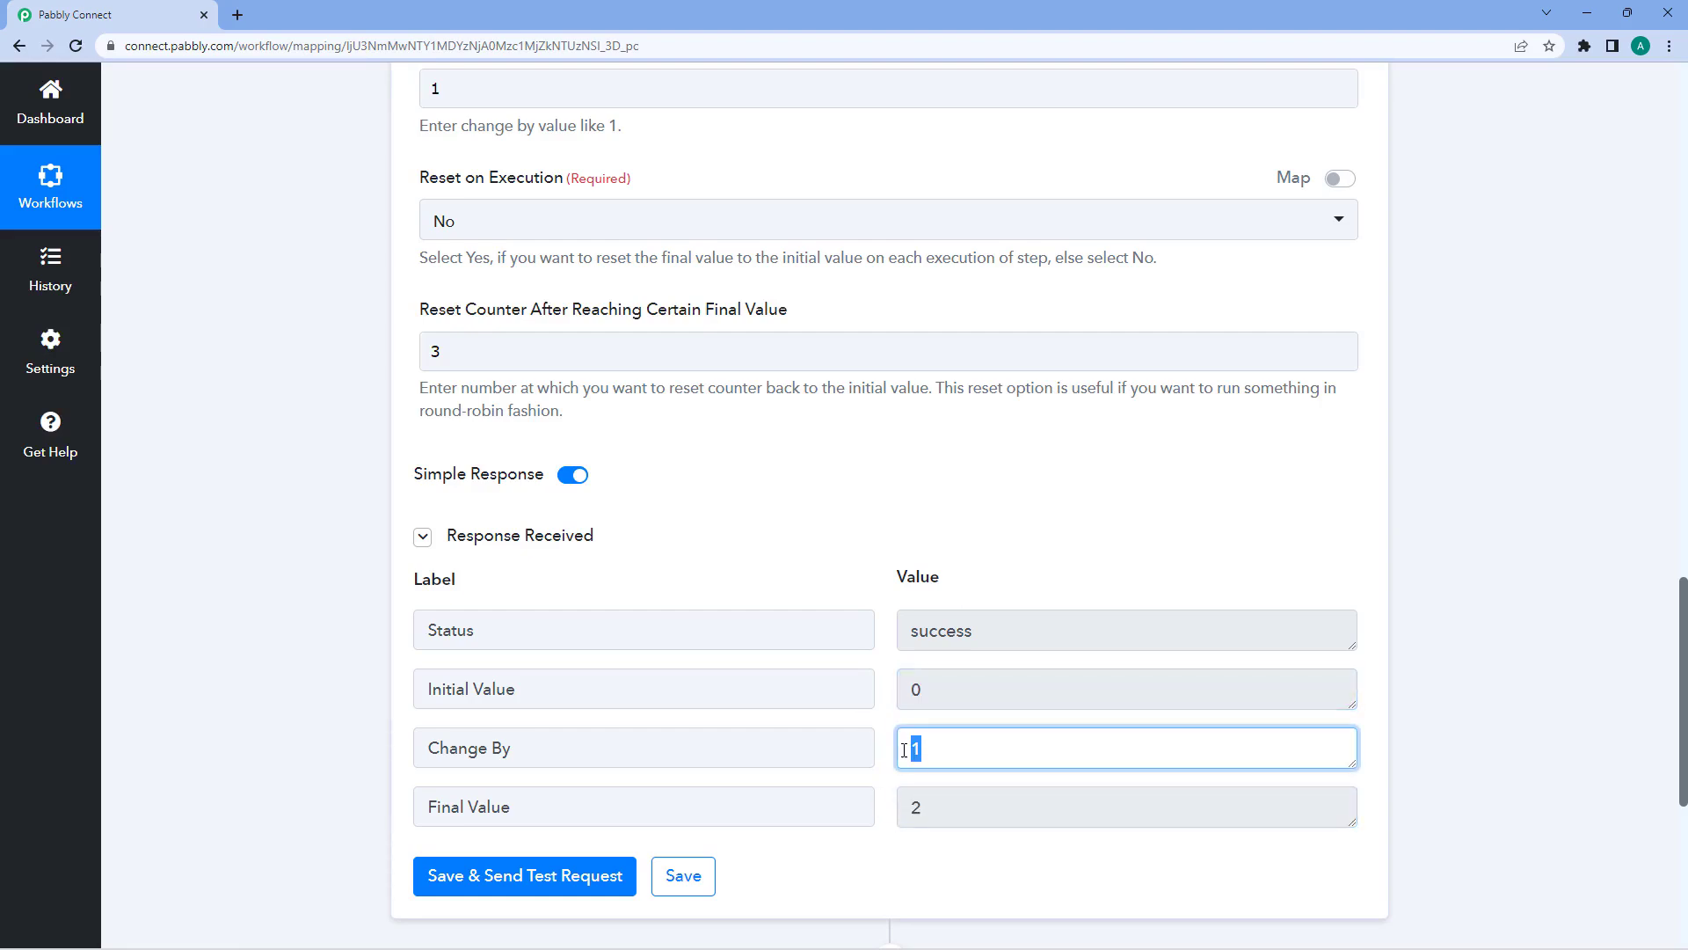
double_click(956, 807)
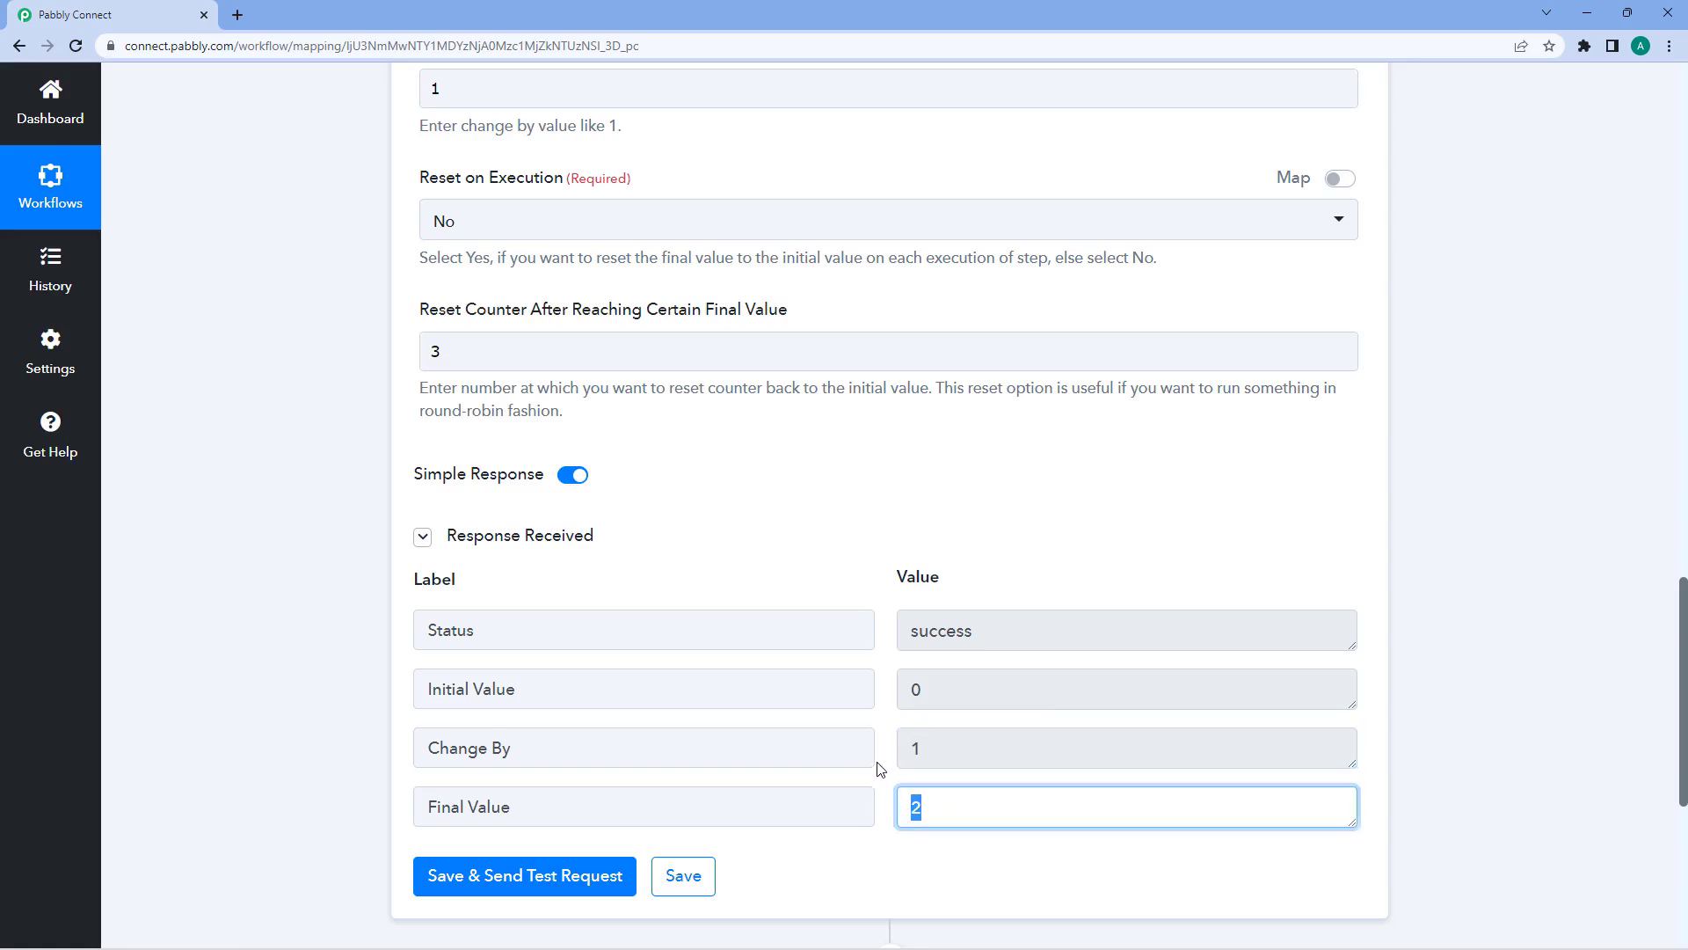
- Send a third test request for the counter and check the Final Value it returns
scroll(874, 754, down, 1)
click(567, 802)
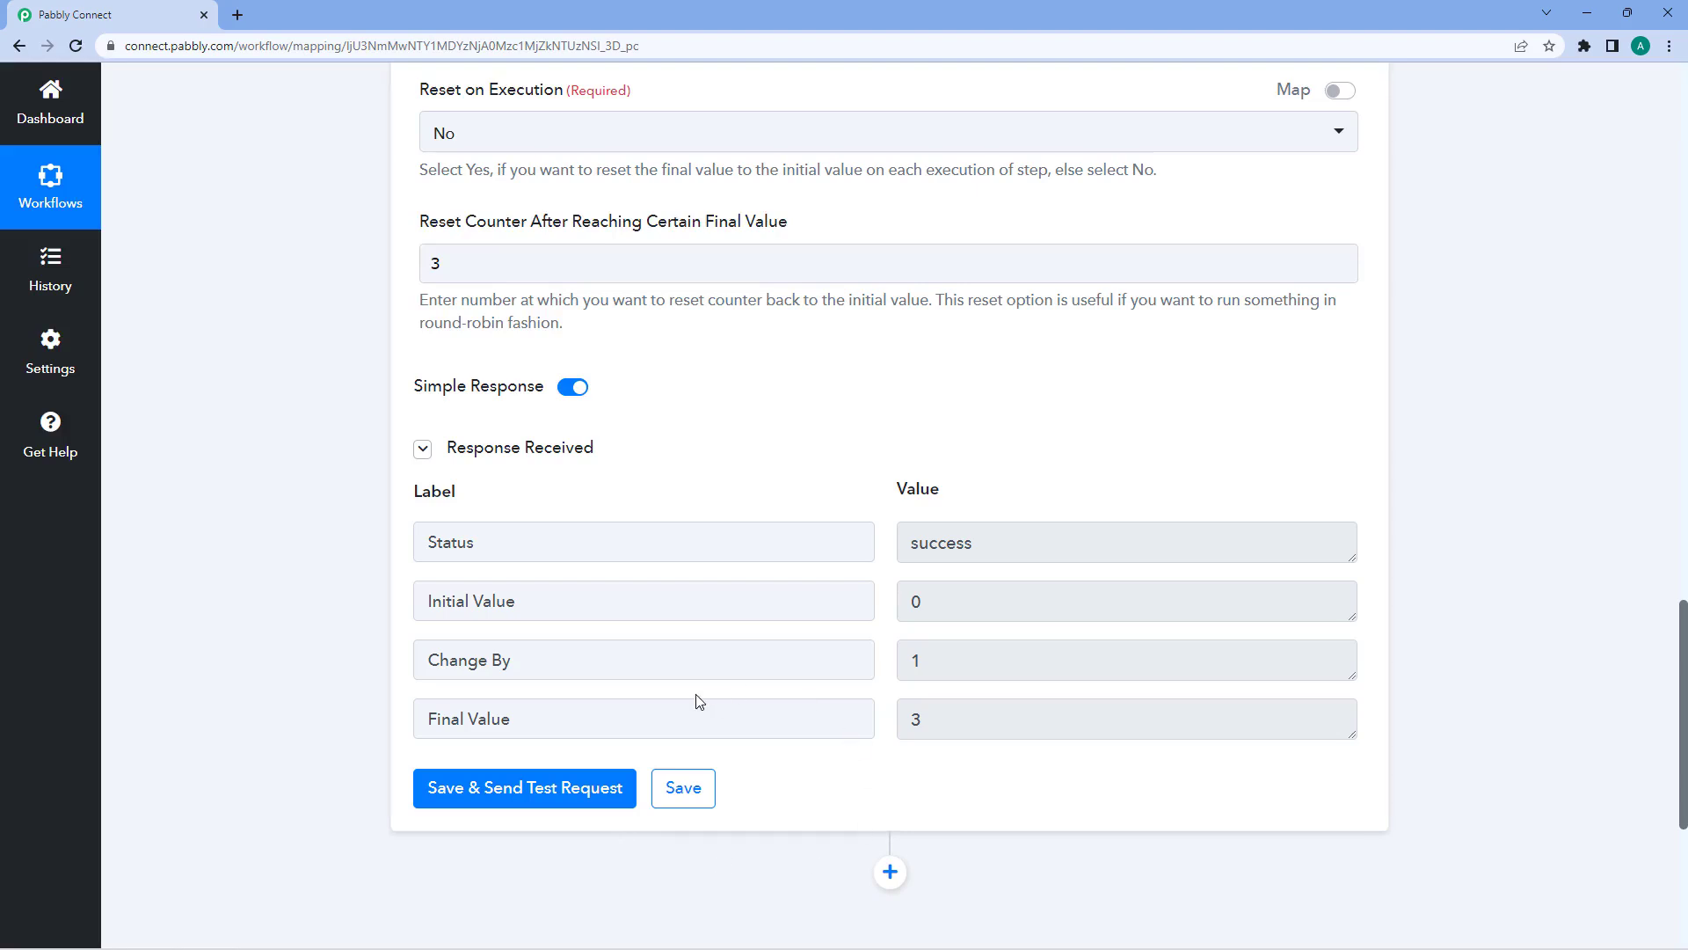
click(938, 716)
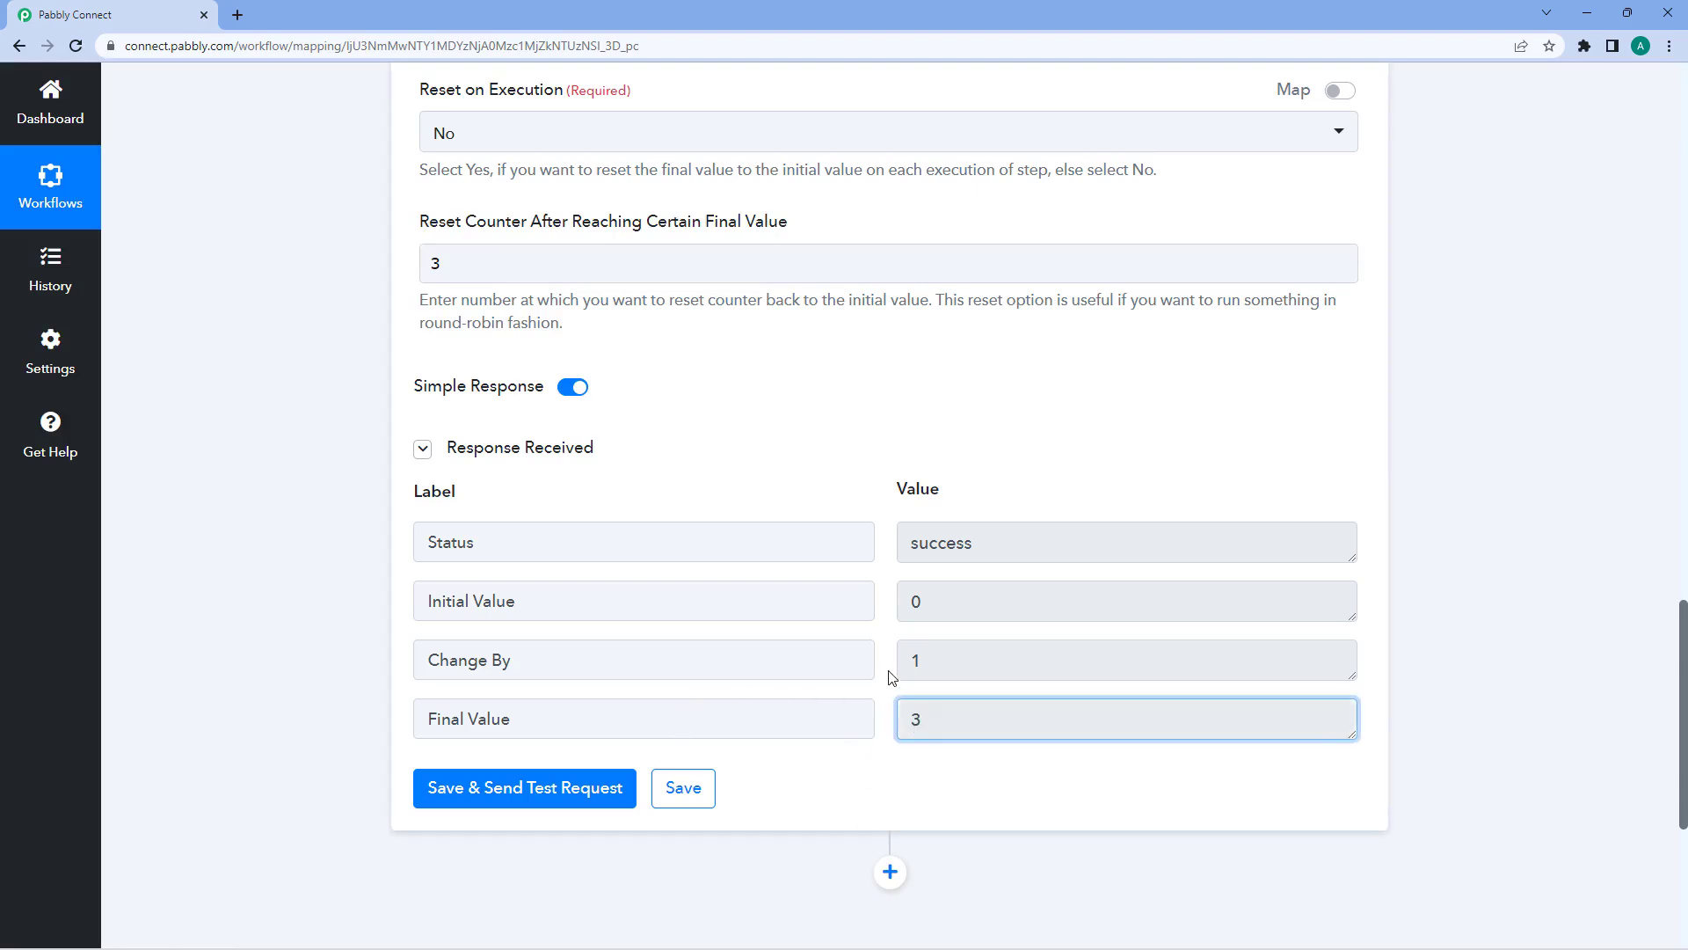
click(889, 678)
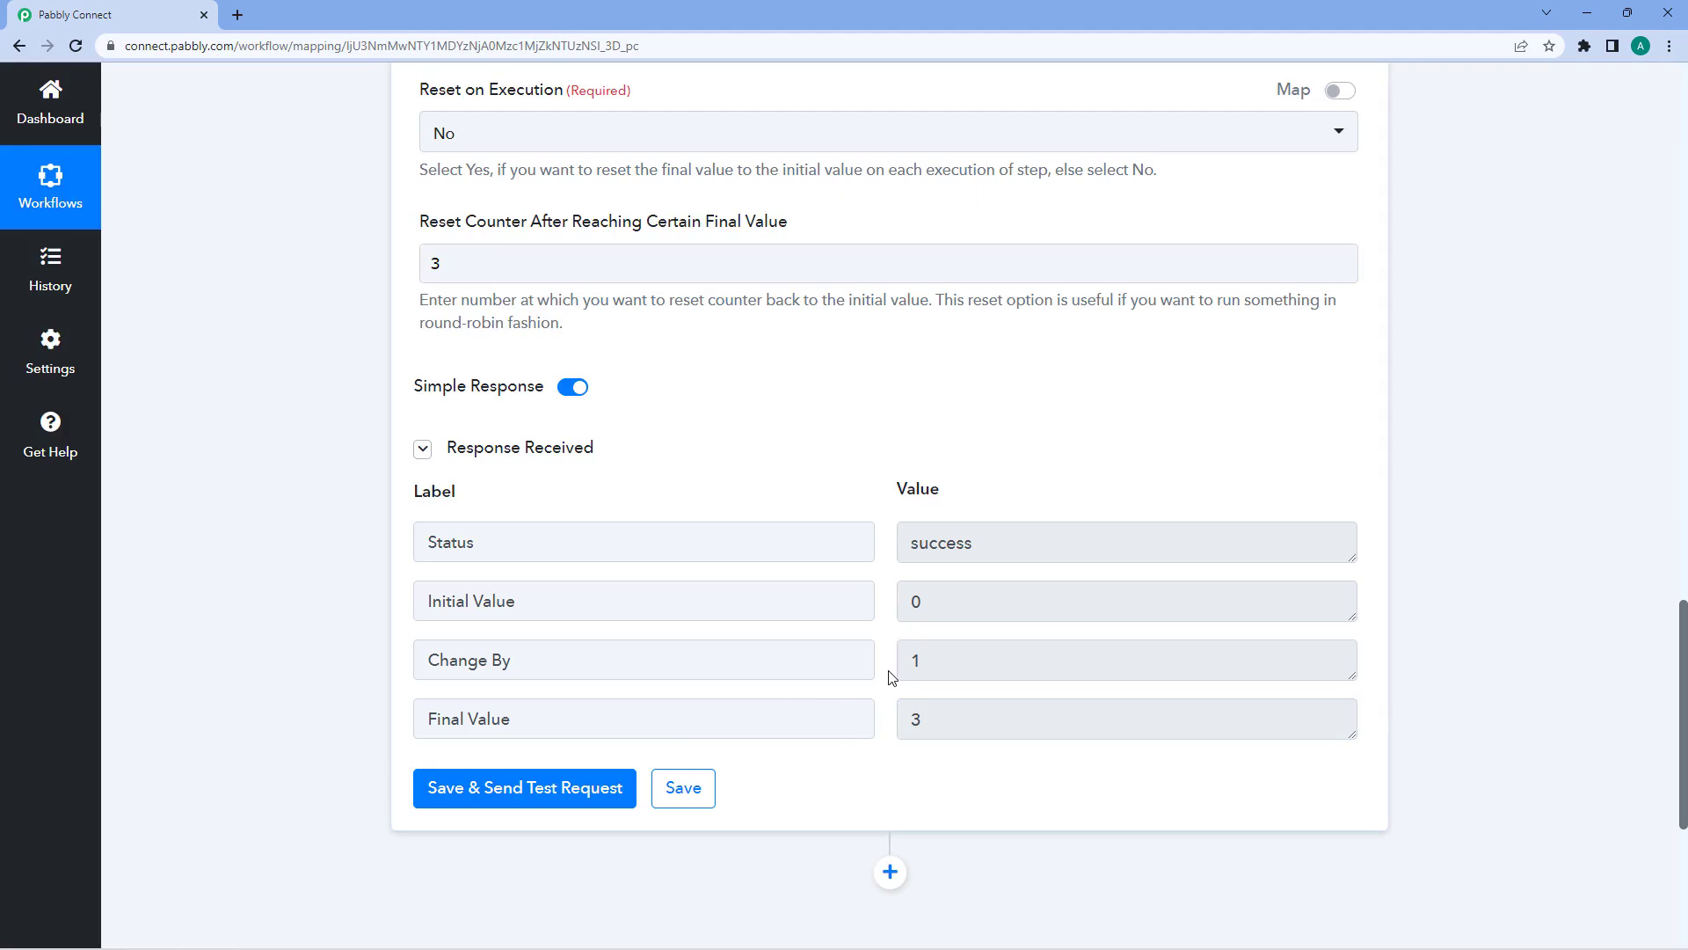
- Review the counter's change and reset settings, send a fourth test request and check the returned Final Value
scroll(889, 678, up, 4)
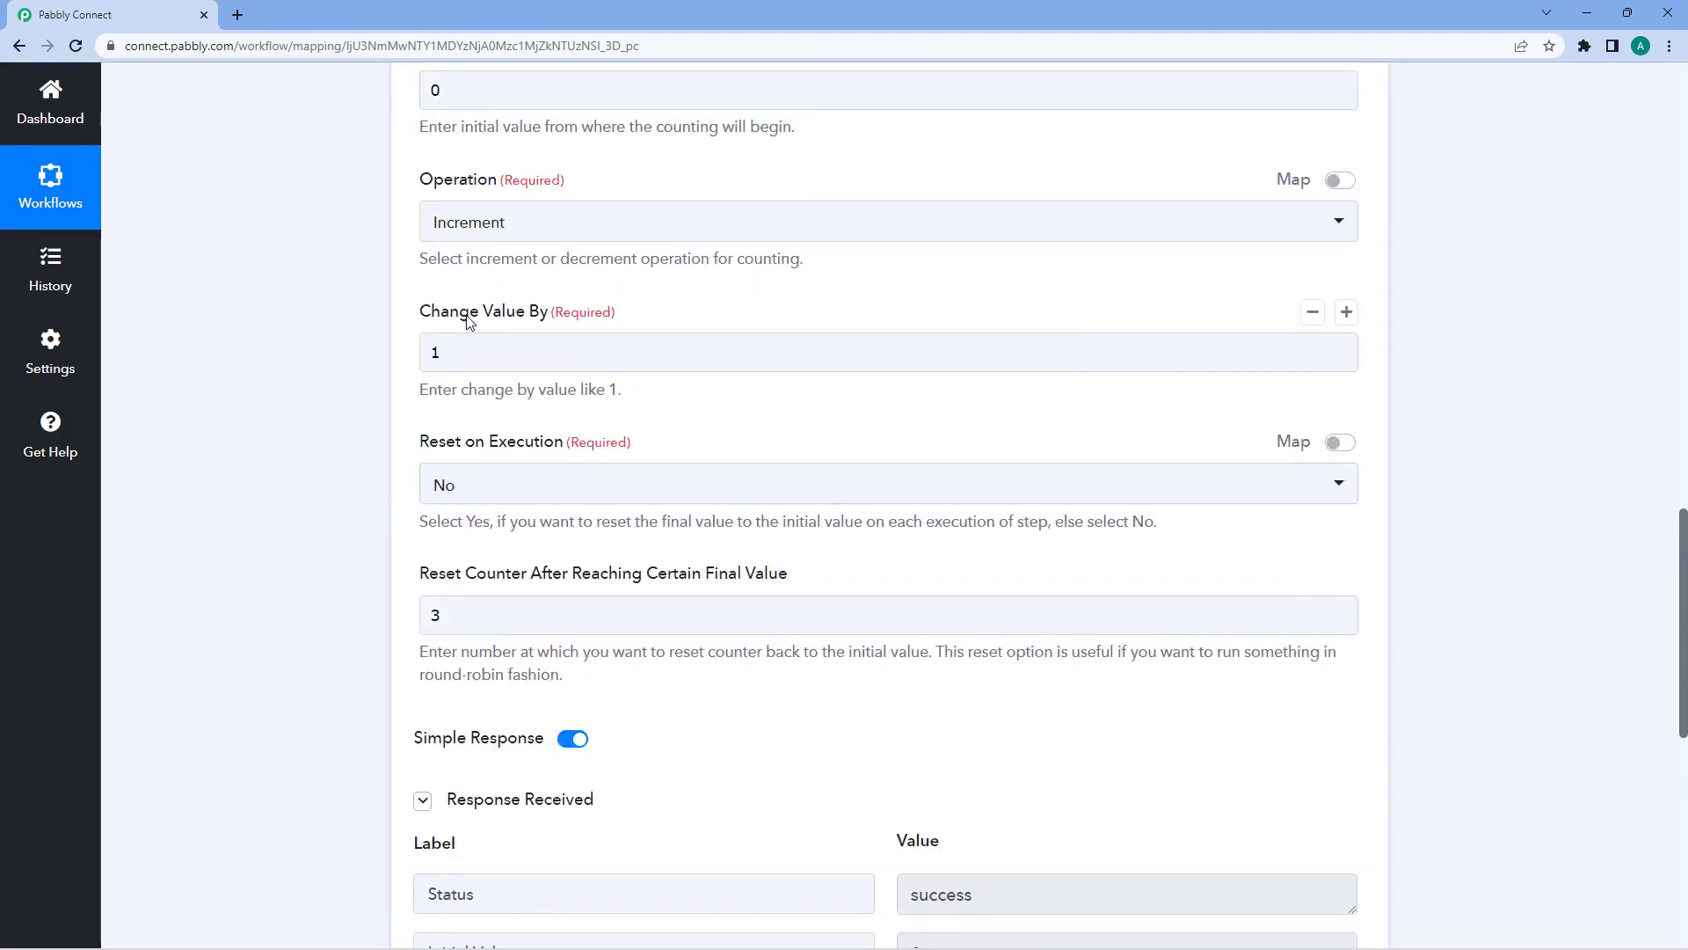
scroll(749, 398, down, 4)
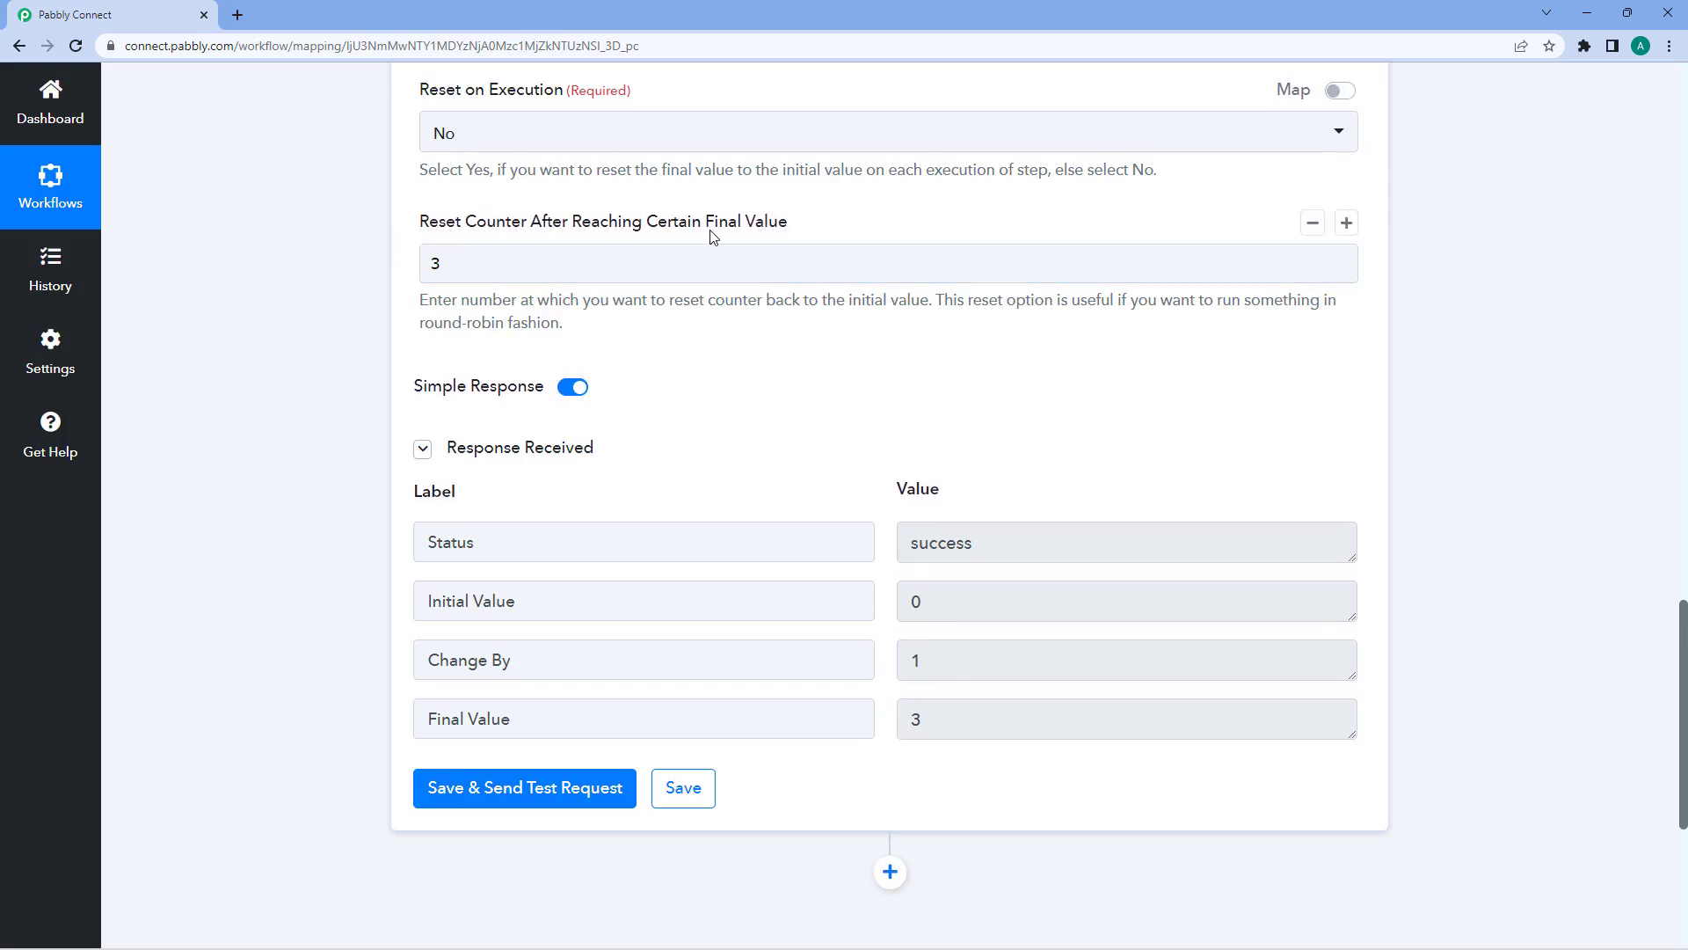
click(435, 263)
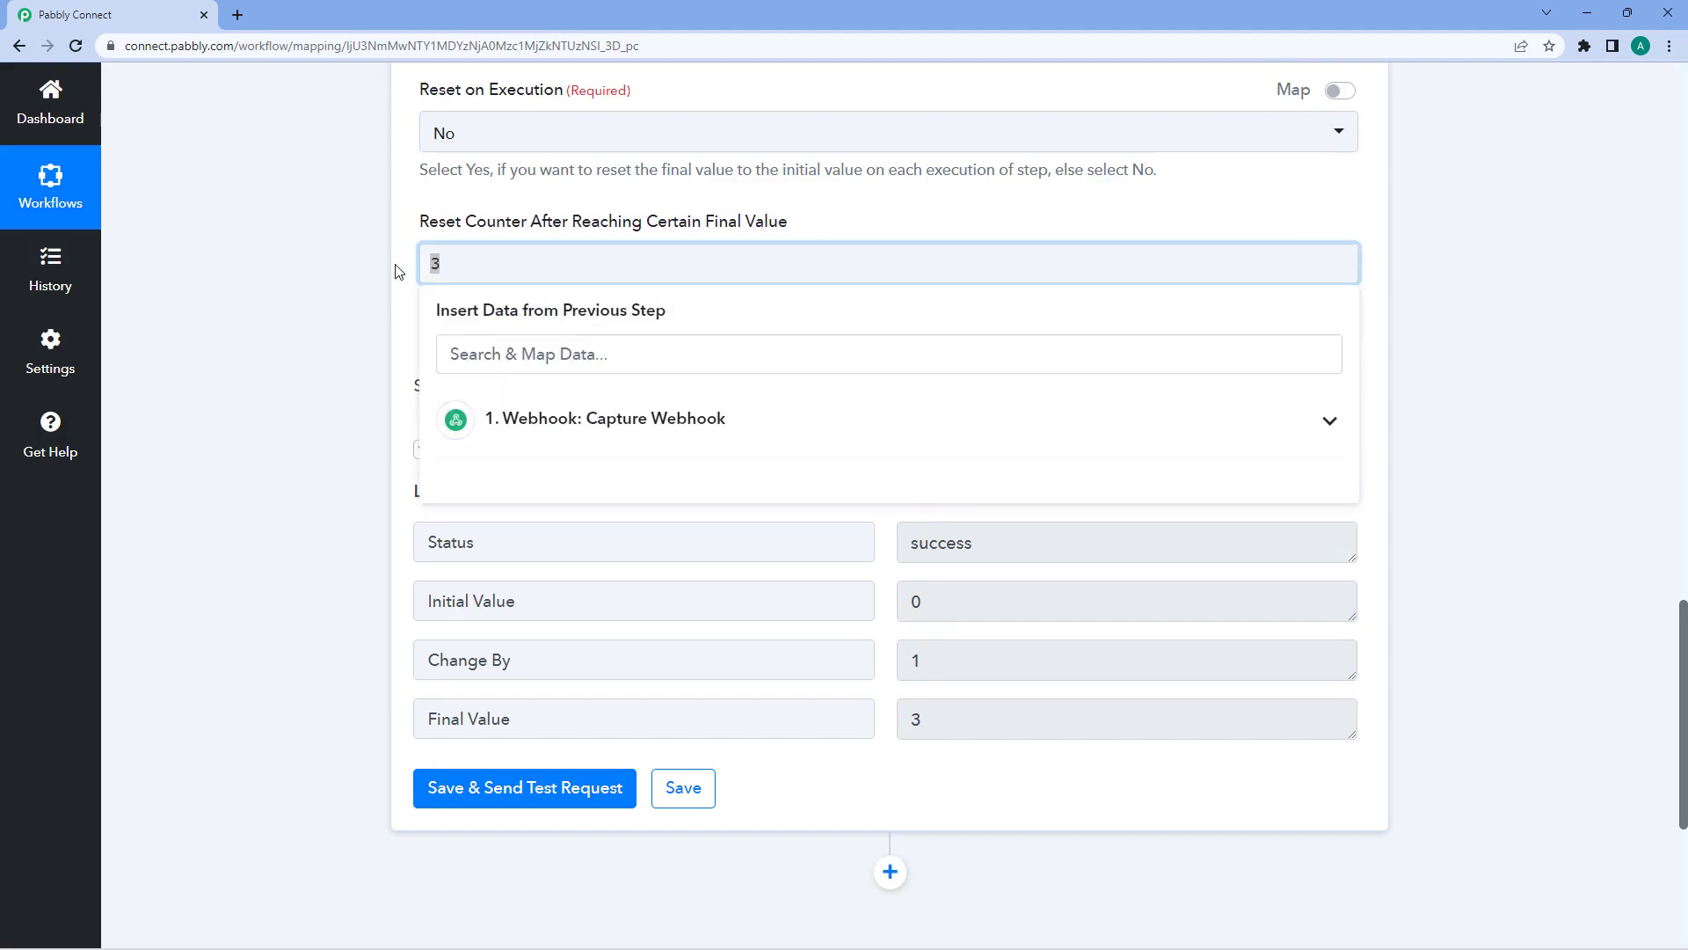
click(395, 271)
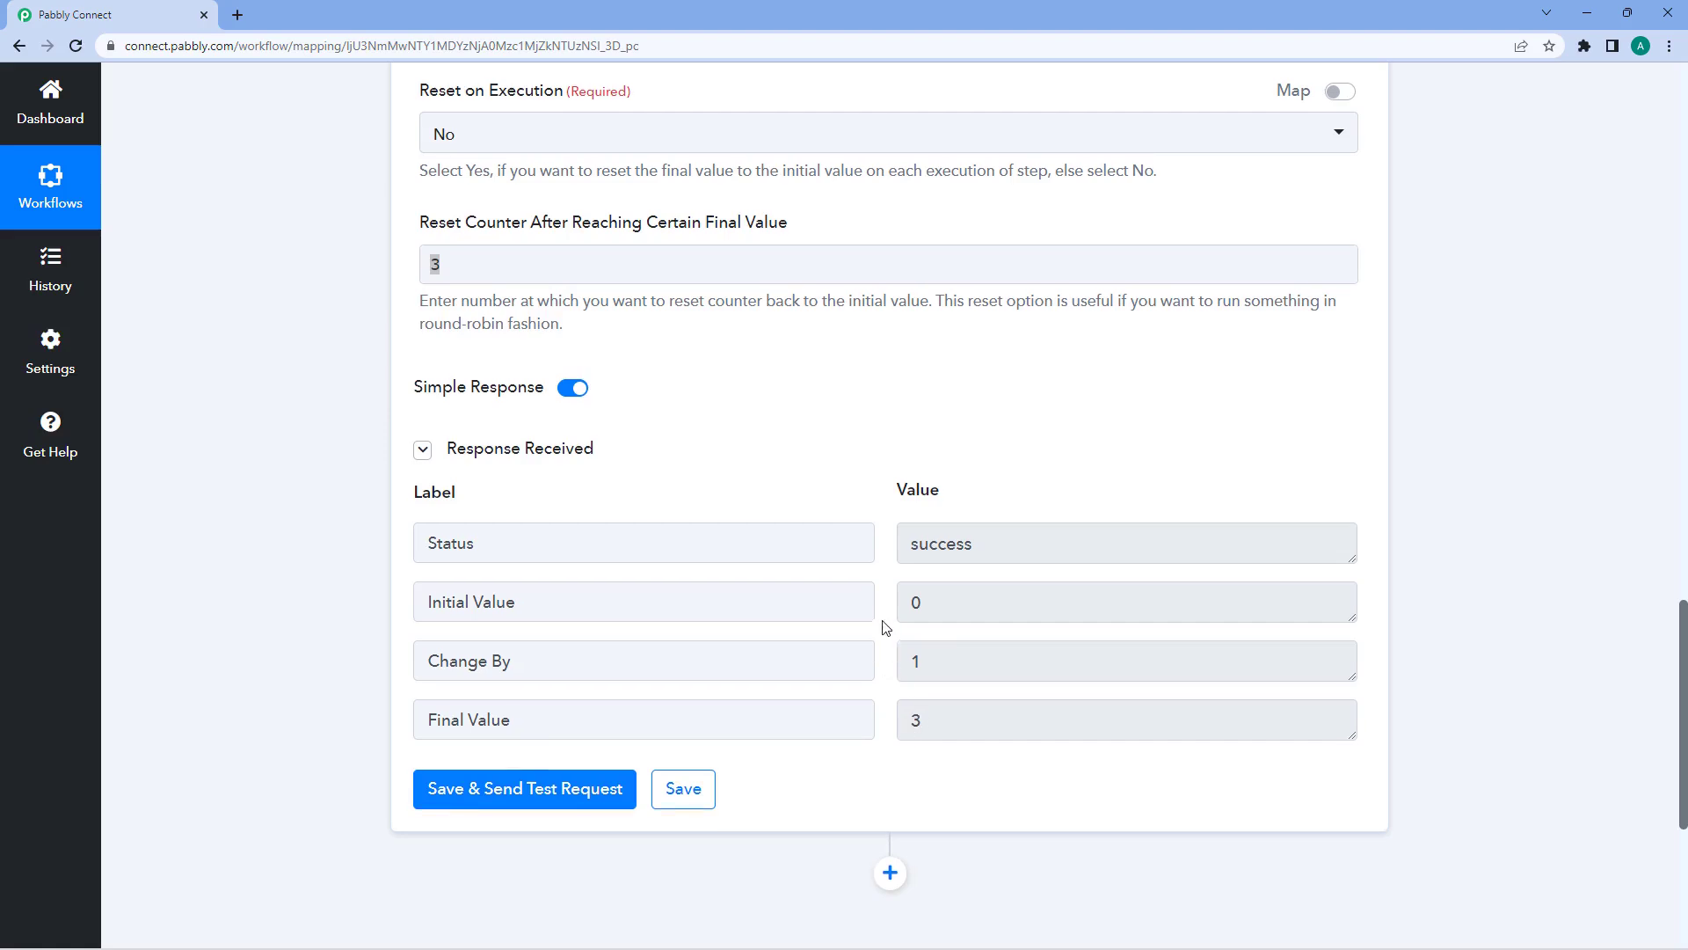
scroll(885, 629, up, 4)
scroll(605, 185, down, 6)
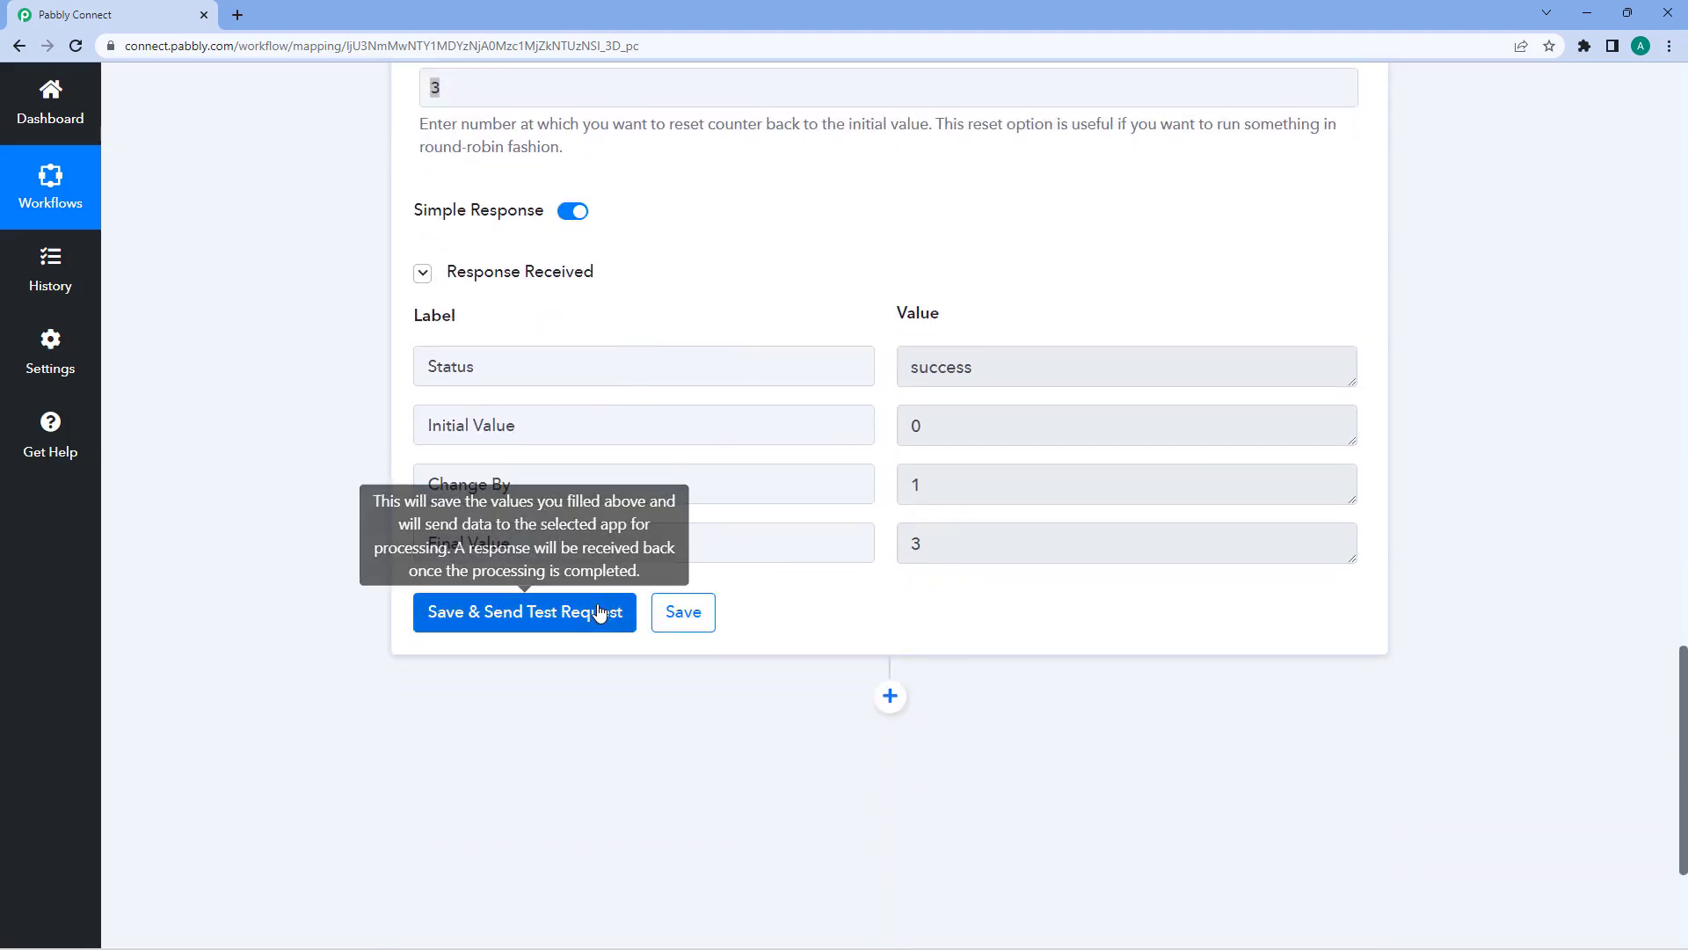
click(597, 612)
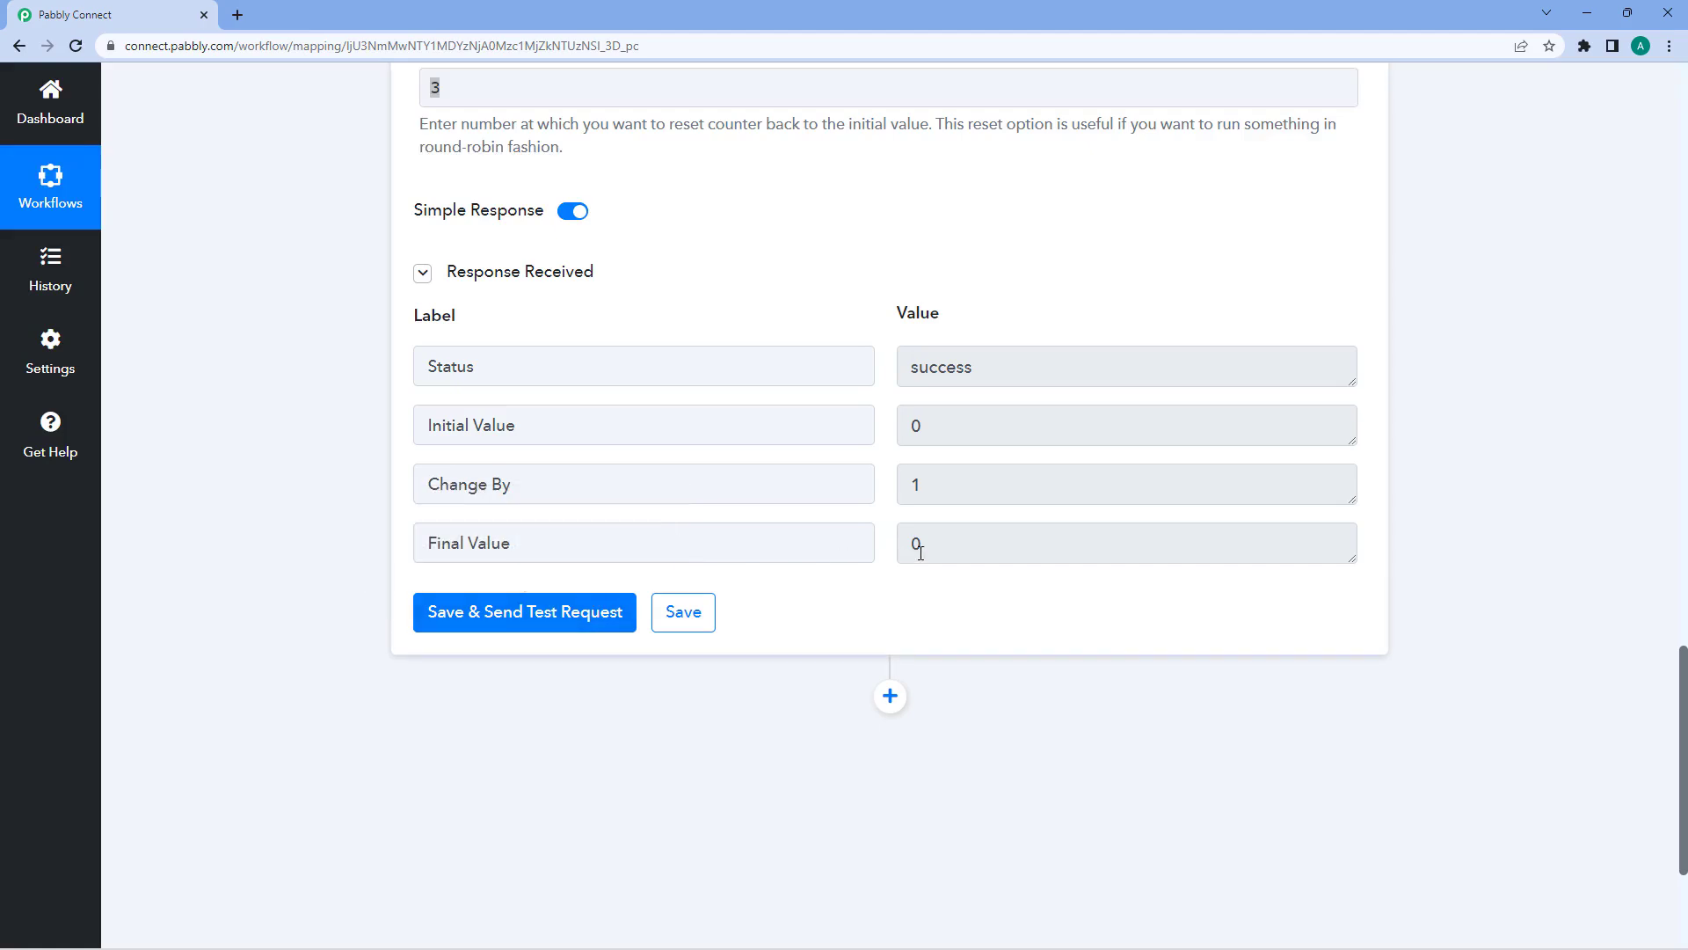
drag(921, 553, 890, 532)
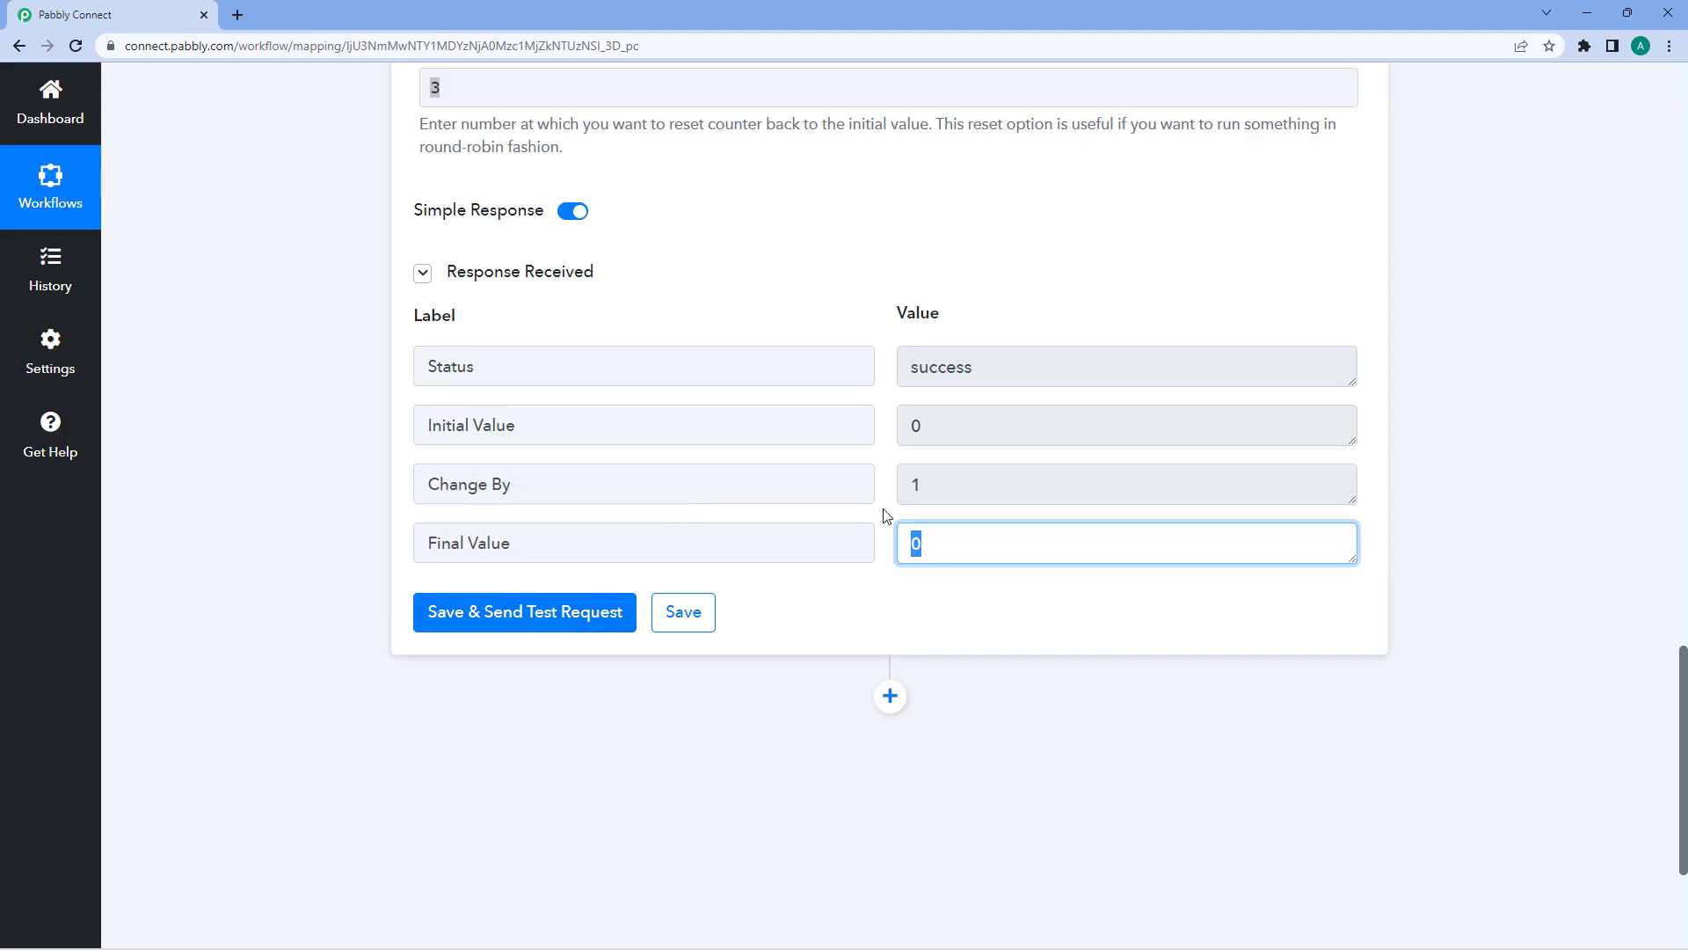
- Clear the final value at which the counter resets and send a test request
scroll(810, 464, up, 2)
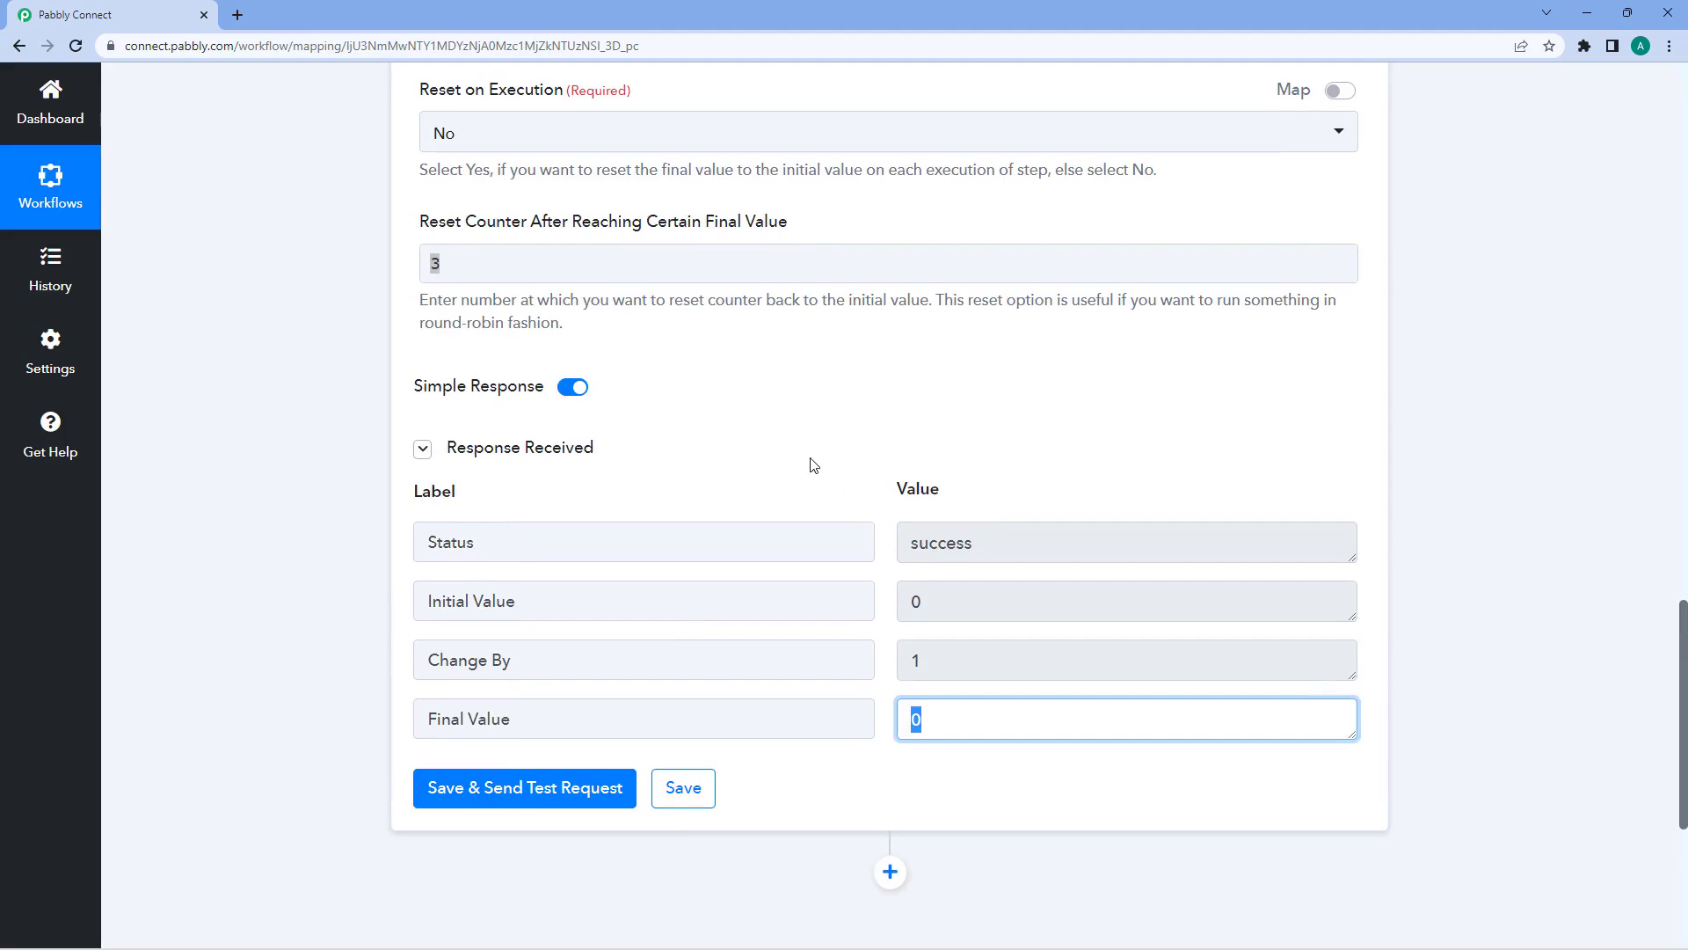
click(475, 262)
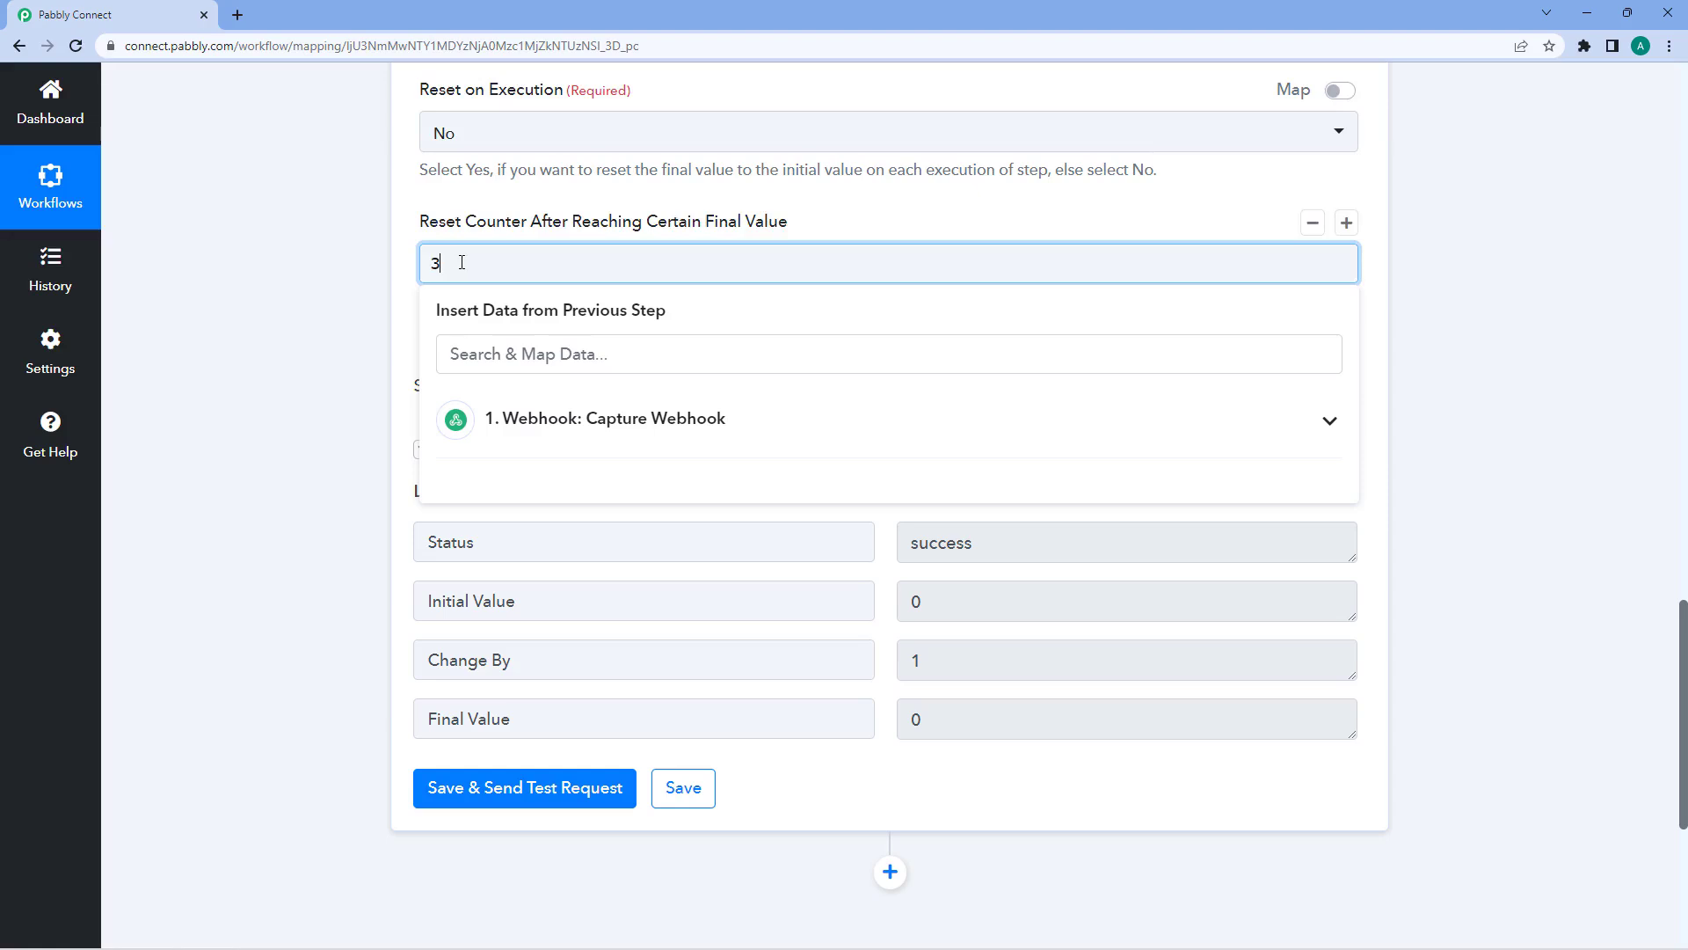
key(BackSpace)
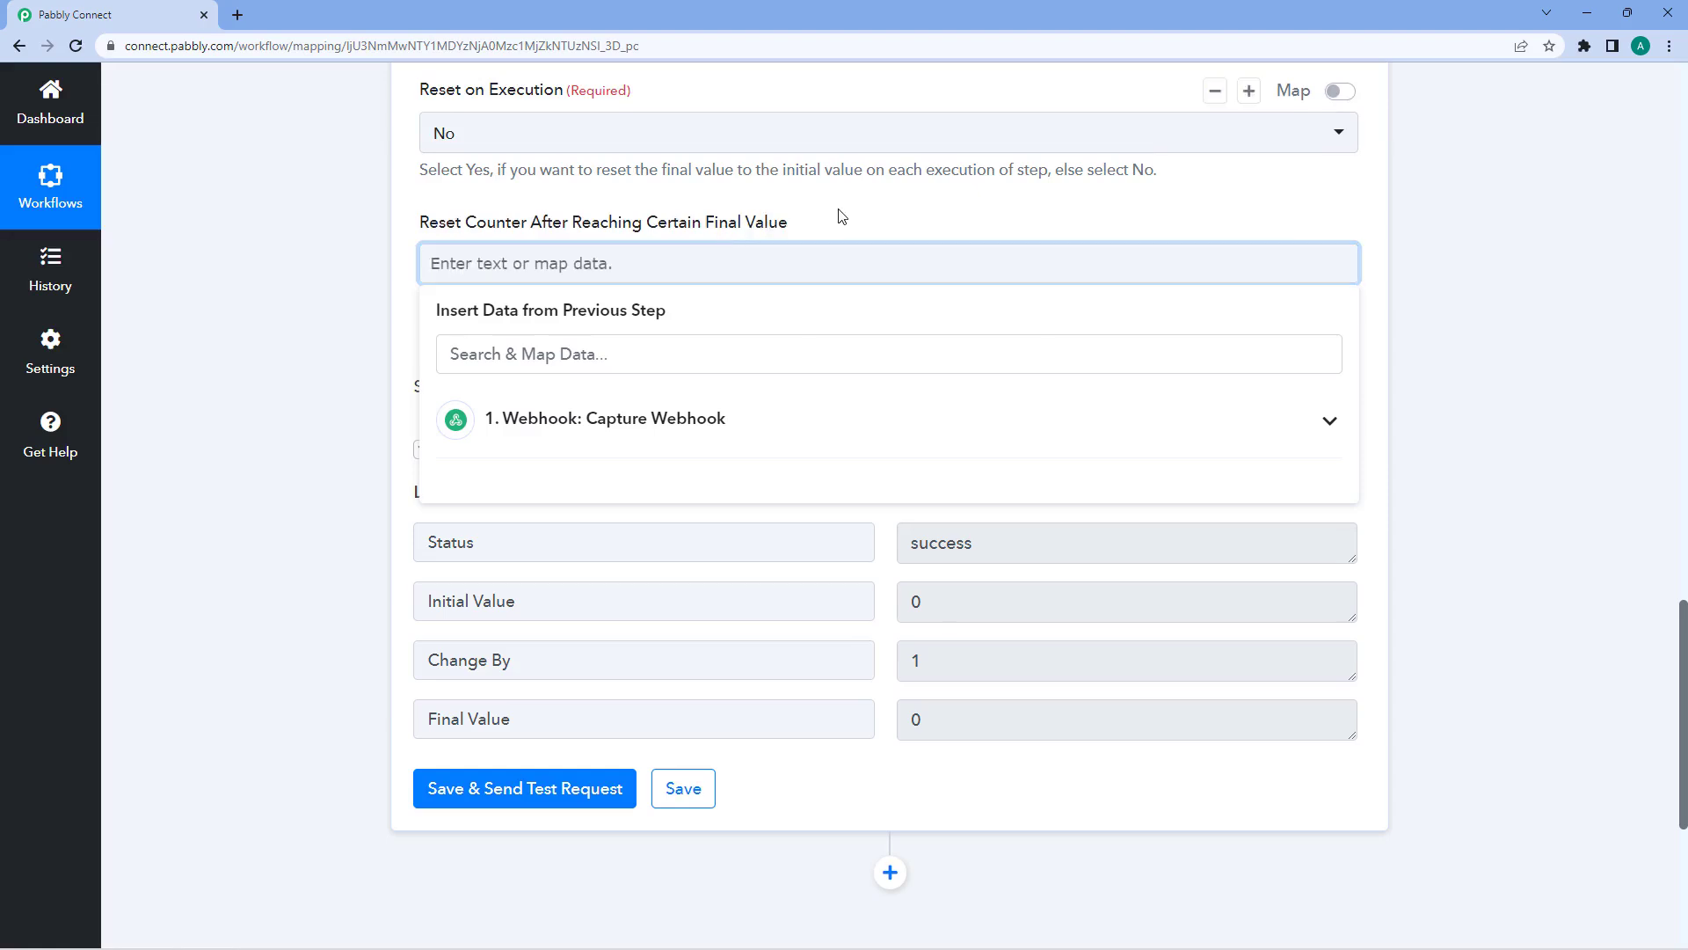
click(568, 797)
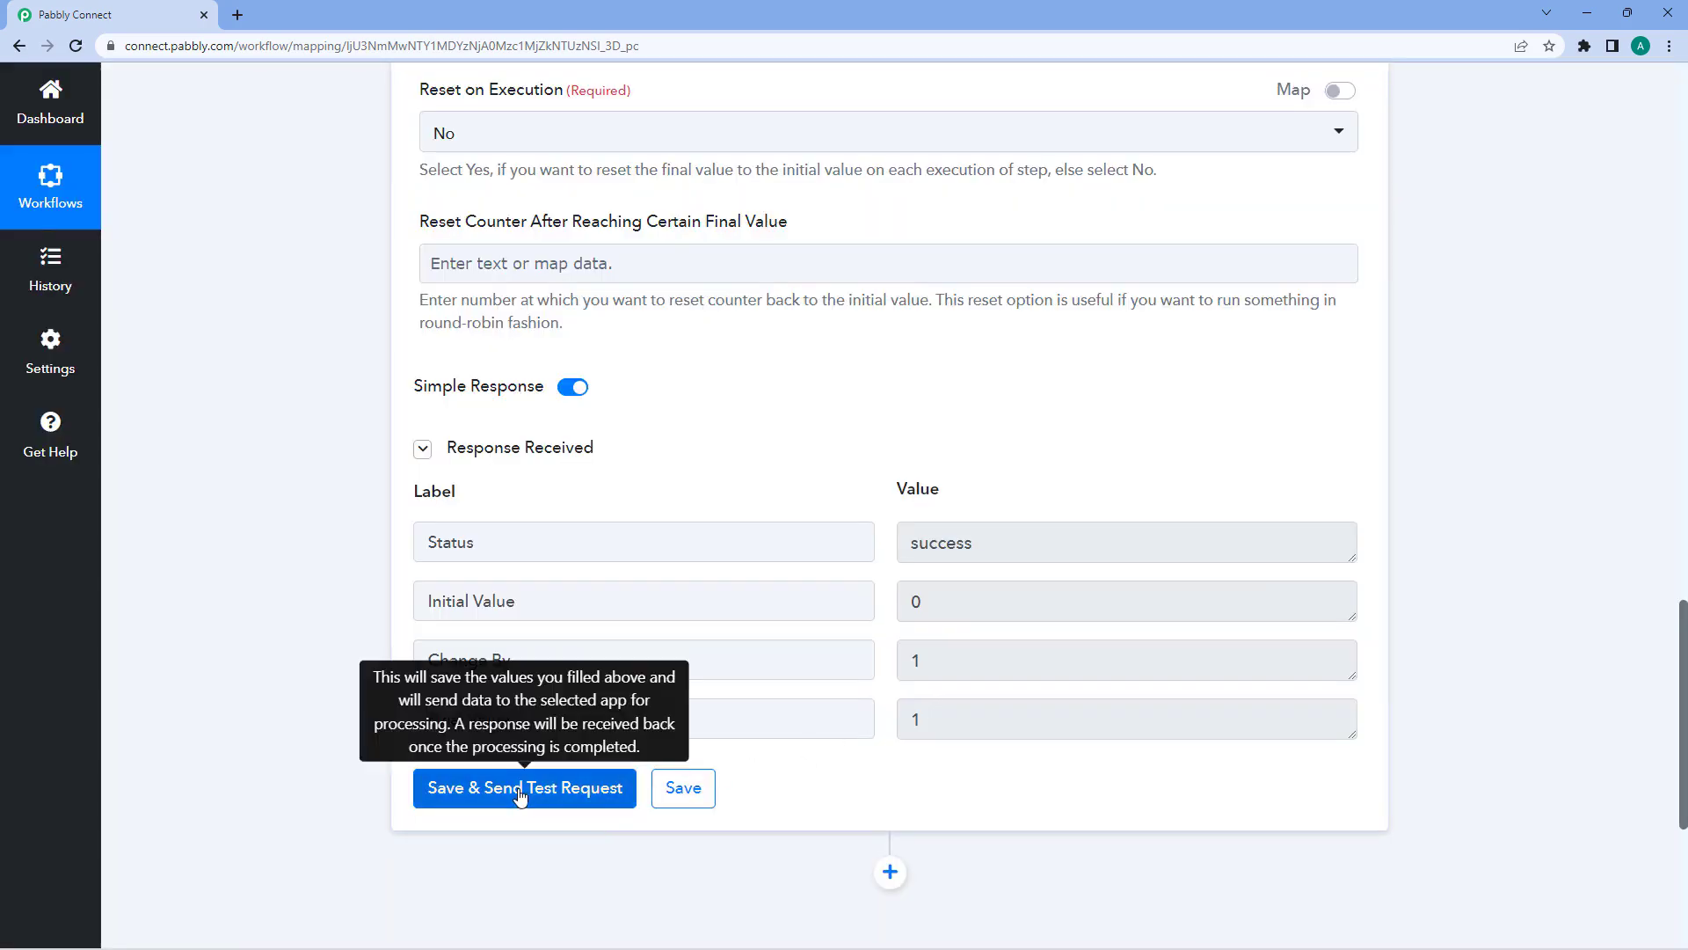
- Send three more test requests without a reset limit and check the Final Value after each
click(521, 791)
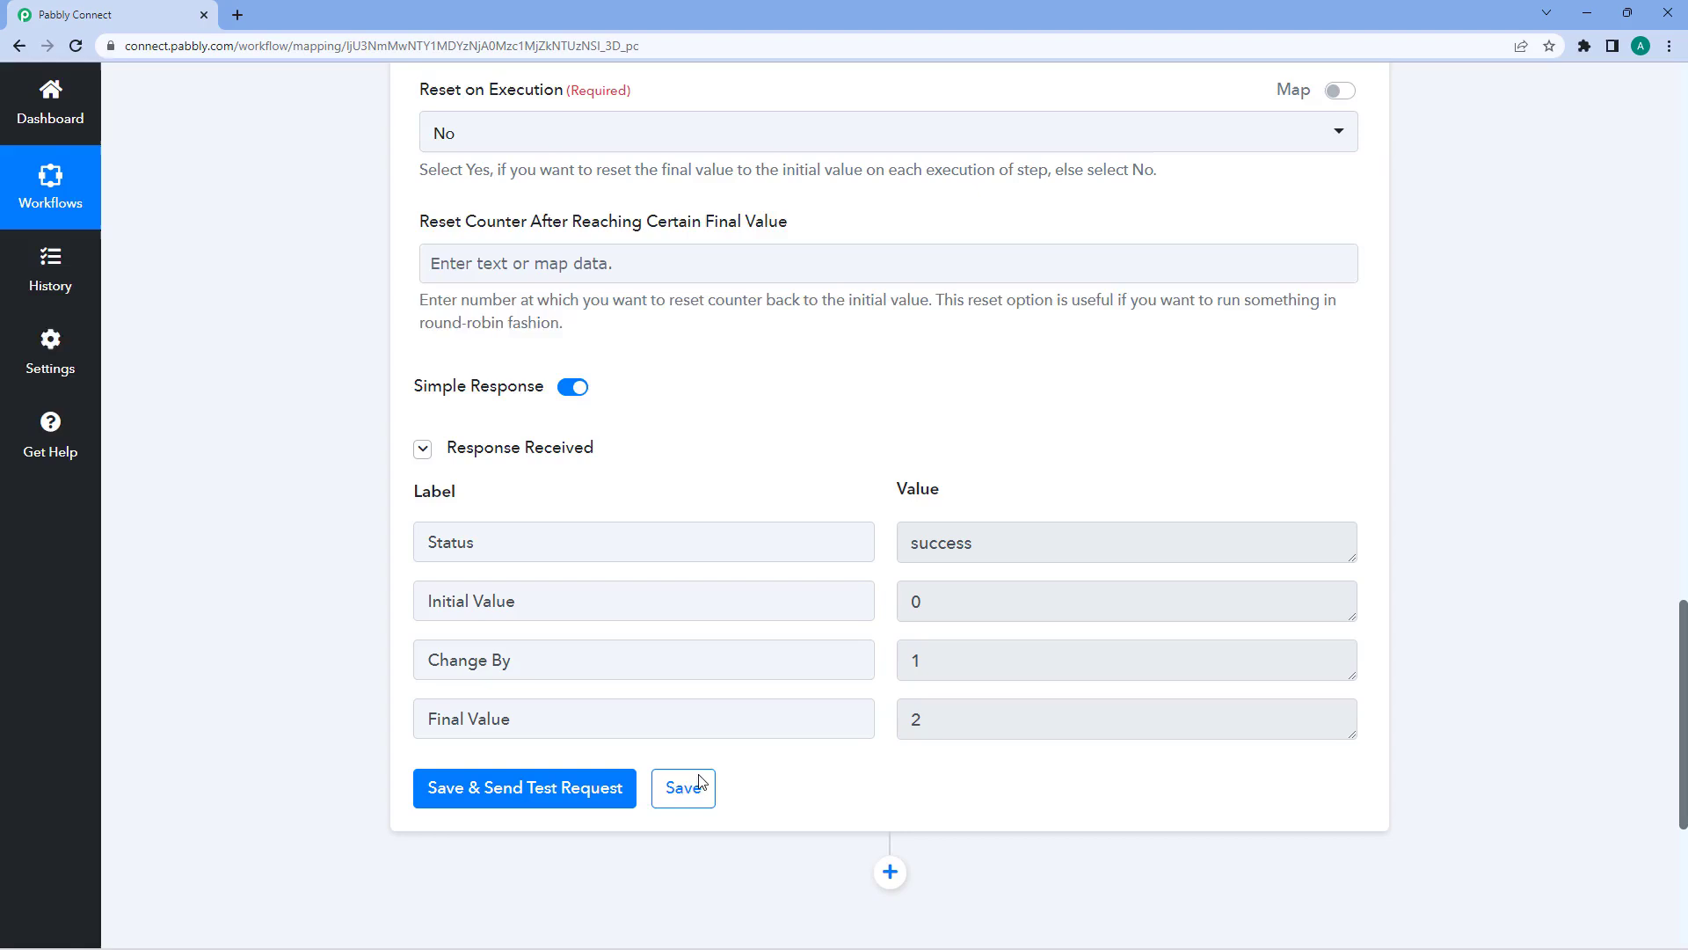
click(698, 782)
click(595, 791)
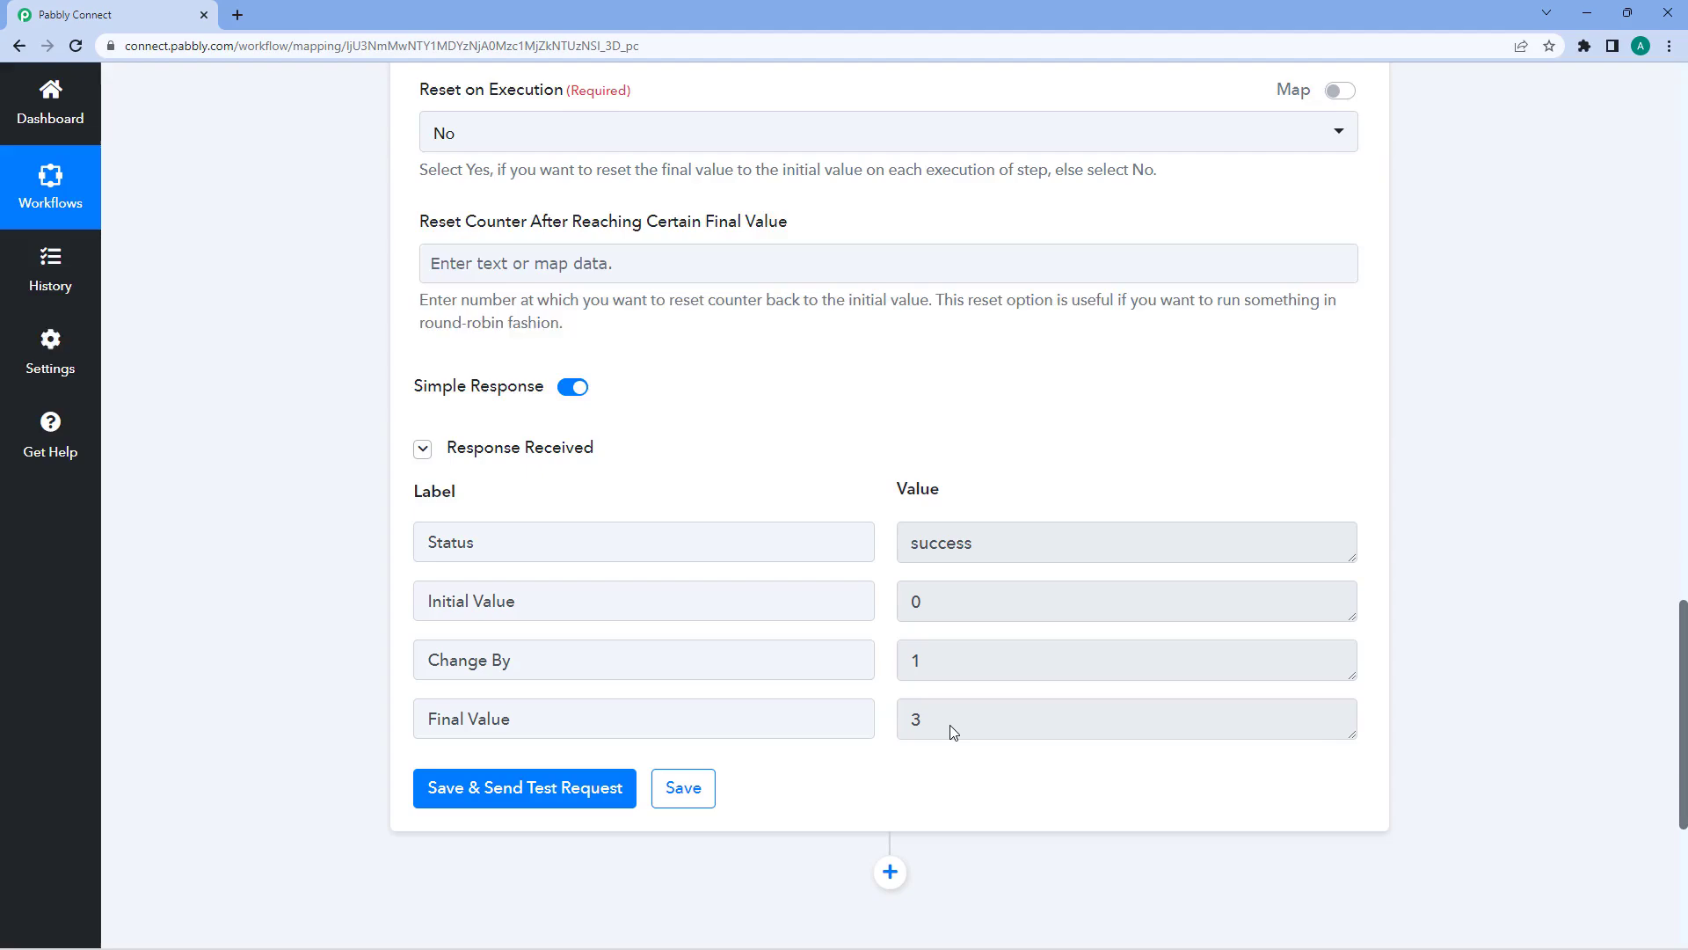
click(591, 796)
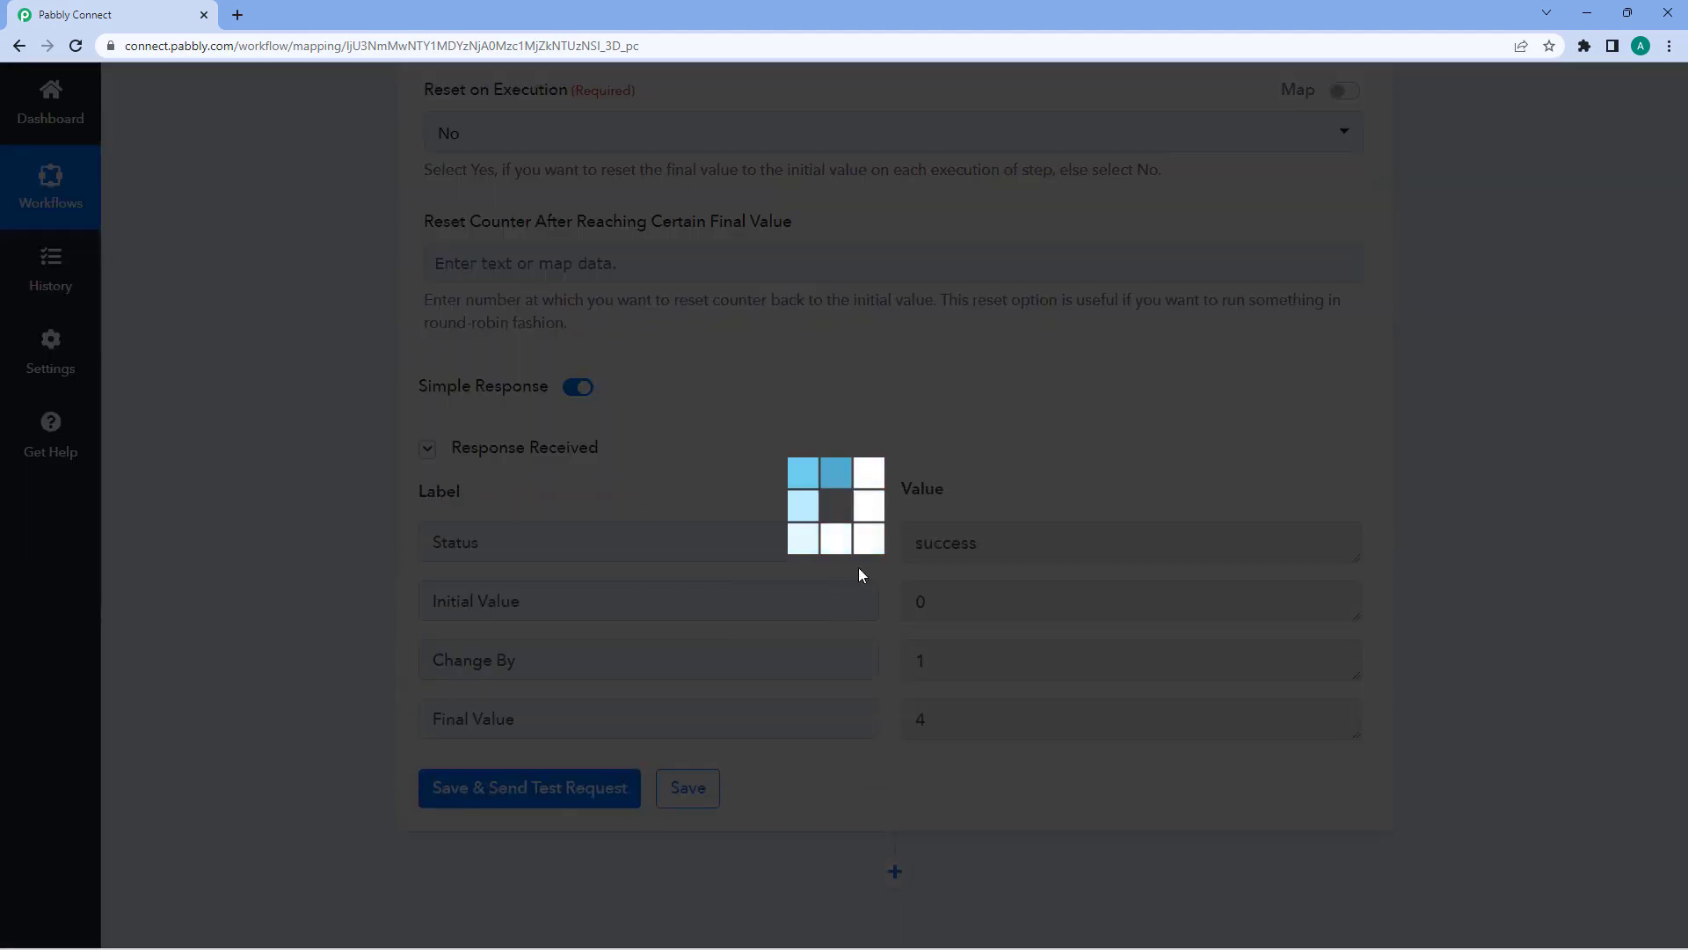
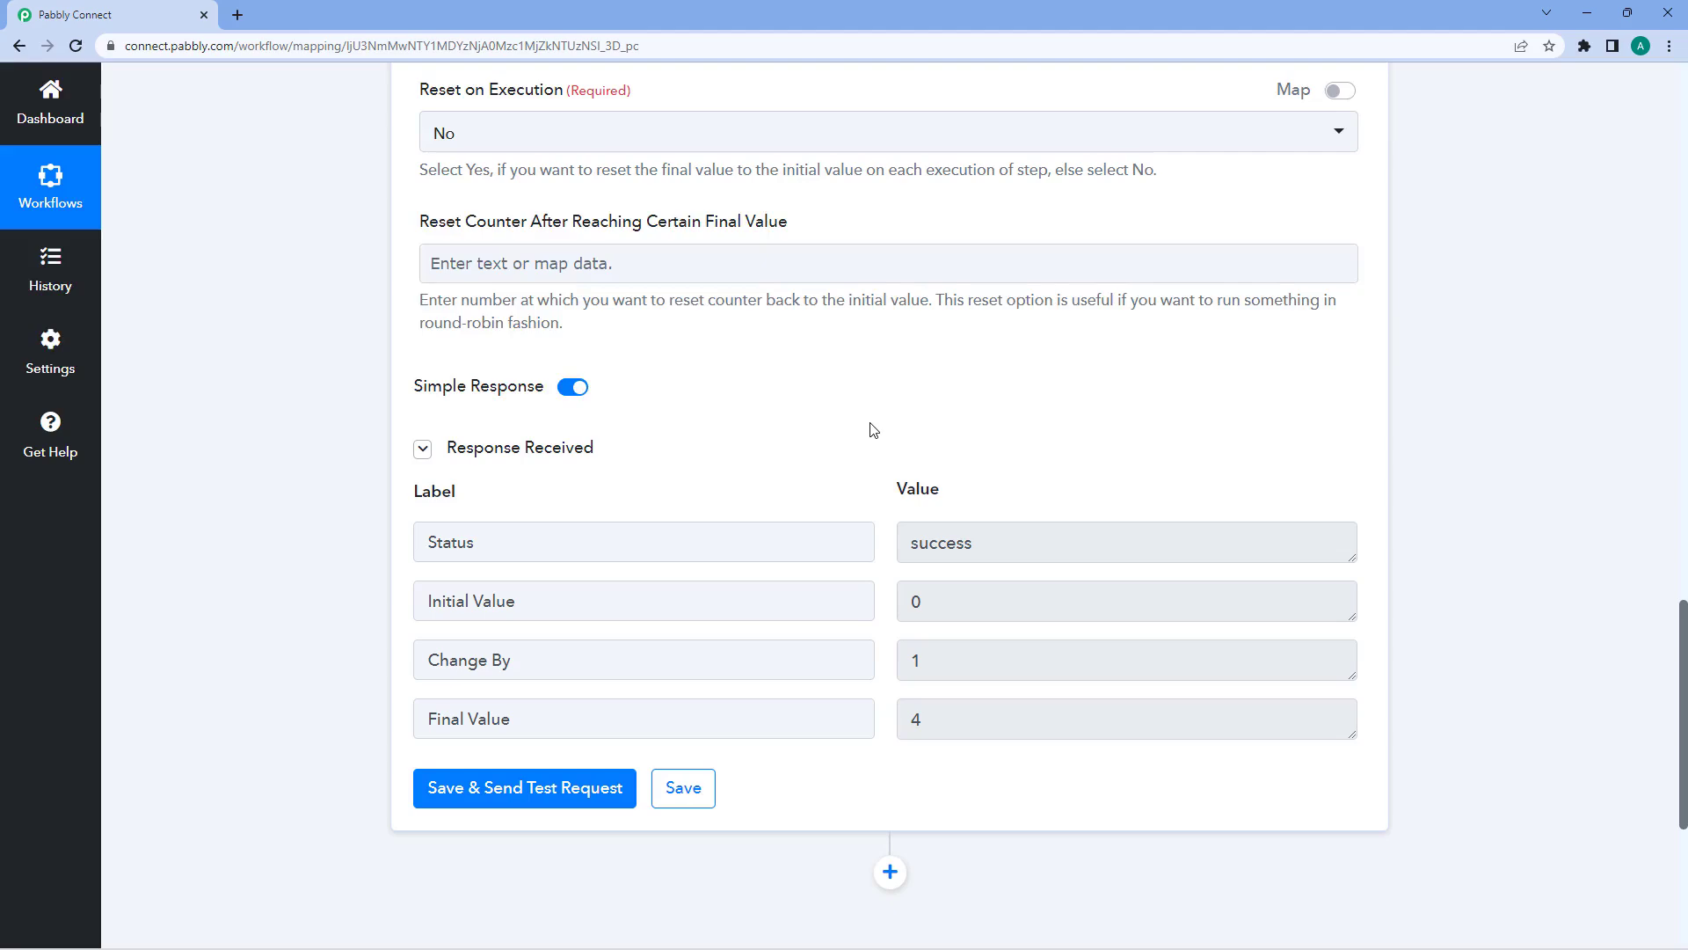
- Set the counter's Change Value By to 5 and send a test request
scroll(873, 429, up, 5)
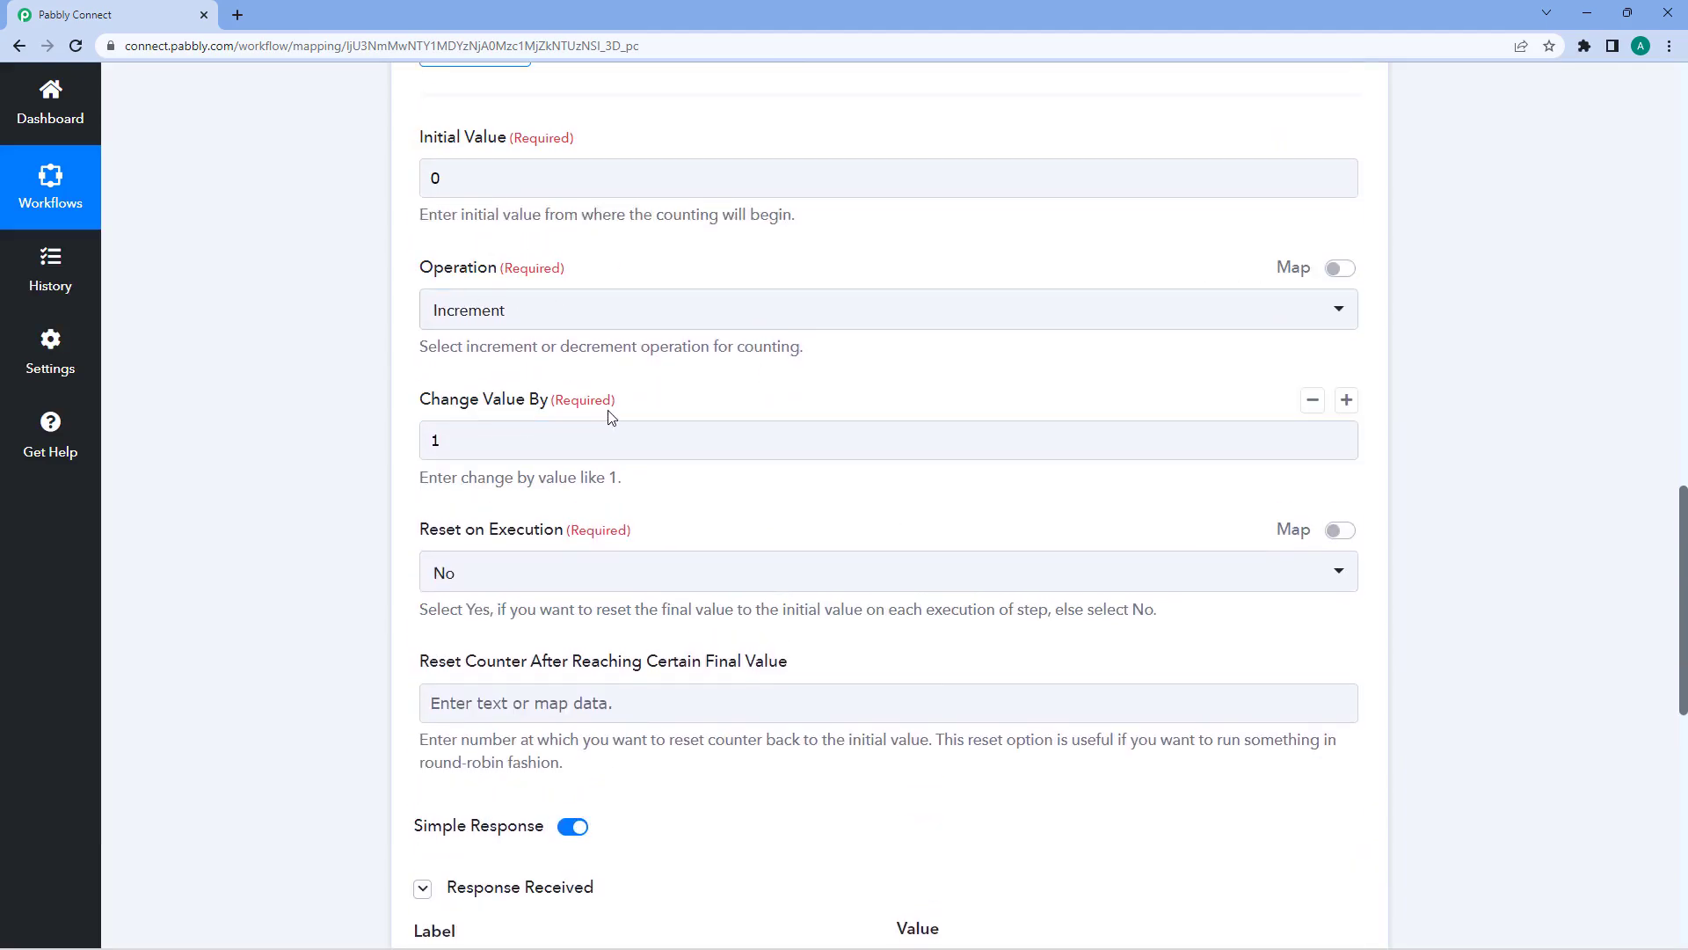
click(449, 438)
key(BackSpace)
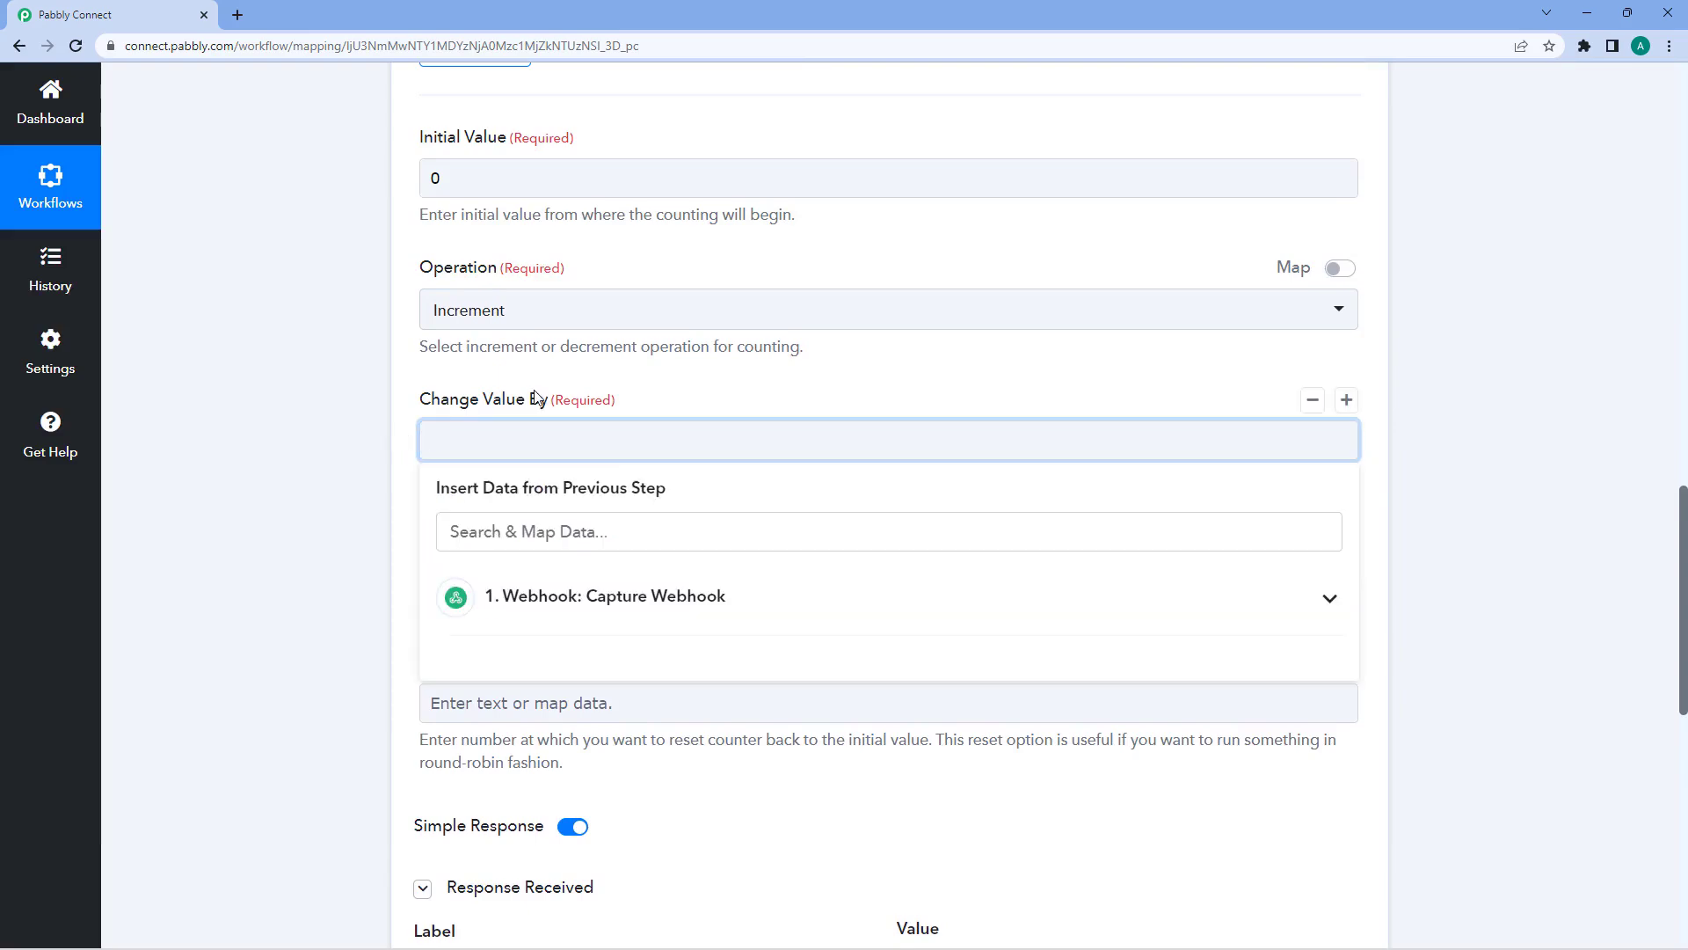
click(452, 376)
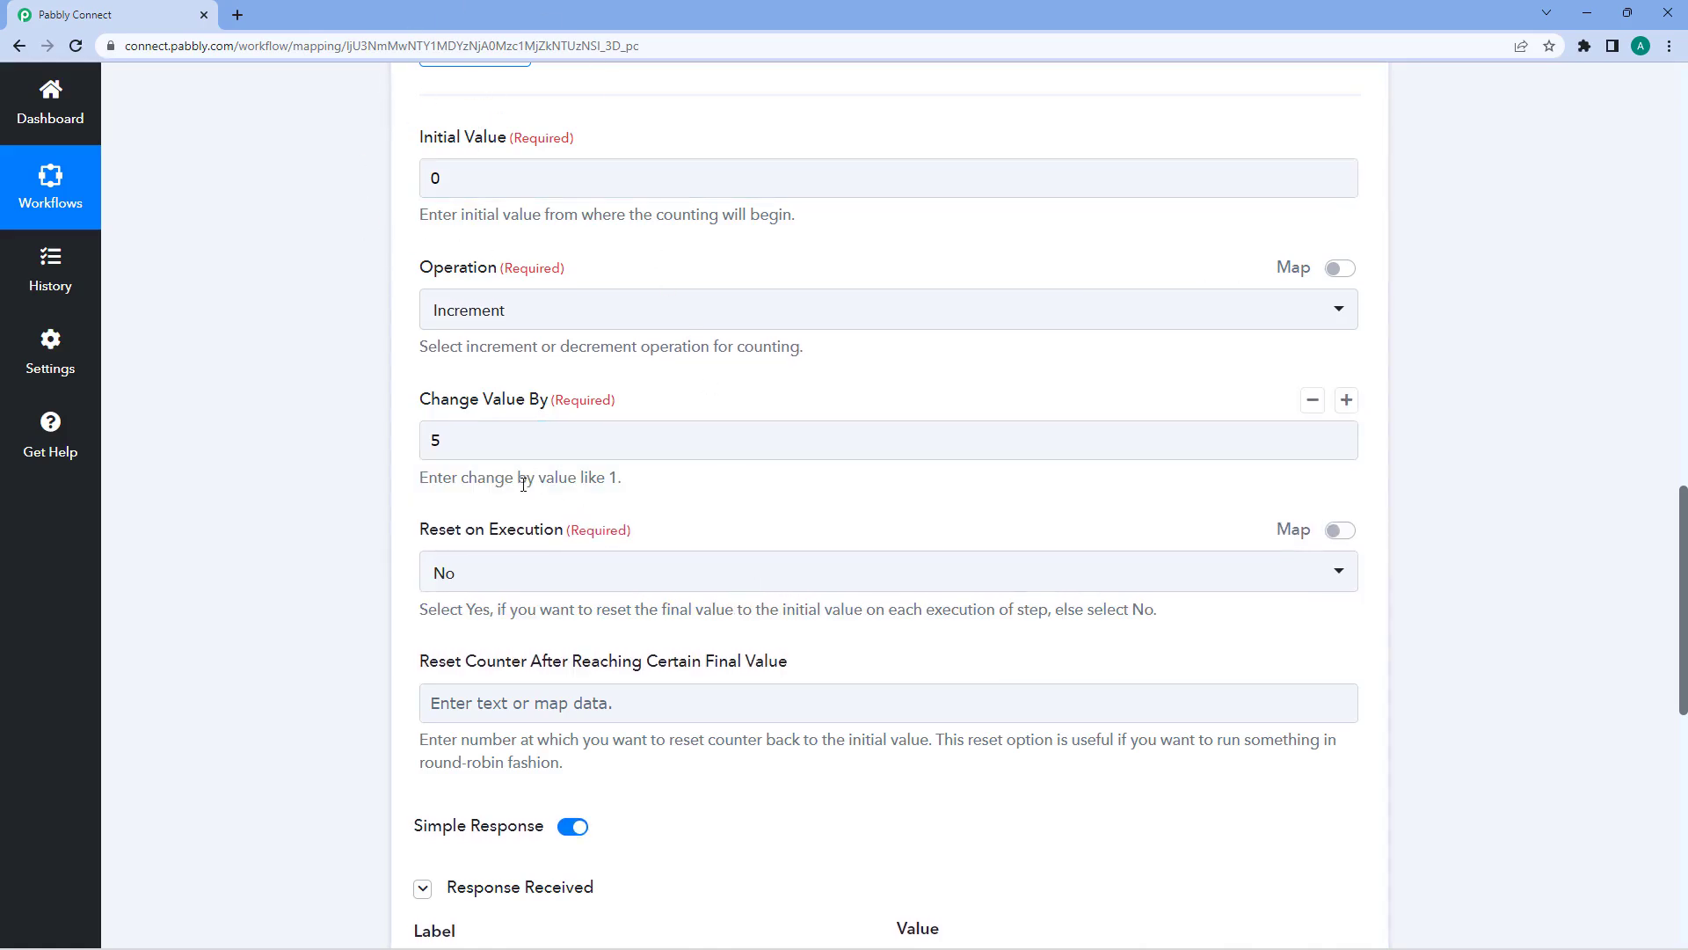
scroll(690, 491, down, 6)
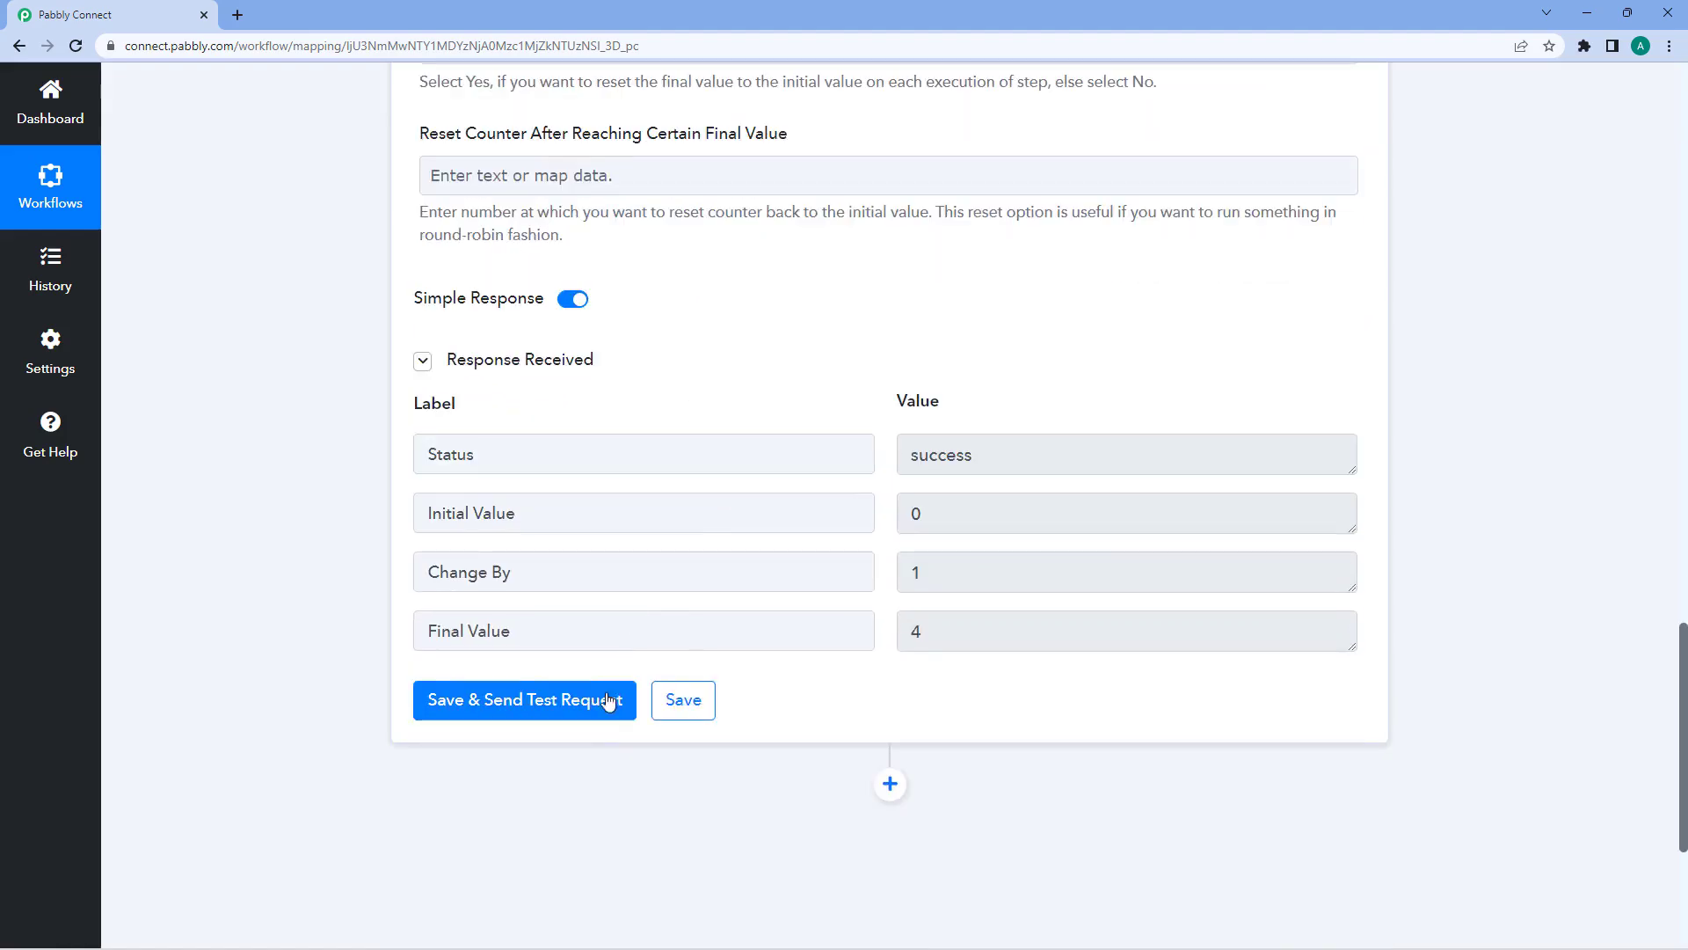
click(595, 700)
- Compare the Final Value and Change By returned in the counter's response
drag(970, 642, 893, 645)
click(885, 603)
drag(934, 574, 890, 582)
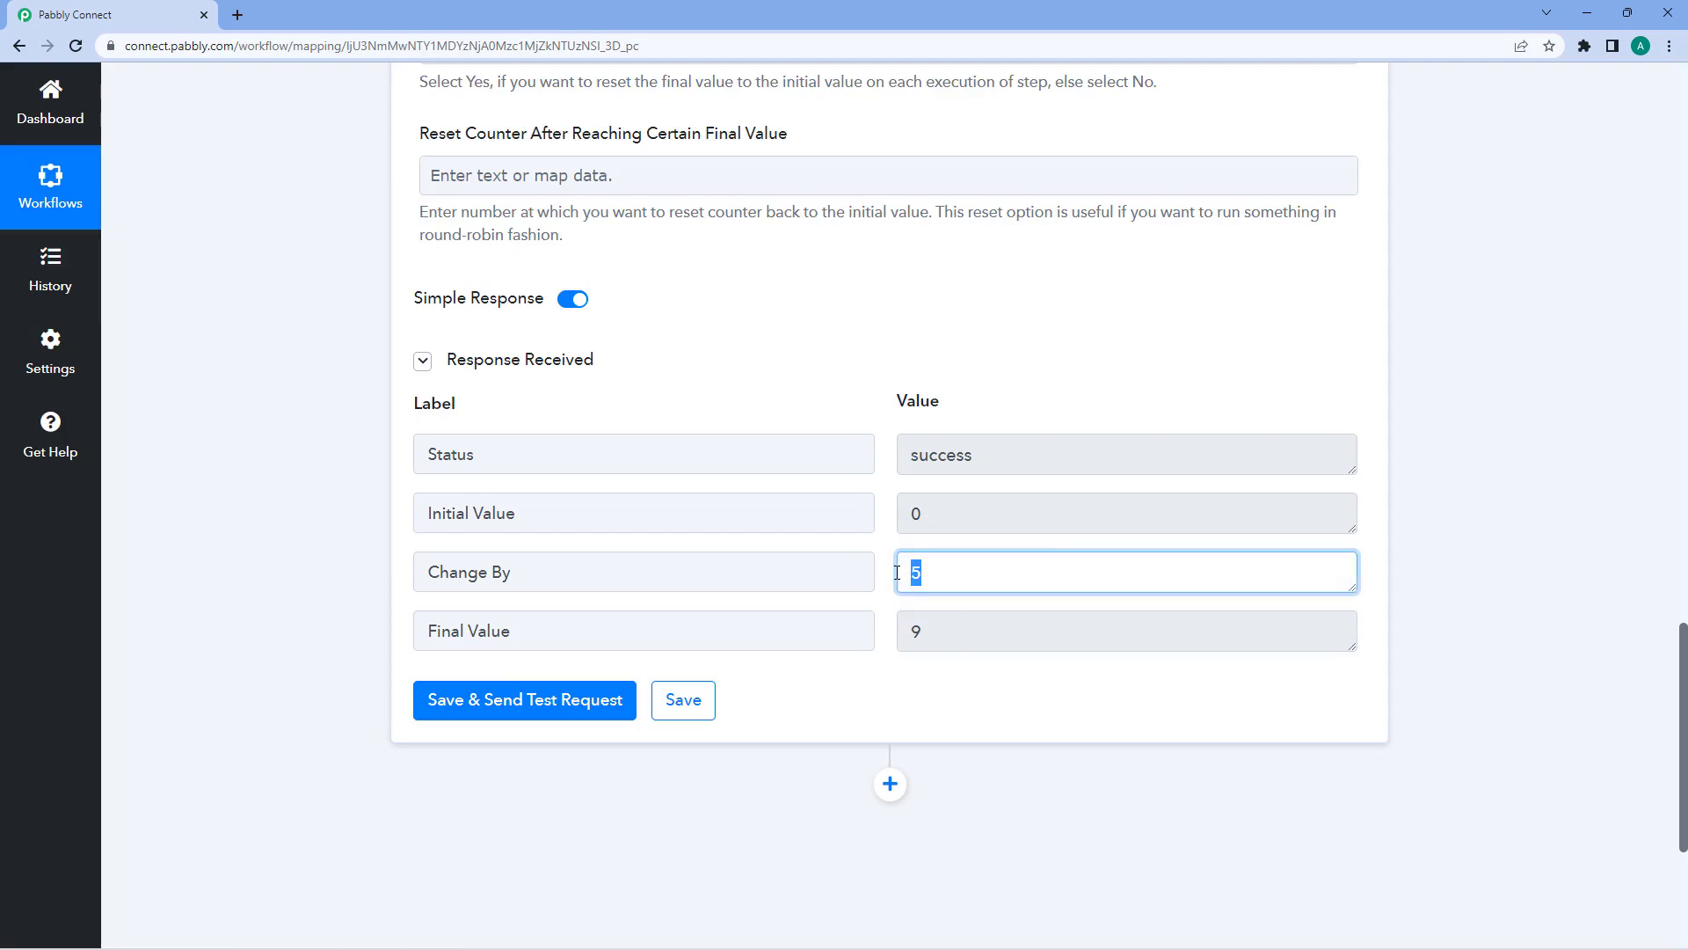
- Send two more test requests with the increment of 5 and check the returned Final Value
click(573, 701)
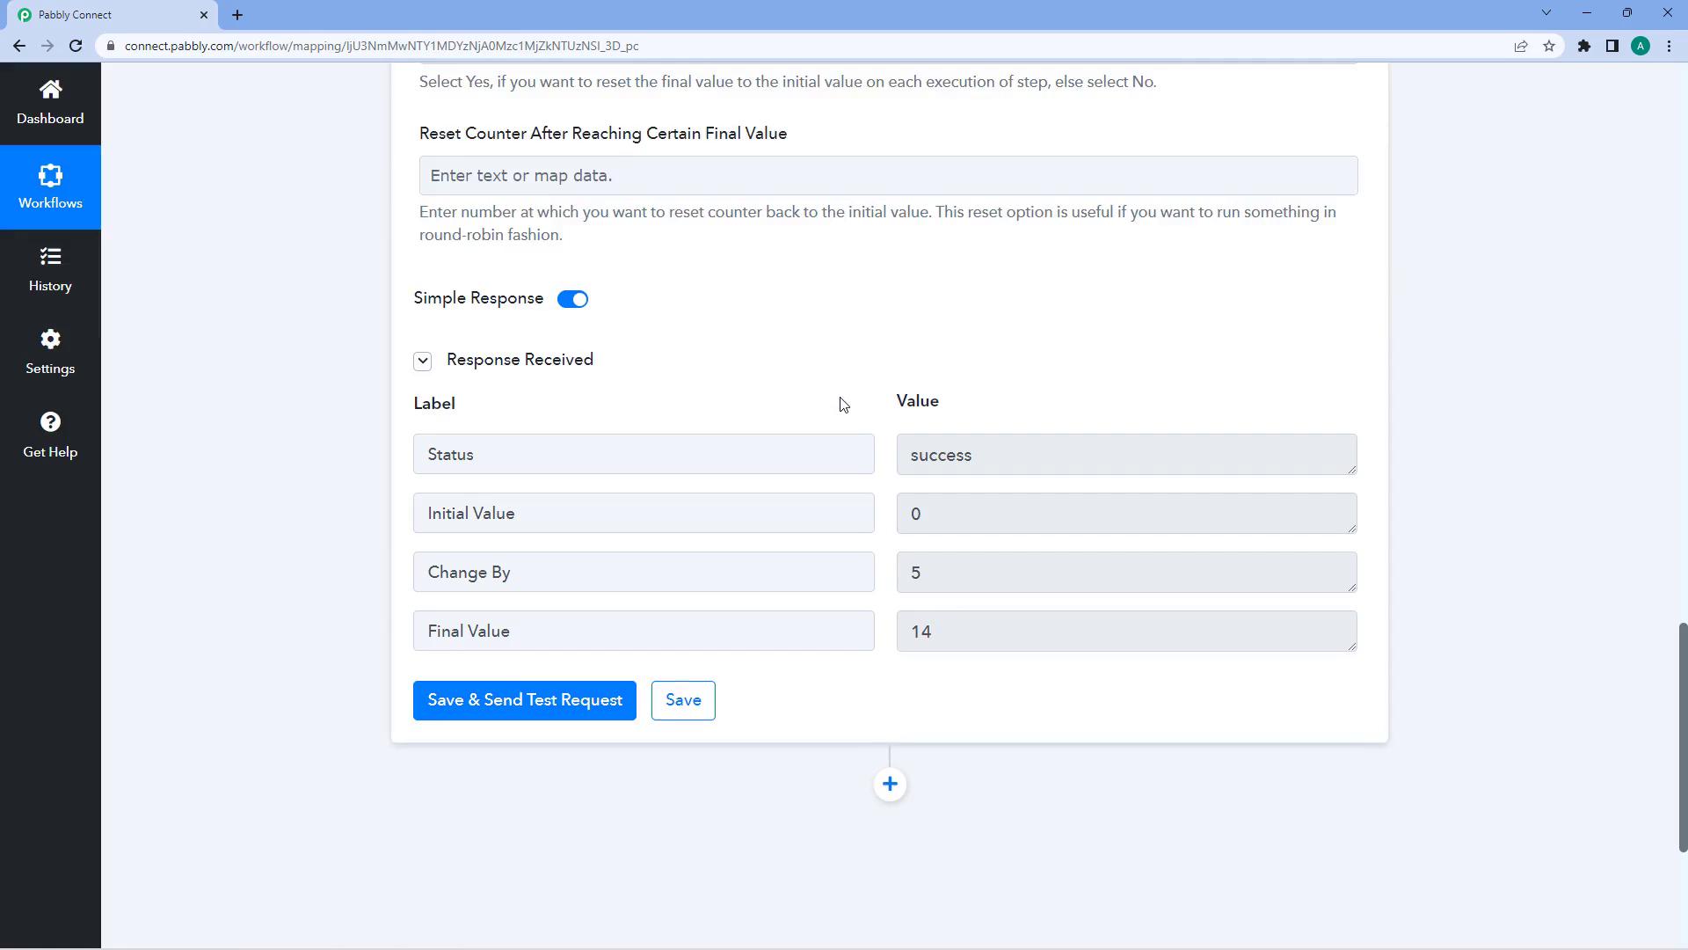
scroll(842, 405, up, 4)
scroll(658, 527, down, 1)
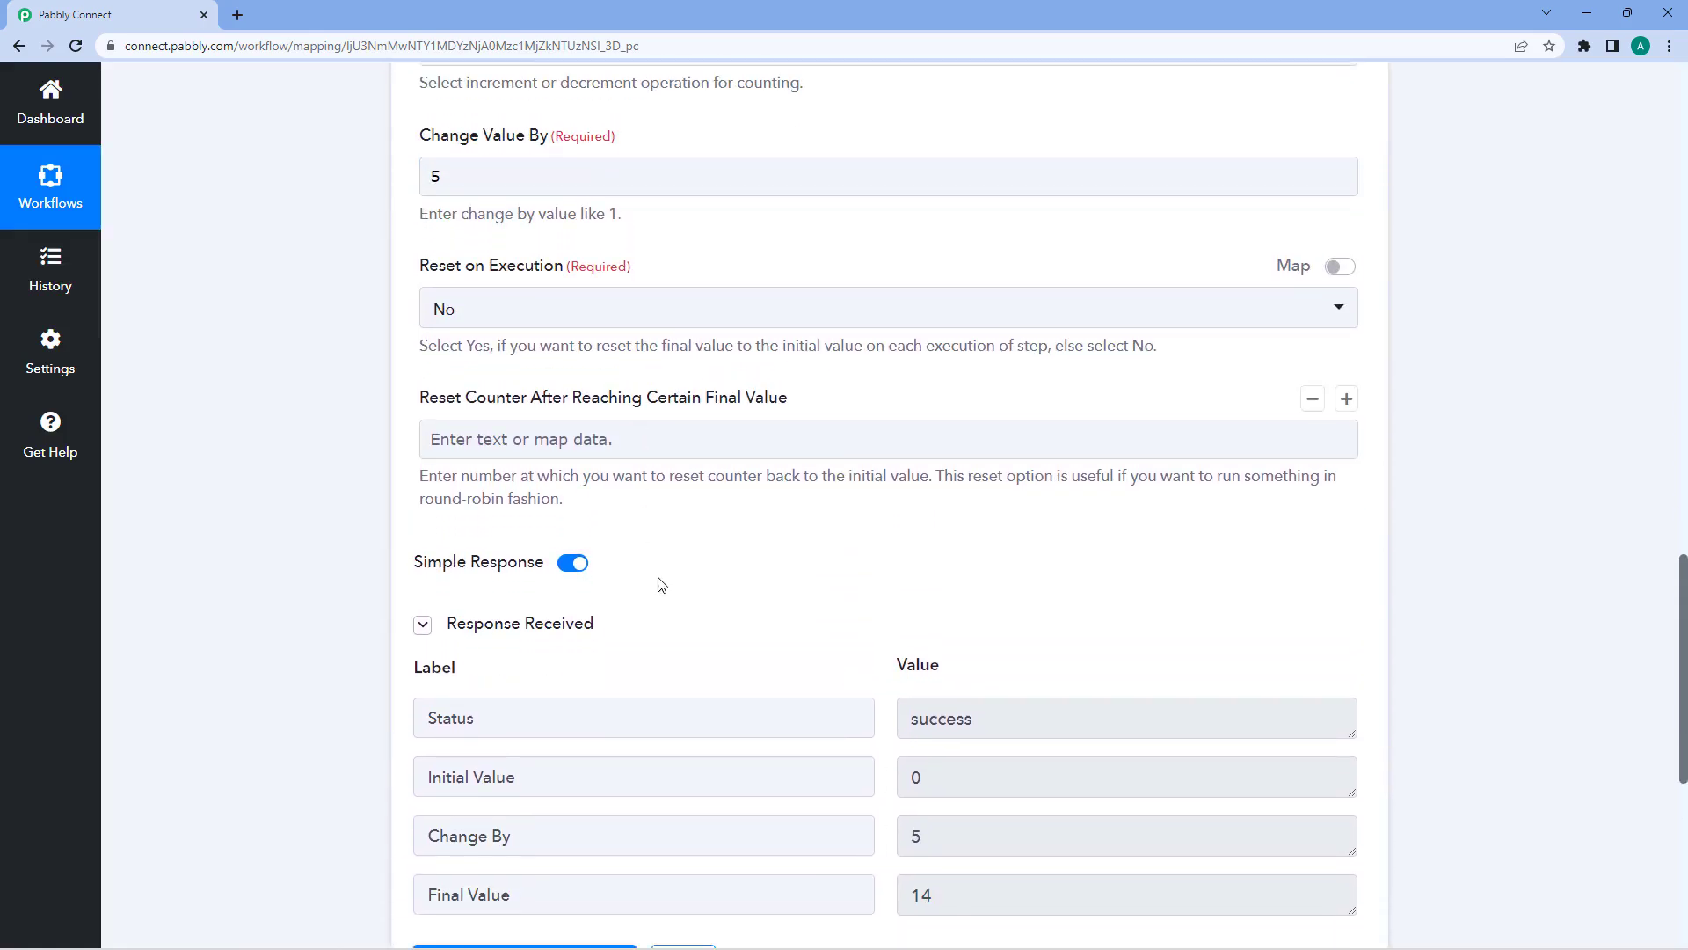
scroll(661, 585, down, 1)
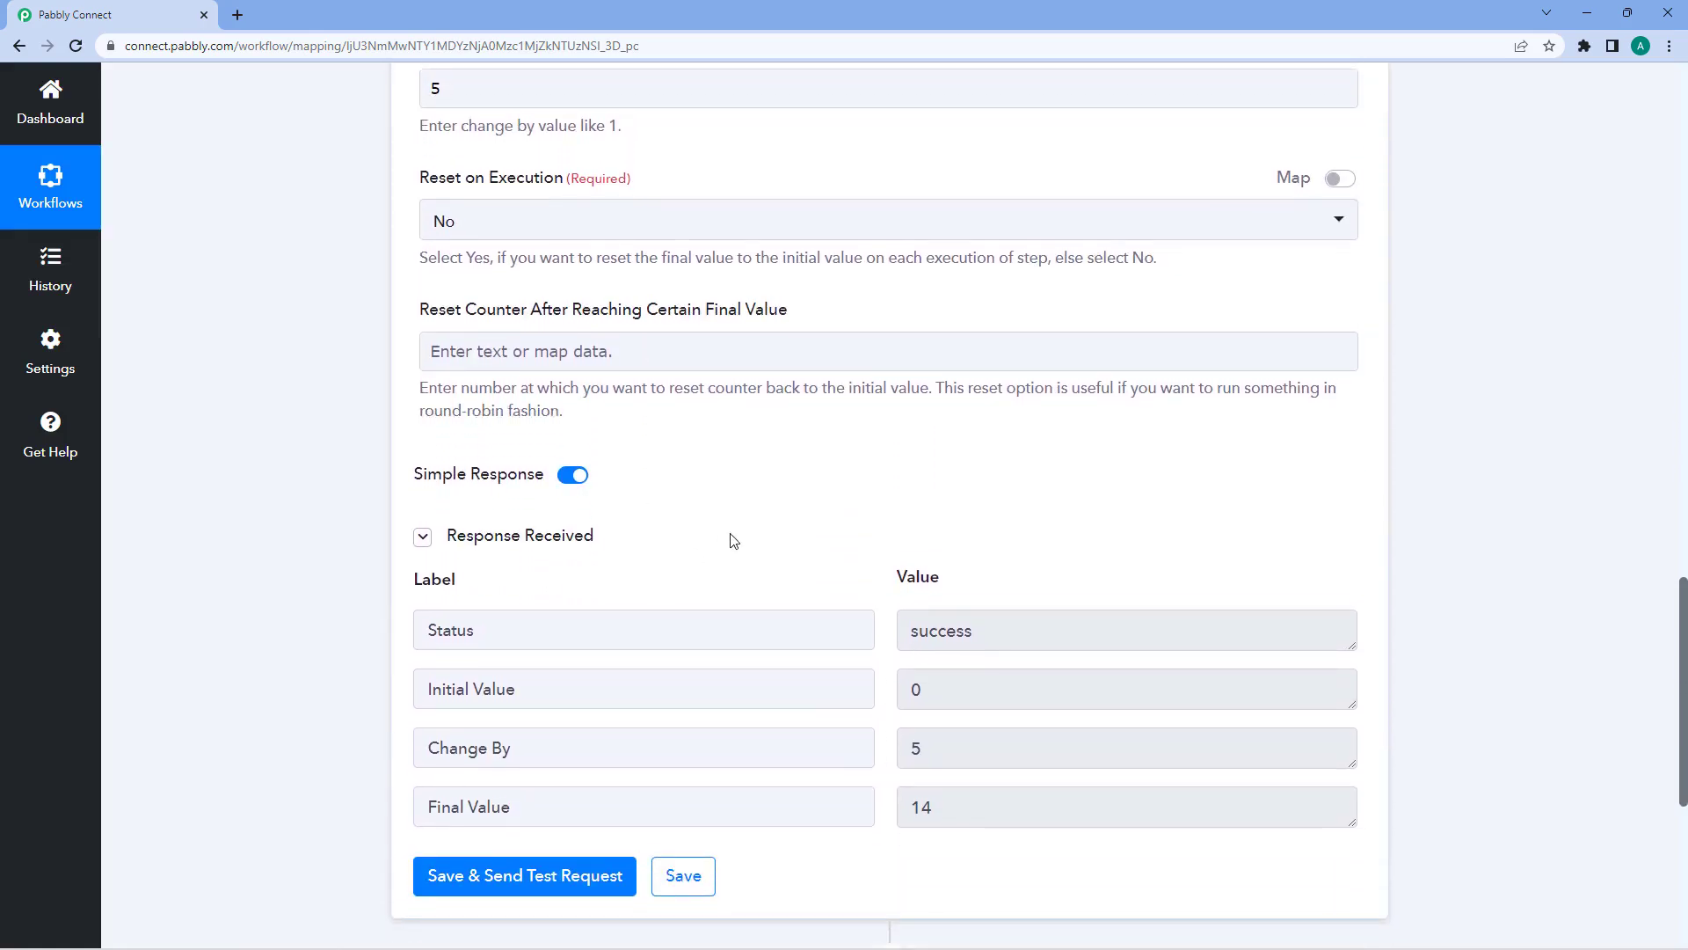
click(573, 878)
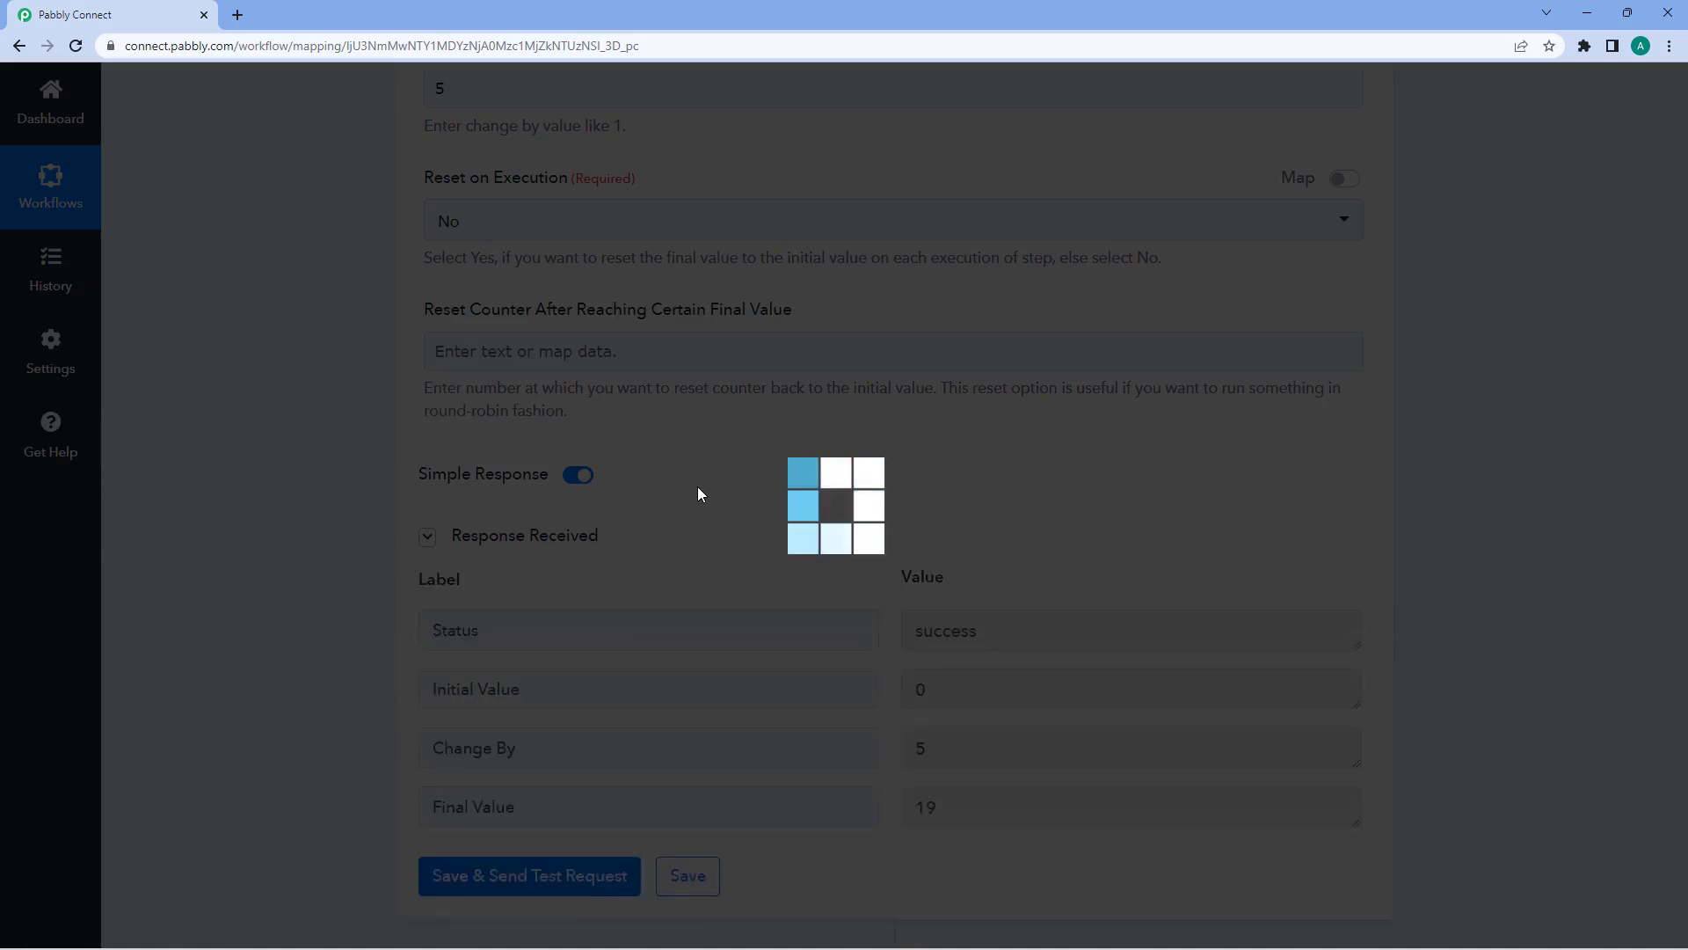
- Change the Number Formatter step's action event from Counter to Decimal Conversion
scroll(701, 494, up, 6)
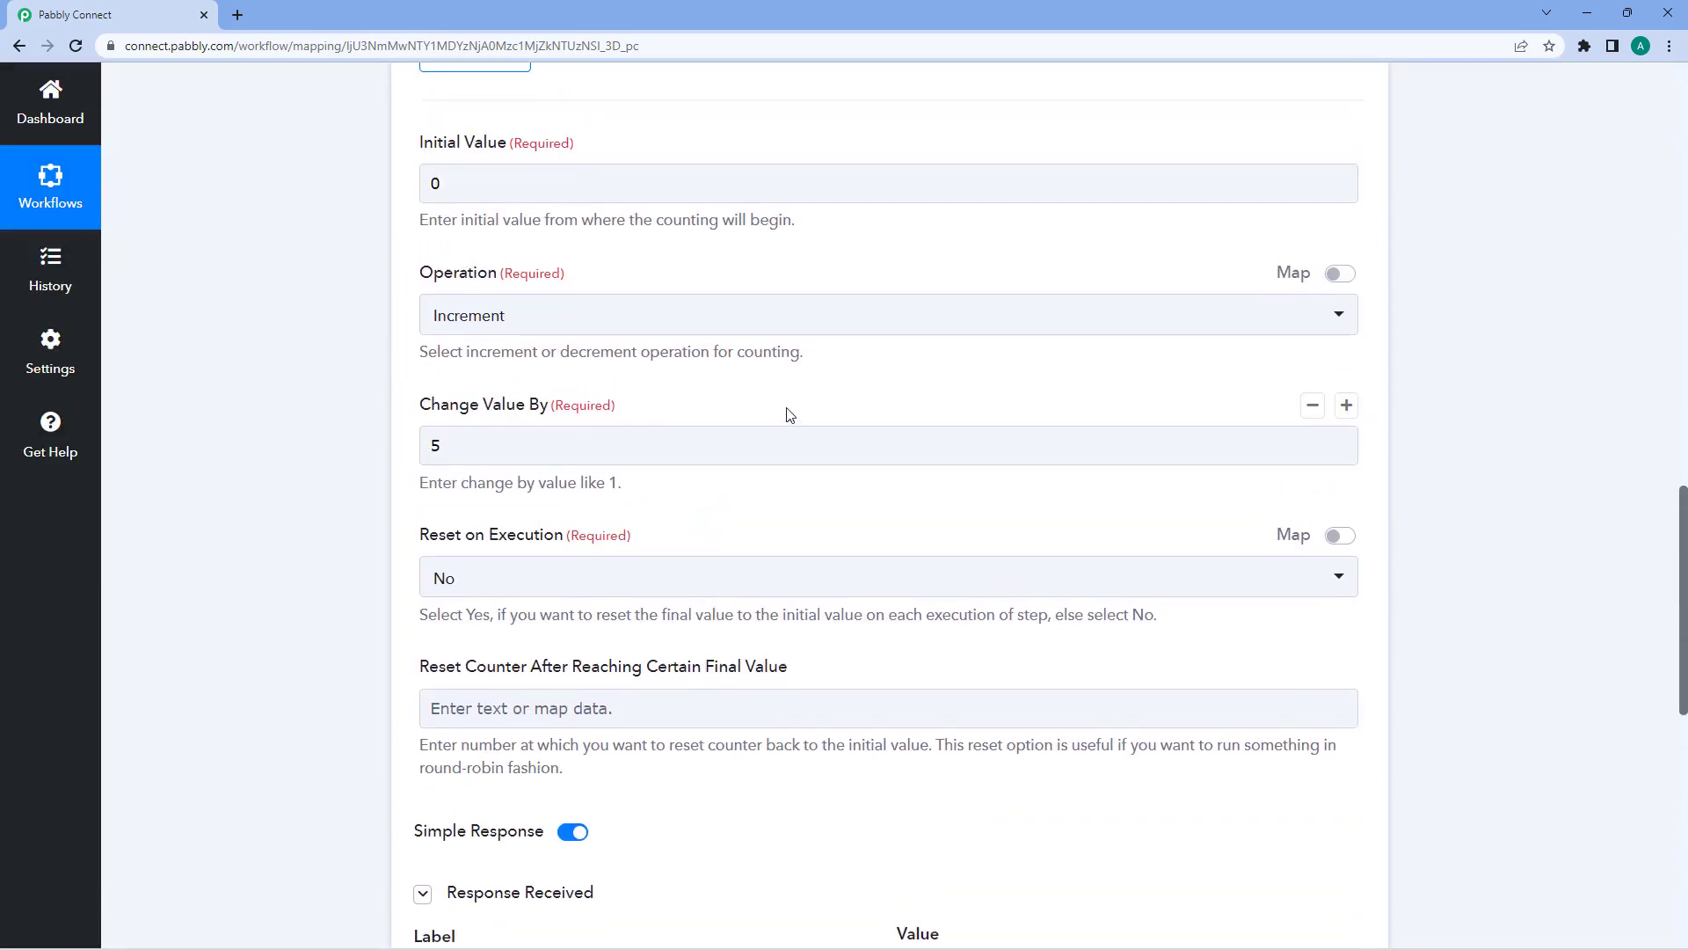
scroll(743, 286, up, 1)
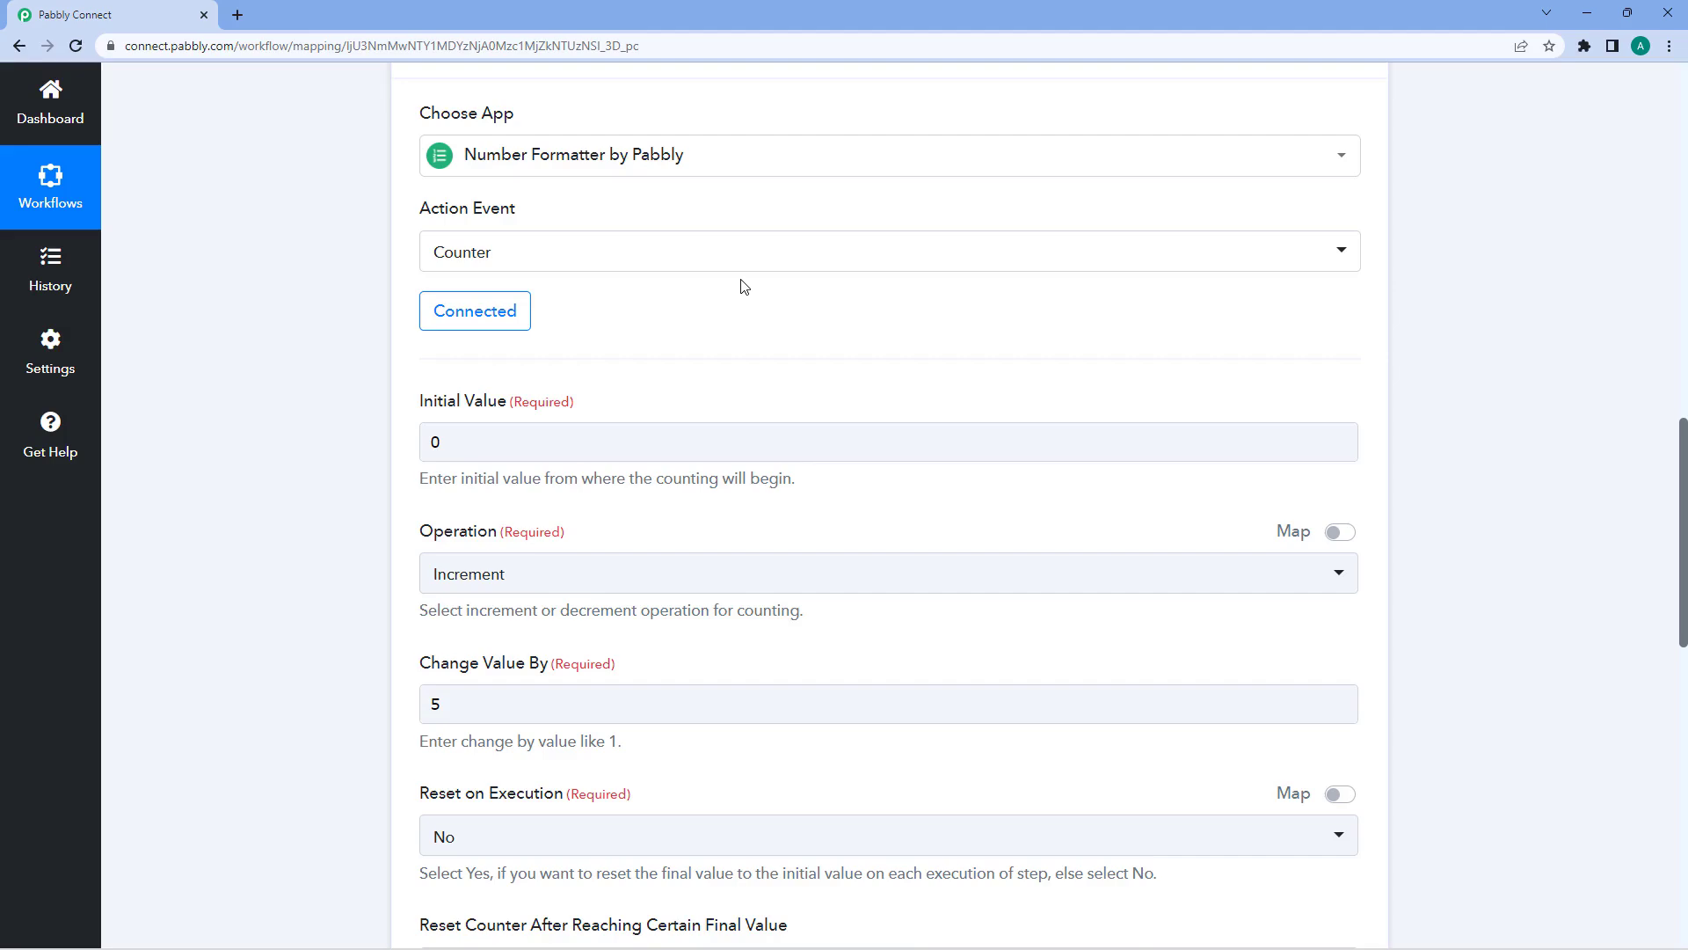
click(588, 253)
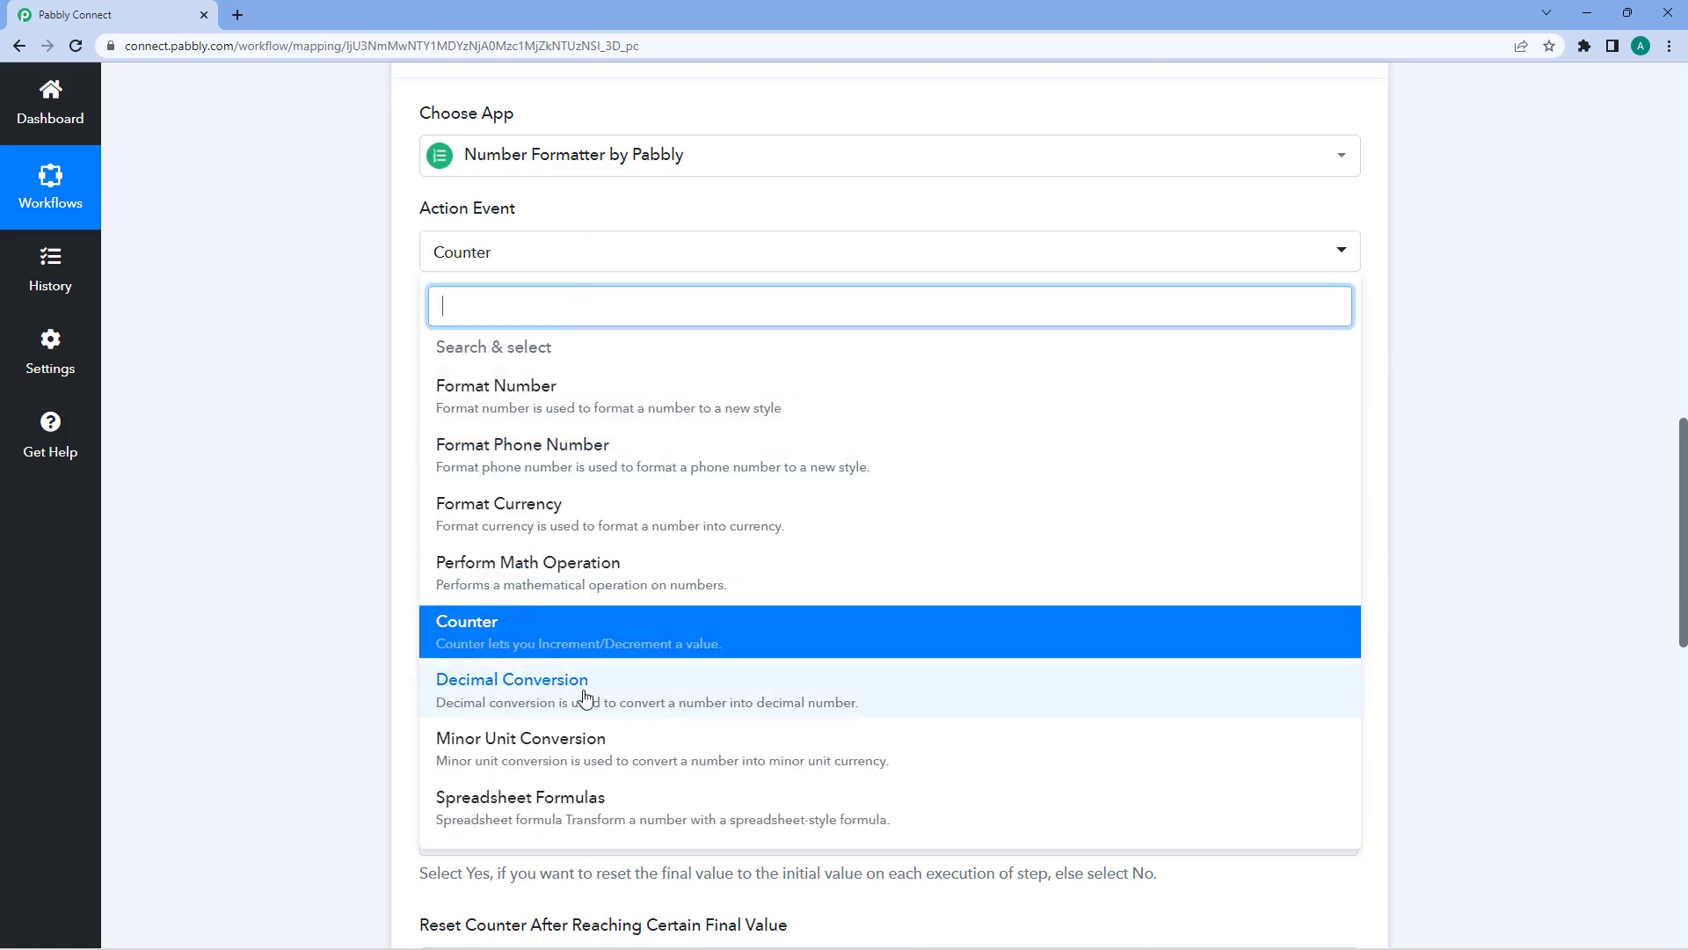
click(599, 685)
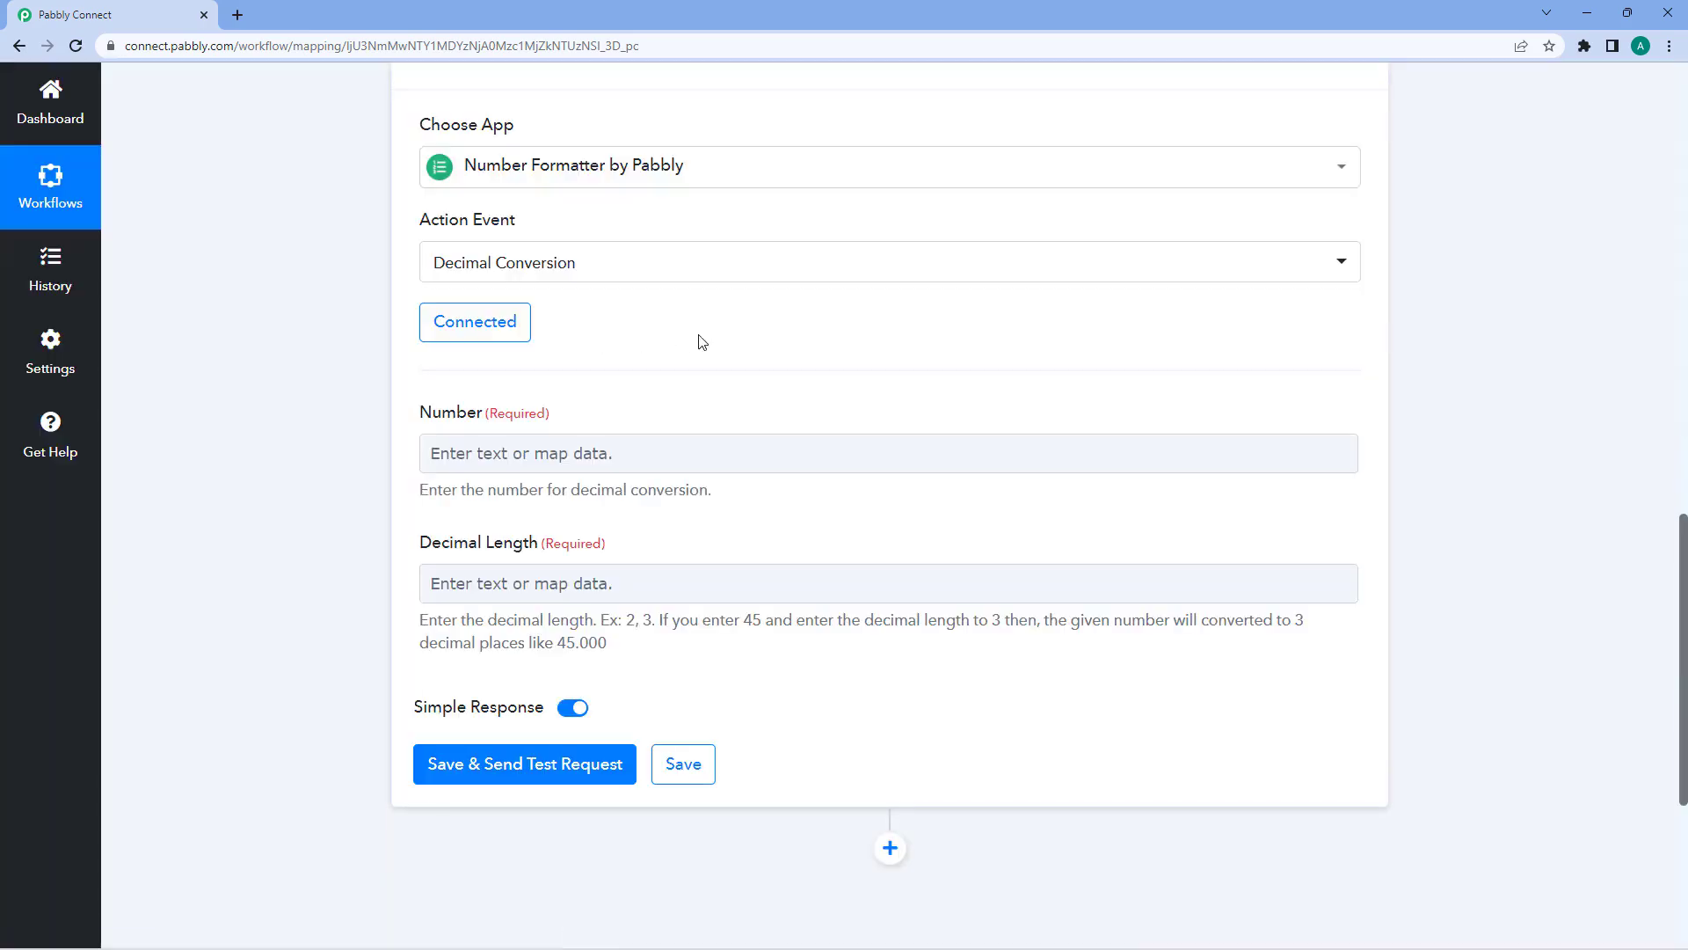
- Map the webhook's Amount value into the Number field for decimal conversion
click(568, 450)
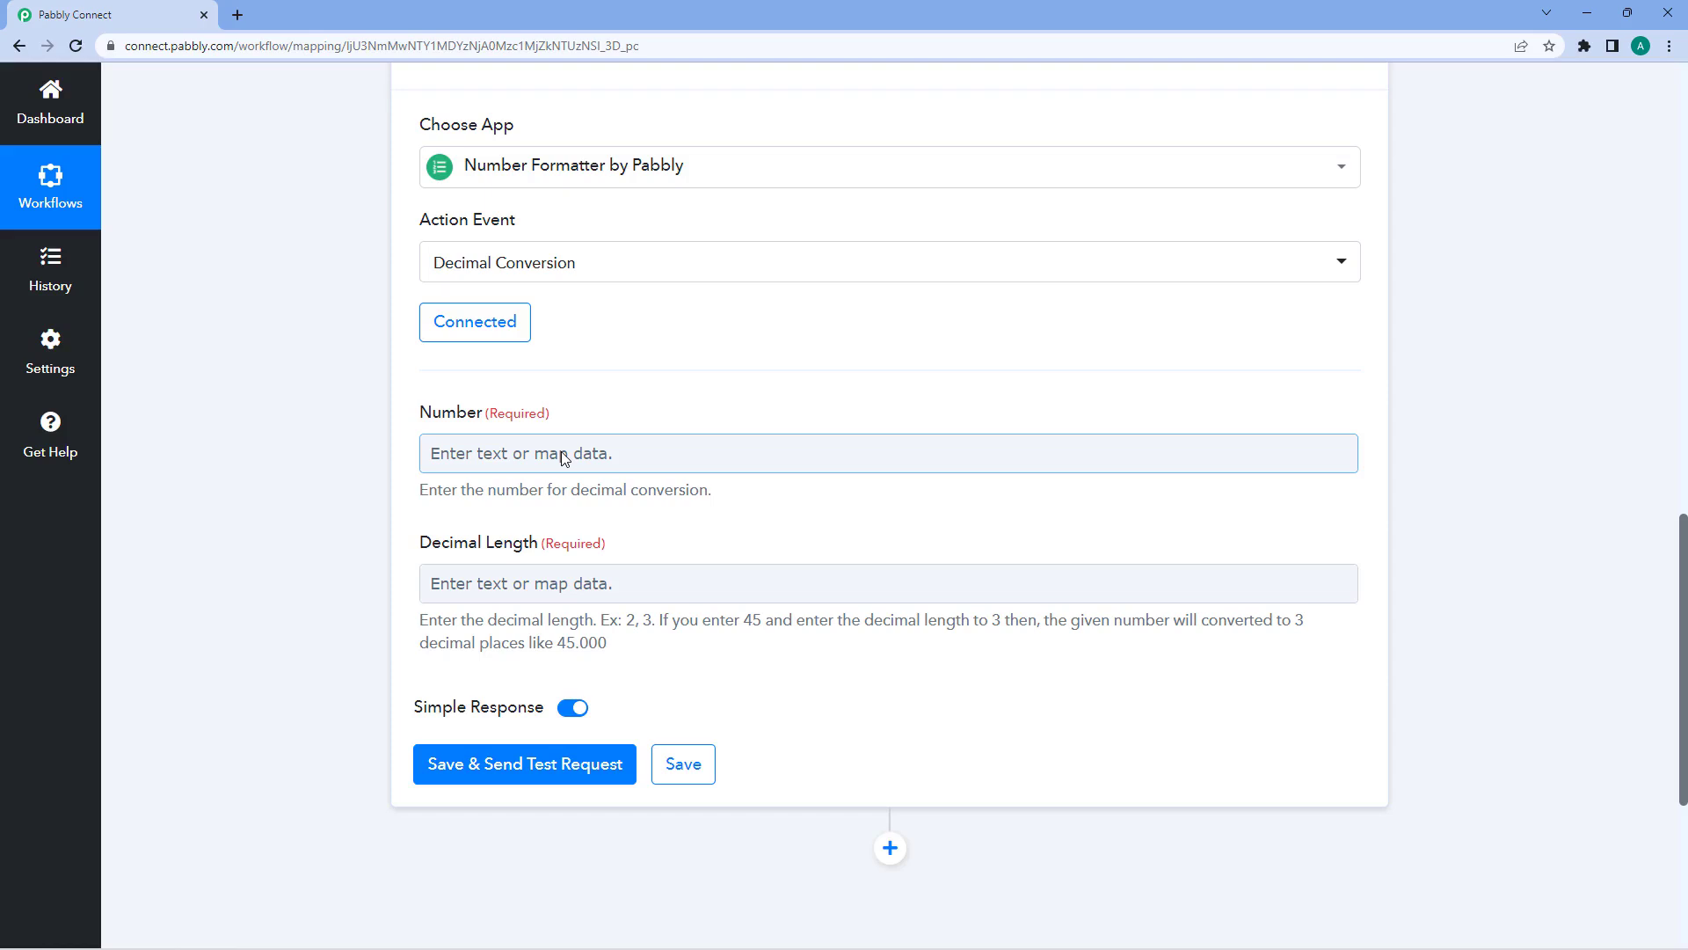
click(563, 457)
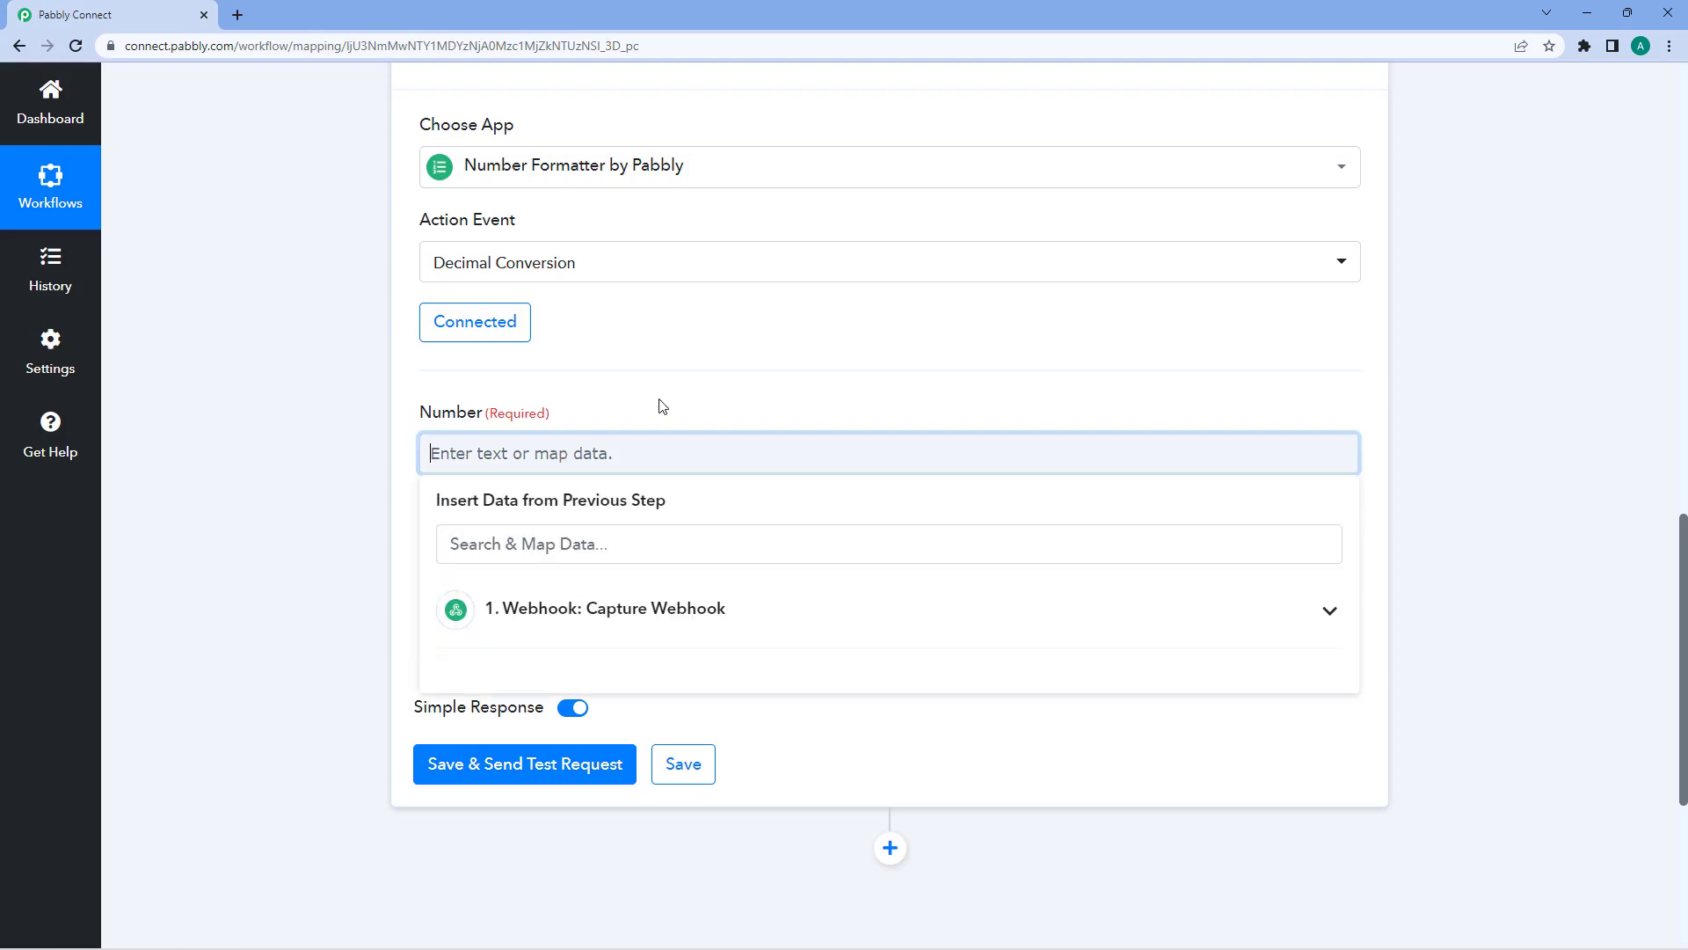
click(592, 616)
scroll(441, 704, down, 1)
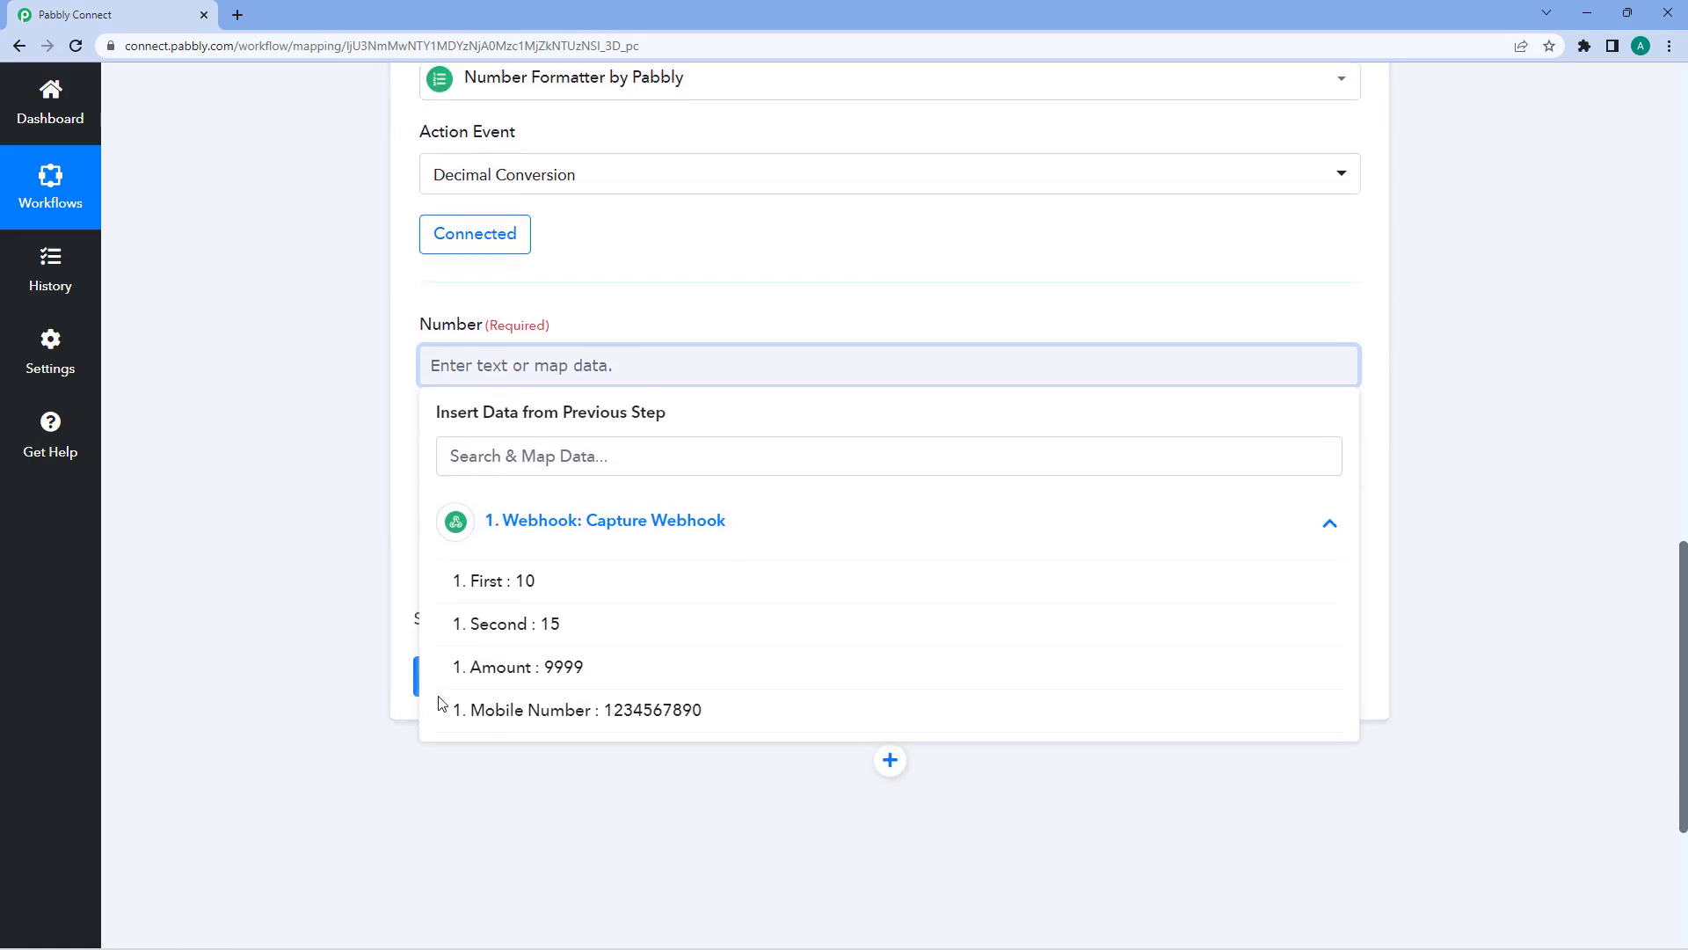
click(517, 667)
click(572, 268)
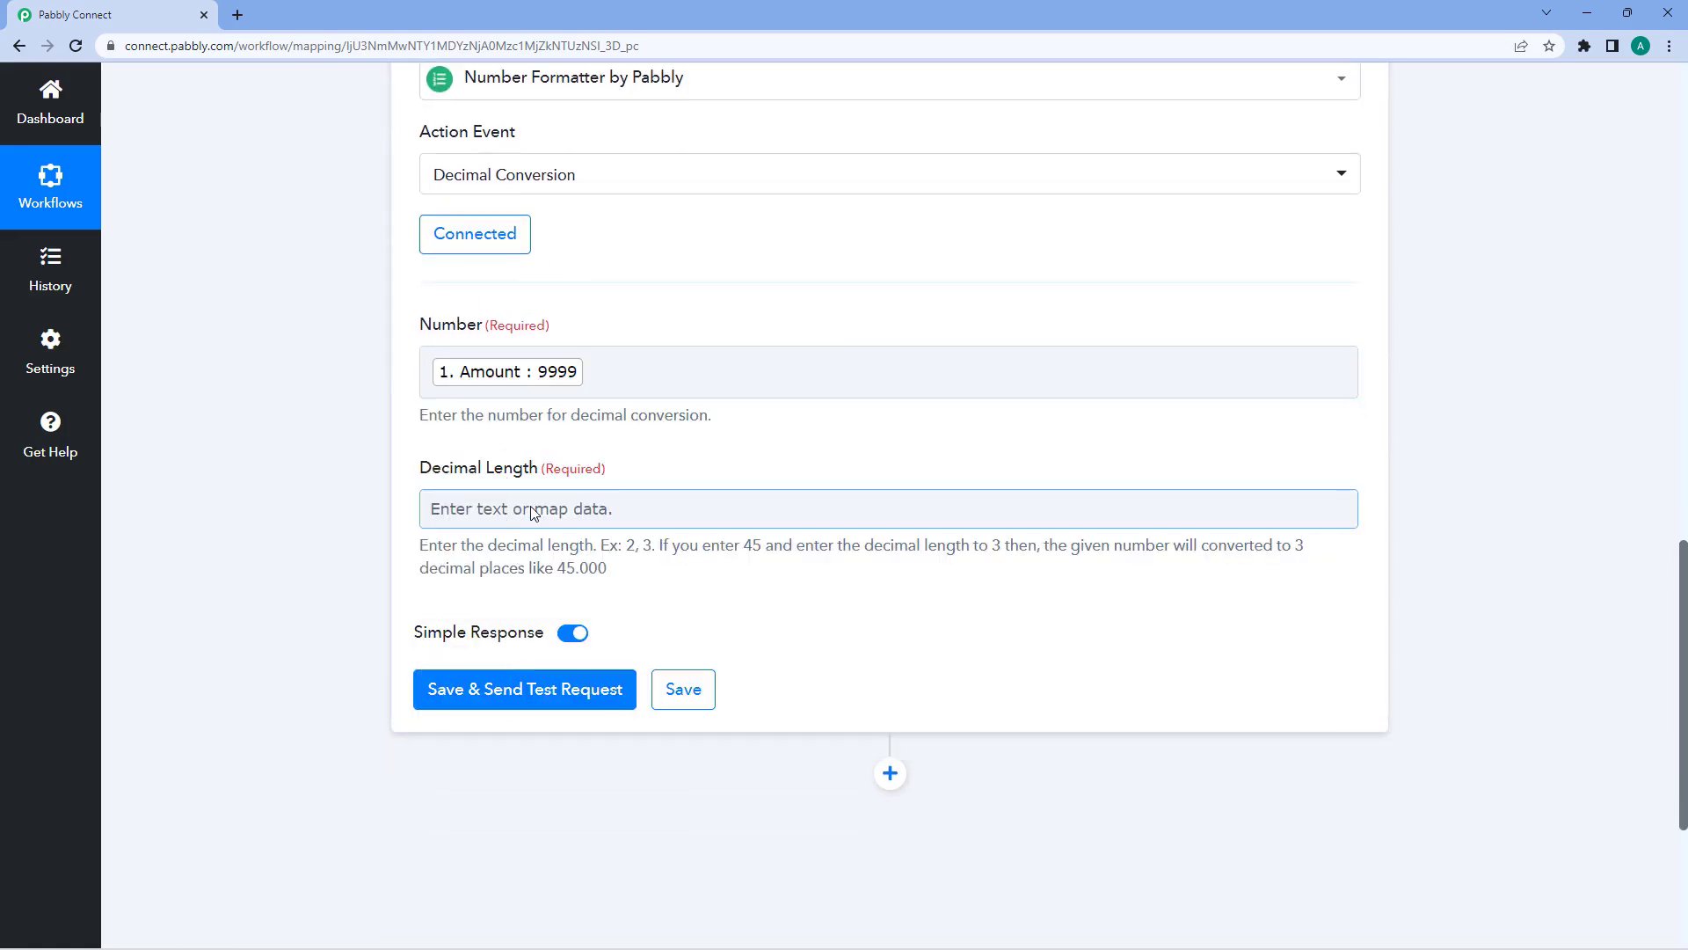
- Set the Decimal Length to 3 and send a test request for the conversion
click(534, 512)
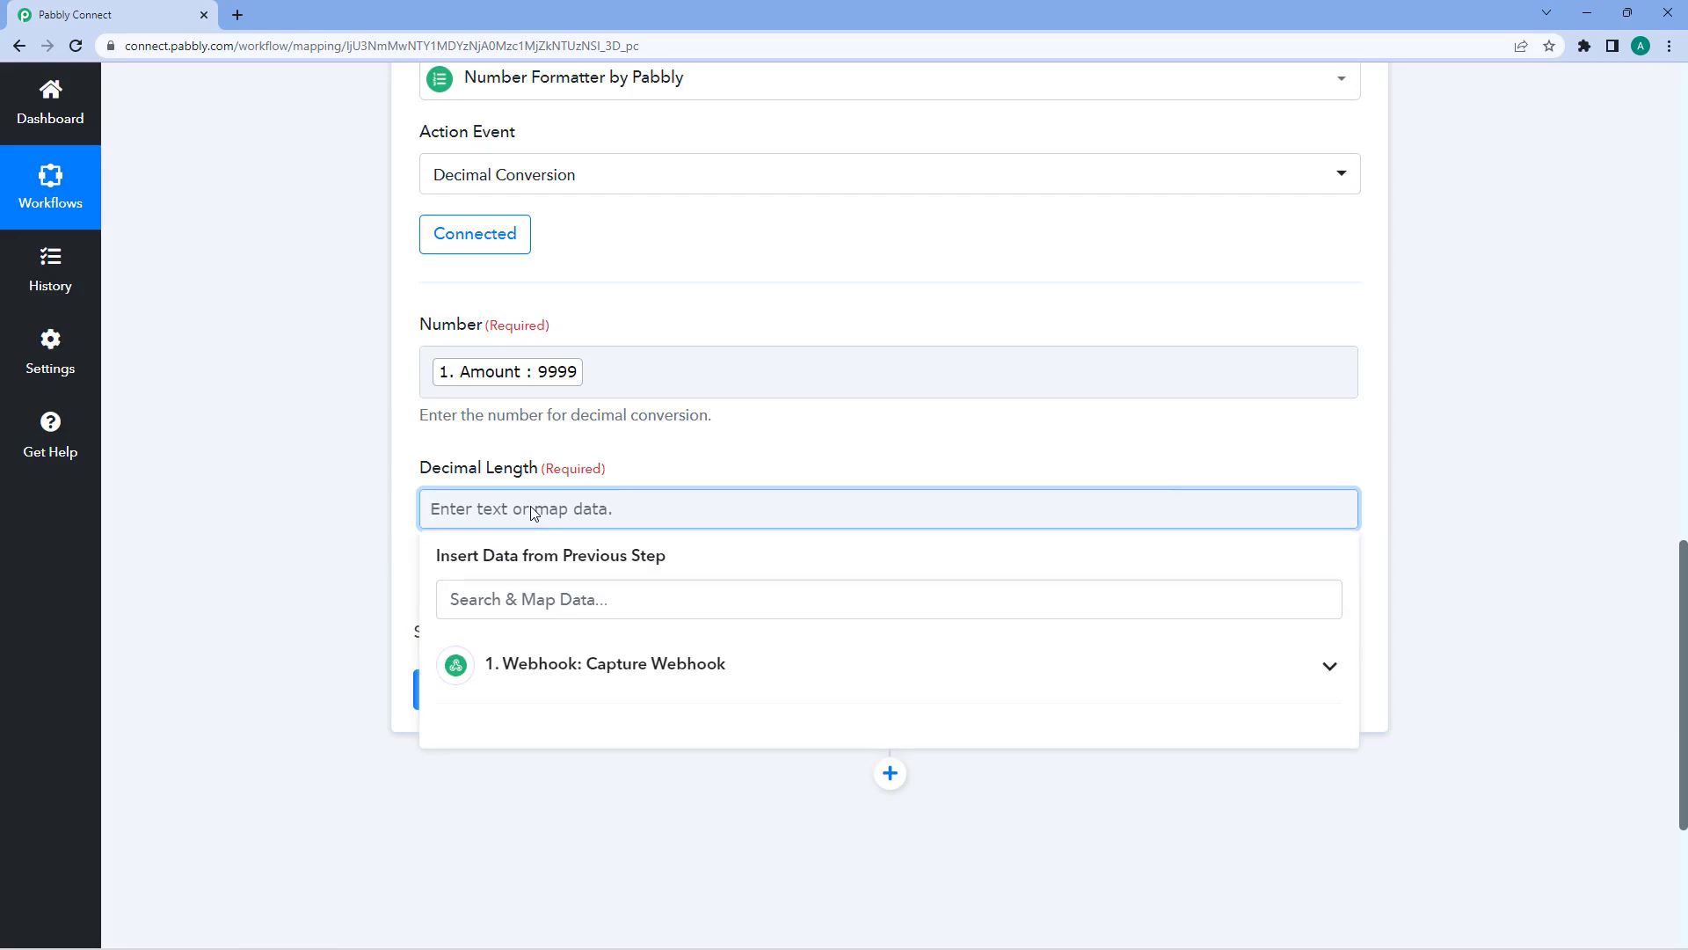
text(3)
click(497, 437)
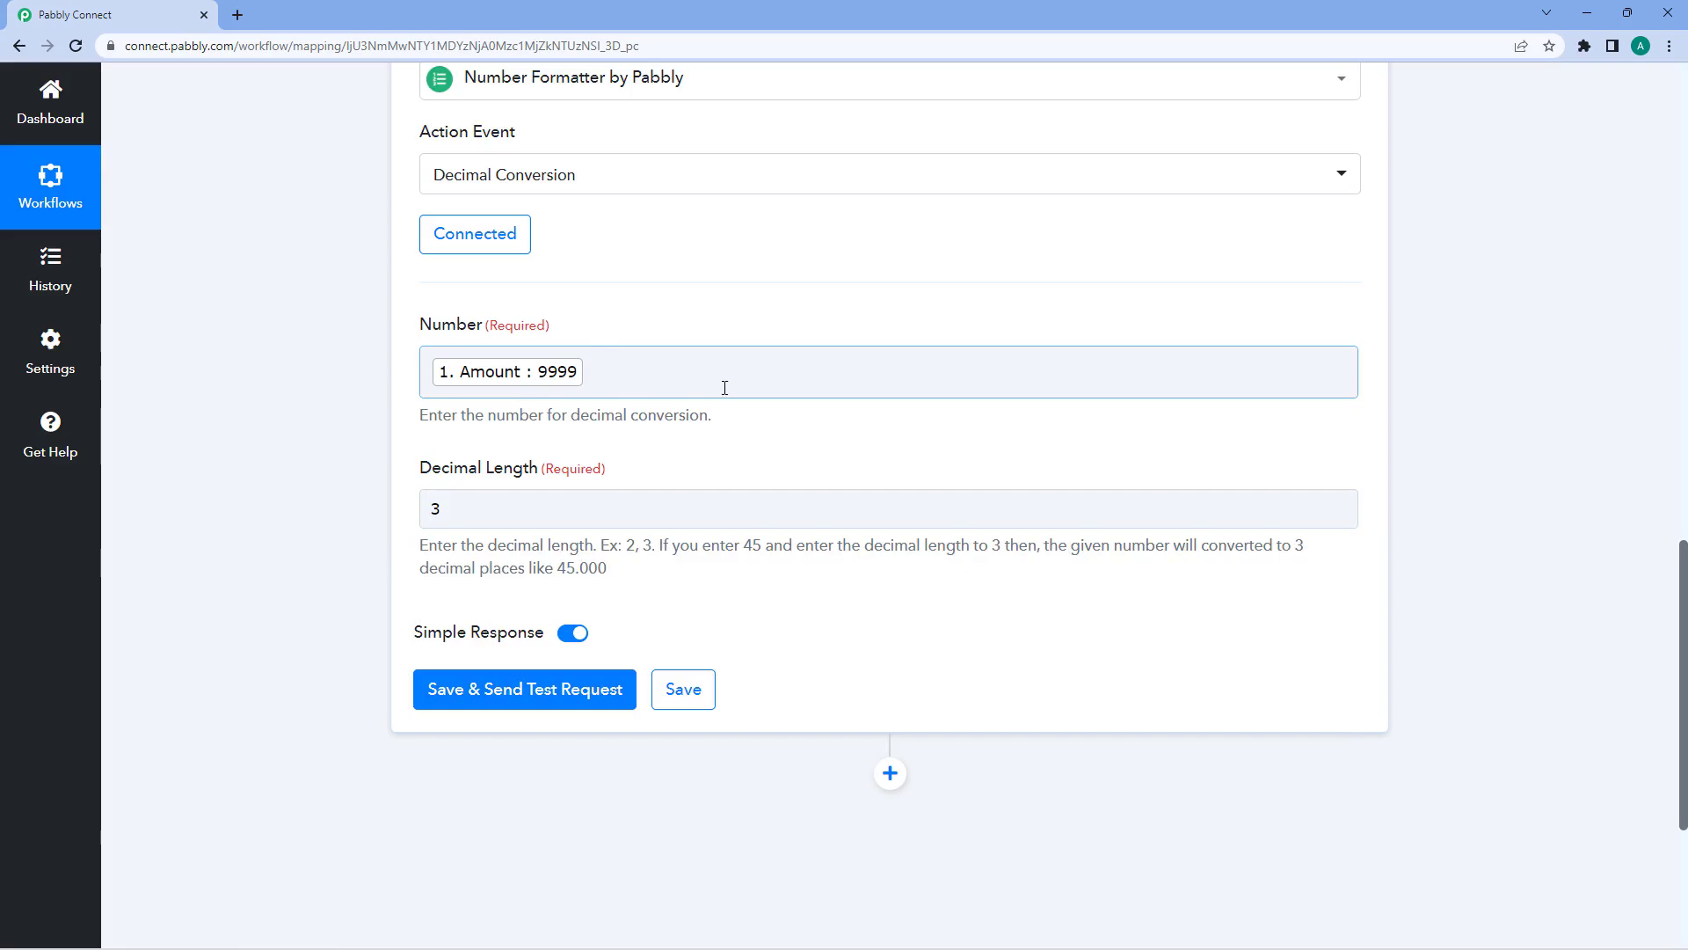
click(554, 690)
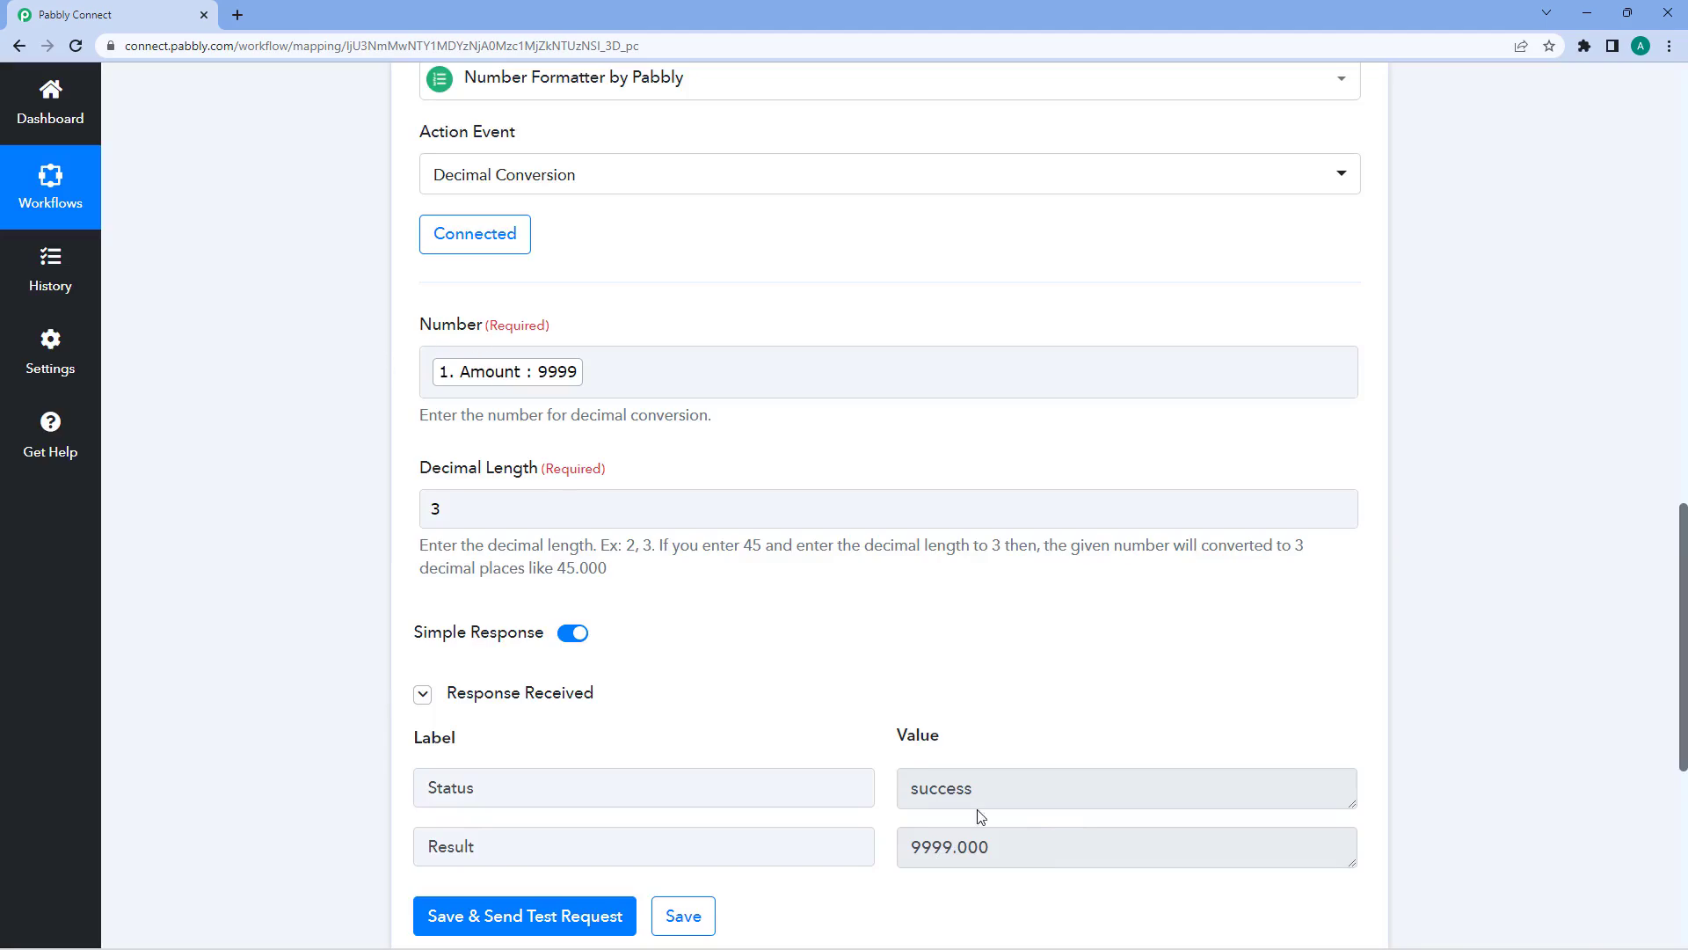
- Append .13456 to the mapped Amount in the Number field, then send a test request and check its Result
click(671, 372)
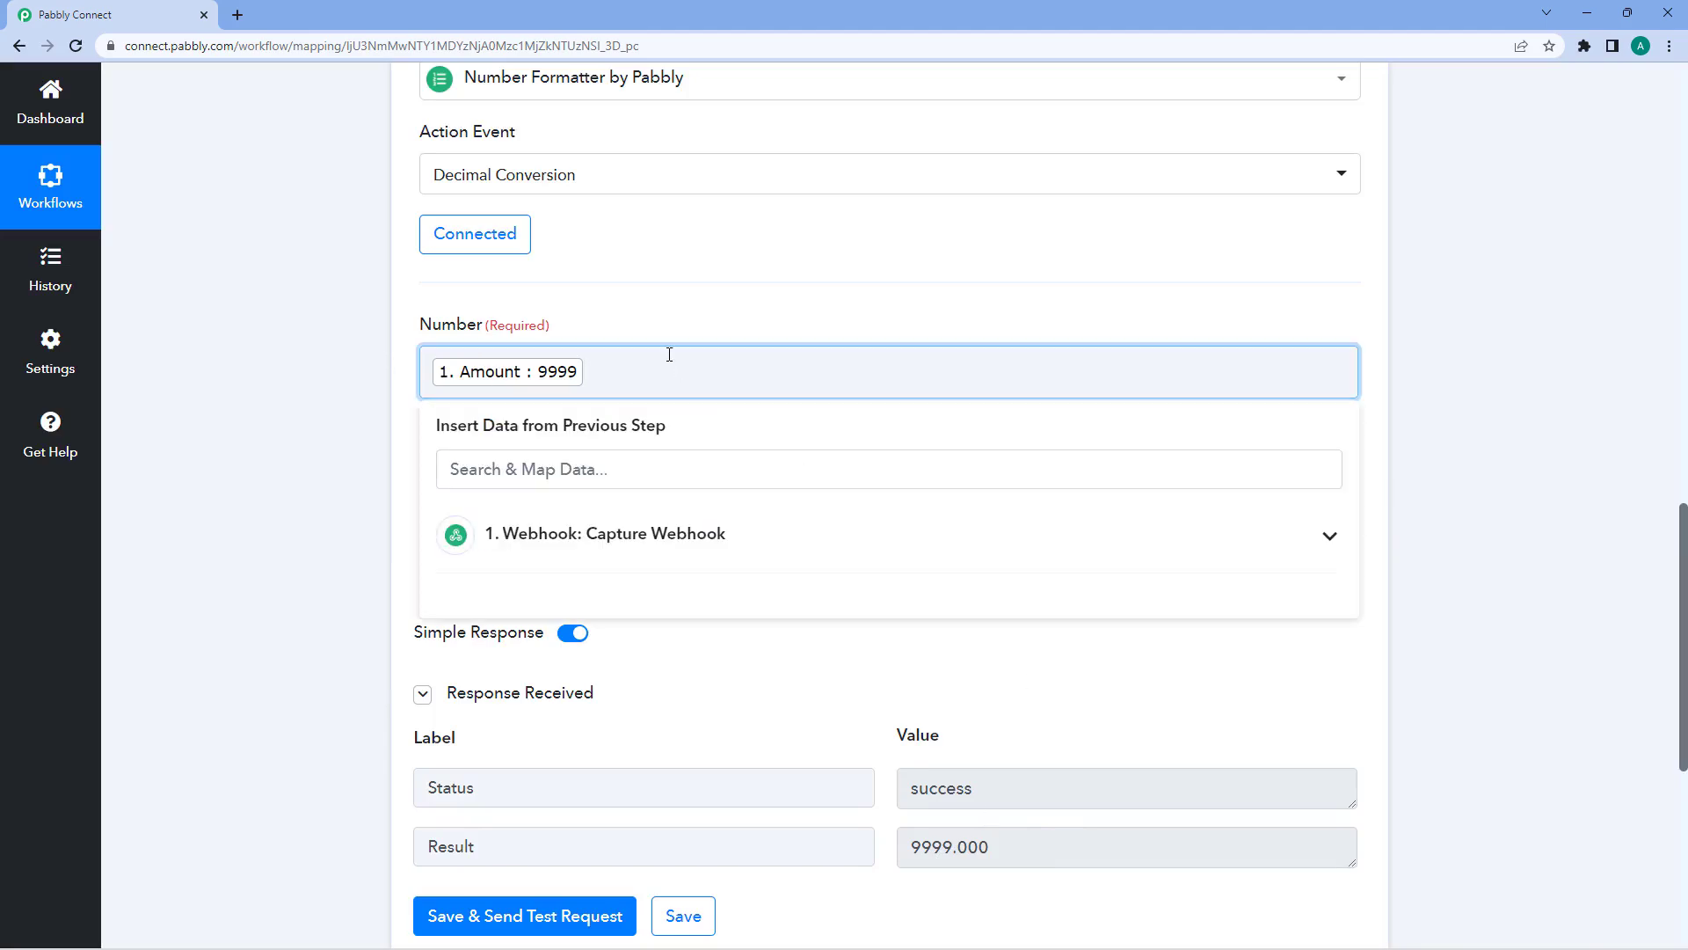
text(.13456)
click(675, 334)
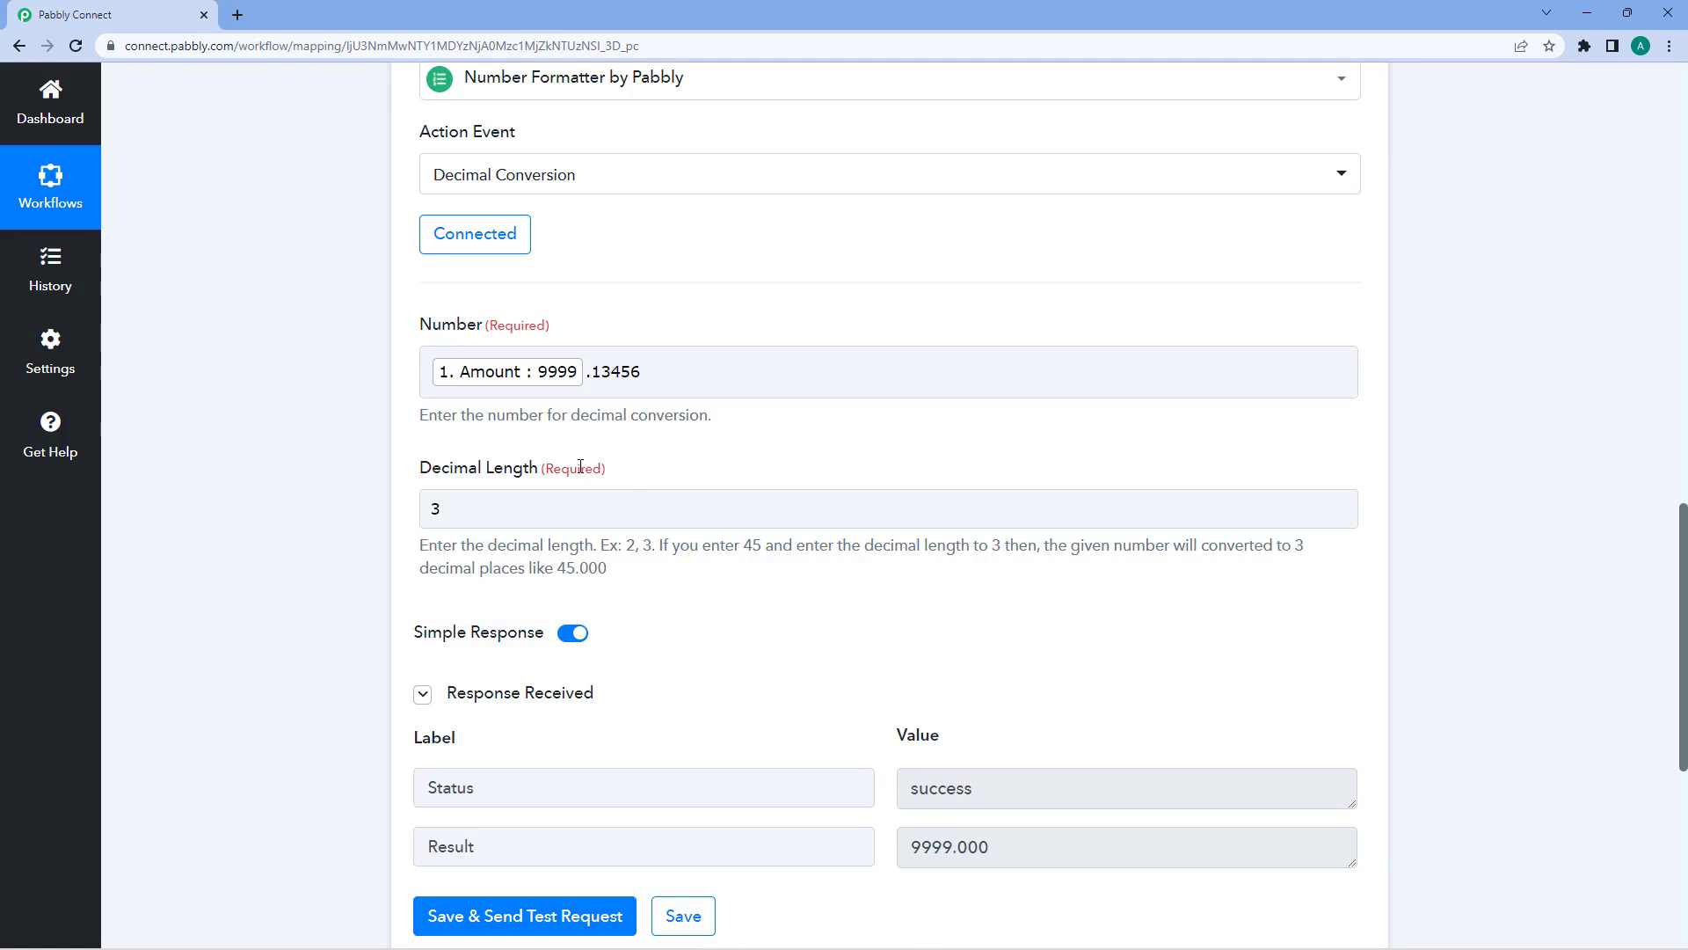
click(567, 916)
drag(1014, 846, 908, 847)
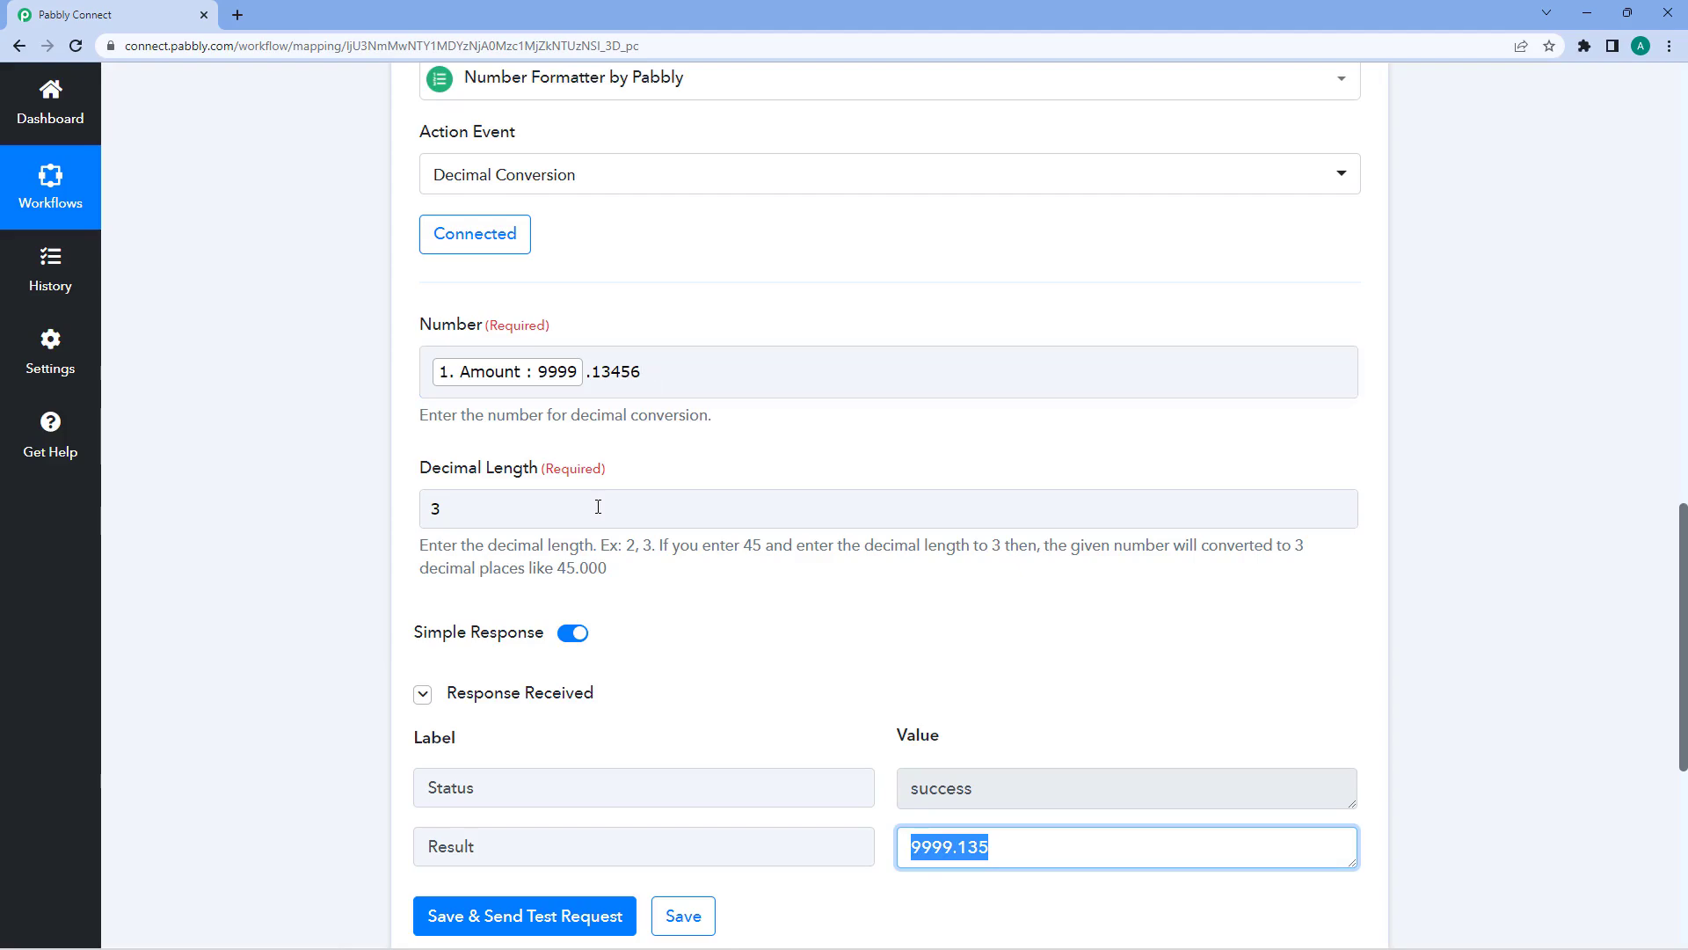
- Set the Decimal Length of the conversion to 6
click(533, 507)
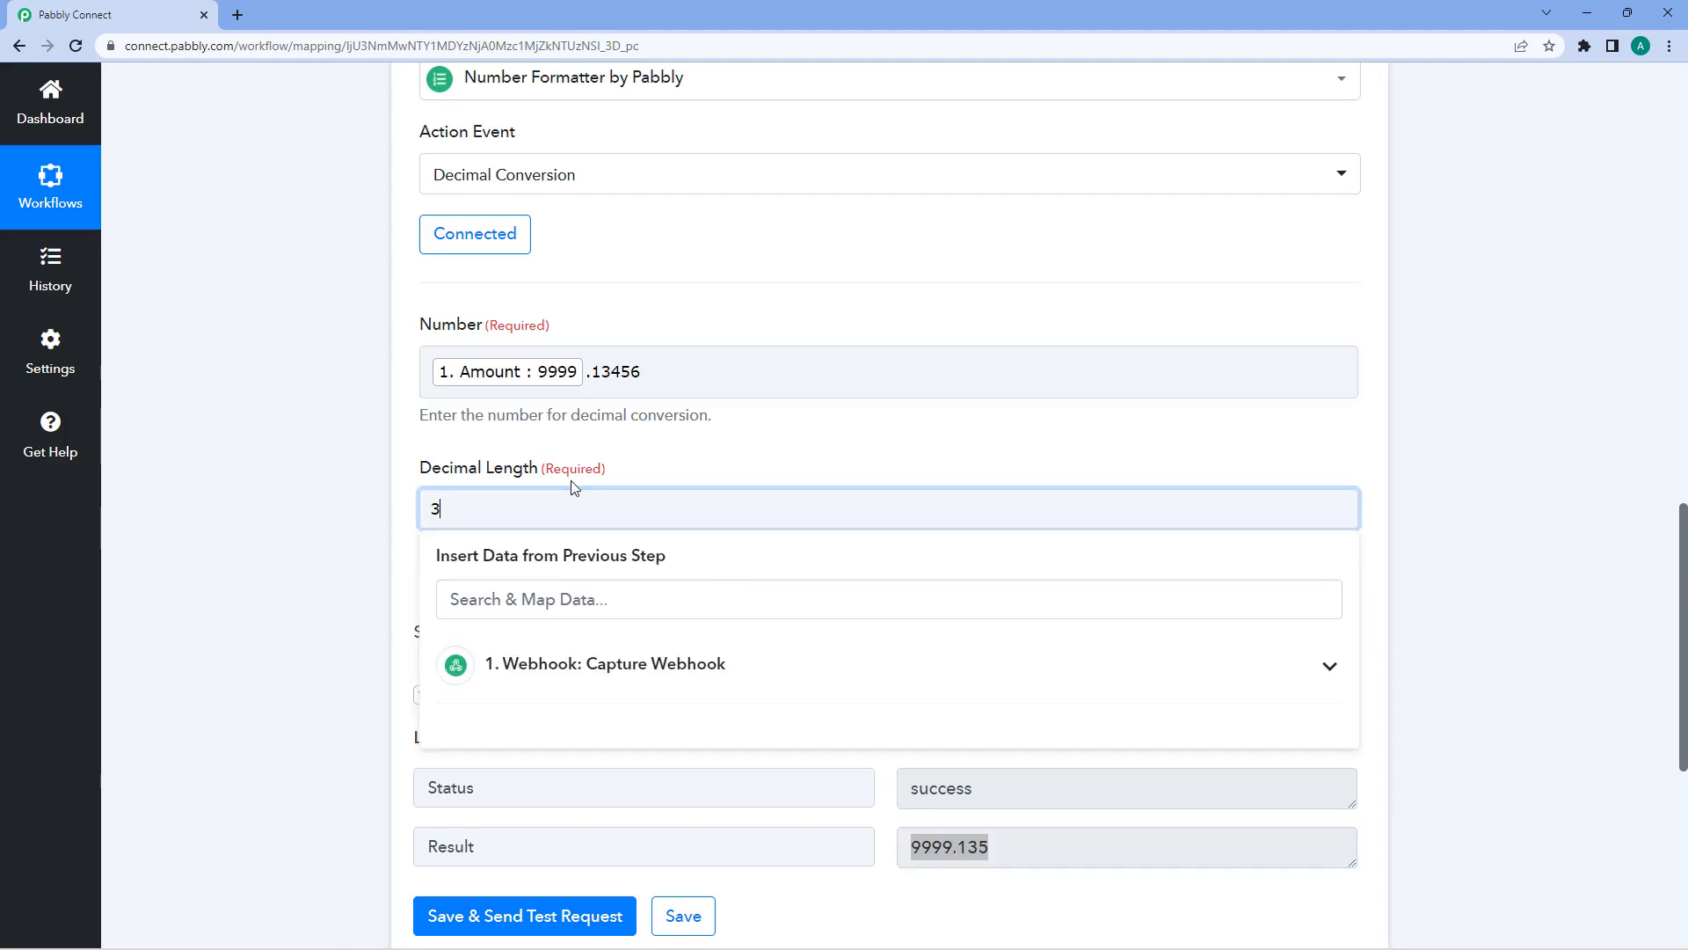
key(BackSpace)
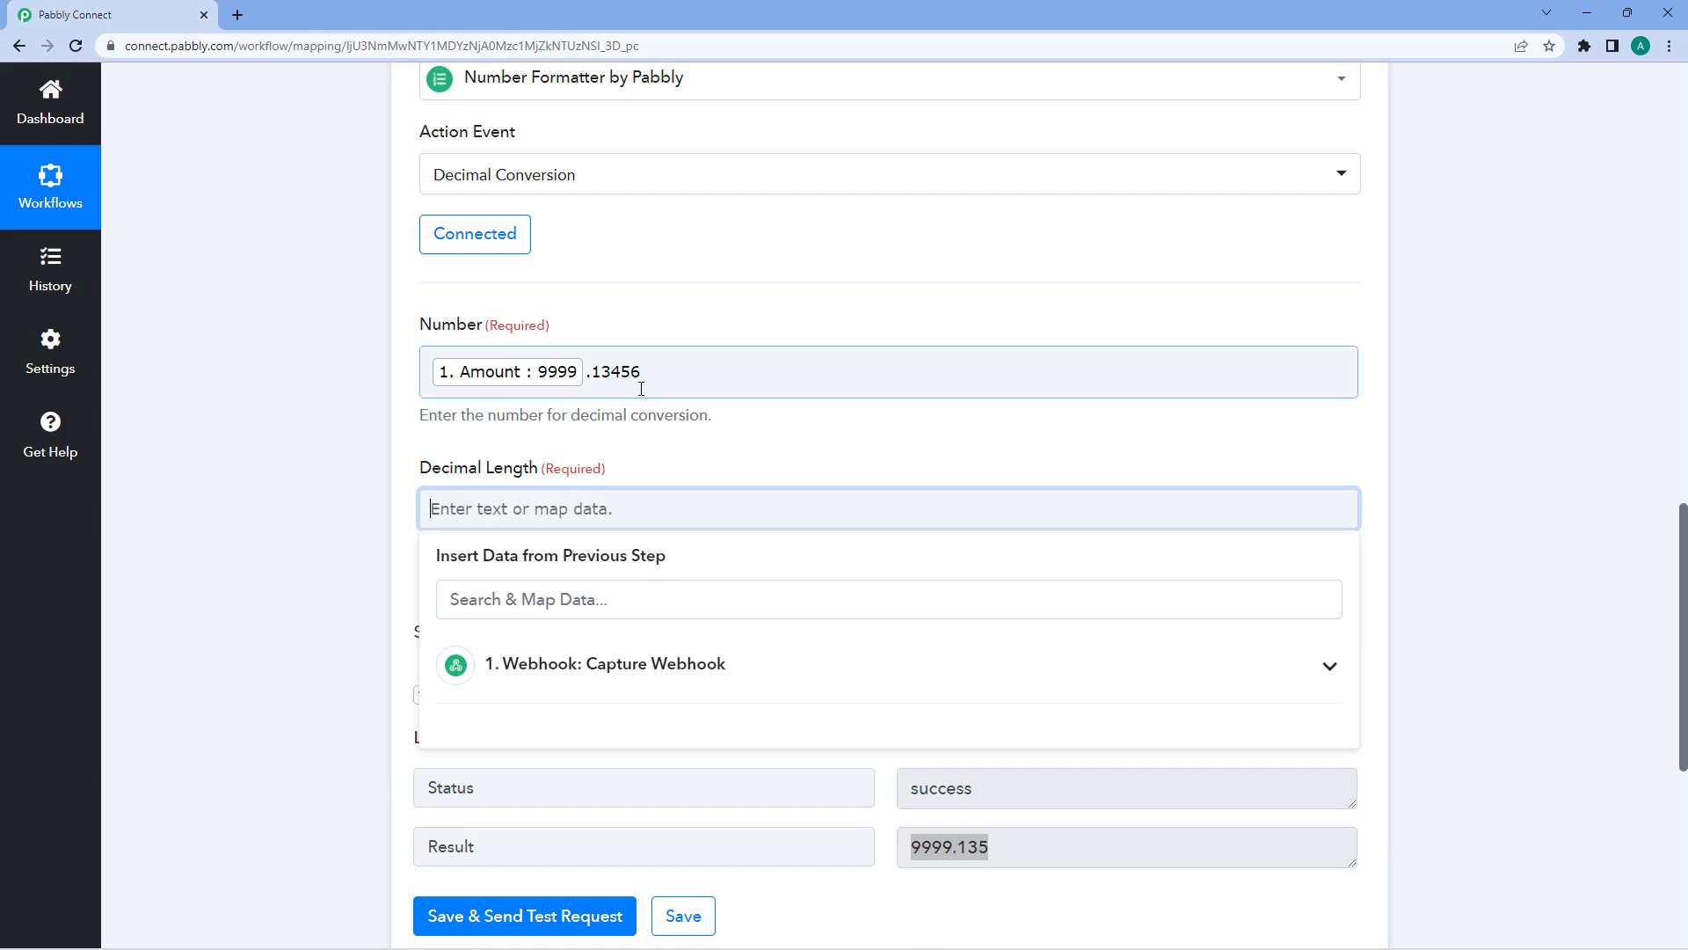
text(6)
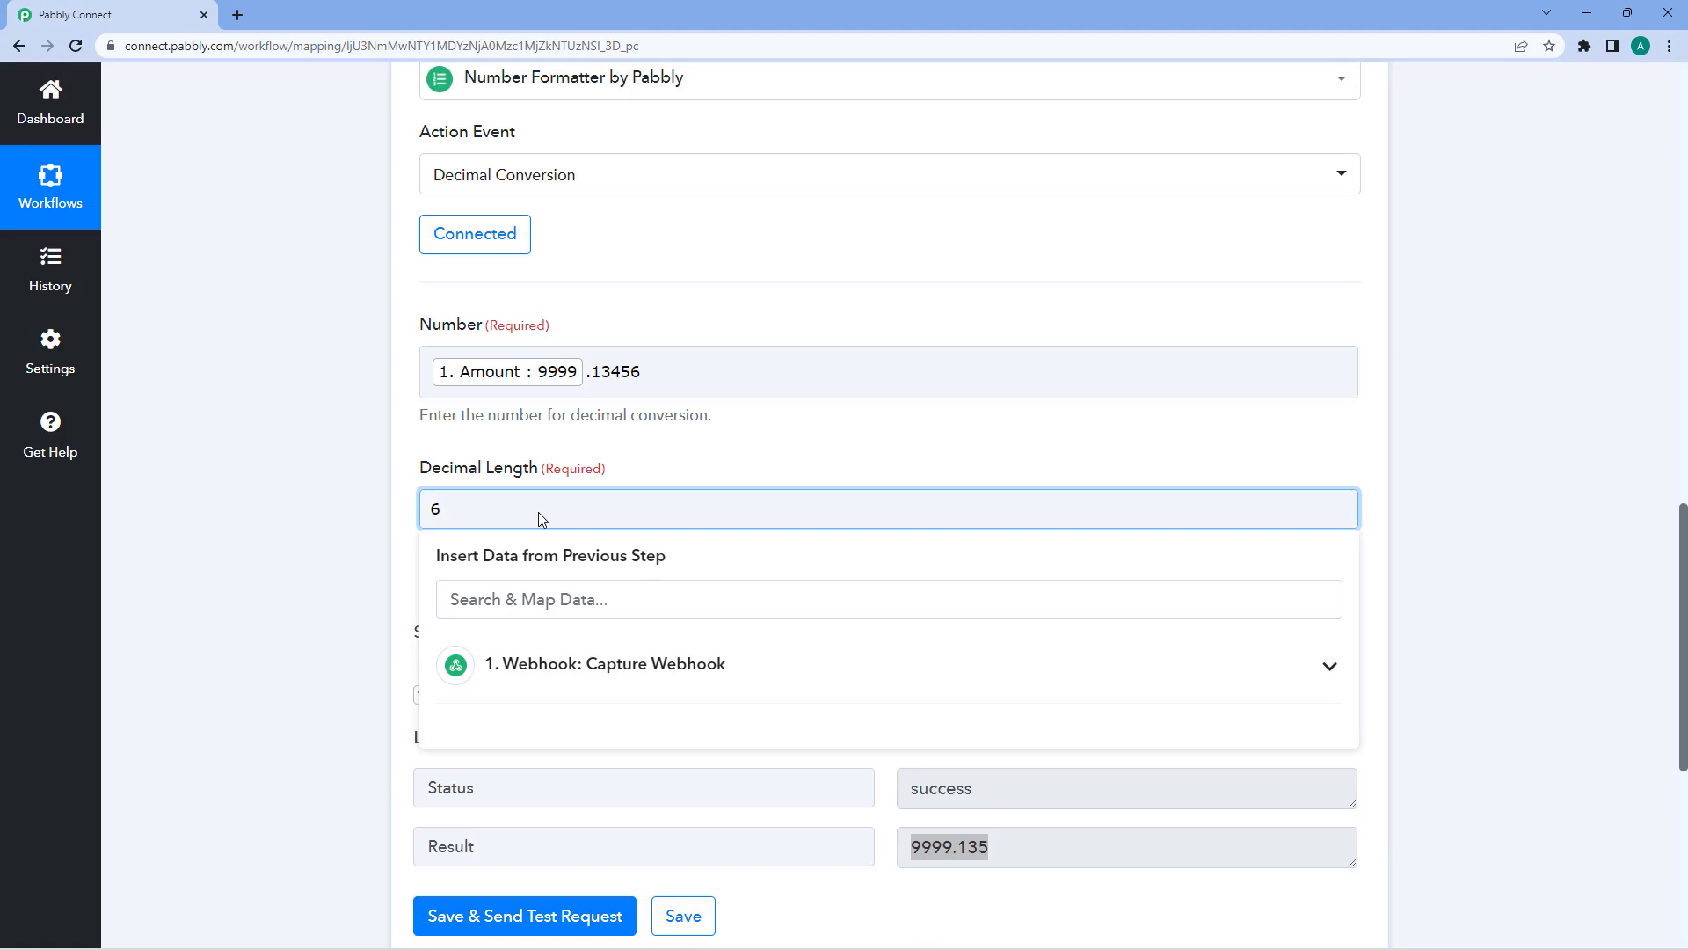
click(661, 466)
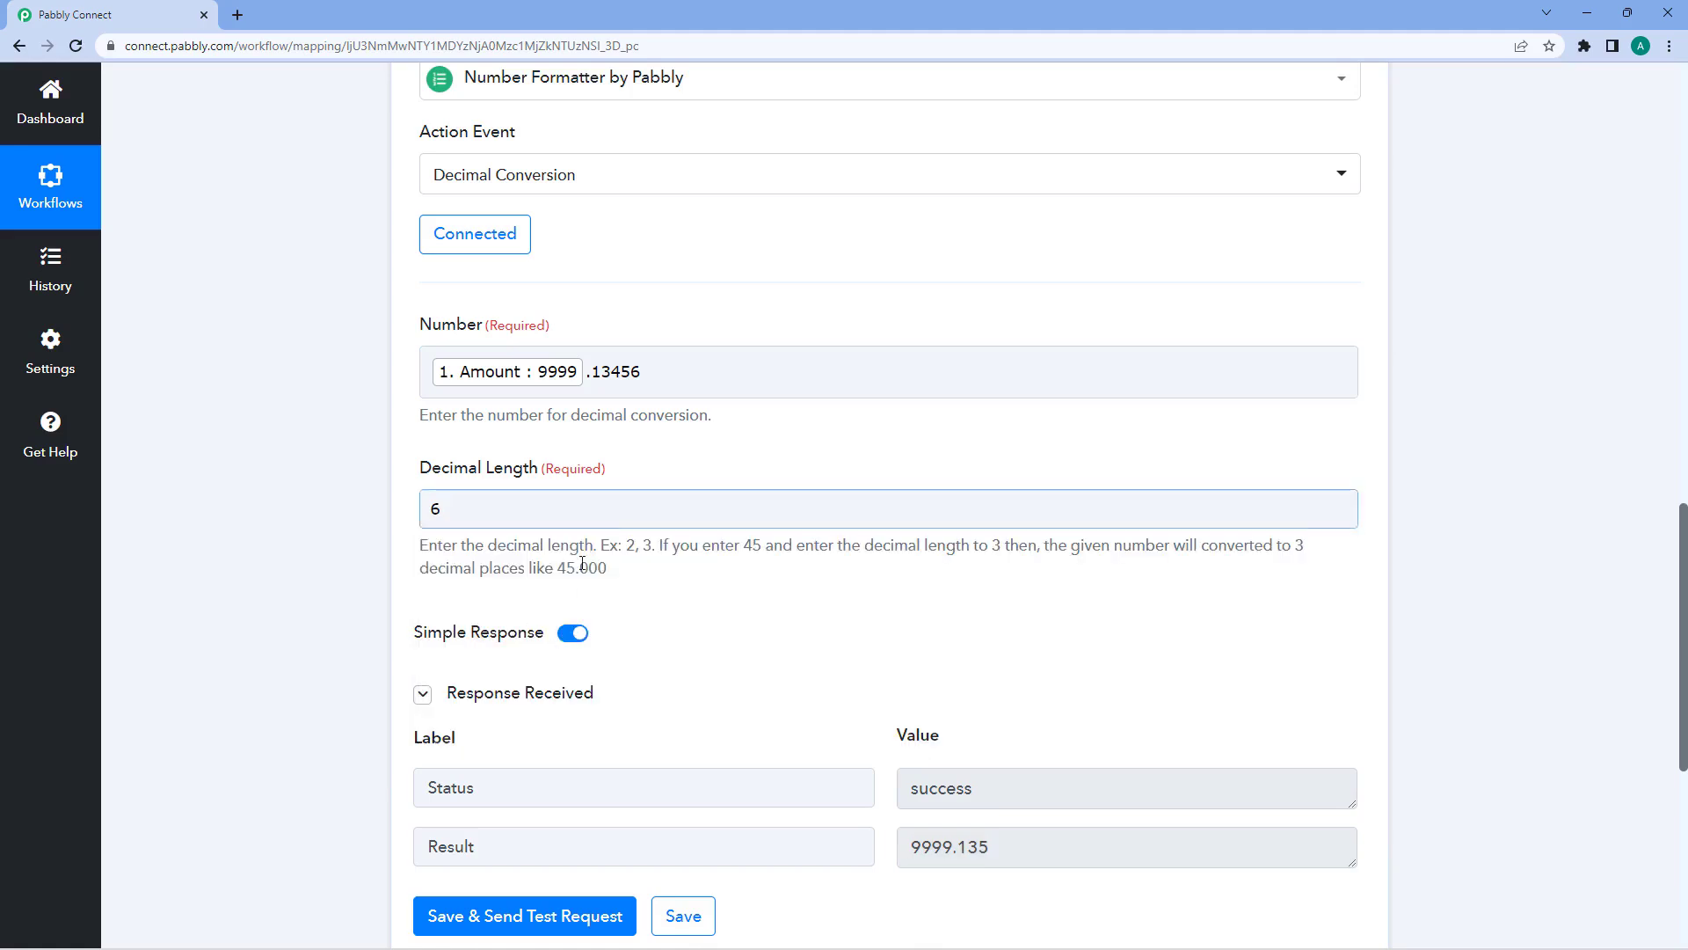
- Send a test request for the decimal conversion and compare its Result with the .13456 decimals in the Number field
click(560, 914)
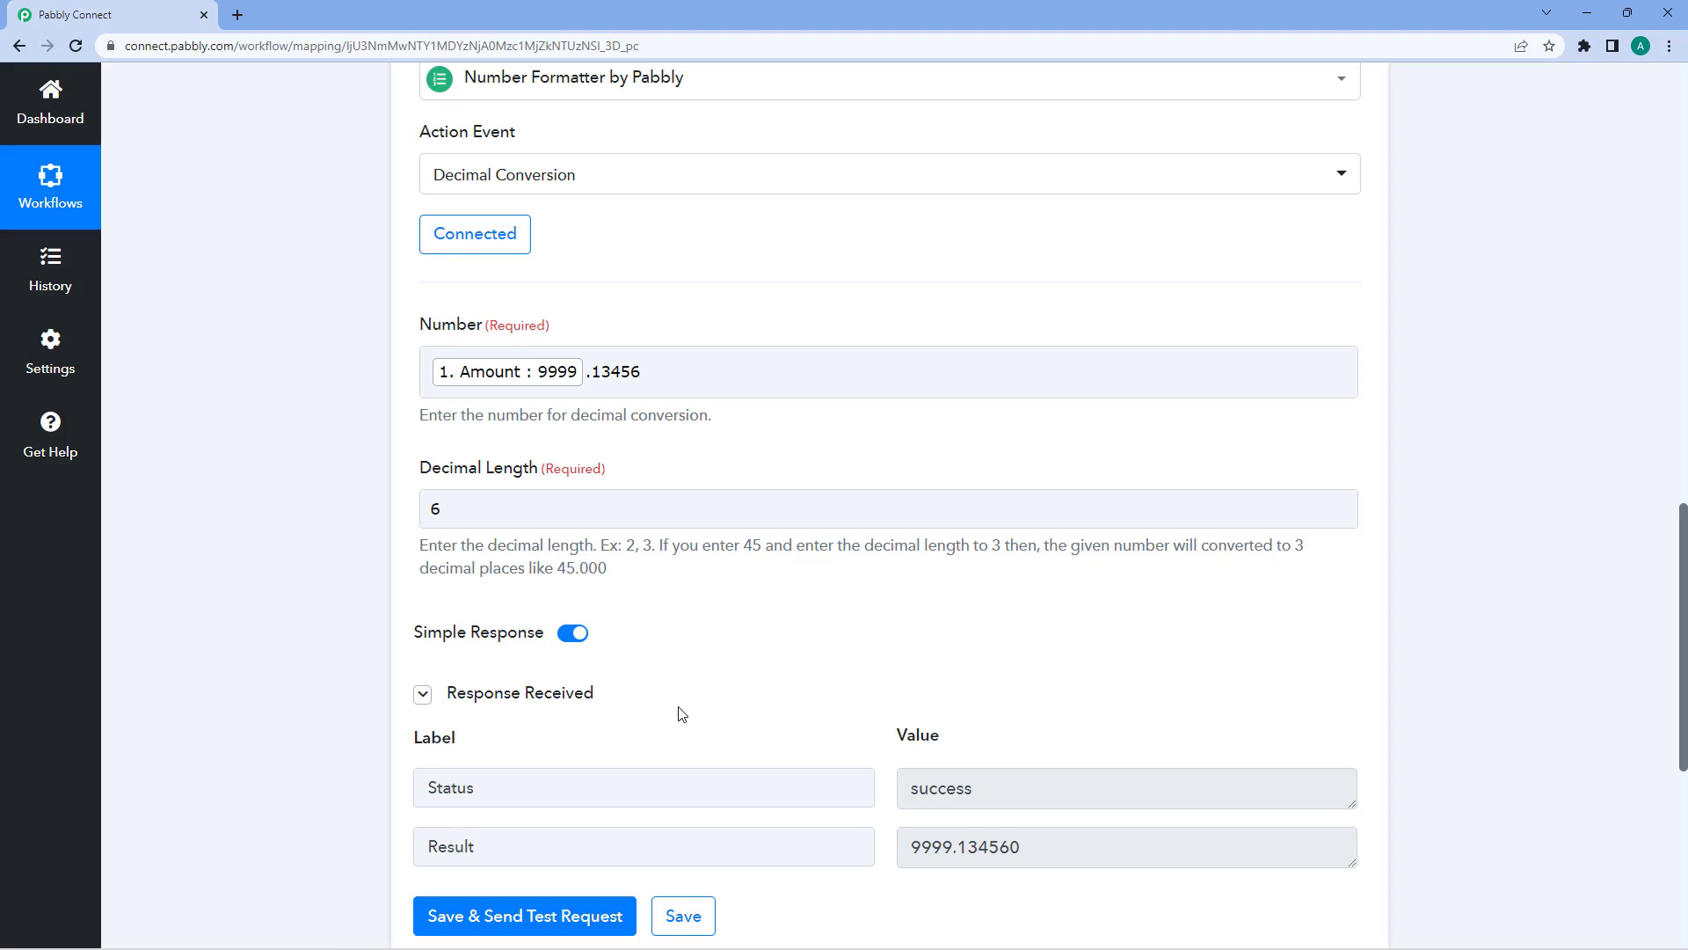
click(651, 383)
drag(651, 384, 545, 387)
click(689, 320)
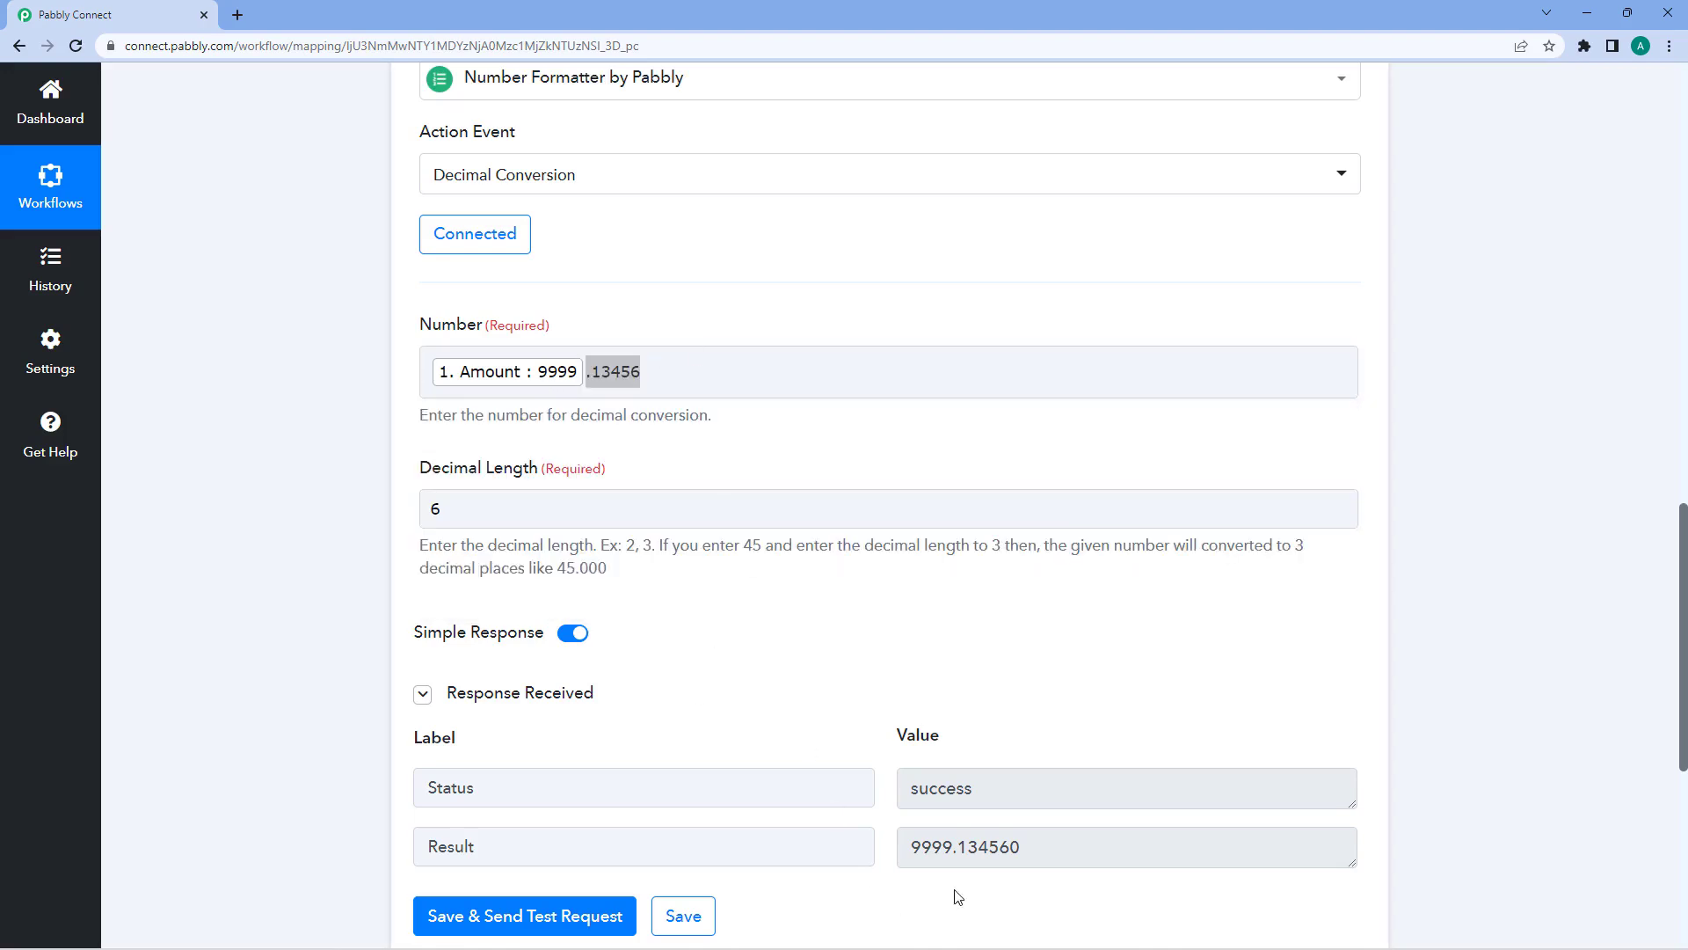
drag(1020, 849, 1014, 849)
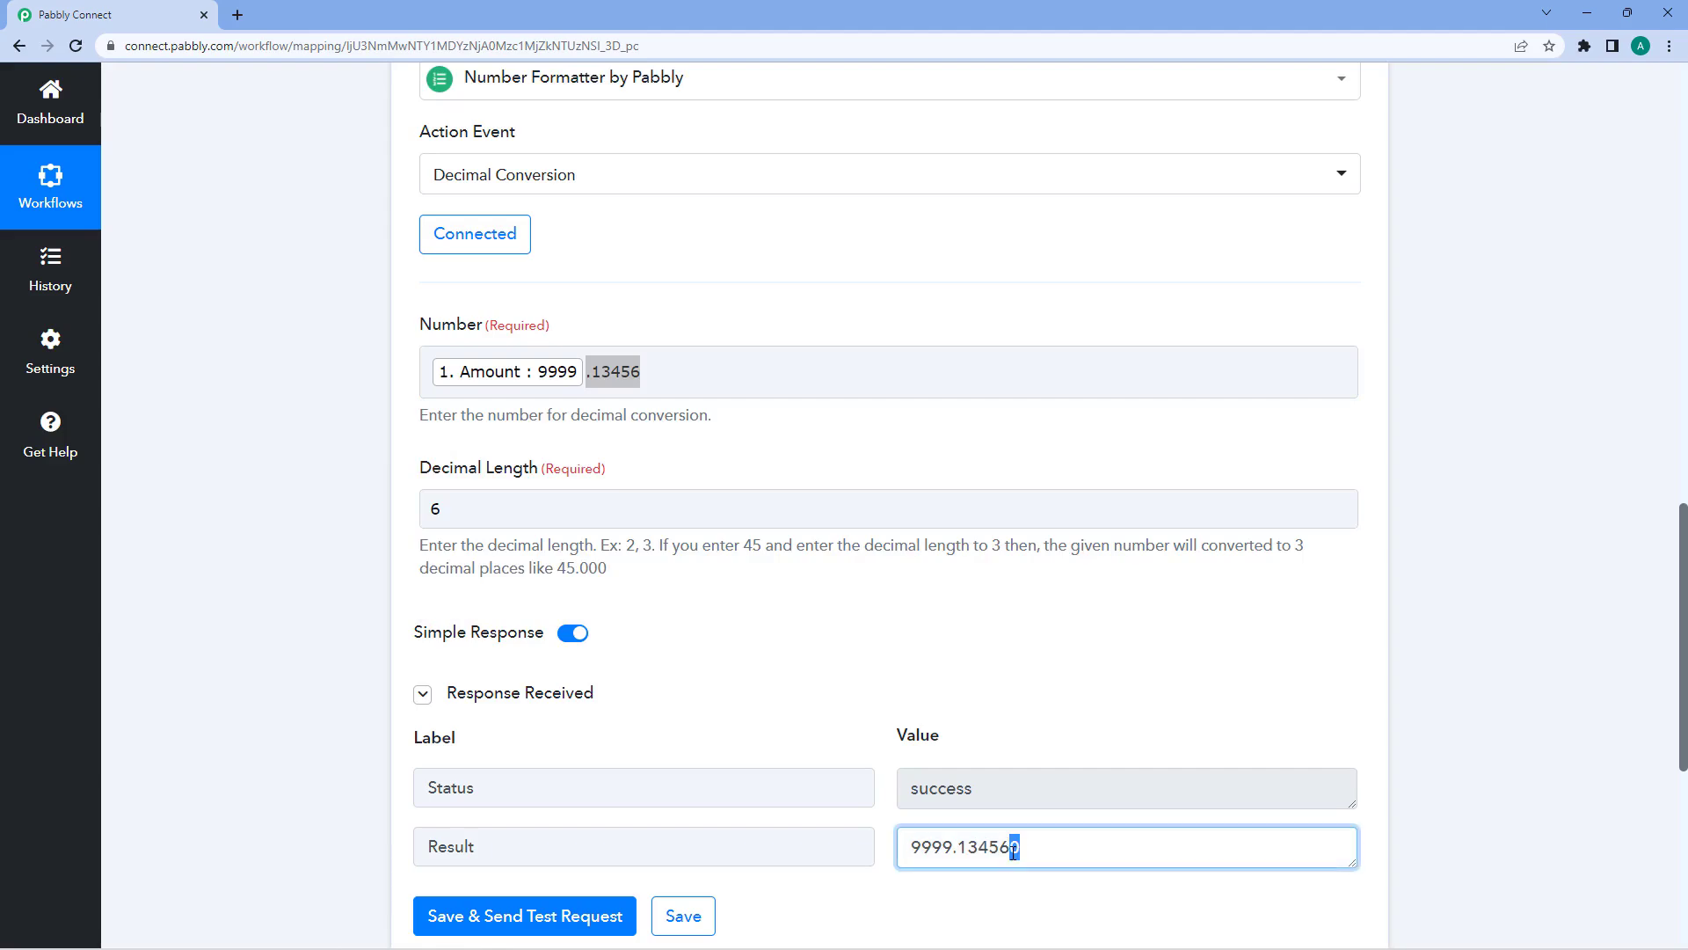
click(905, 659)
click(756, 381)
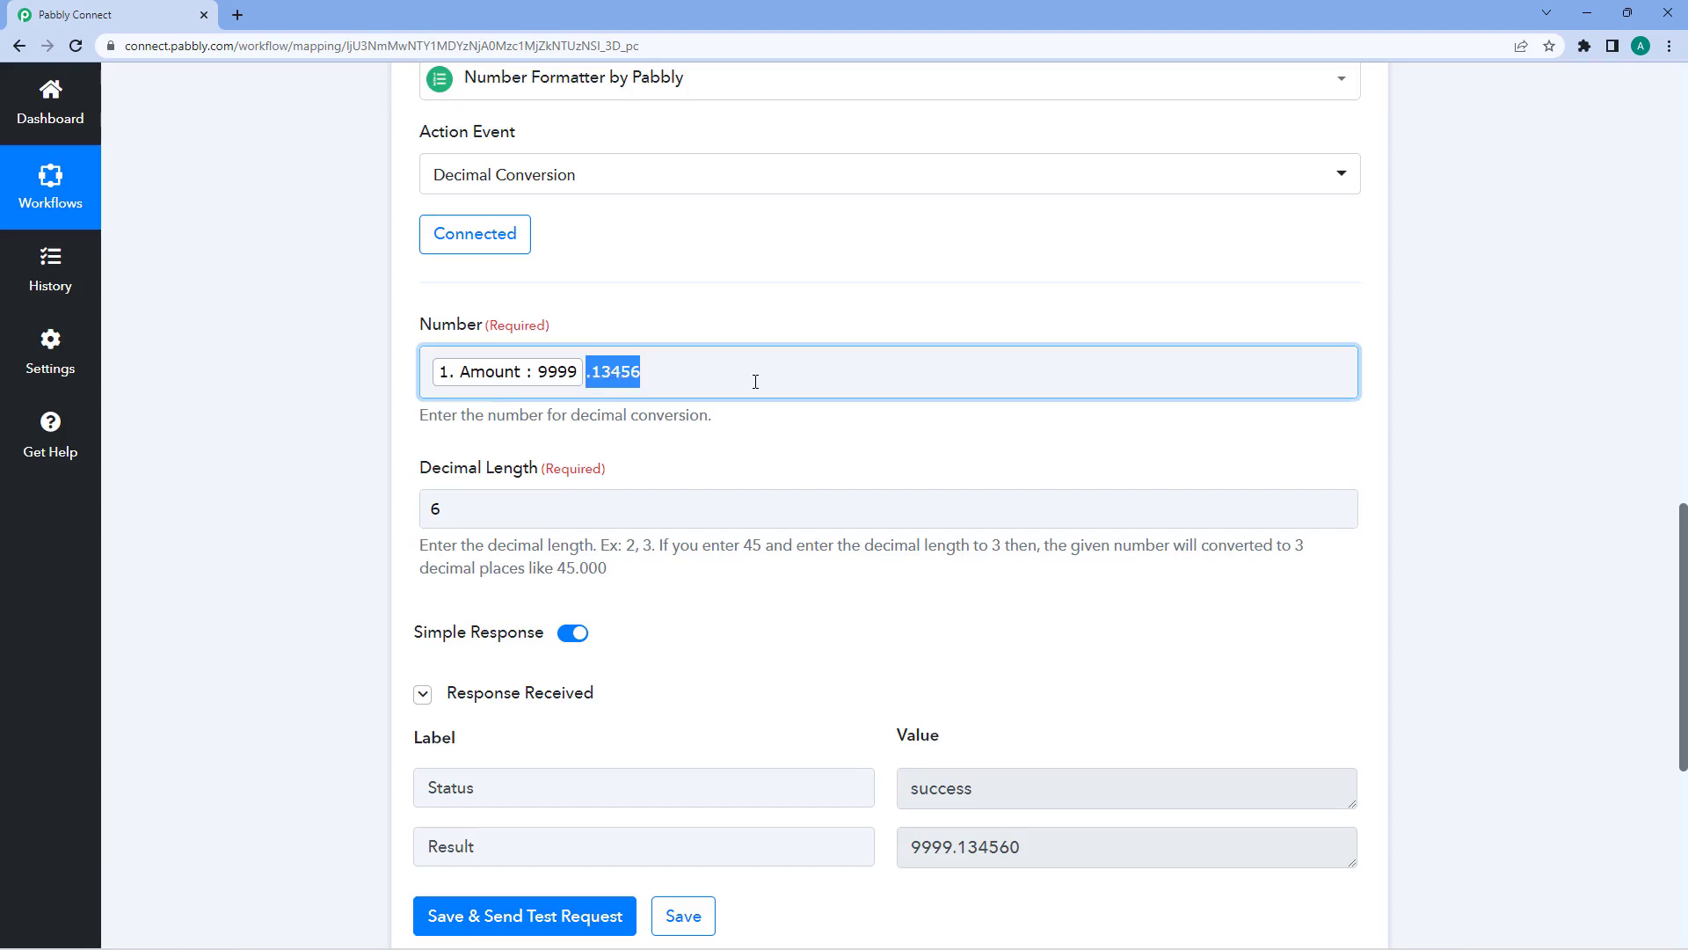
click(728, 292)
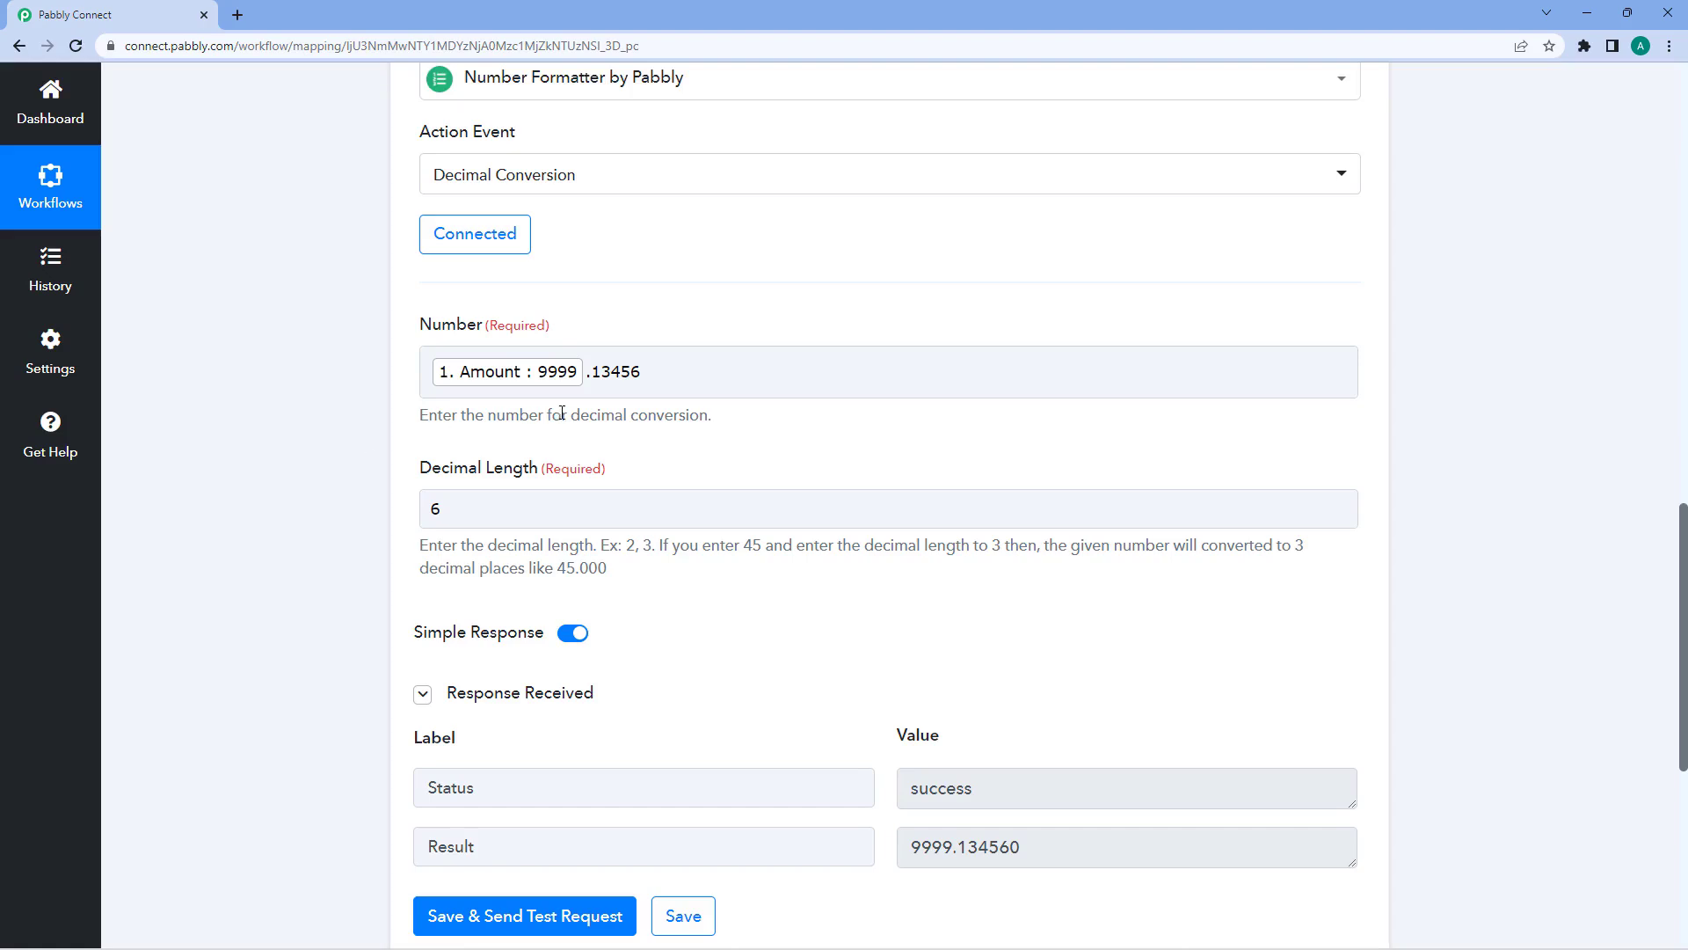
- Set the Decimal Length to 1 and send a test request for the decimal conversion
click(529, 499)
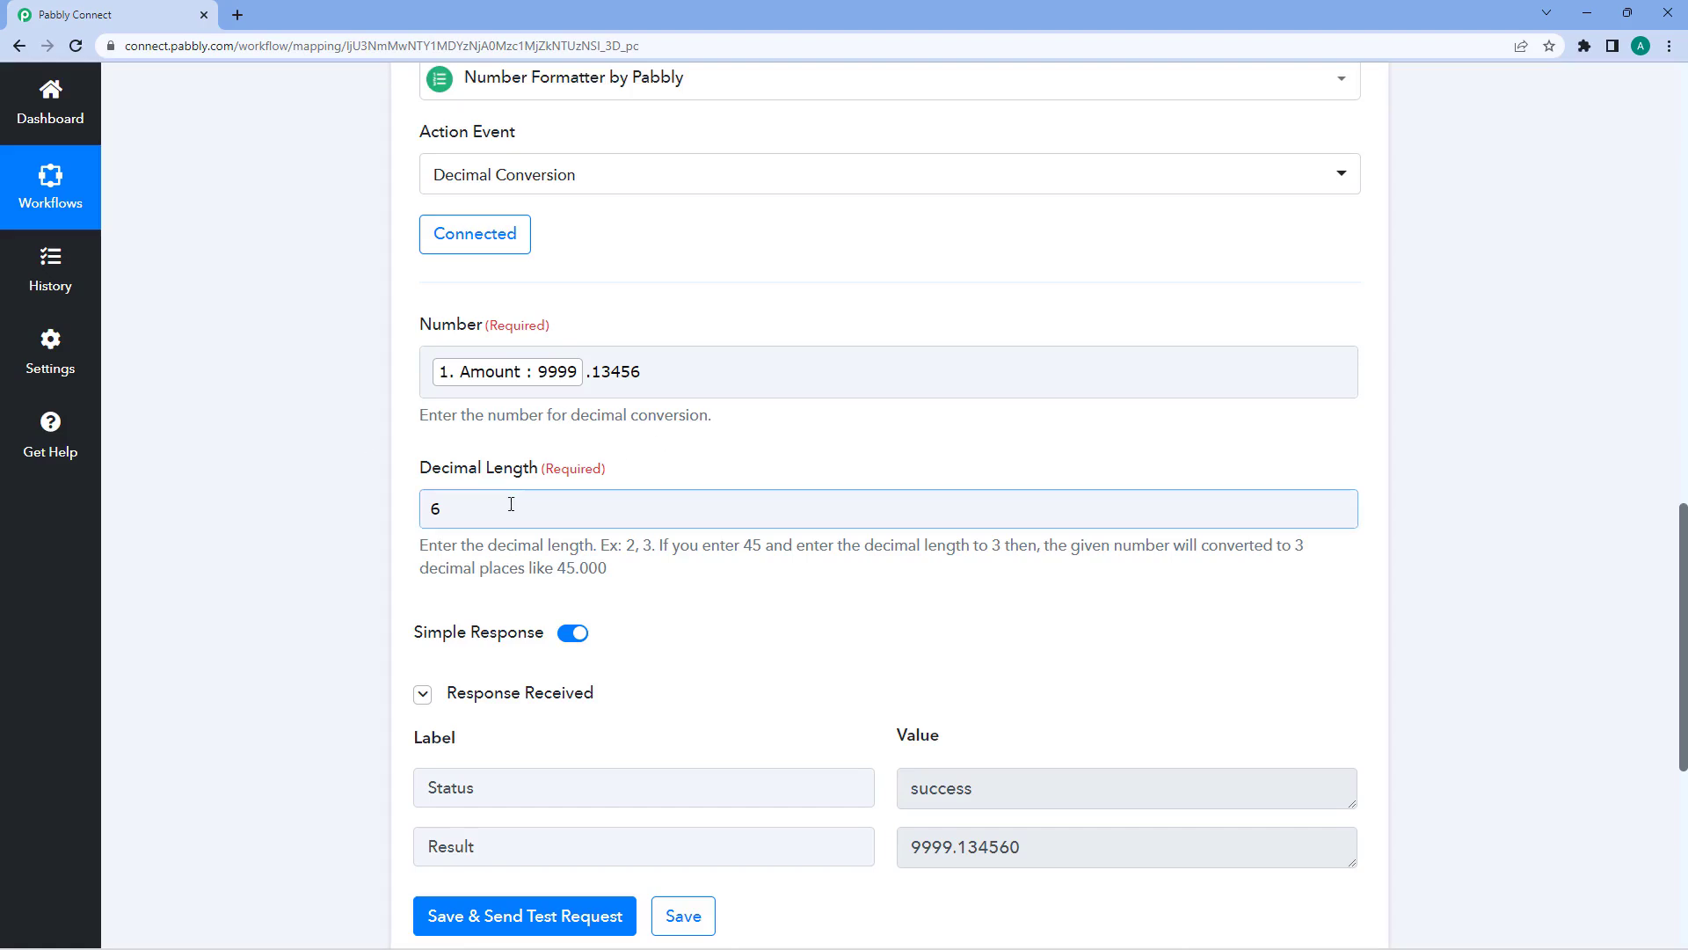
click(671, 365)
click(456, 515)
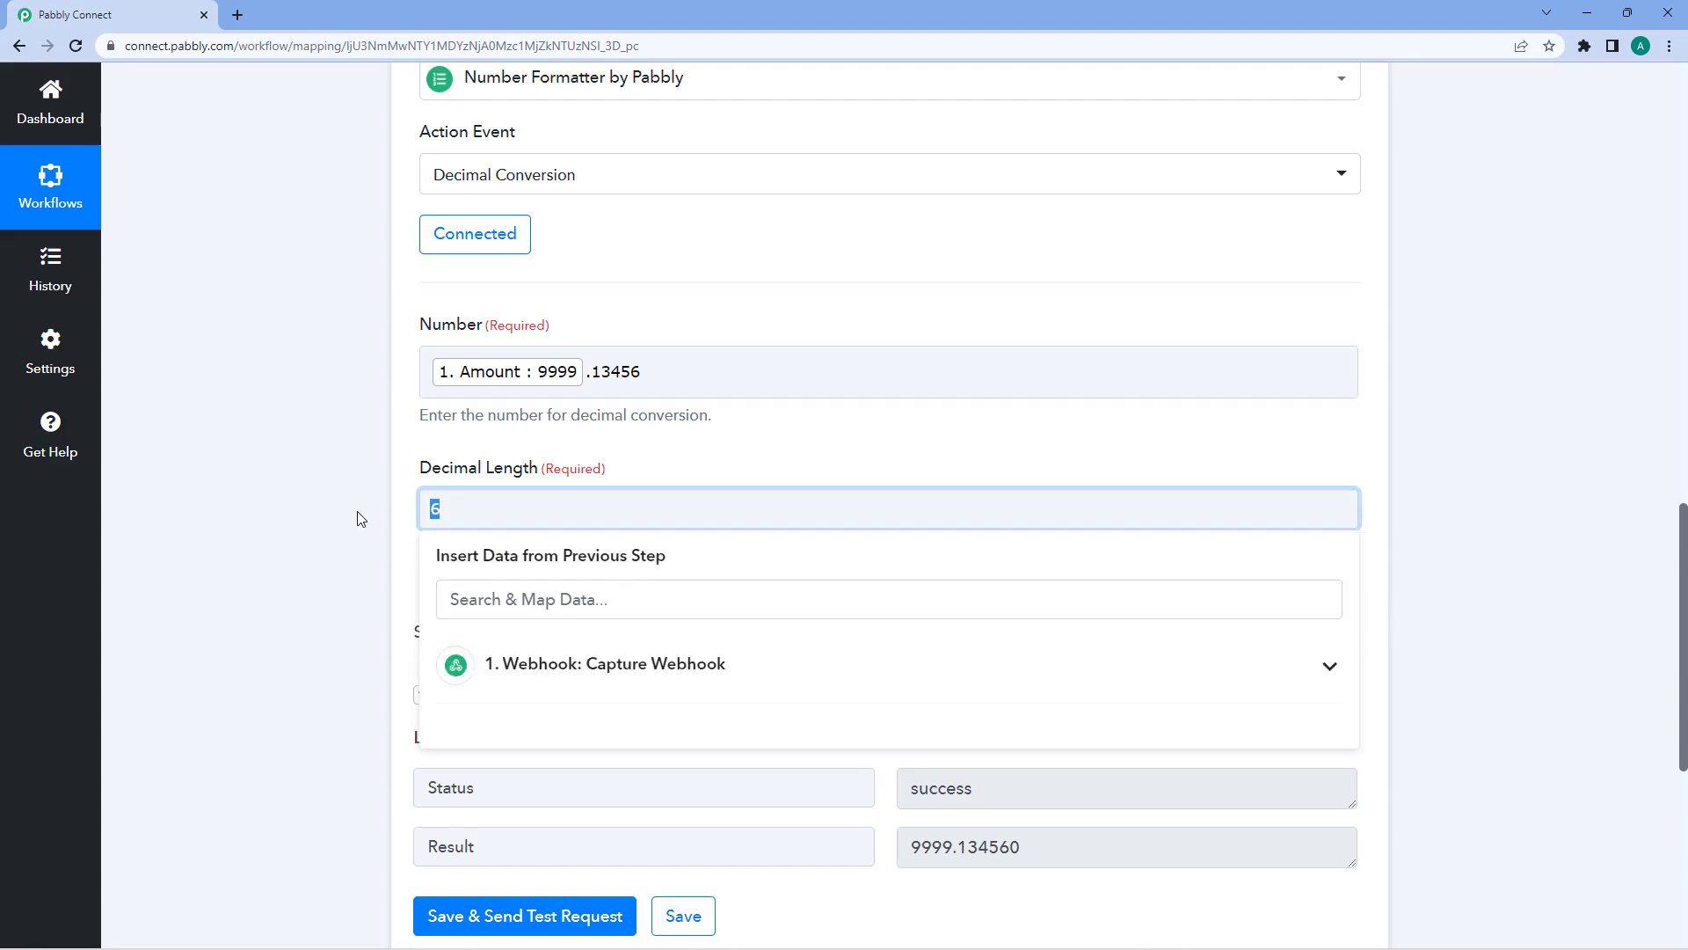
key(BackSpace)
text(1)
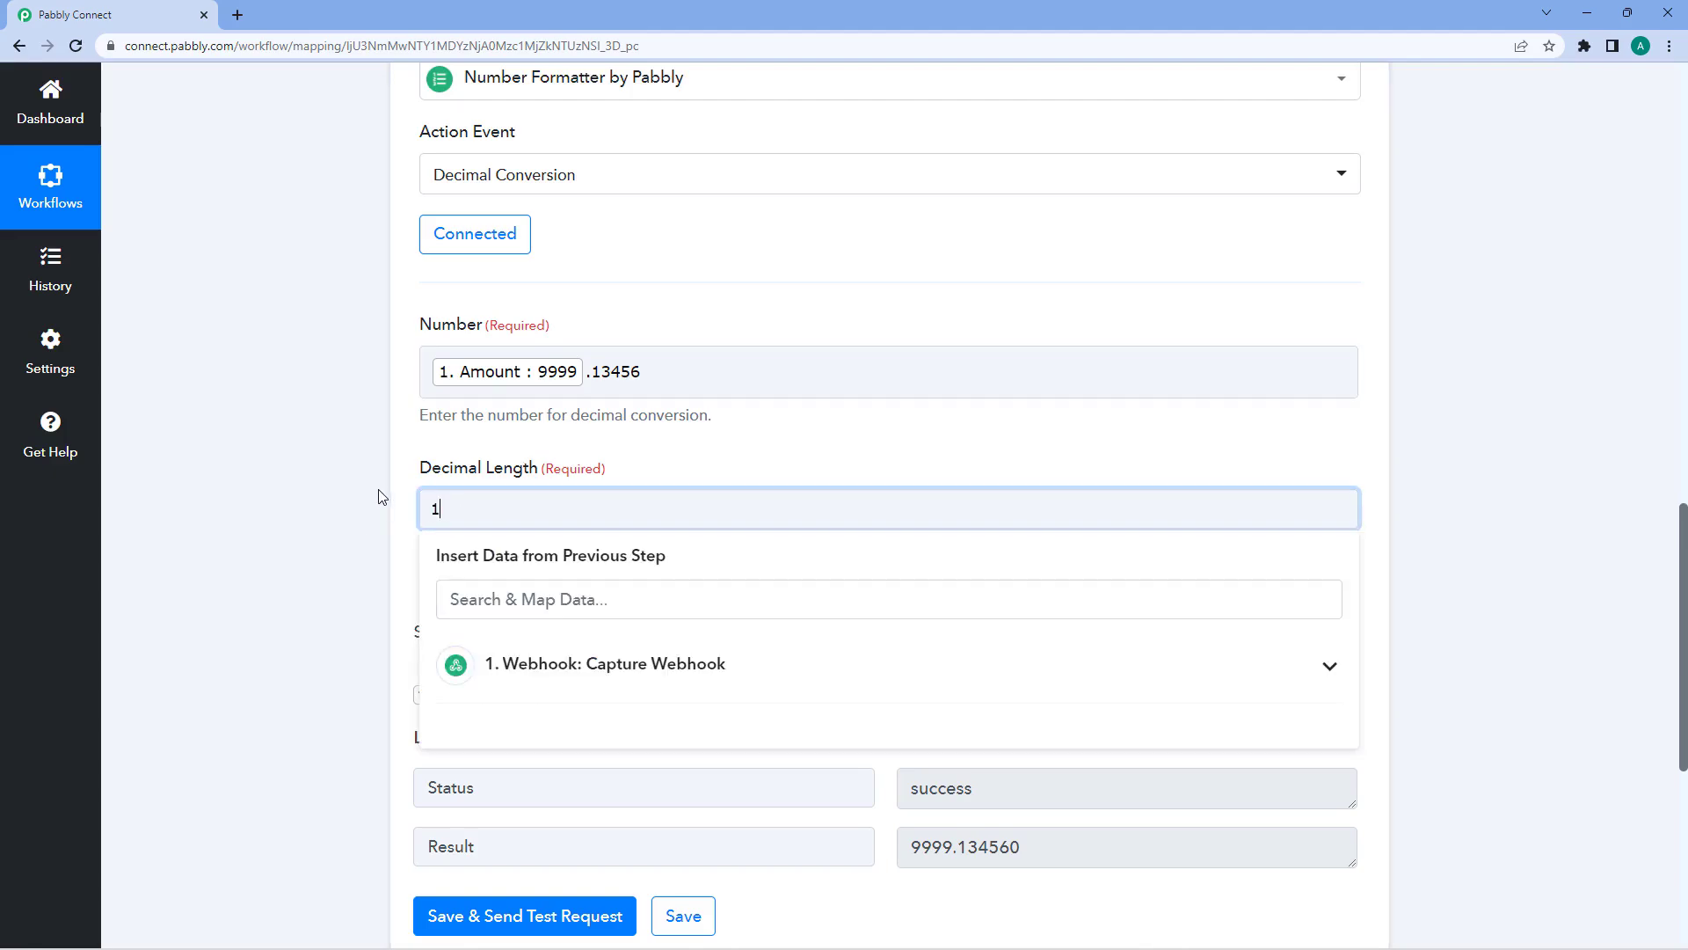
click(381, 497)
click(554, 914)
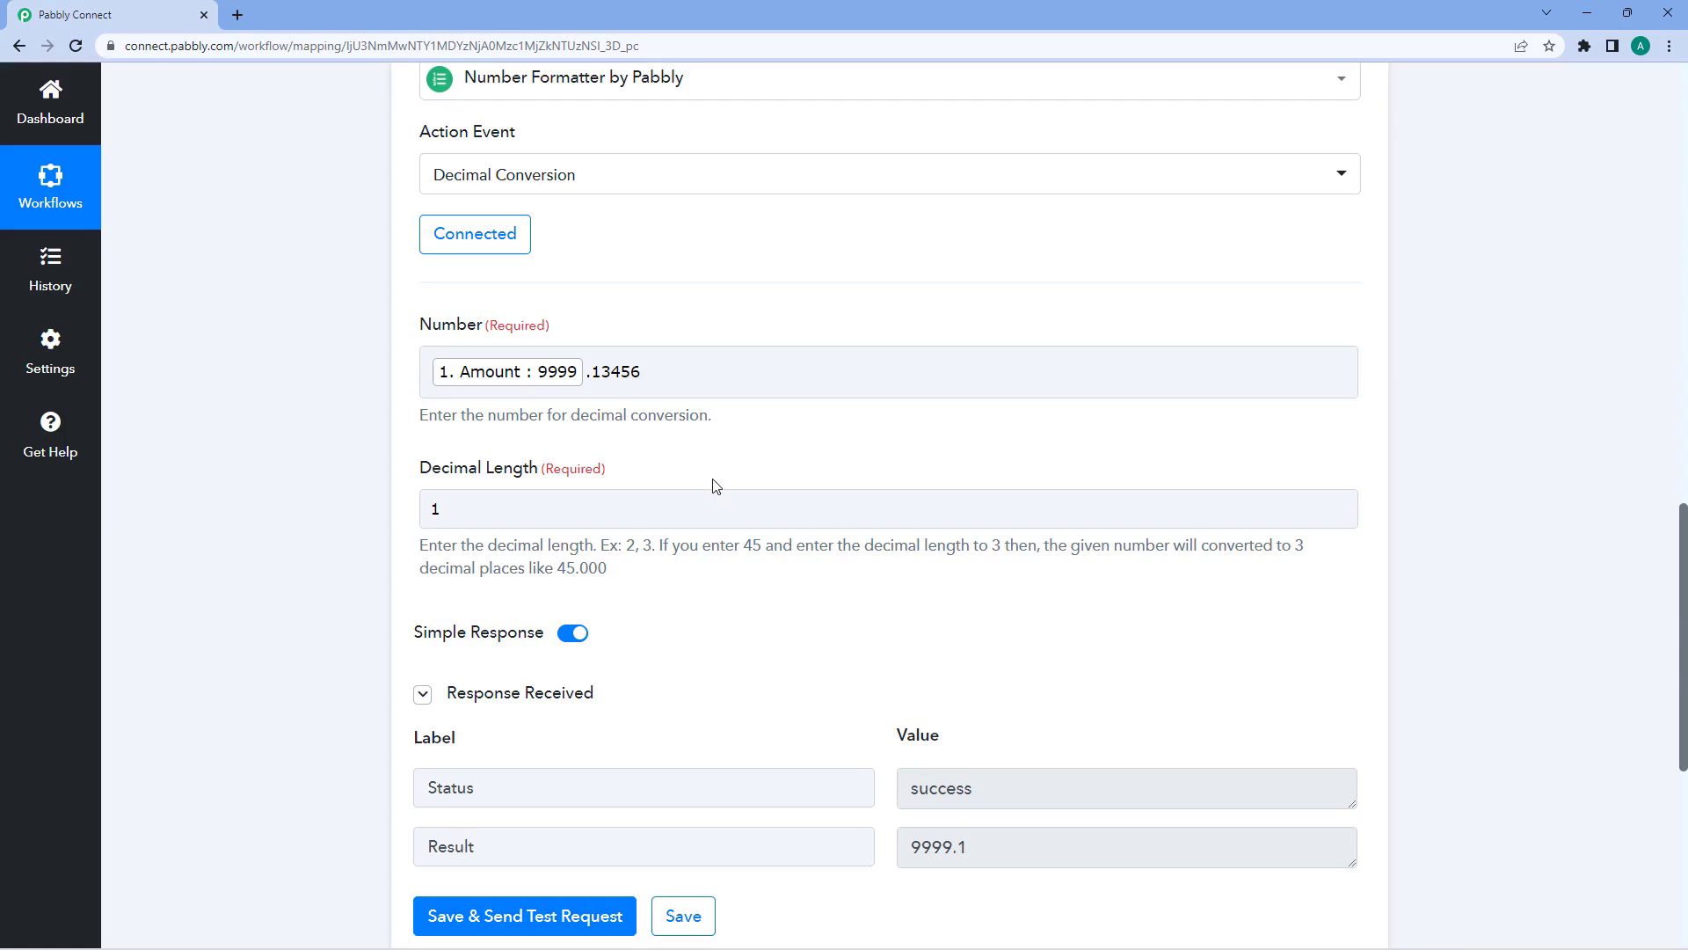
scroll(685, 473, down, 1)
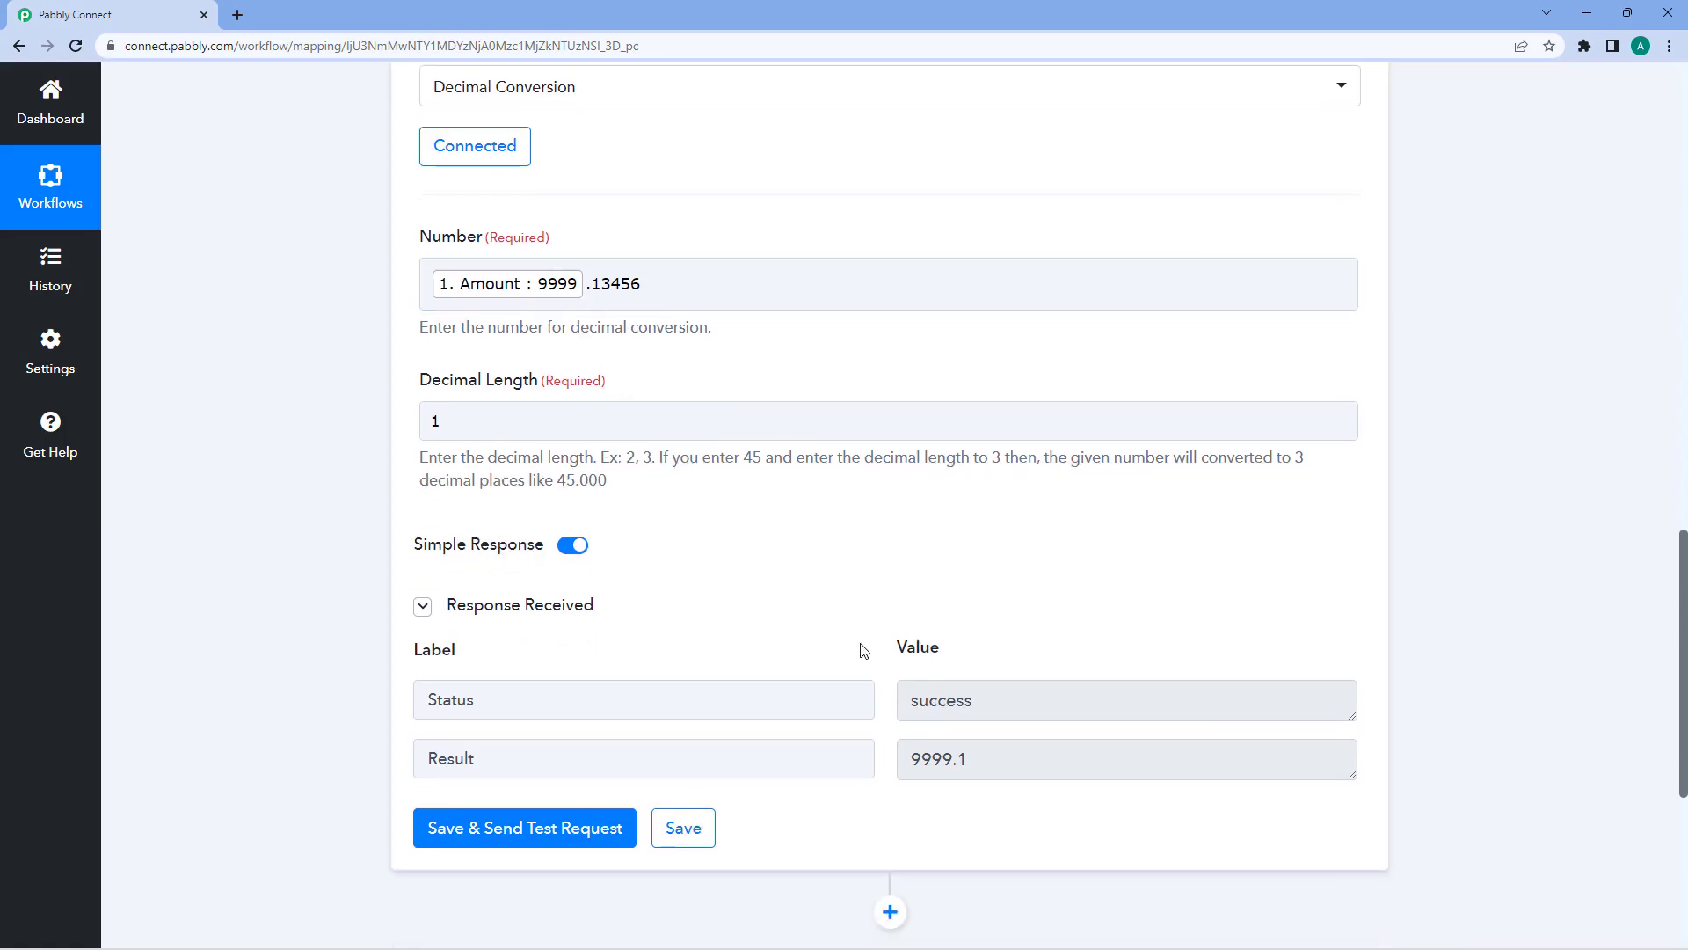
click(598, 294)
- Change the action event to Minor Unit Conversion and connect it
scroll(651, 339, up, 1)
click(618, 188)
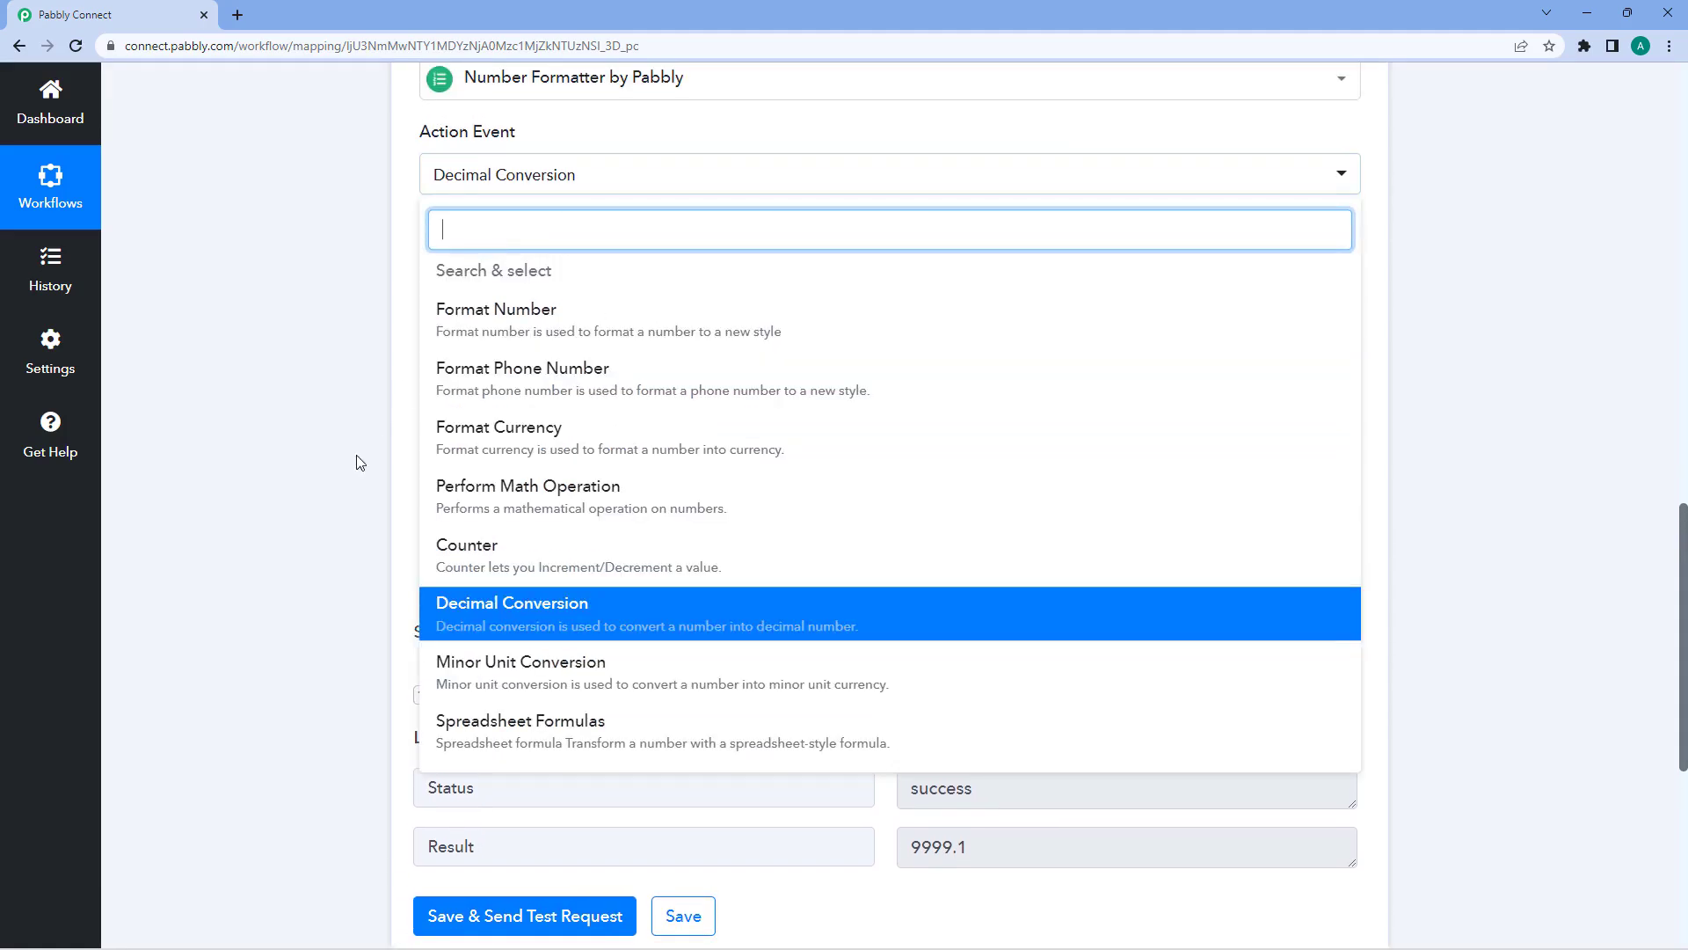
click(563, 663)
click(467, 313)
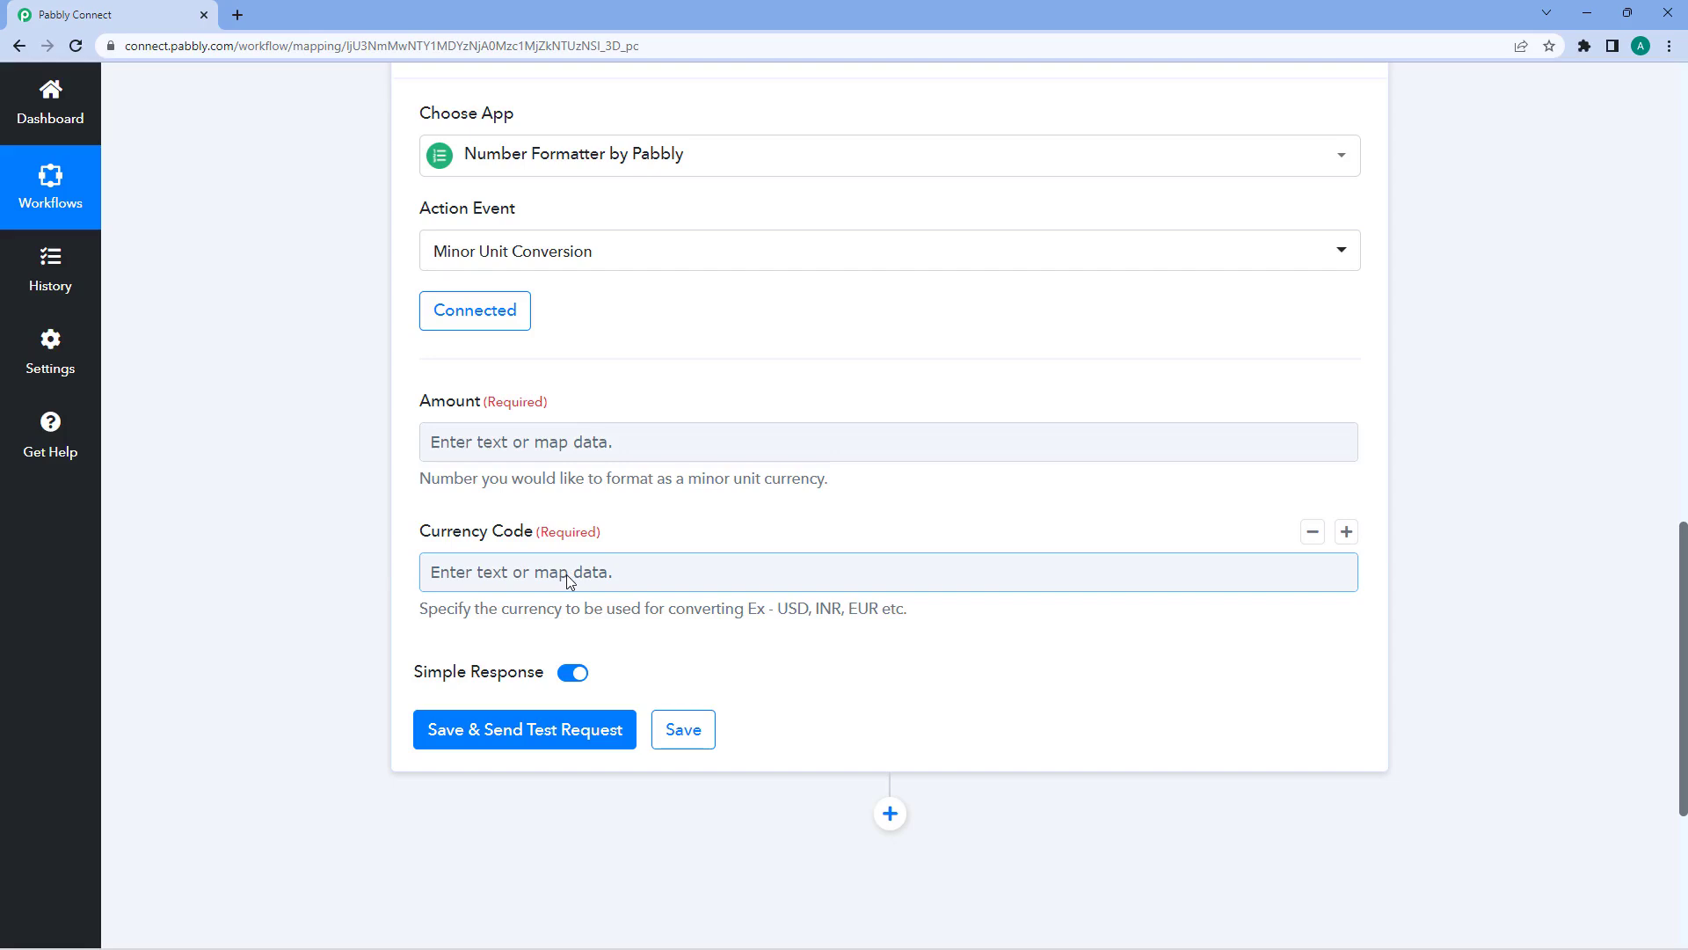
- Enter 1 as the Amount and INR as the Currency Code for the minor unit conversion
click(550, 443)
text(1)
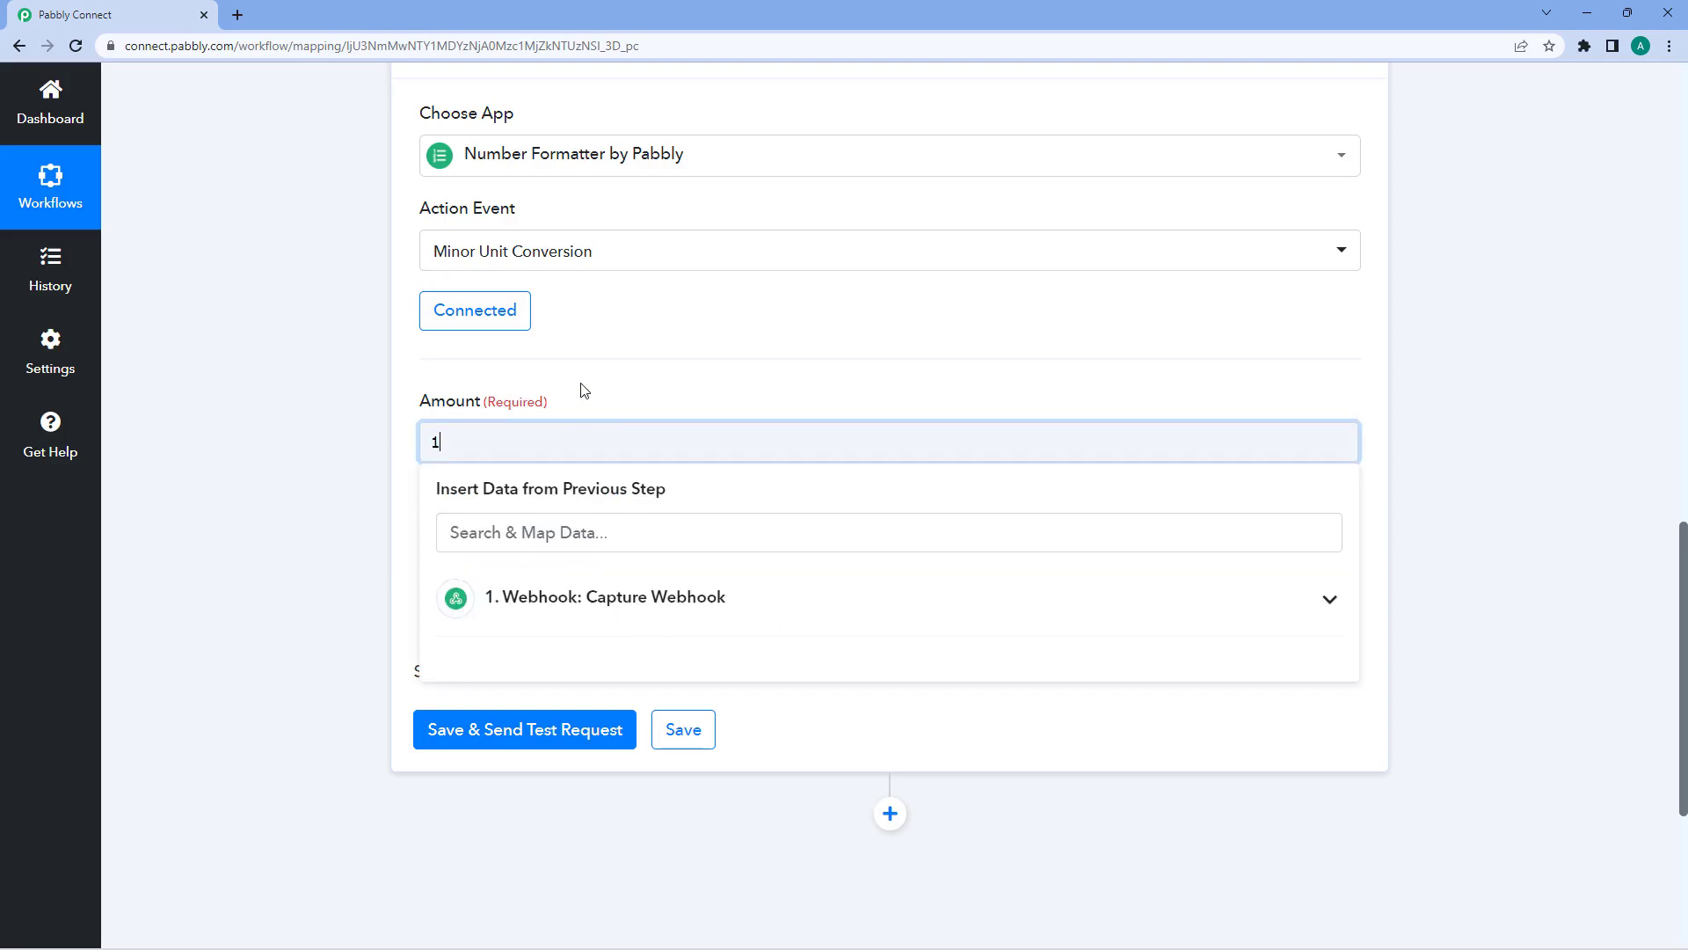
click(584, 388)
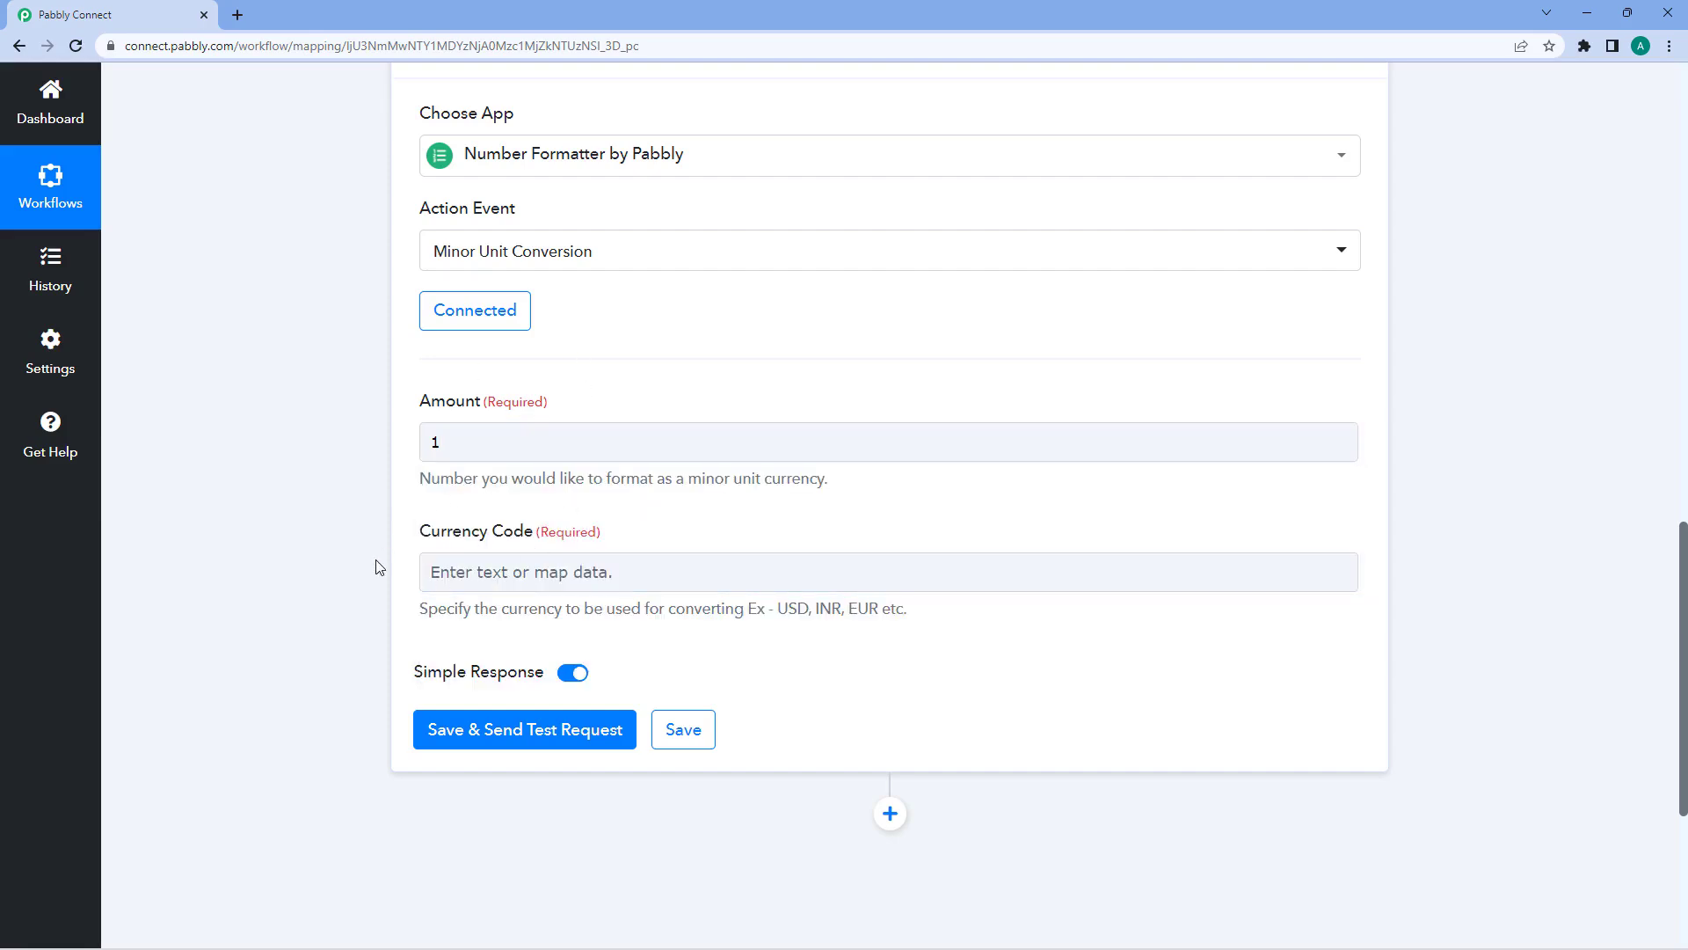
double_click(829, 608)
key(ctrl+c)
click(605, 571)
key(ctrl+v)
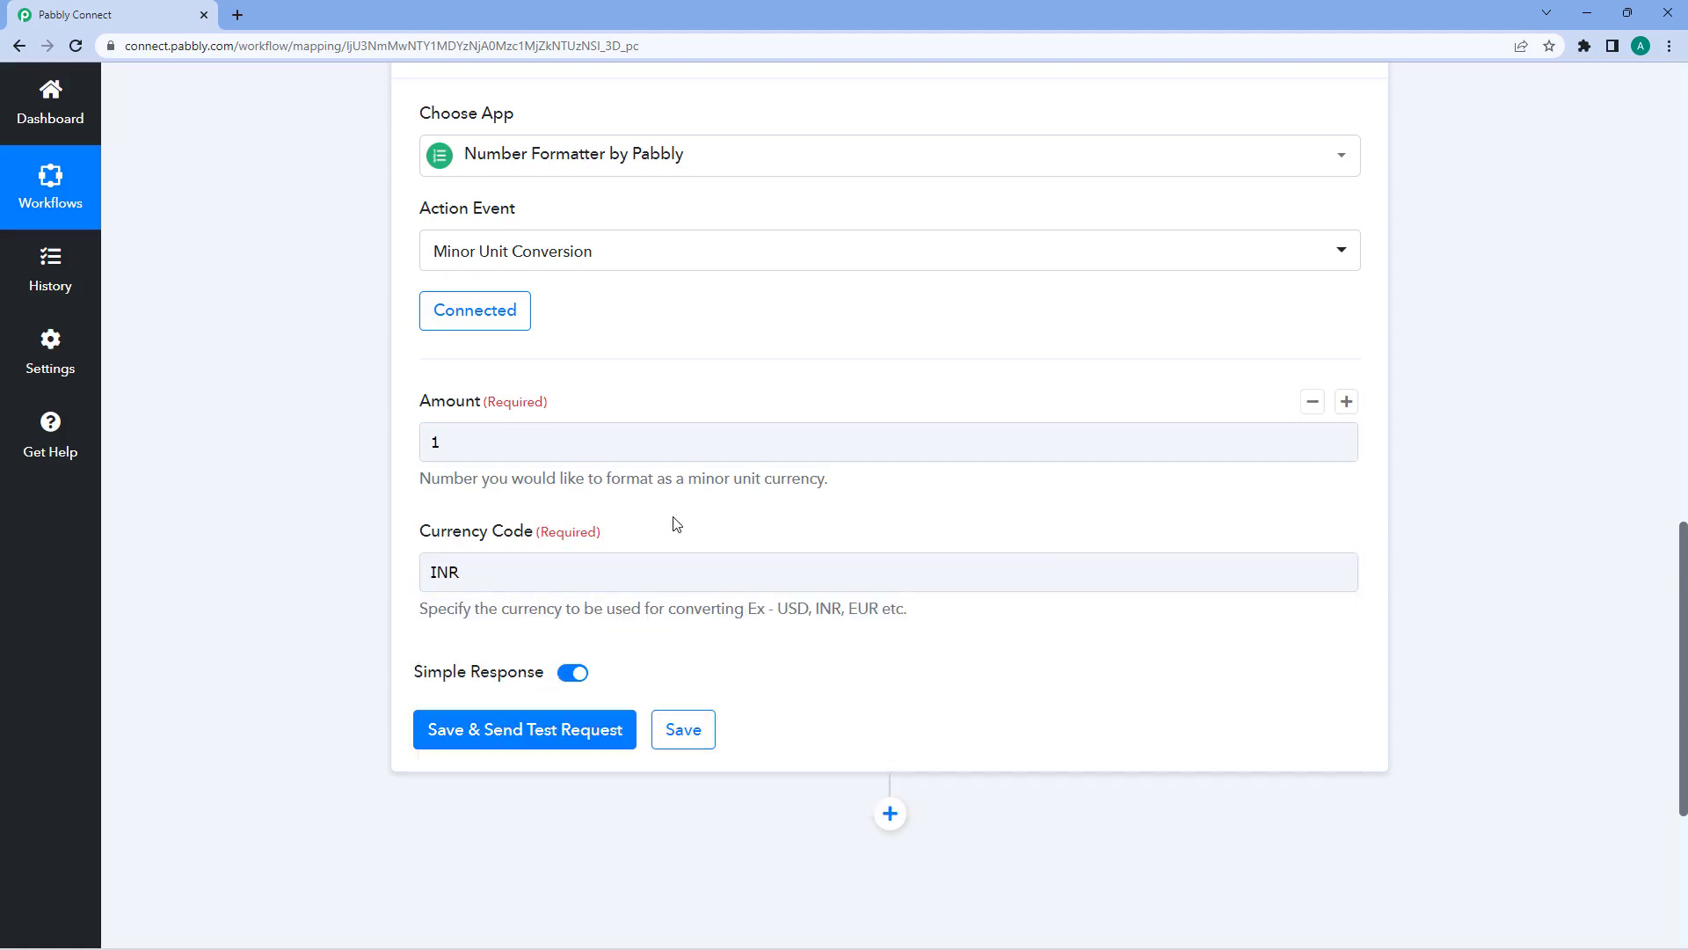
- Send a test request for the INR conversion and check the returned Minor Unit Amount
click(566, 730)
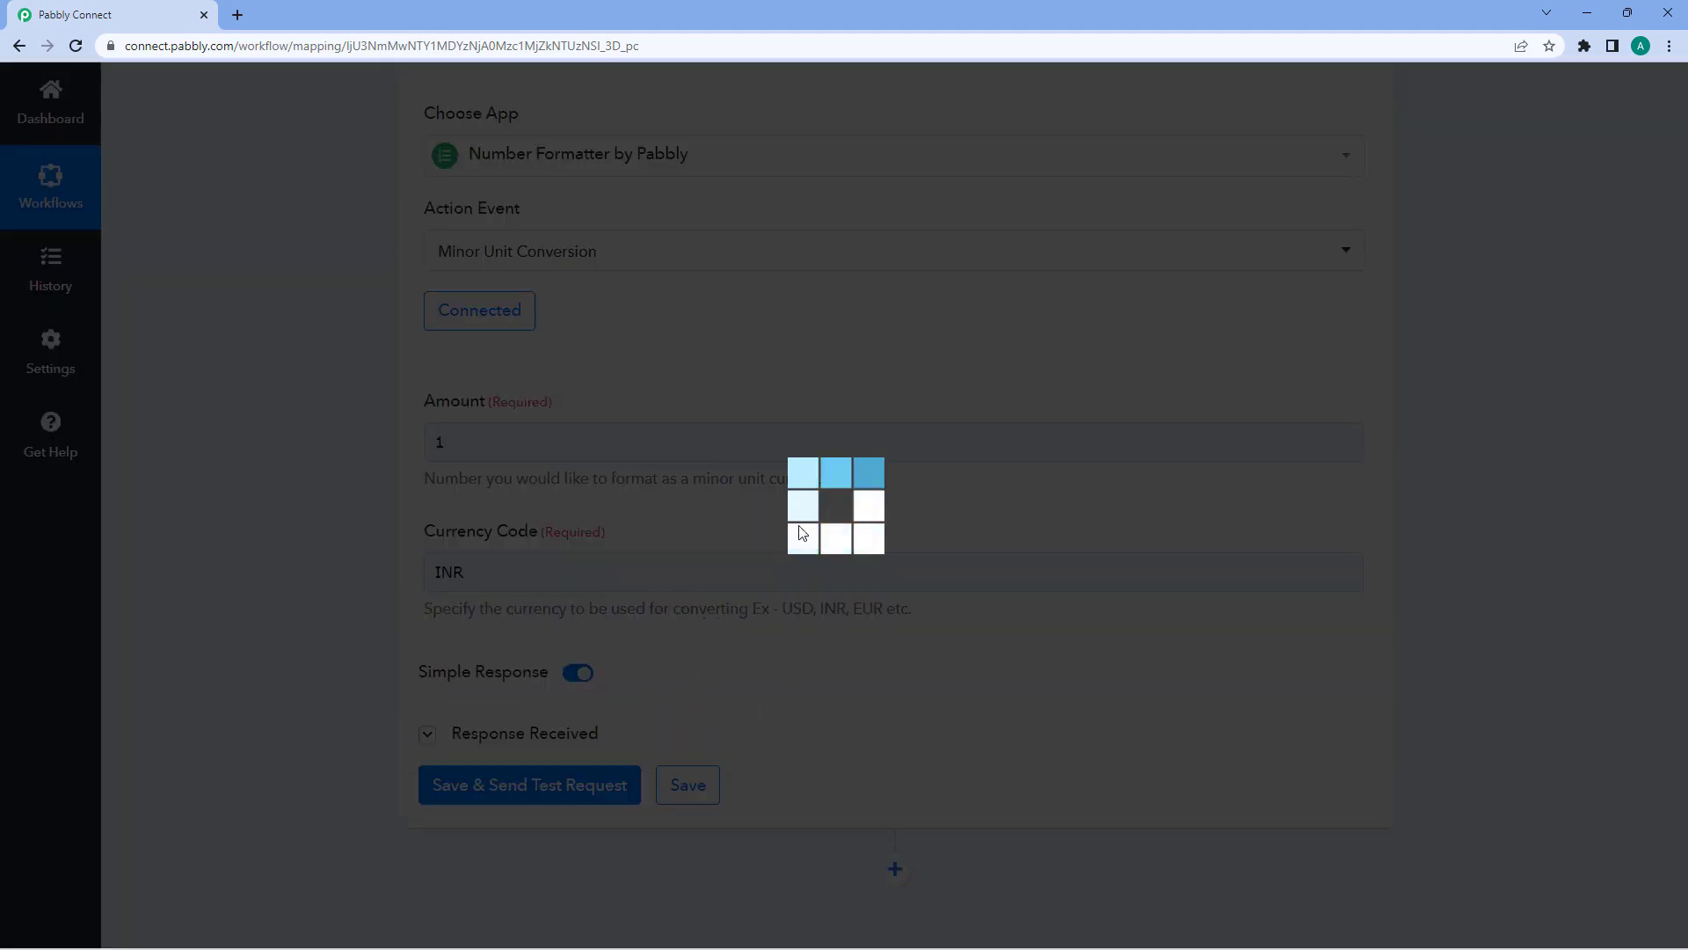
scroll(436, 449, down, 1)
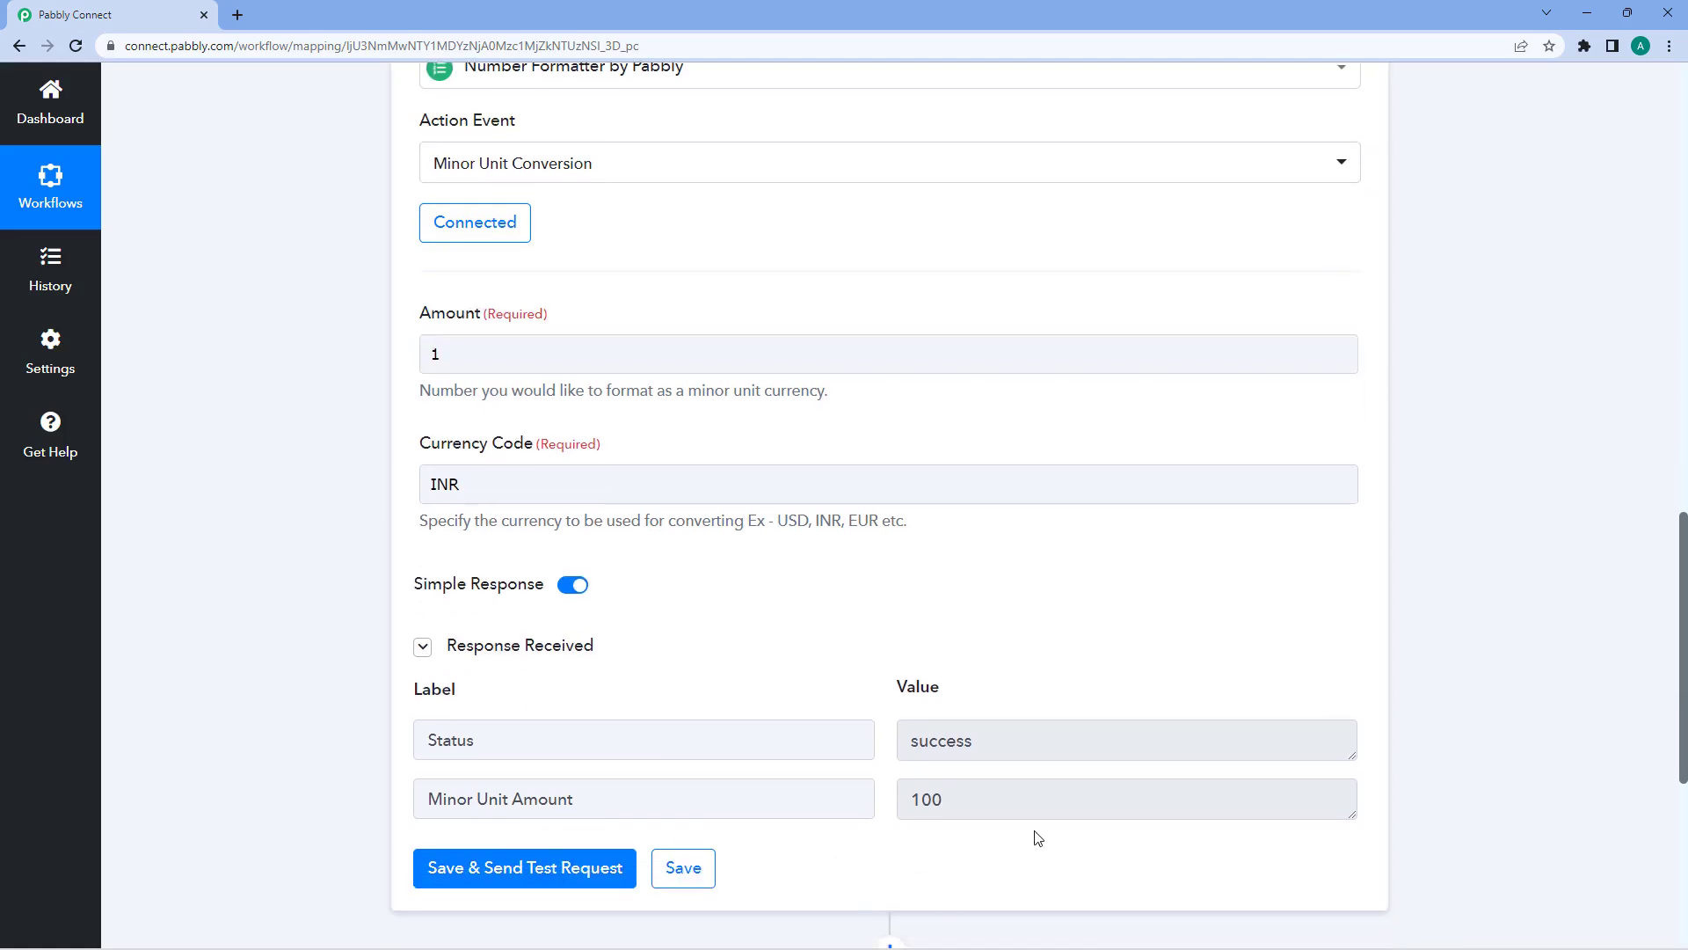
drag(987, 796, 888, 780)
click(835, 666)
- Set the Amount to 4652 and send a test request for the minor unit conversion
double_click(524, 352)
key(BackSpace)
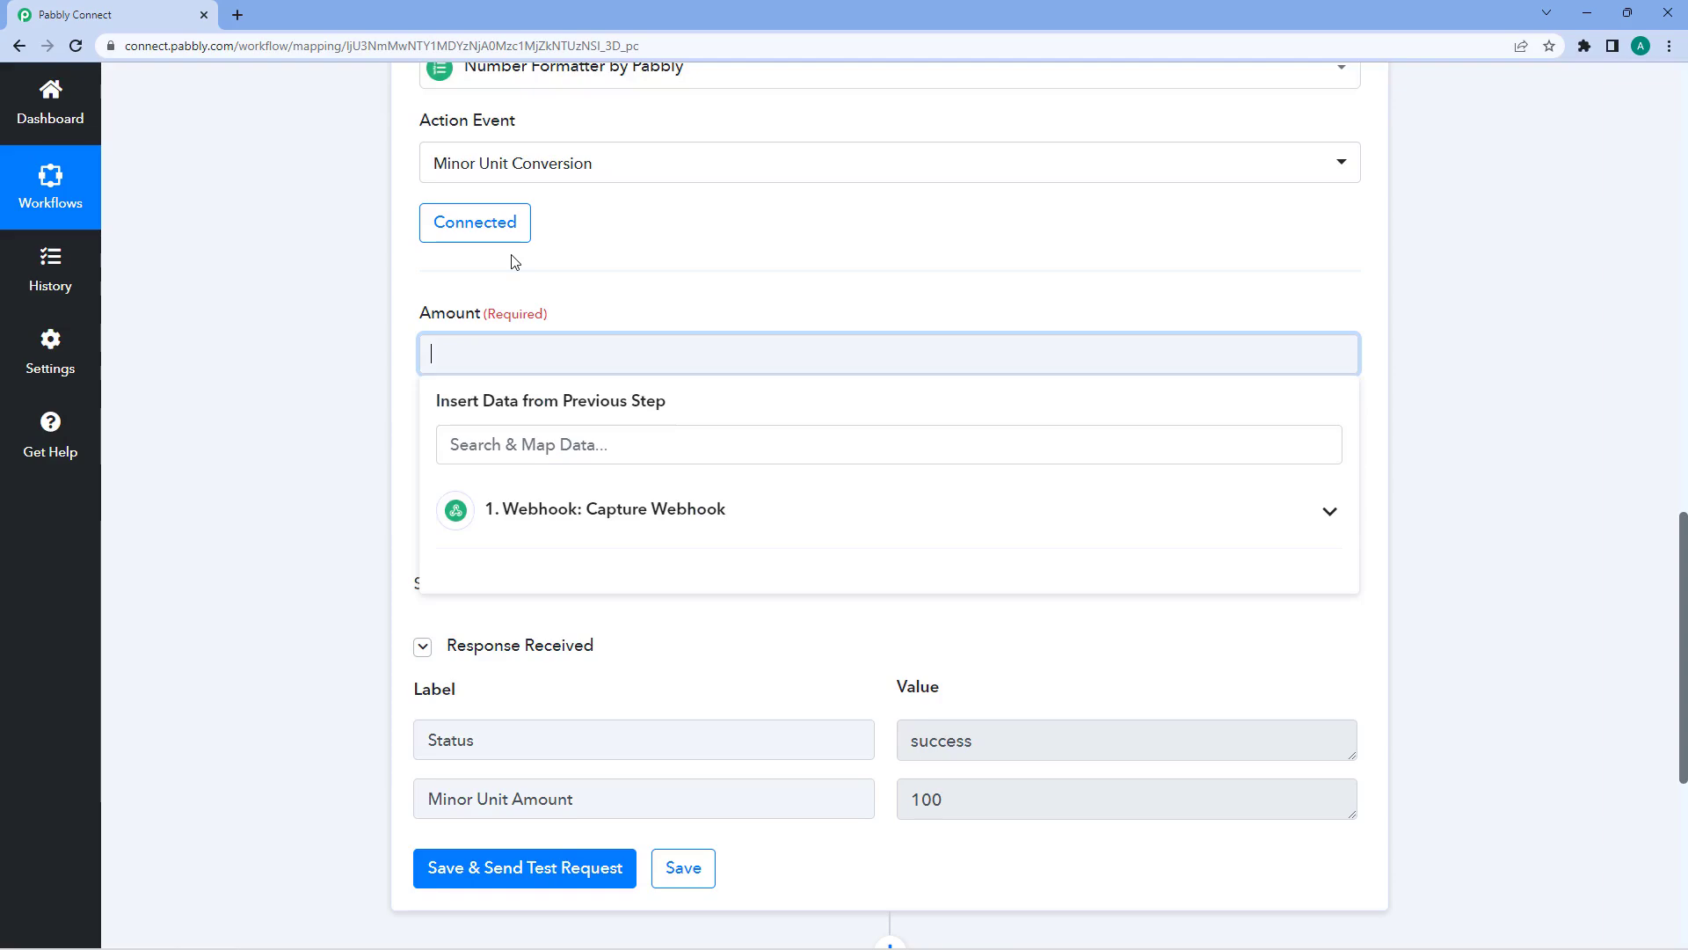
text(4652)
click(519, 258)
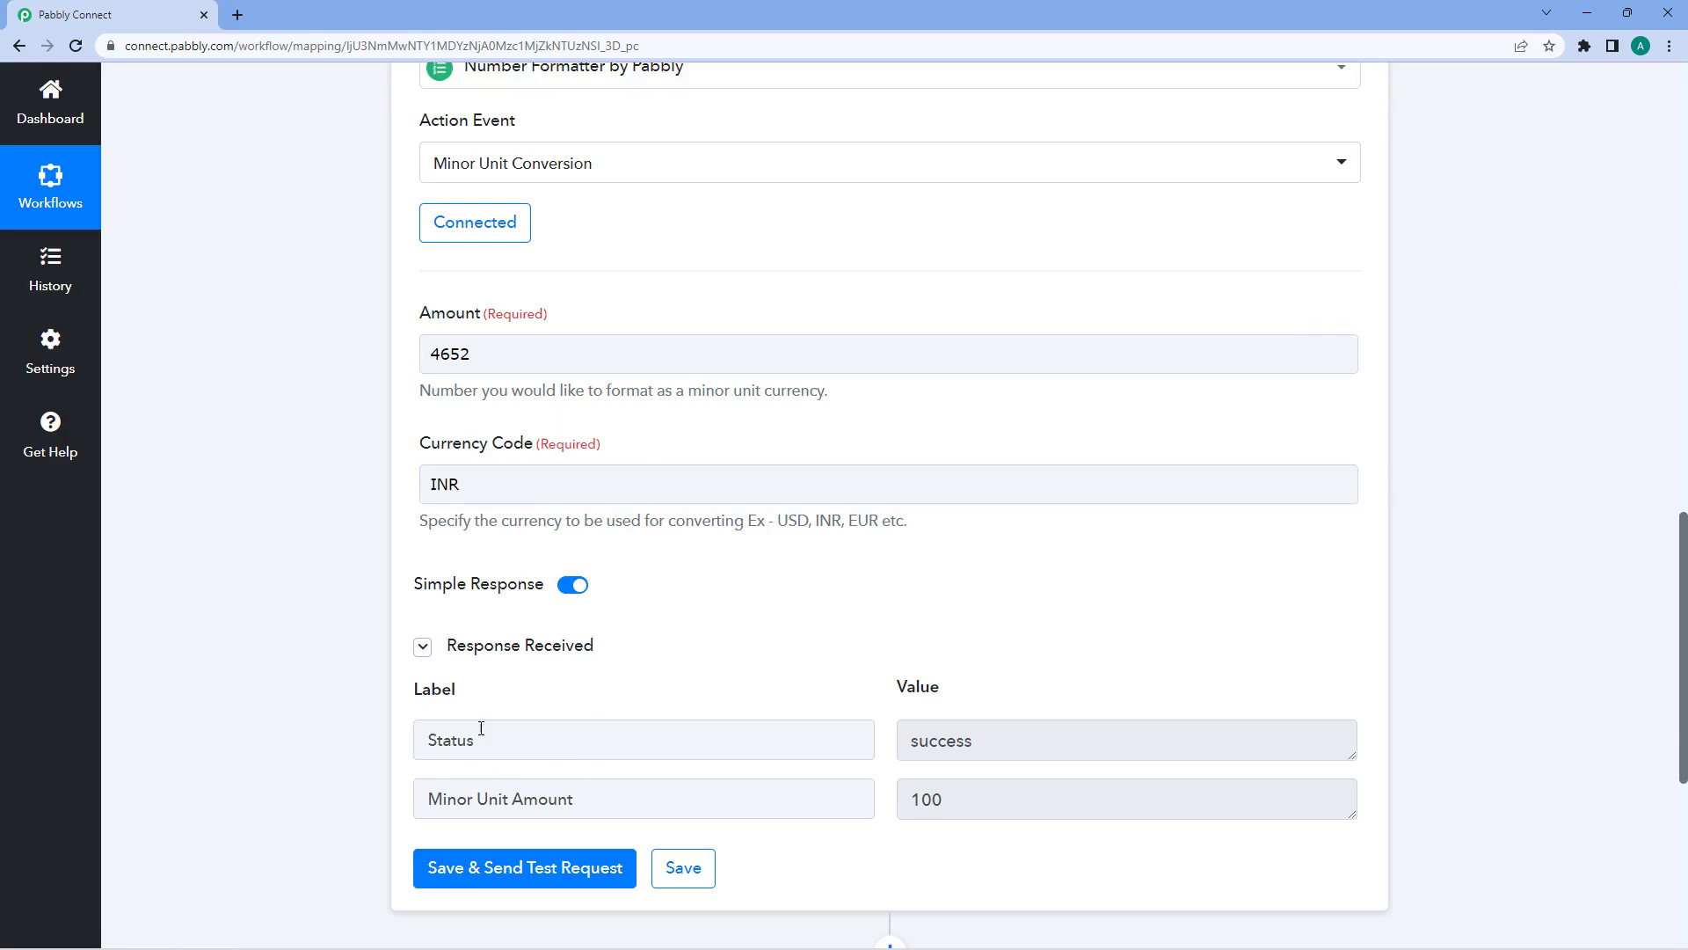
click(536, 867)
- Compare the returned Minor Unit Amount with the value in the Amount field
mouse_move(1006, 799)
mouse_down()
mouse_move(920, 804)
mouse_move(985, 801)
mouse_up()
click(939, 799)
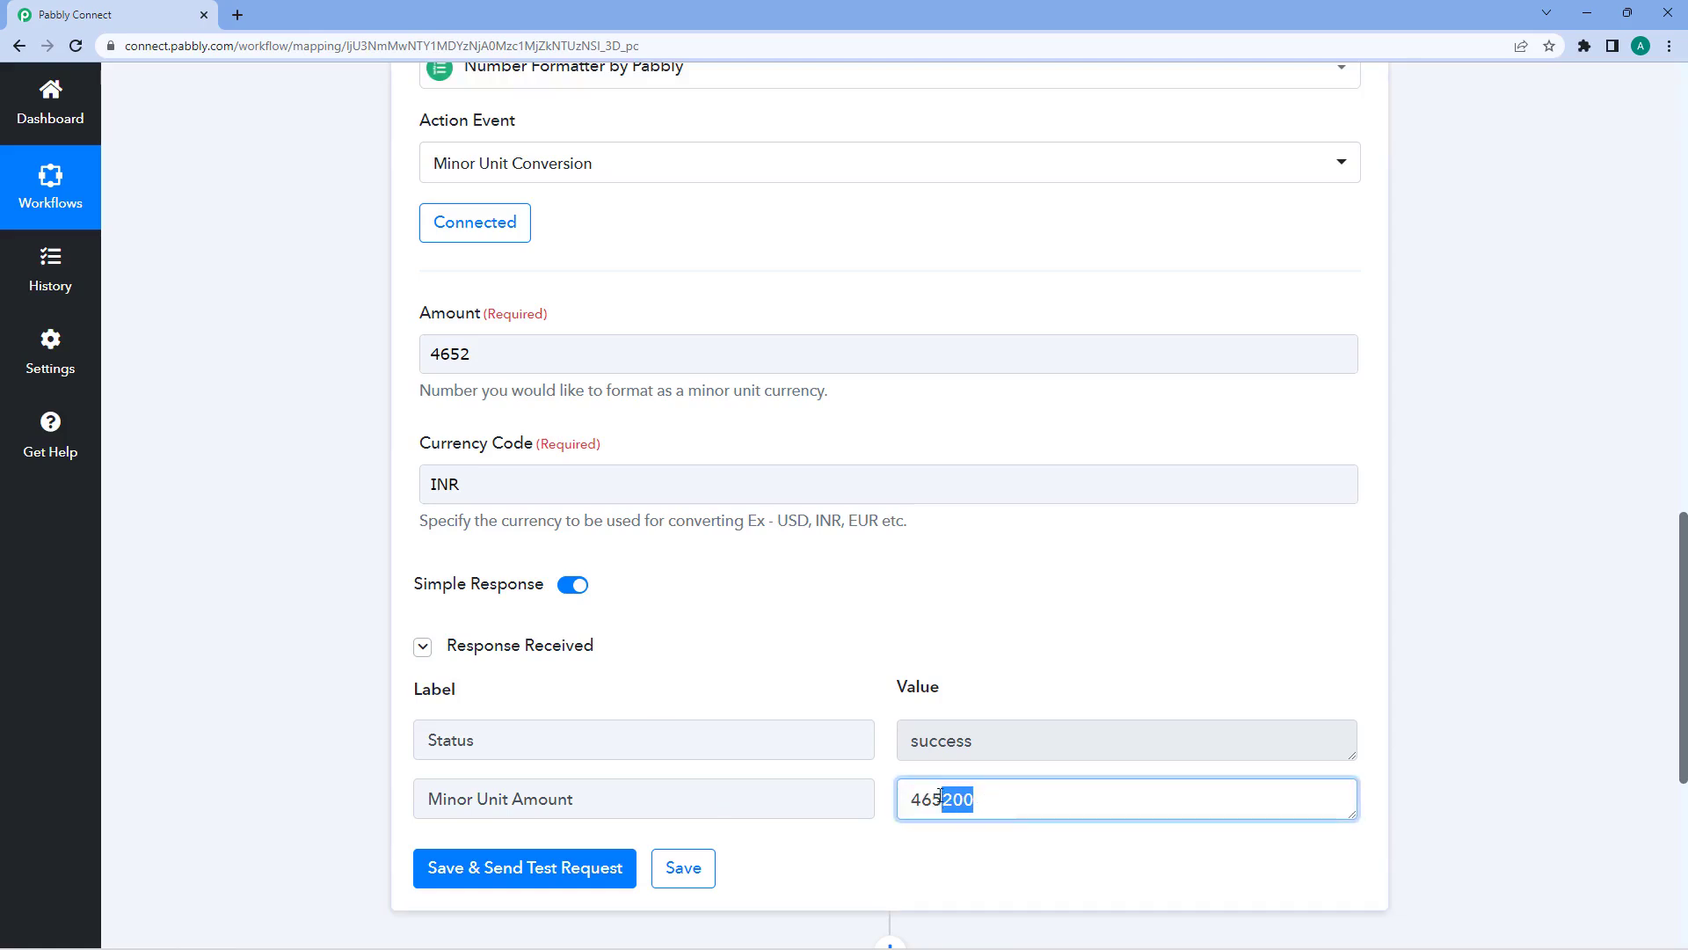
drag(478, 358, 400, 354)
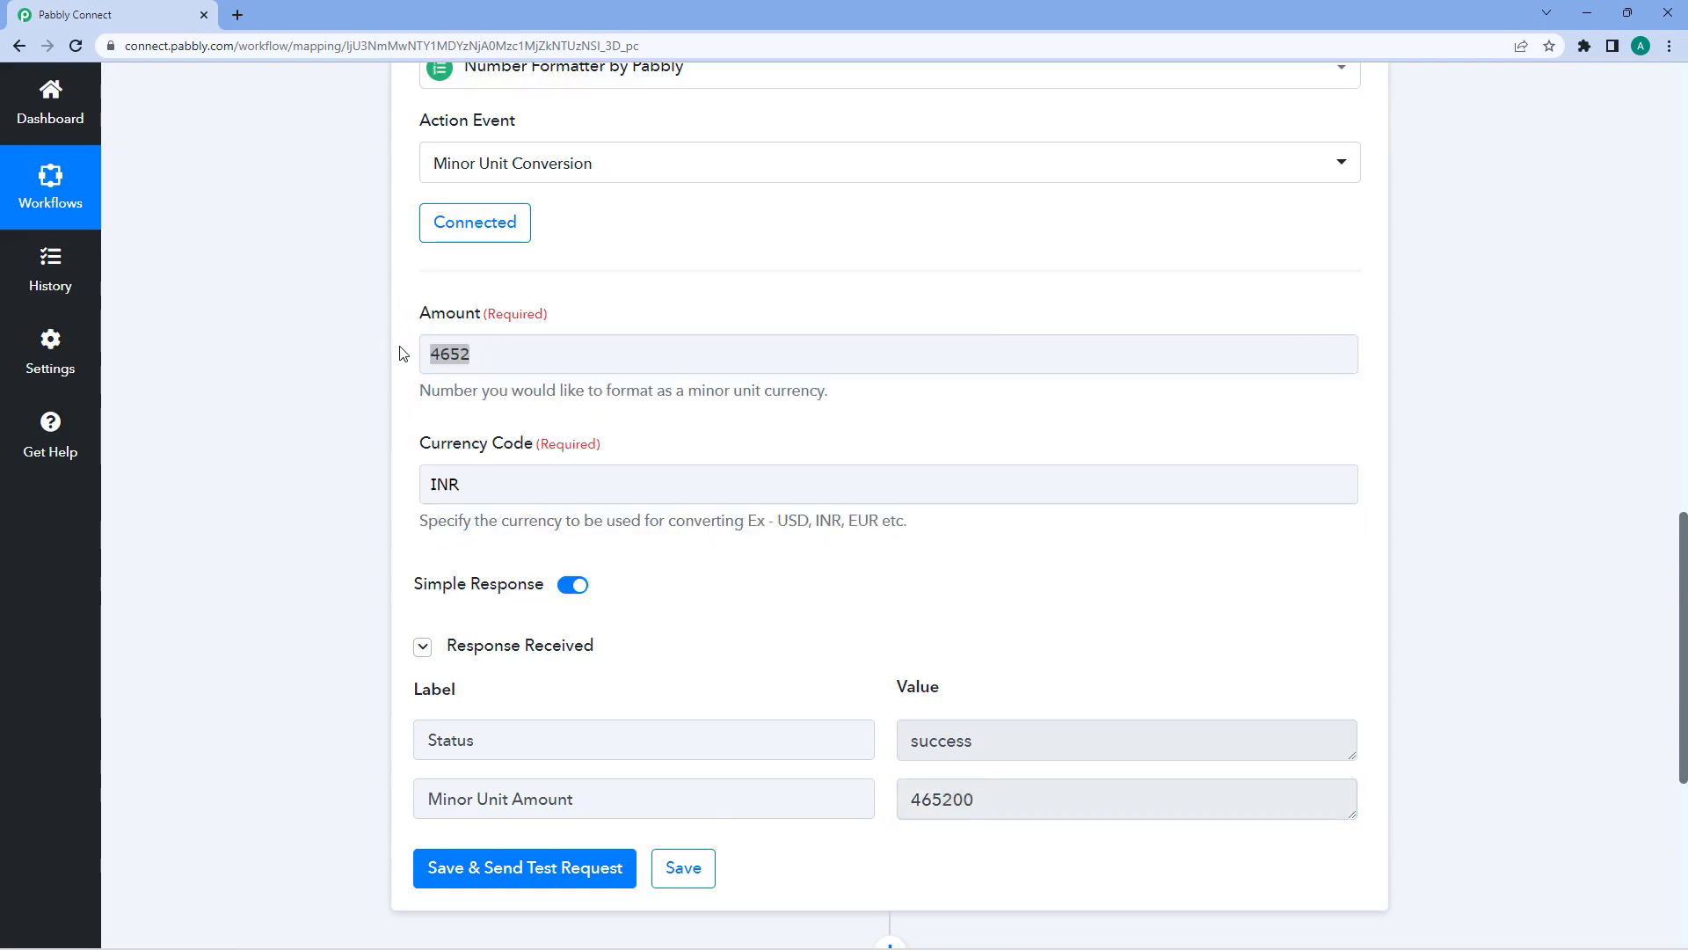
click(478, 355)
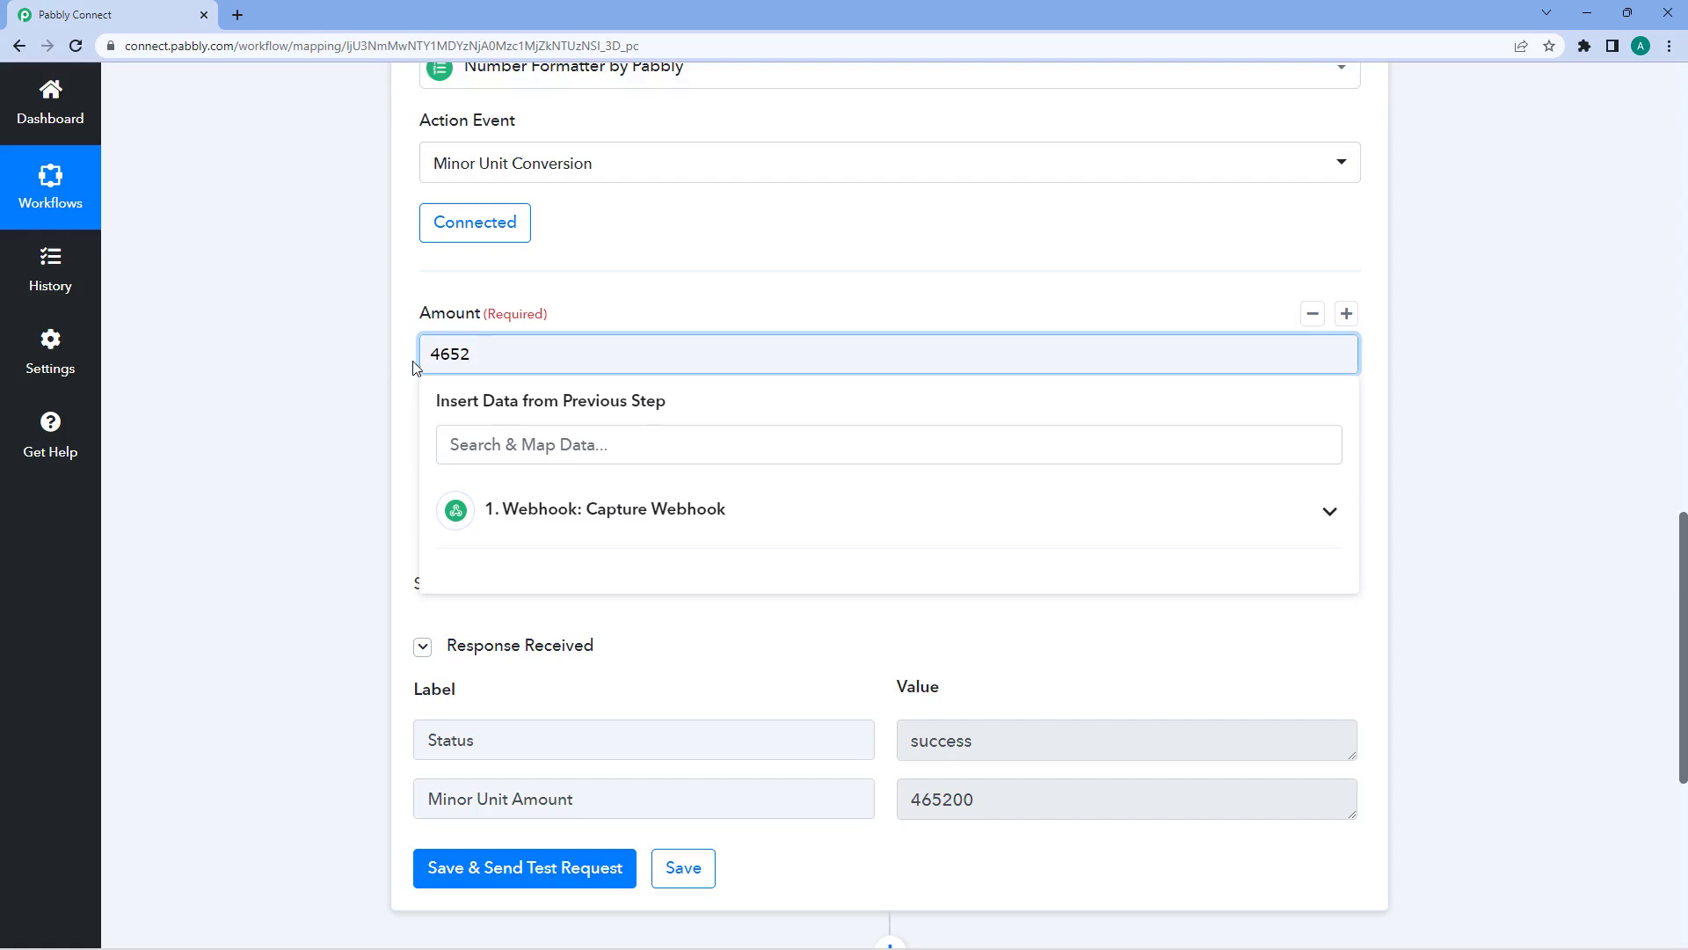
click(392, 378)
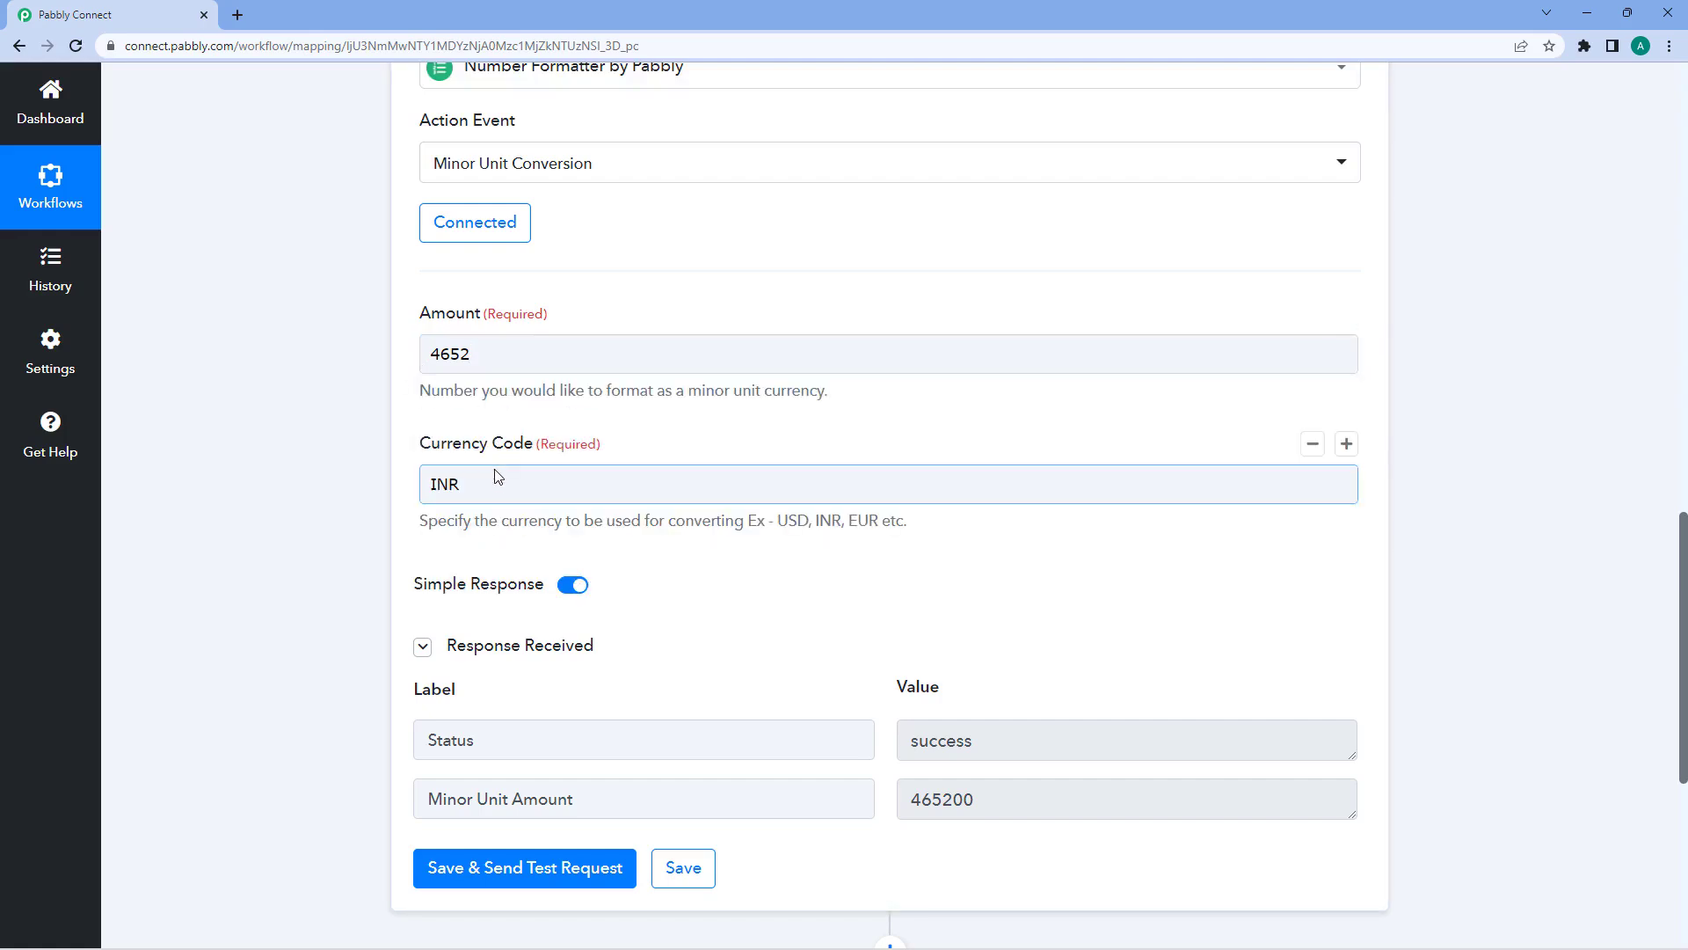
- Replace the Currency Code with USD, copied from the example currencies in the field's help text
drag(777, 523, 810, 526)
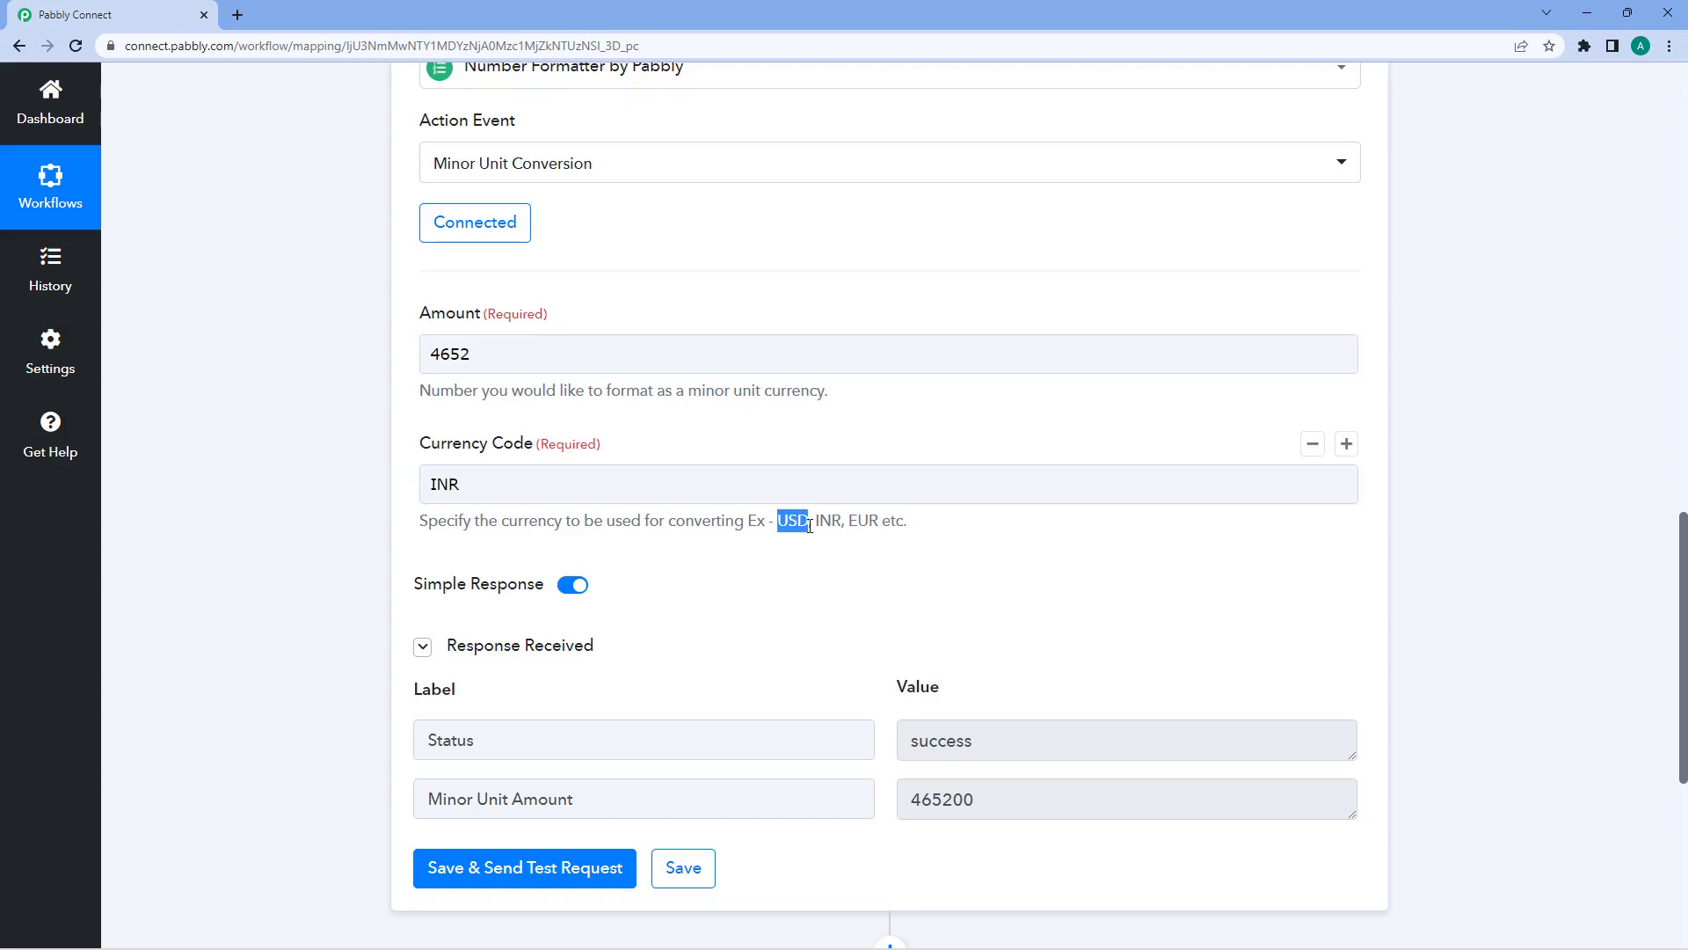
right_click(792, 522)
click(810, 545)
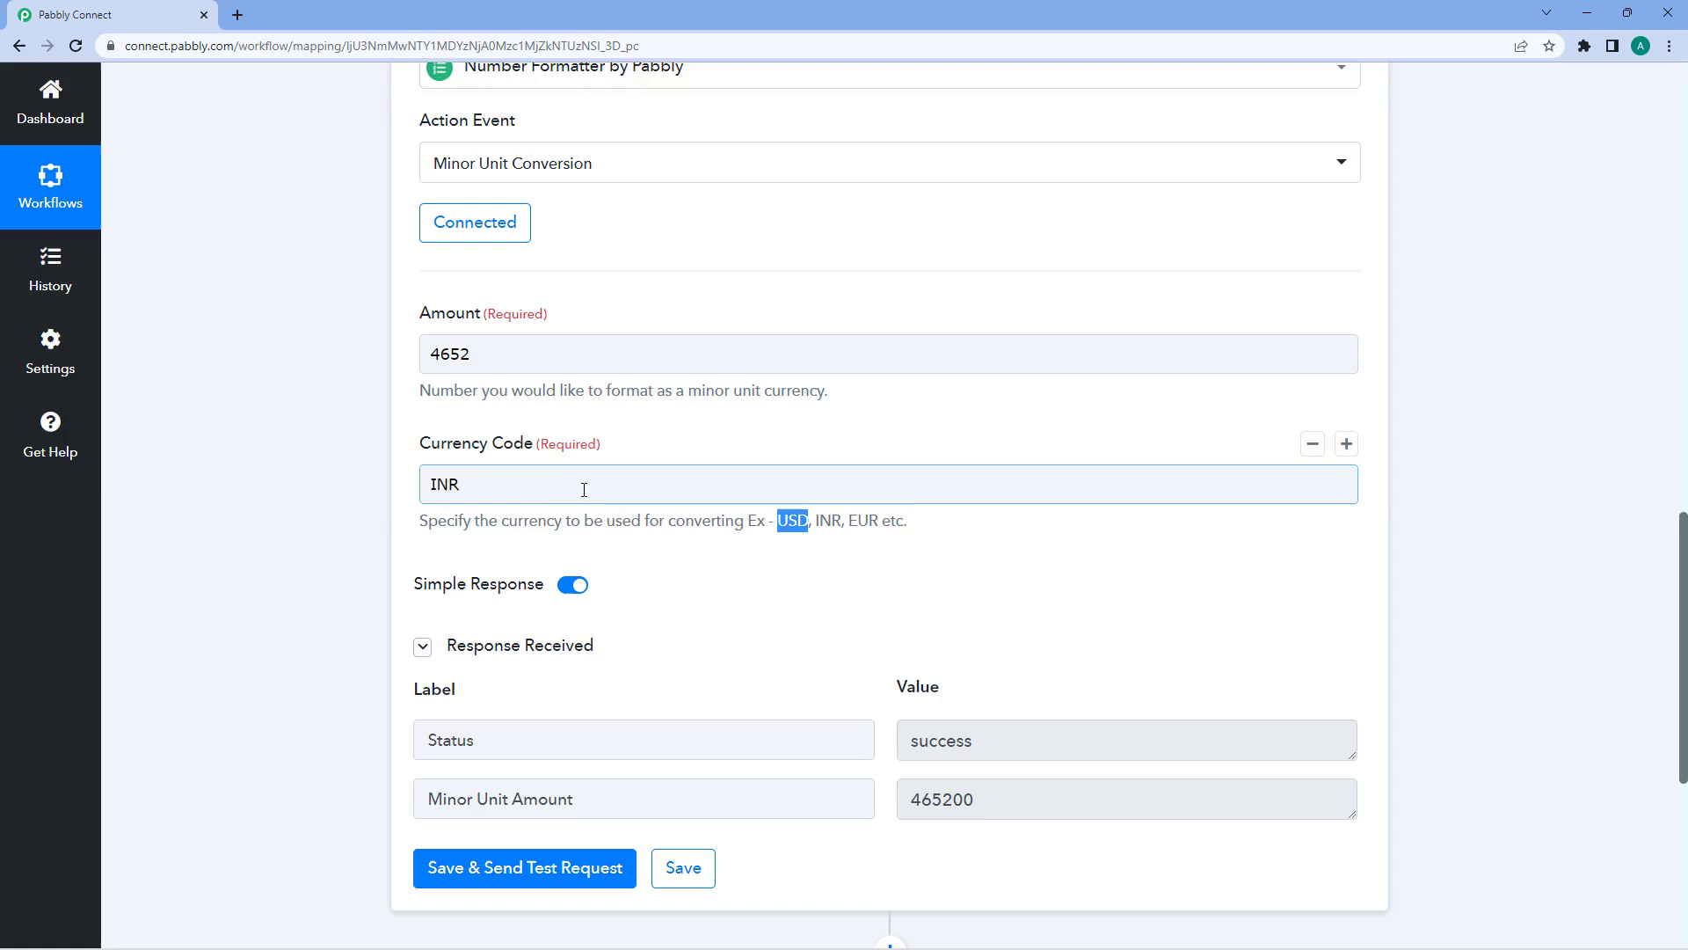
double_click(420, 492)
key(ctrl+v)
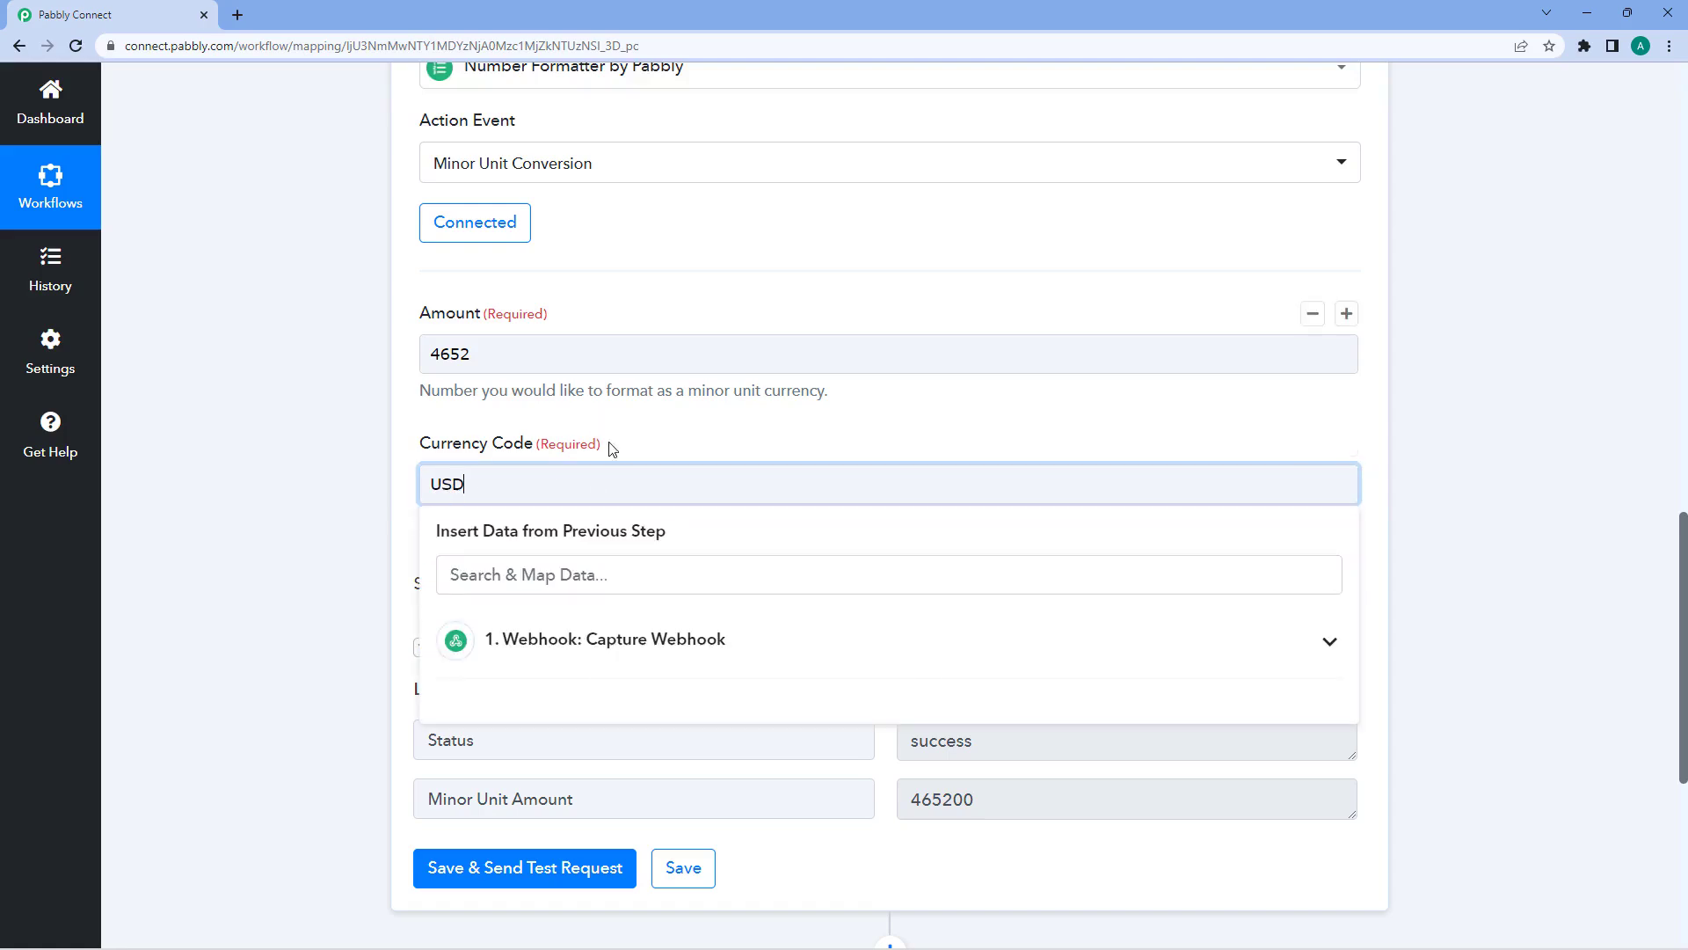
click(684, 437)
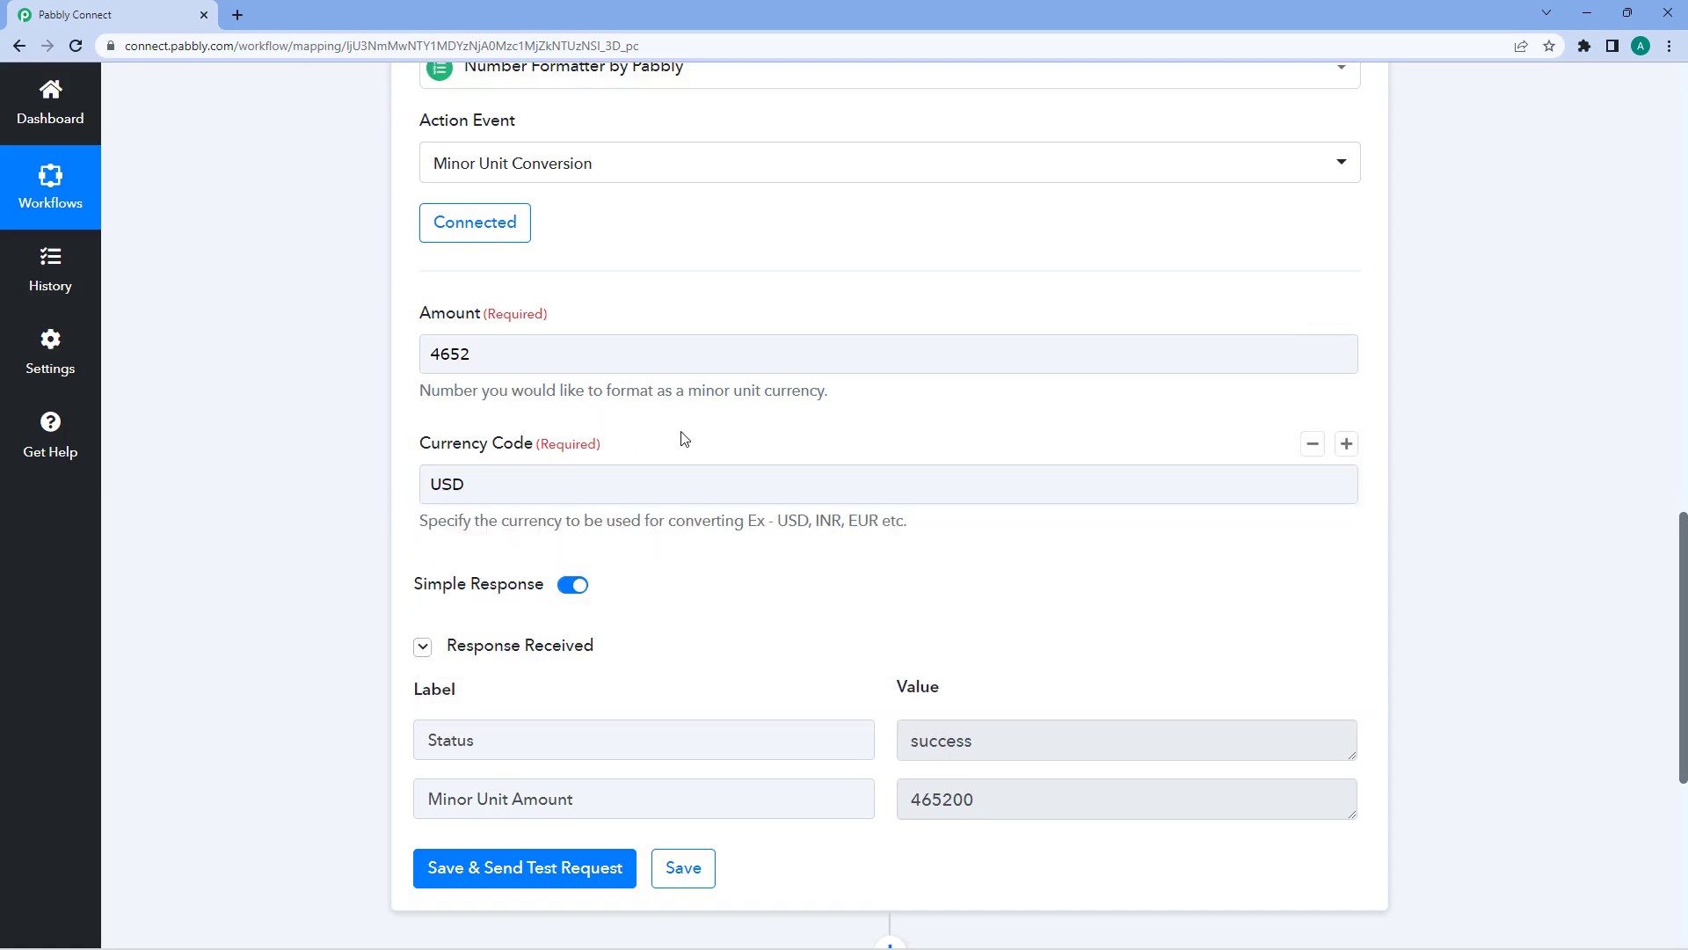
- Set the Amount to 150 and send a test request for the USD minor unit conversion
drag(678, 352, 324, 366)
text(1)
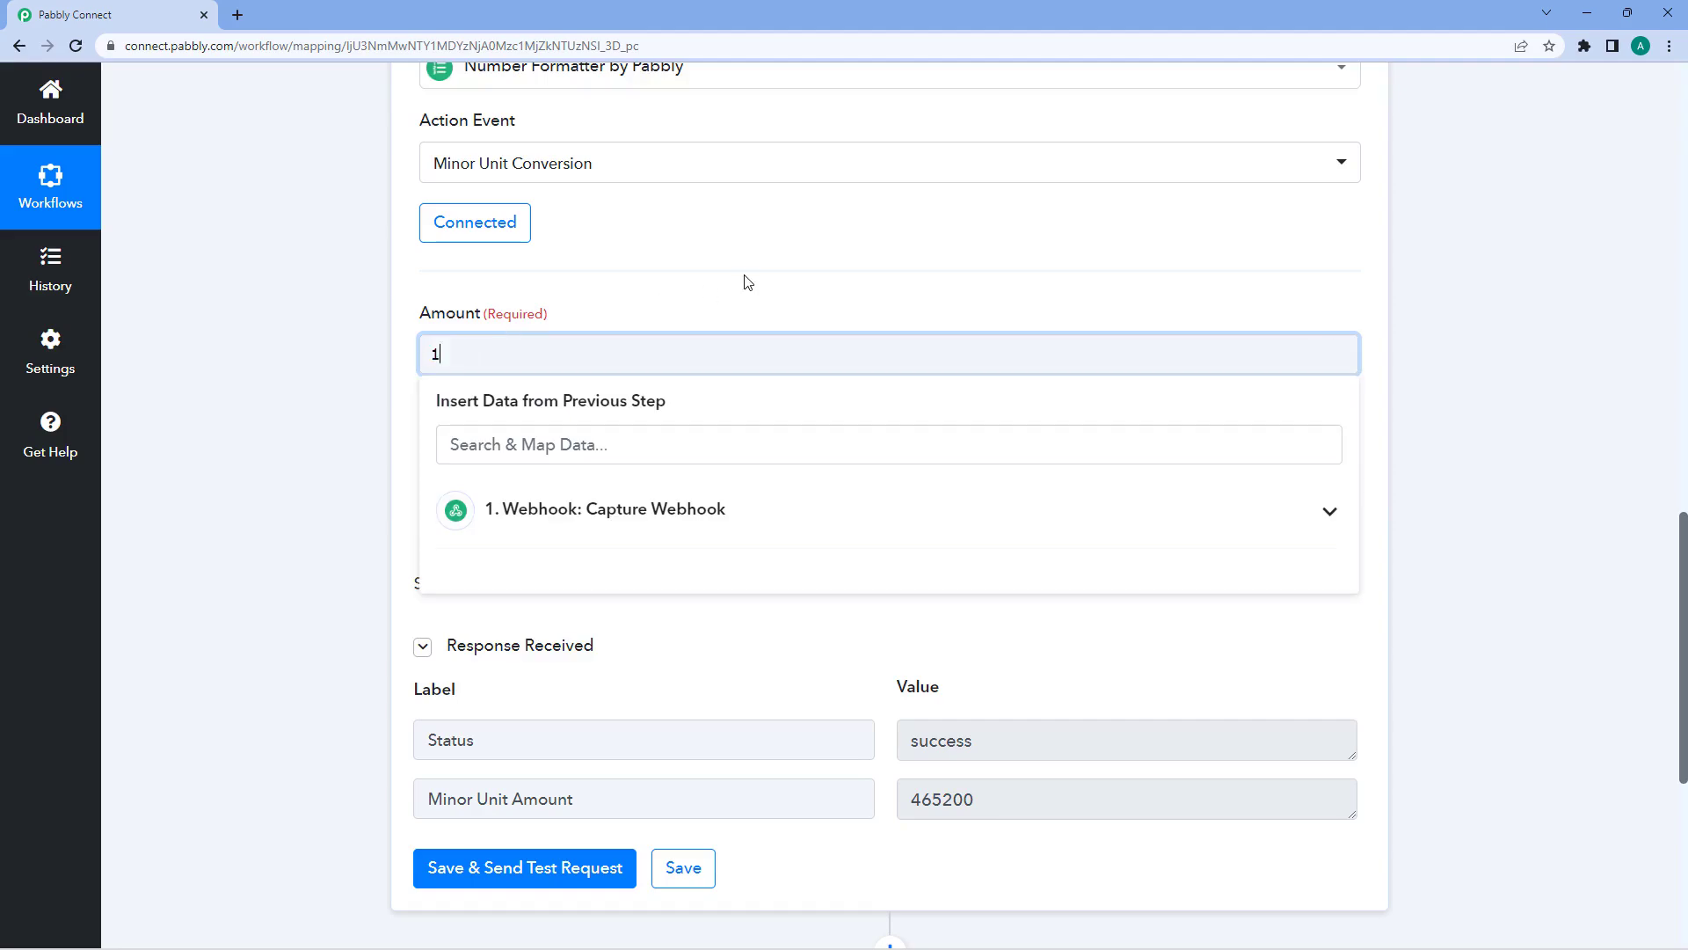
text(50)
click(747, 281)
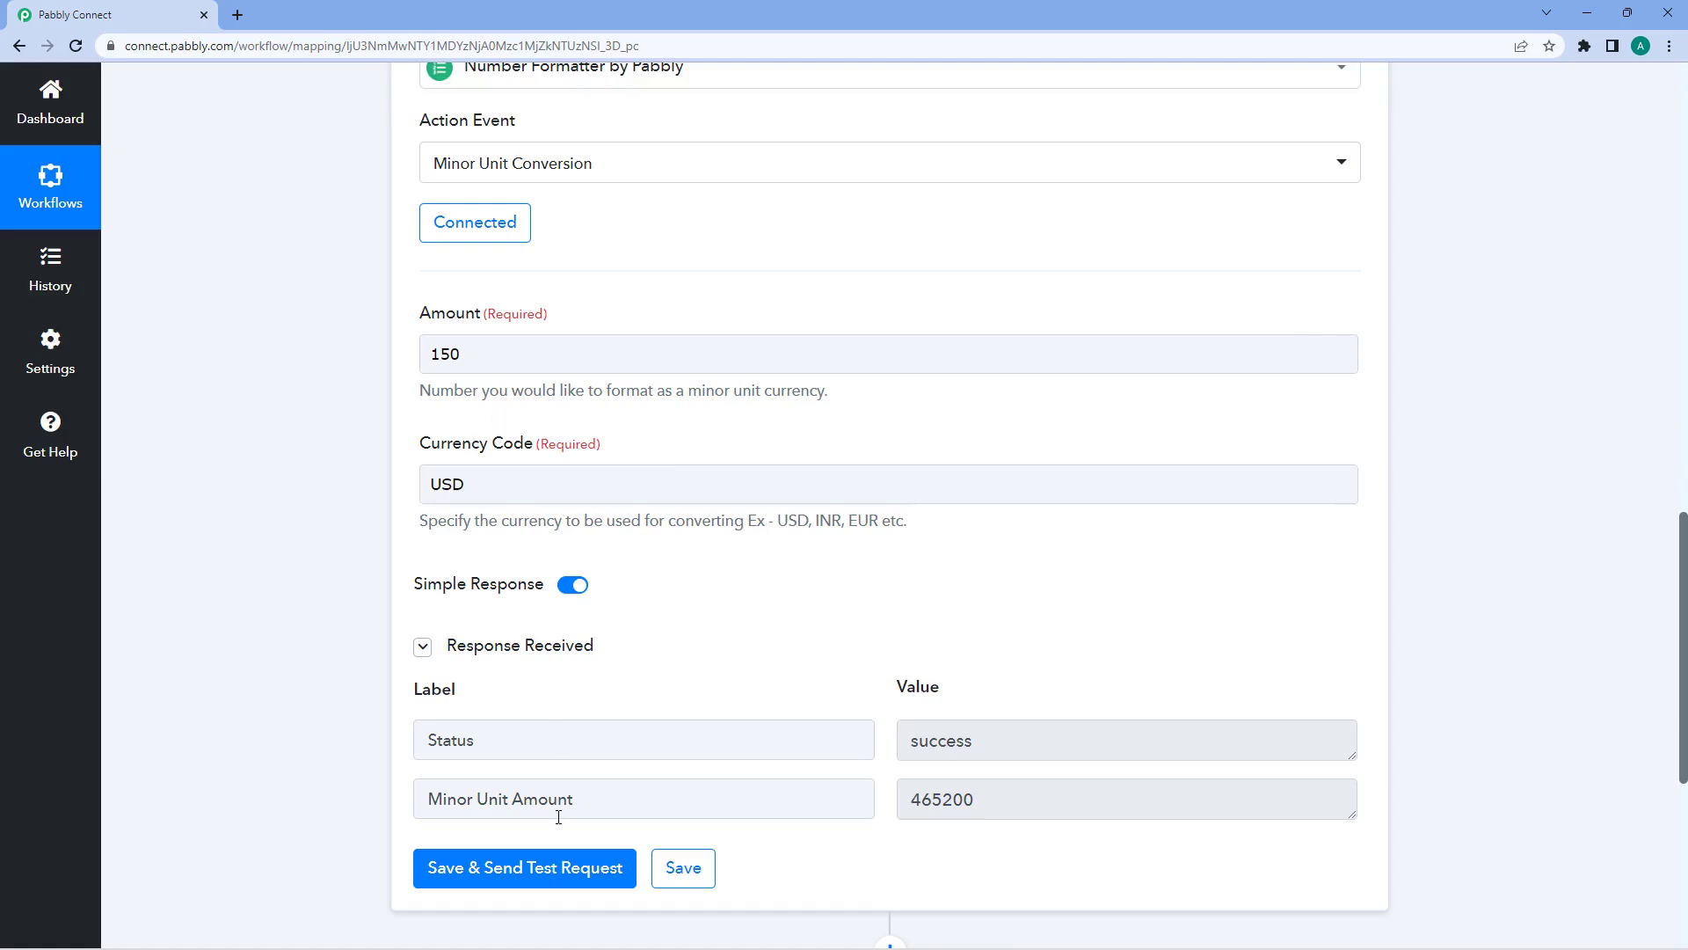
click(599, 867)
scroll(848, 649, up, 1)
scroll(757, 449, down, 1)
- Change the action event to Spreadsheet Formulas and connect it
click(661, 163)
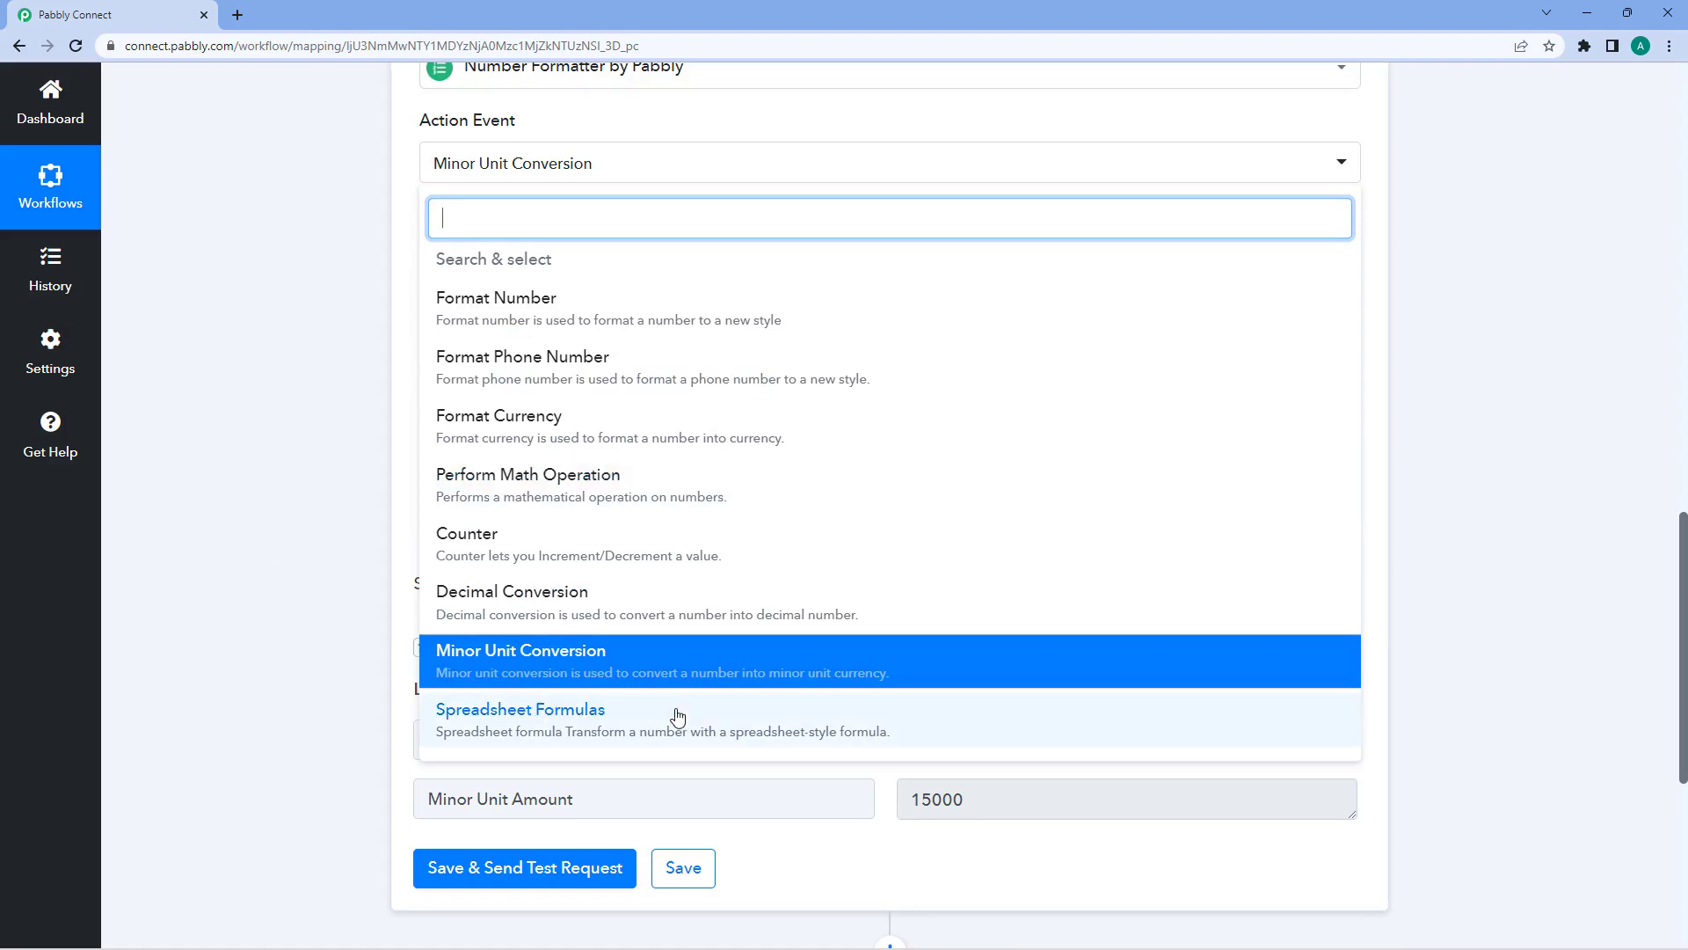
click(599, 711)
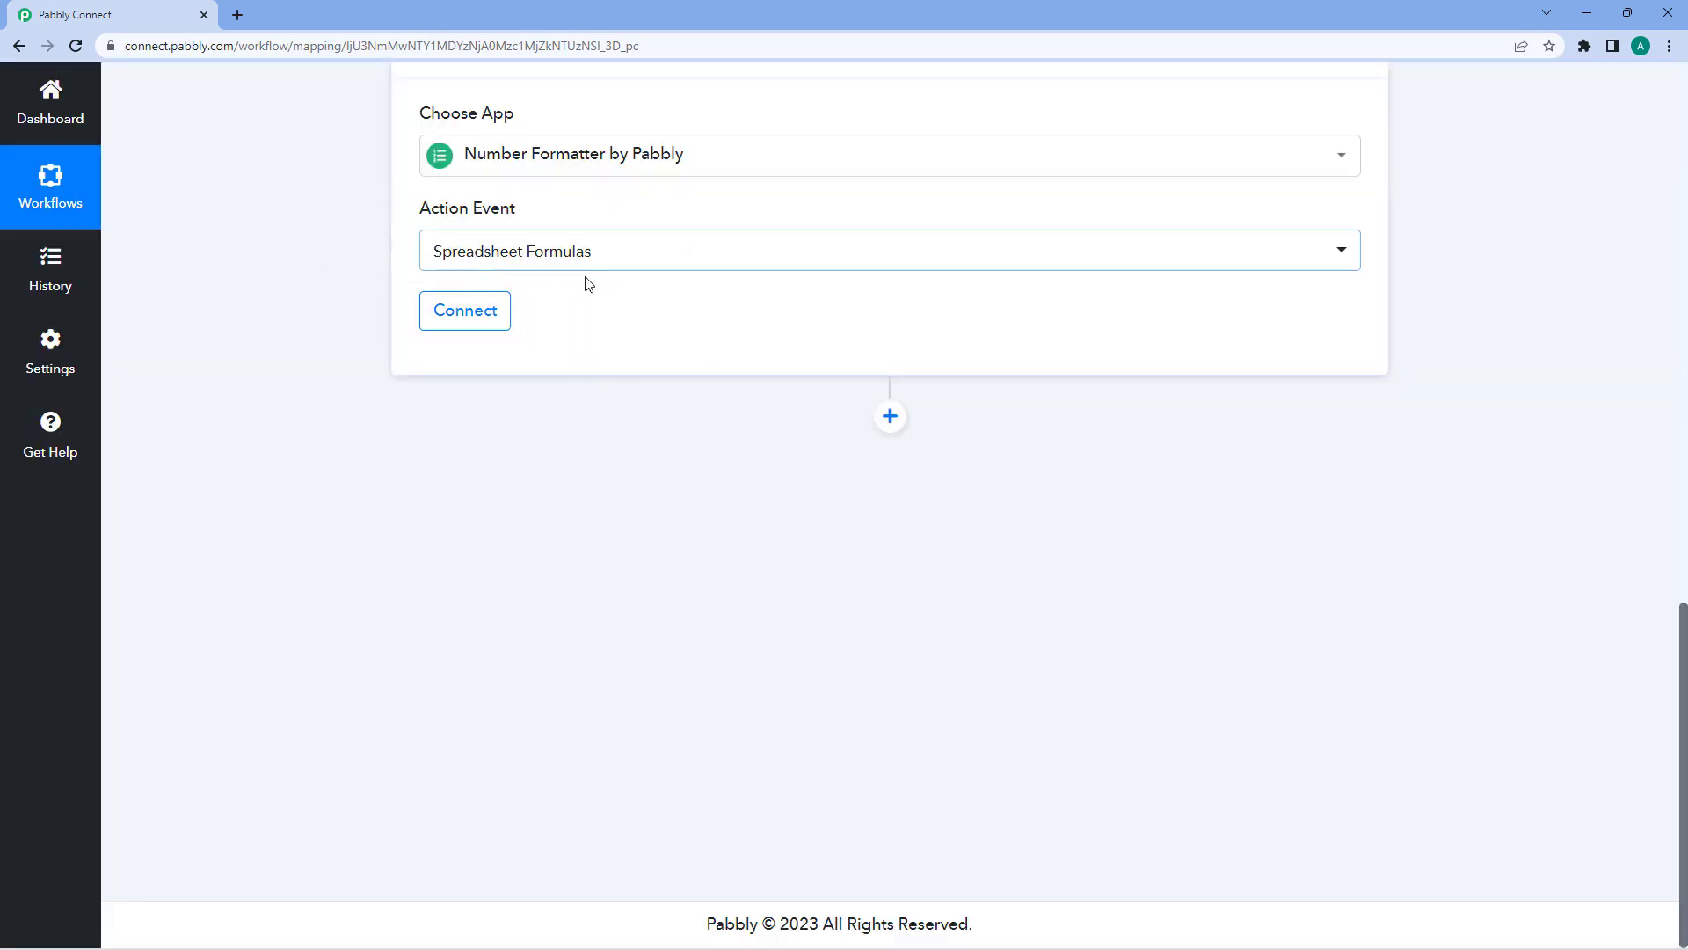
click(491, 308)
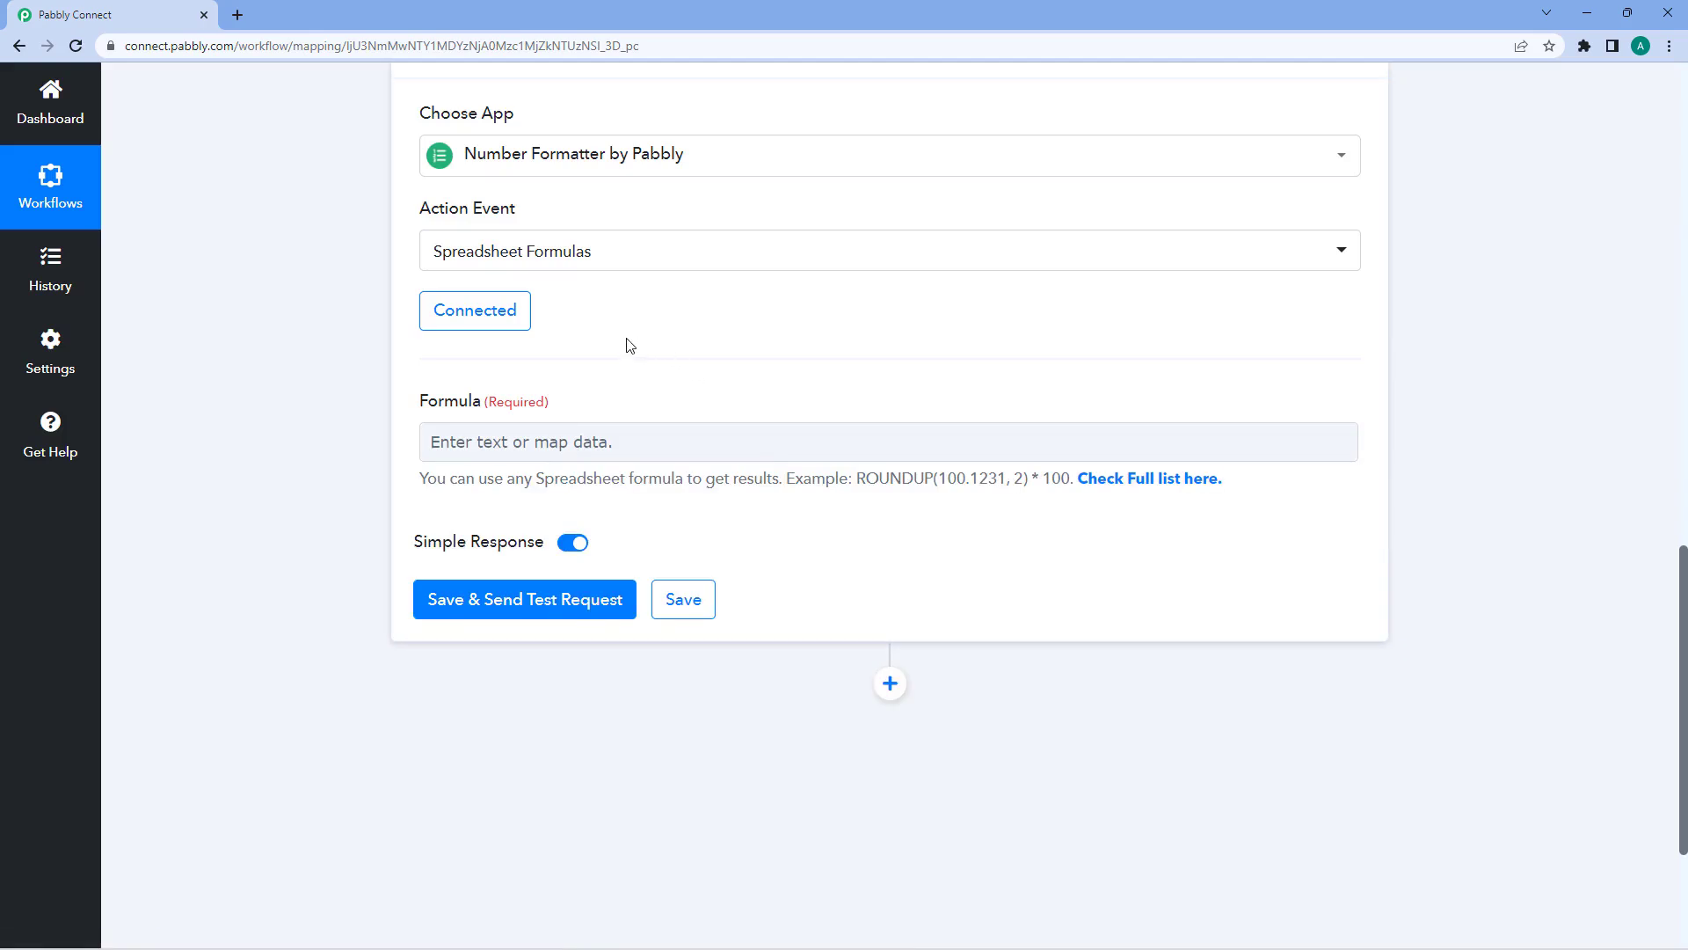
click(541, 444)
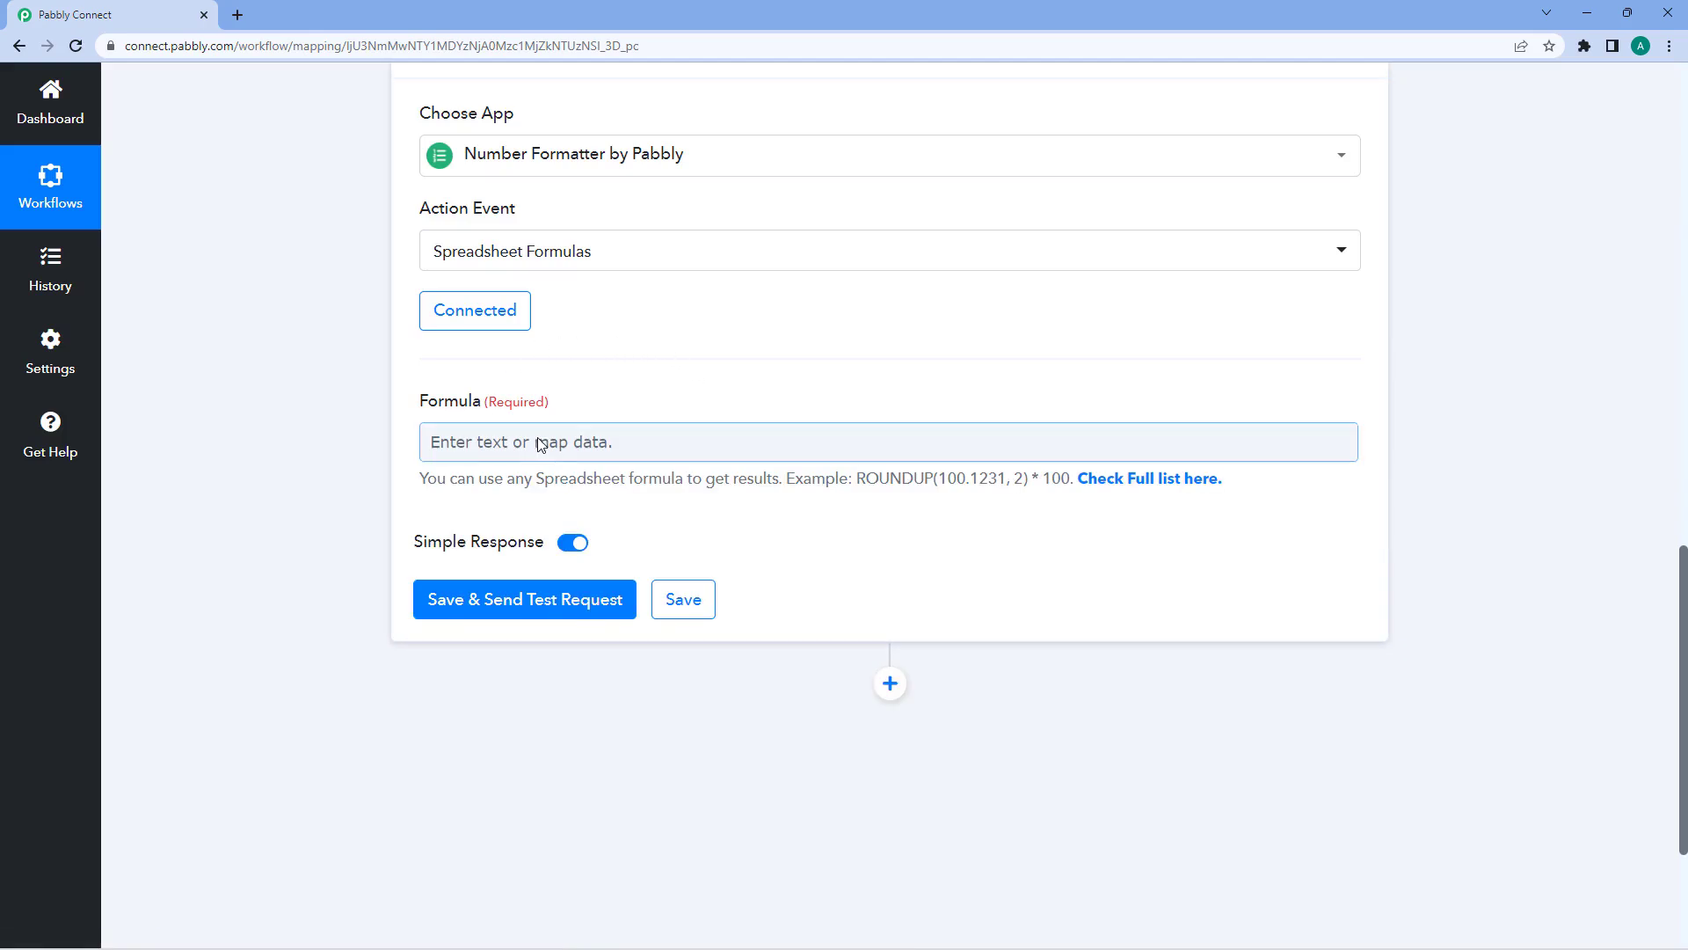
click(529, 445)
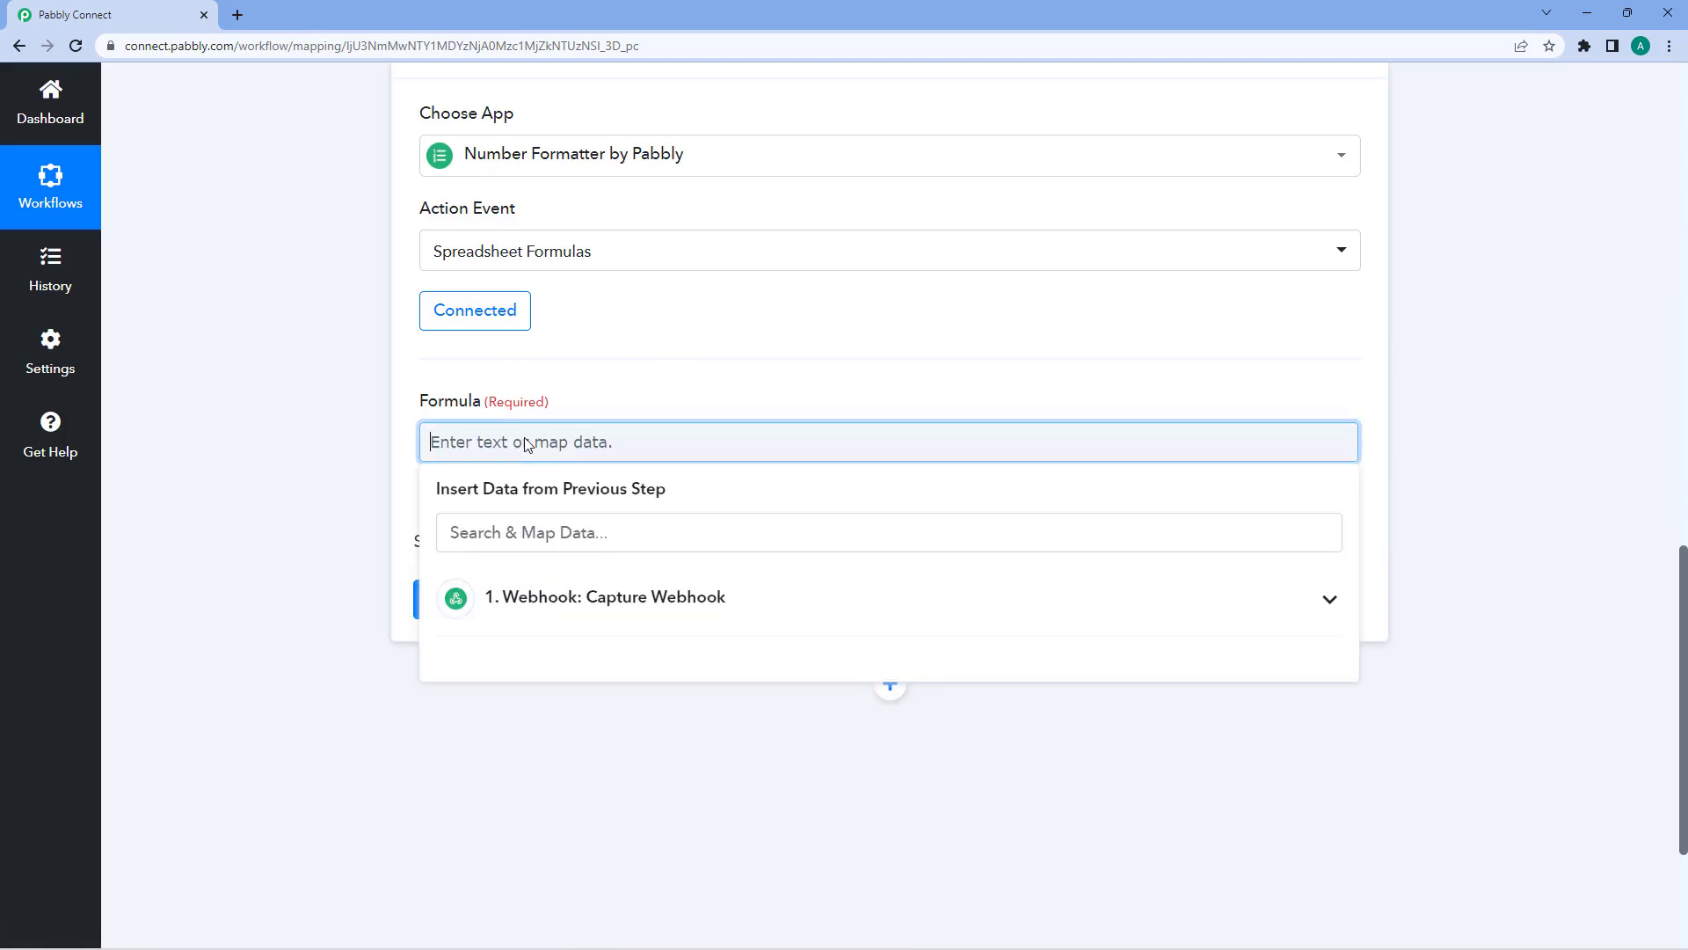
click(640, 384)
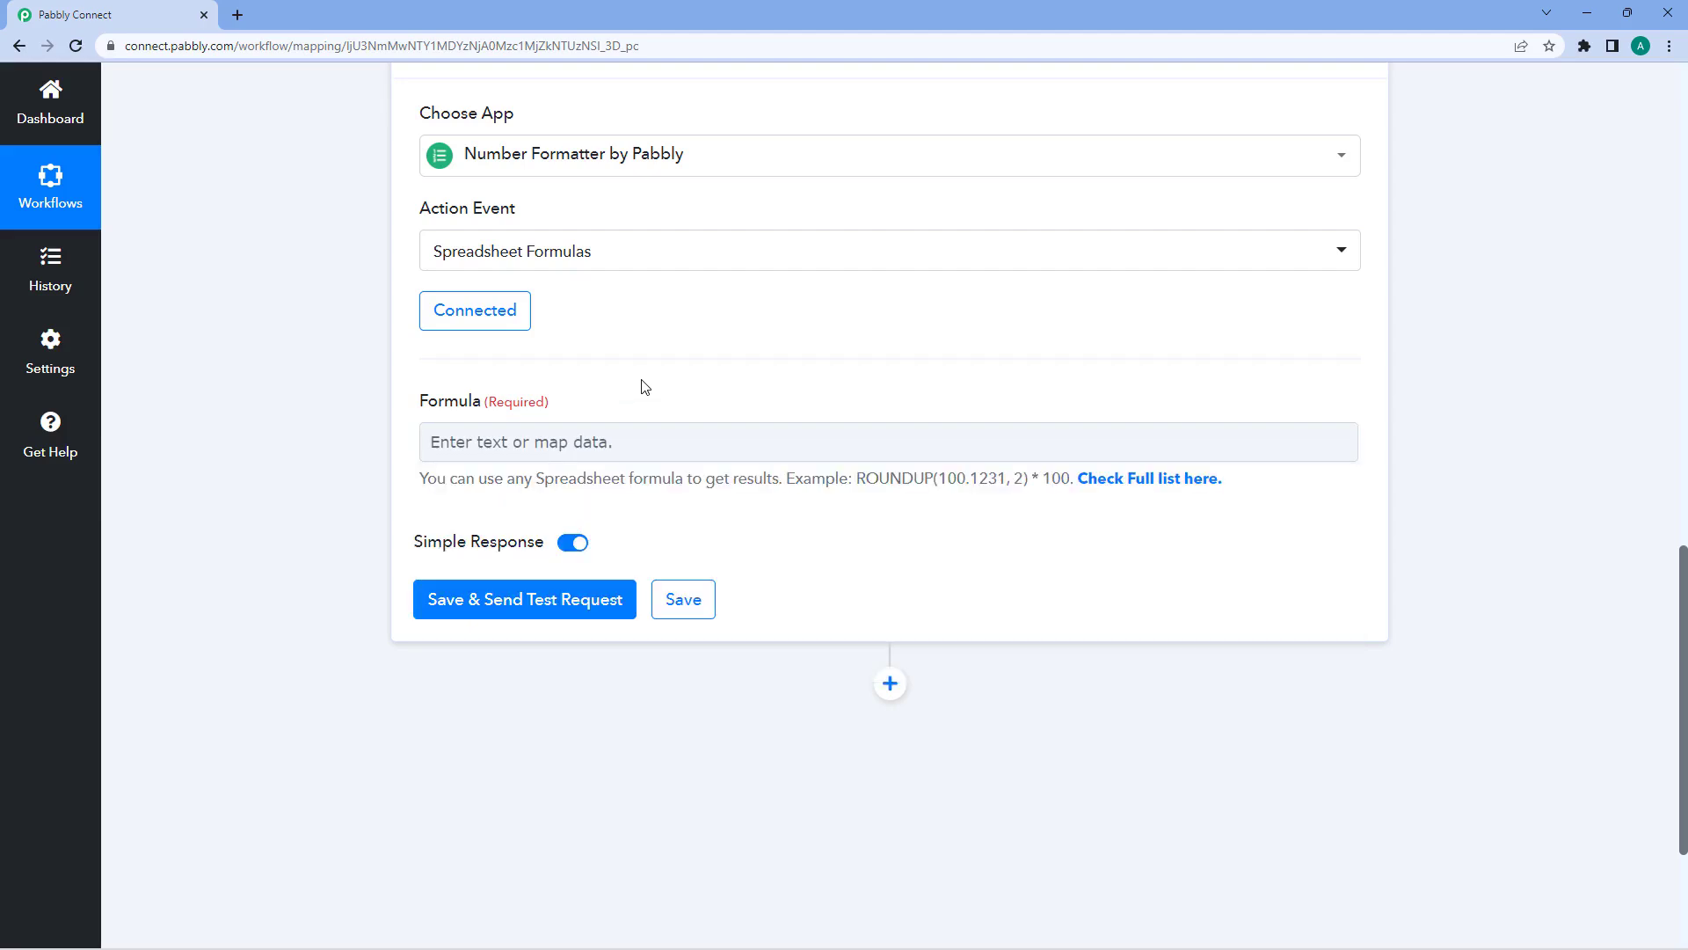
- Enter SUM(12,15) as the spreadsheet formula and send a test request
click(581, 438)
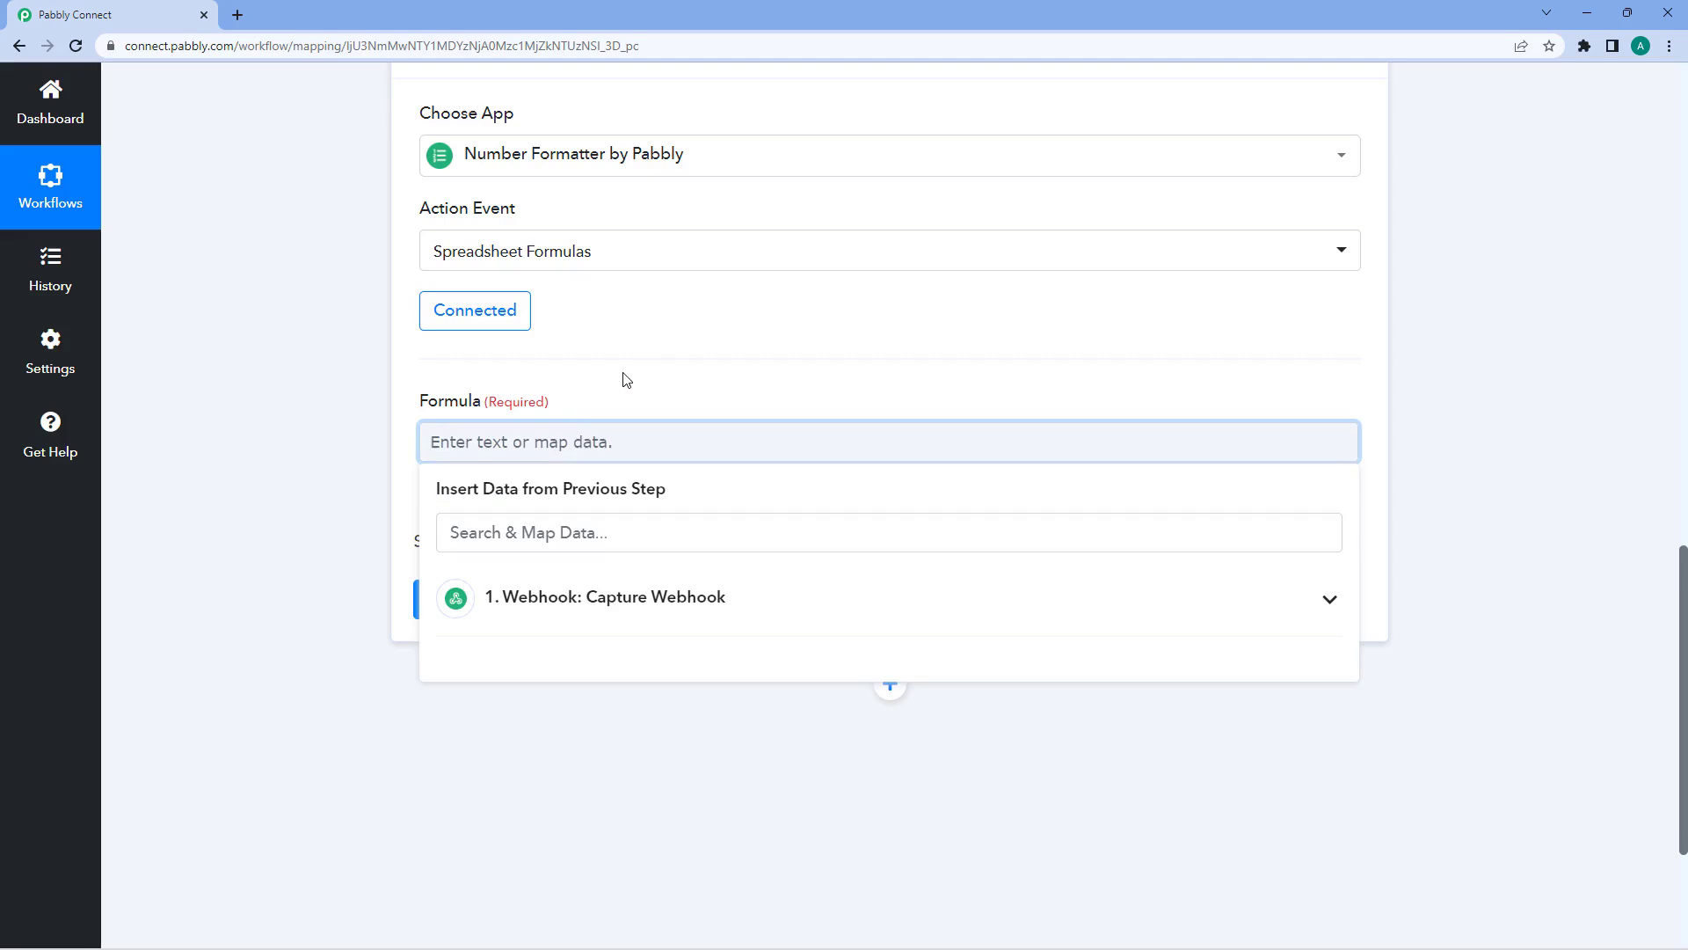
text(SUM(12.15)
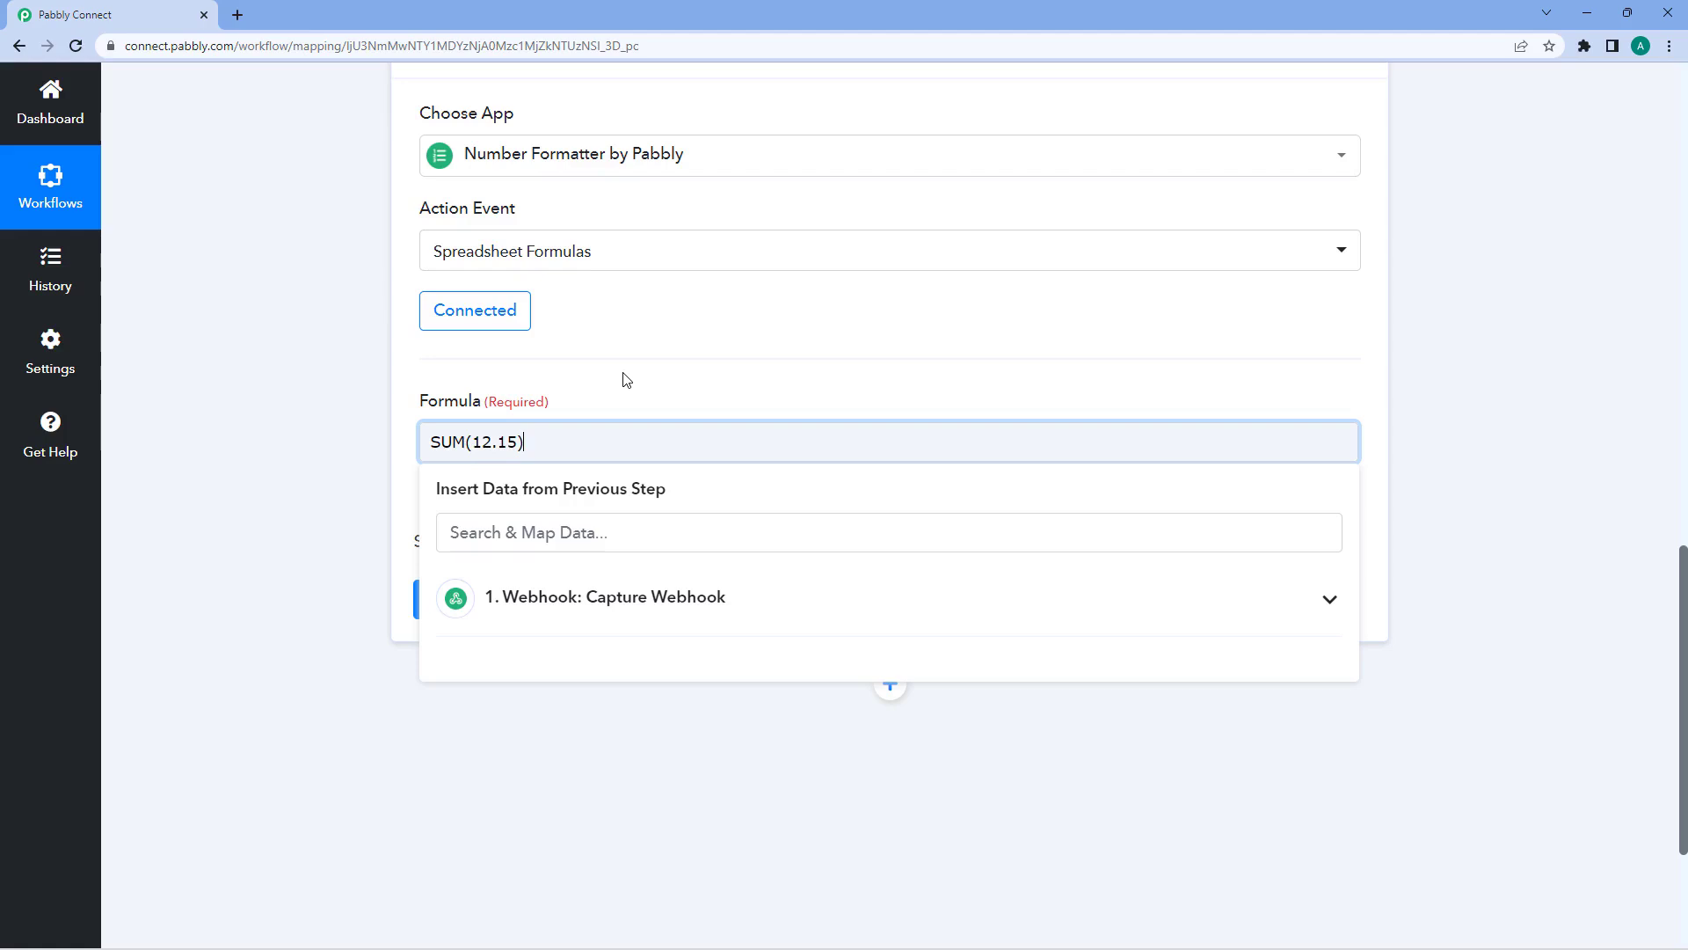
key(BackSpace)
text(,)
click(627, 379)
click(521, 606)
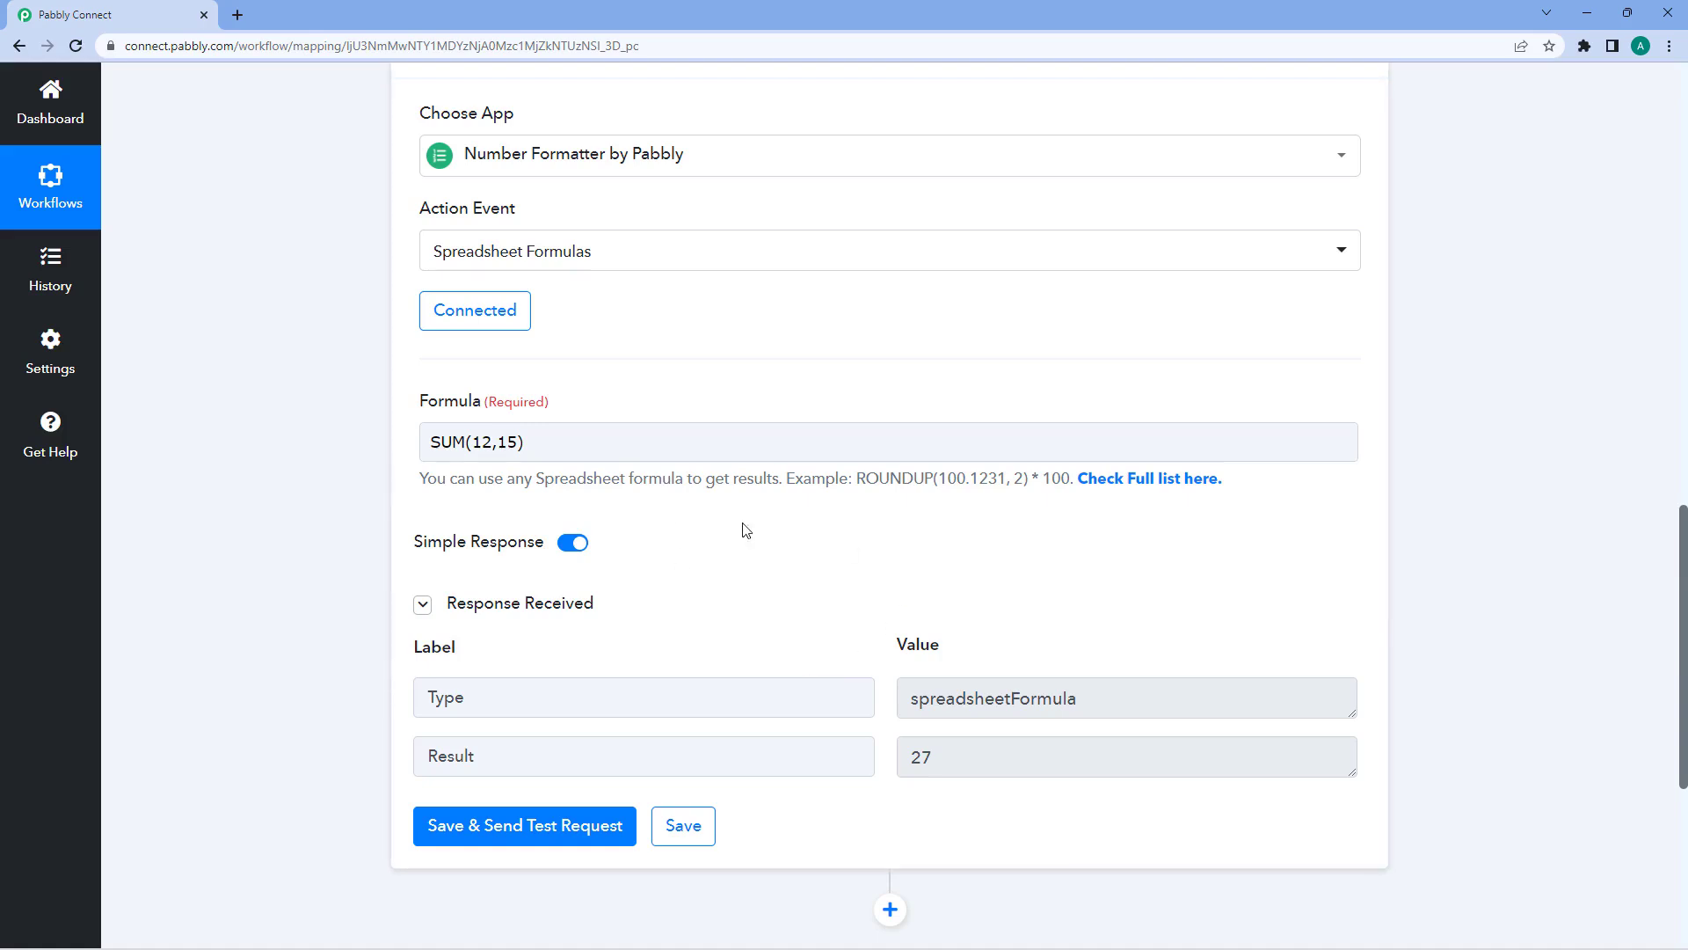
- Compare the returned Result value with the numbers in the SUM formula
click(574, 446)
drag(983, 754, 897, 762)
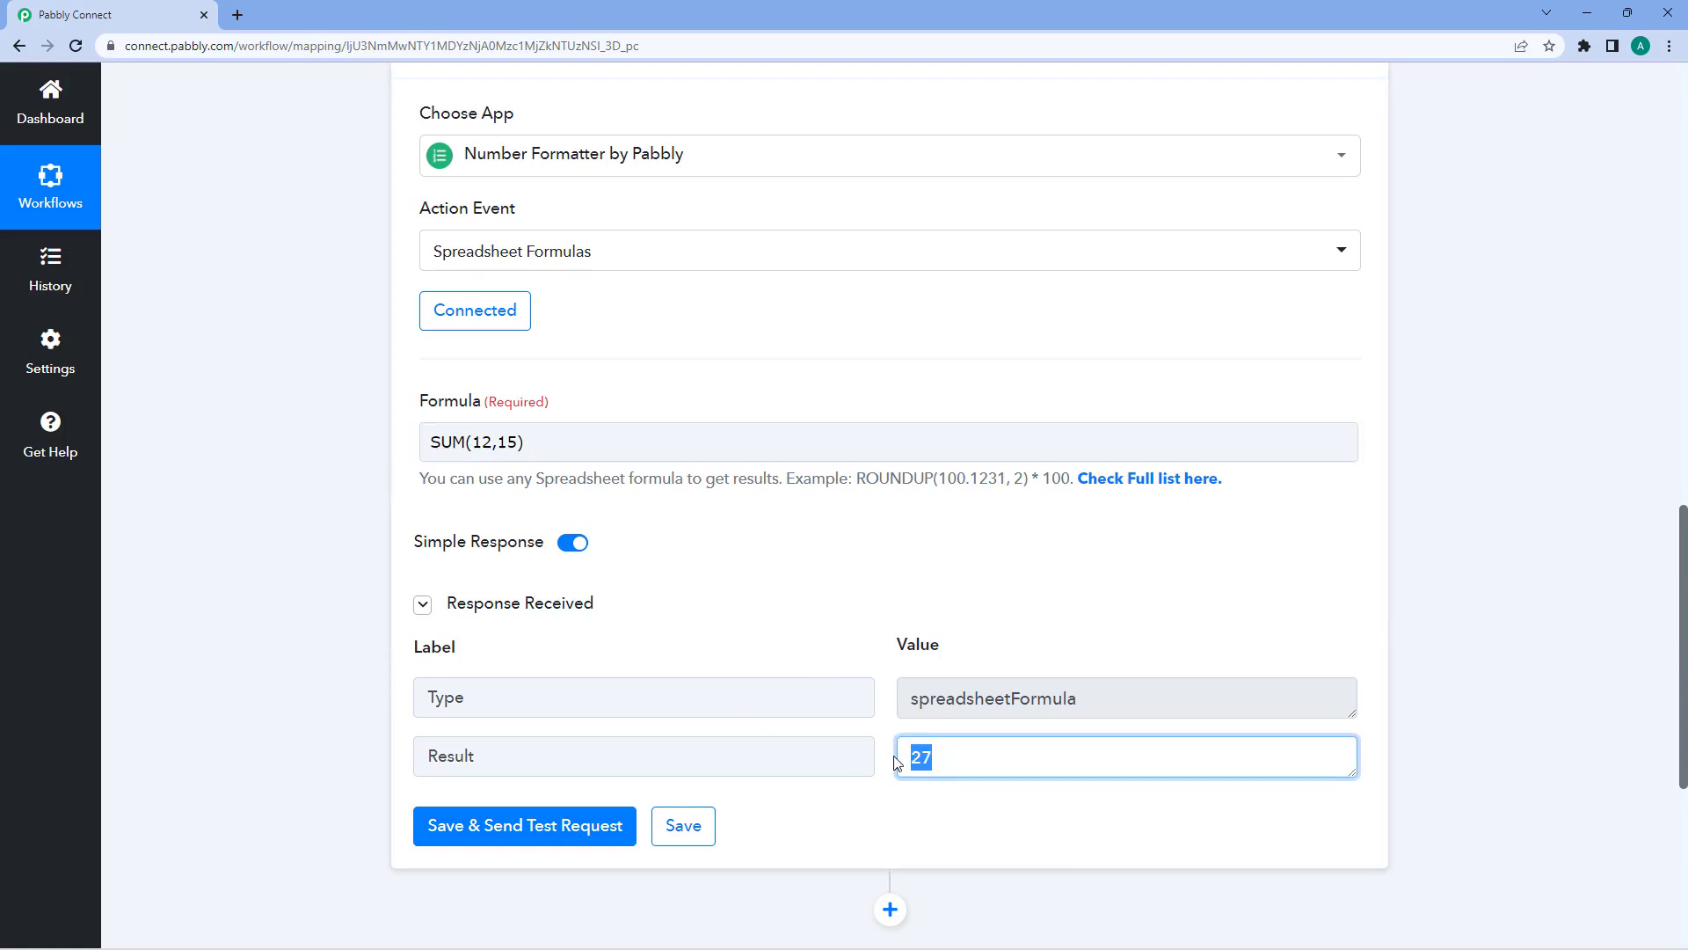
click(795, 591)
click(540, 448)
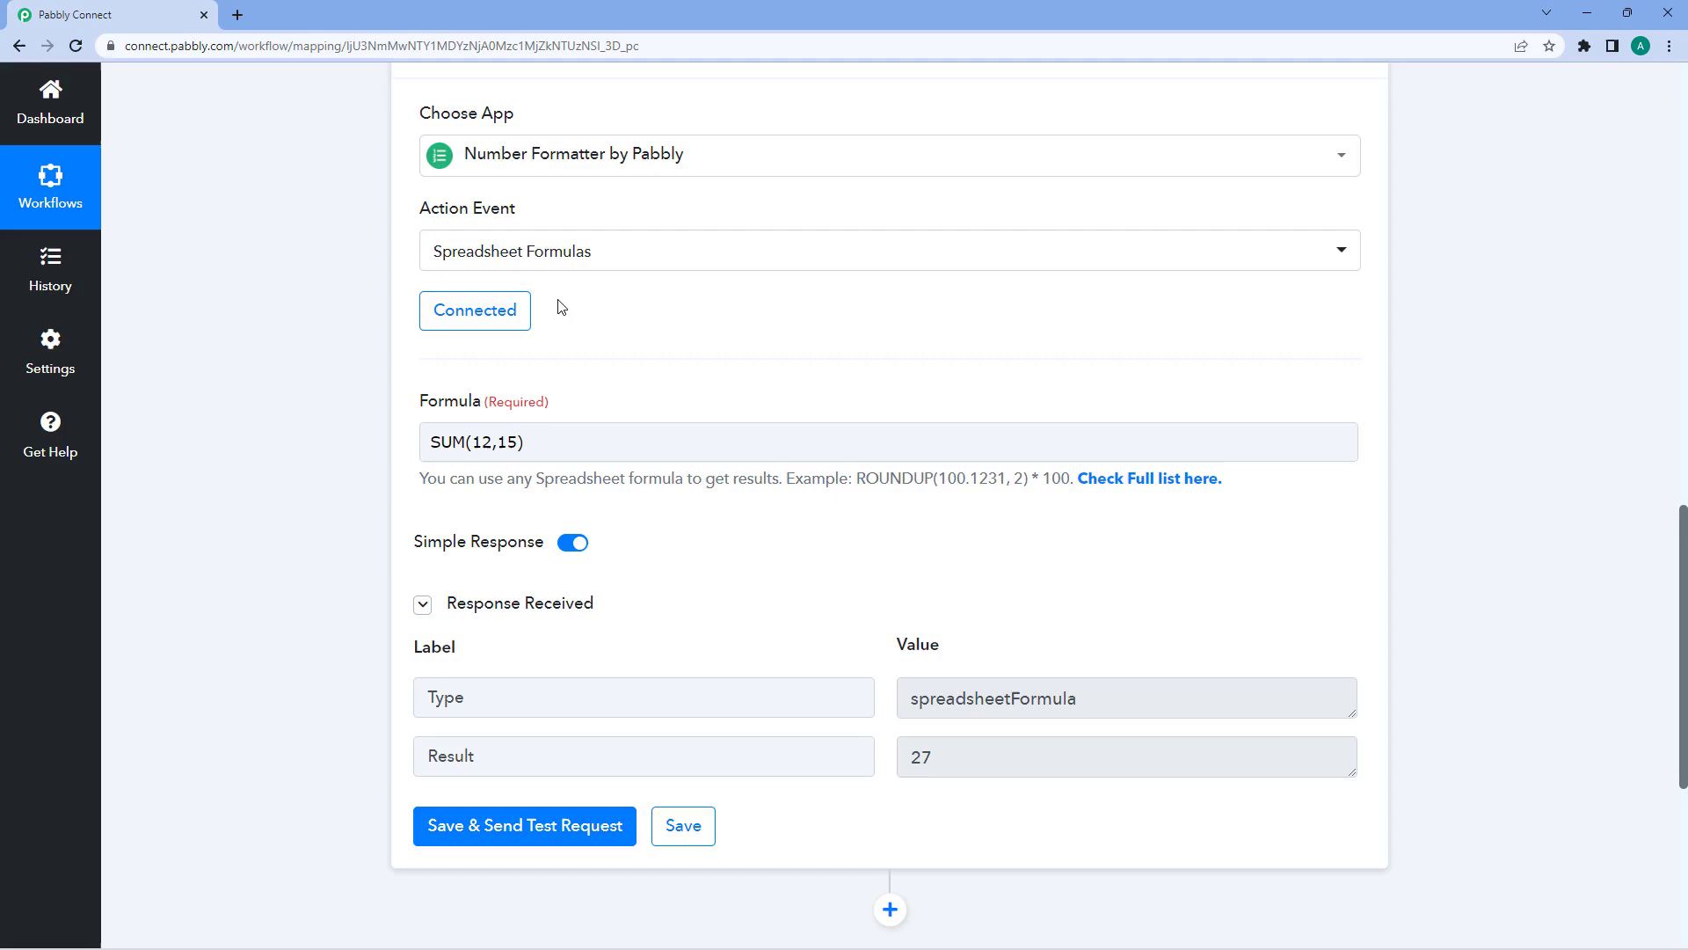
click(616, 434)
click(676, 386)
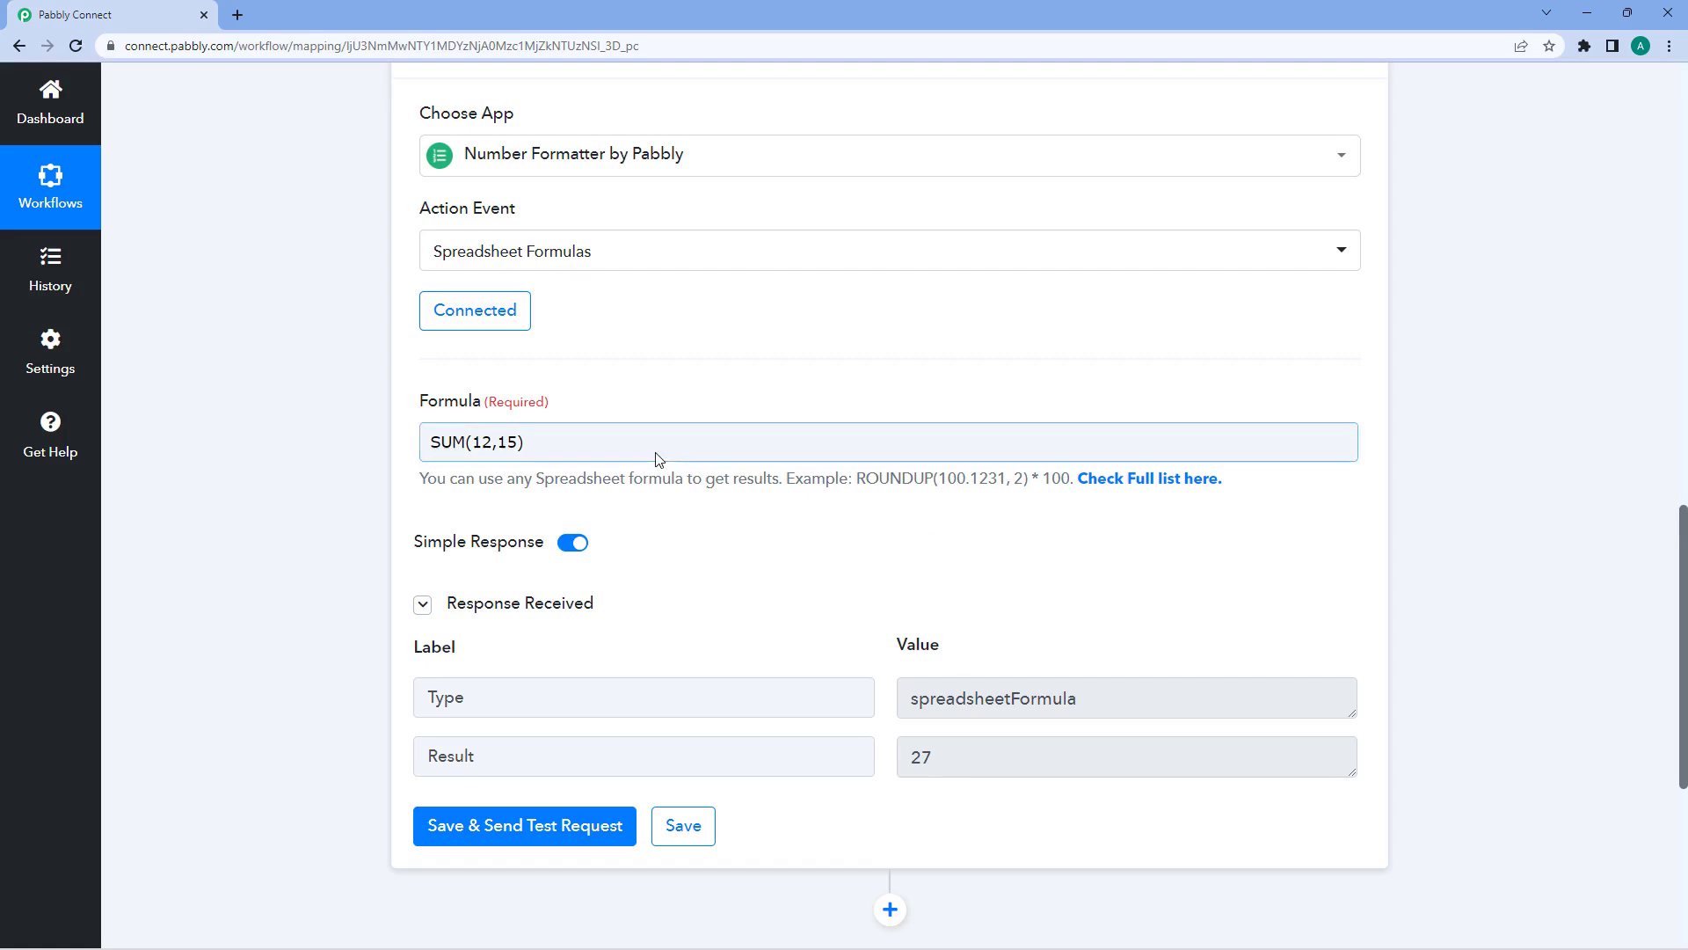
- Clear the SUM formula from the Formula field
click(599, 437)
drag(599, 437, 405, 460)
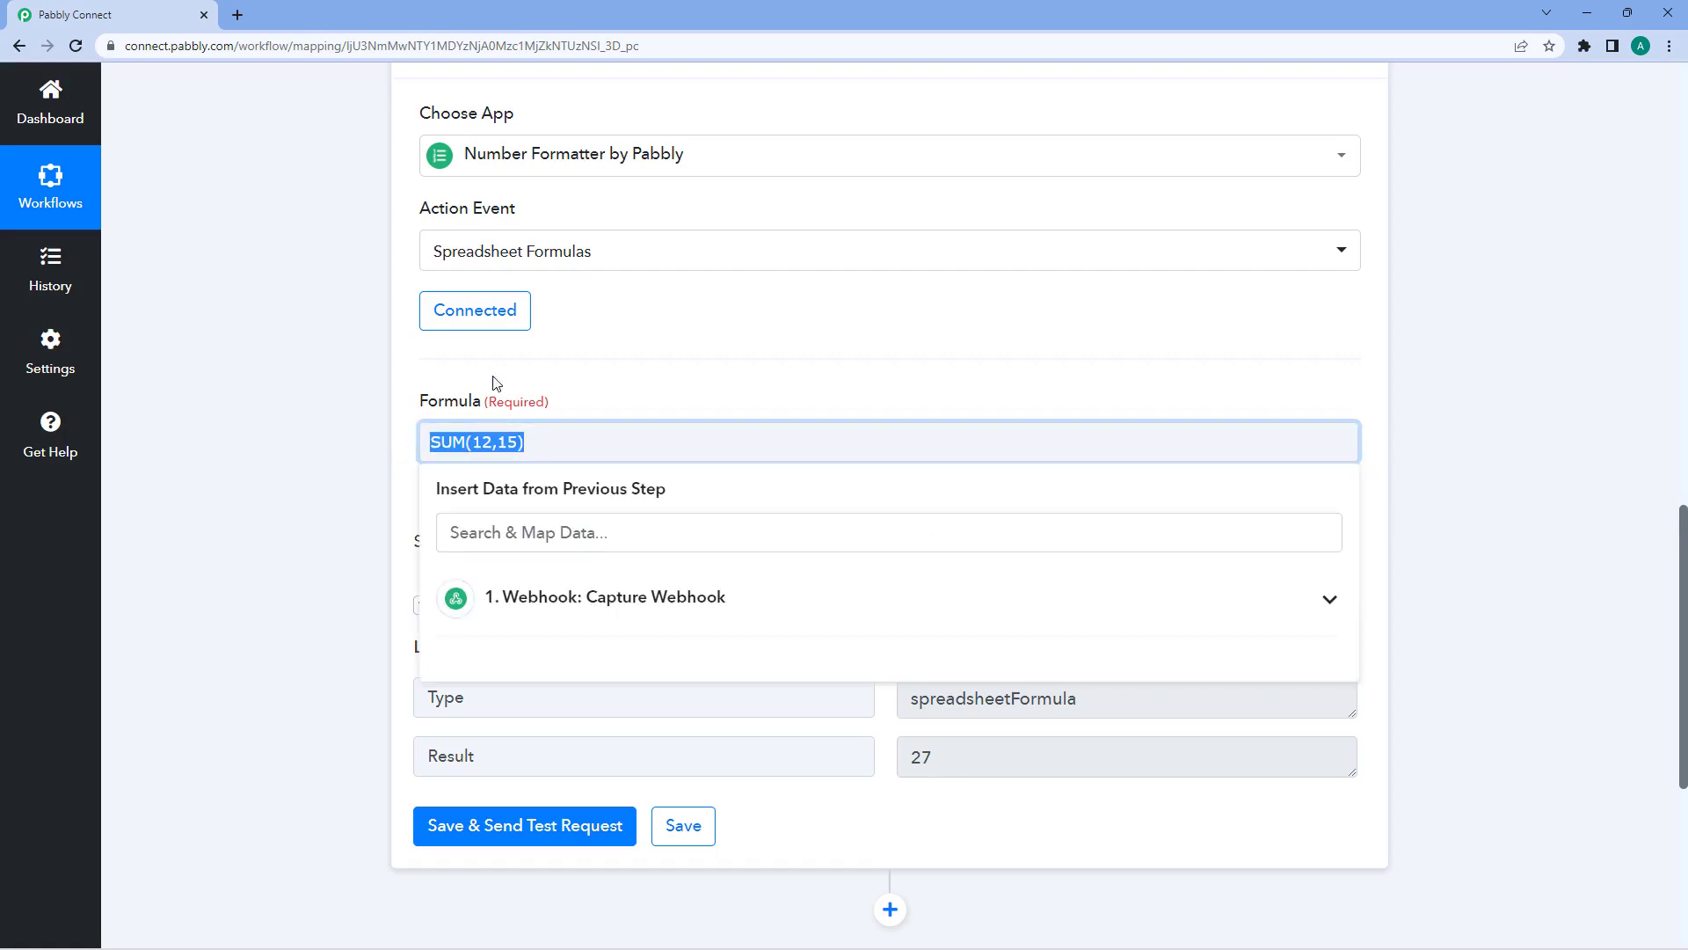
key(BackSpace)
click(611, 396)
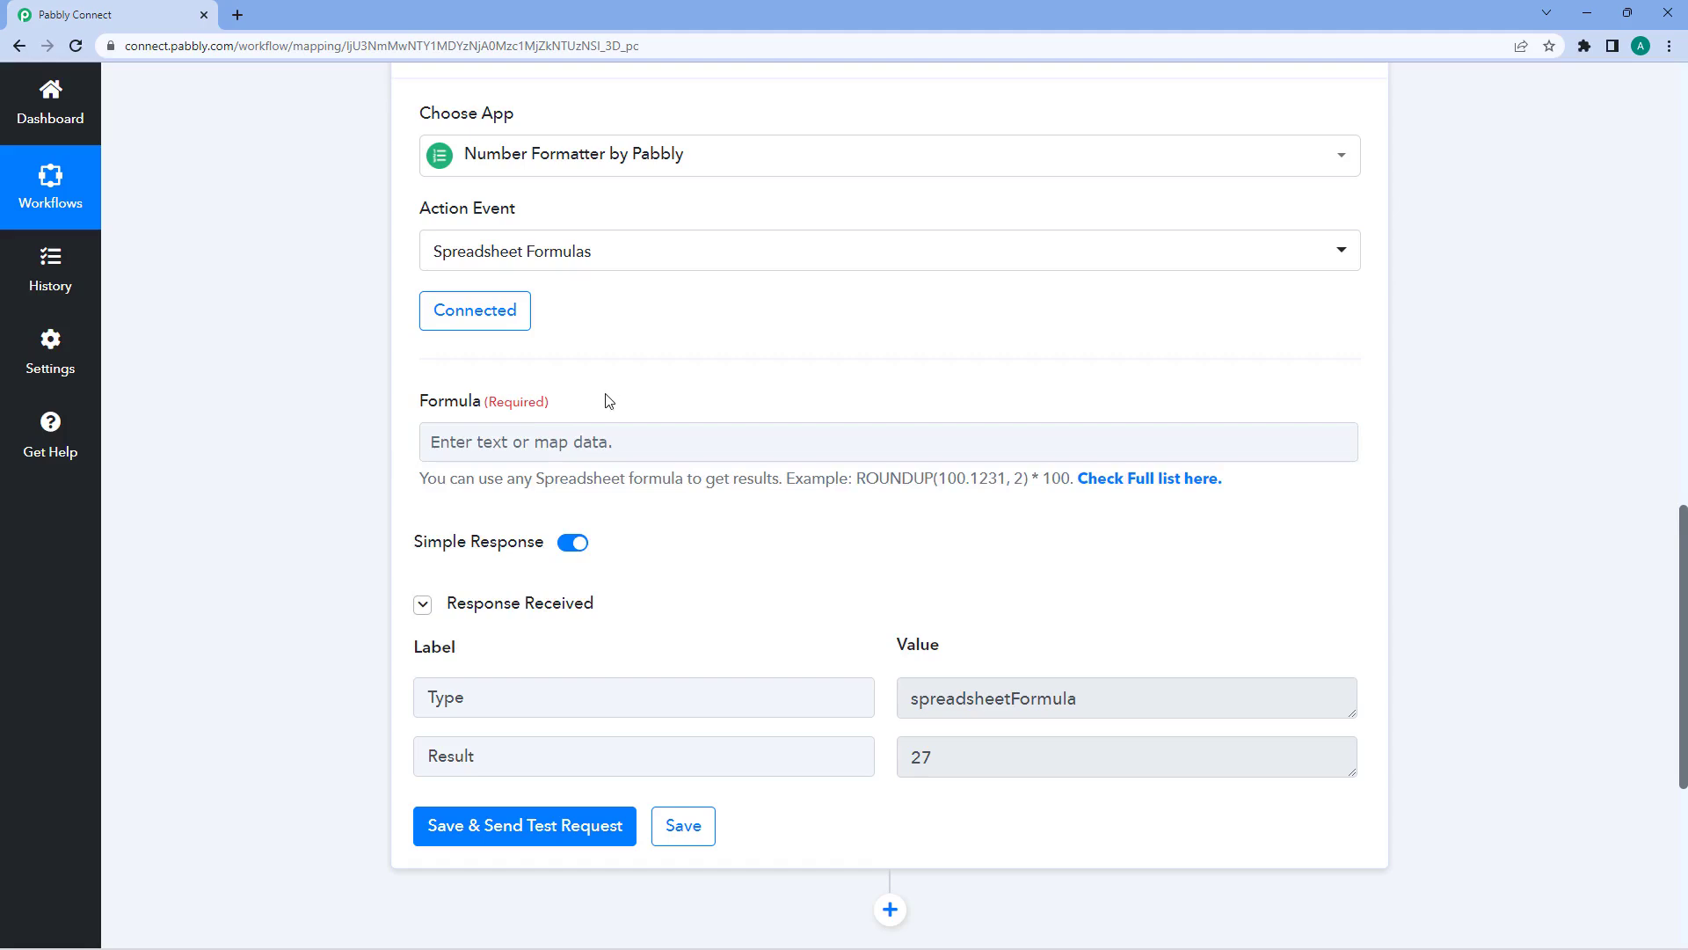
- Open the full list of supported spreadsheet formulas and browse from the DATE functions down to the text functions
click(1147, 479)
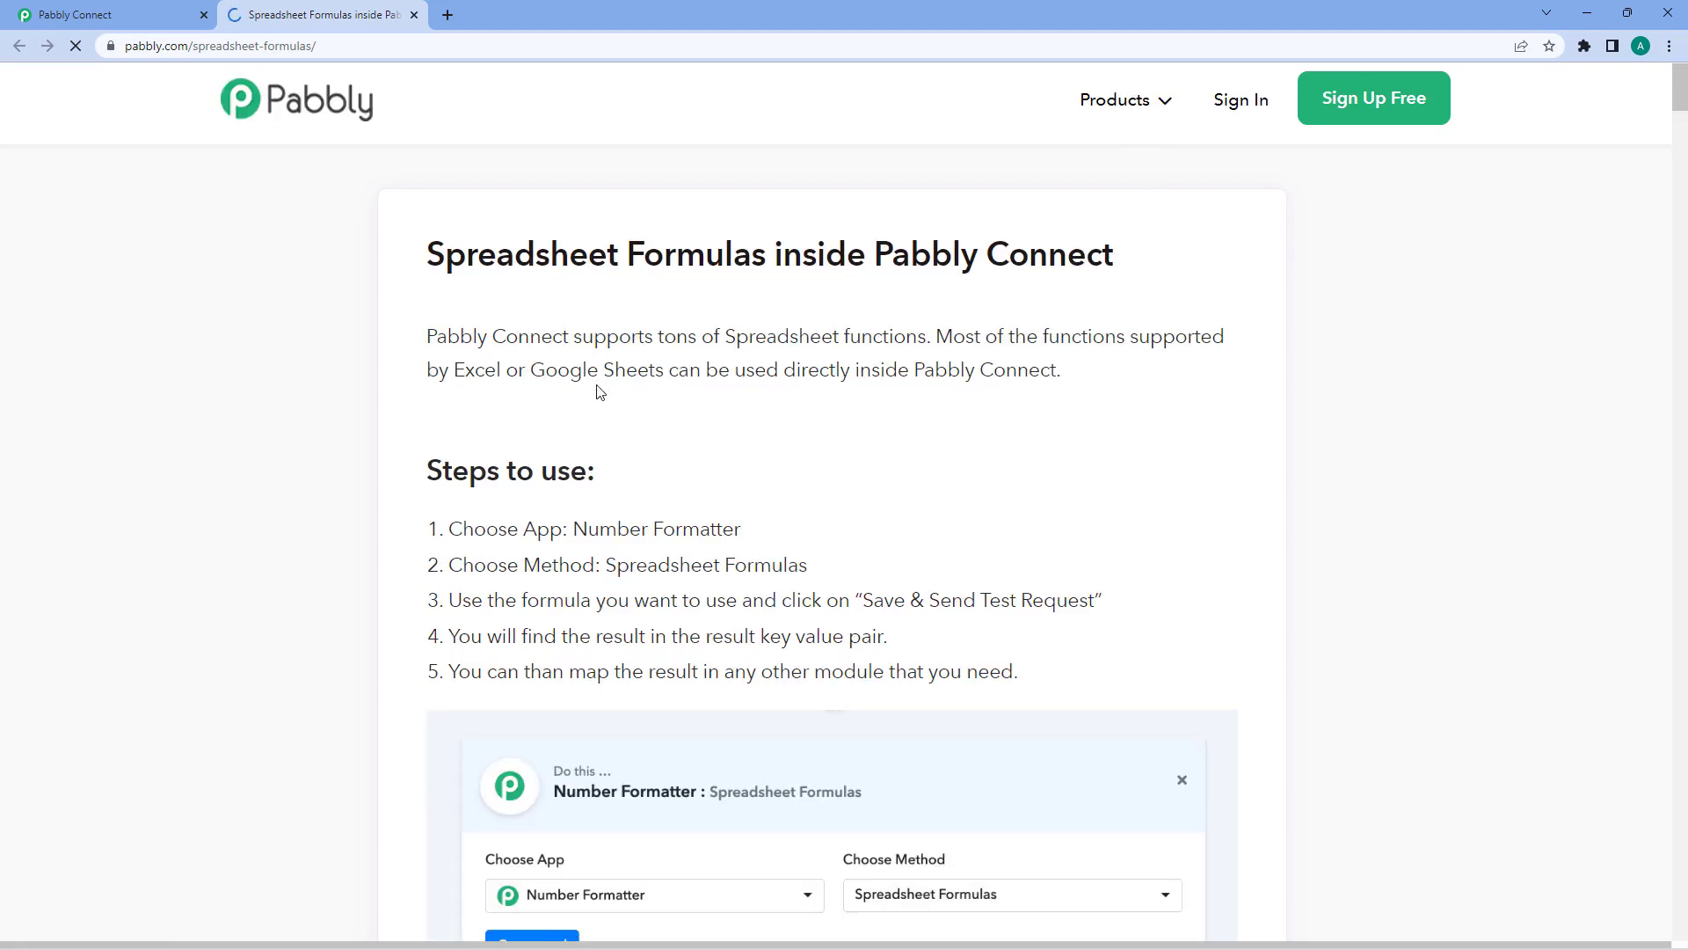
scroll(373, 373, down, 4)
scroll(381, 393, down, 5)
scroll(381, 393, down, 7)
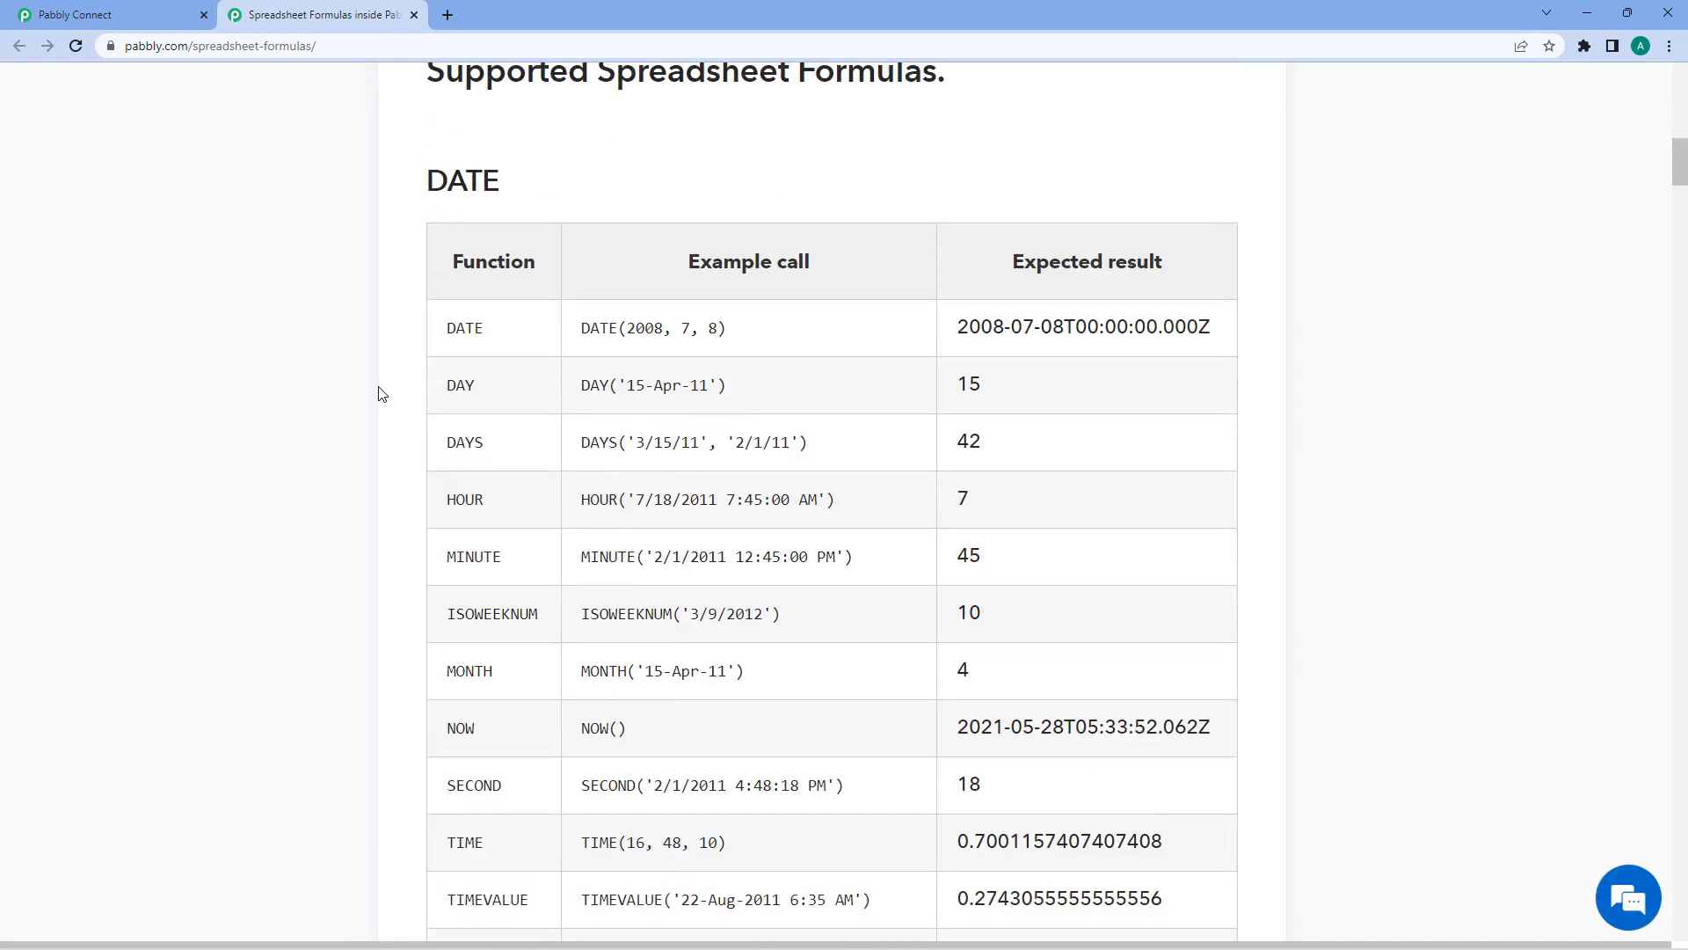
scroll(380, 393, down, 5)
scroll(381, 393, down, 4)
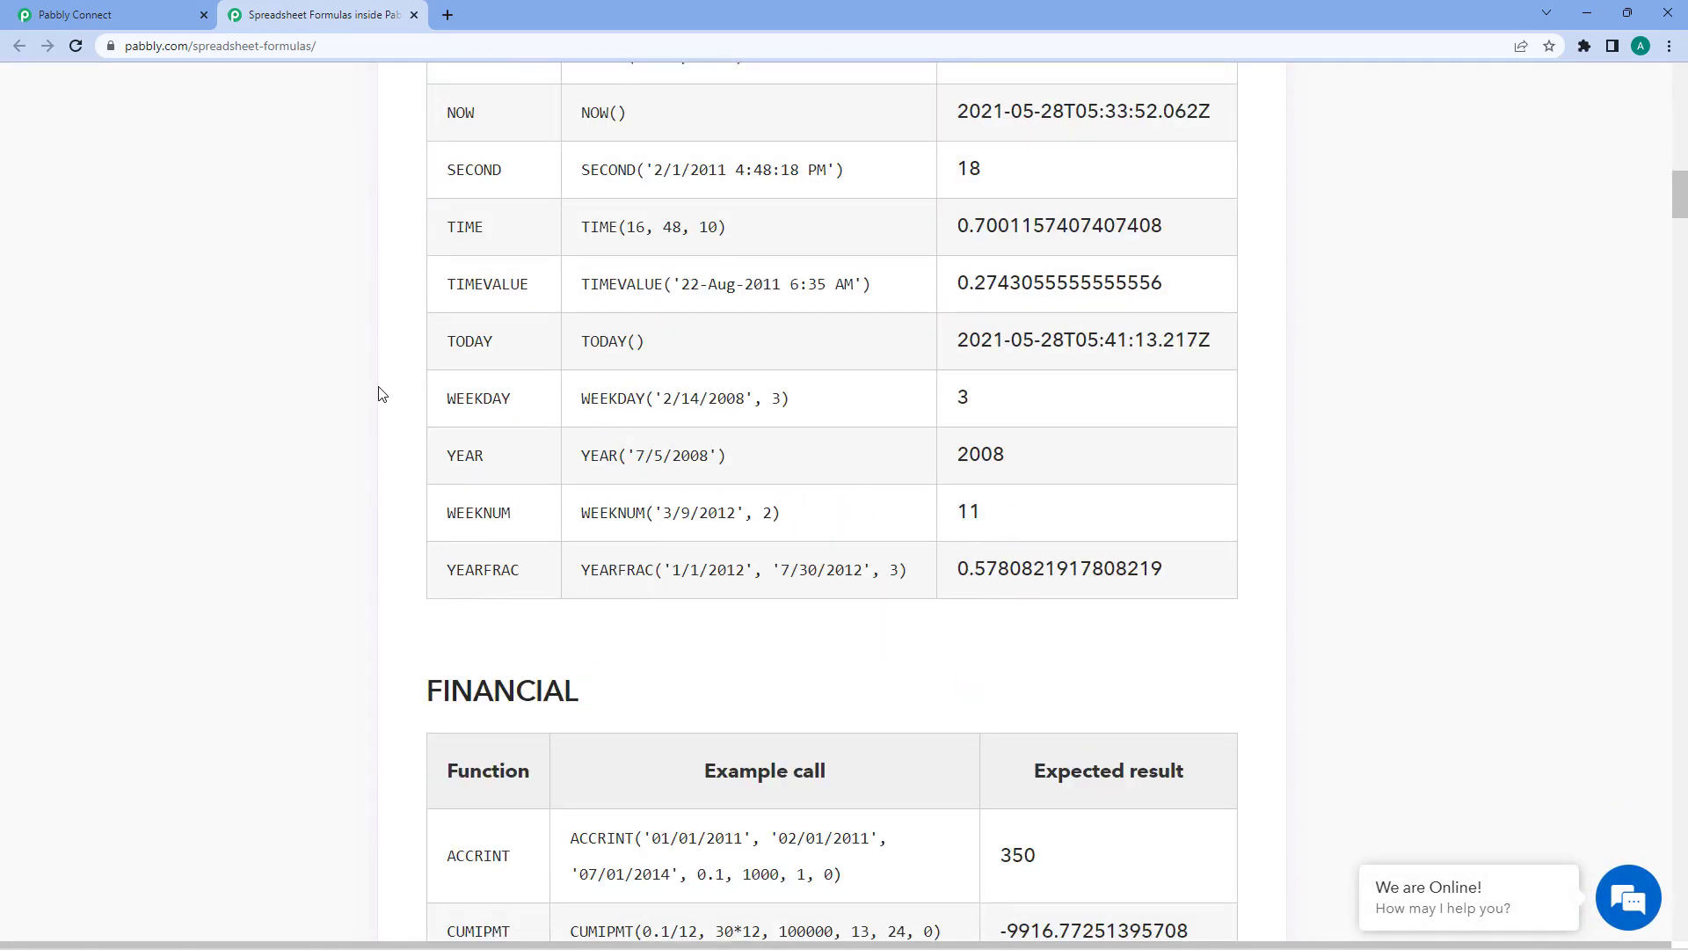
scroll(381, 393, down, 6)
scroll(385, 388, down, 4)
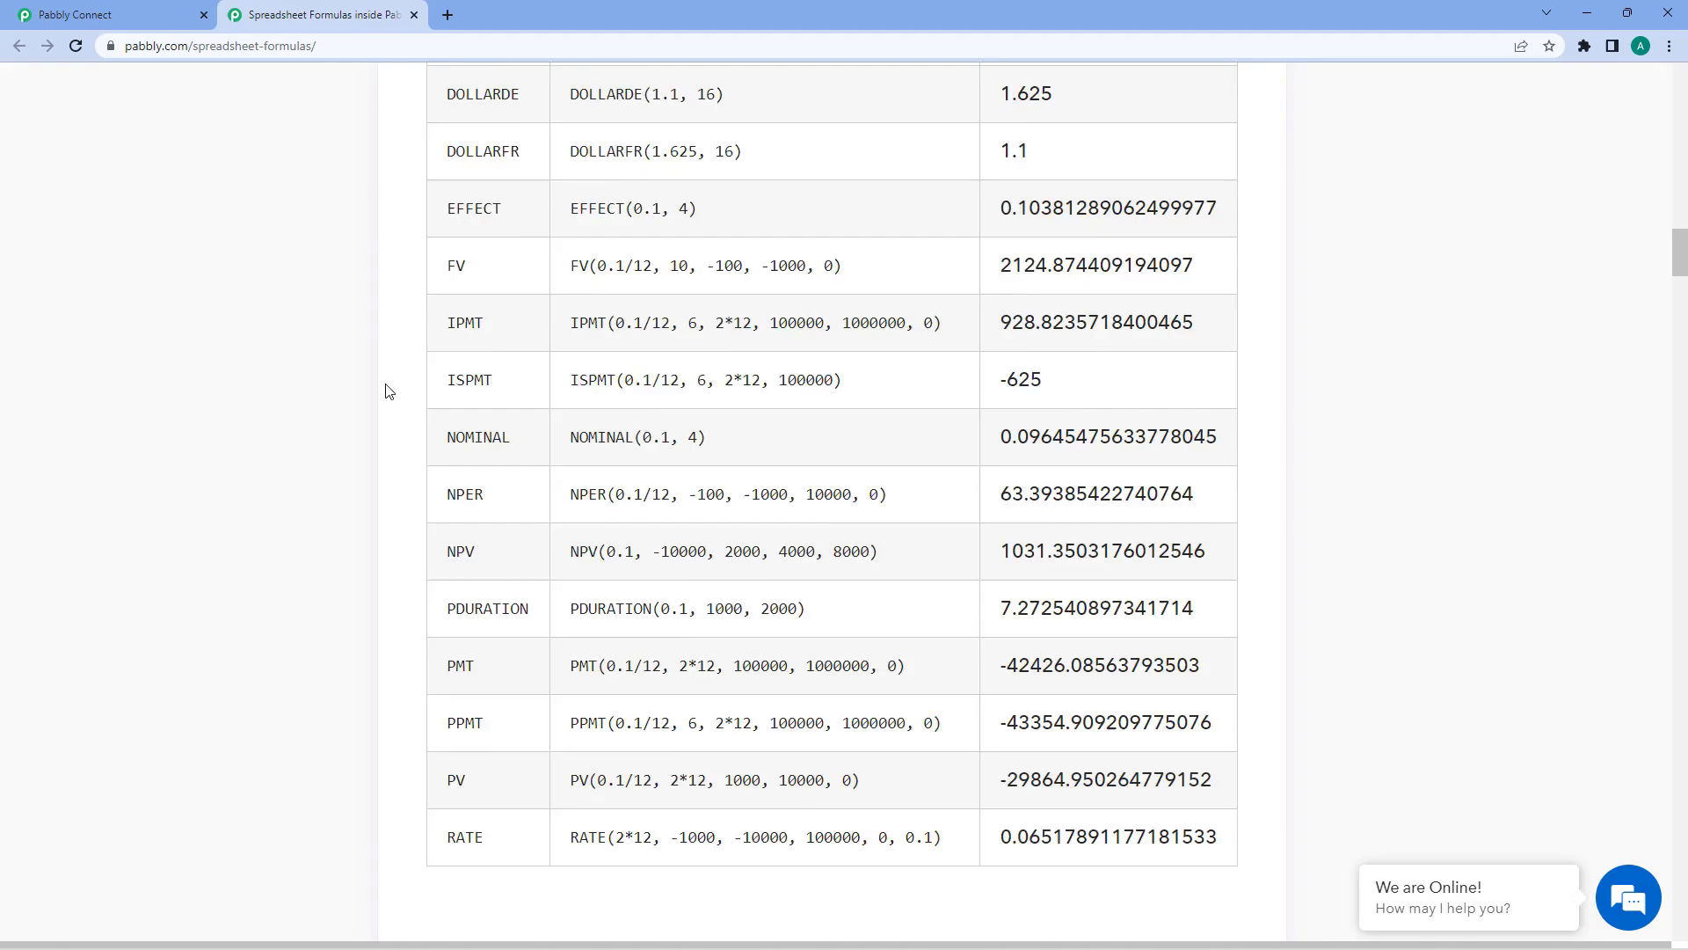
scroll(1493, 287, down, 15)
scroll(1518, 379, down, 3)
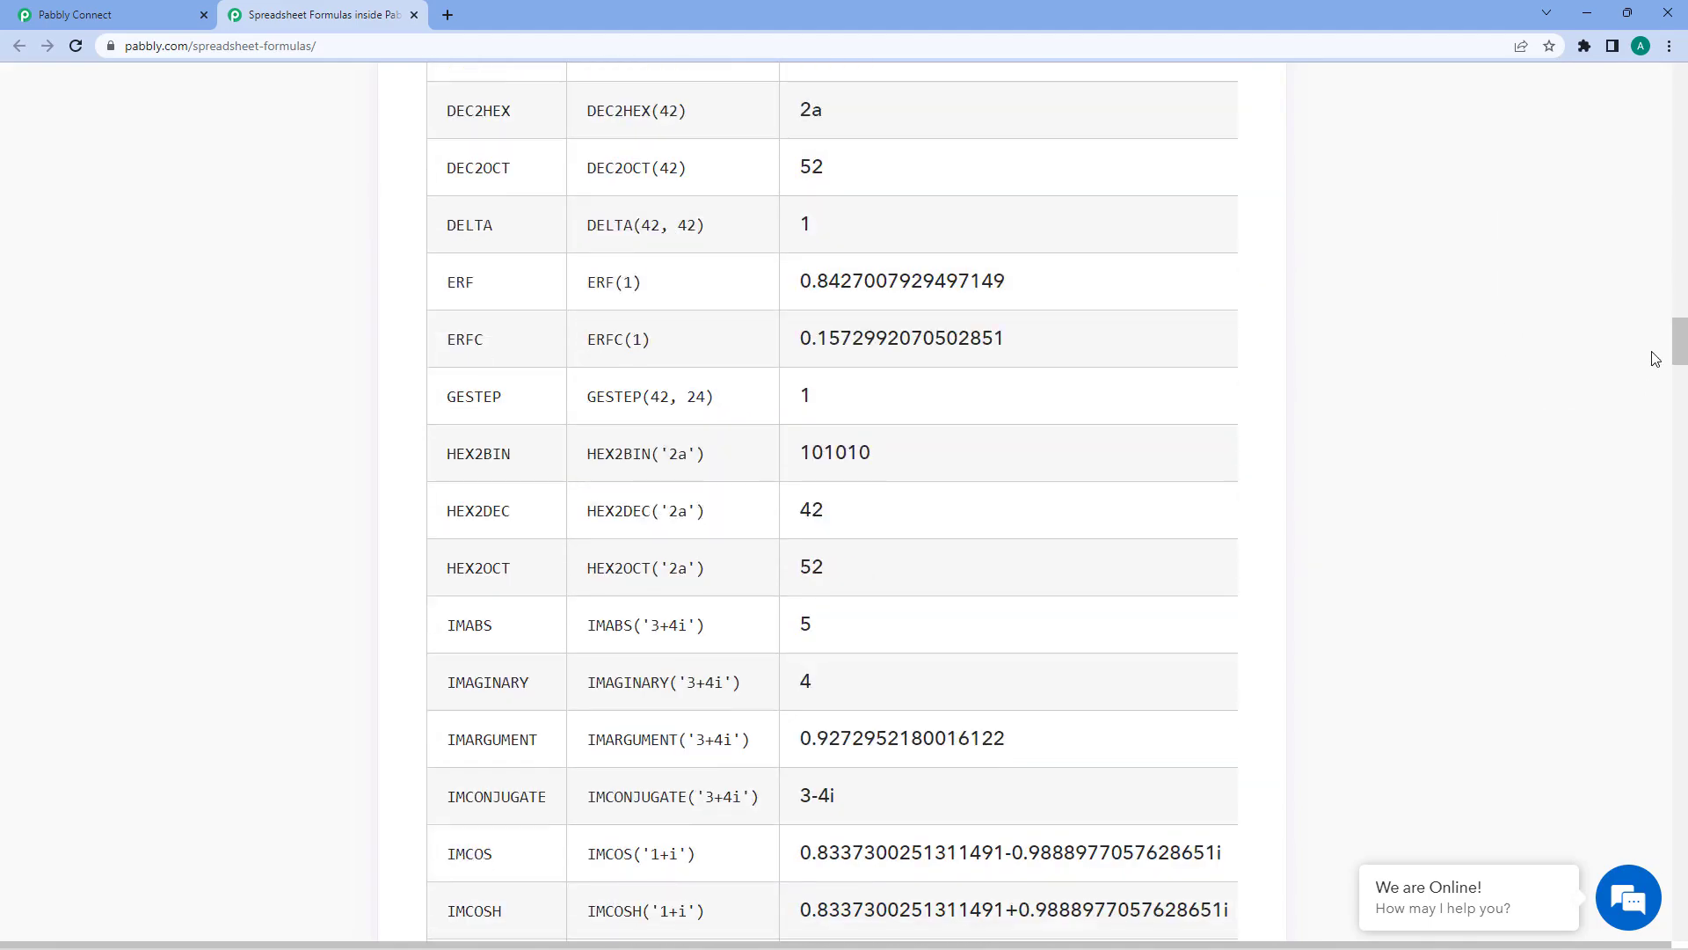
drag(1684, 337, 1675, 834)
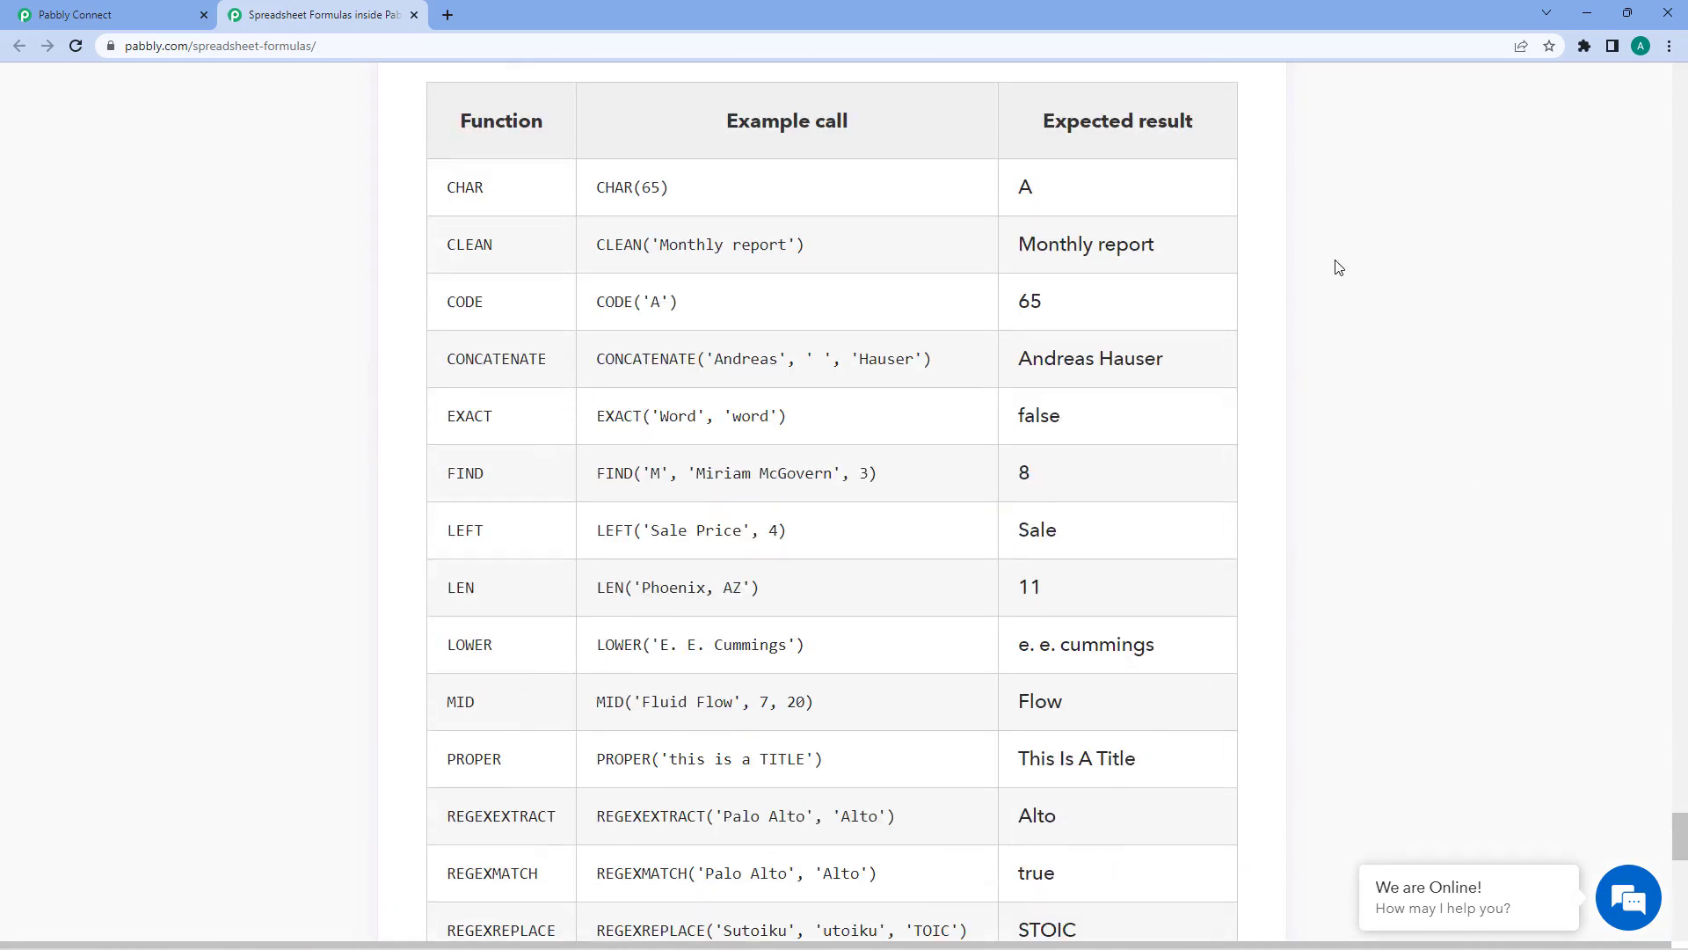
click(138, 13)
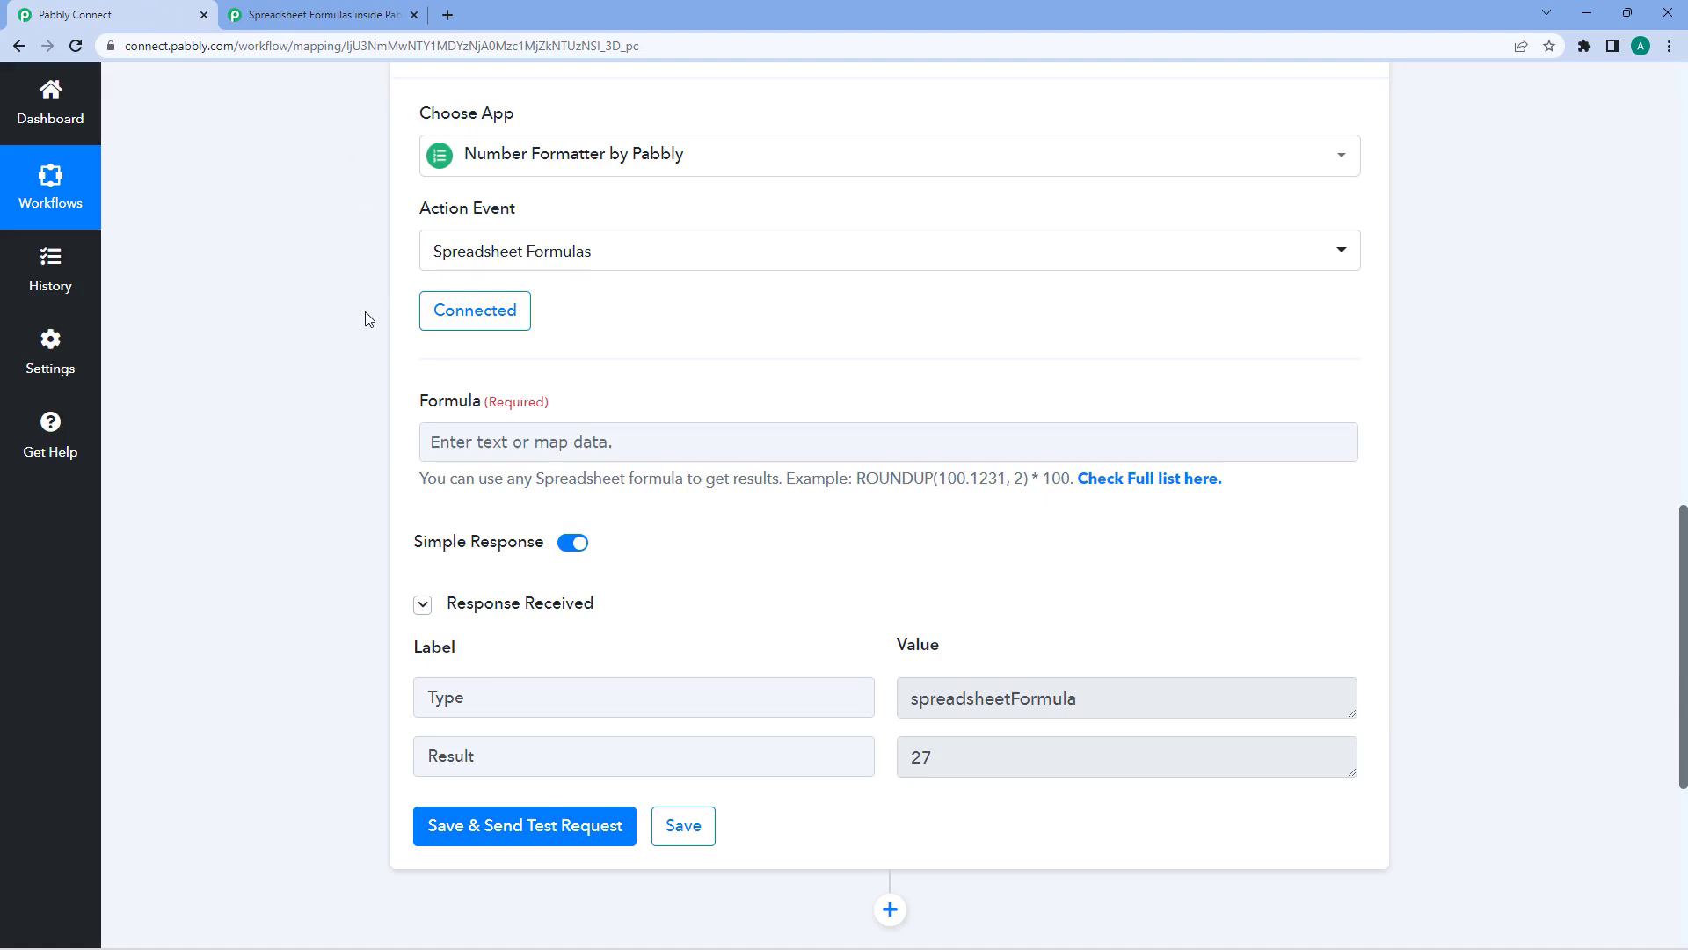
click(388, 19)
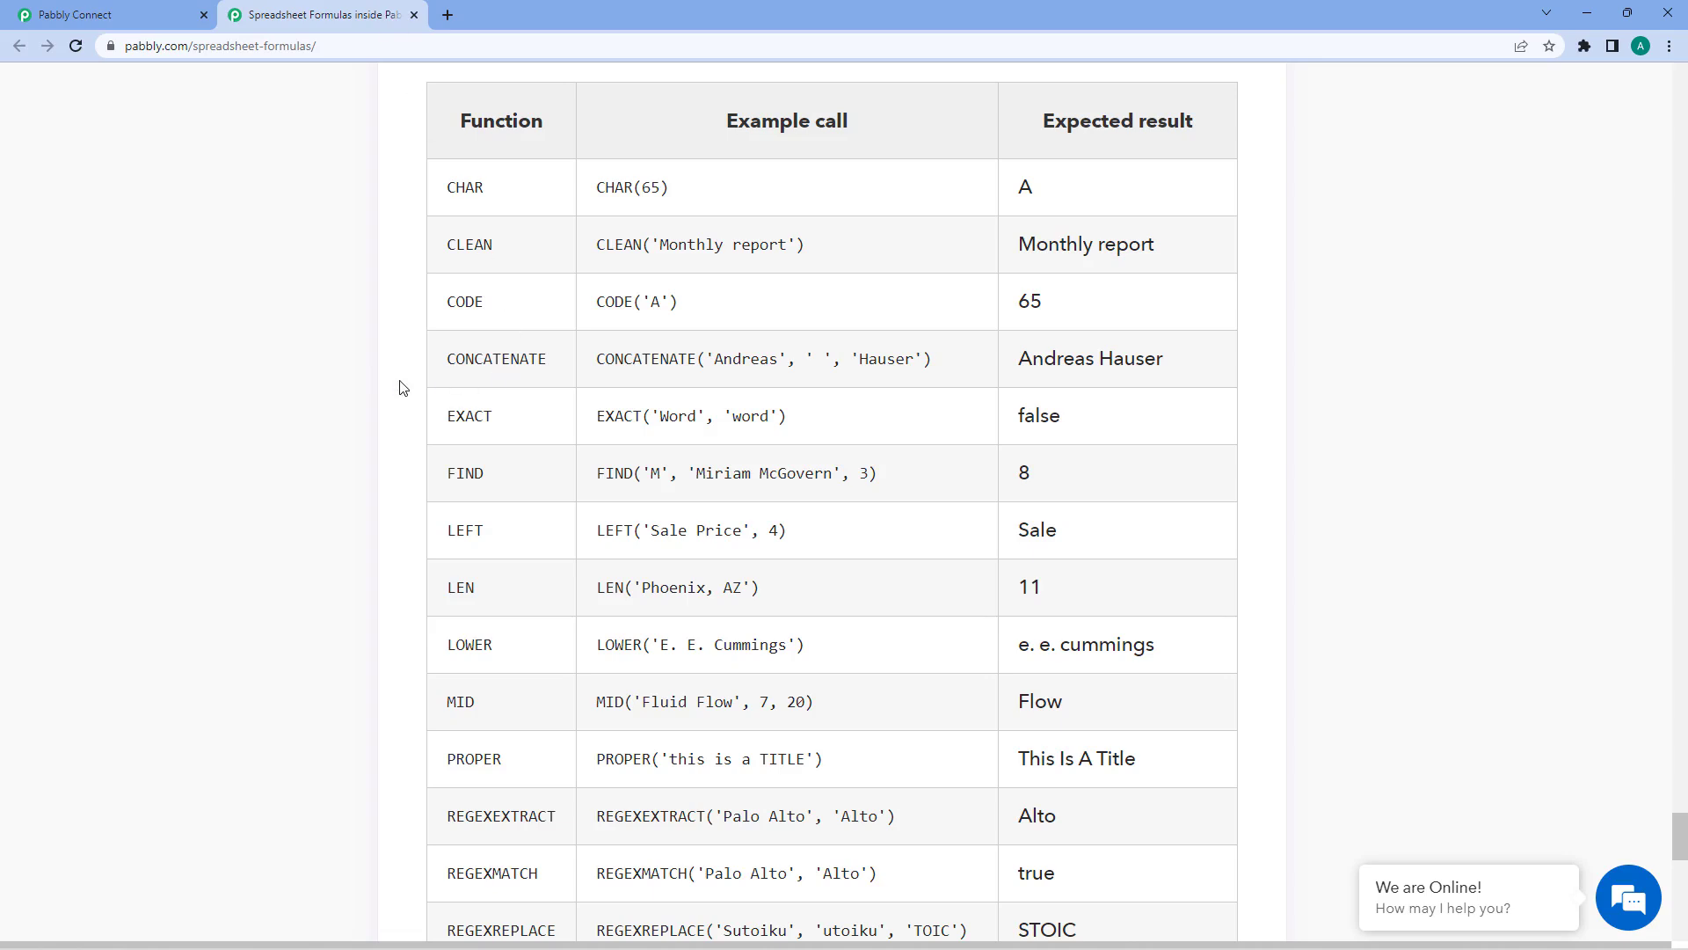
click(186, 14)
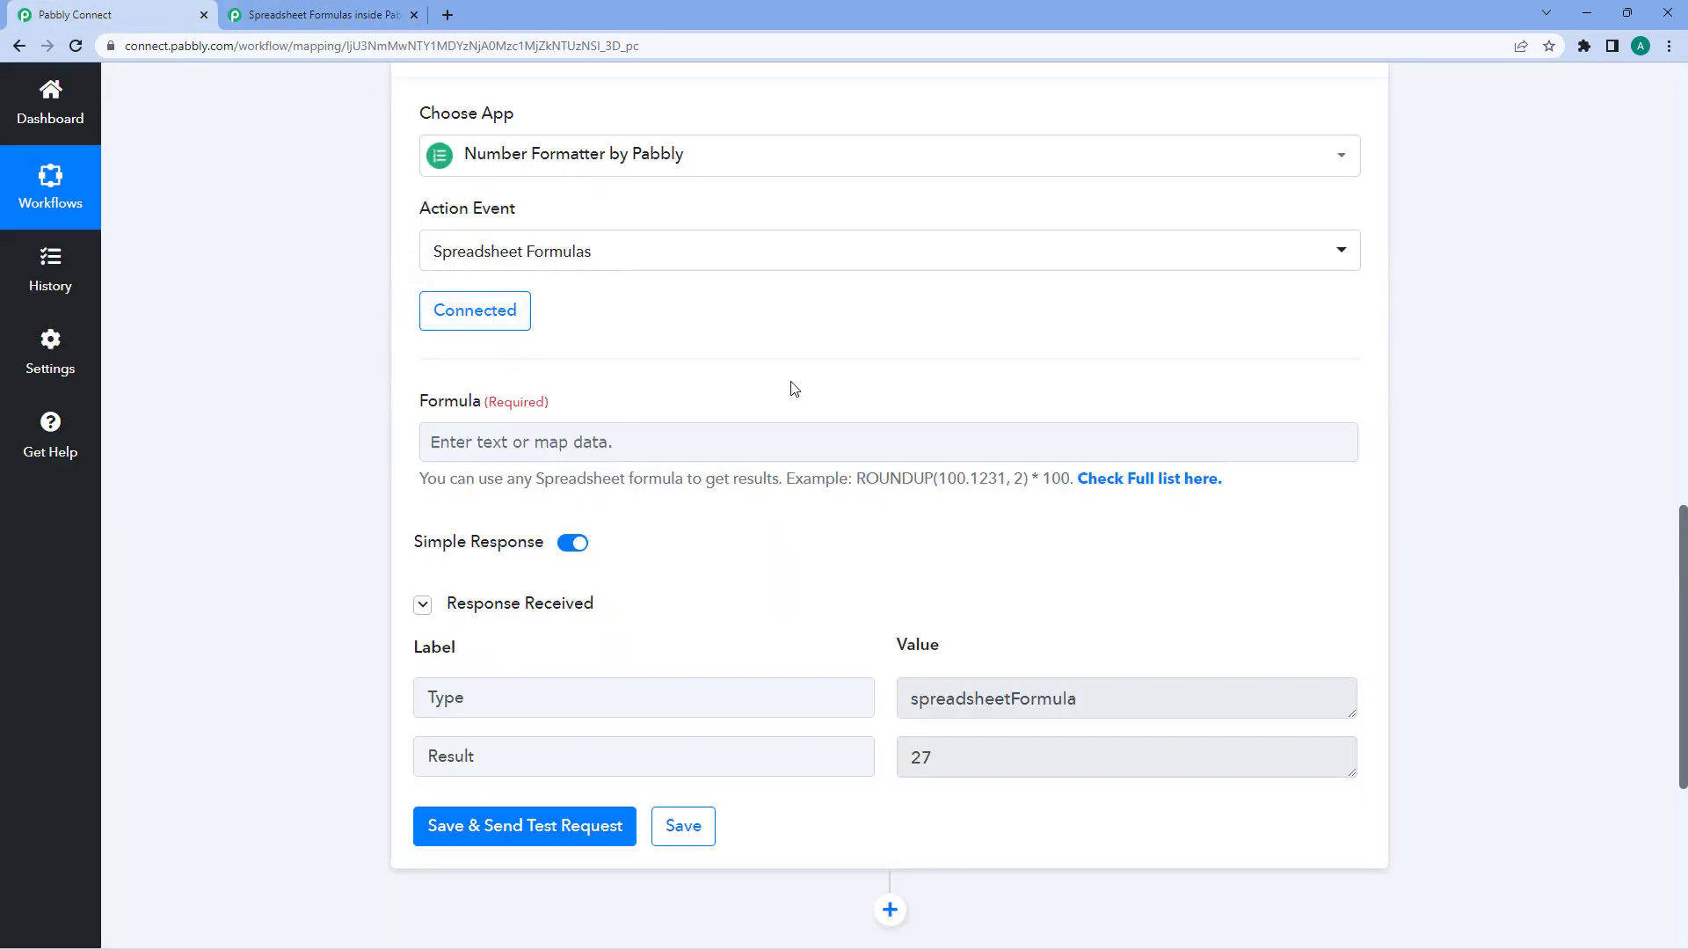
- Copy the CONCATENATE function name from the supported formulas list into the Formula field and add an opening parenthesis
click(343, 7)
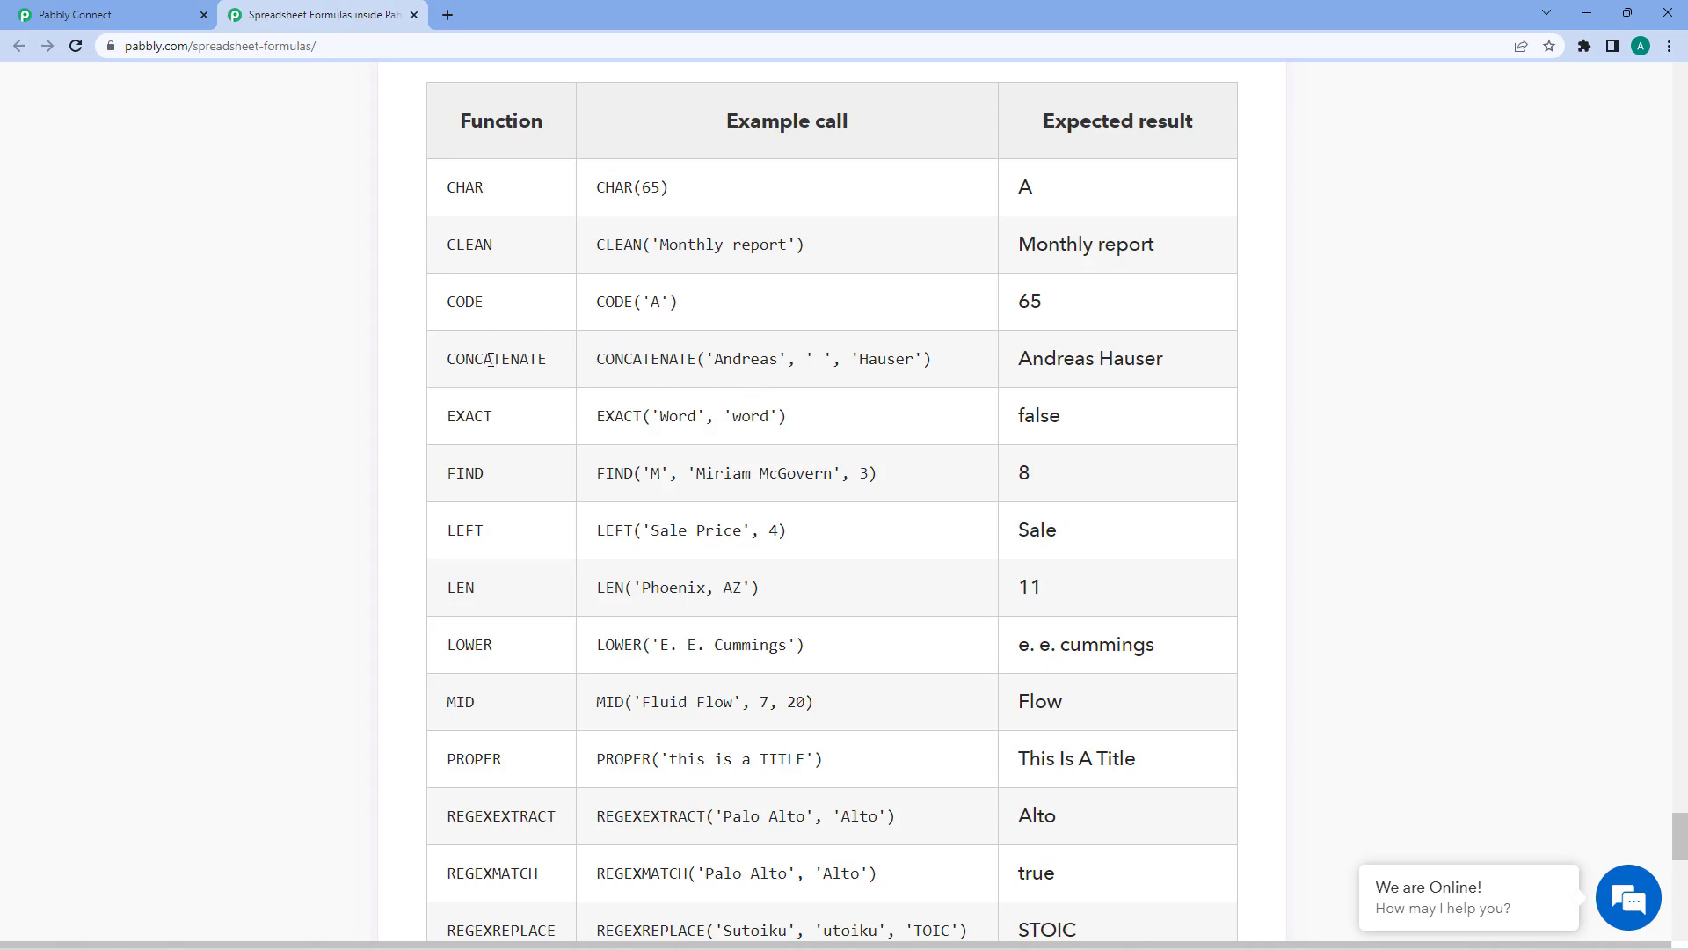
drag(445, 360, 552, 368)
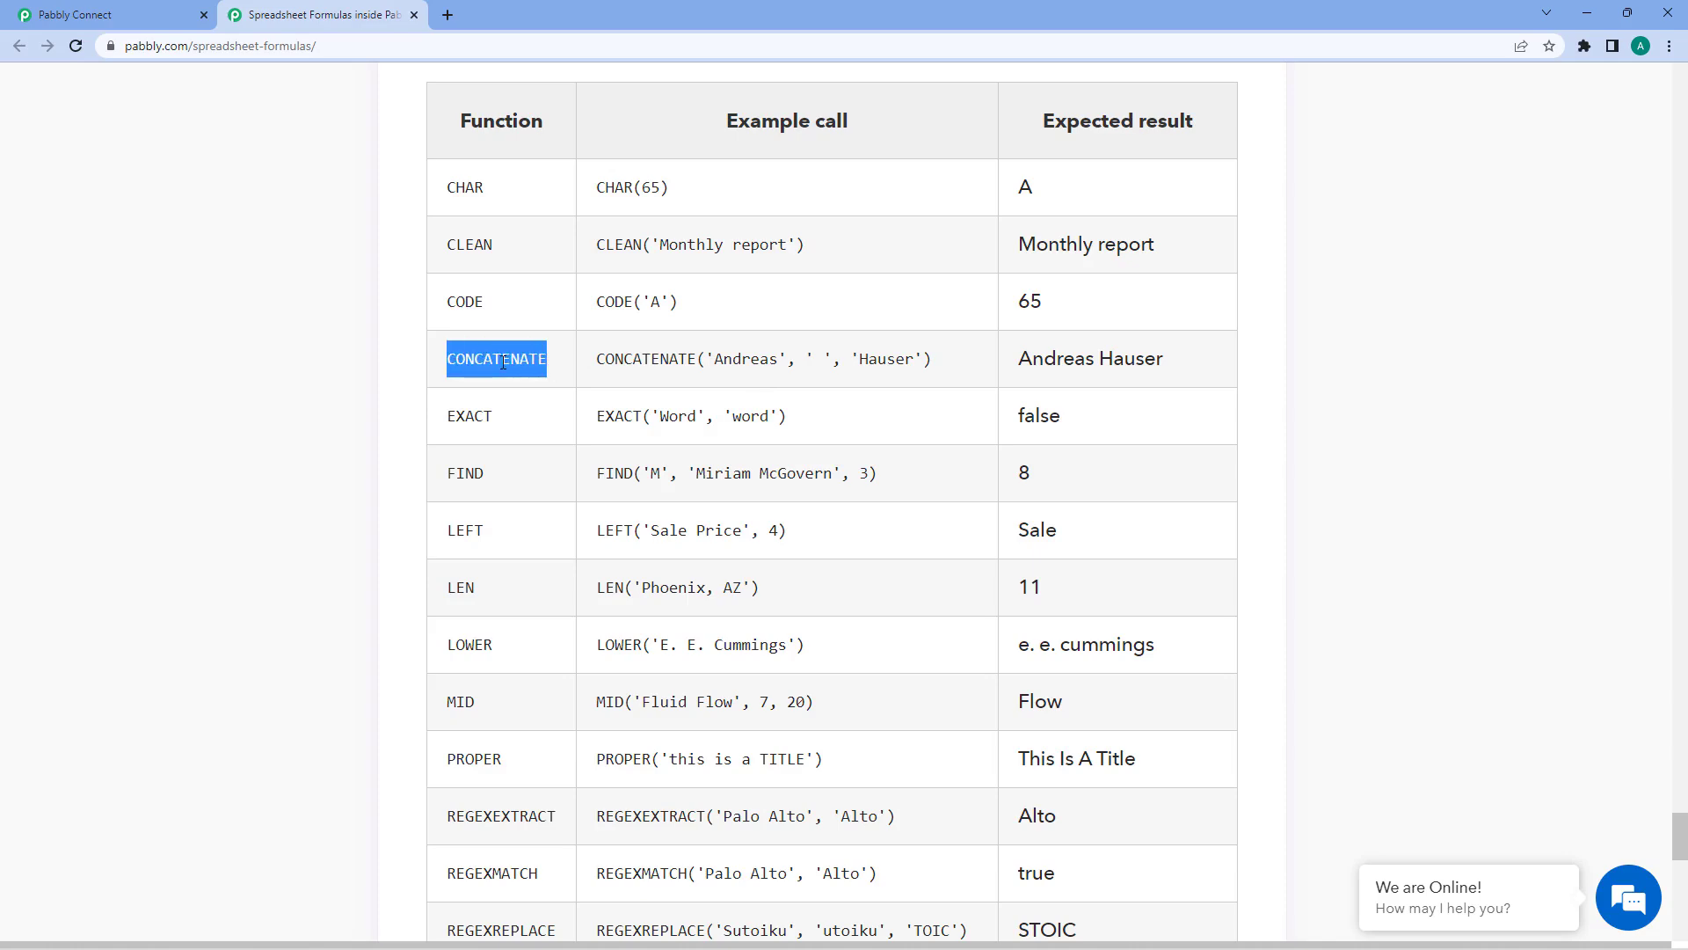
right_click(503, 362)
click(534, 382)
click(114, 15)
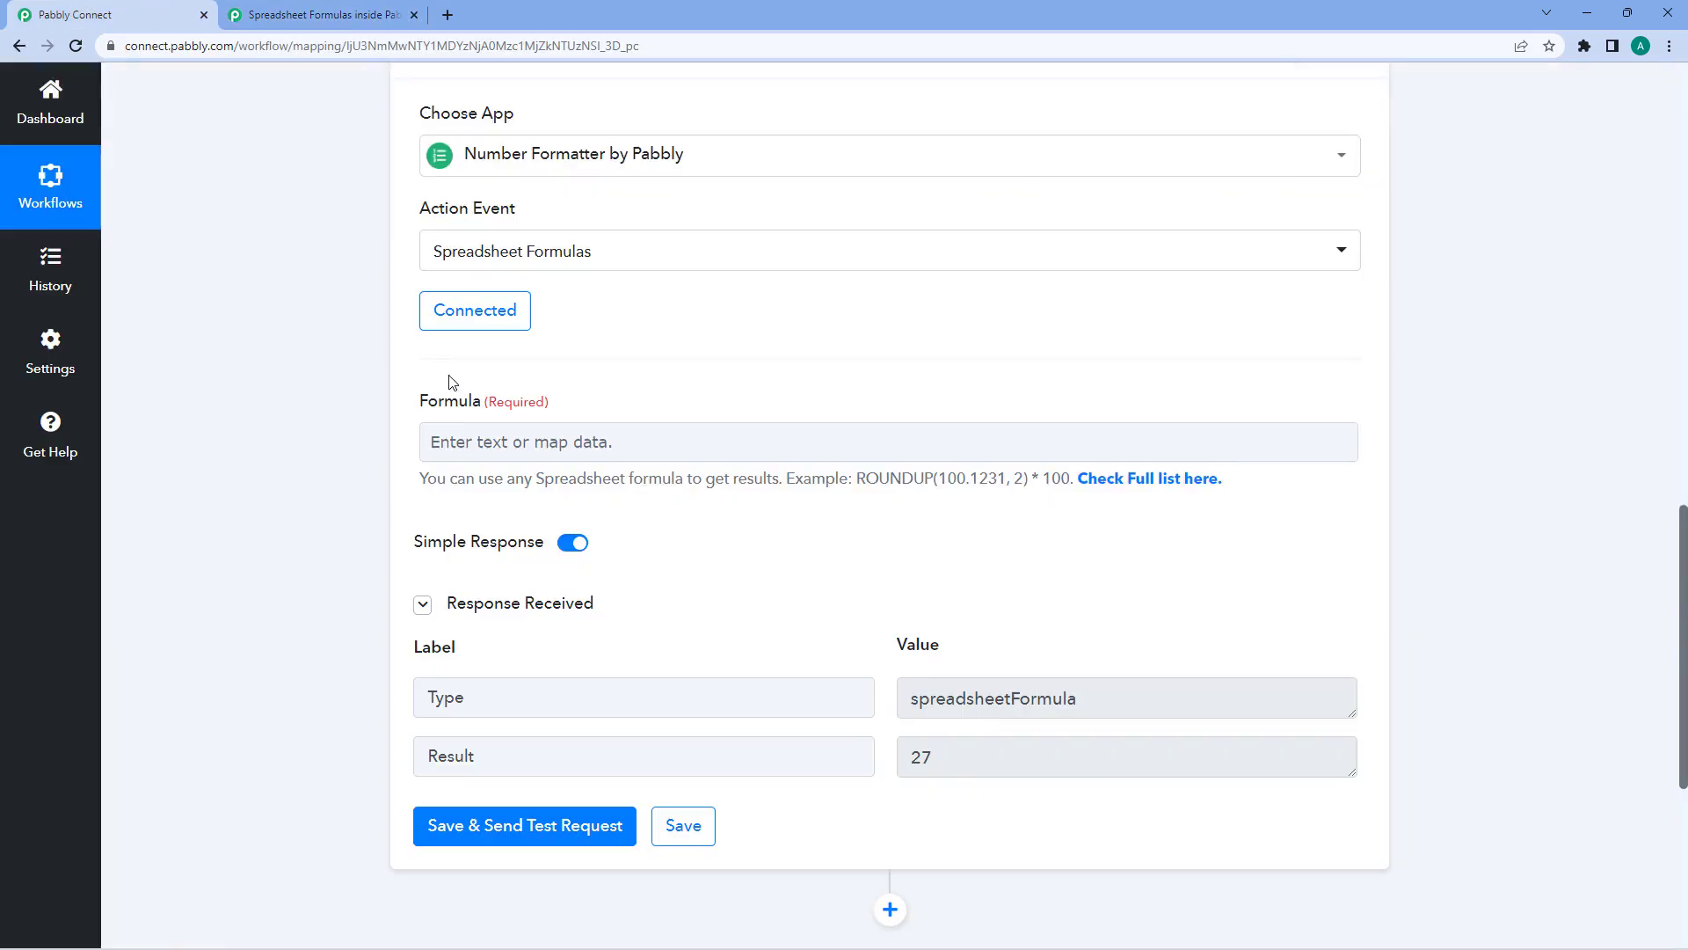
click(462, 446)
key(ctrl+v)
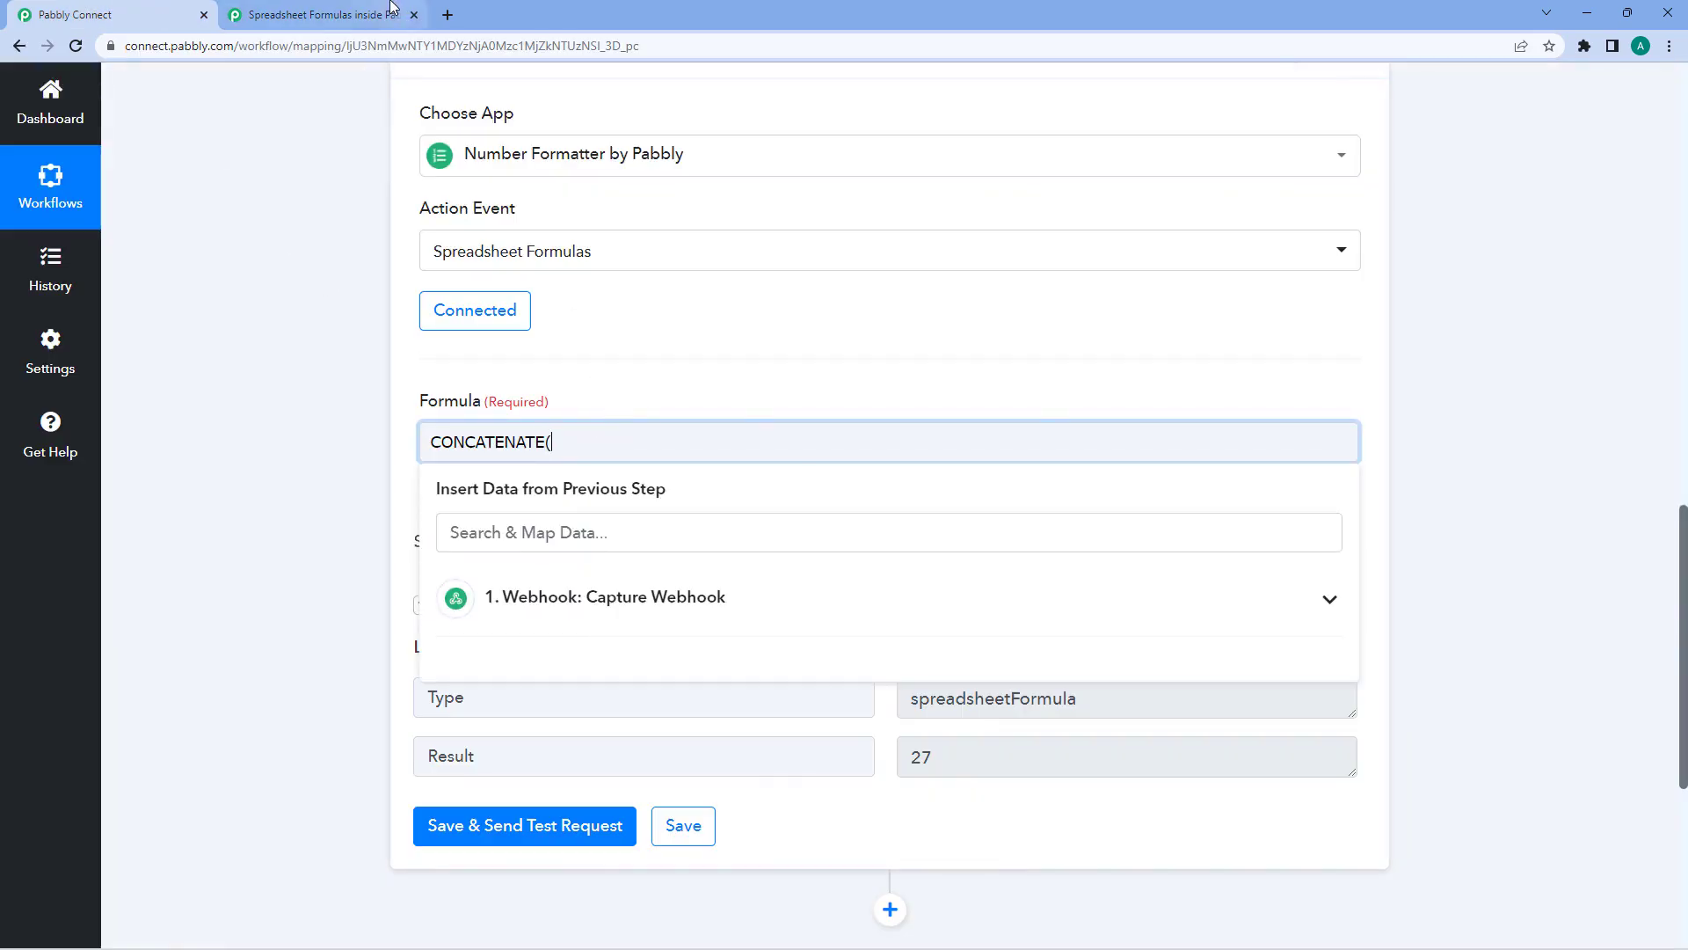
- Copy the CONCATENATE example's arguments from the list into the Formula field and remove the duplicate opening parenthesis
click(396, 15)
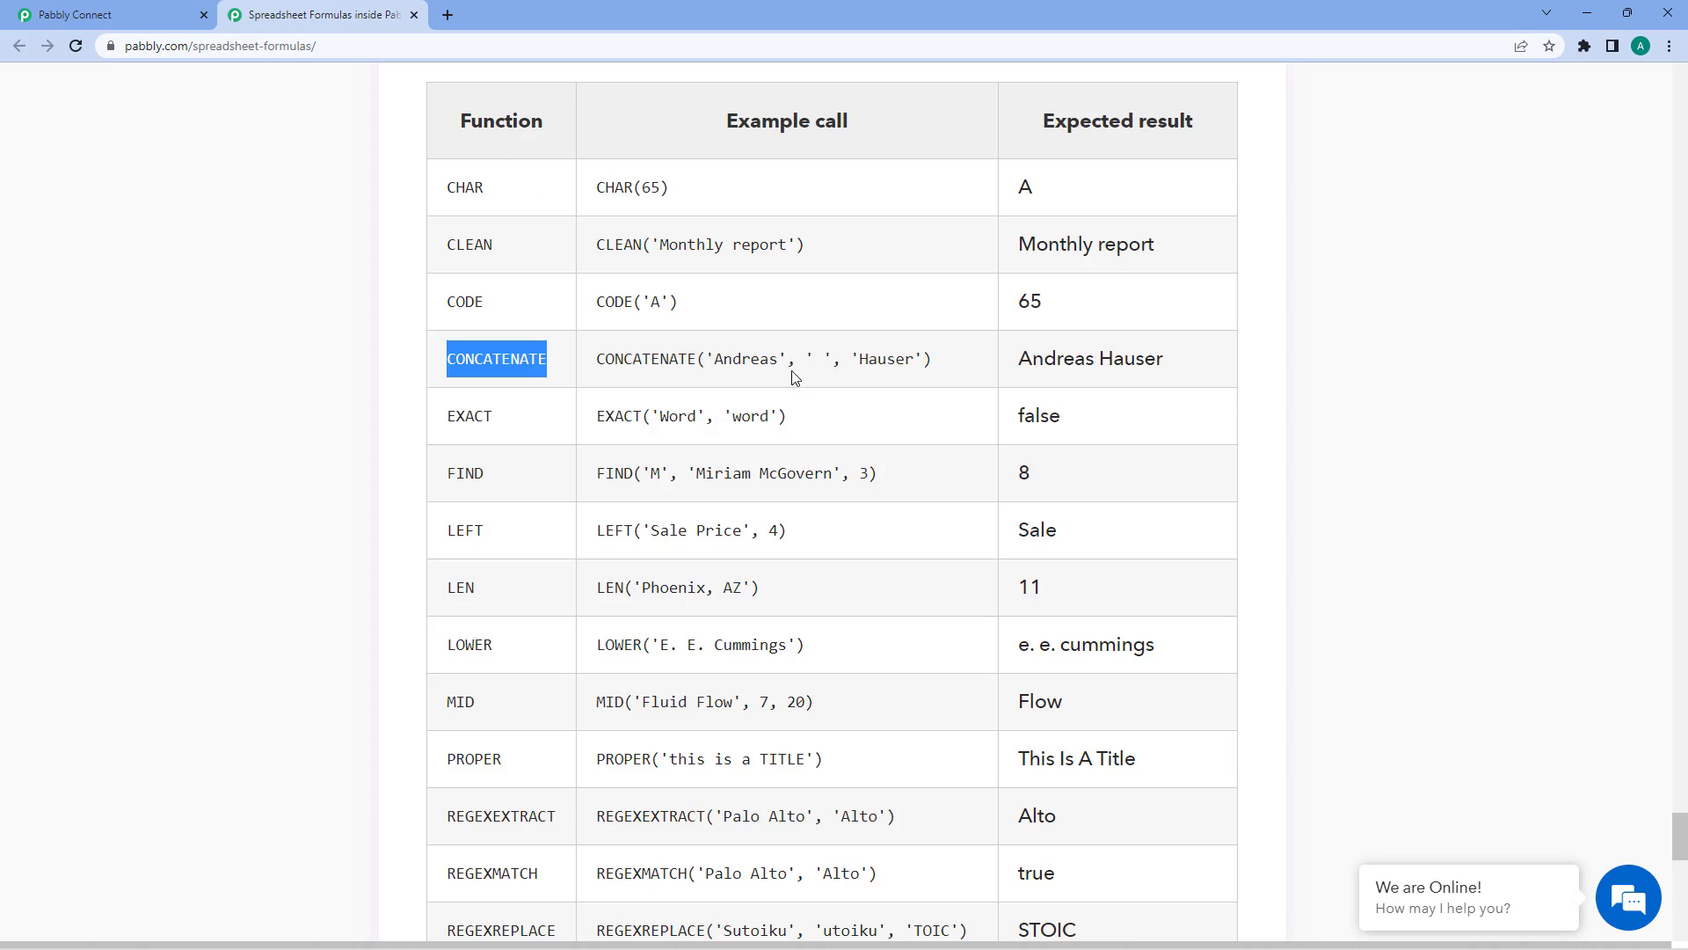
drag(709, 356, 935, 373)
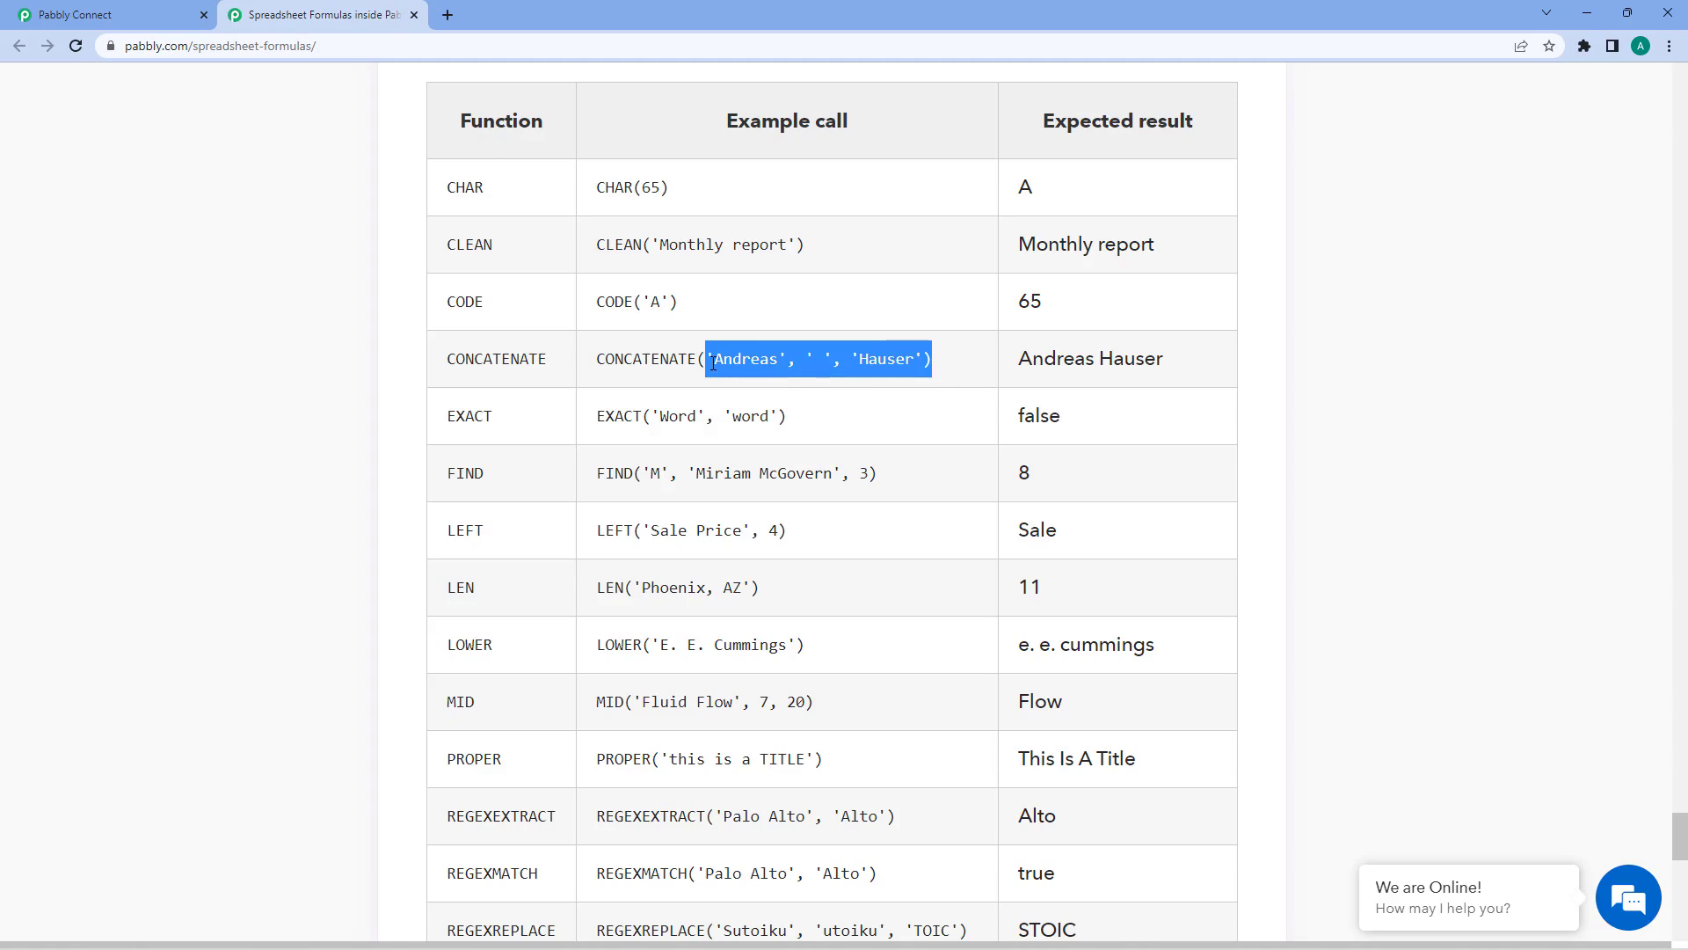
drag(696, 361, 934, 362)
key(ctrl+c)
click(132, 14)
key(ctrl+v)
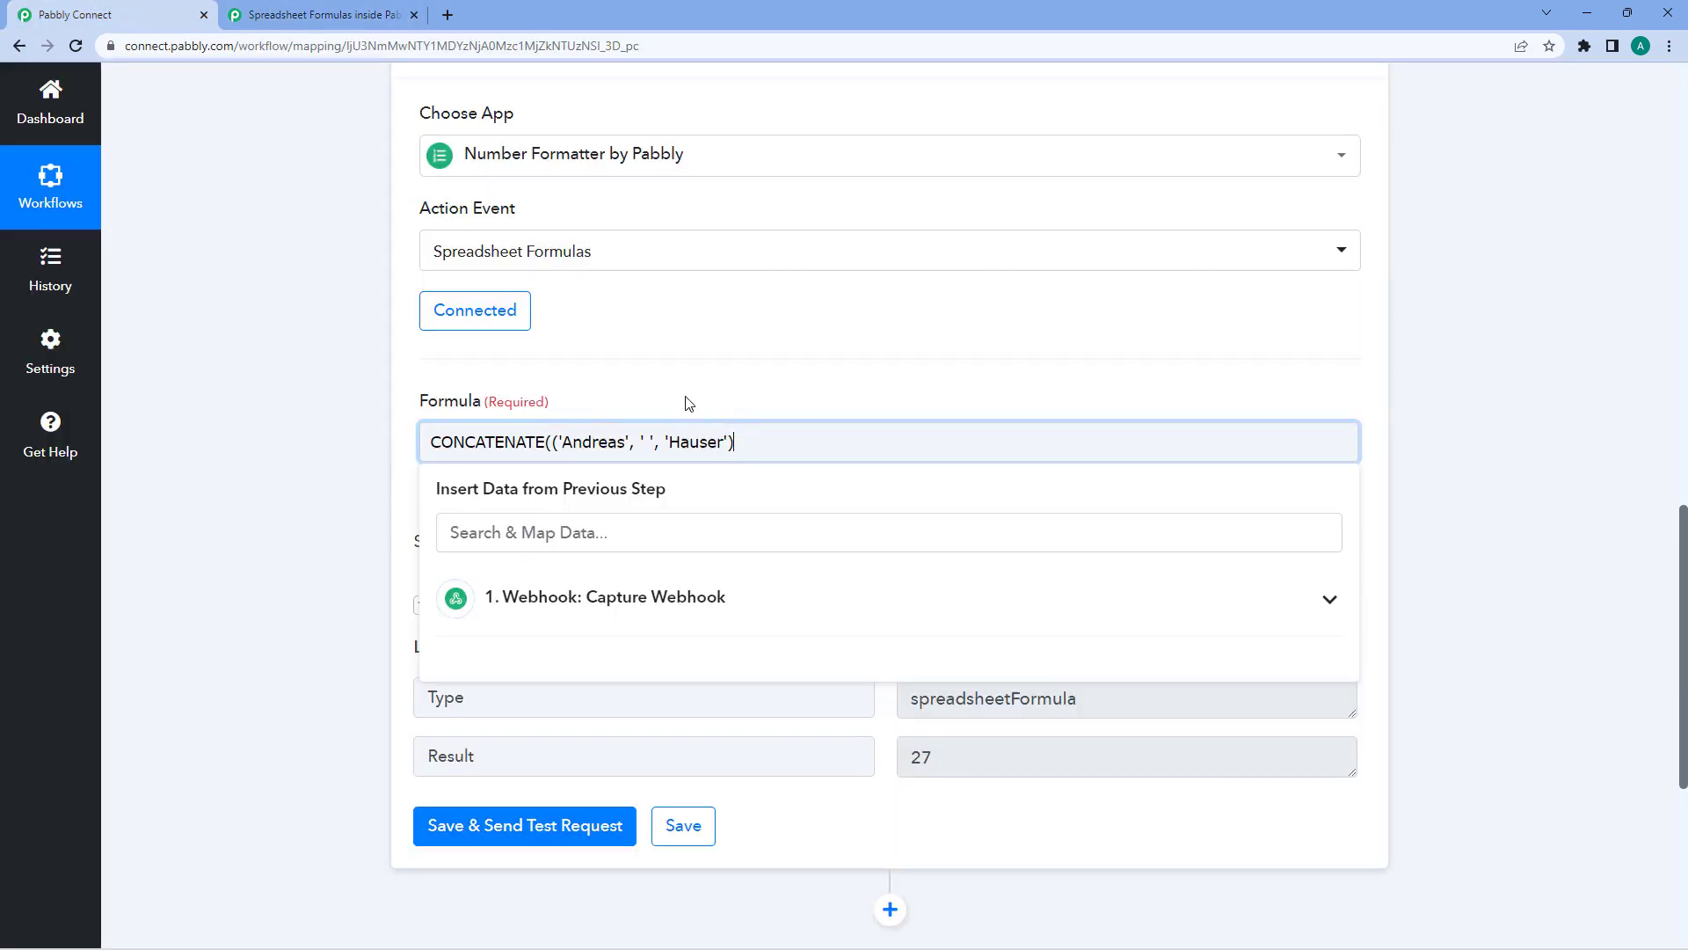
click(554, 444)
key(BackSpace)
click(690, 386)
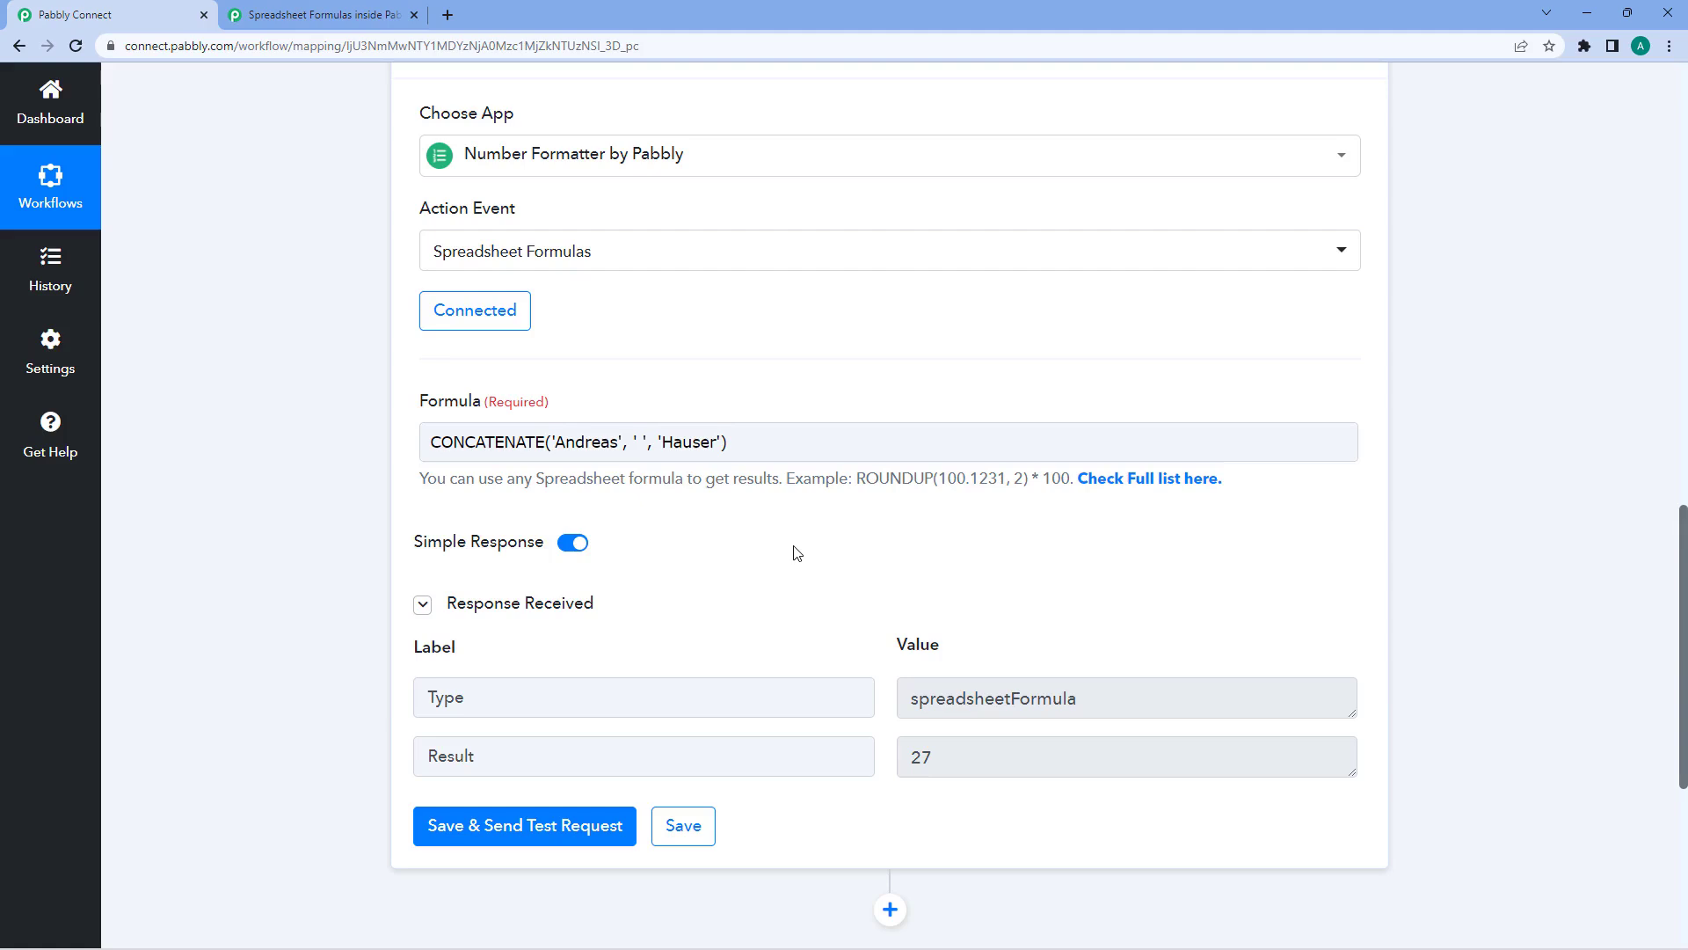
- Remove the blank-space argument and its extra comma from the CONCATENATE formula
click(649, 439)
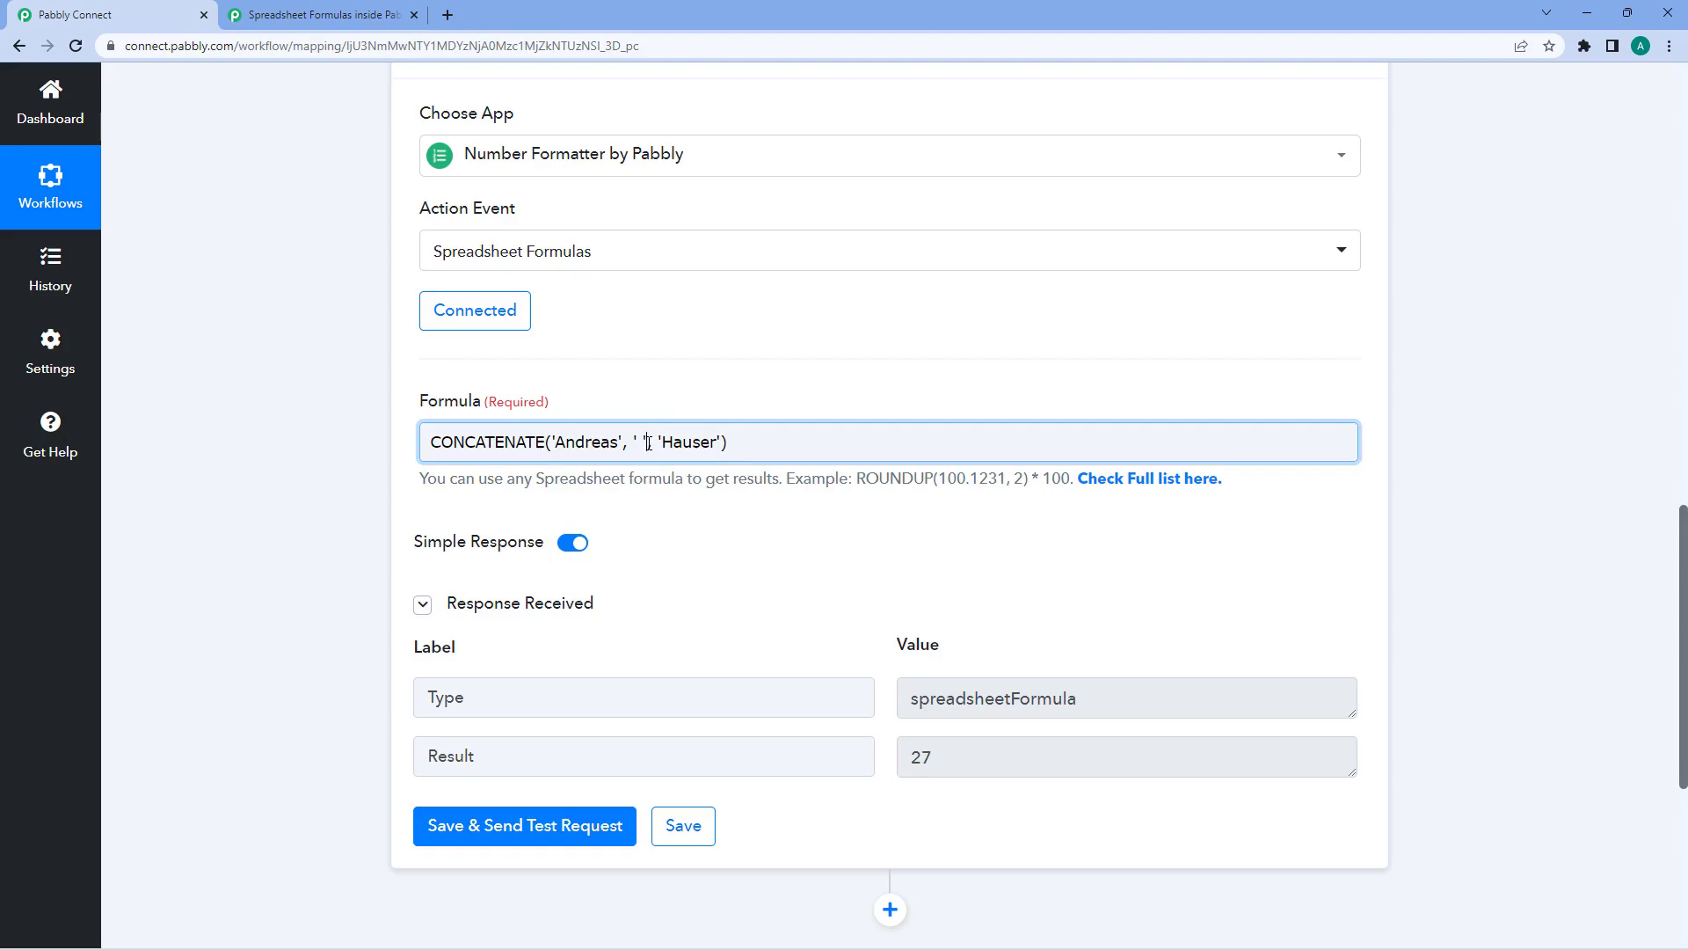
key(BackSpace)
key(BackSpace)
key(BackSpace)
key(BackSpace)
key(BackSpace)
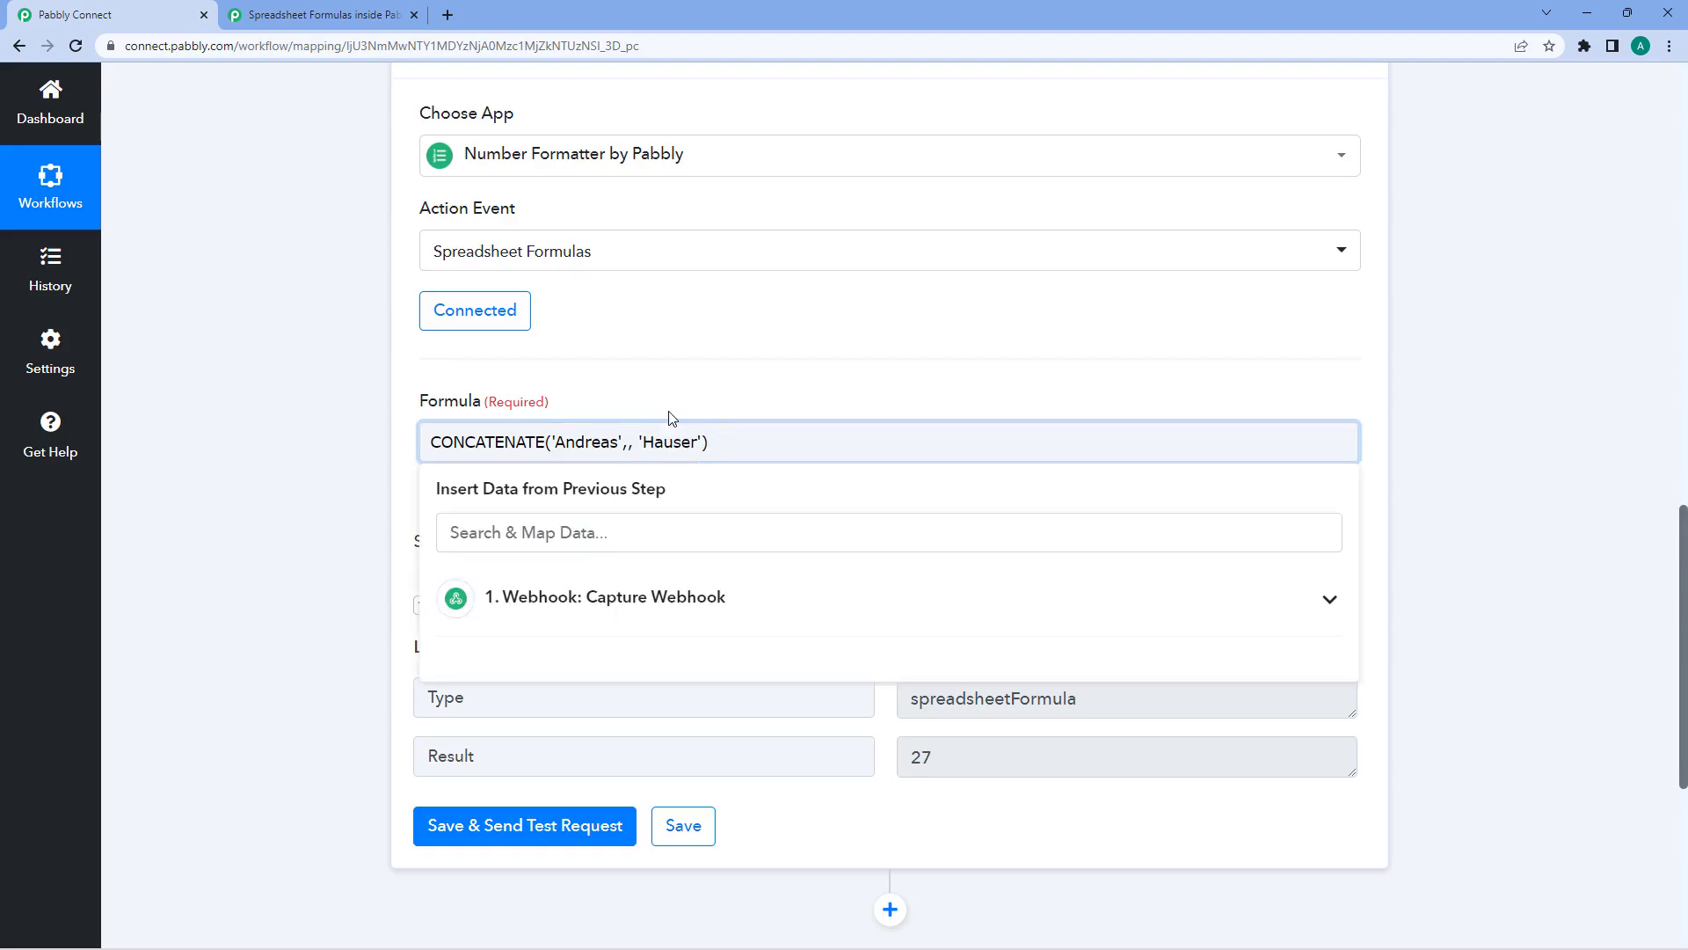
- Replace the two example names in the CONCATENATE formula with Demo and User
double_click(580, 441)
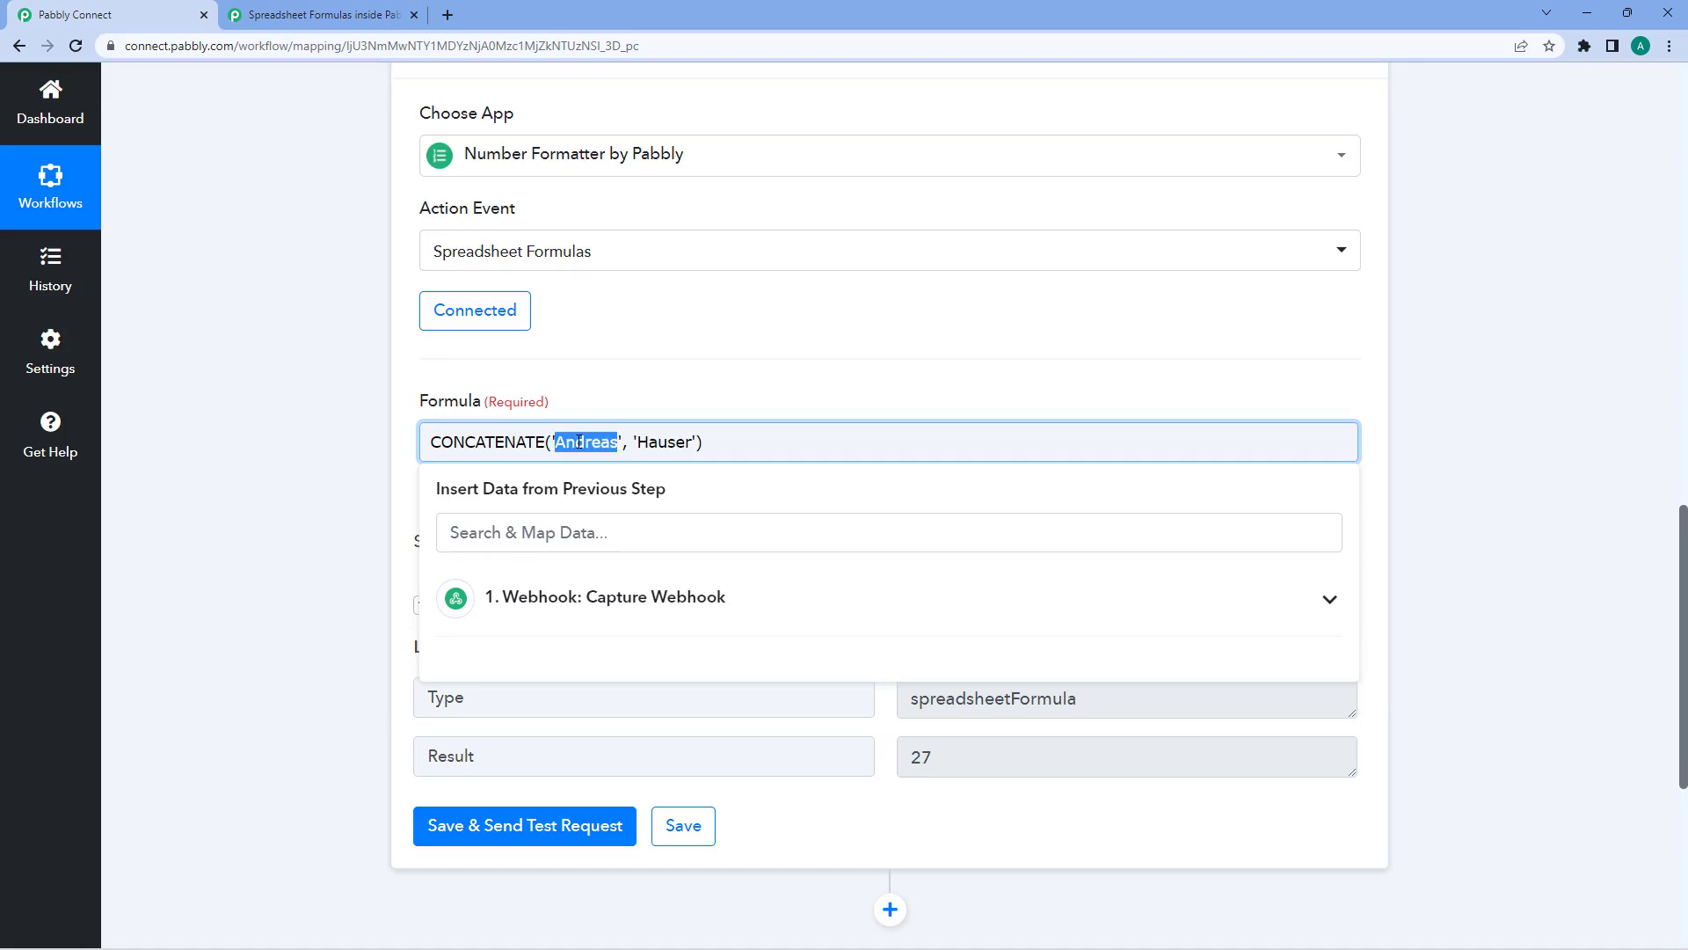
text(Demo)
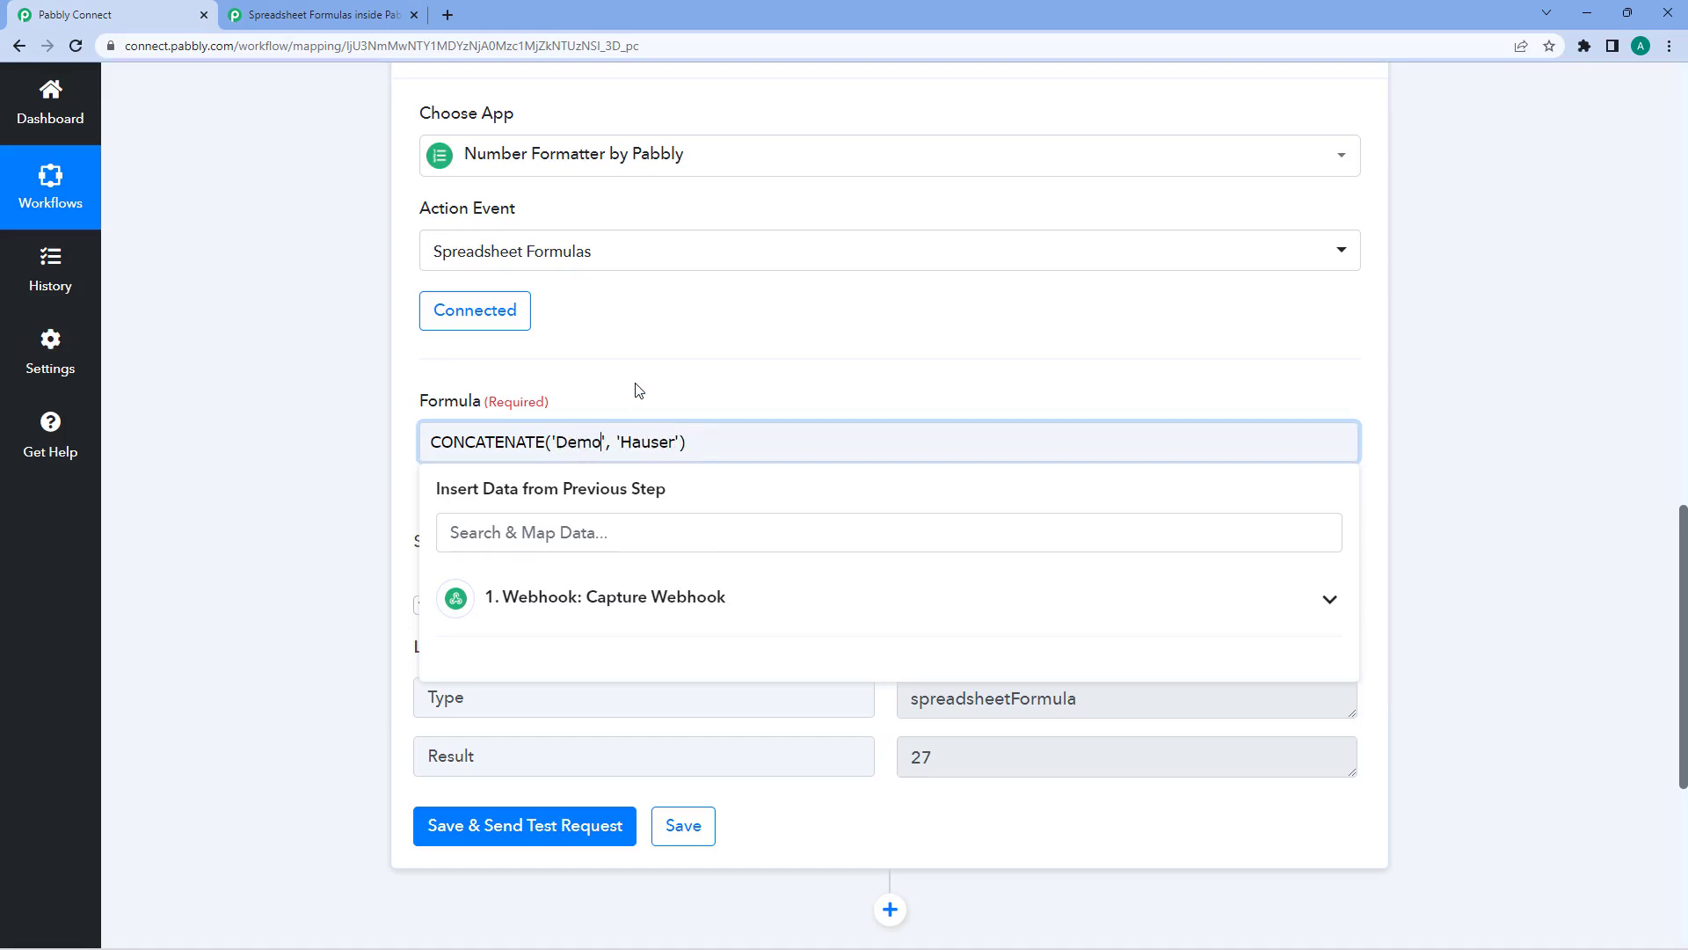
double_click(661, 437)
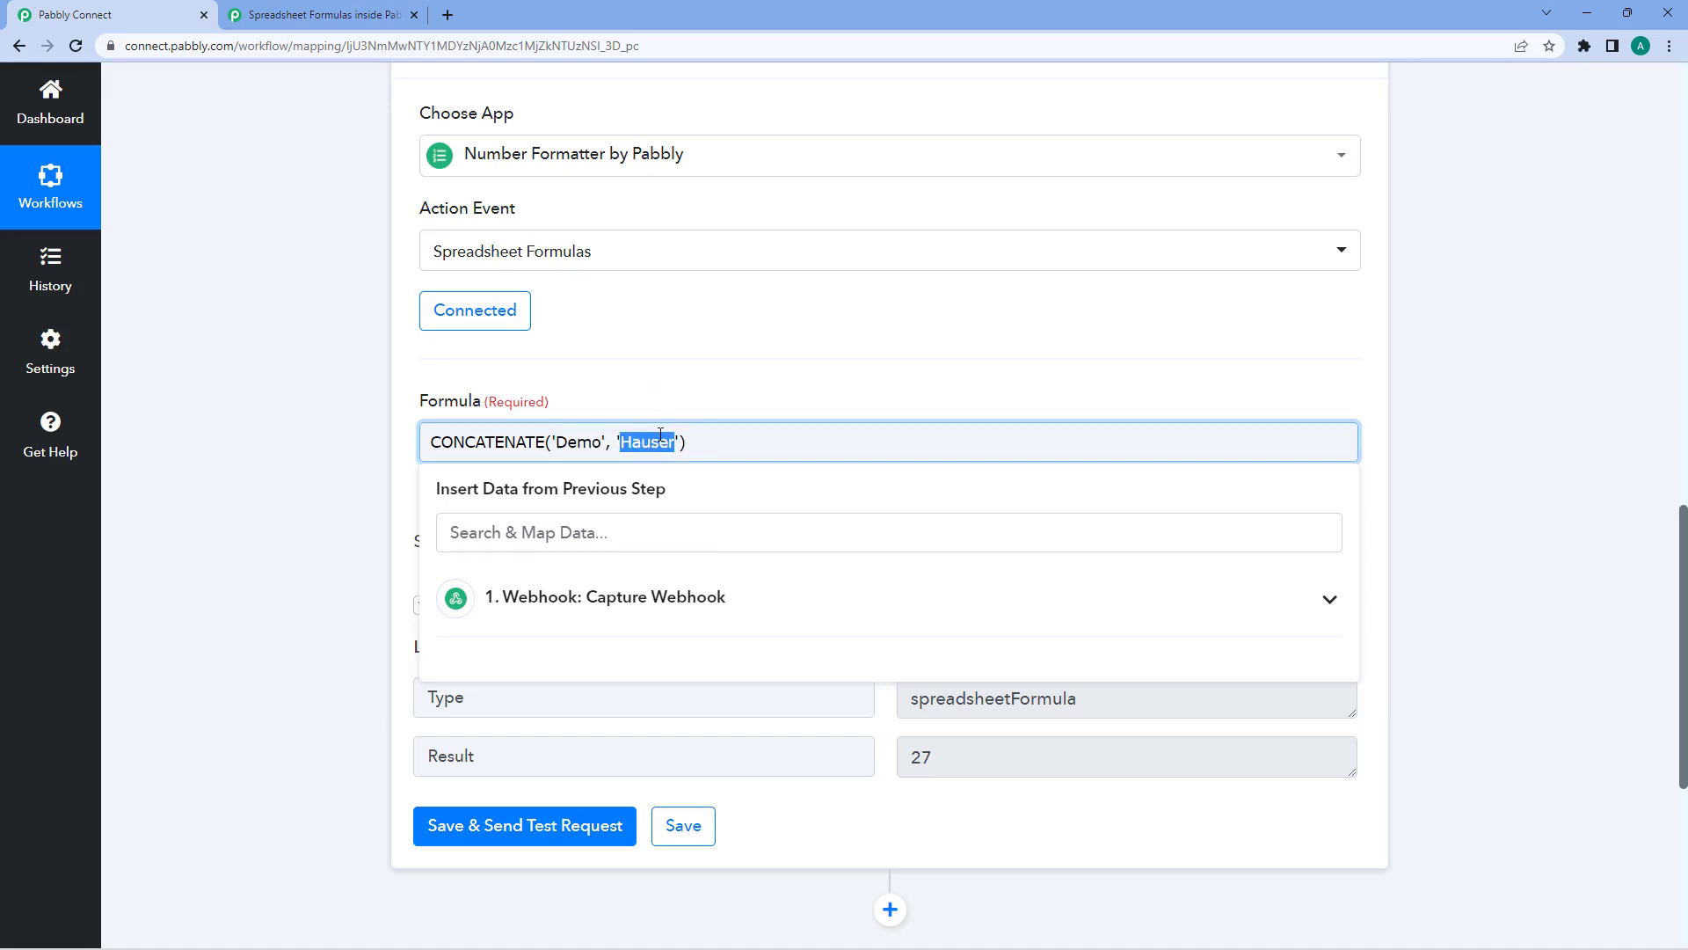
text(User)
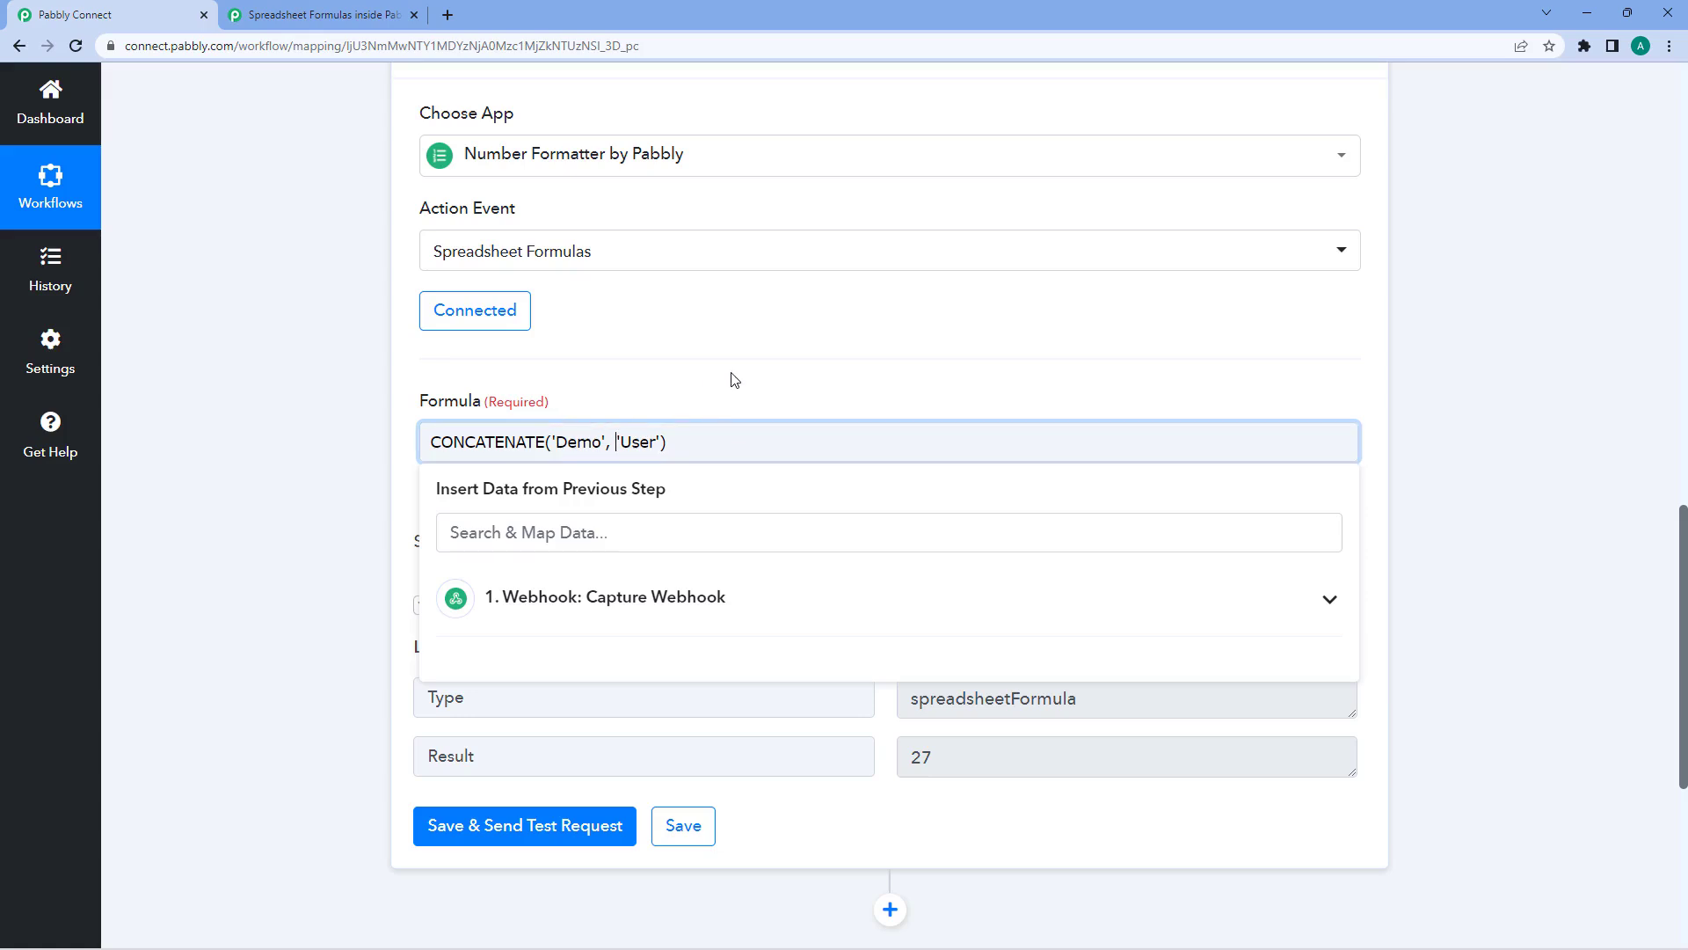
- Insert a single-space argument ' ' between 'Demo' and 'User' in the CONCATENATE formula
key(Left)
text('<)
key(BackSpace)
text(,)
click(735, 379)
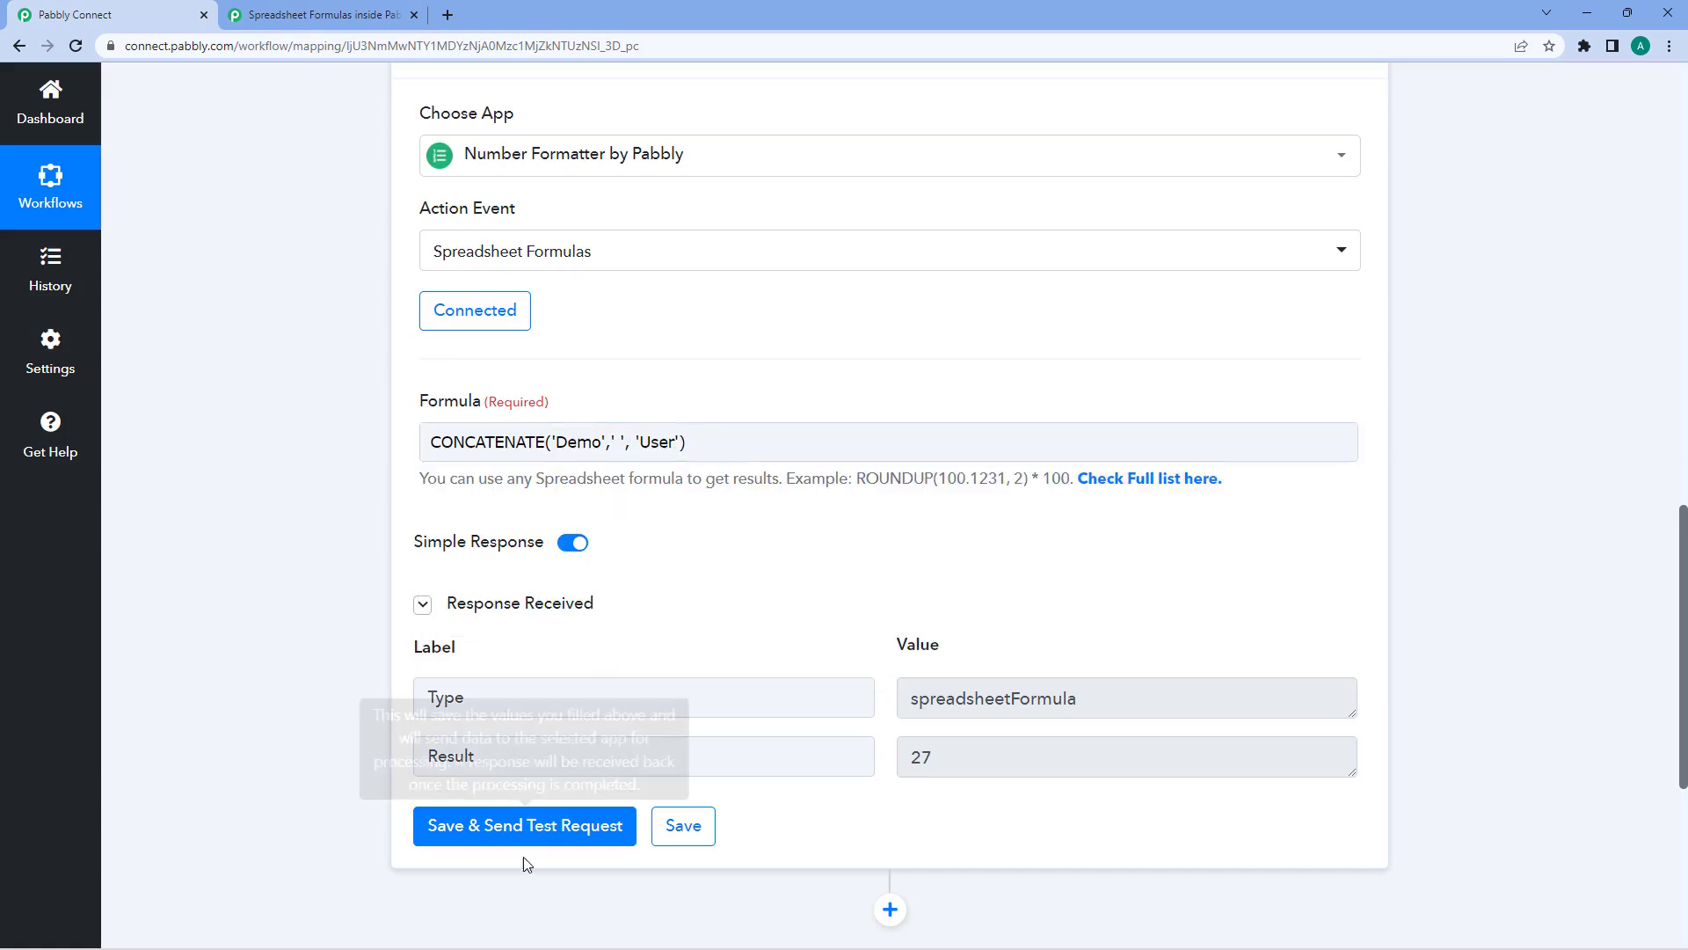
- Send a test request for the CONCATENATE formula, check the returned Result and go back to the supported formulas list
click(539, 831)
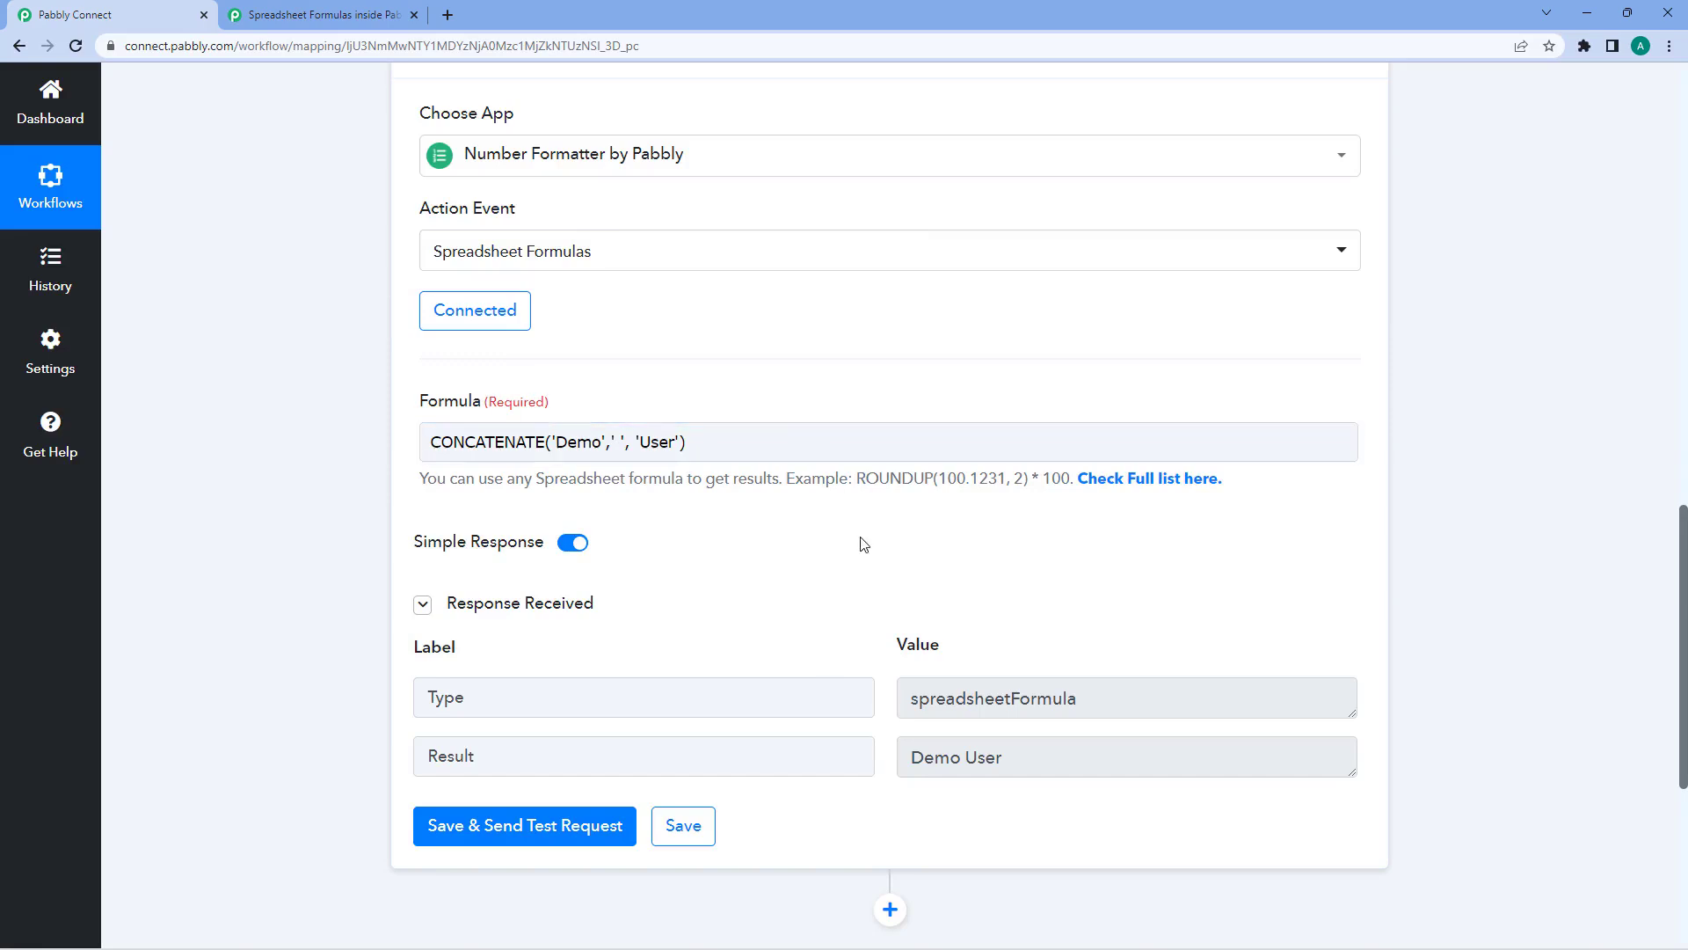
drag(1010, 757, 891, 770)
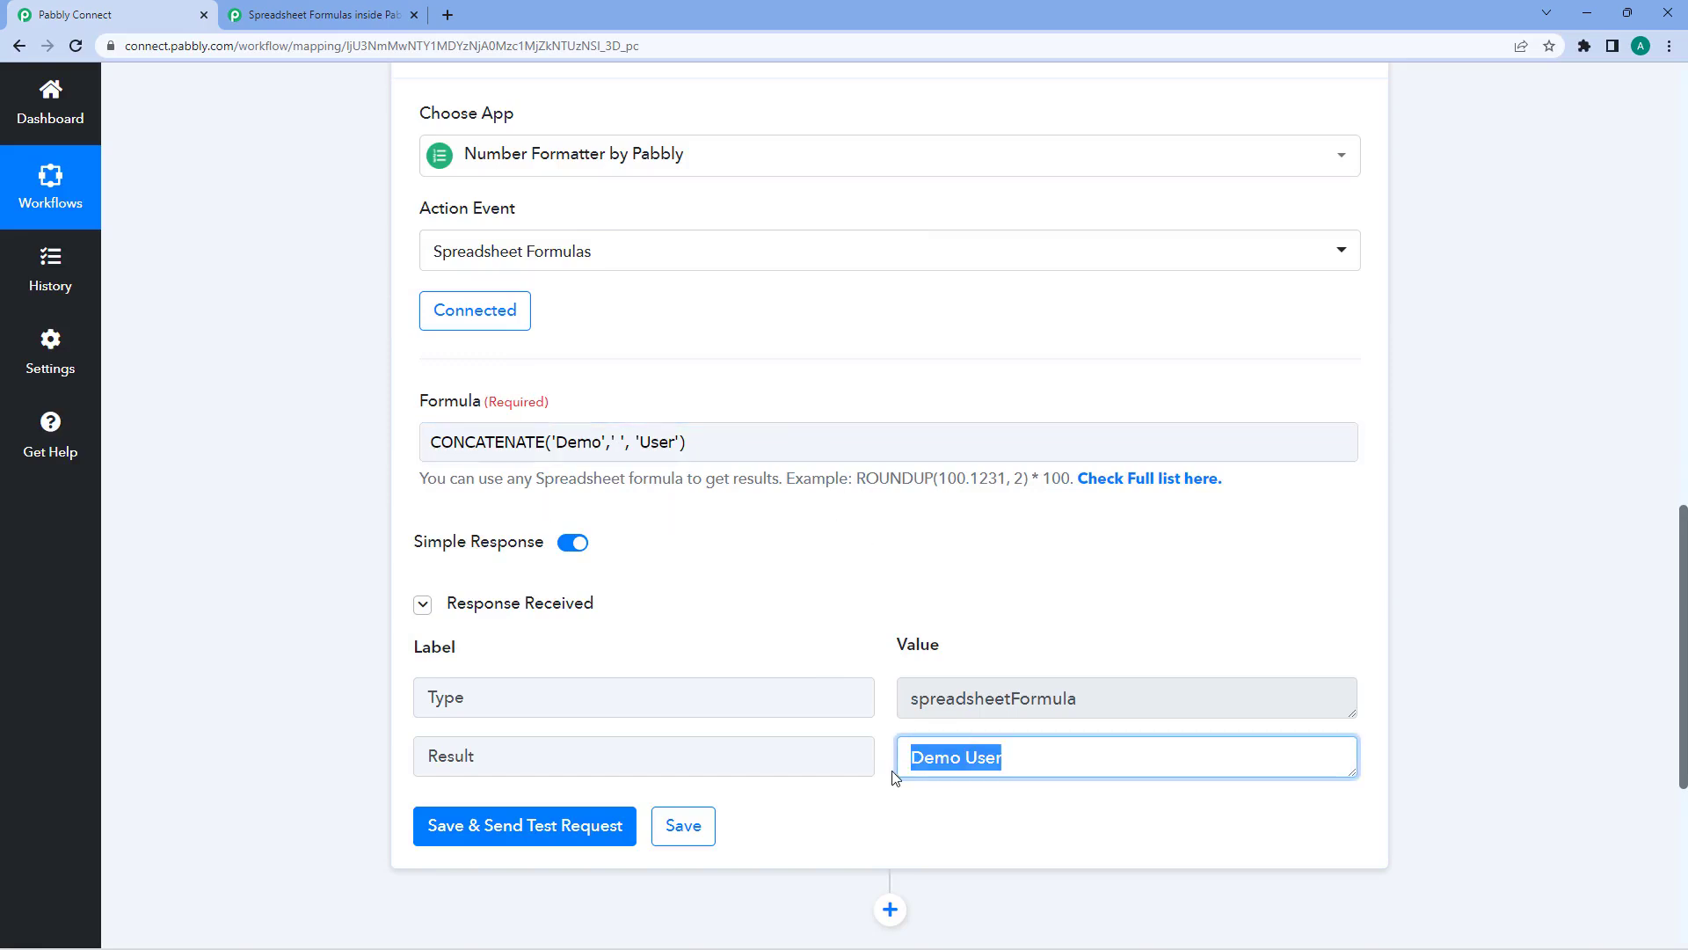
click(837, 656)
click(374, 10)
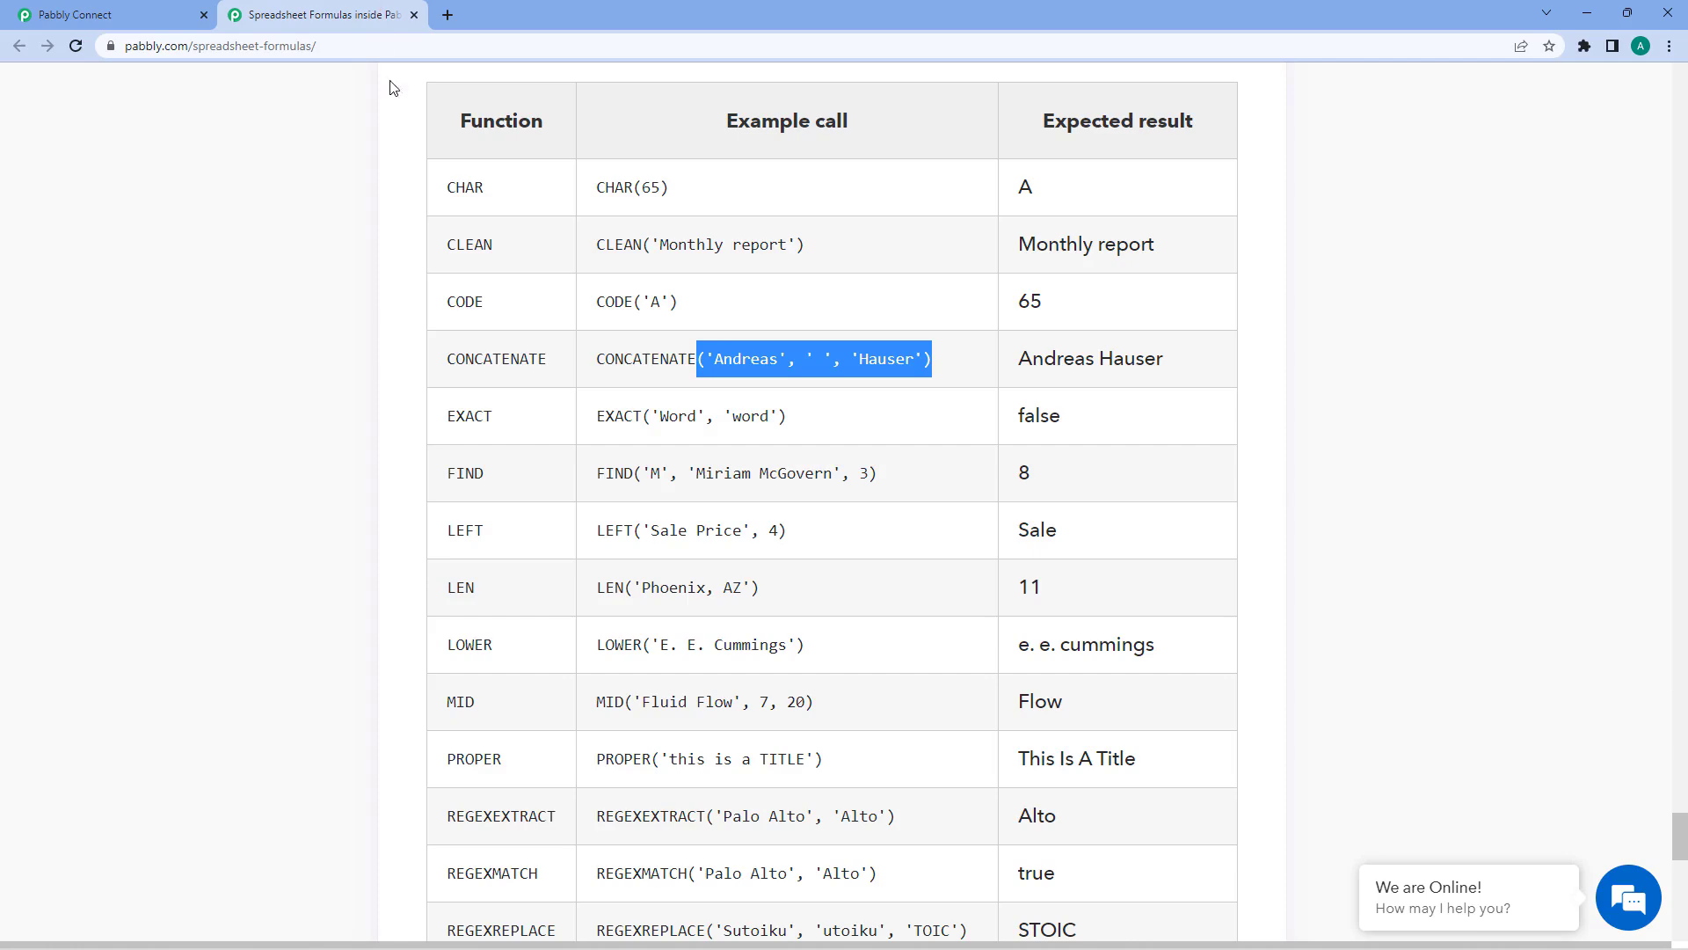
- Look through the supported formulas list from the TEXT functions back up to the DATE functions
scroll(387, 467, down, 1)
scroll(388, 467, up, 9)
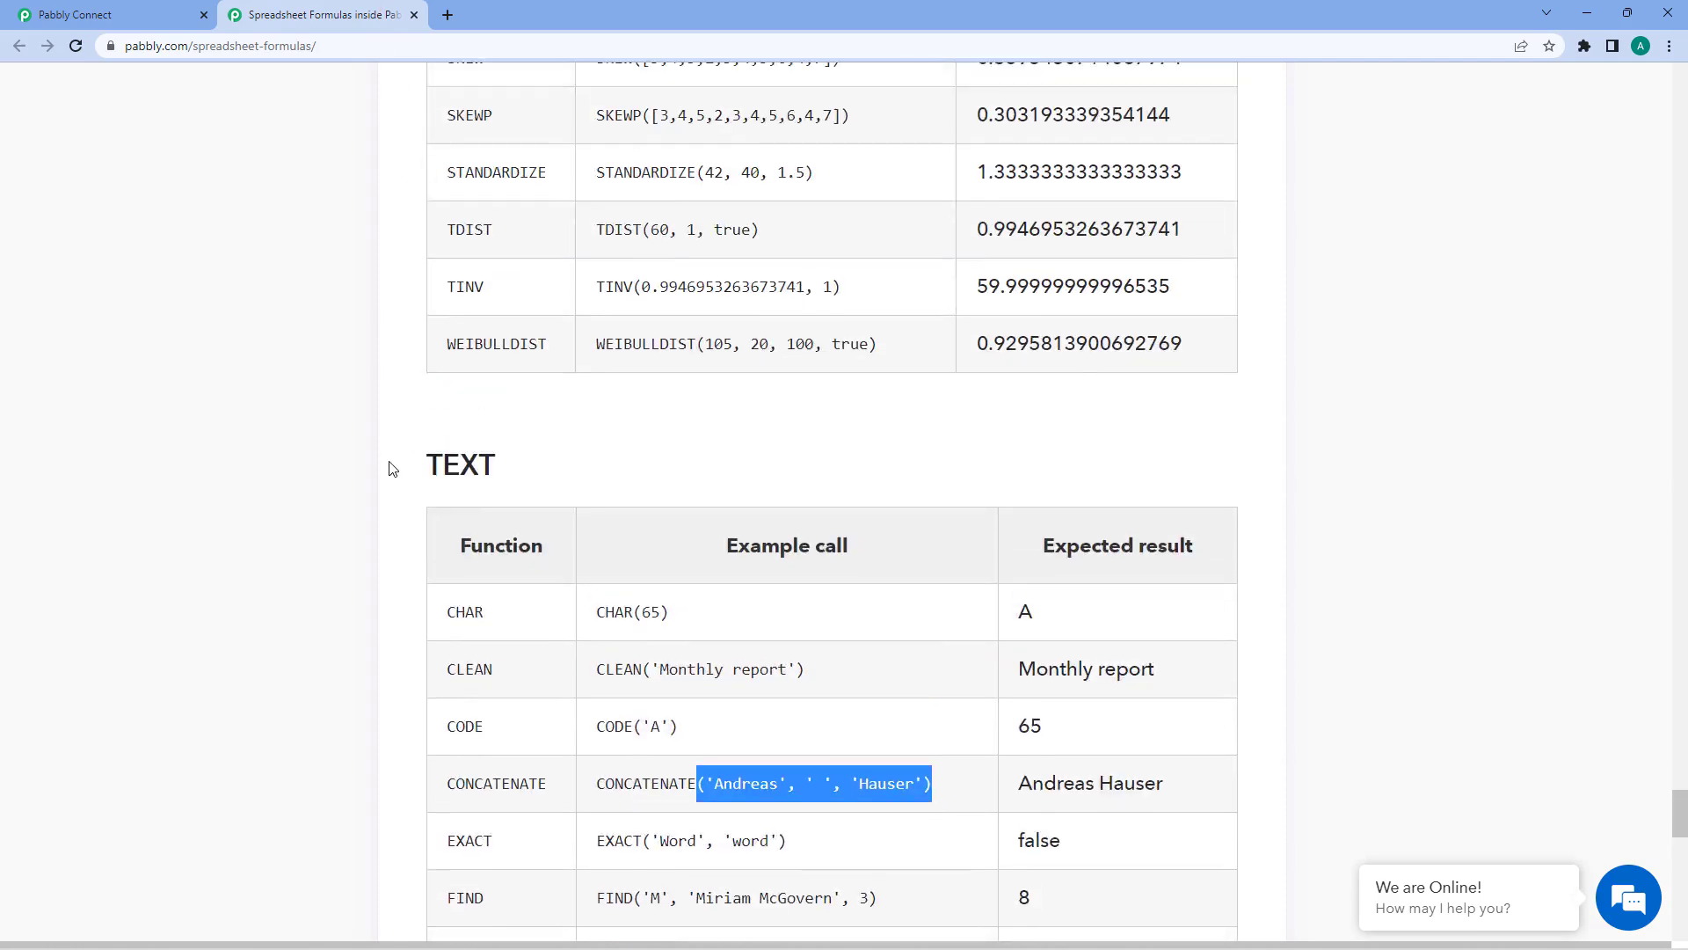
scroll(393, 468, up, 15)
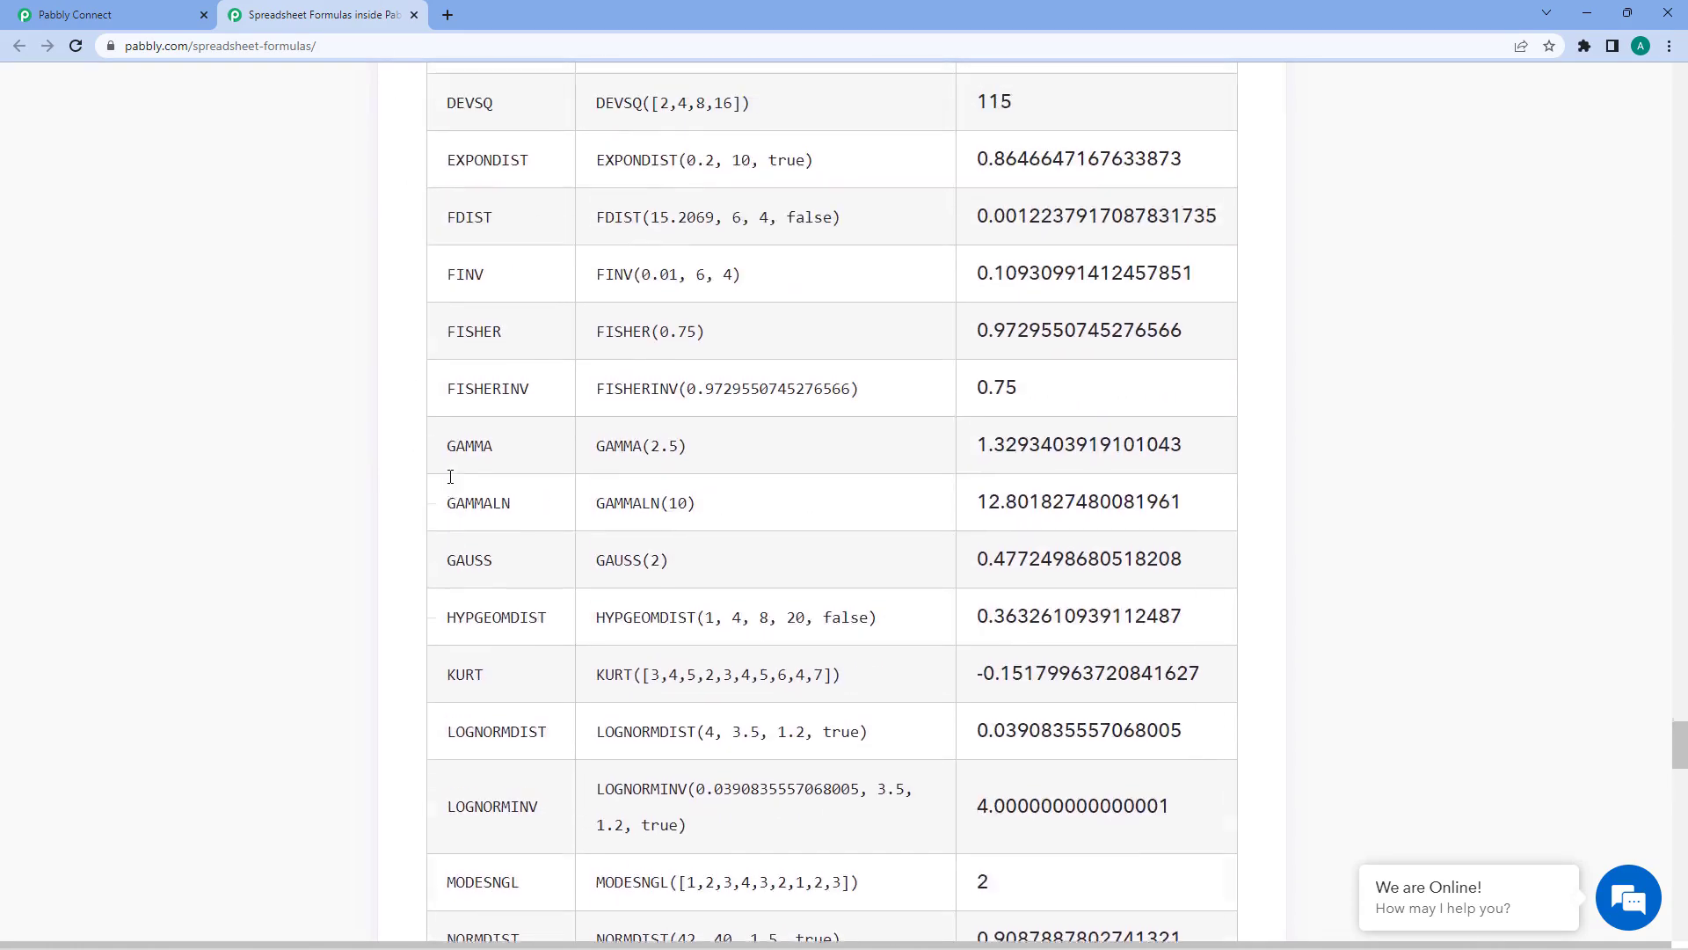
scroll(383, 501, up, 15)
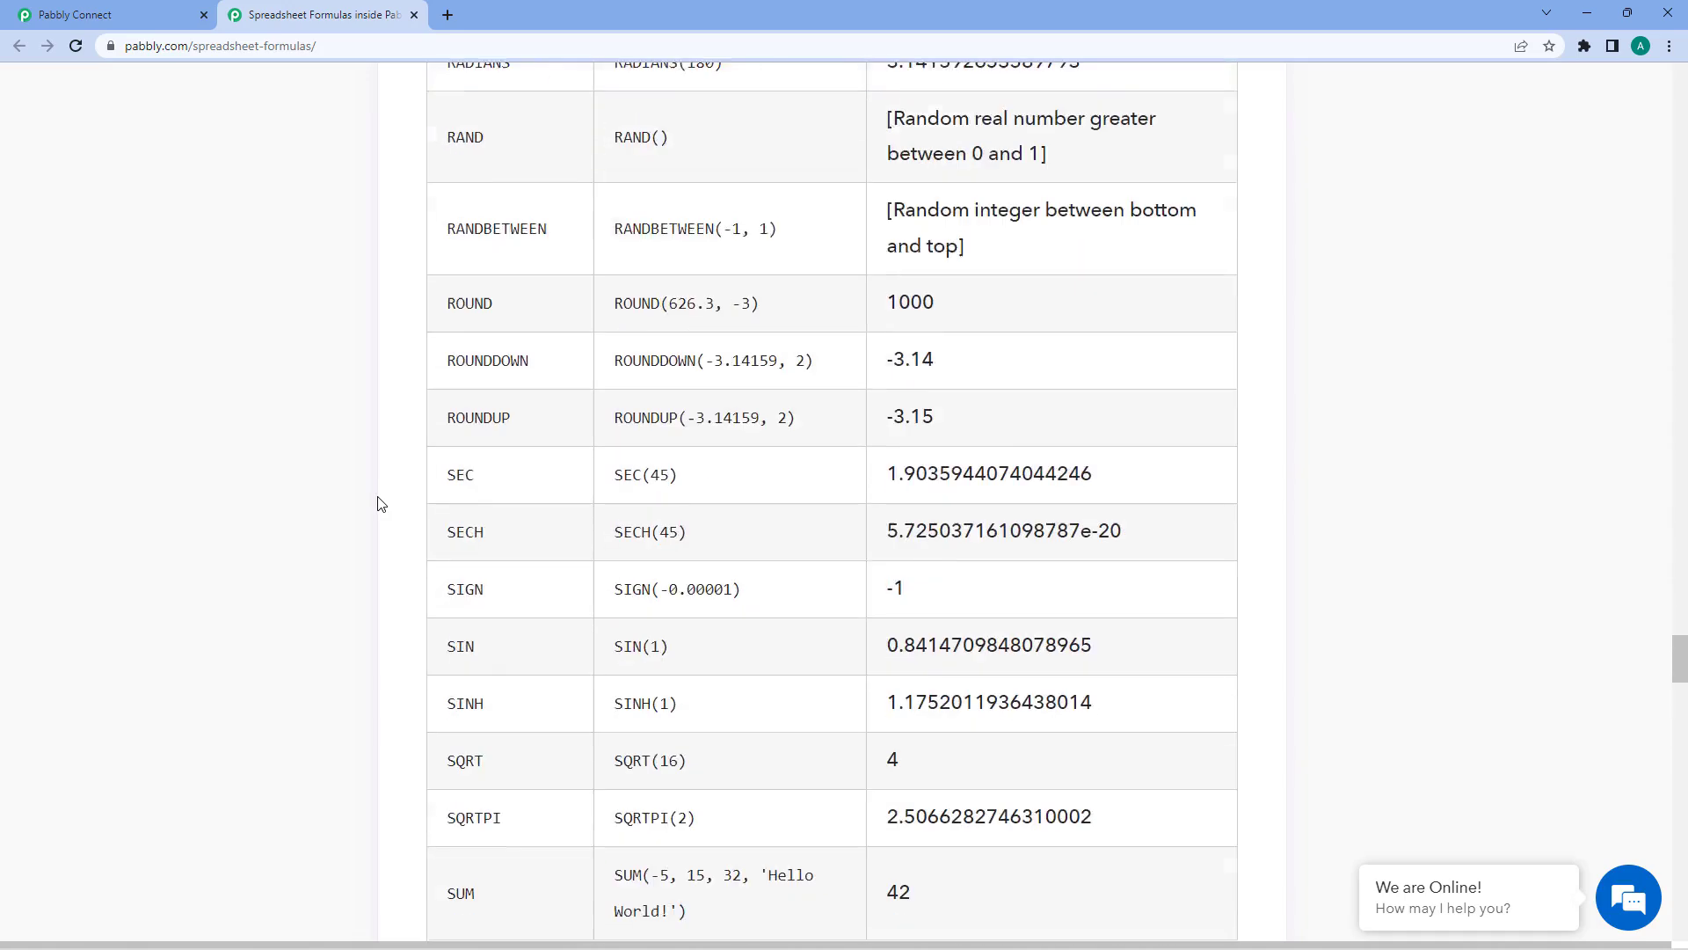
scroll(381, 503, up, 5)
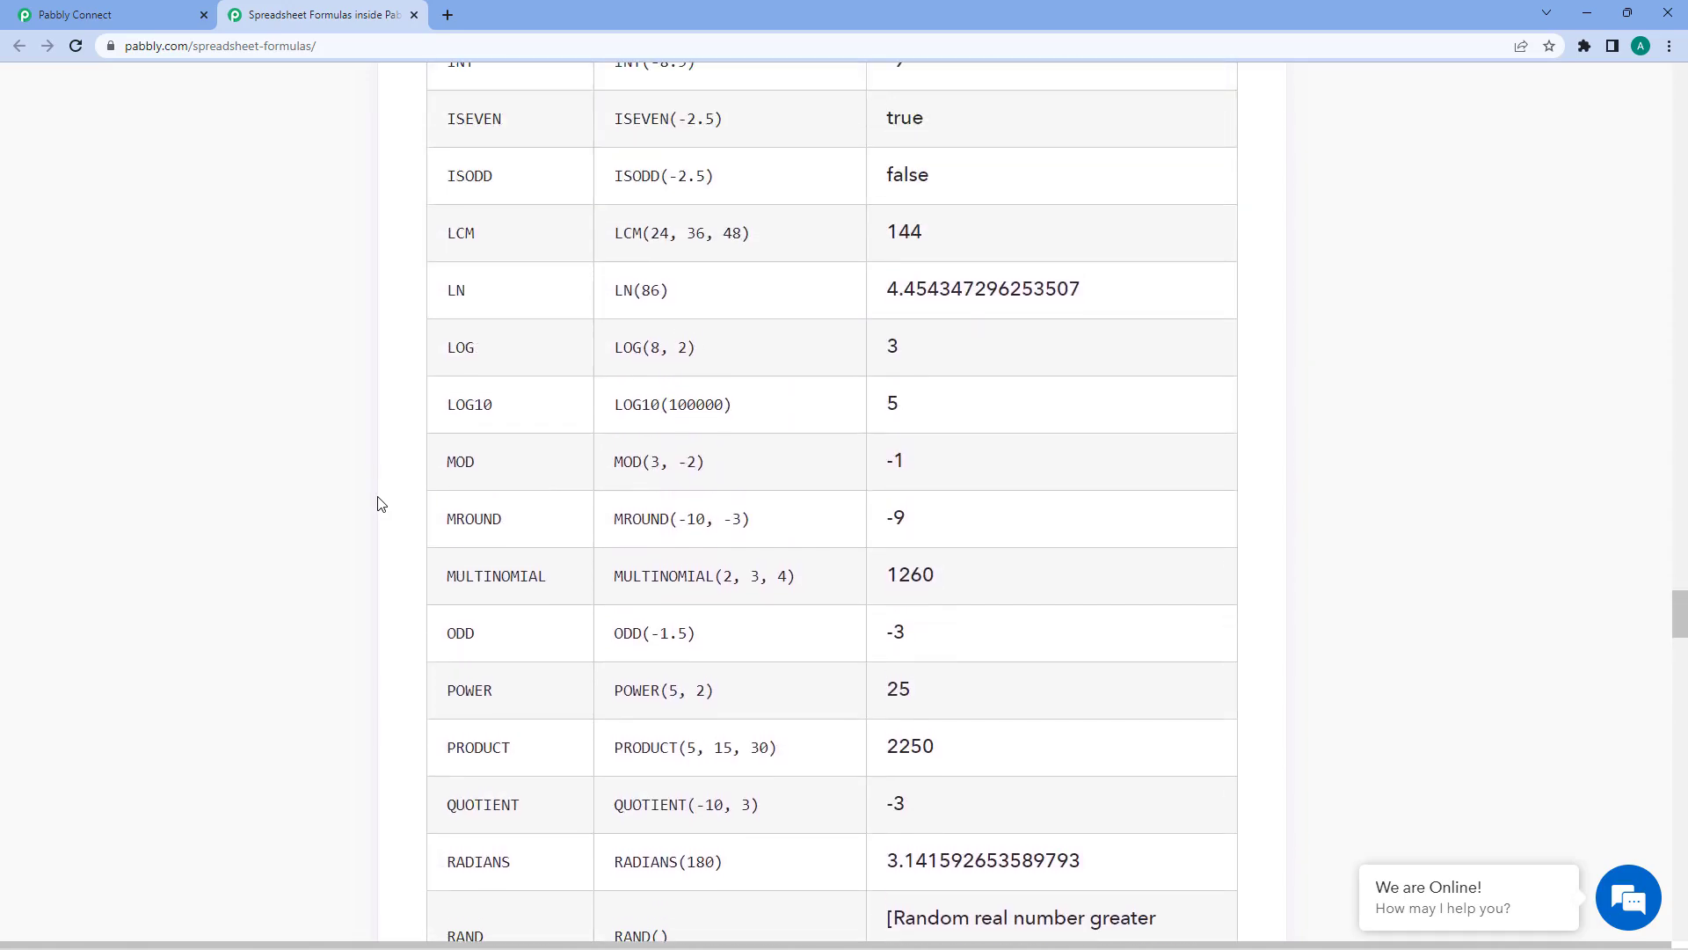
click(154, 16)
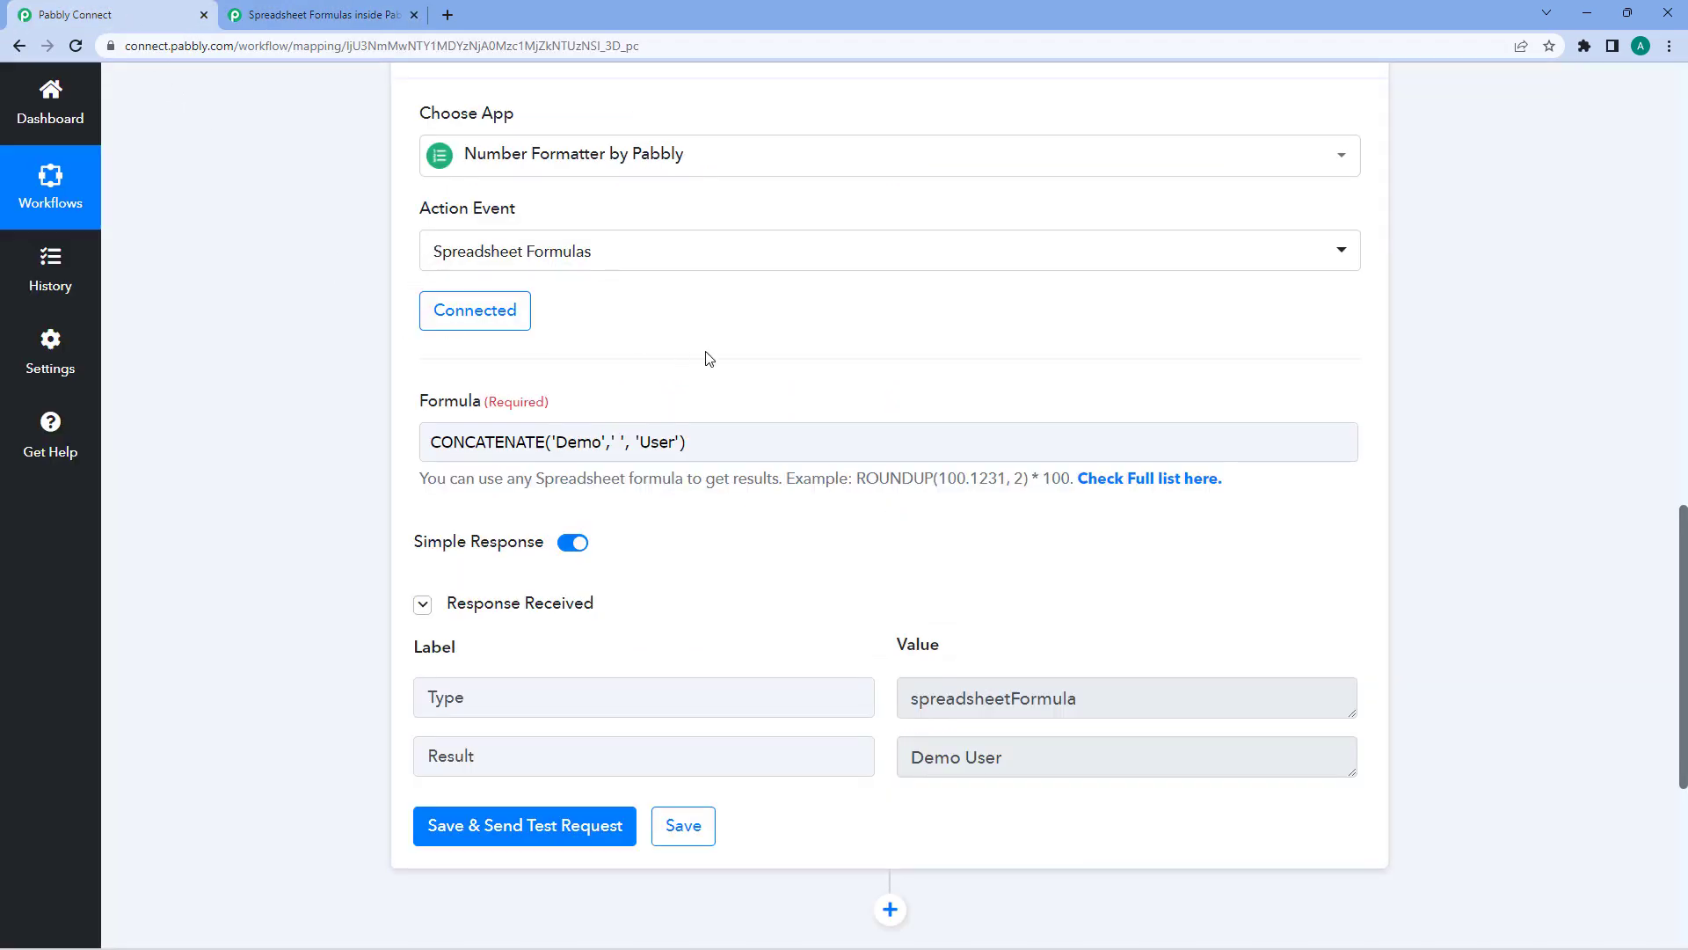
click(380, 7)
scroll(363, 484, up, 11)
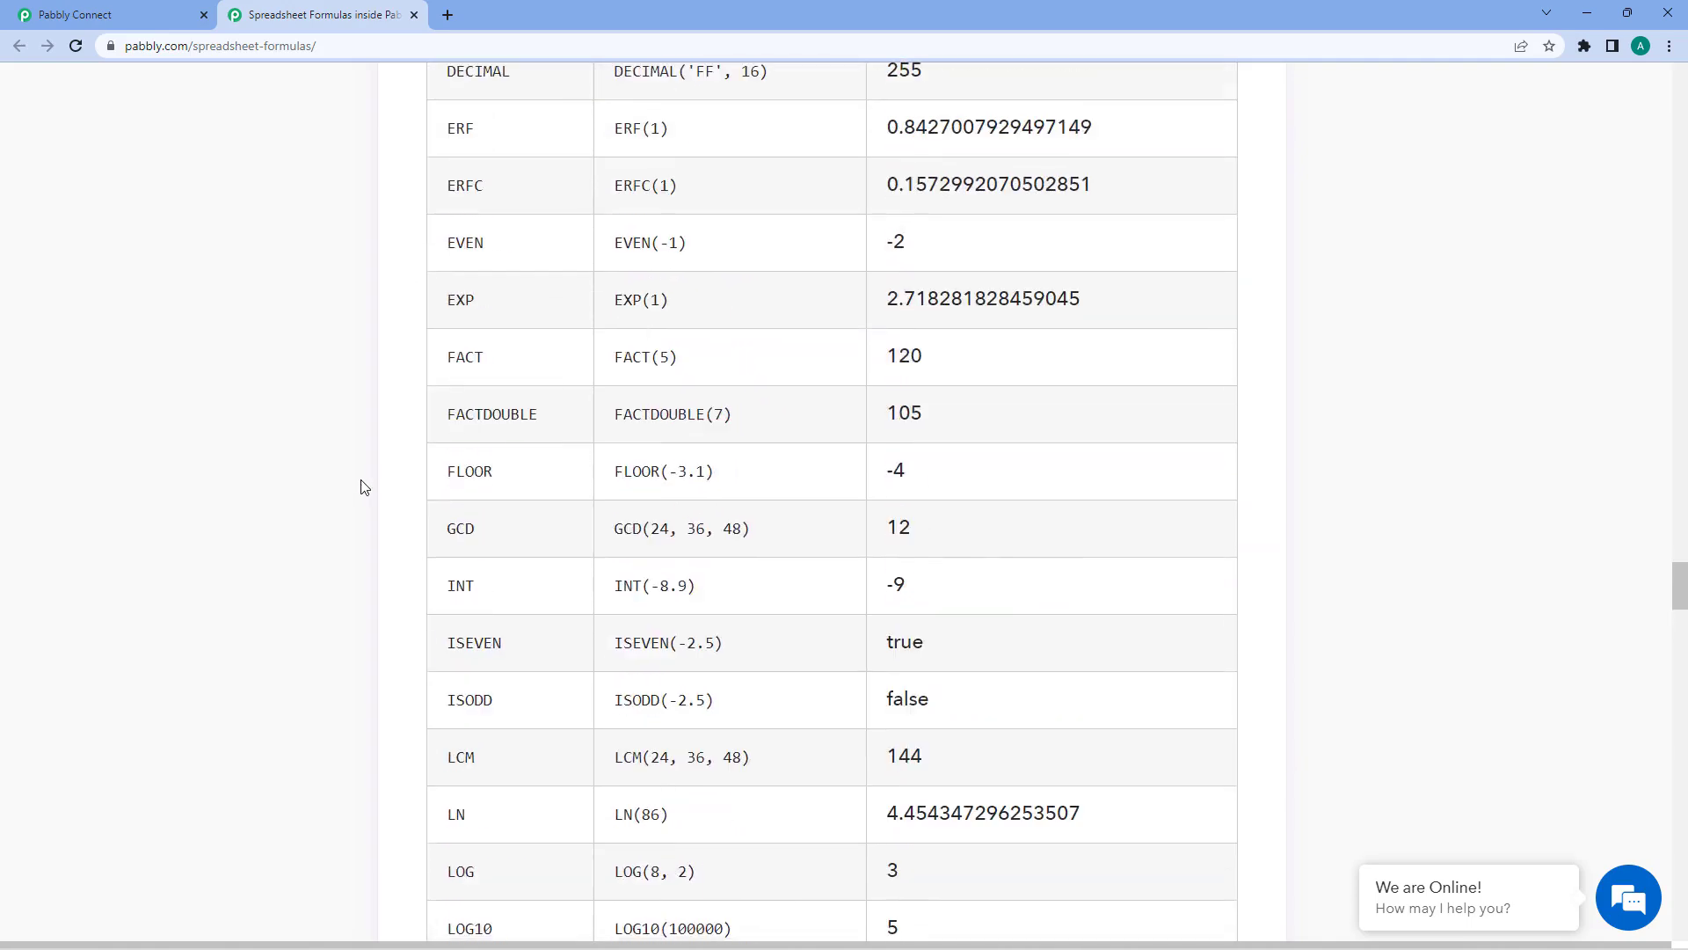
scroll(364, 486, up, 20)
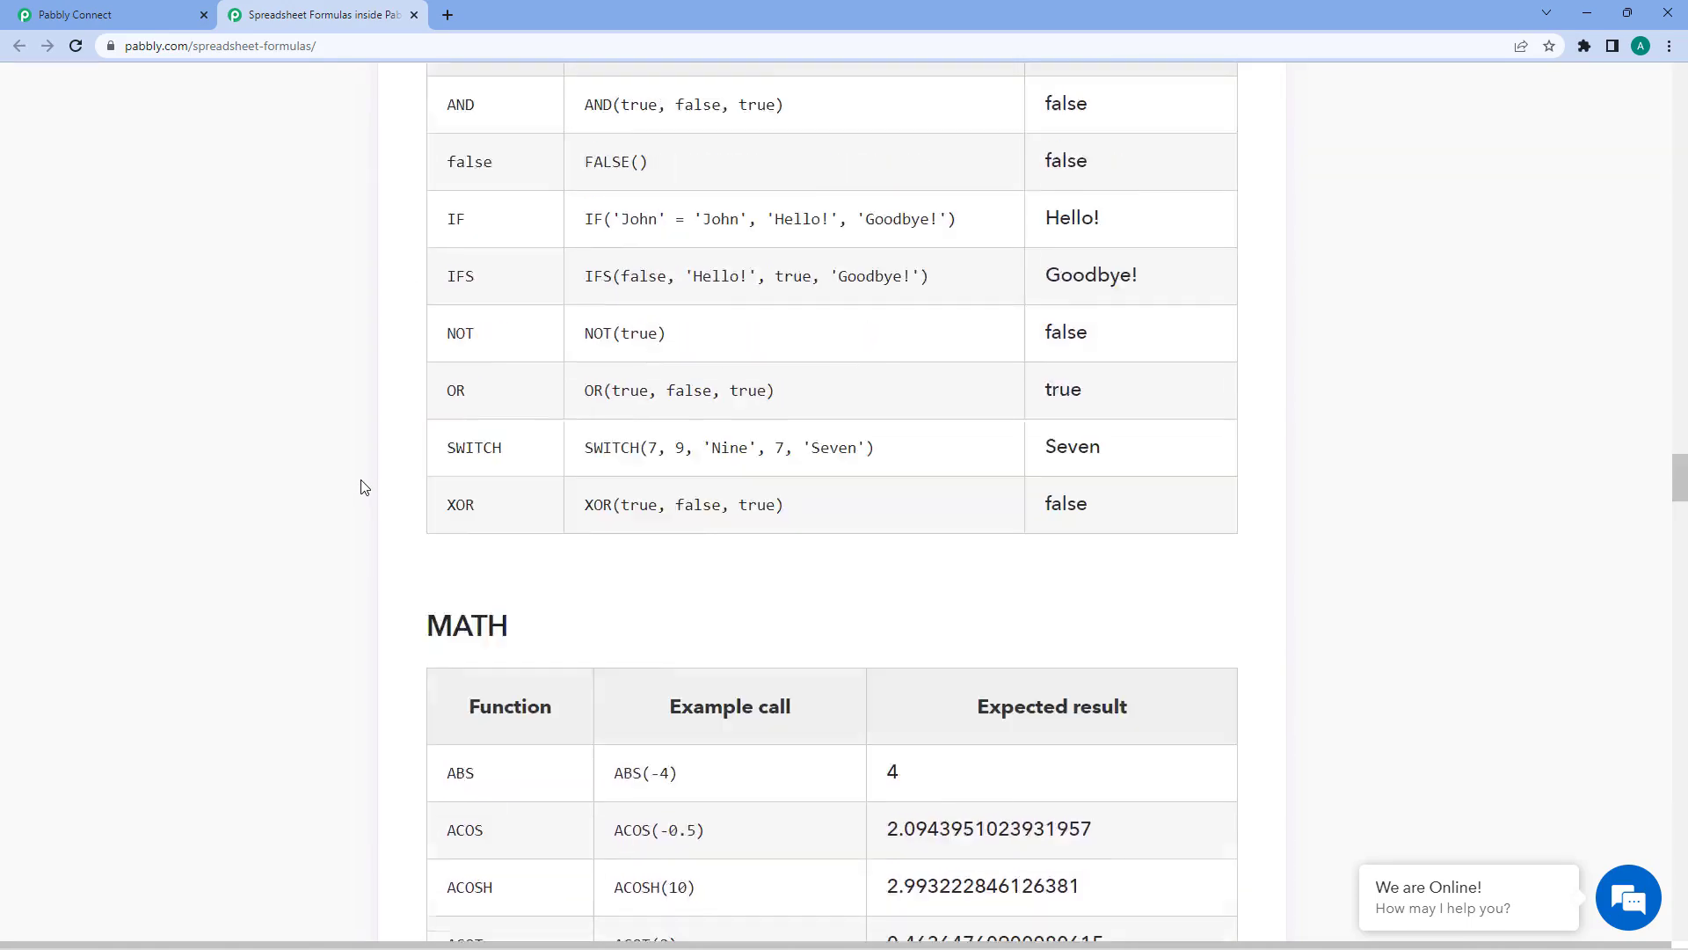
scroll(364, 487, up, 20)
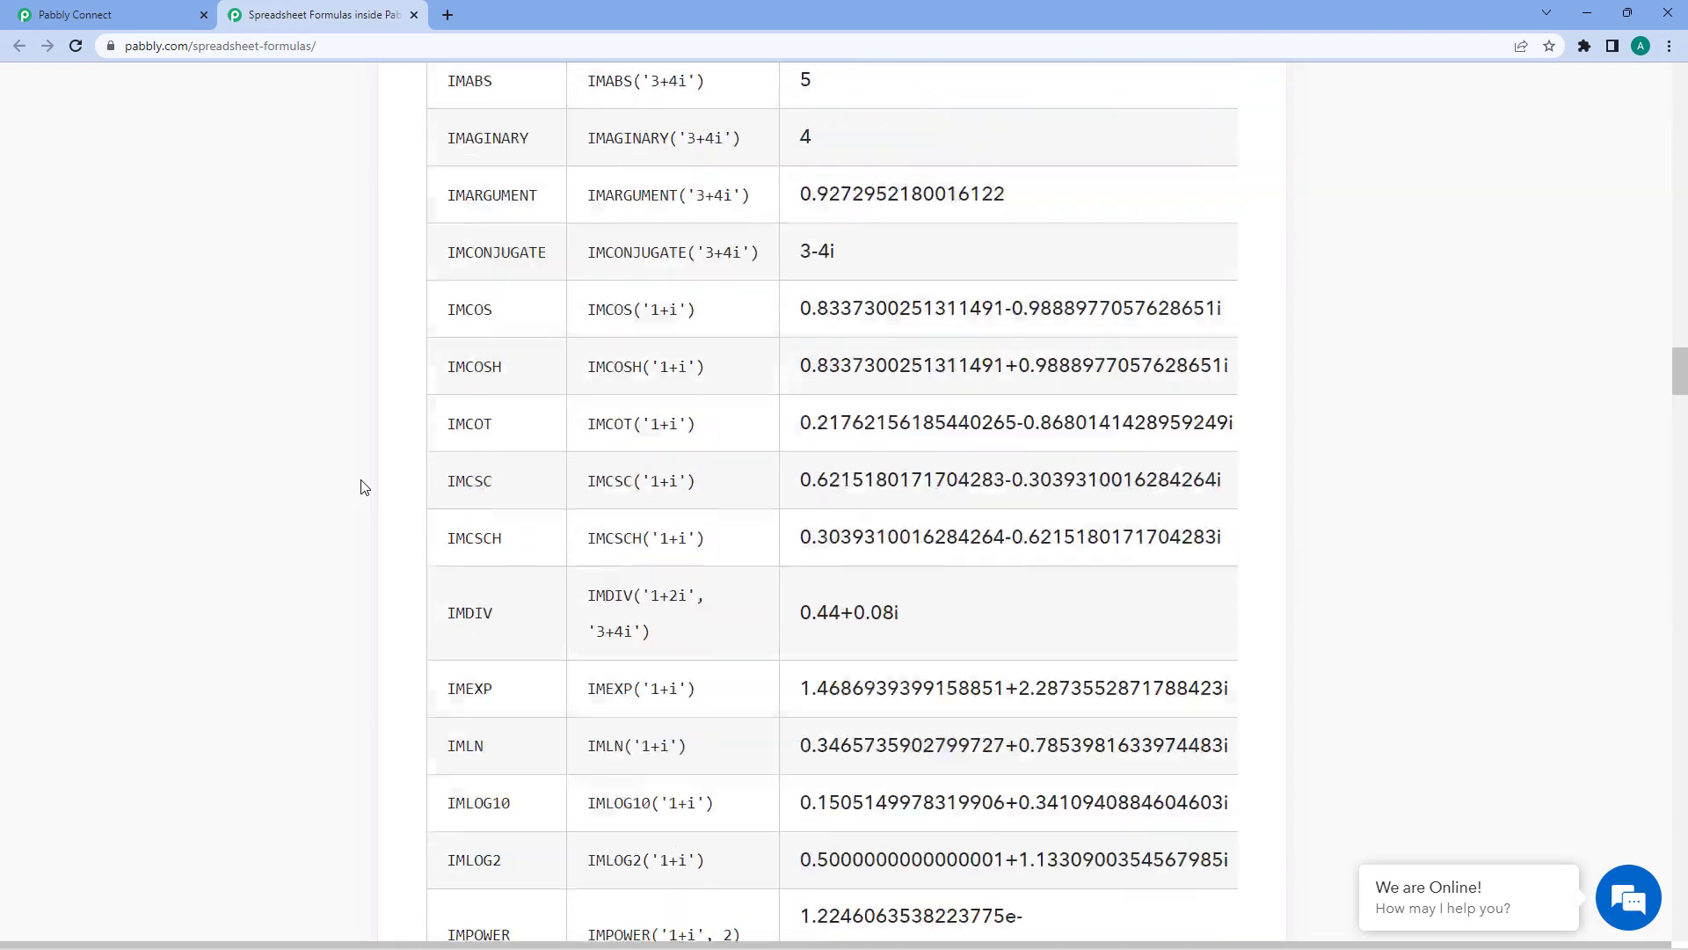
scroll(364, 486, up, 20)
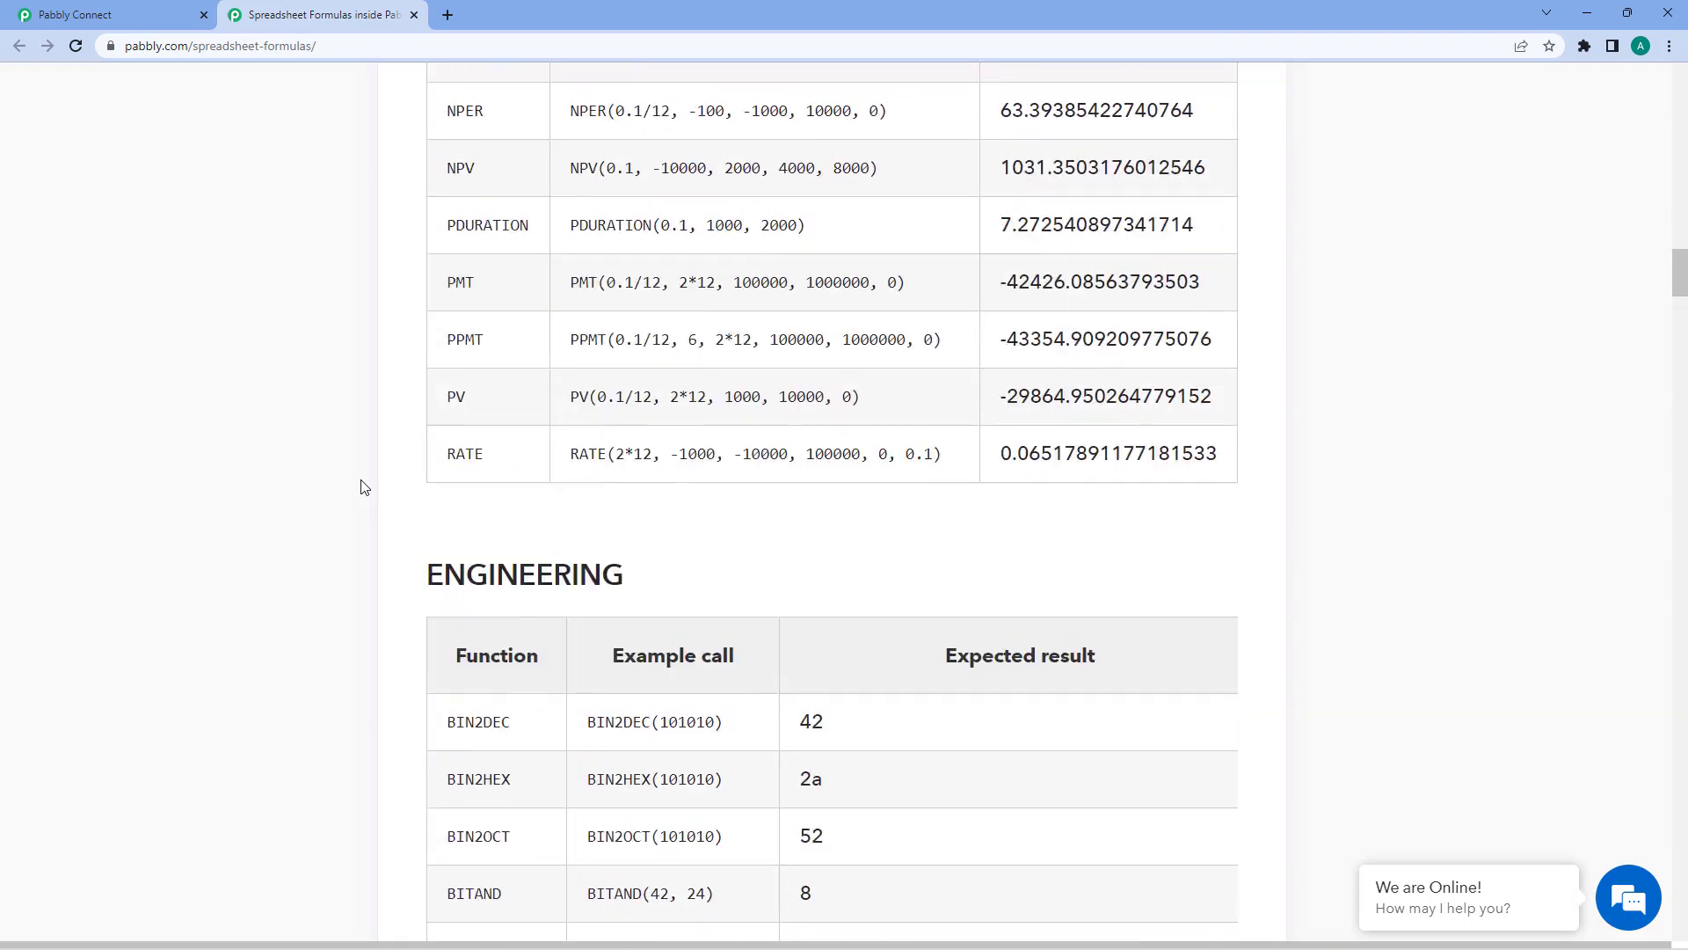
scroll(363, 486, up, 20)
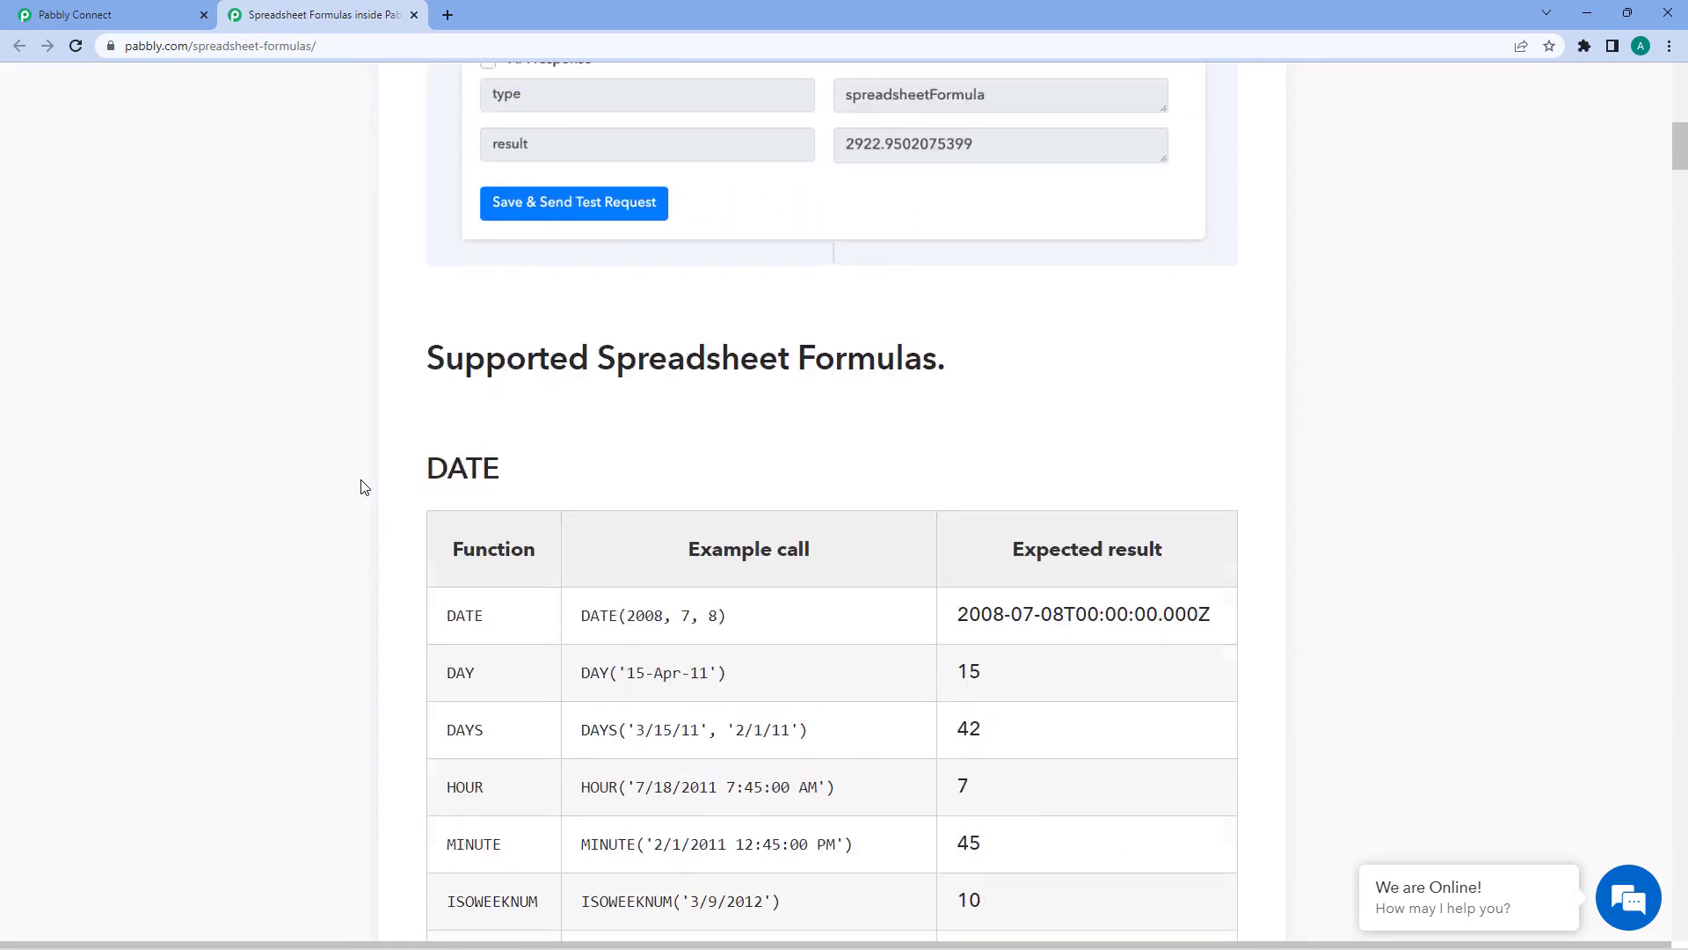
- Copy the TODAY() example call from the DATE functions table
scroll(363, 487, down, 1)
scroll(363, 486, down, 1)
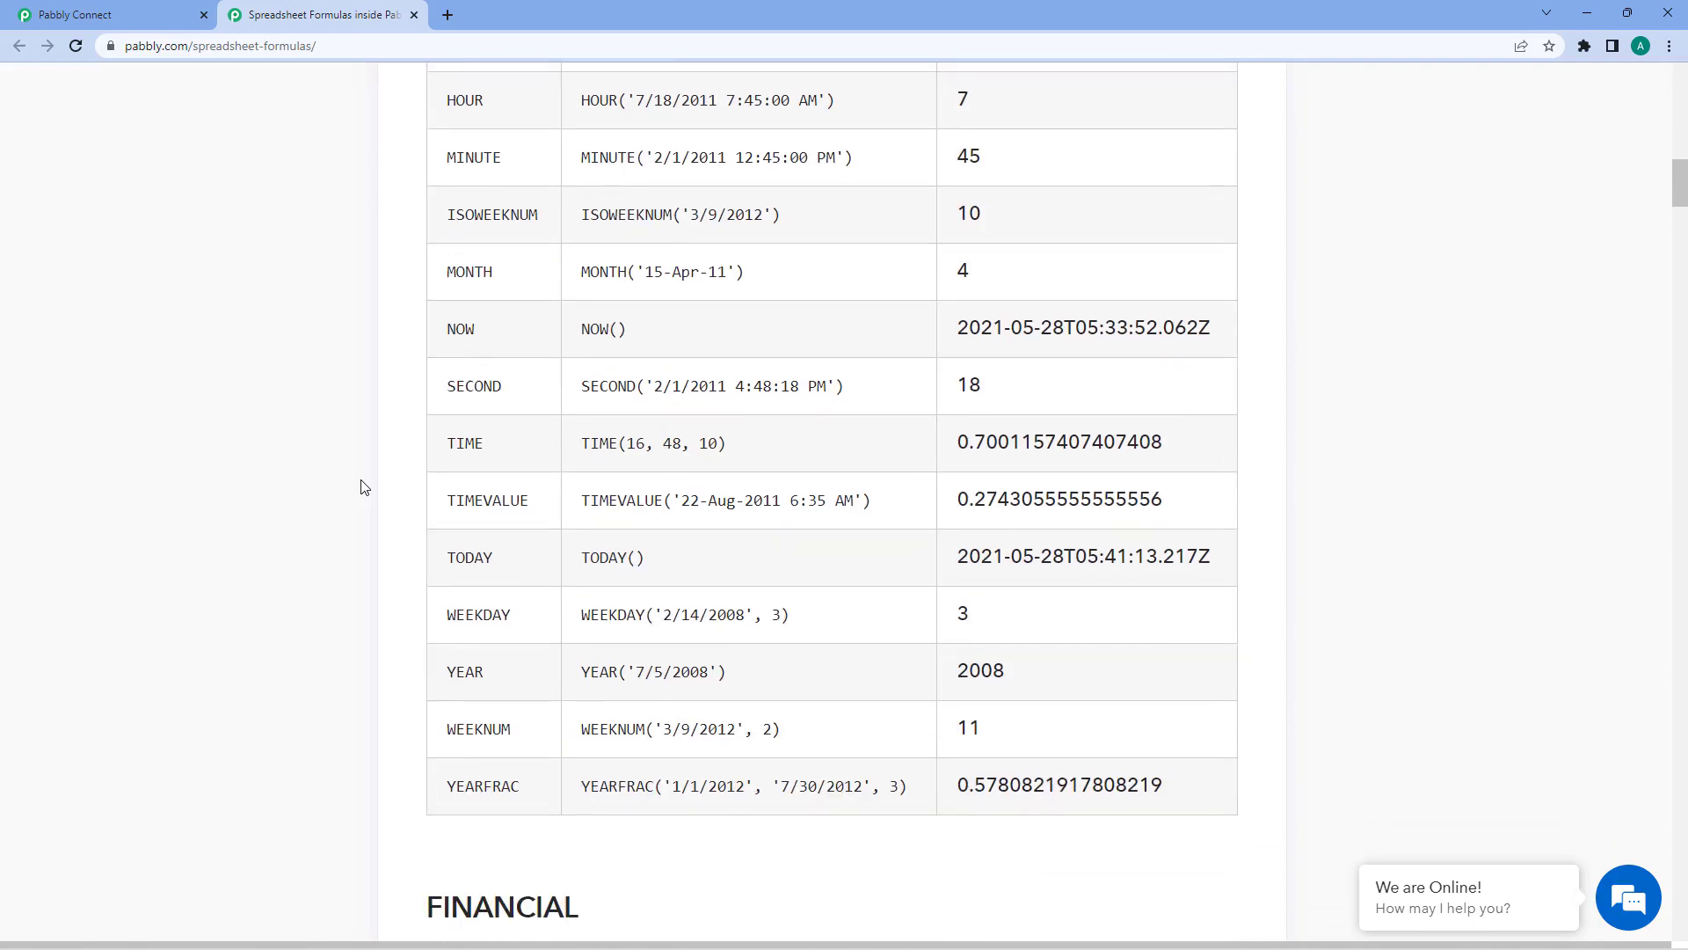
scroll(363, 486, down, 1)
scroll(363, 486, down, 1)
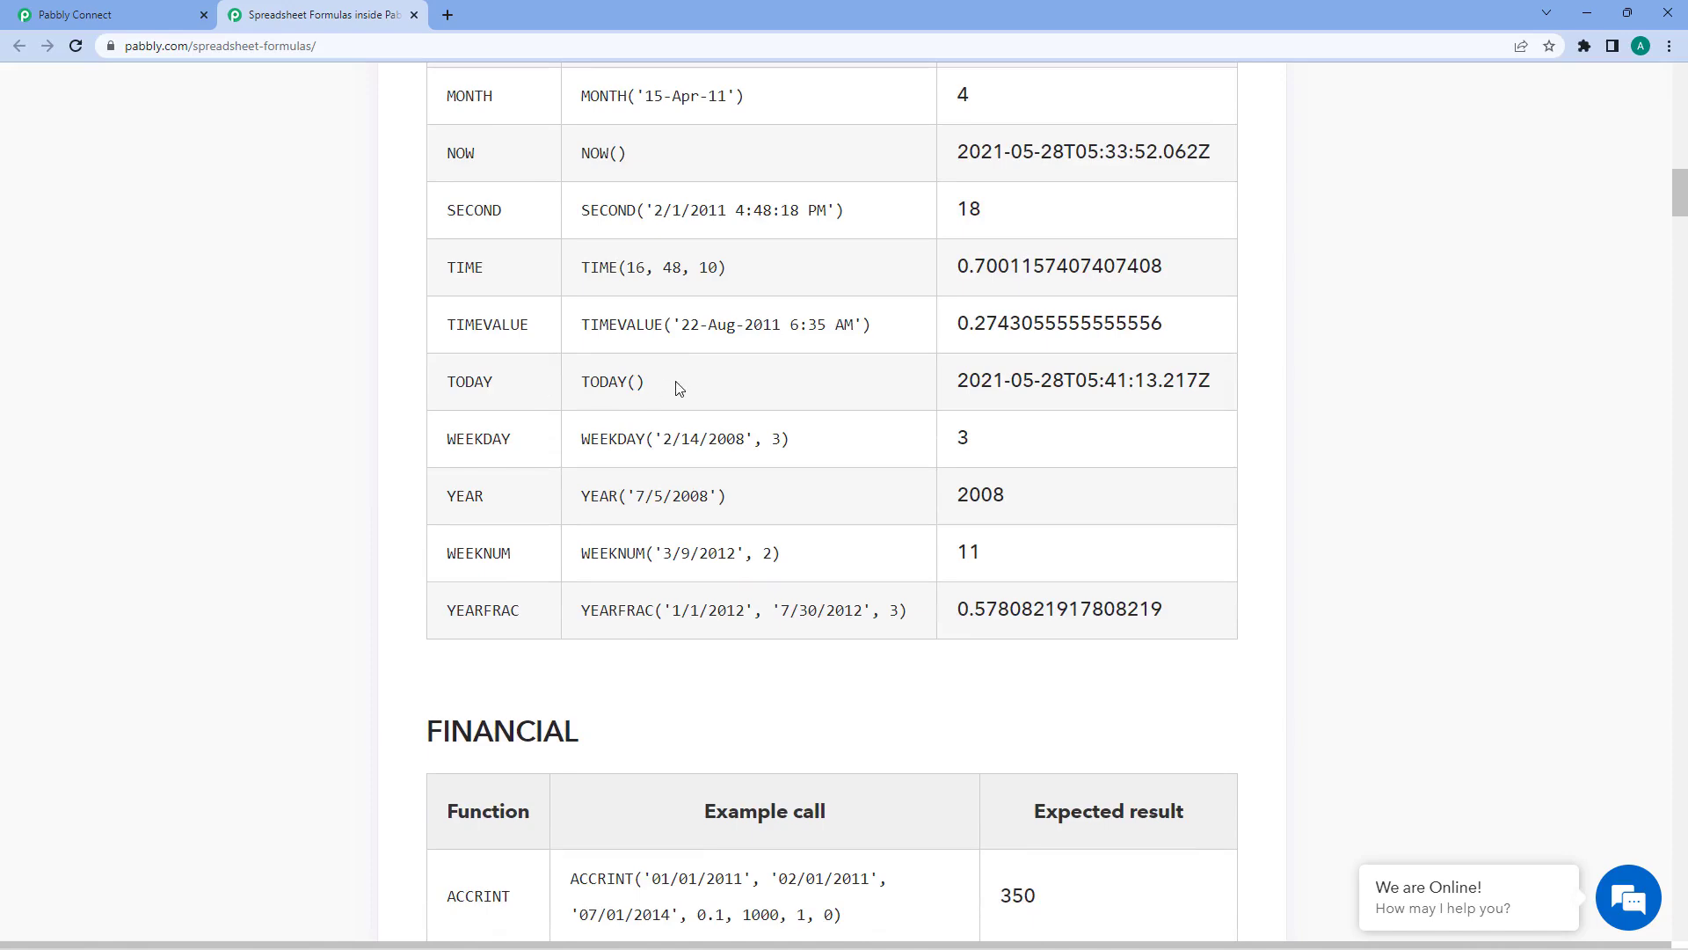
drag(678, 387, 580, 383)
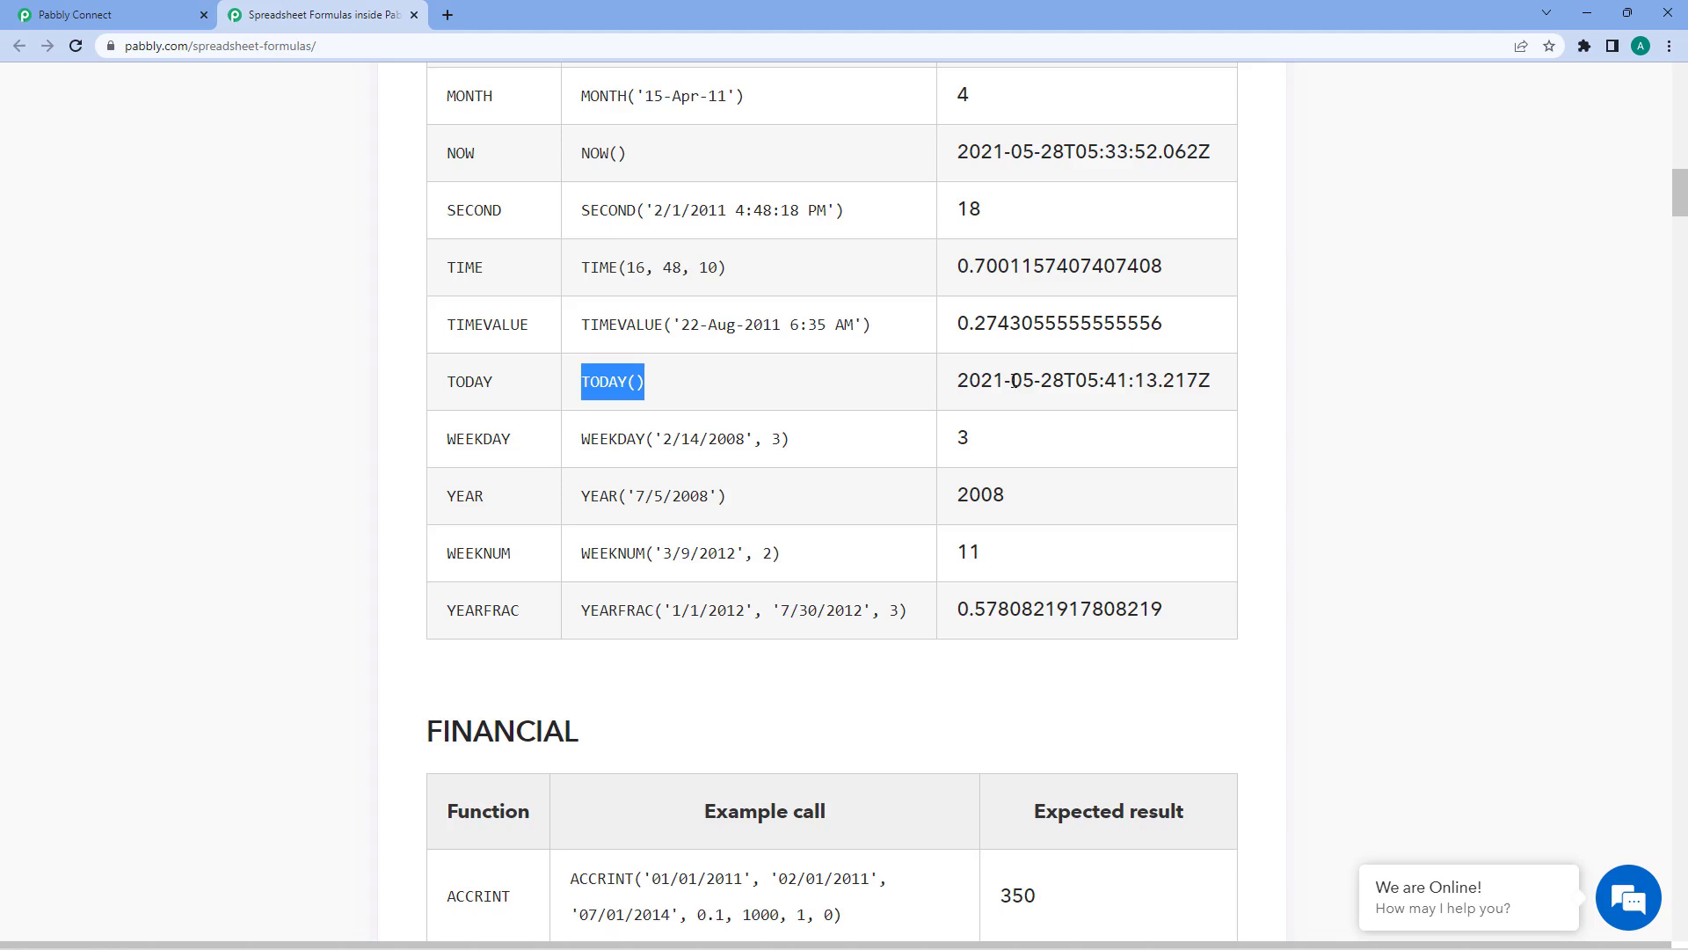
right_click(605, 382)
click(637, 406)
- Replace the CONCATENATE formula in the workflow's Number Formatter step with the copied TODAY() call
key(ctrl+Tab)
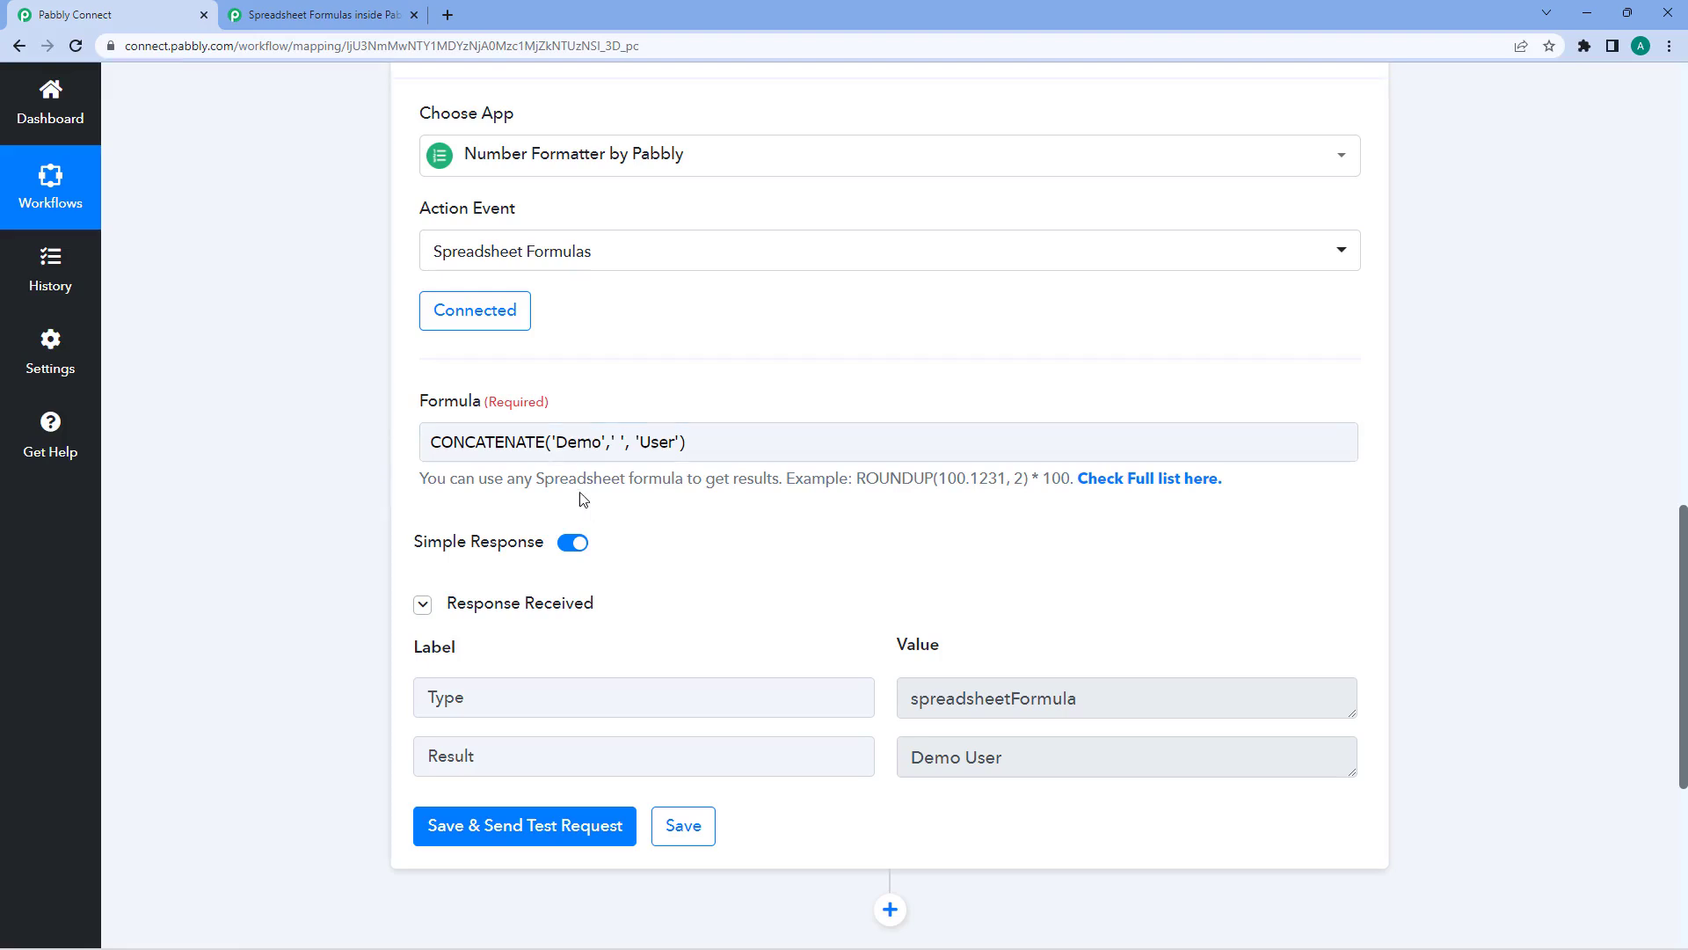
click(652, 442)
key(ctrl+a)
key(ctrl+v)
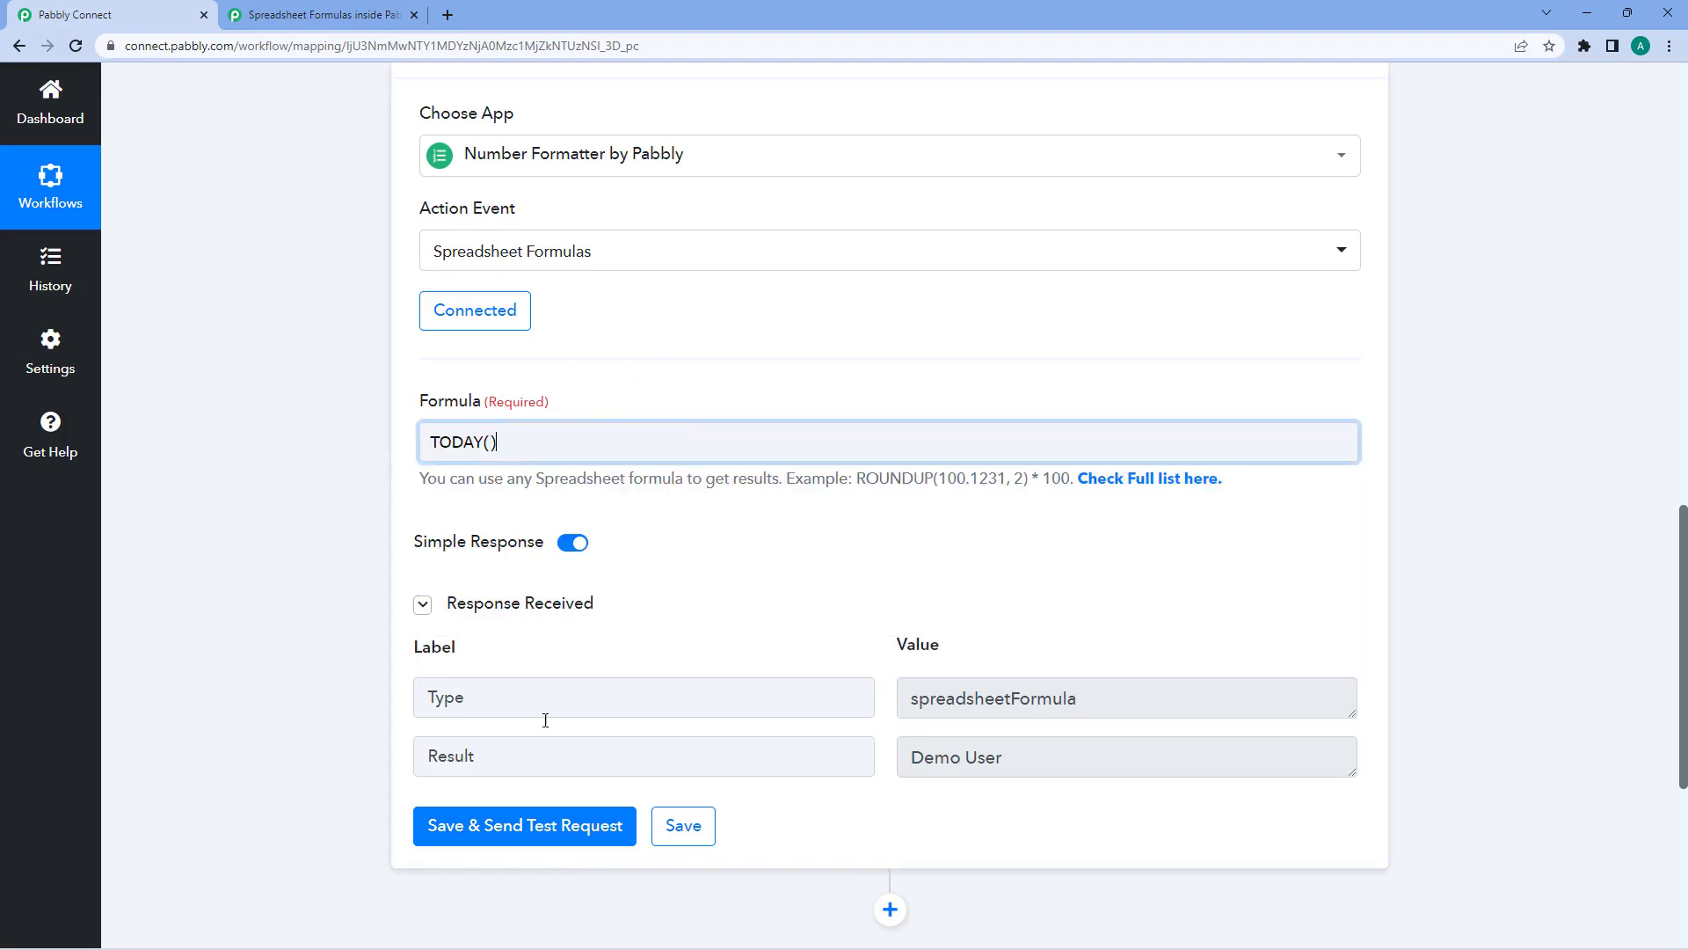
- Send a test request for the TODAY() formula and check the date and time in the returned Result
click(567, 822)
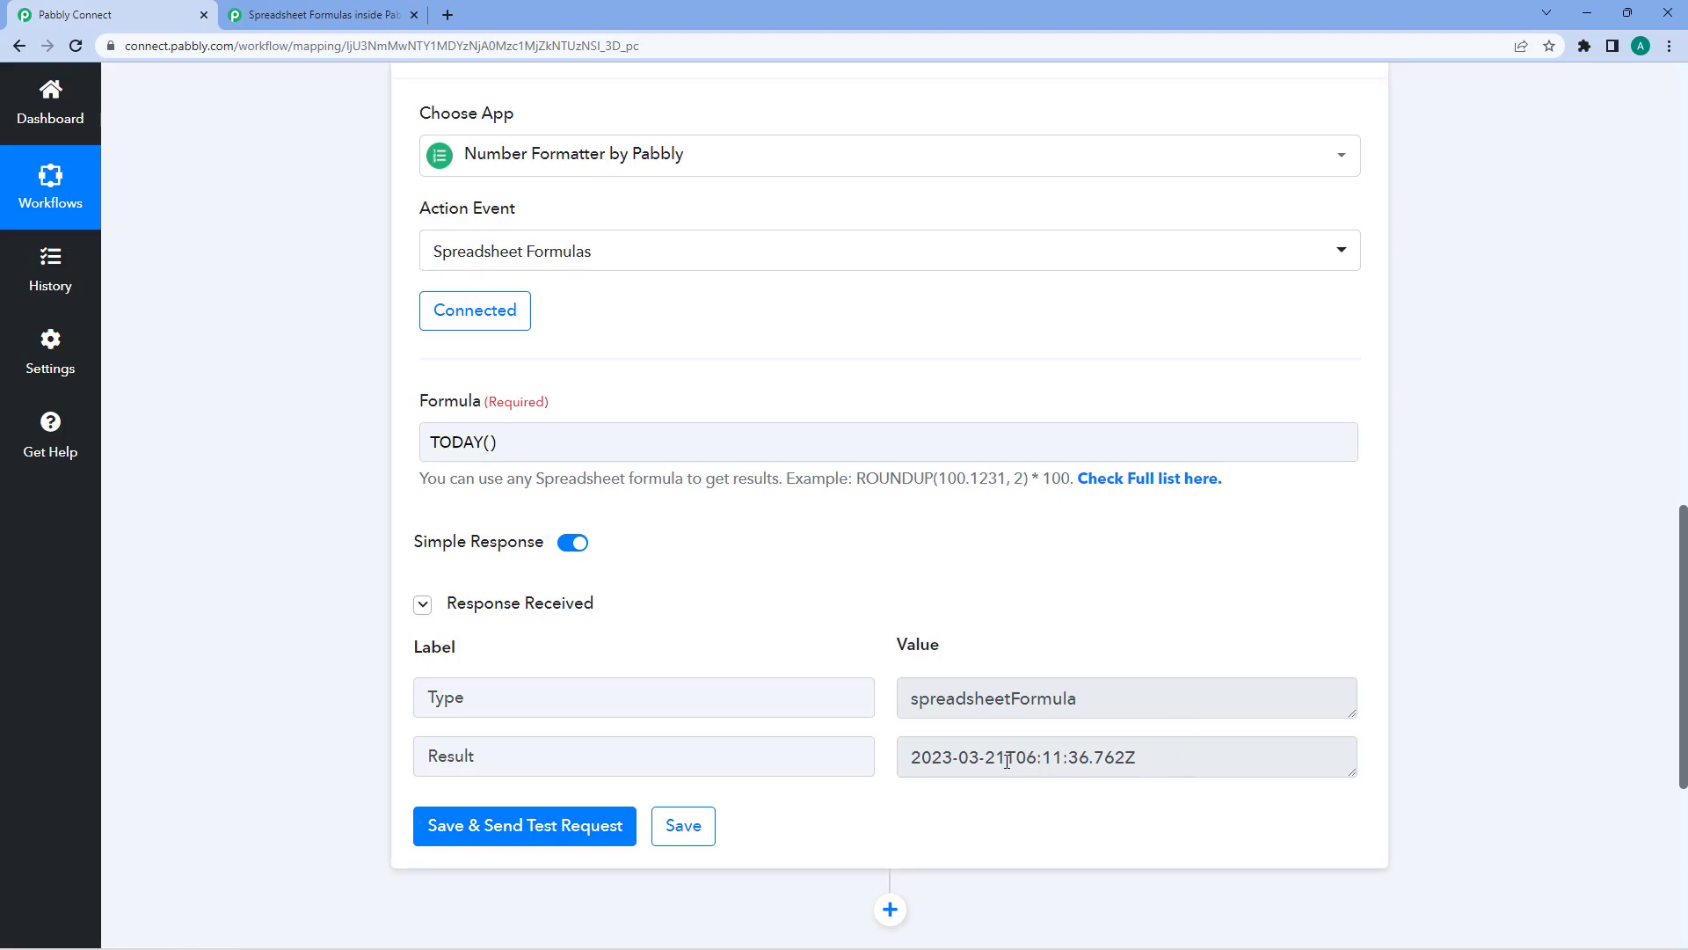
drag(1007, 761, 930, 763)
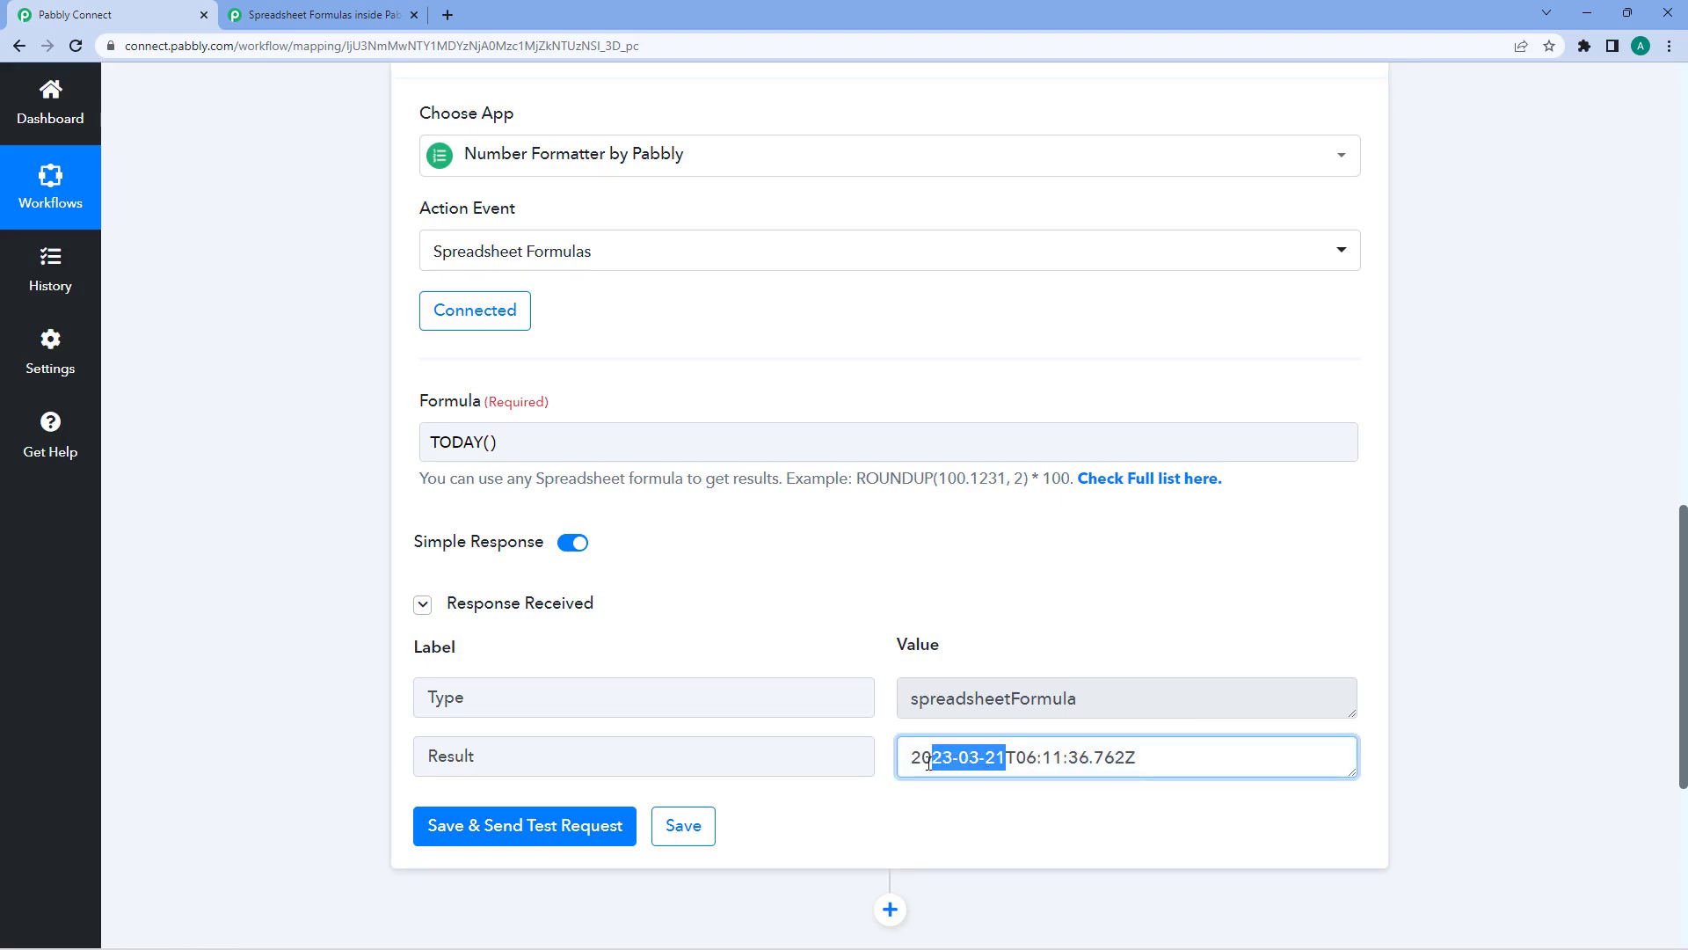
drag(1143, 762, 963, 651)
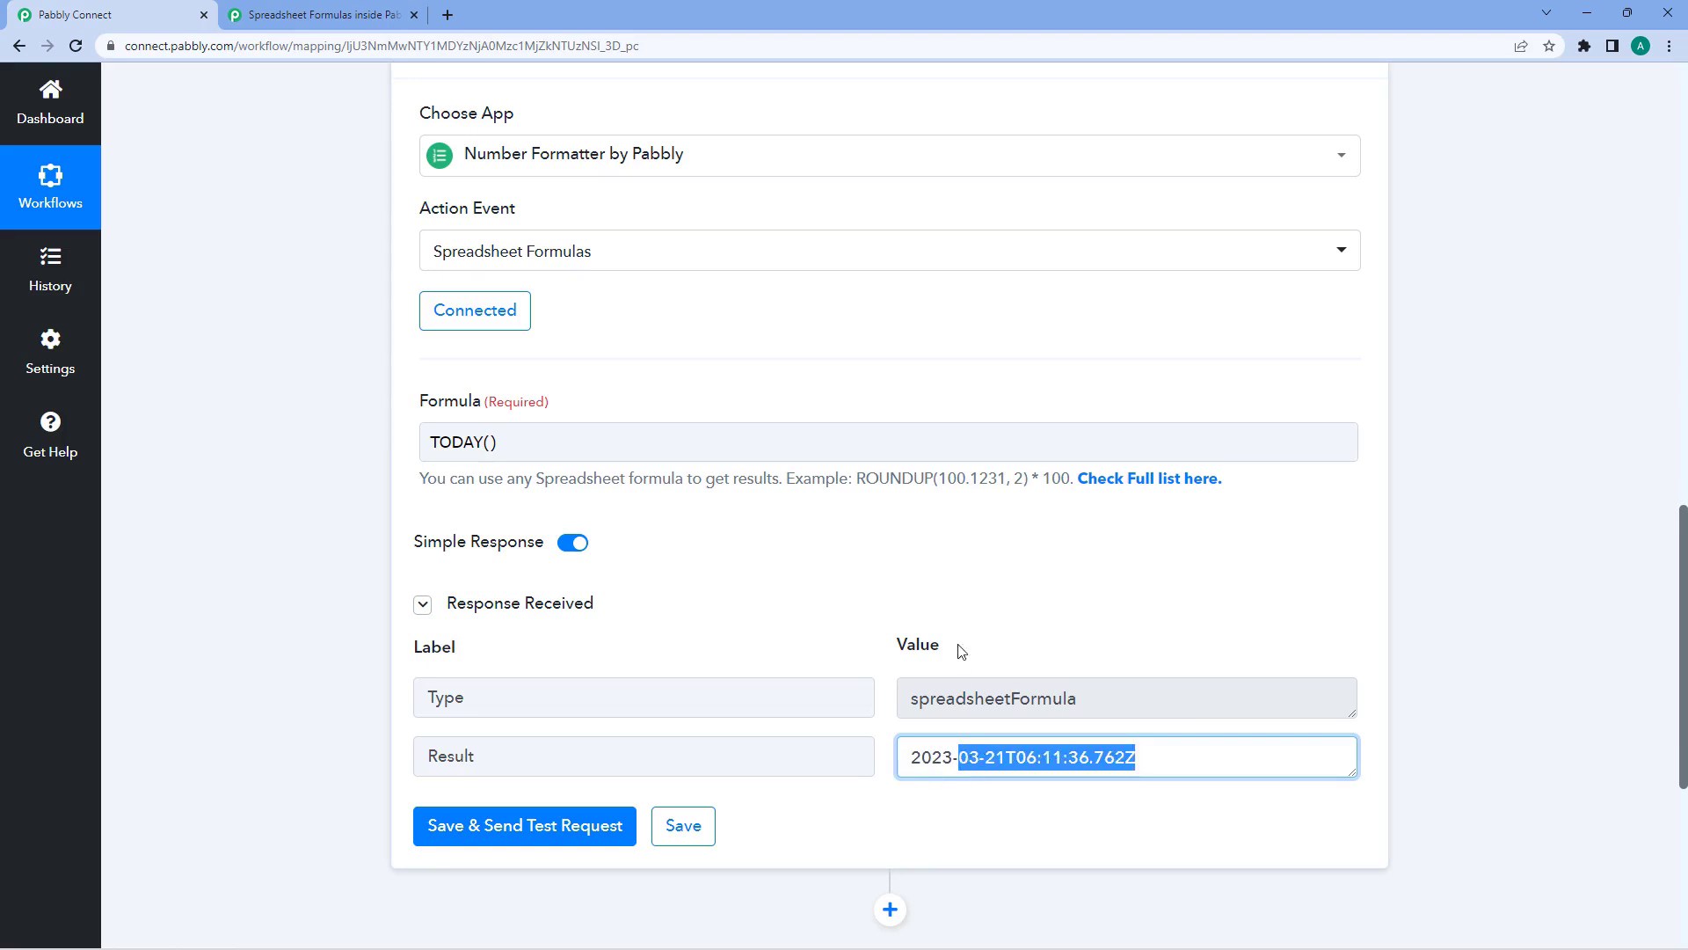
click(952, 581)
click(293, 12)
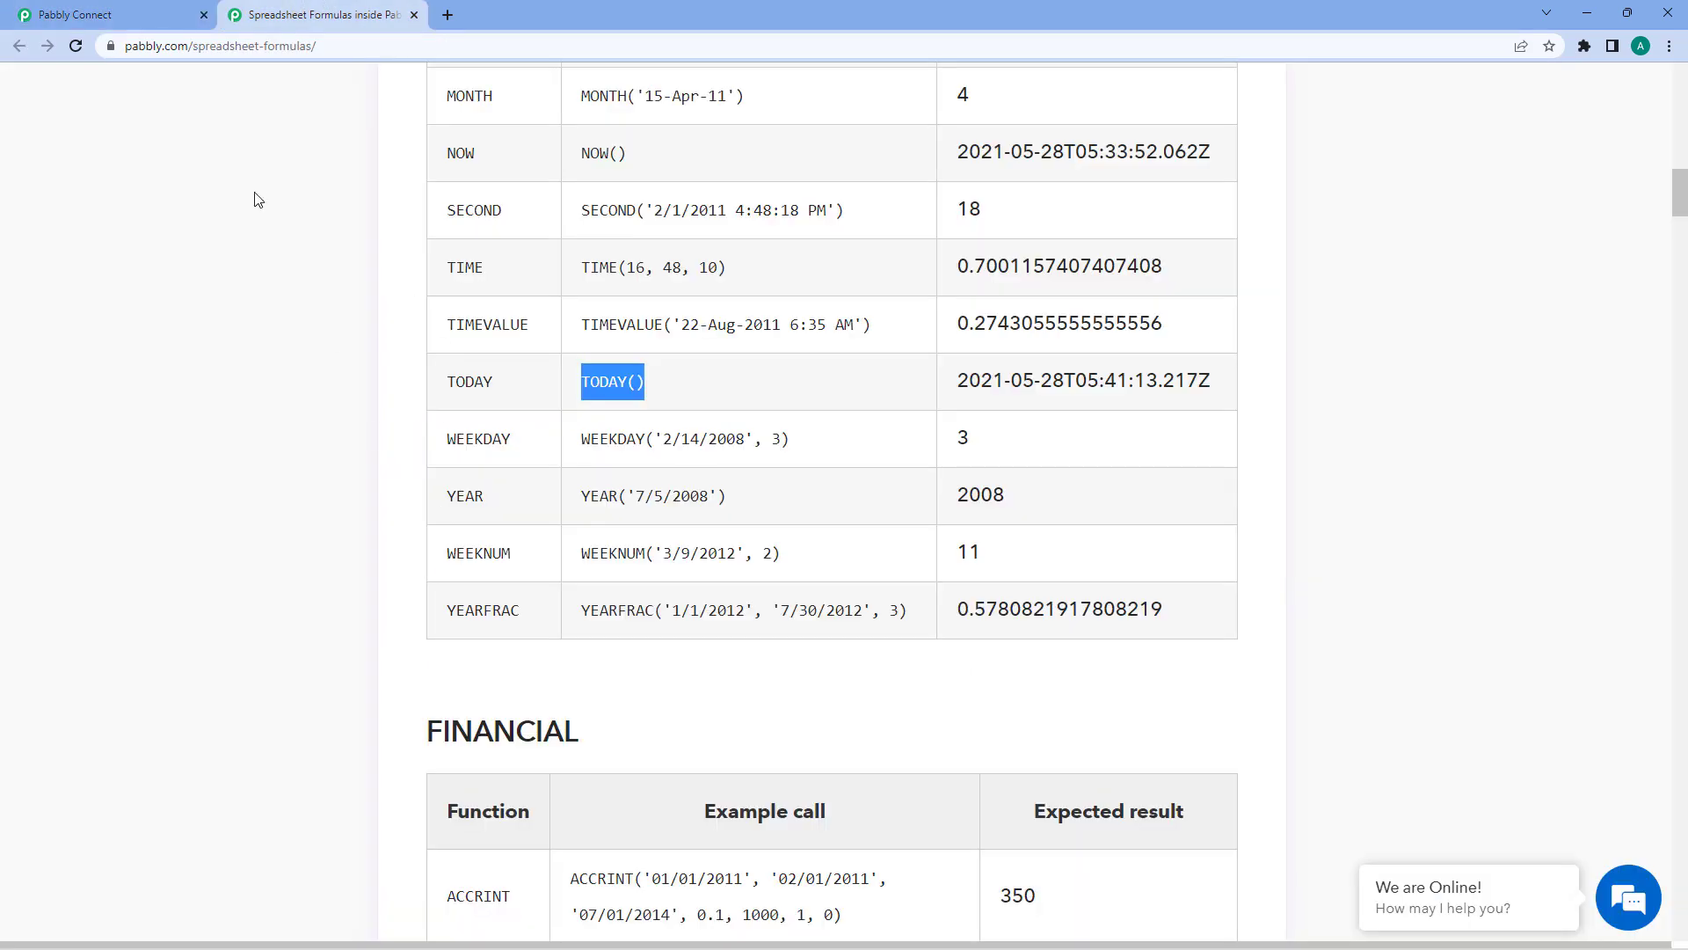
click(114, 14)
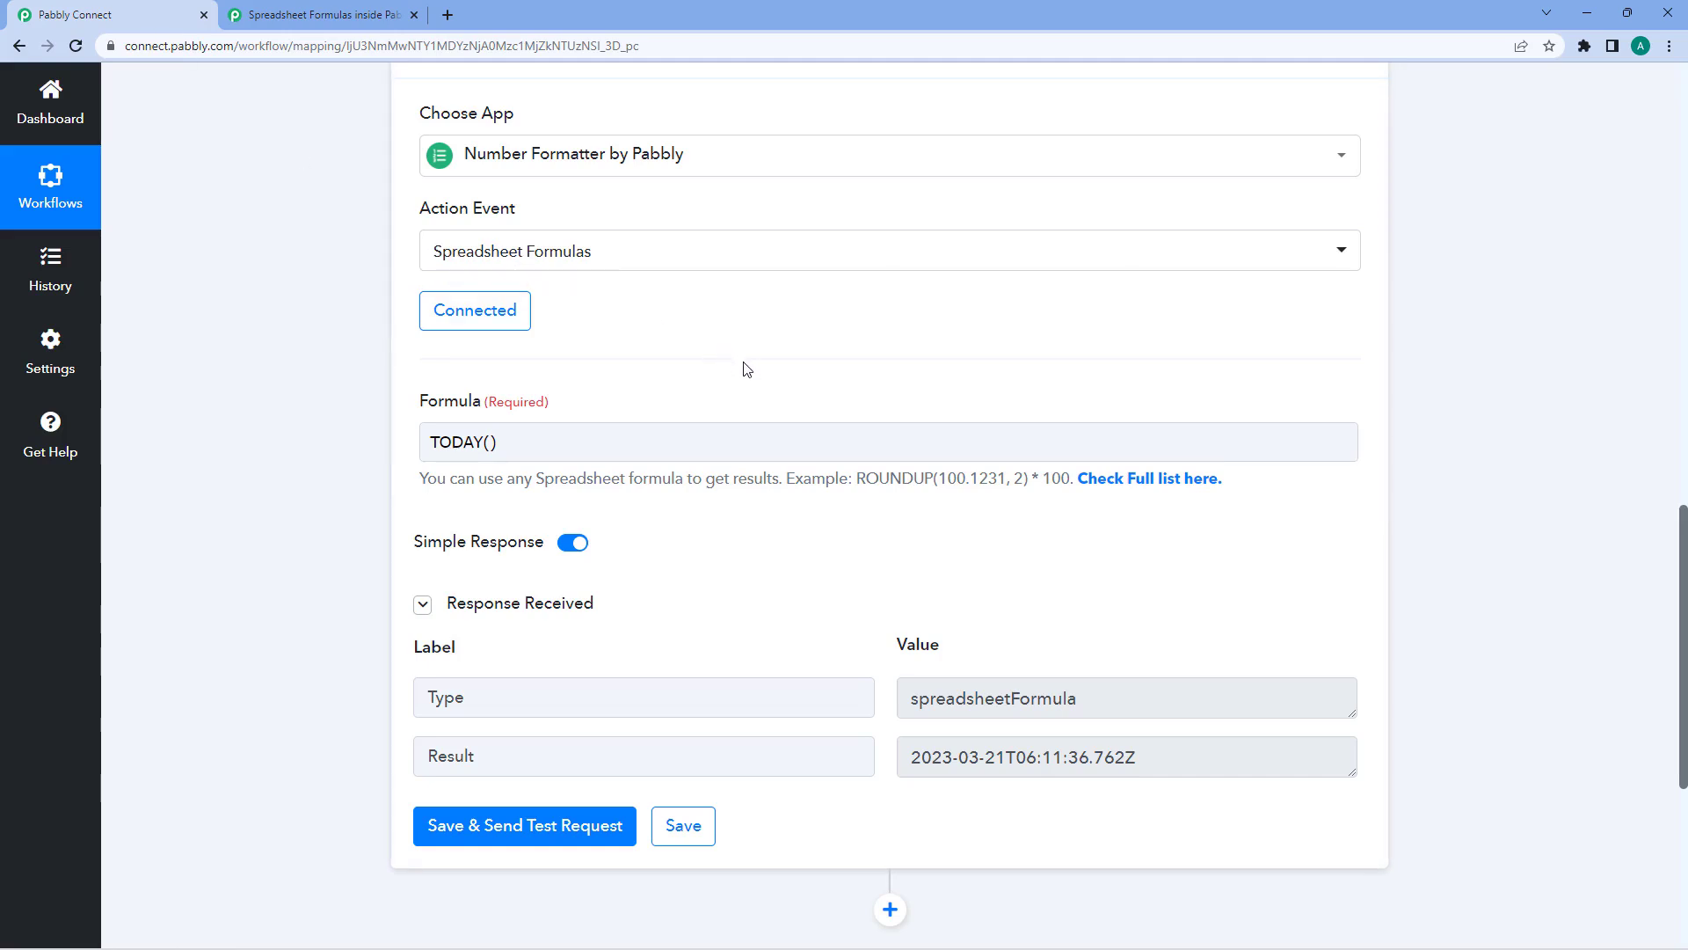
- Clear the TODAY() formula from the required Formula field and leave it empty
click(573, 441)
key(ctrl+a)
key(BackSpace)
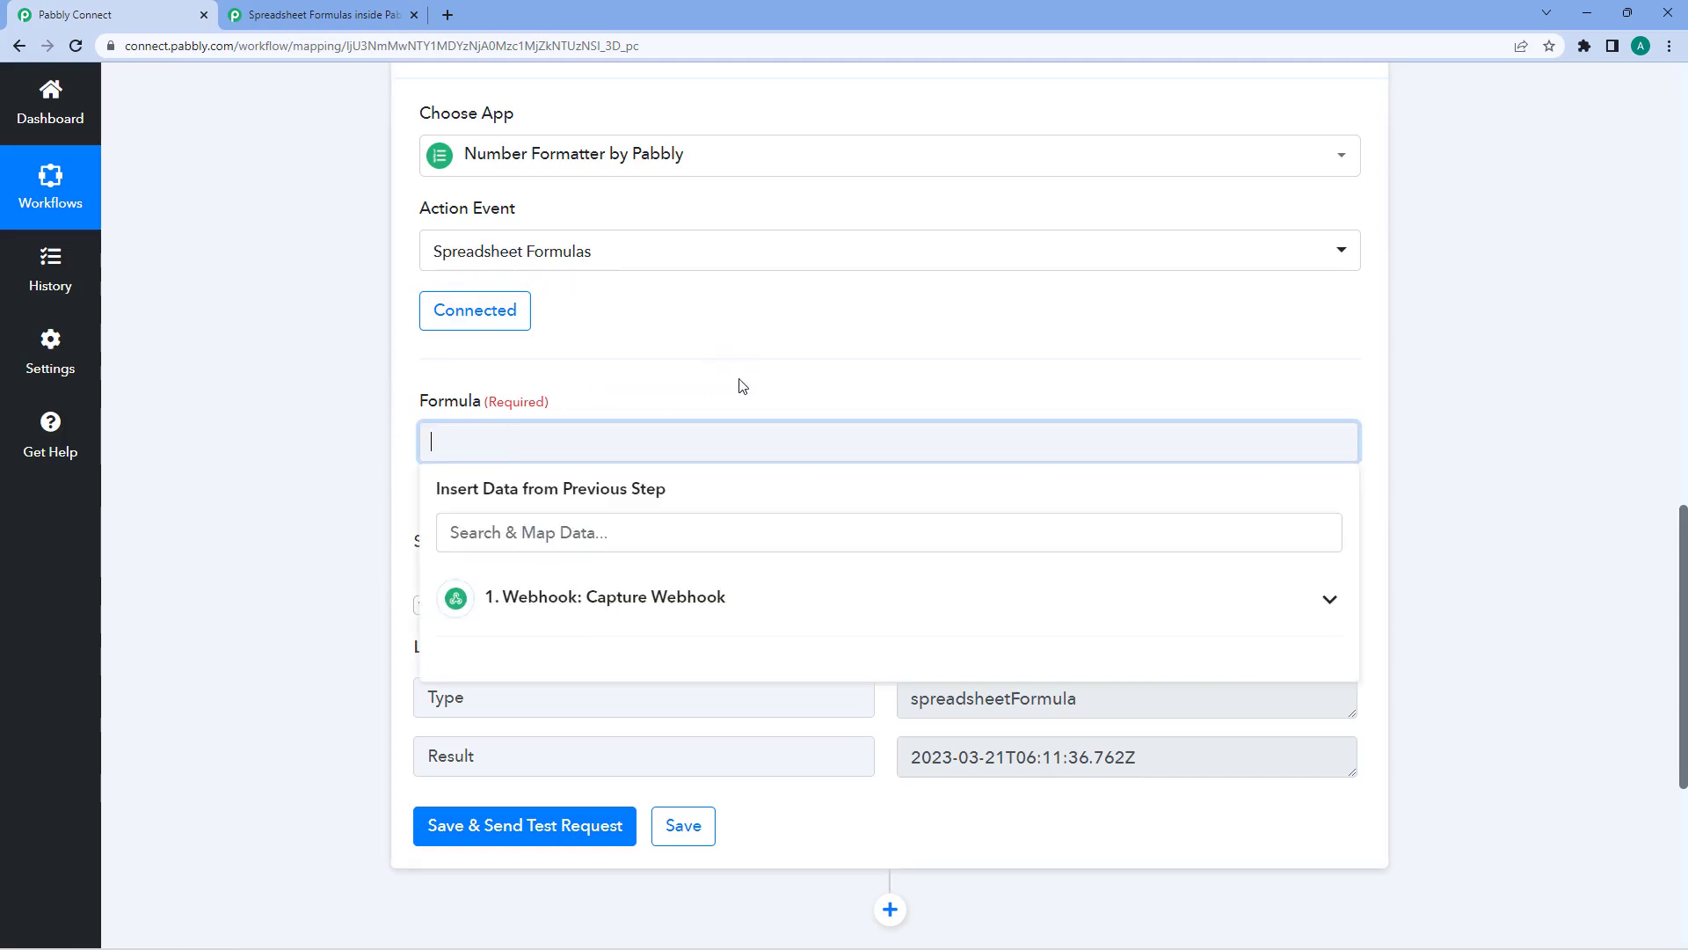
click(741, 385)
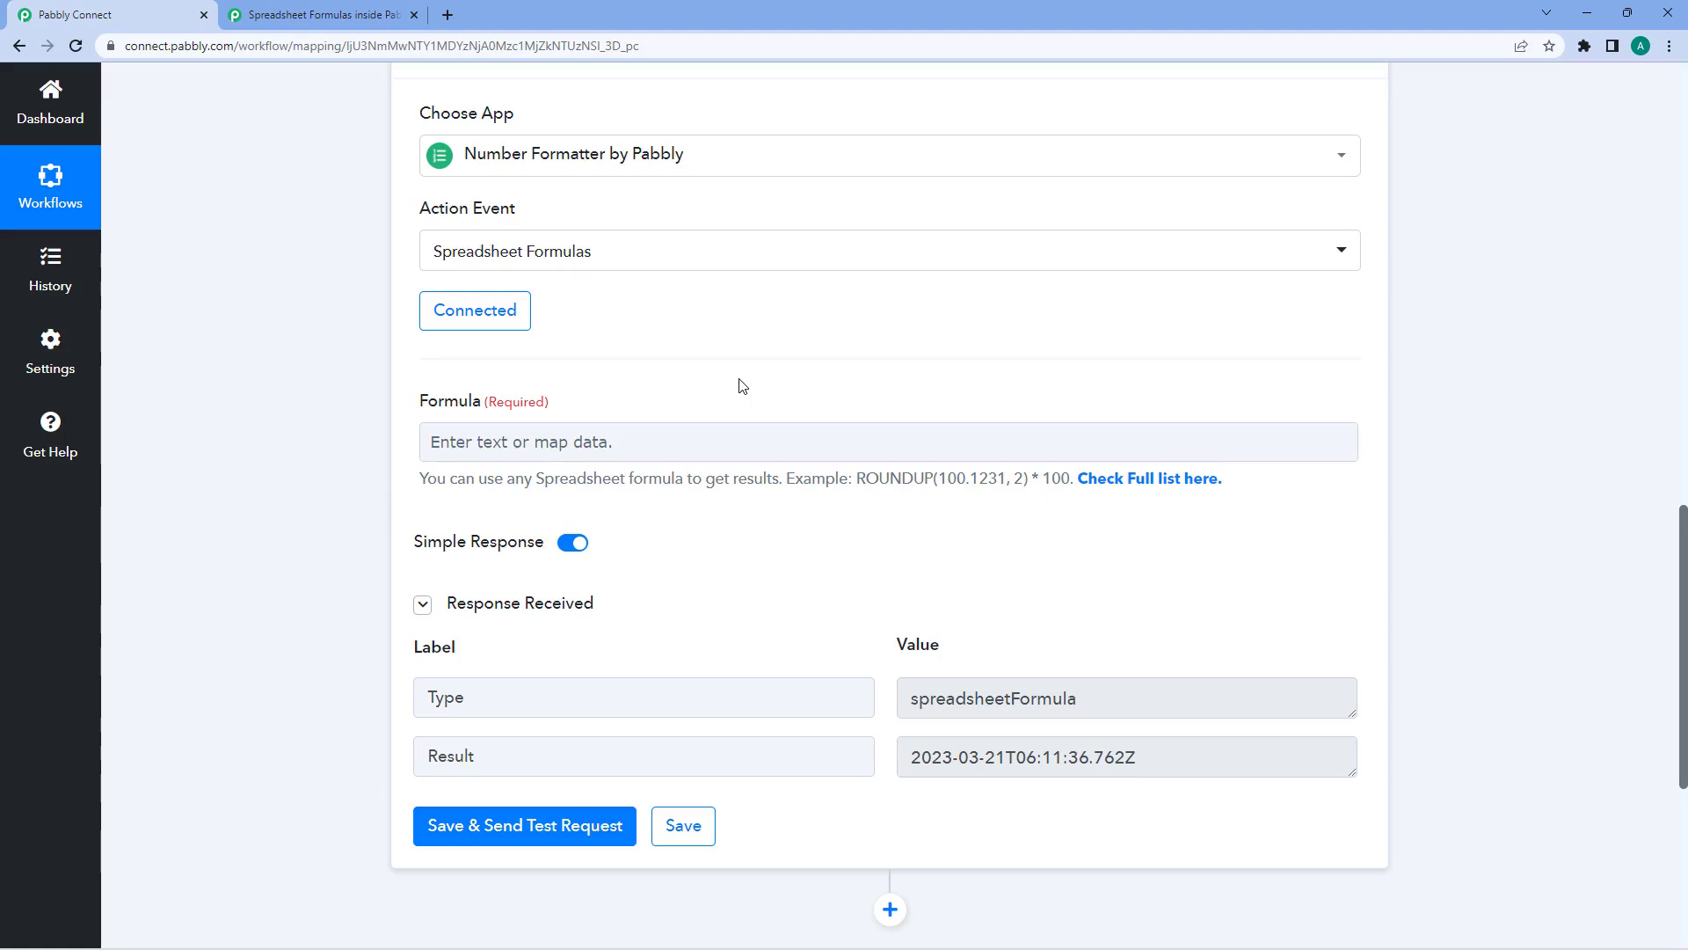
- Review the Number Formatter's available action events and close the list without choosing another one
scroll(615, 343, up, 1)
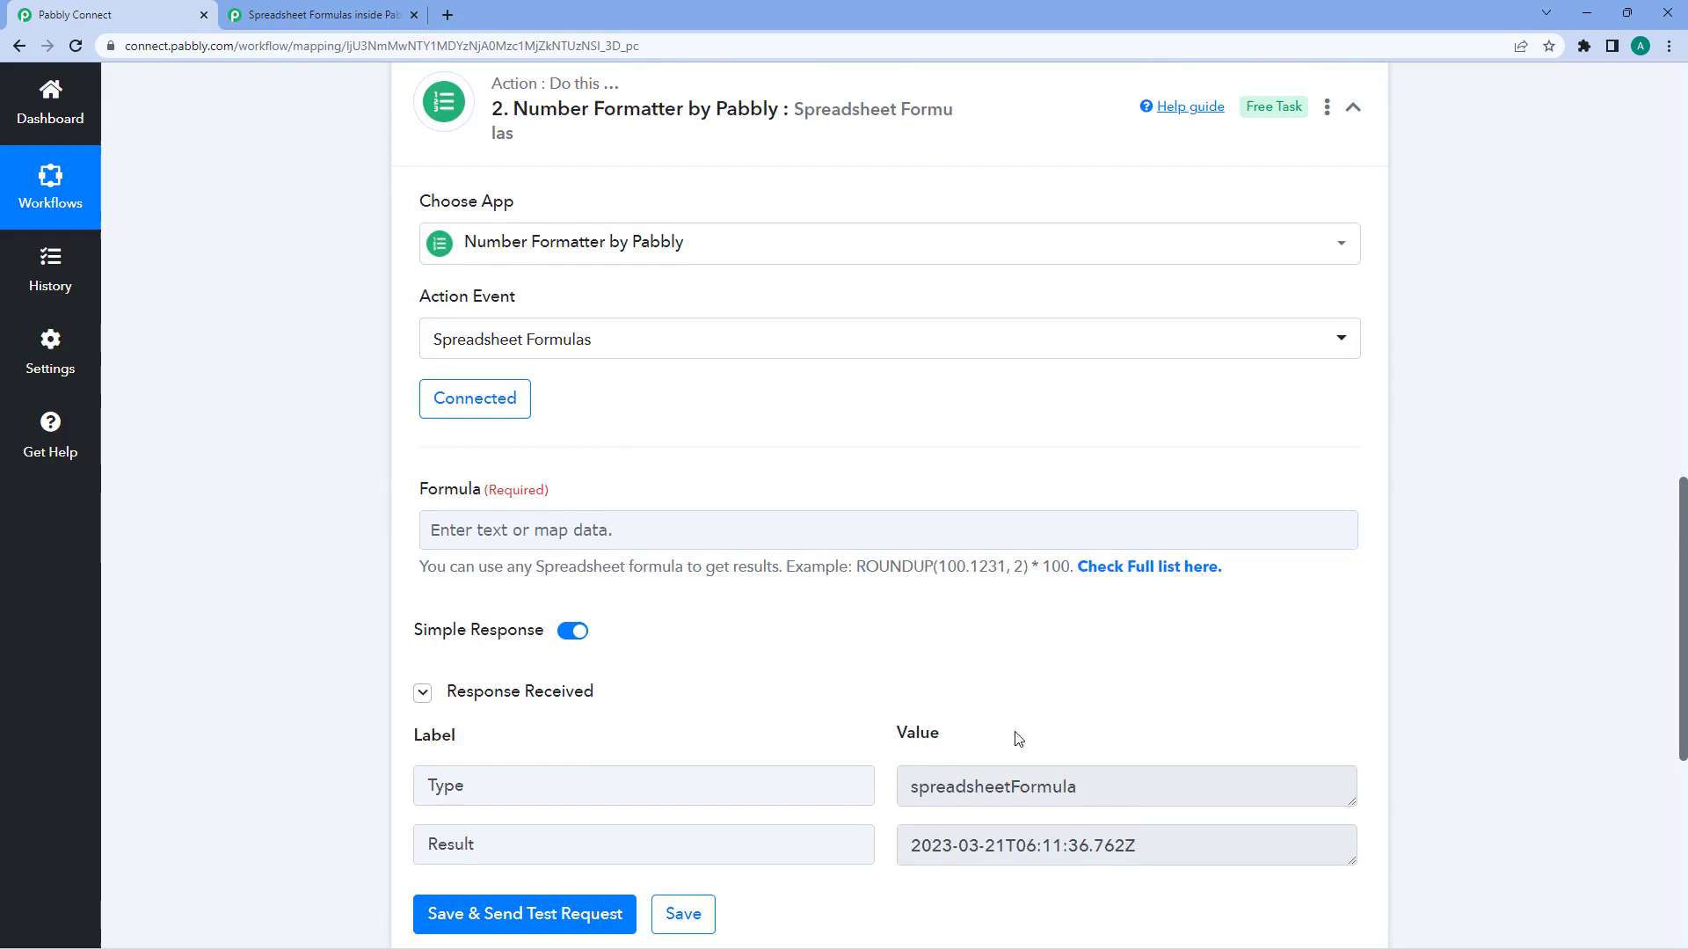
click(682, 334)
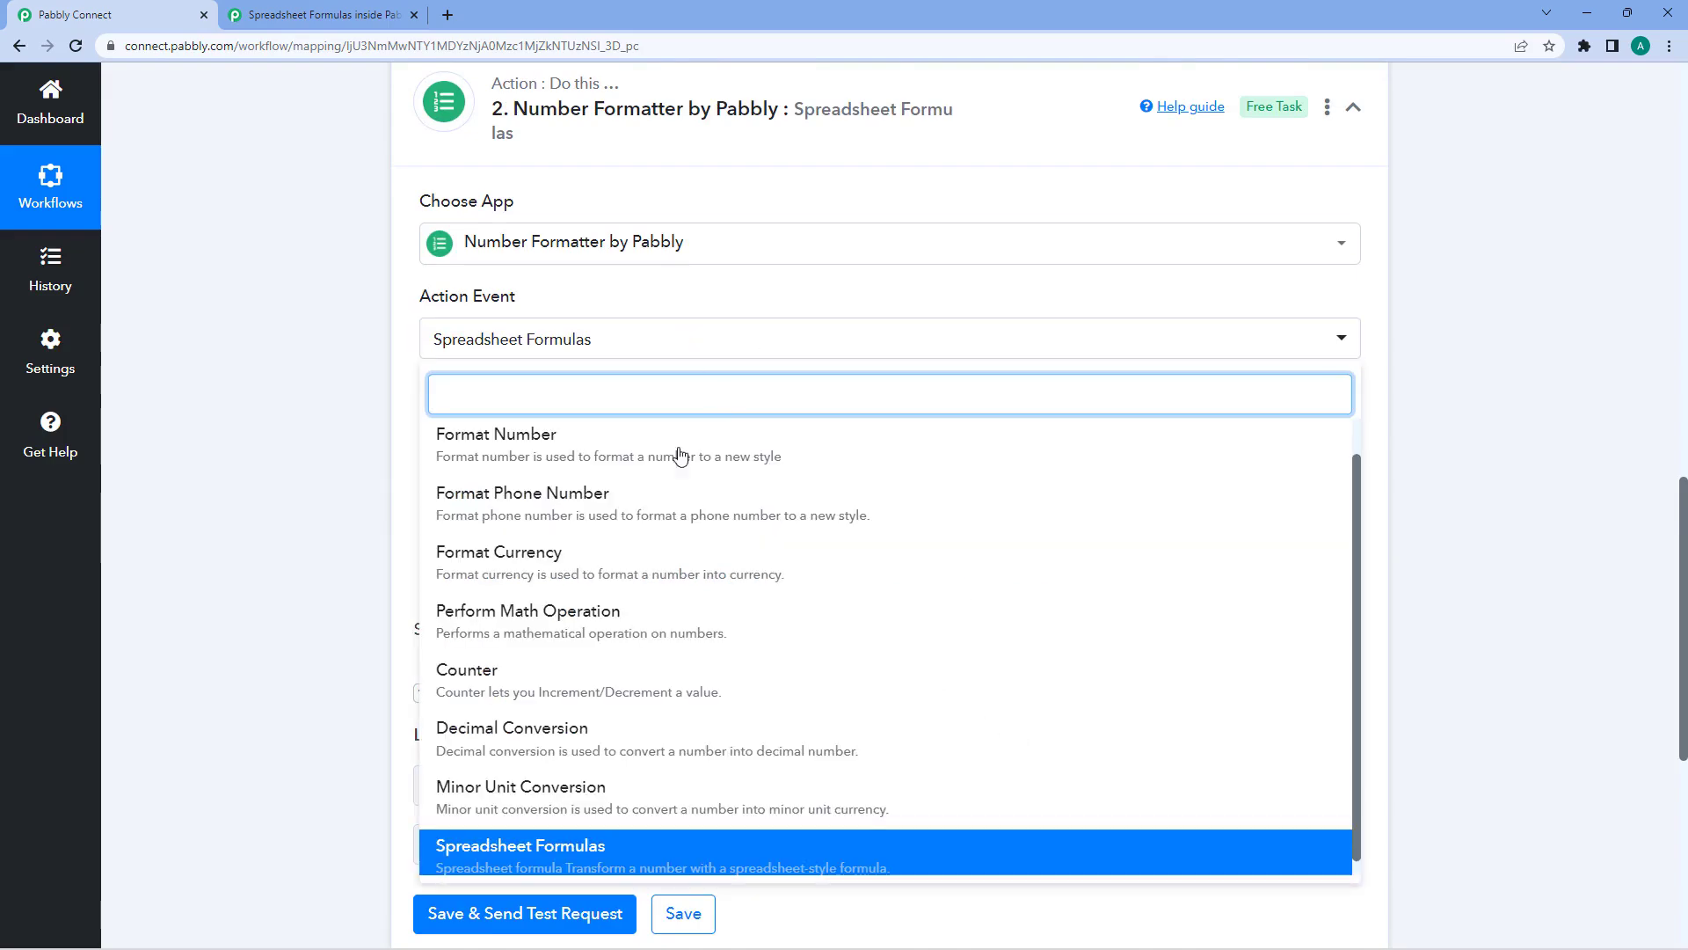
scroll(513, 629, down, 1)
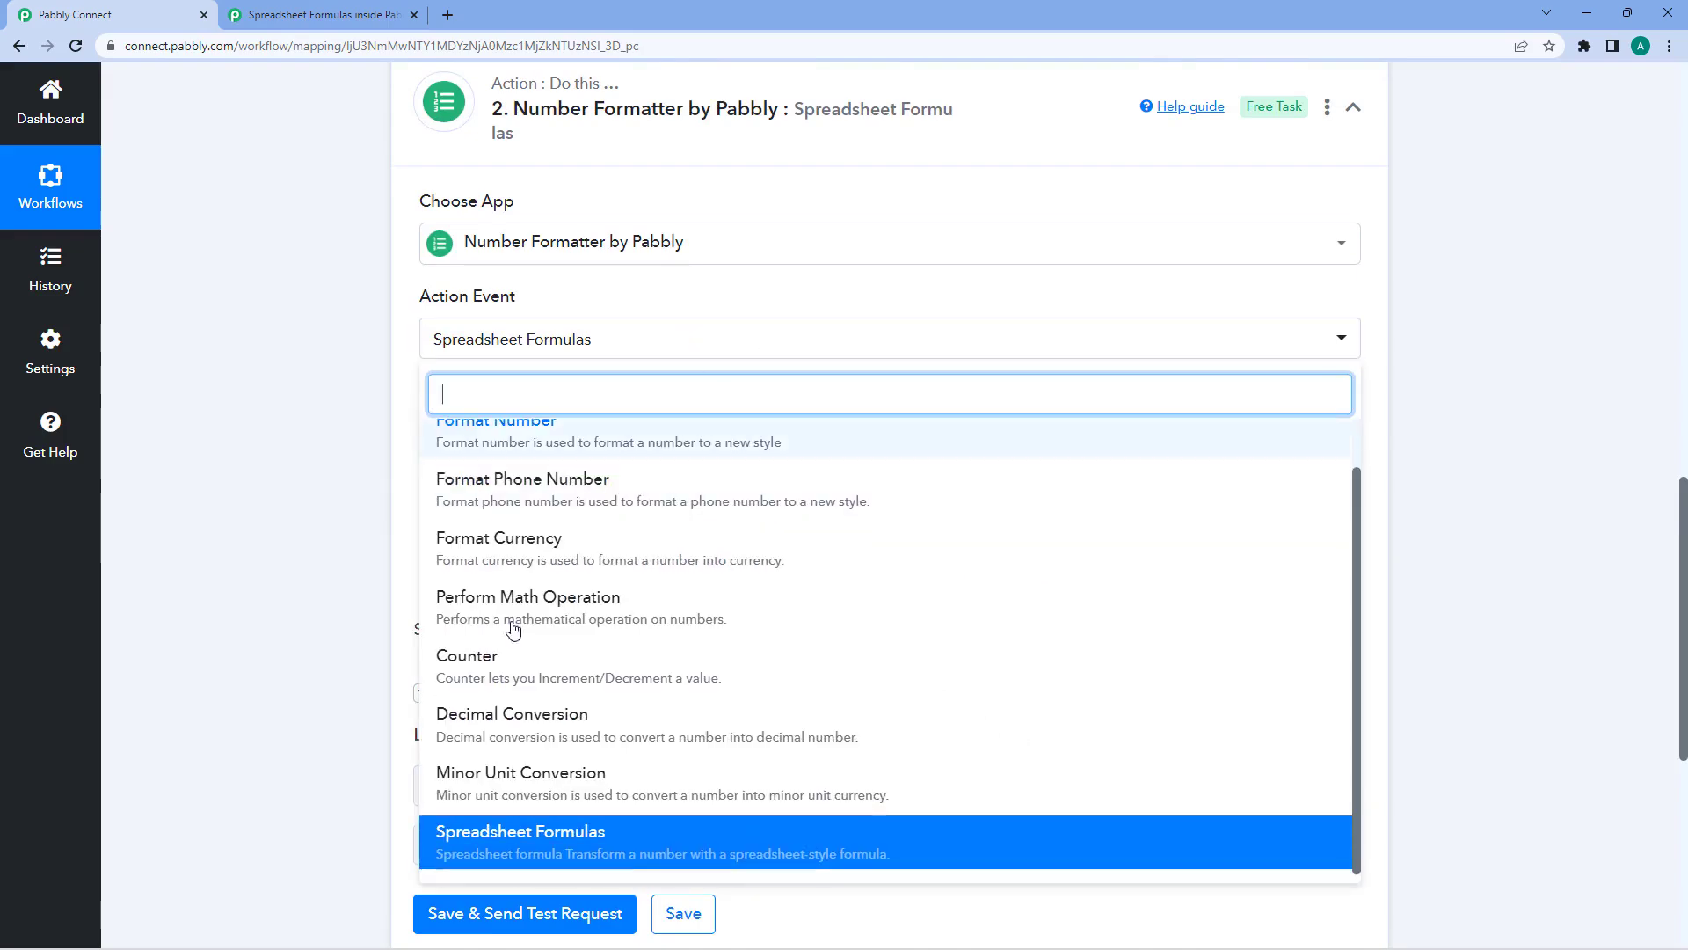
click(772, 306)
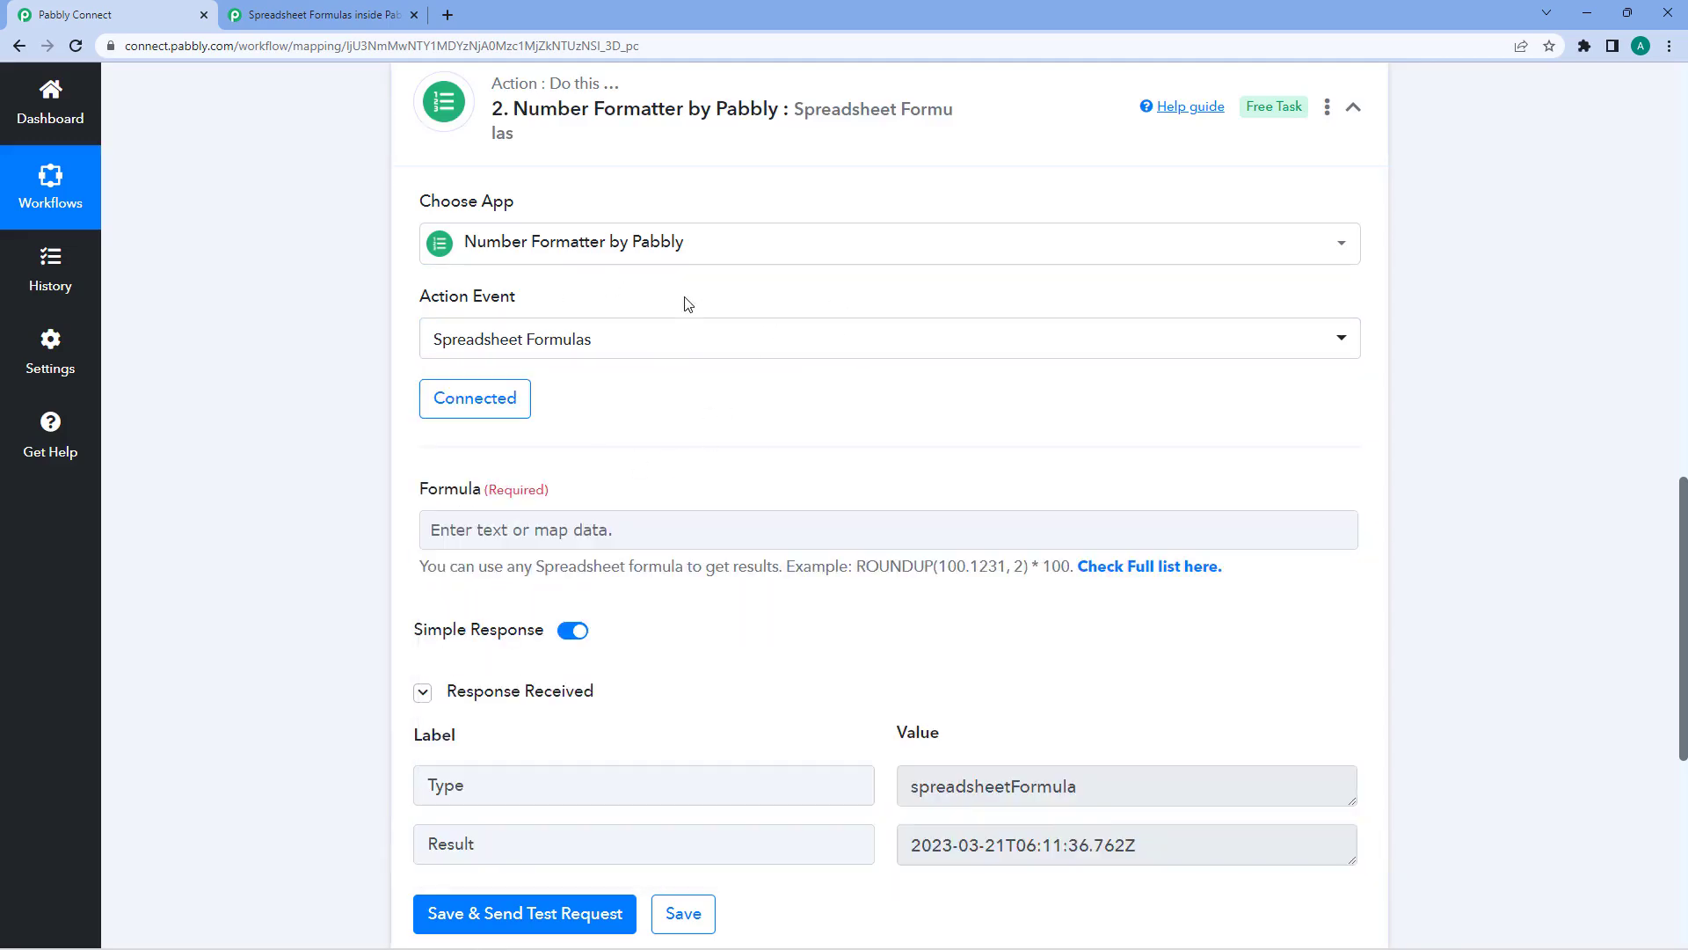
- Collapse the Number Formatter action step and the Webhook trigger step in the workflow
scroll(837, 345, up, 1)
click(878, 196)
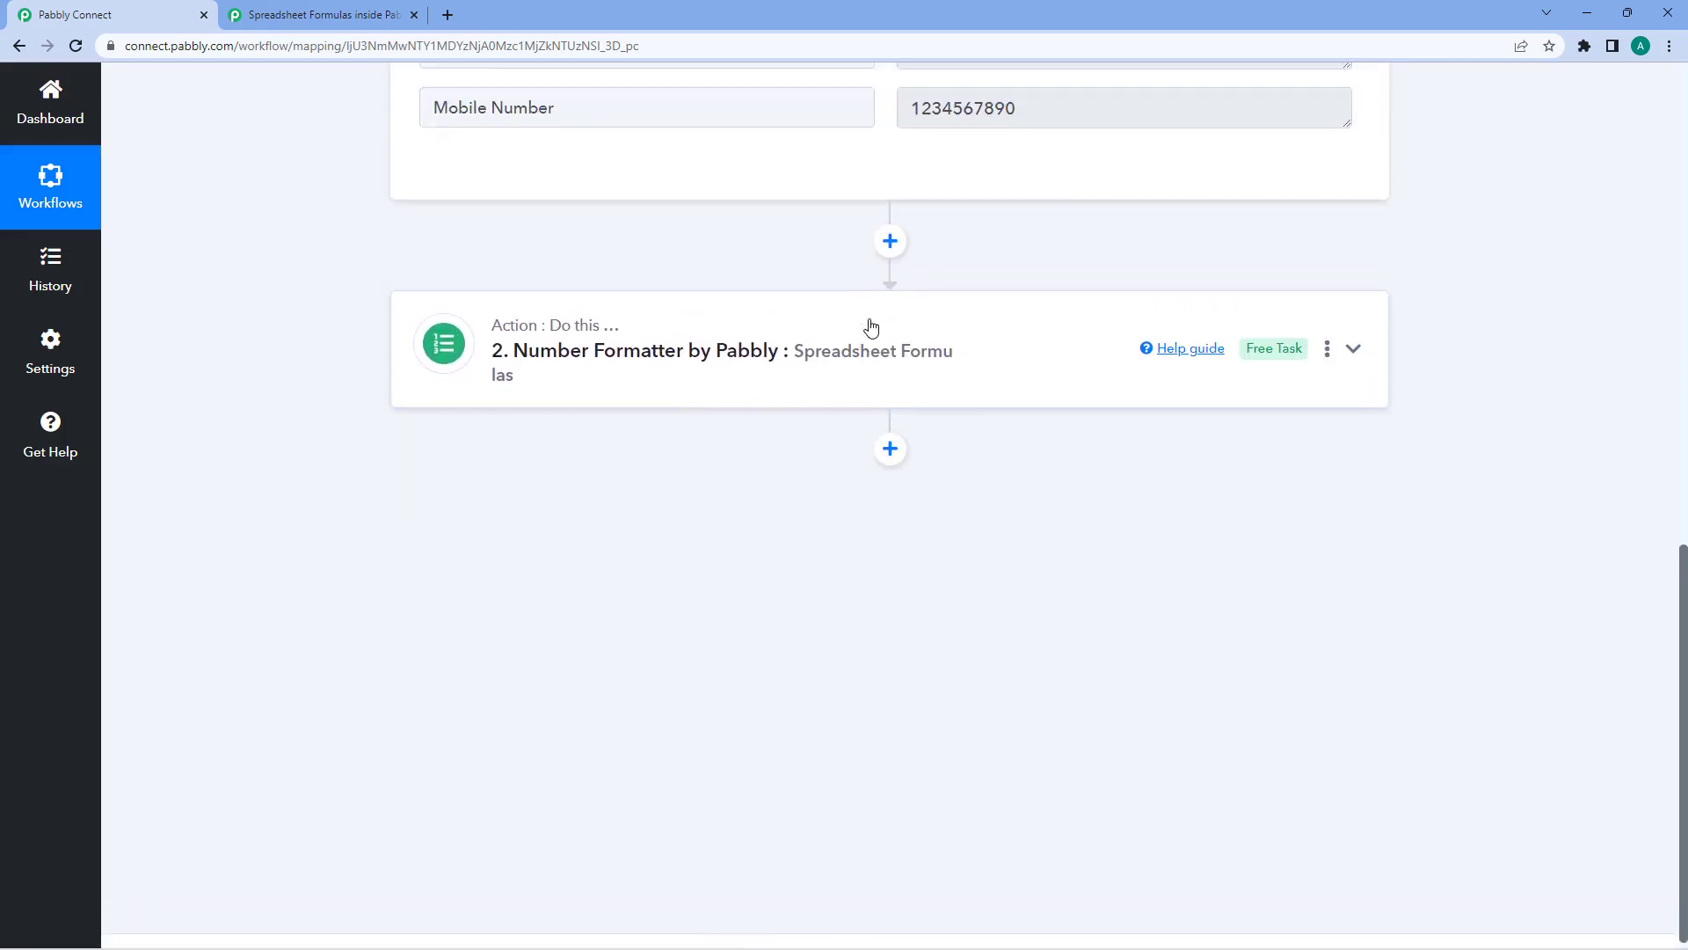
scroll(871, 335, up, 3)
scroll(836, 396, up, 10)
click(831, 351)
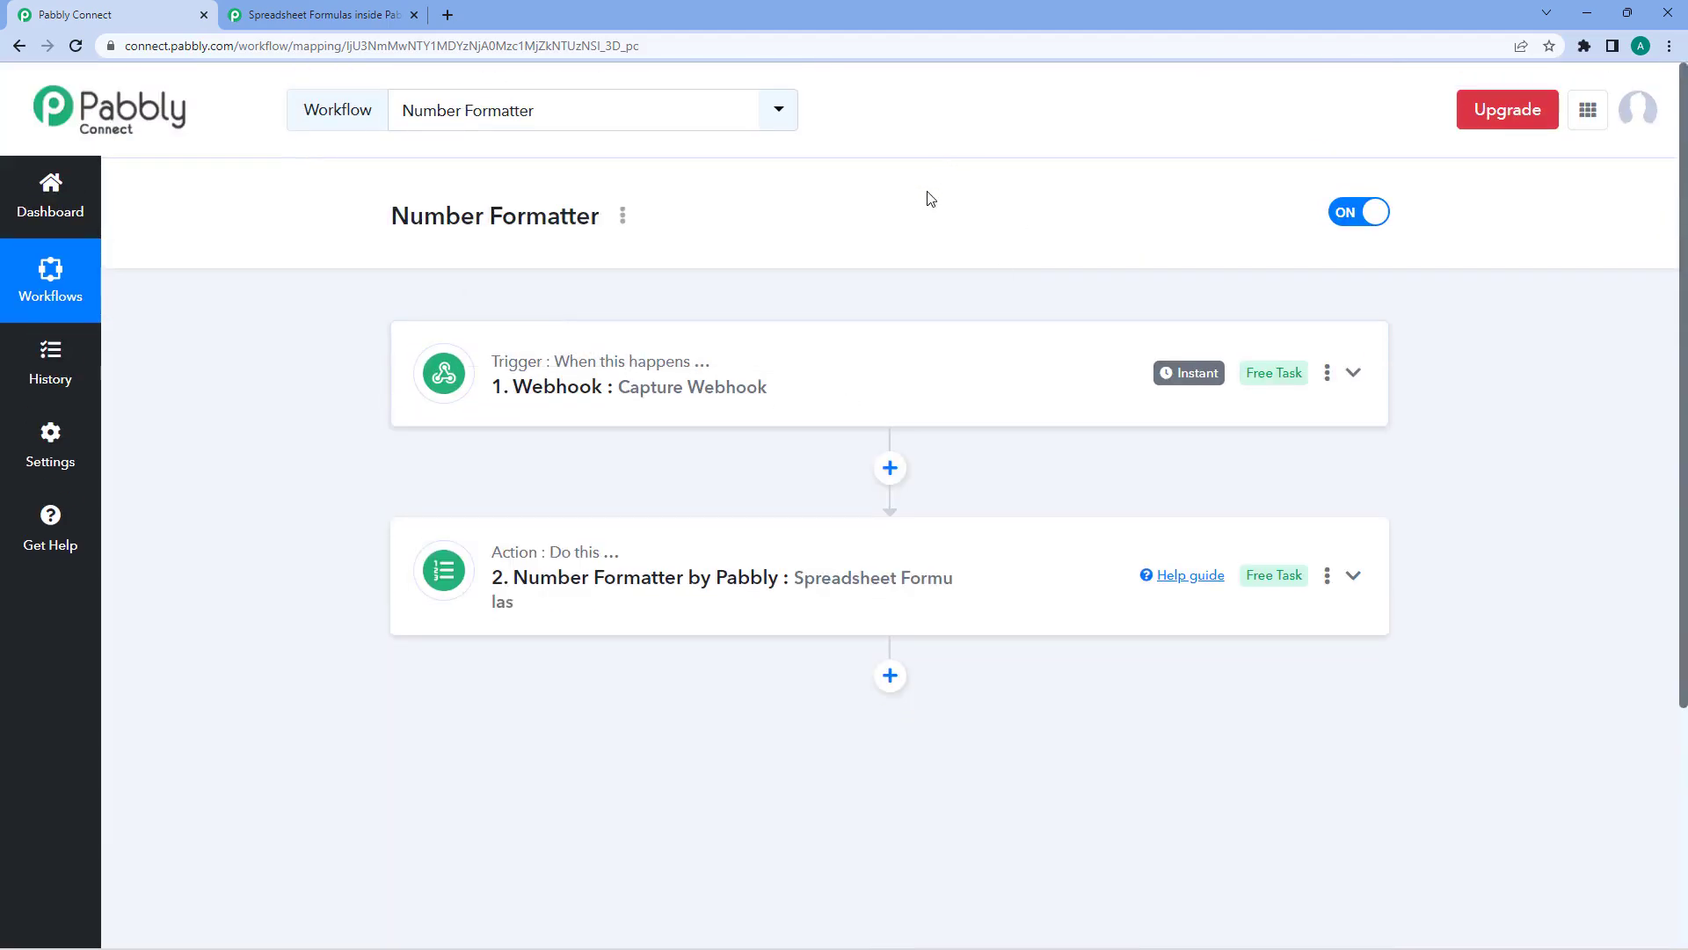